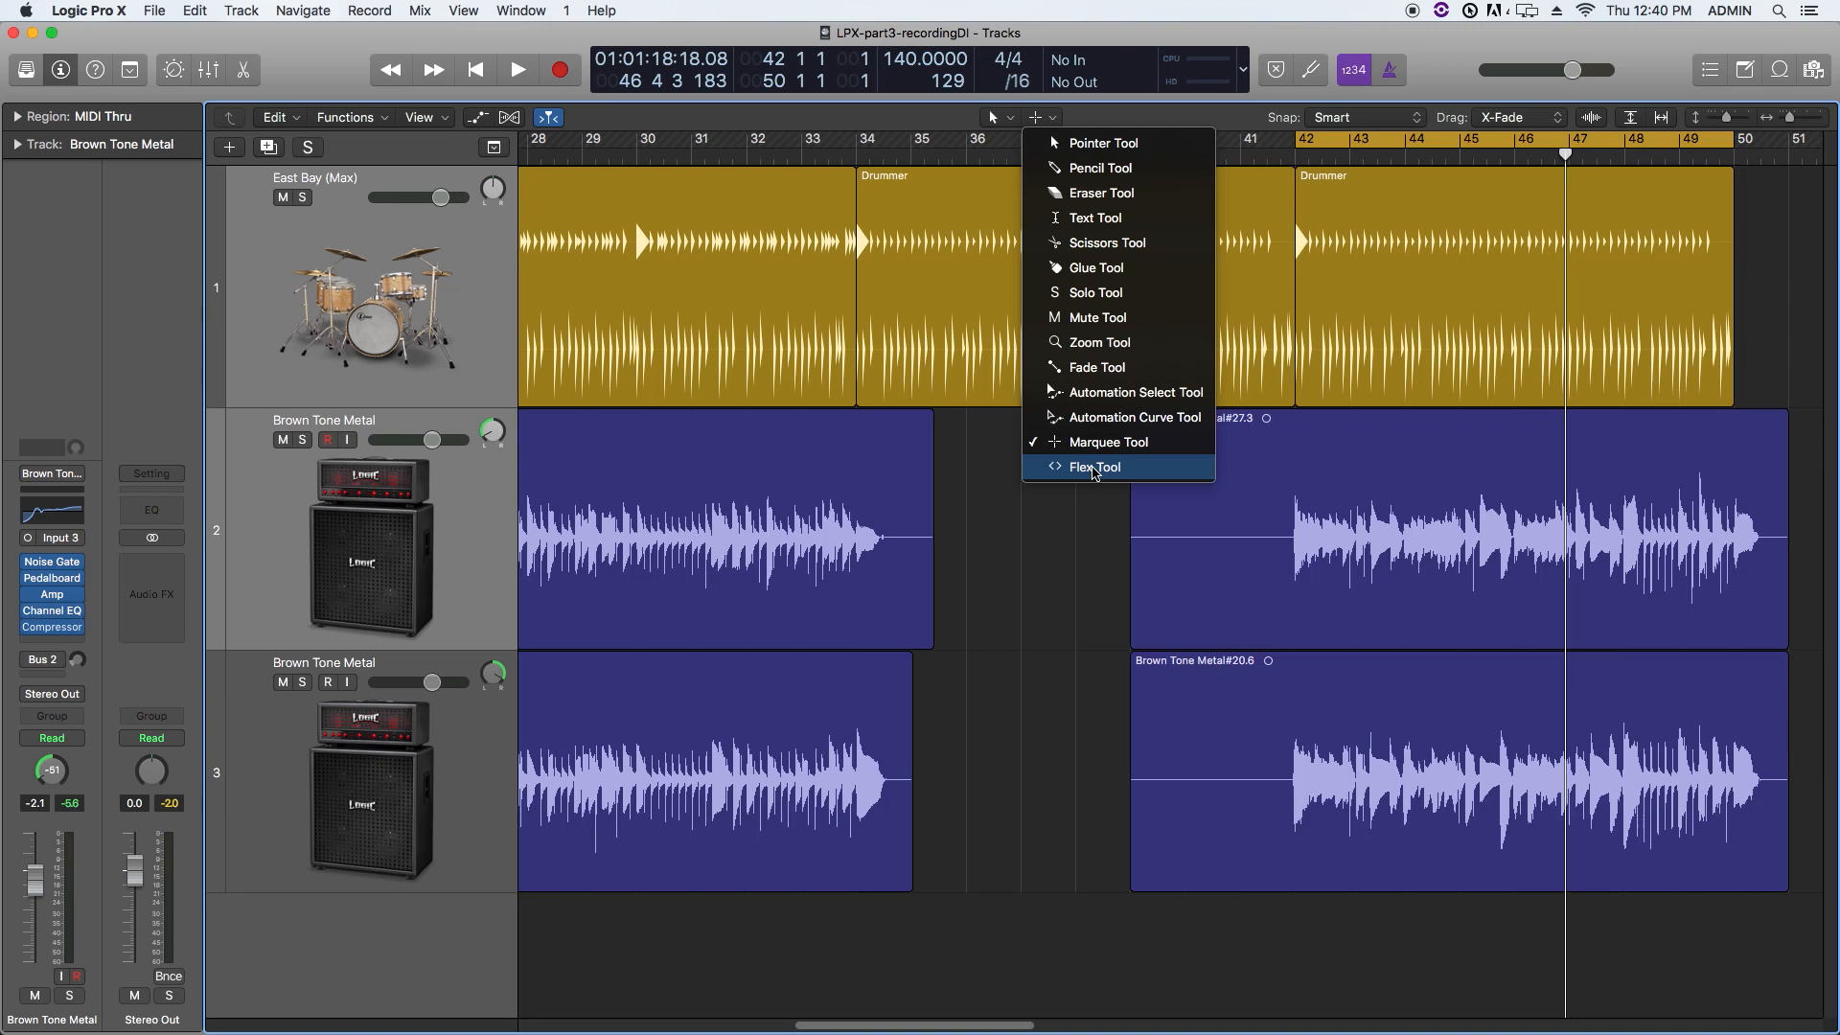
# Step: Select both guitar regions starting at bar 39 together, and clear the selection
pyautogui.click(1046, 562)
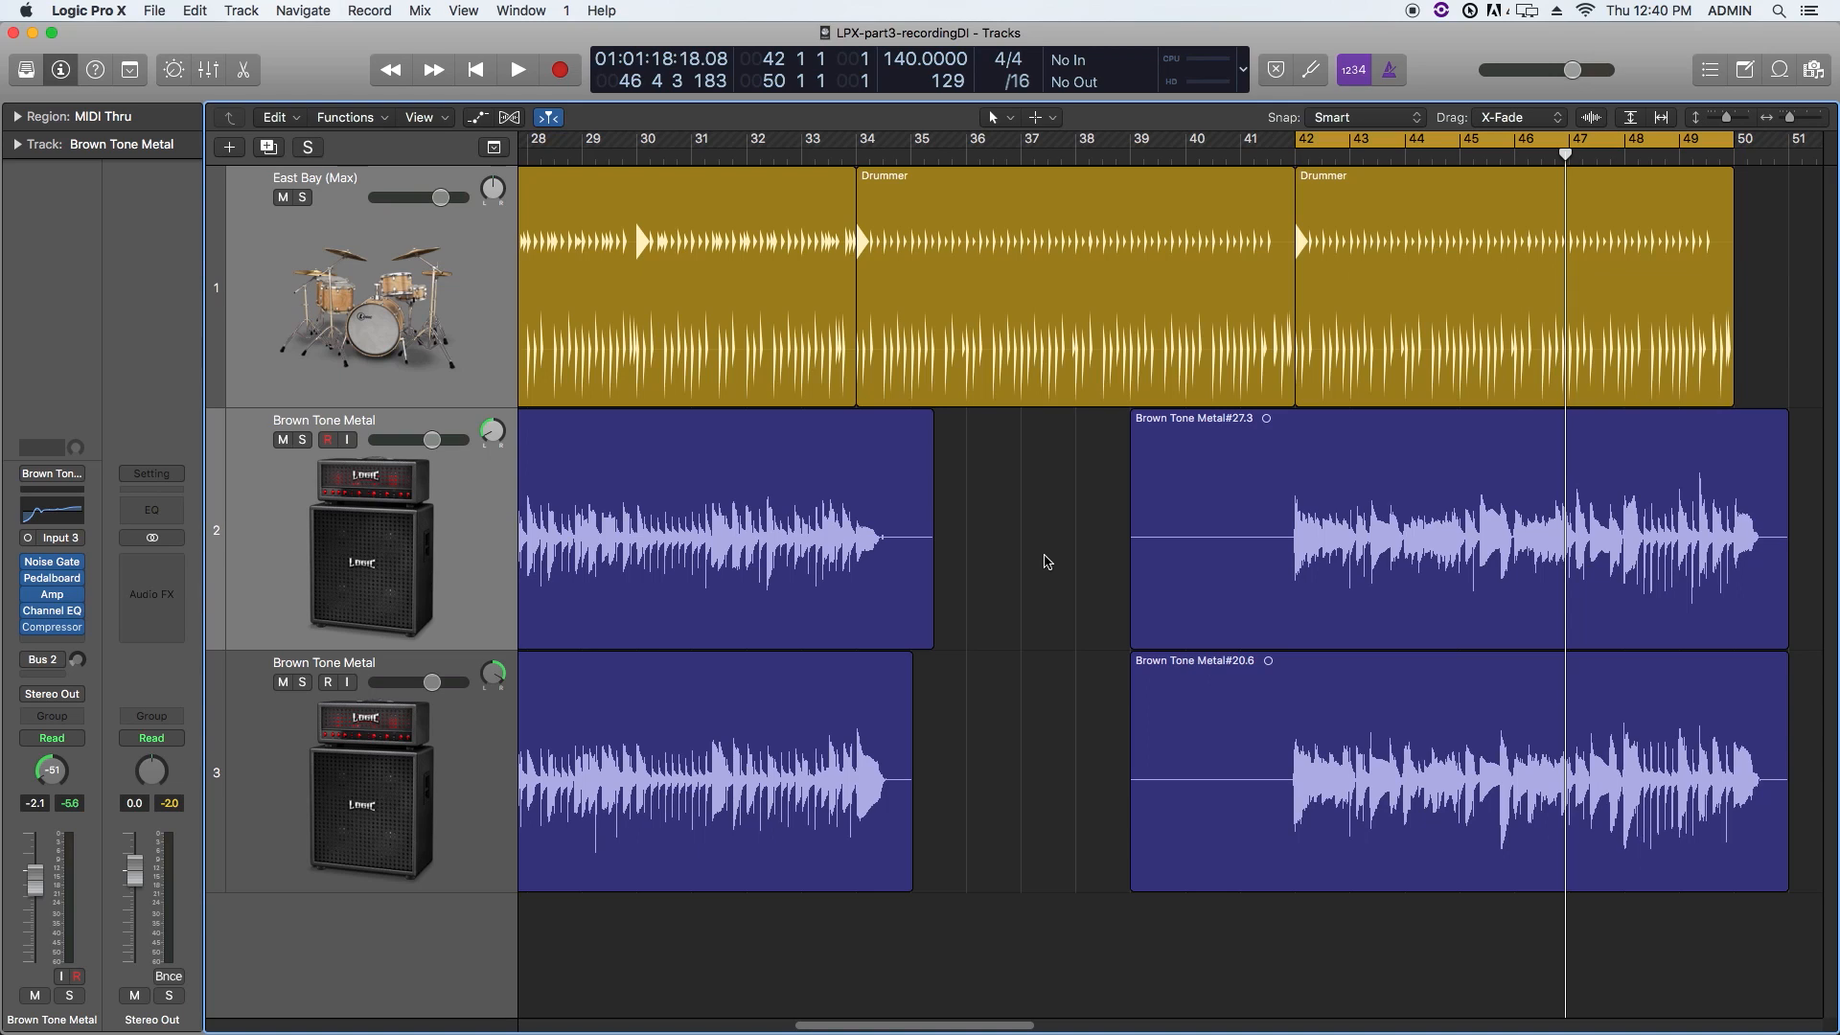
pyautogui.moveTo(1044, 481); pyautogui.dragTo(1265, 741)
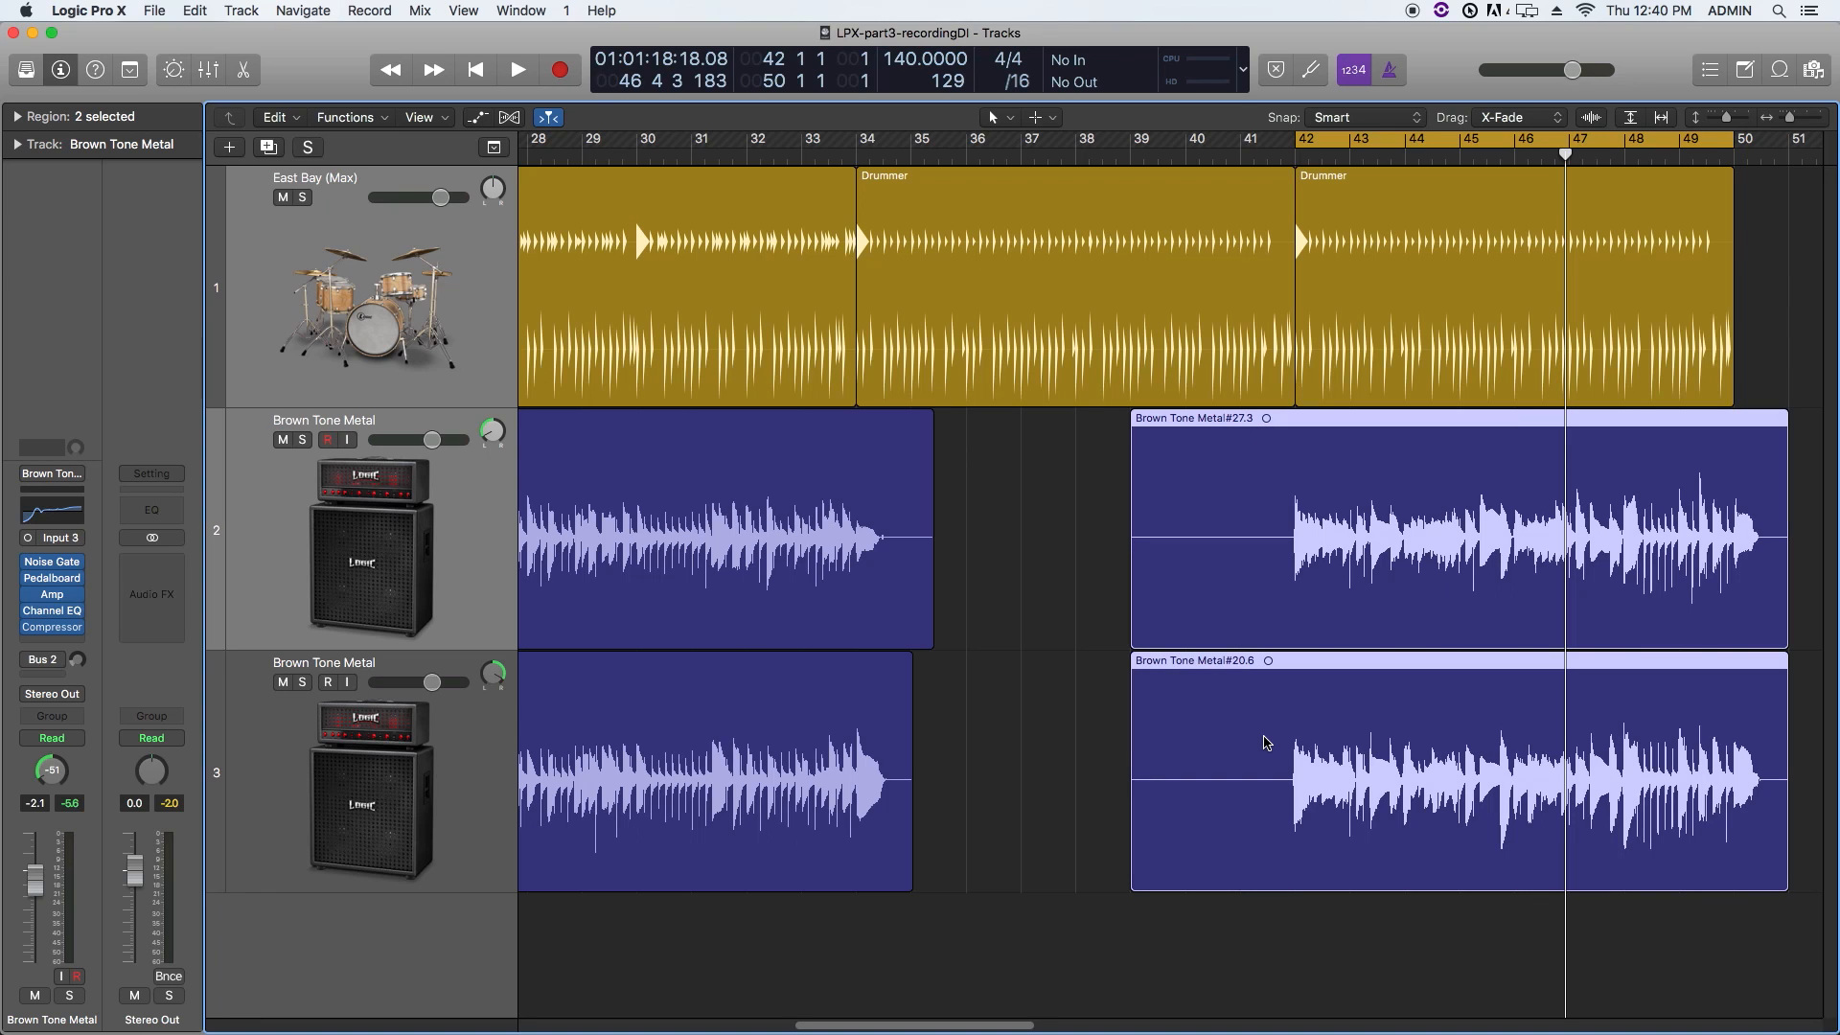
pyautogui.click(1071, 363)
pyautogui.click(1323, 347)
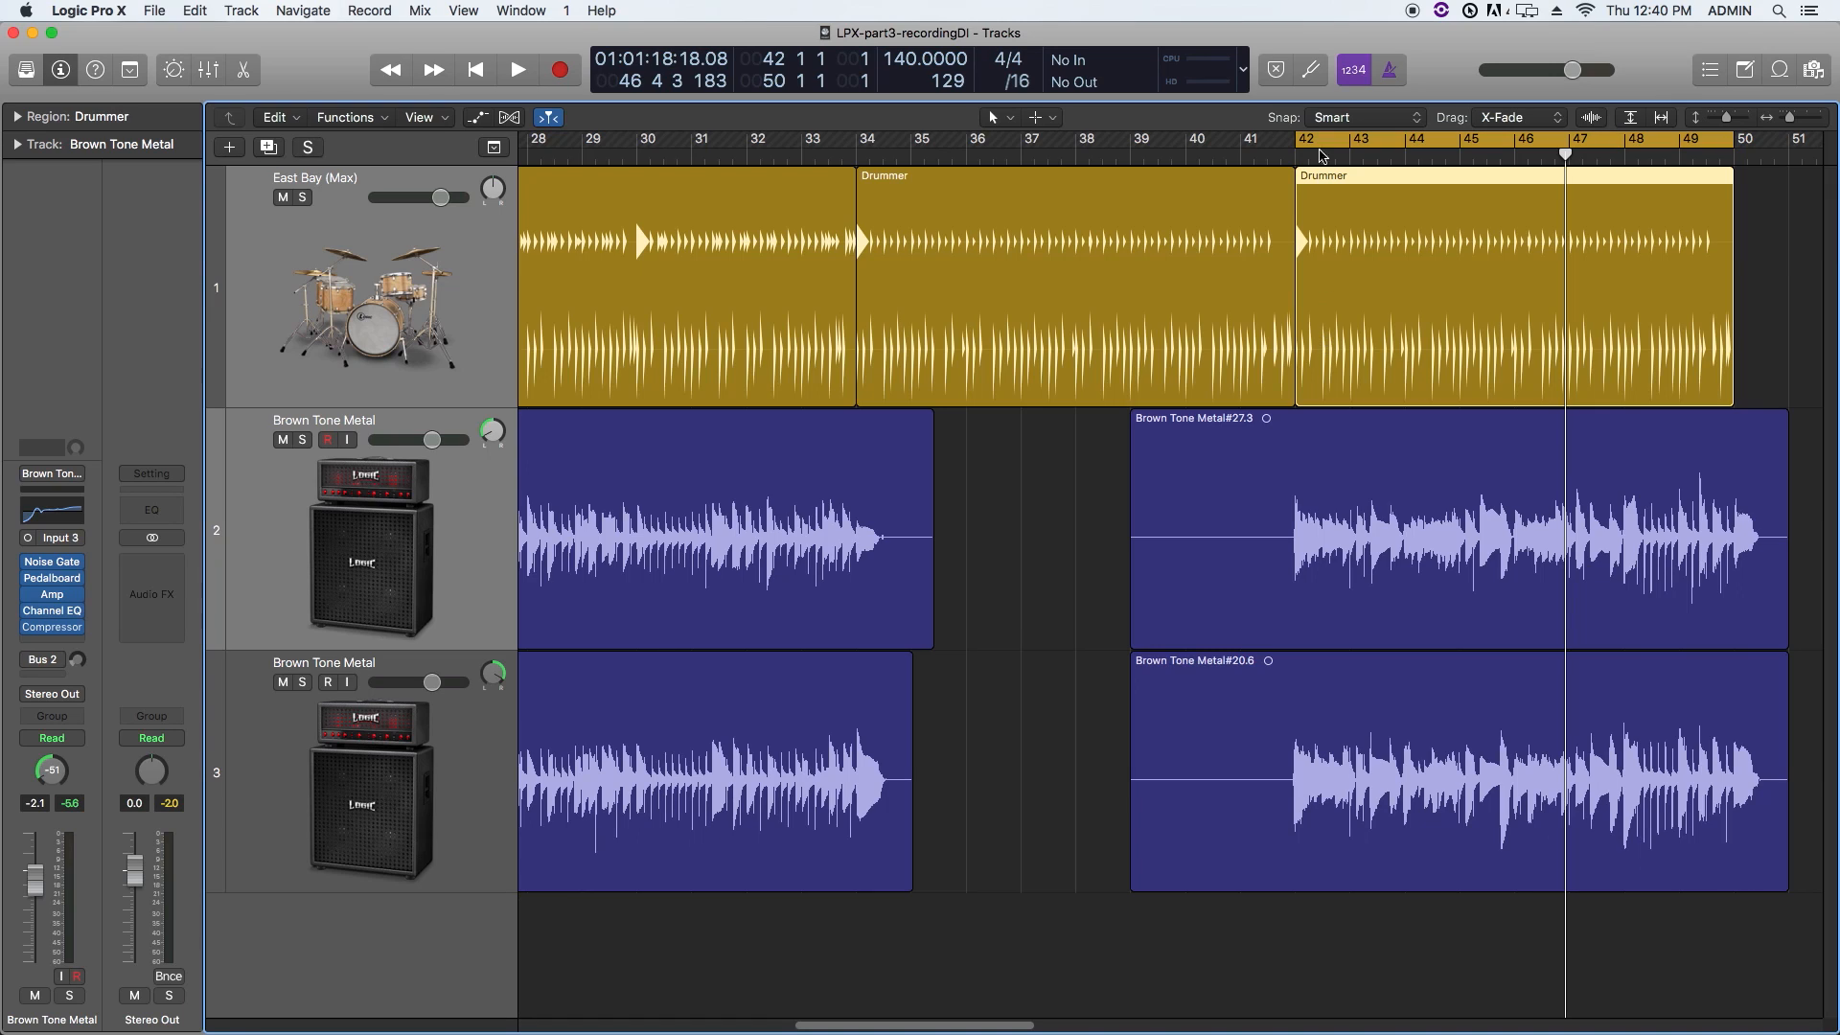
pyautogui.click(1104, 497)
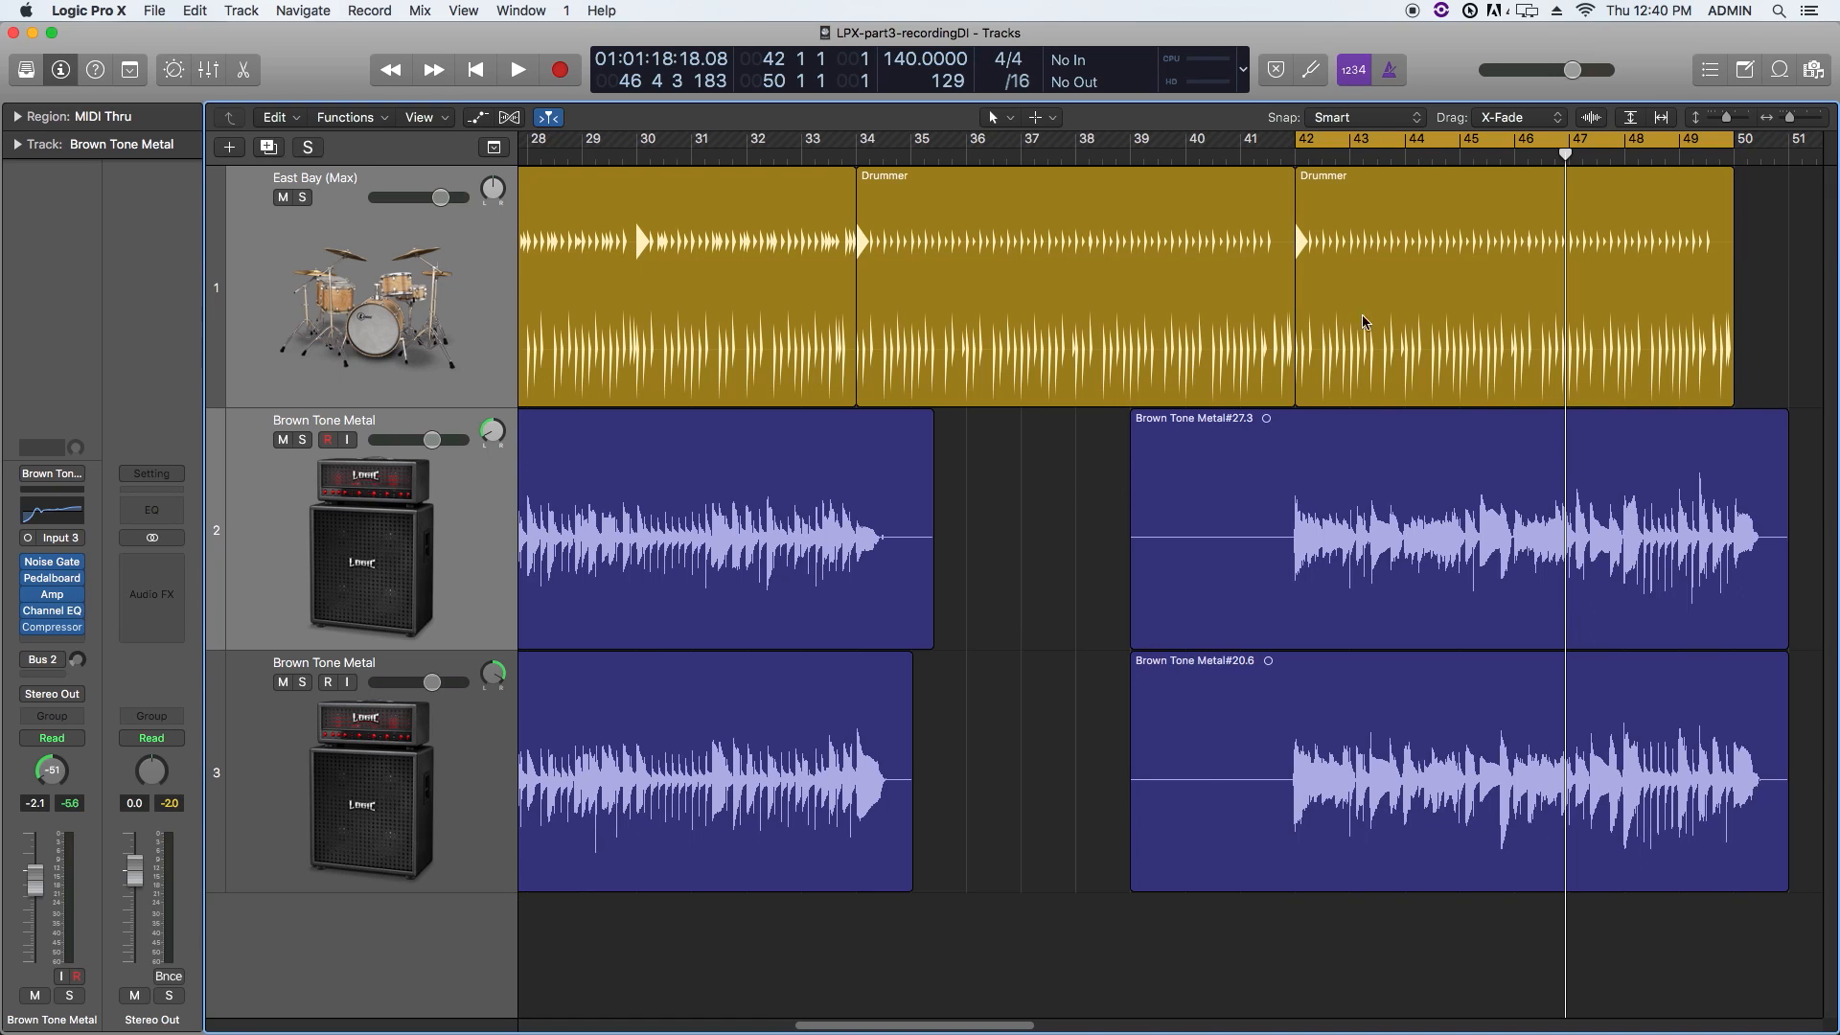
# Step: Set the cycle range to the last Drummer region, bars 42 to 50, and play the project with the cycle active
pyautogui.click(1435, 293)
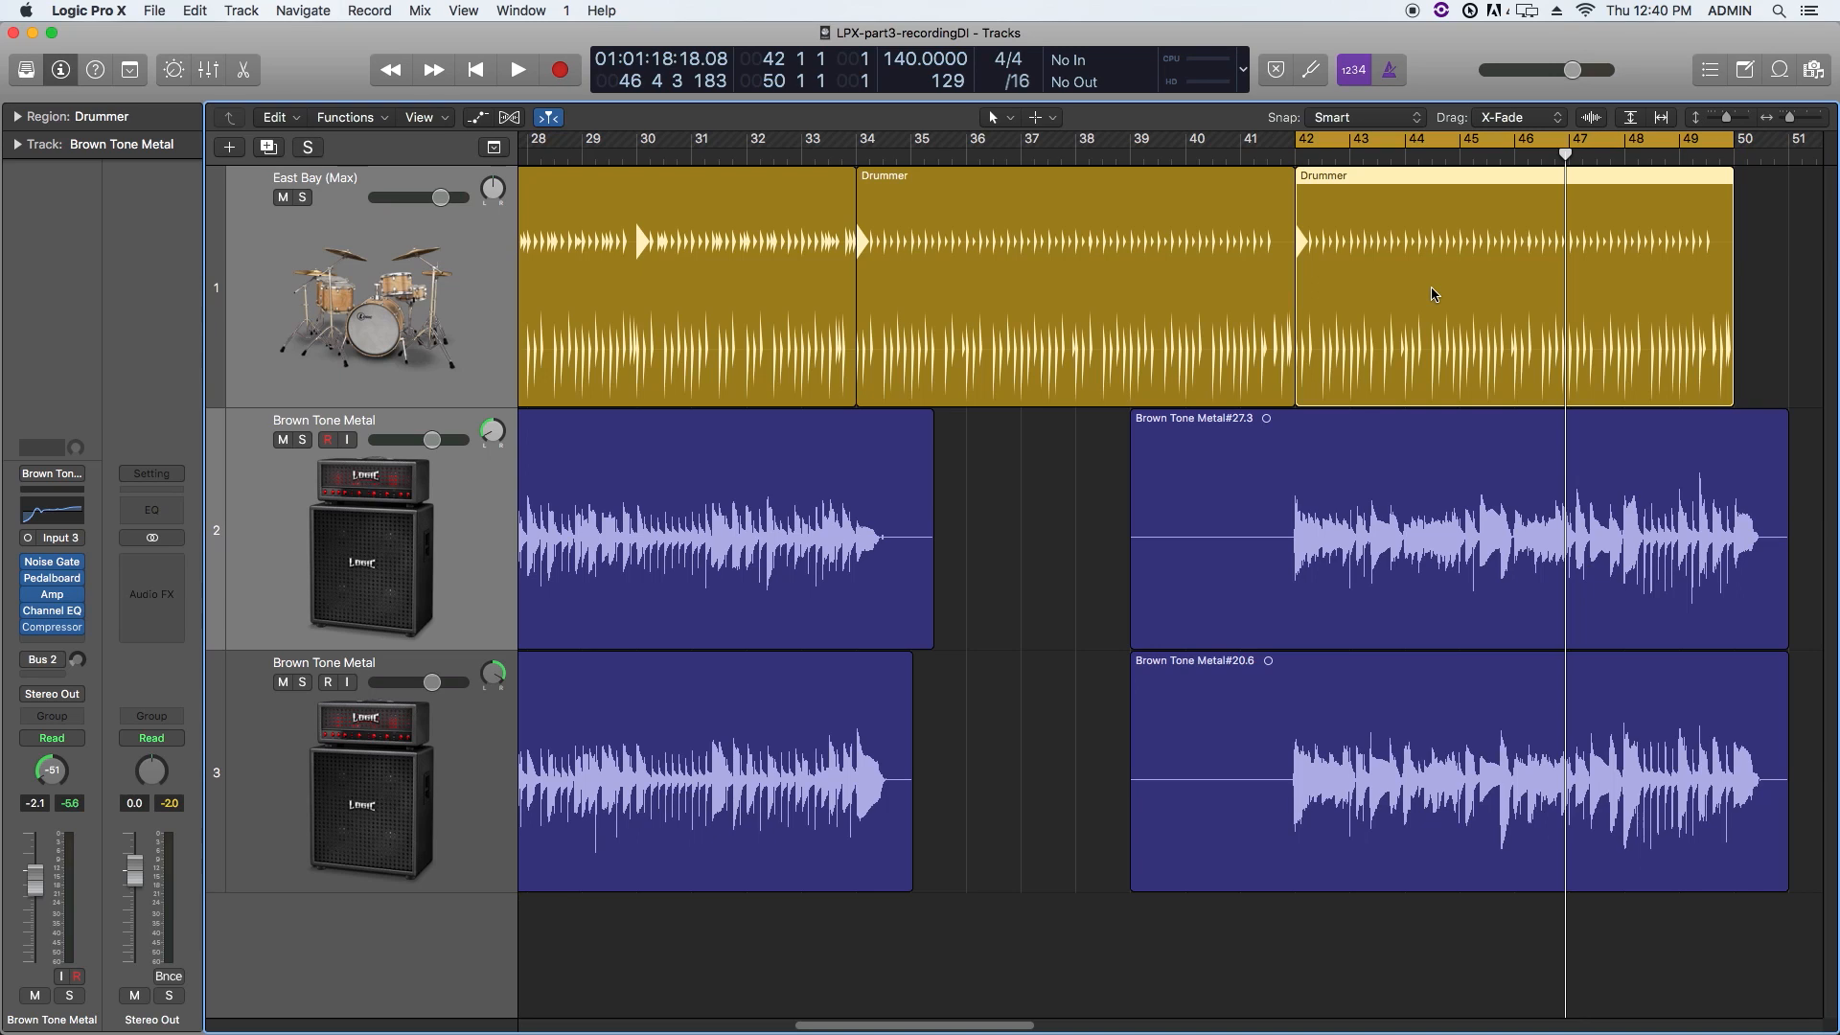
pyautogui.moveTo(961, 139); pyautogui.dragTo(1144, 142)
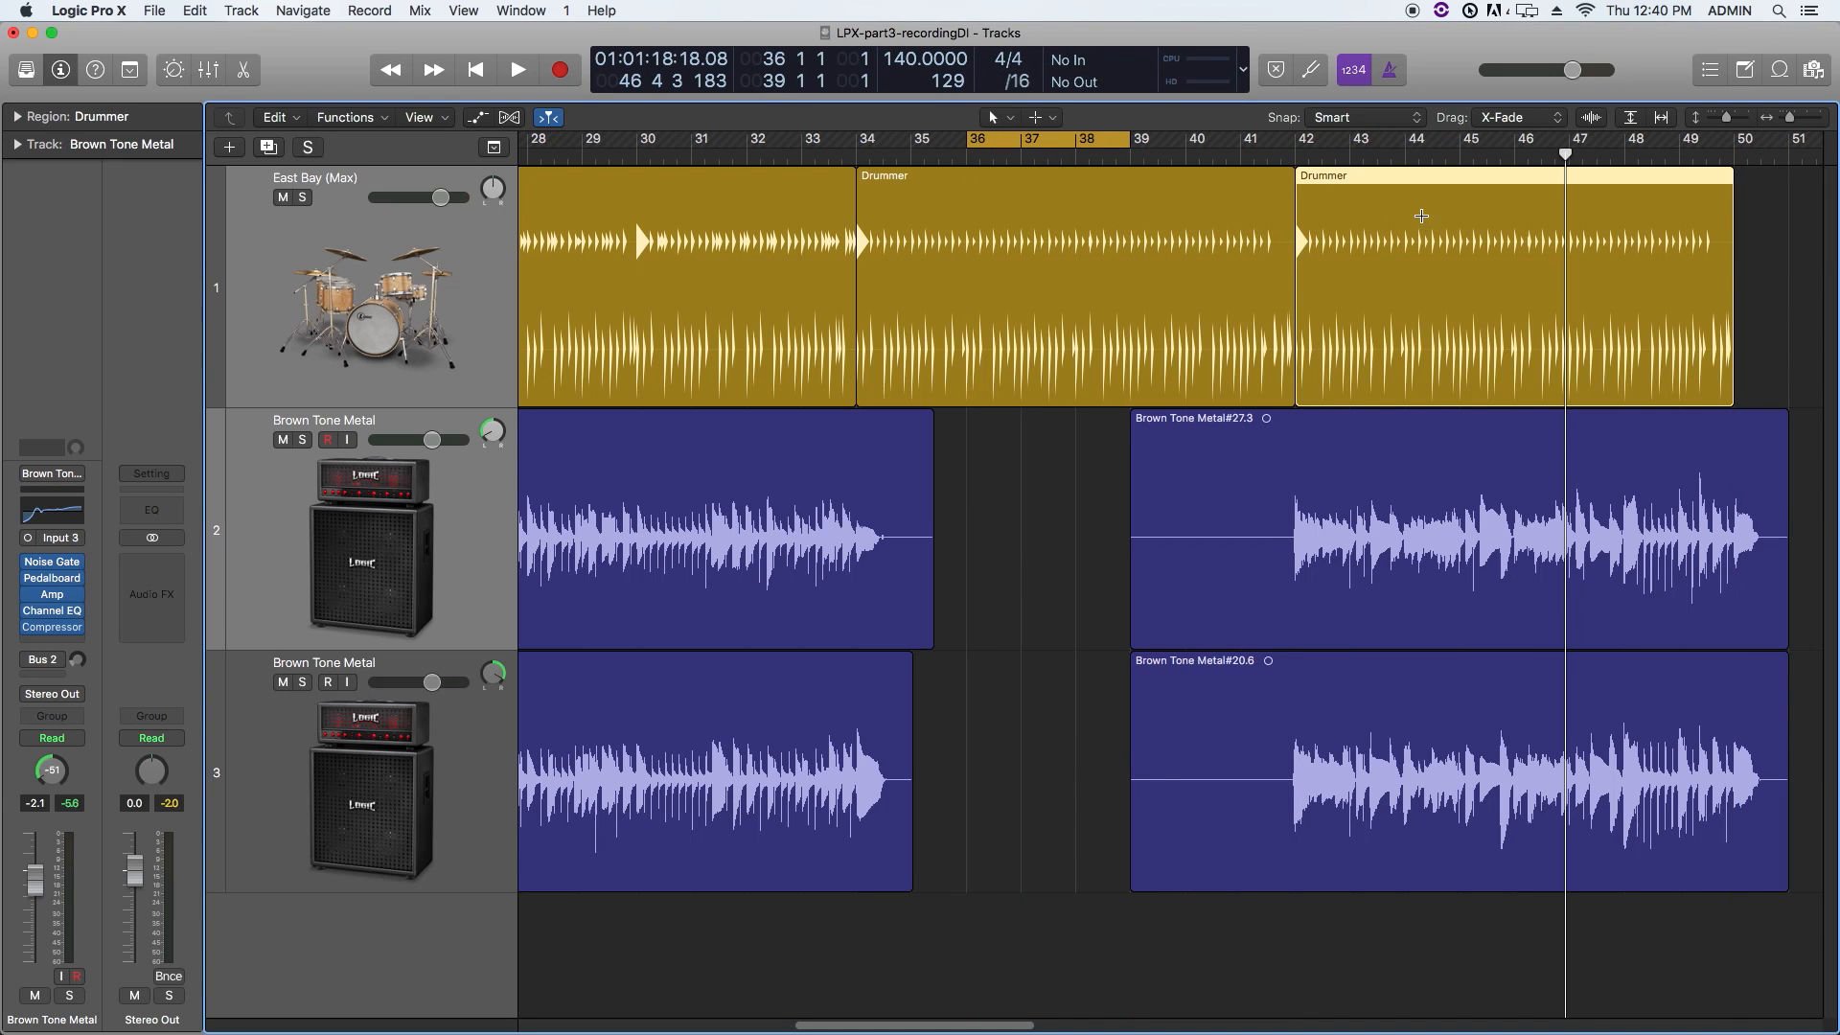
pyautogui.press('super+u')
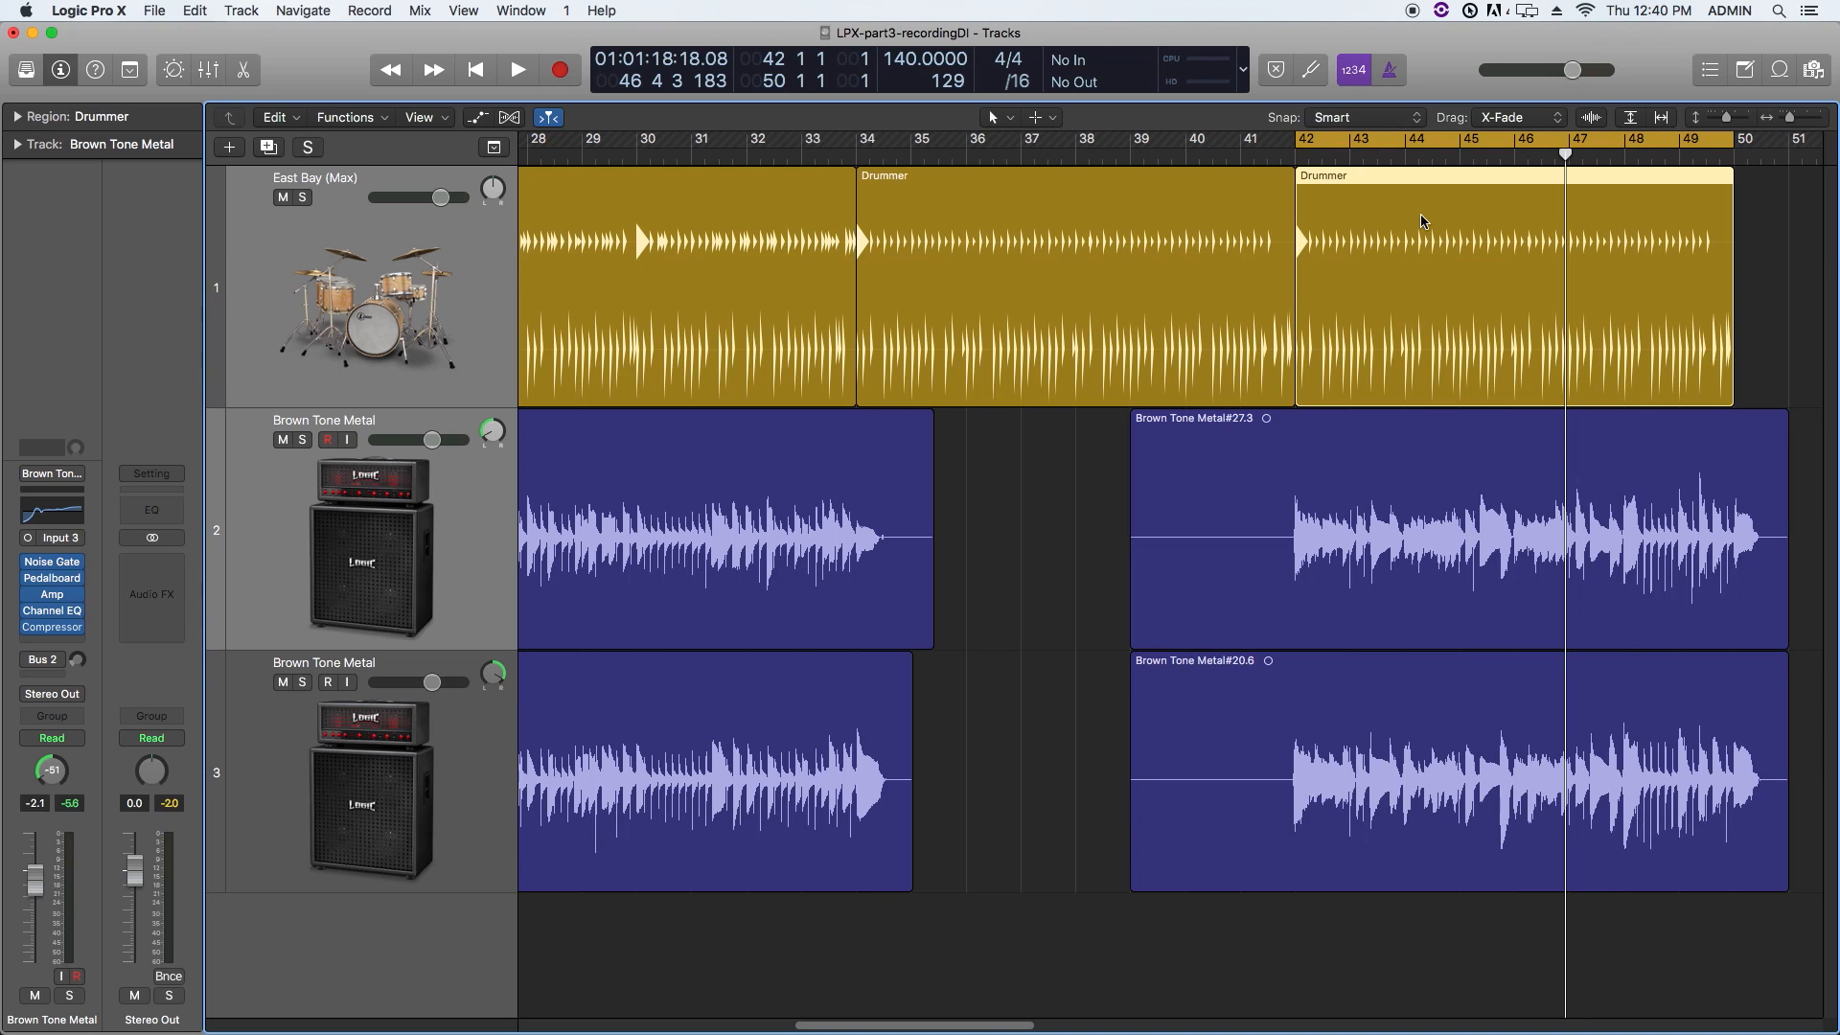
pyautogui.press('space')
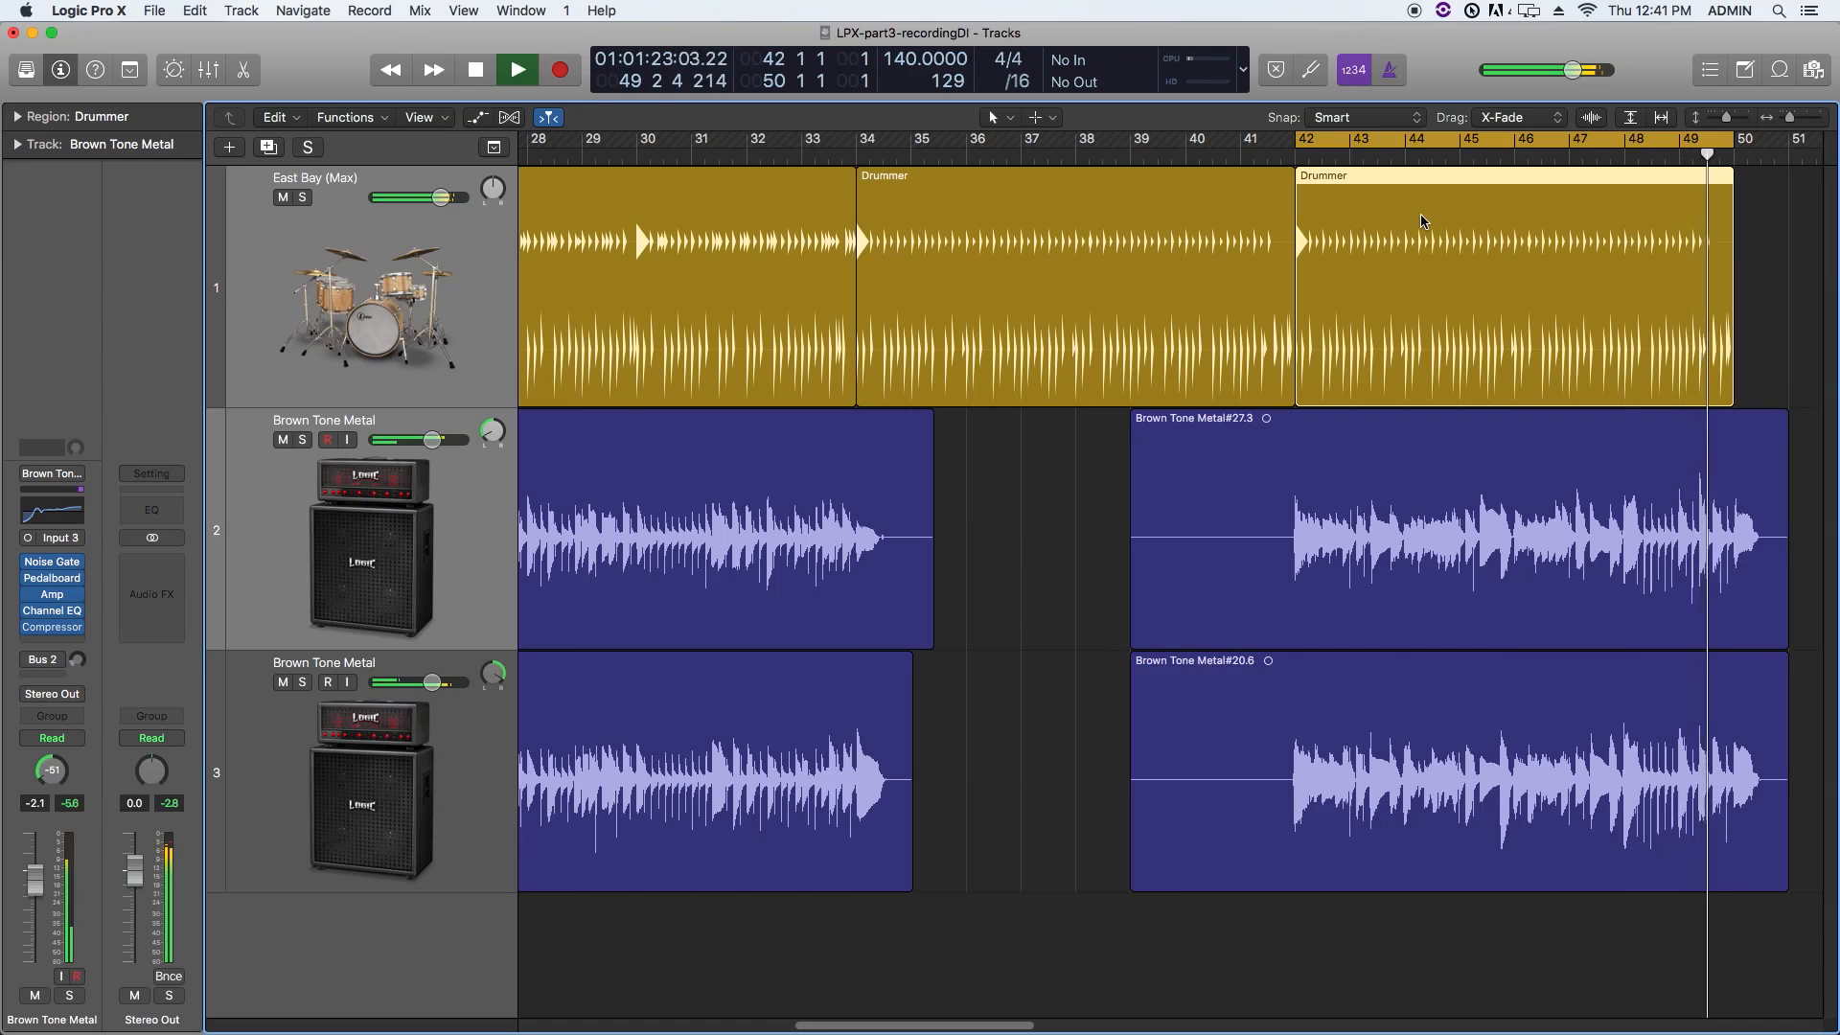
pyautogui.press('space')
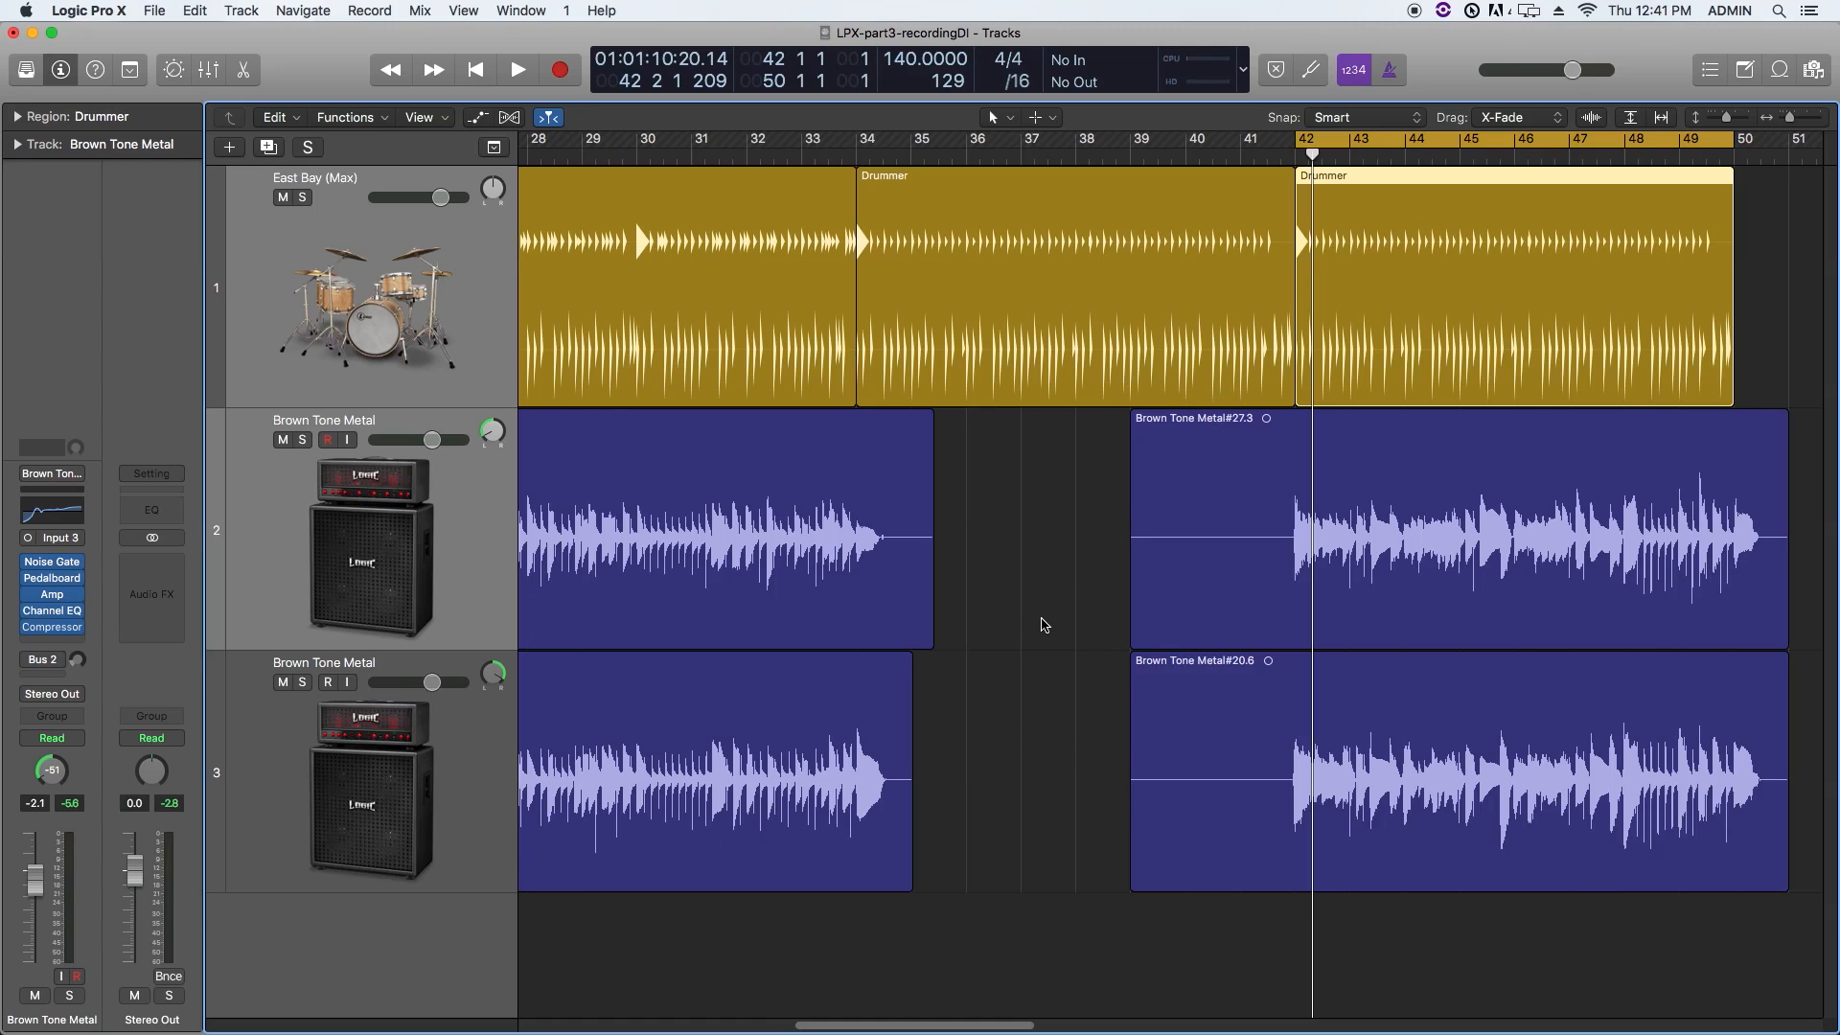
# Step: Move the cycle range to bars 34 to 42 and place the playhead at its start and its end
pyautogui.moveTo(1329, 141); pyautogui.dragTo(887, 142)
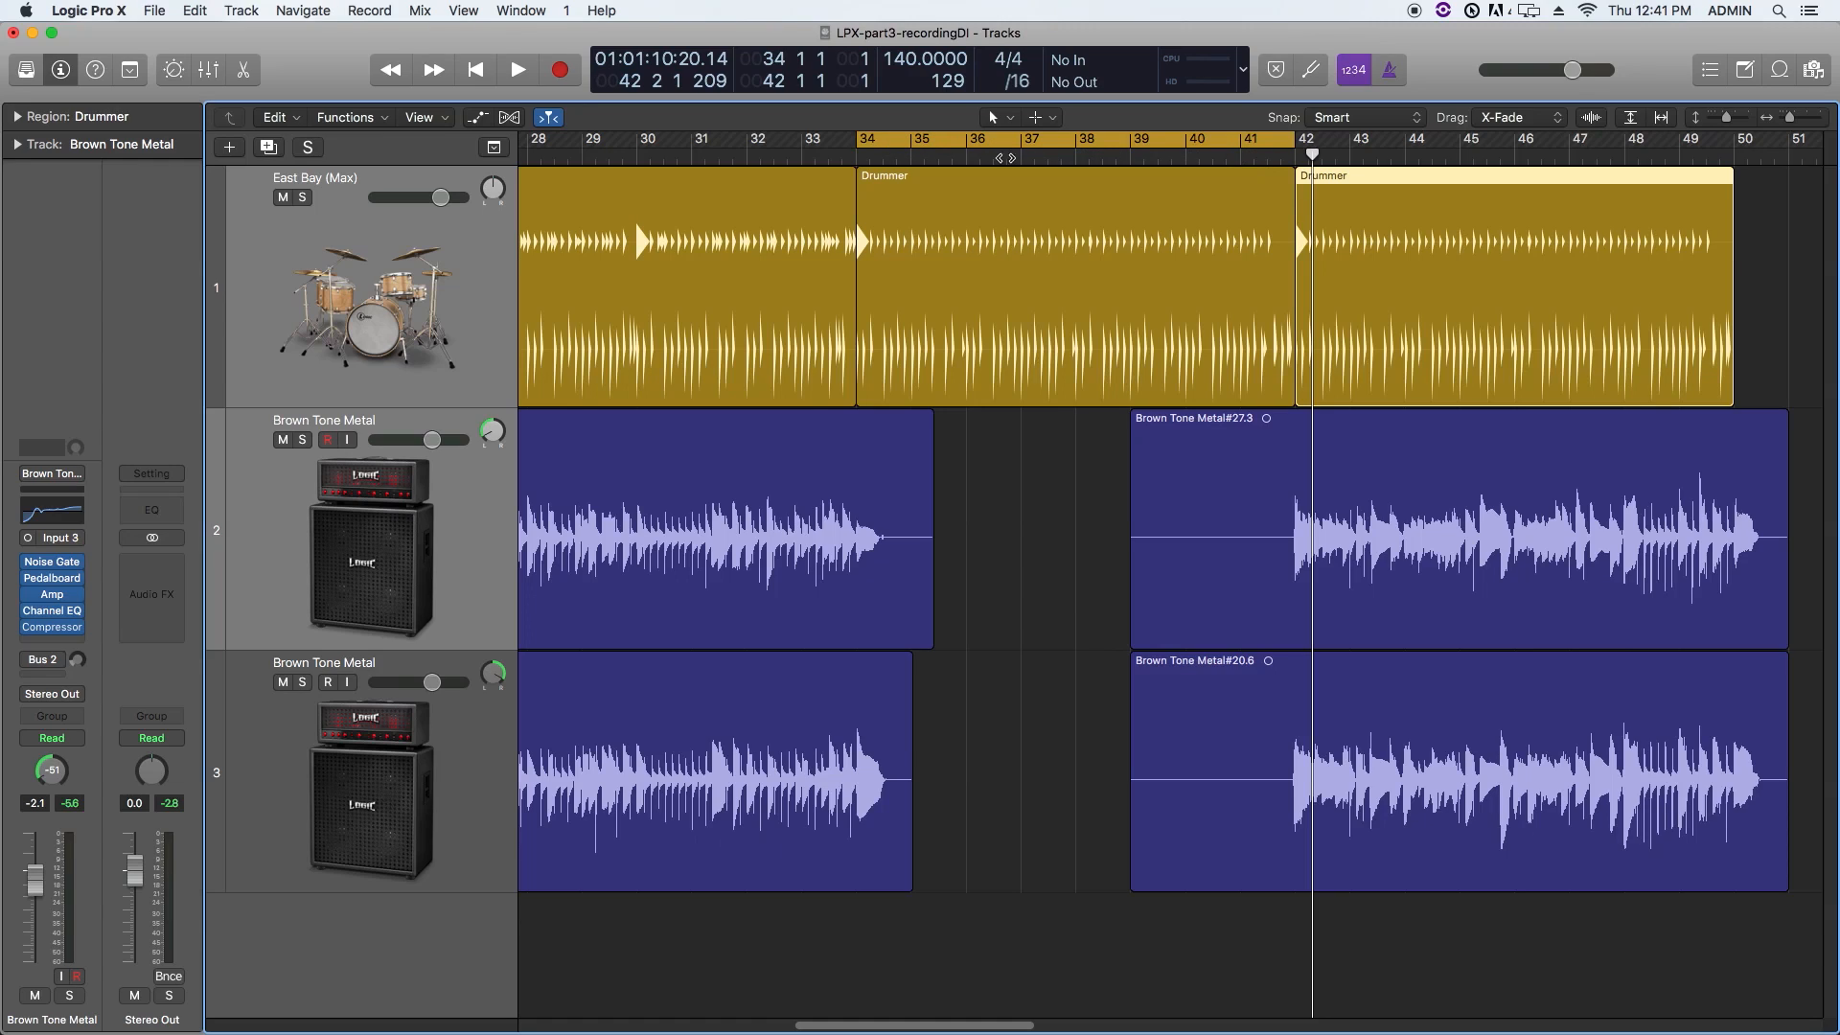
pyautogui.click(1007, 572)
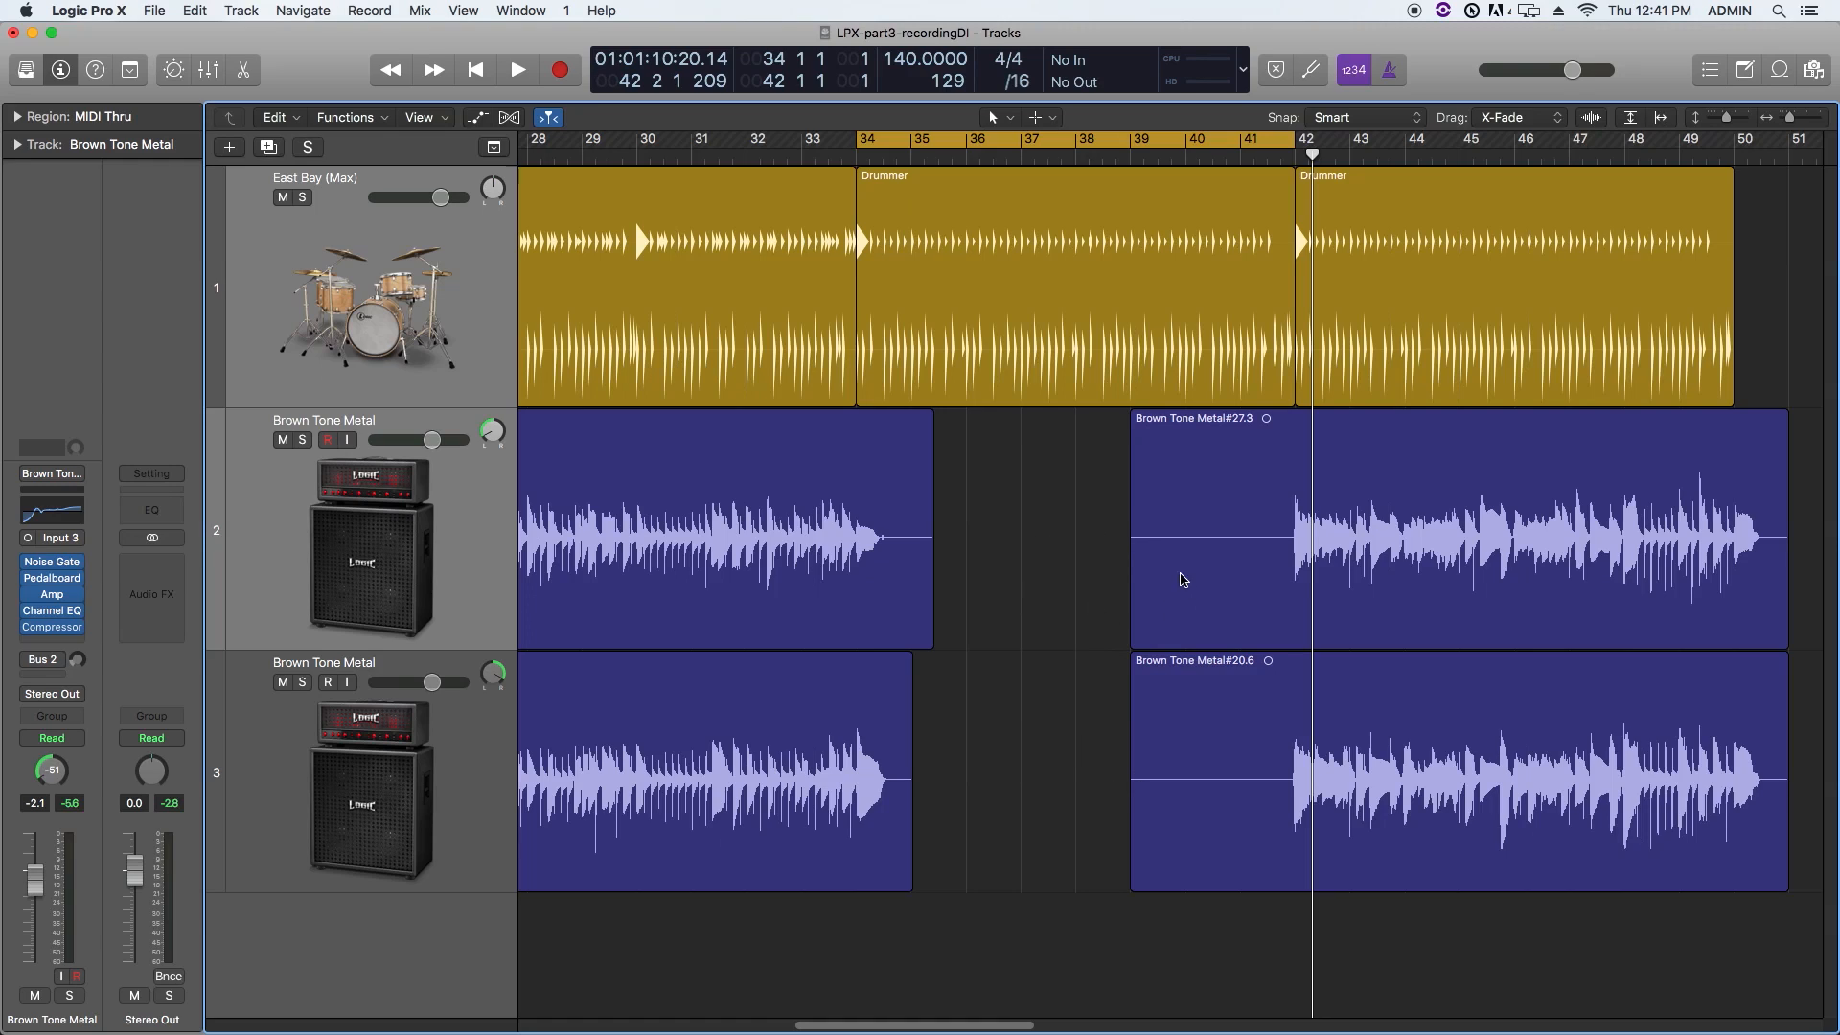
pyautogui.click(847, 156)
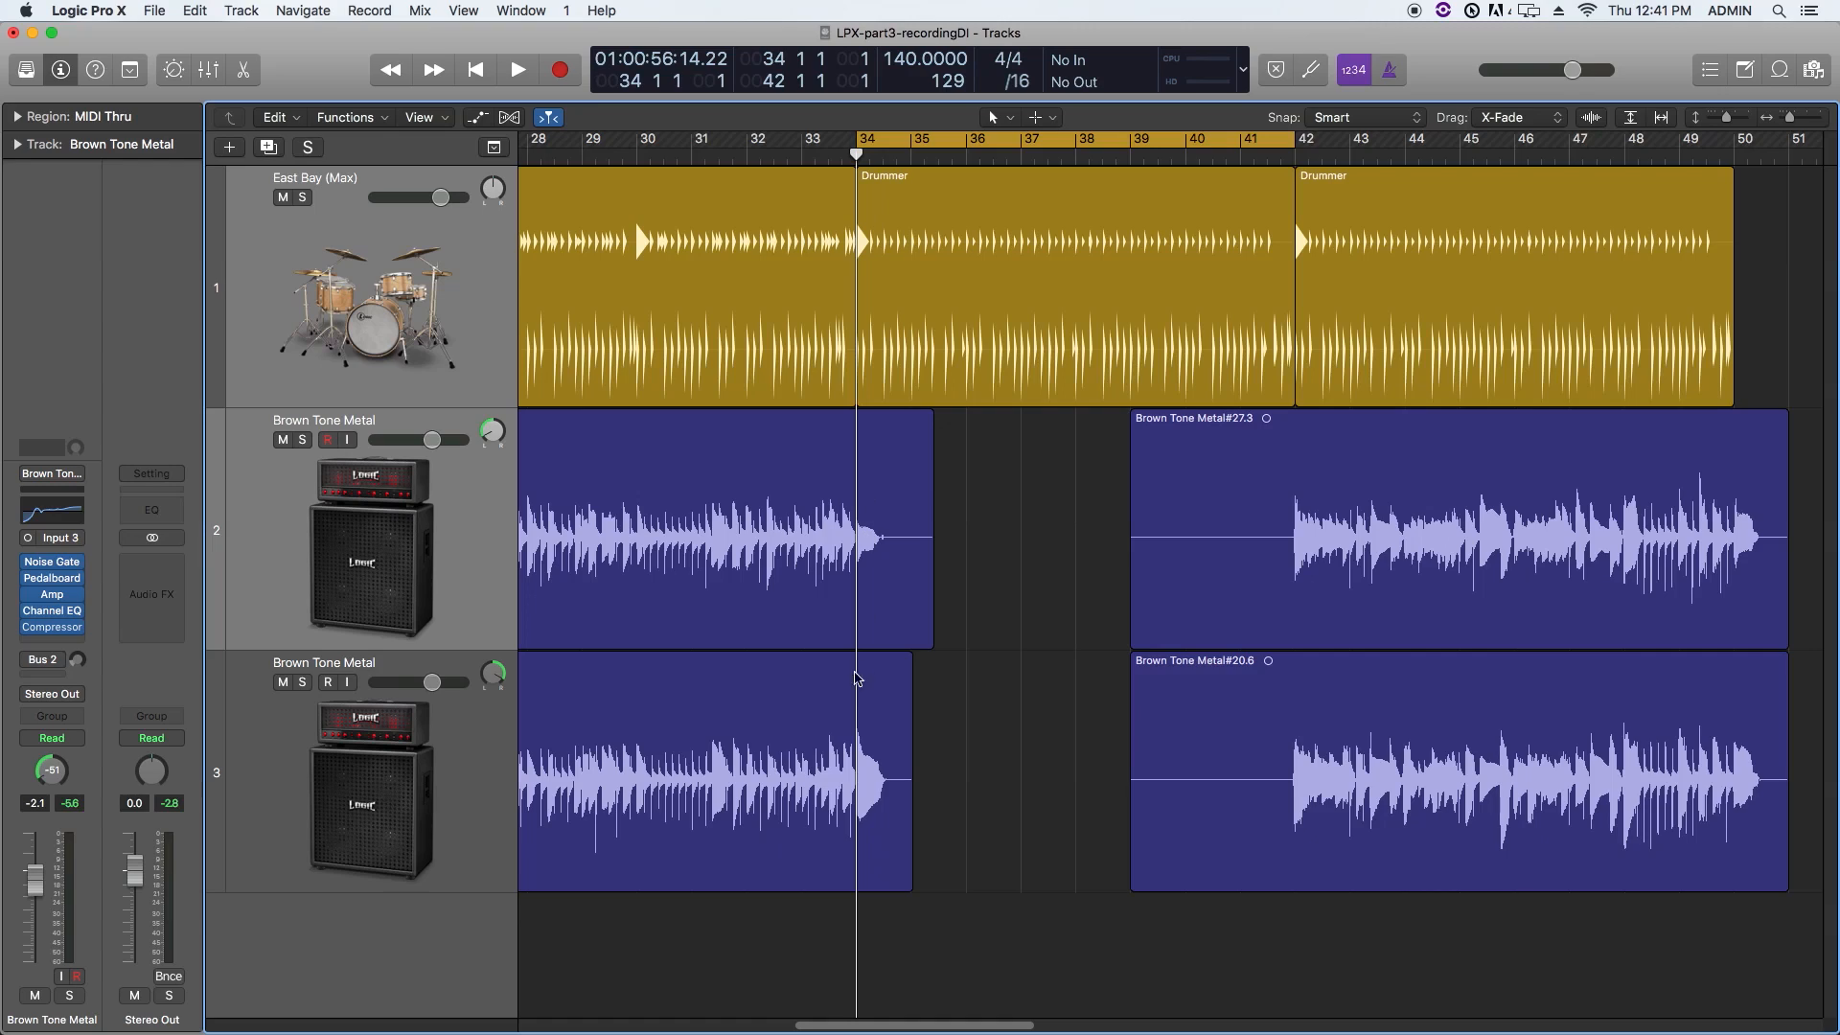
pyautogui.click(1289, 132)
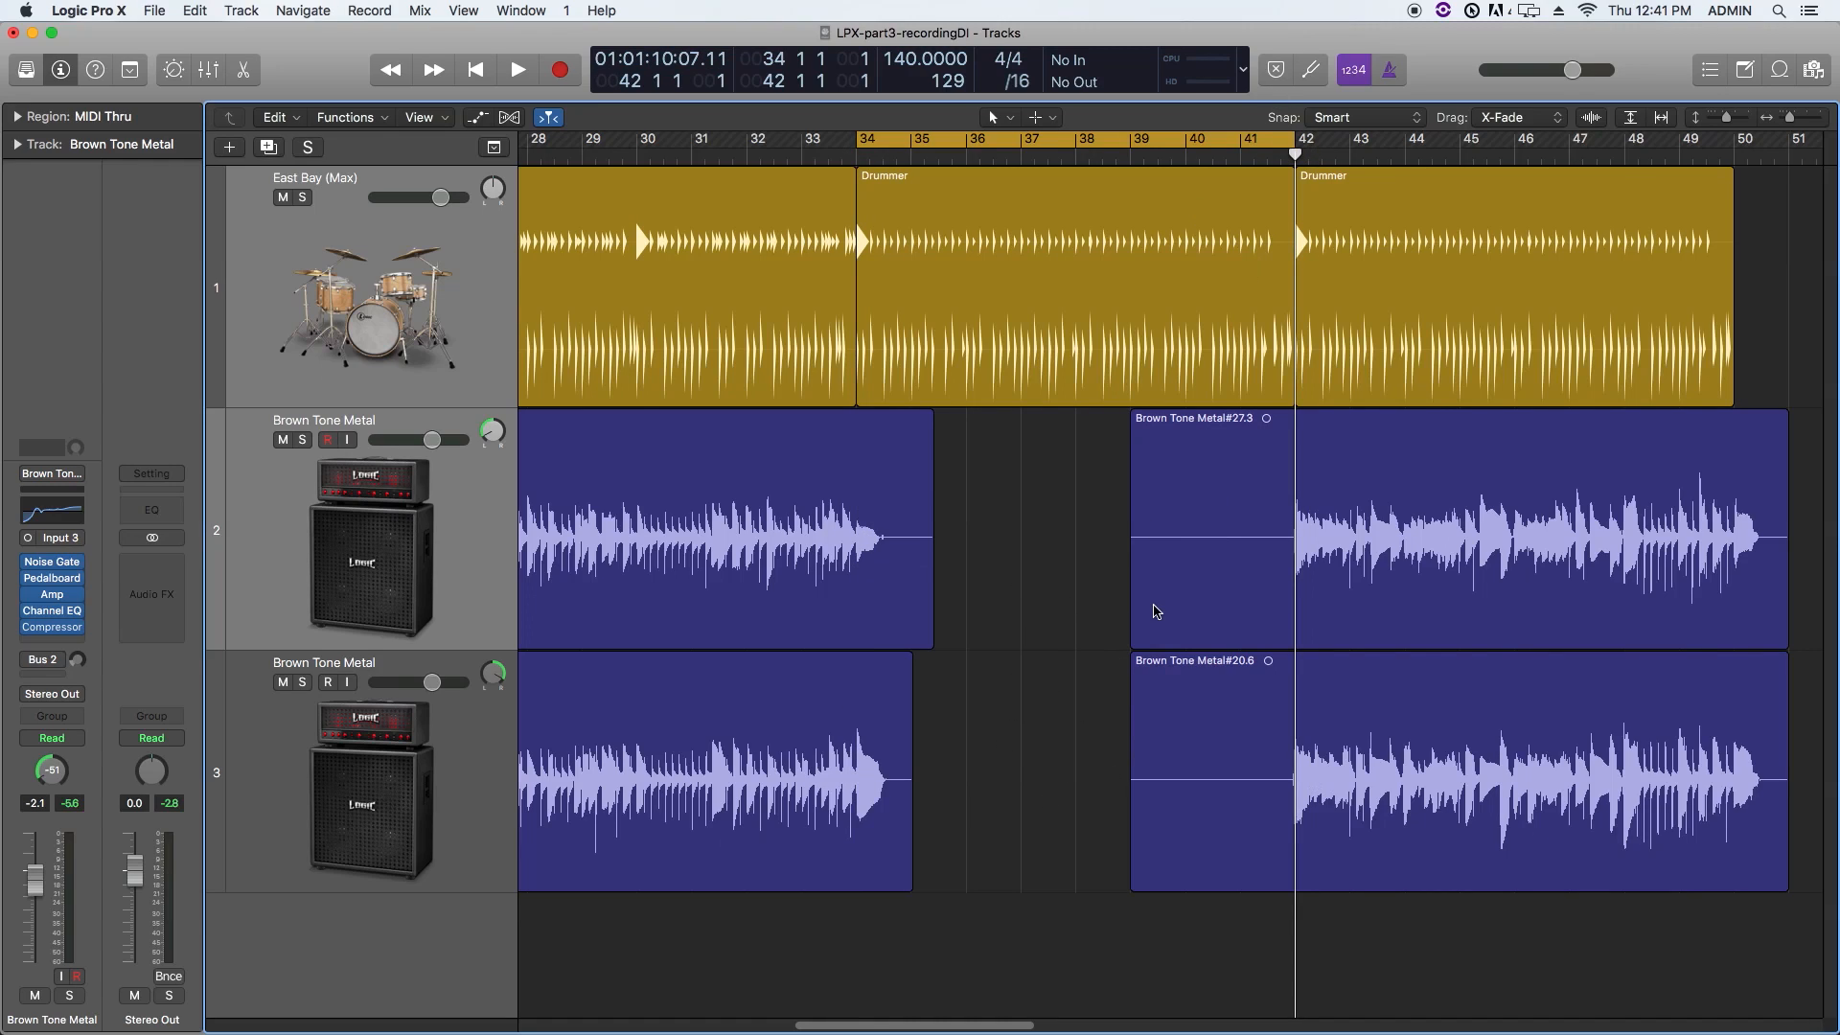
# Step: Turn the bar 34 to 42 cycle range into a skip range and play across it from just before bar 30
pyautogui.keyDown('super'); pyautogui.click(1045, 140); pyautogui.keyUp('super')
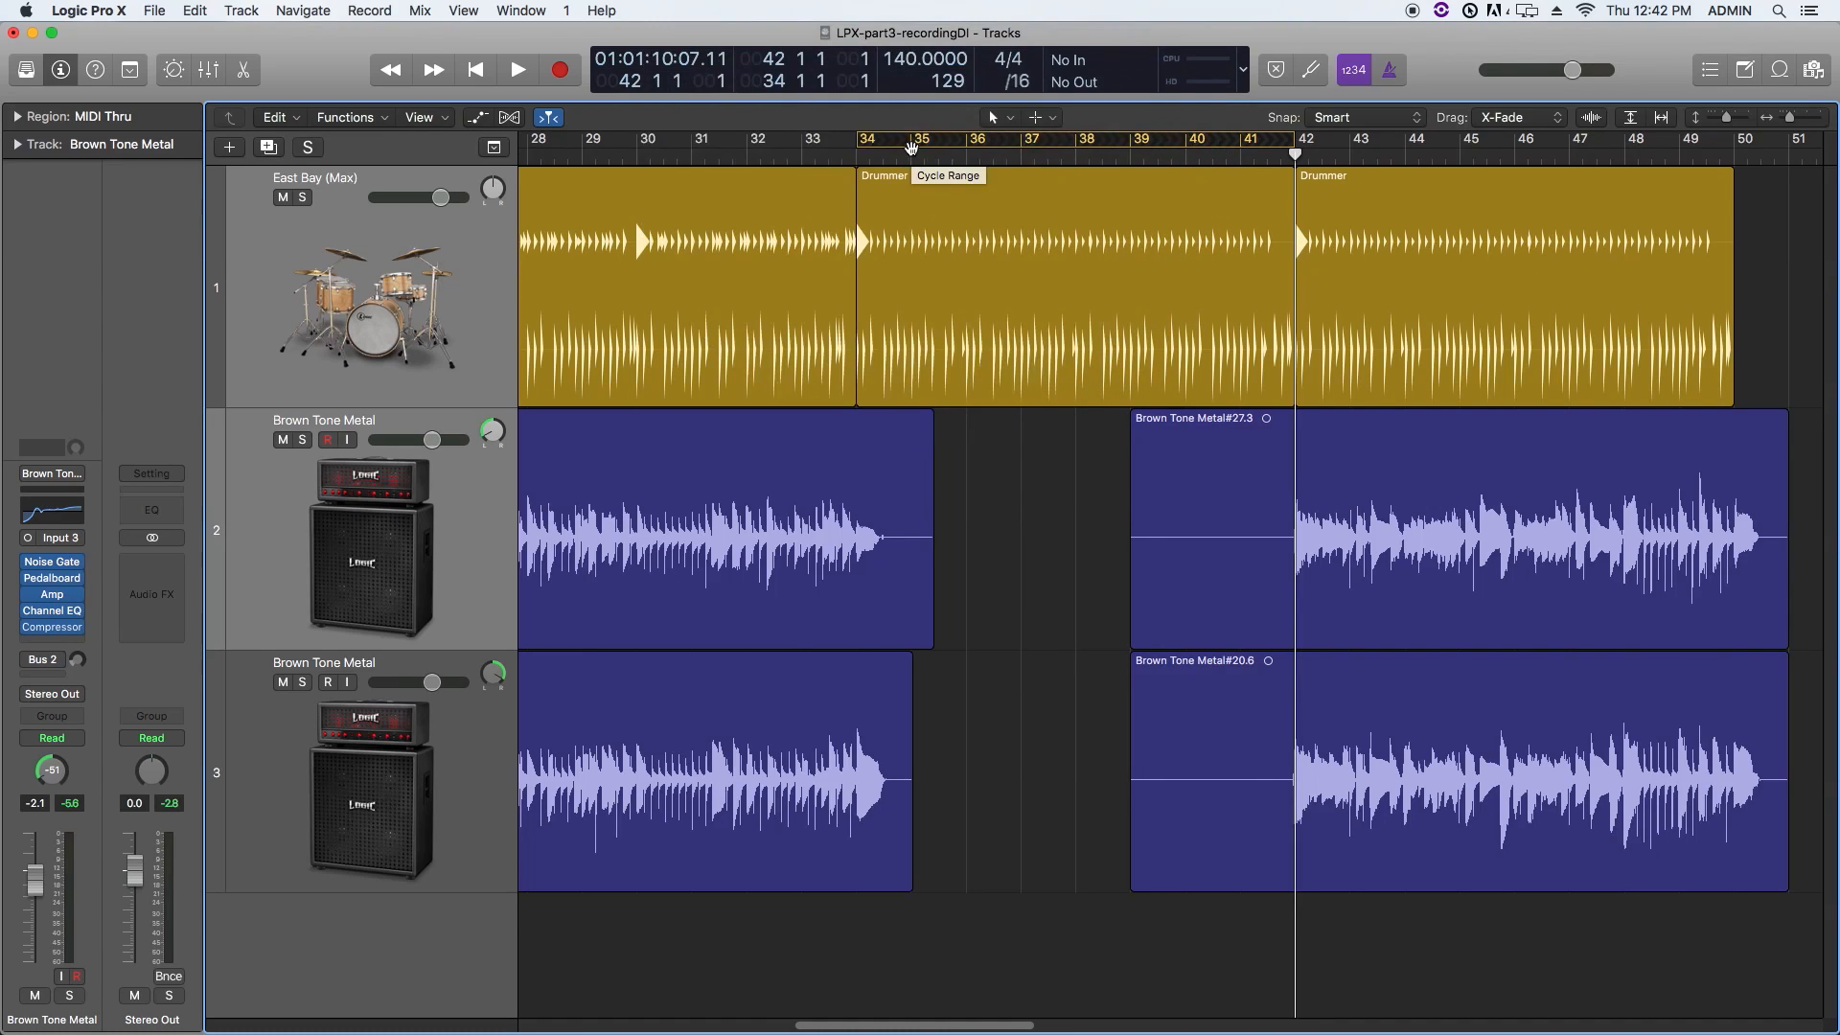
pyautogui.click(634, 158)
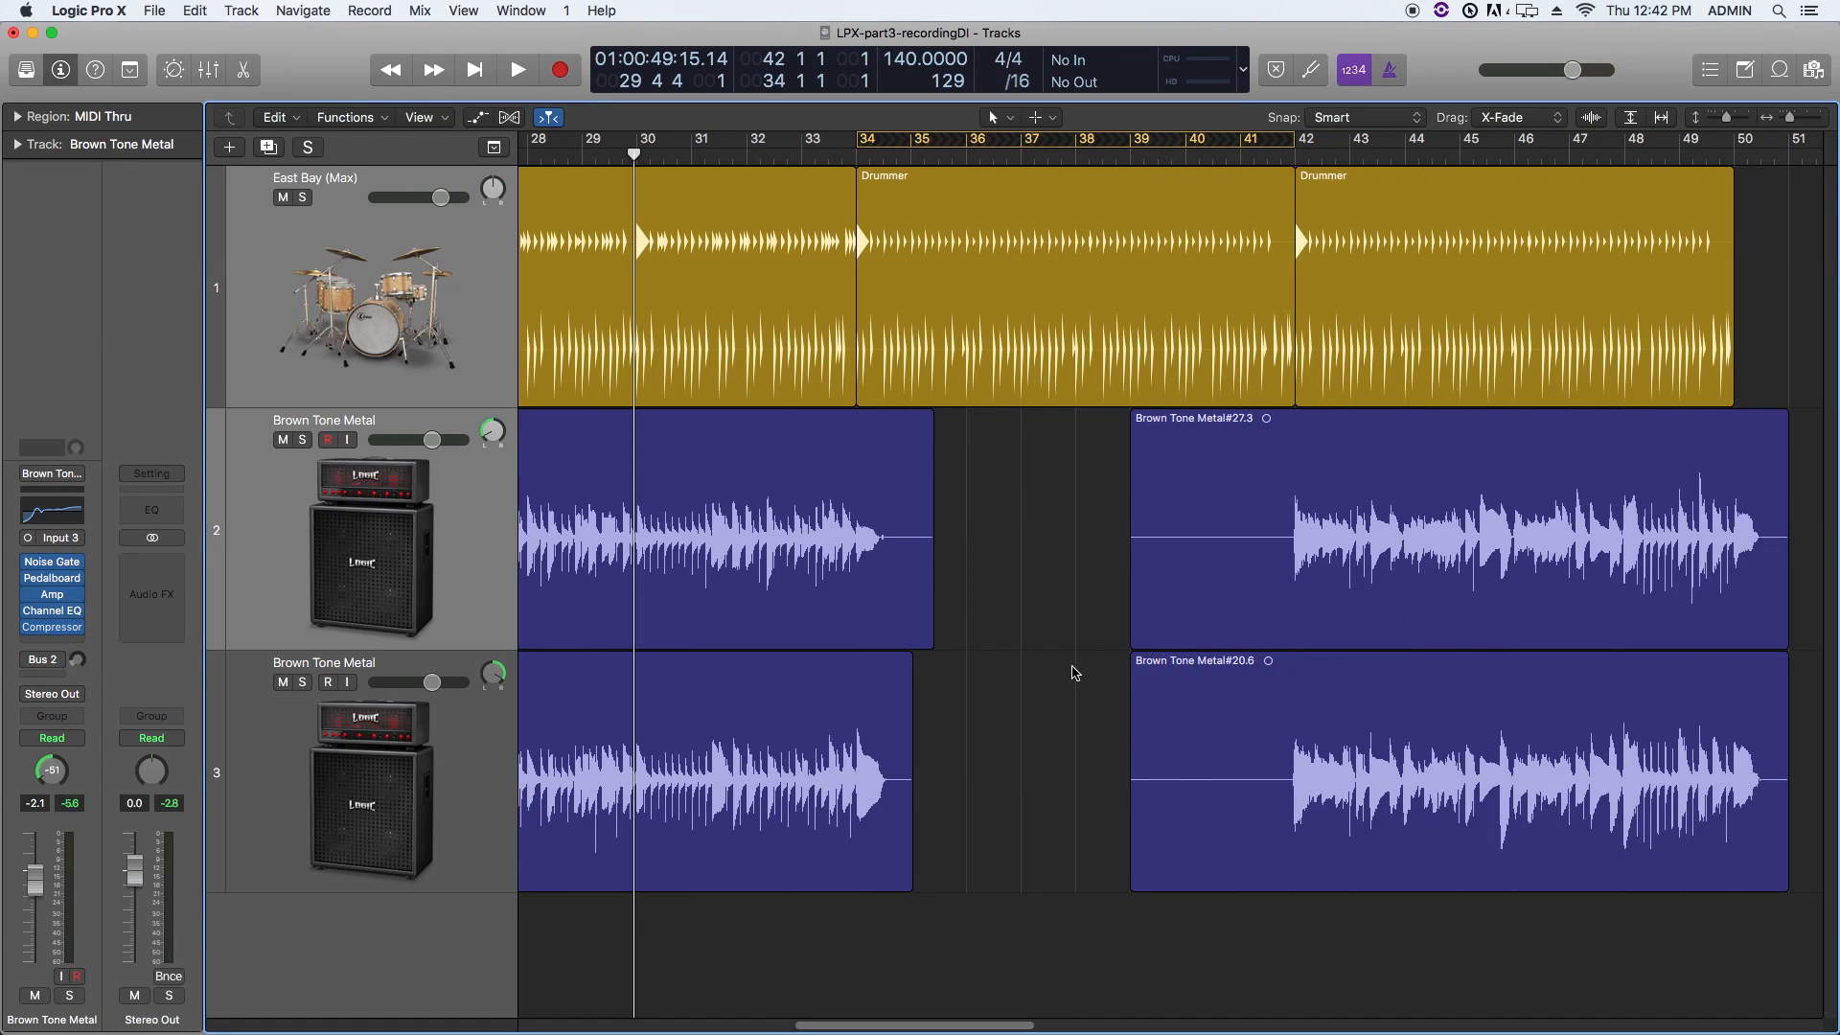
pyautogui.press('space')
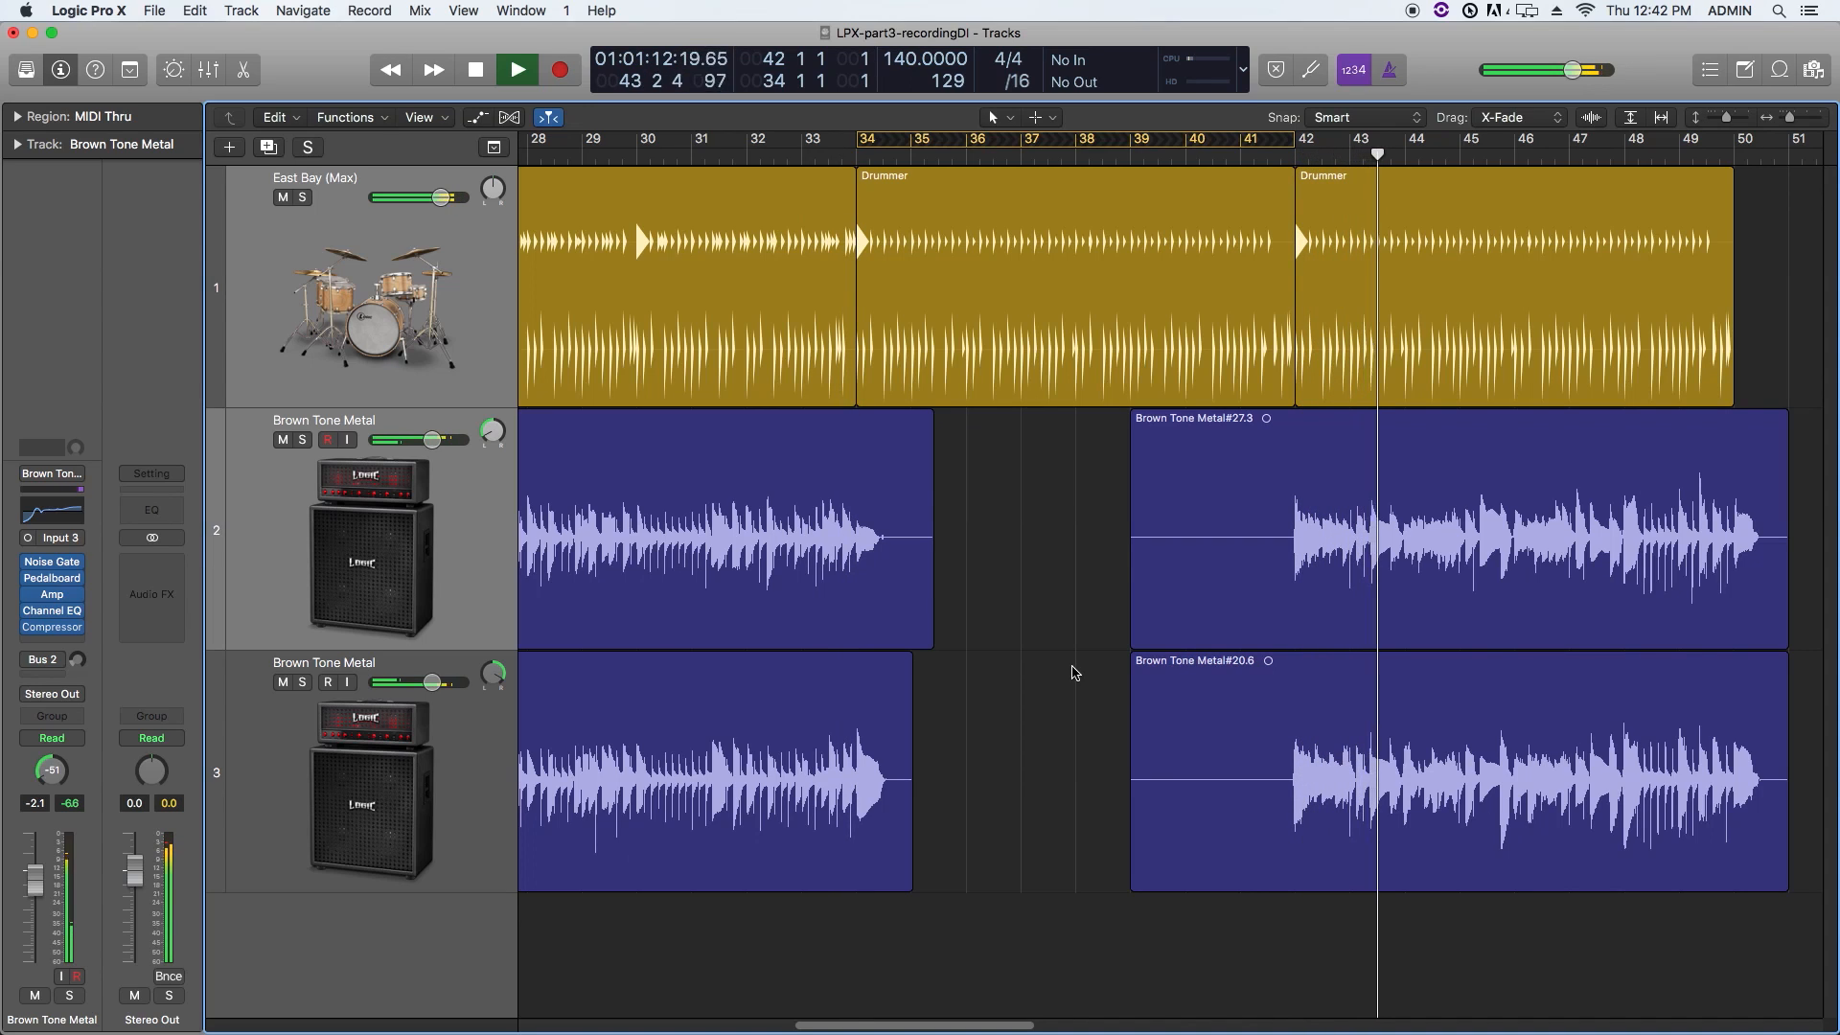
pyautogui.press('space')
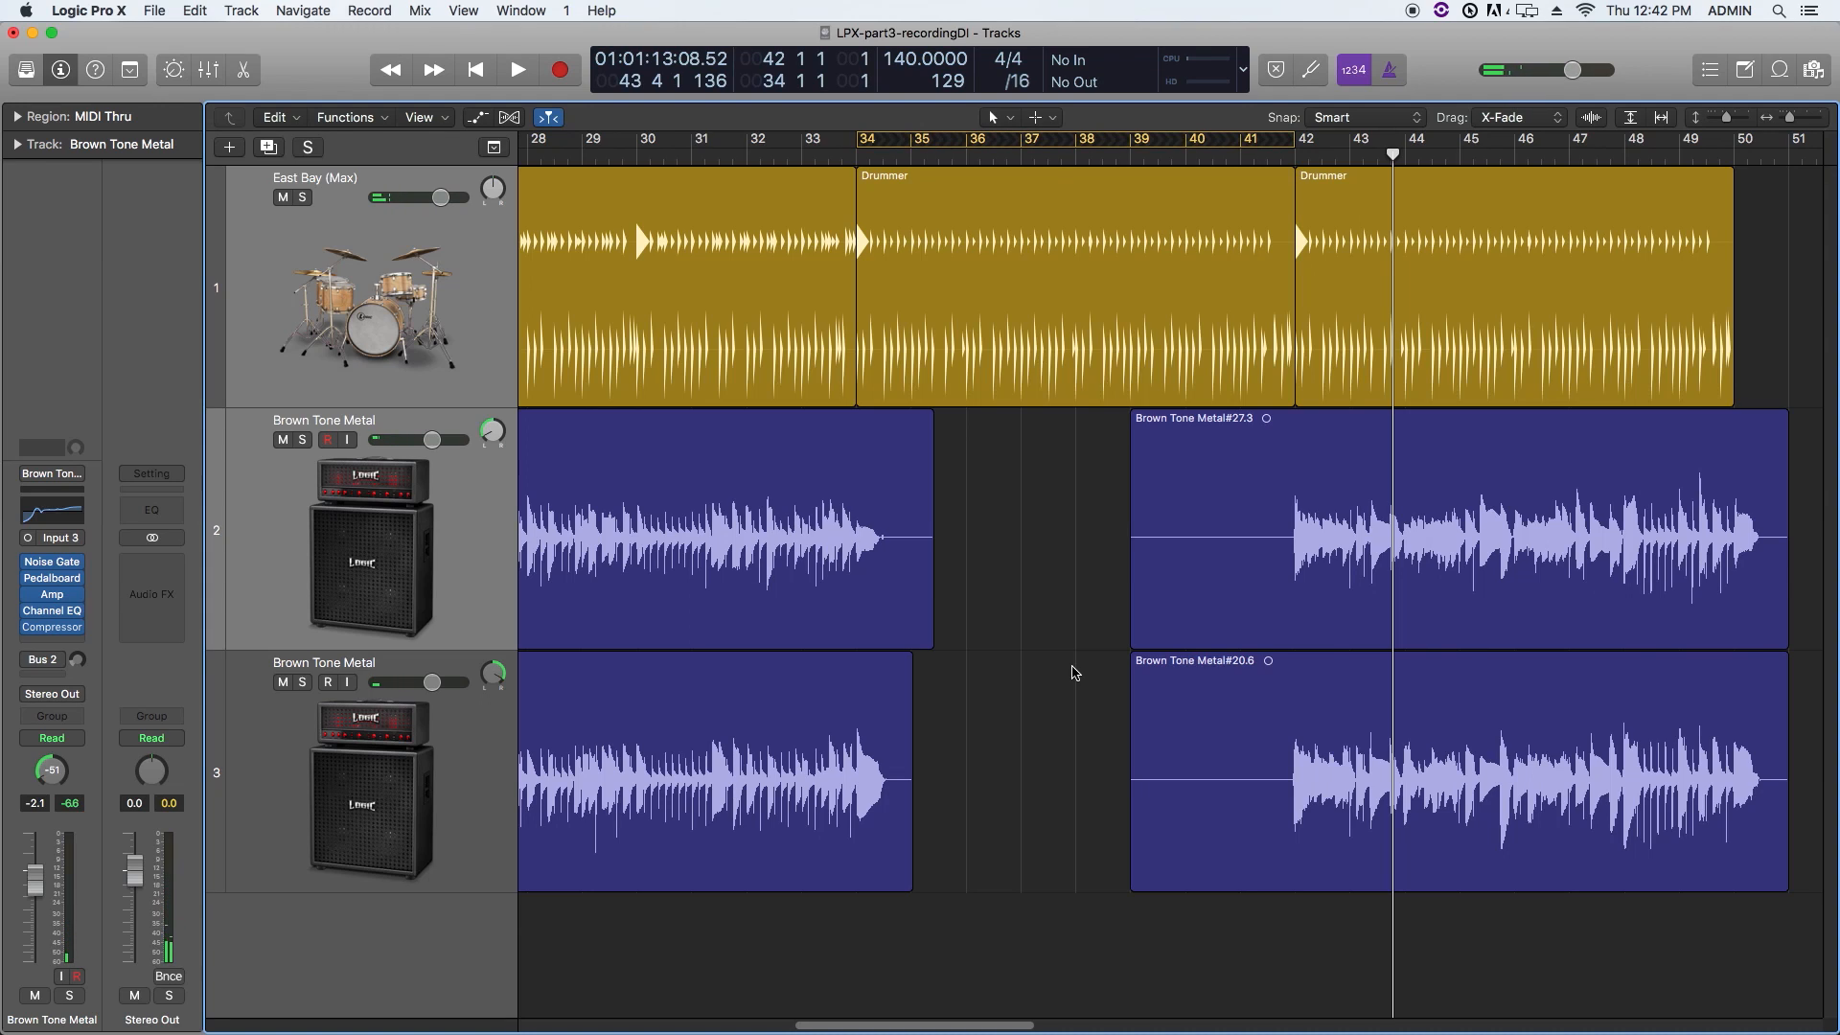
# Step: Restore the normal cycle range between bars 34 and 42 and set the snap mode to Smart
pyautogui.click(1026, 141)
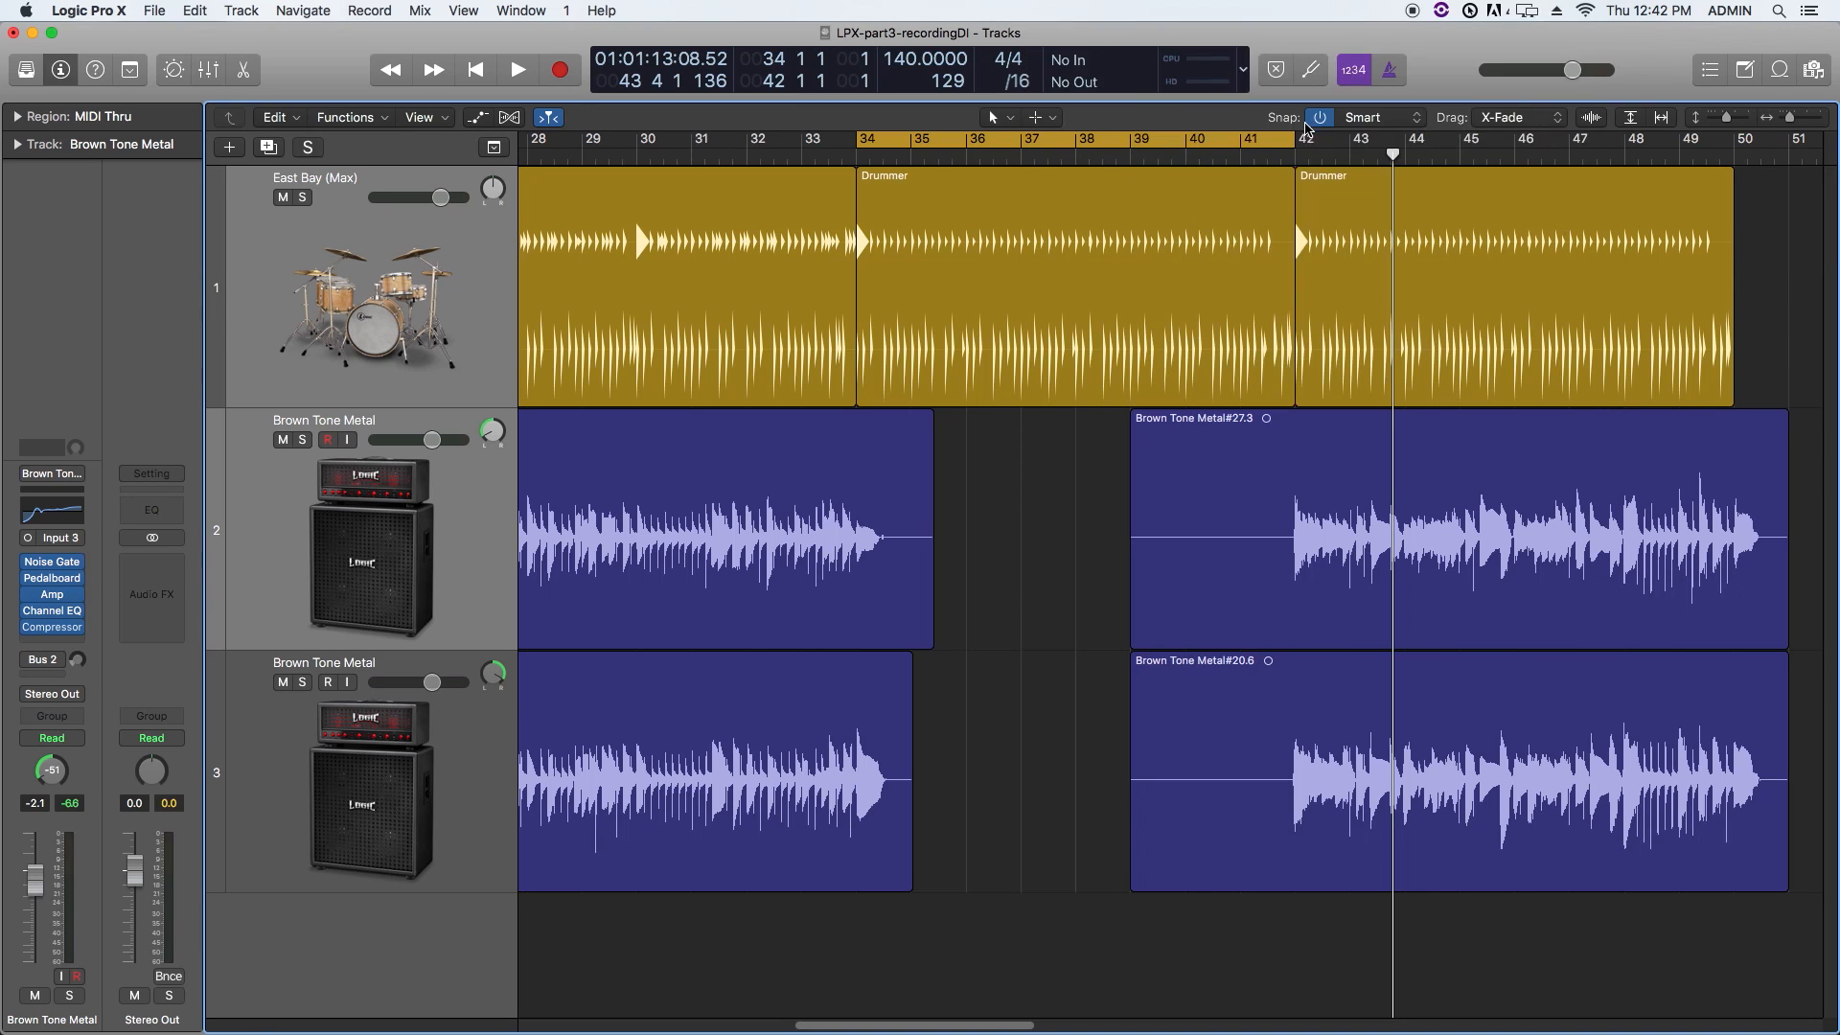
pyautogui.click(1378, 118)
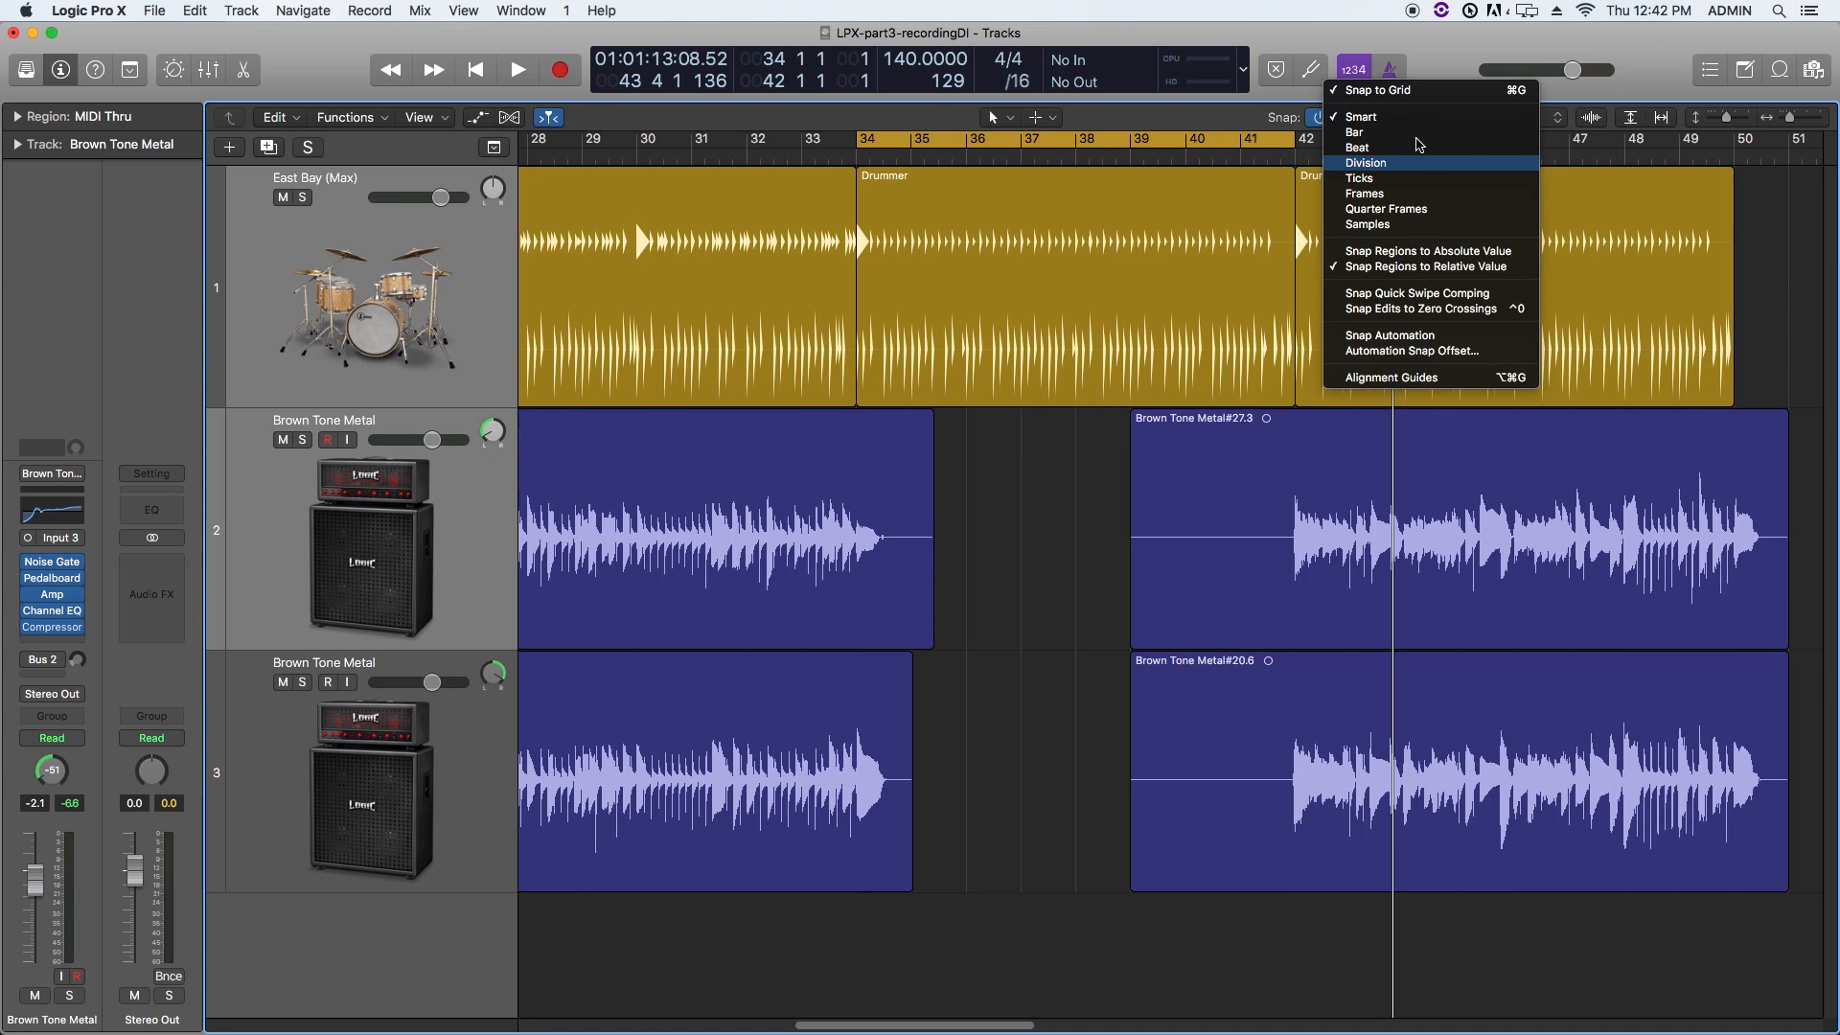
pyautogui.click(1387, 117)
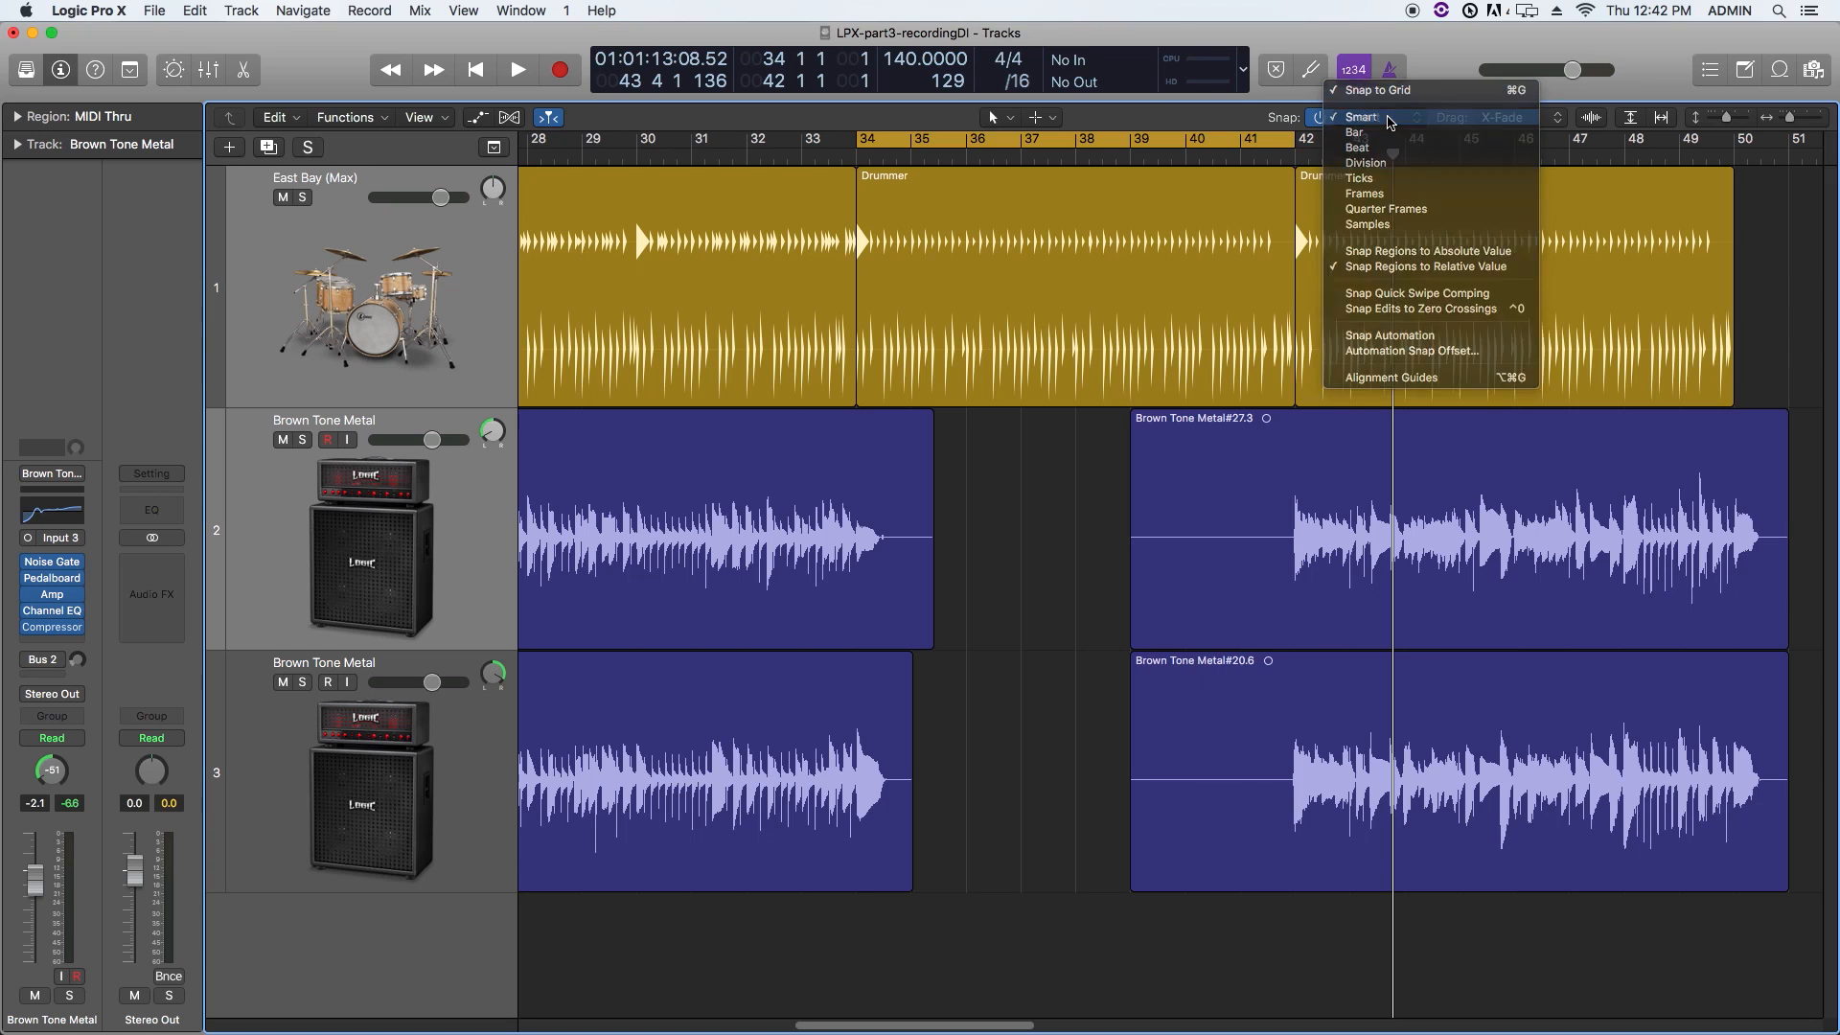
# Step: Turn off cycle mode and place the playhead at bar 39 with the Pointer Tool active
pyautogui.press('c')
pyautogui.click(1296, 156)
pyautogui.press('t')
pyautogui.press('t')
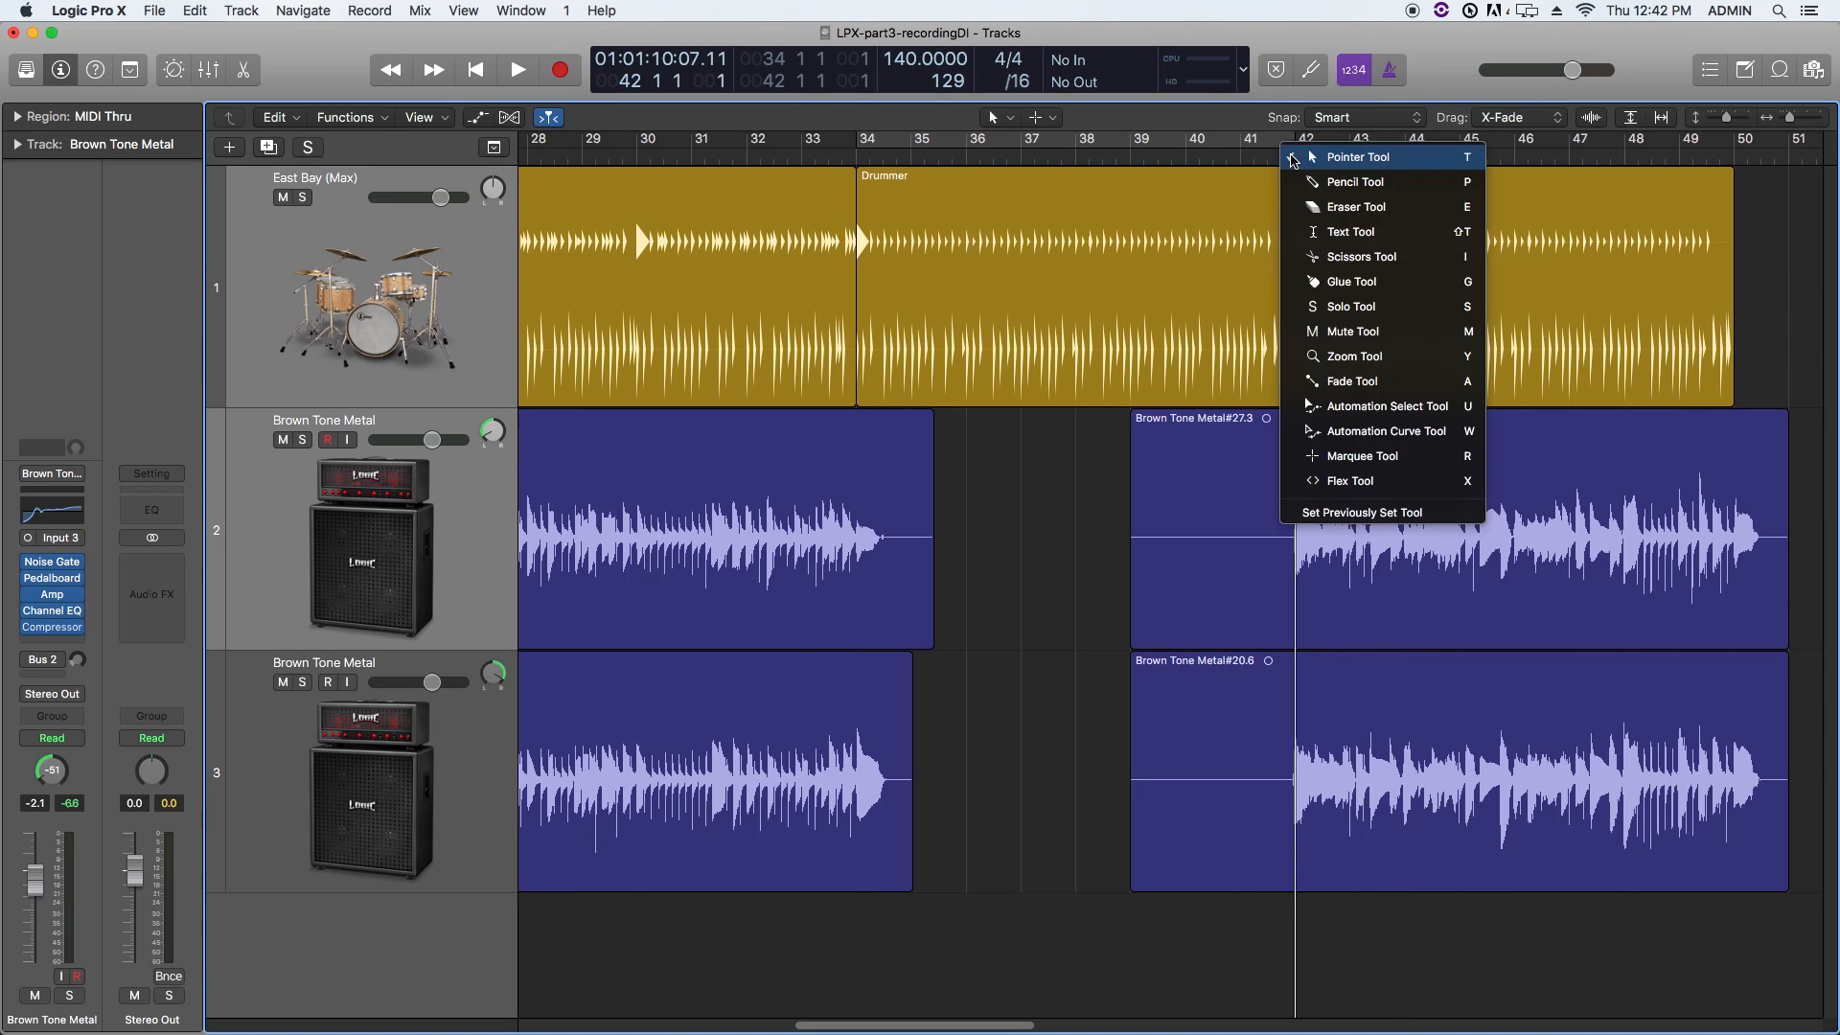
pyautogui.click(1130, 152)
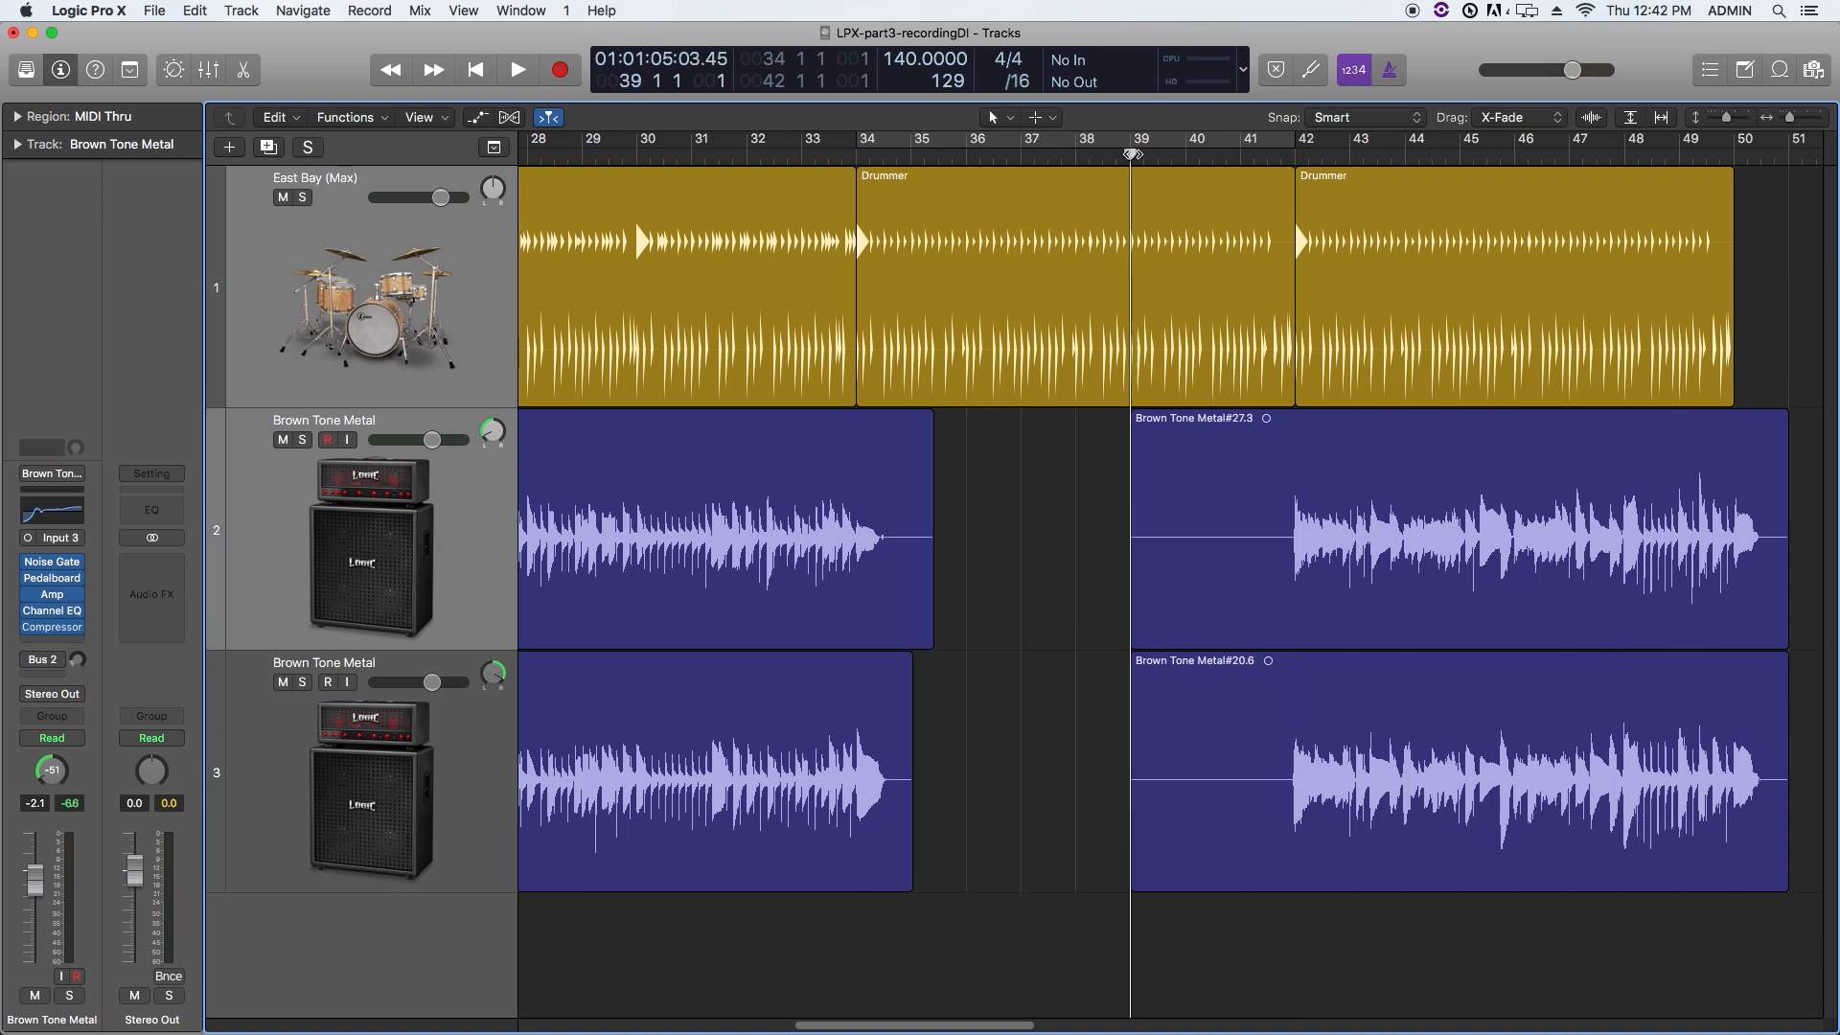
# Step: Trim the start of the Brown Tone Metal#27.3 region from bar 39 to beat 2 of that bar
pyautogui.press('super+Right')
pyautogui.press('super+Right')
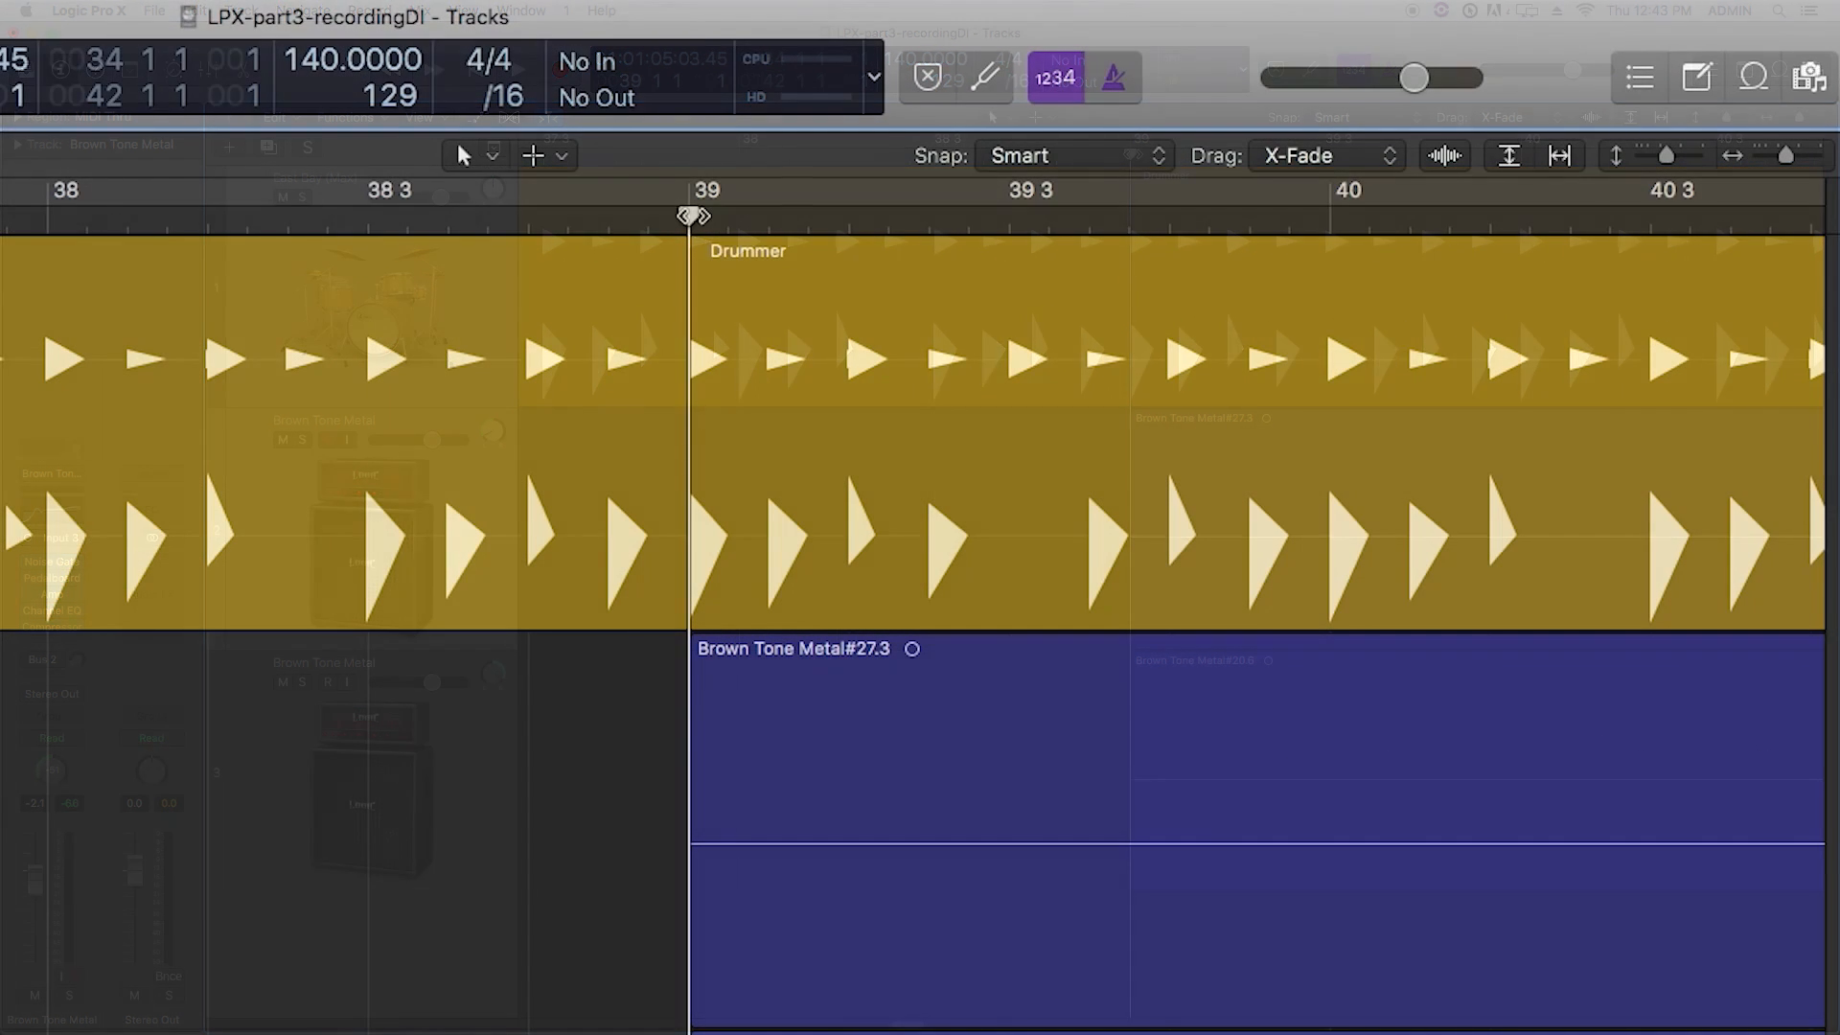
pyautogui.moveTo(696, 990); pyautogui.dragTo(859, 994)
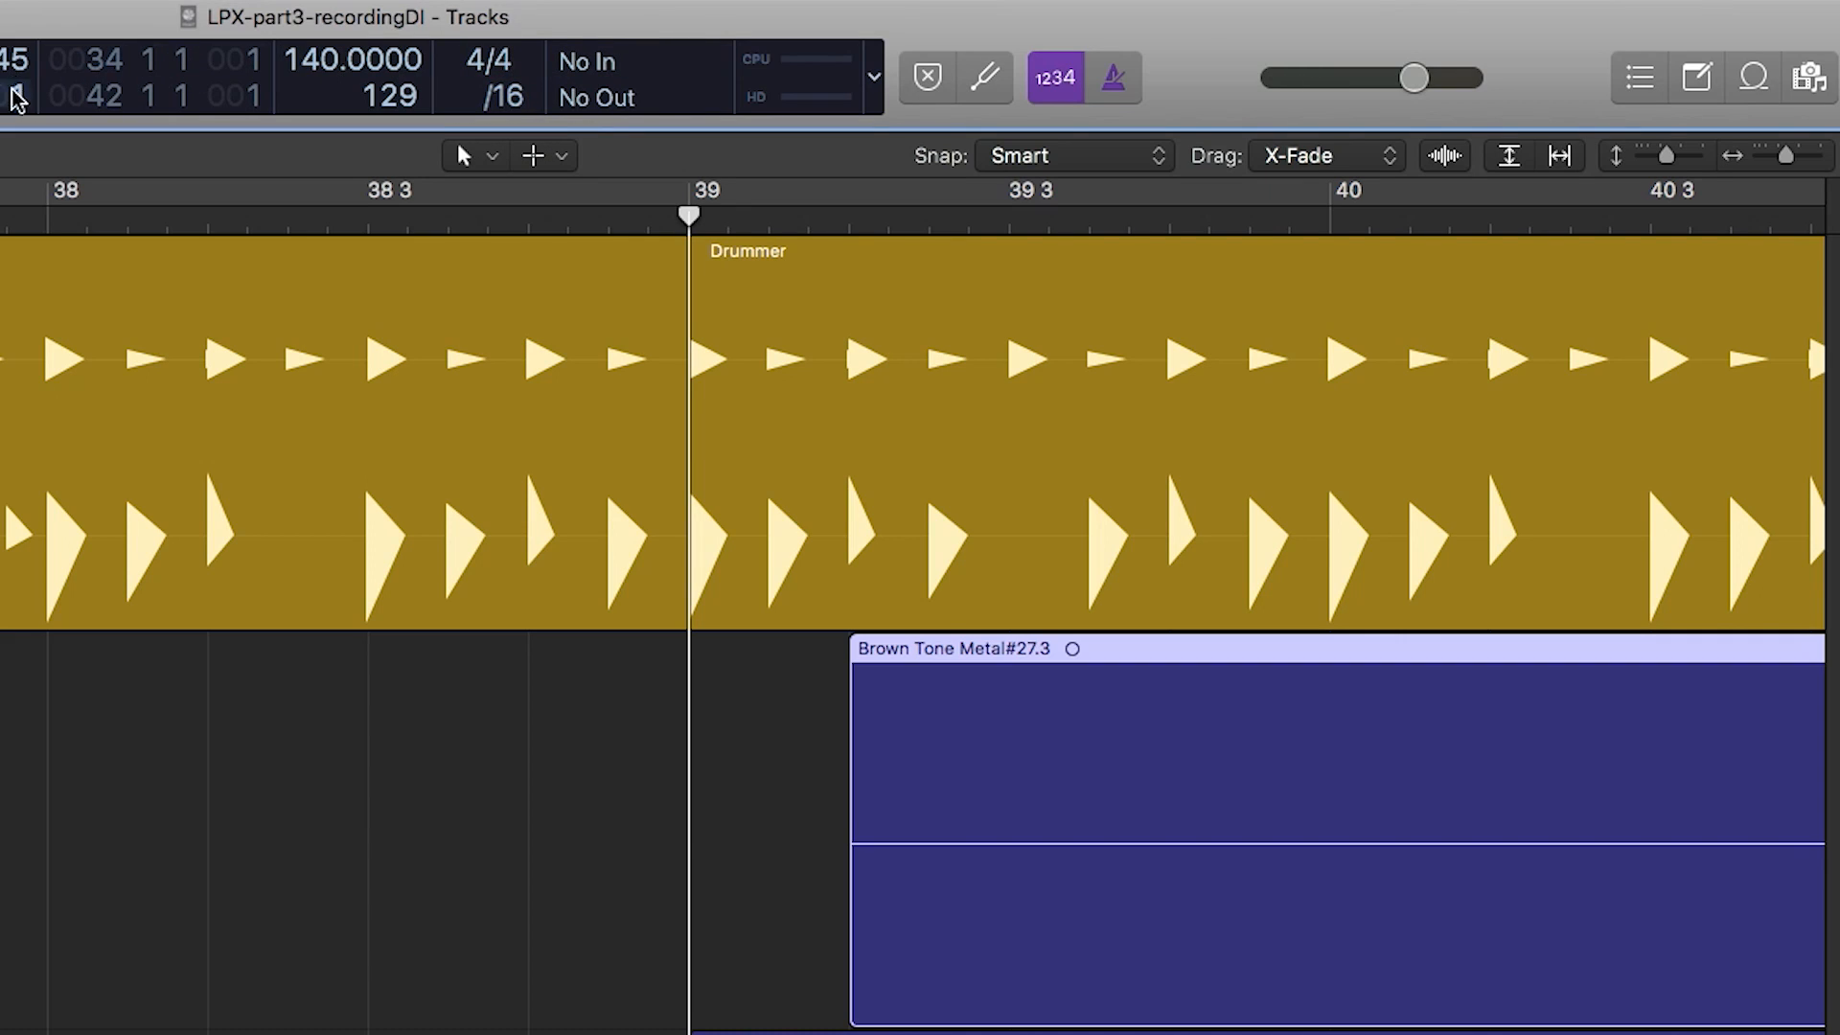
# Step: Set the grid division to /8 in the Custom display and test-trim the start of the Brown Tone Metal#27.3 region
pyautogui.click(873, 77)
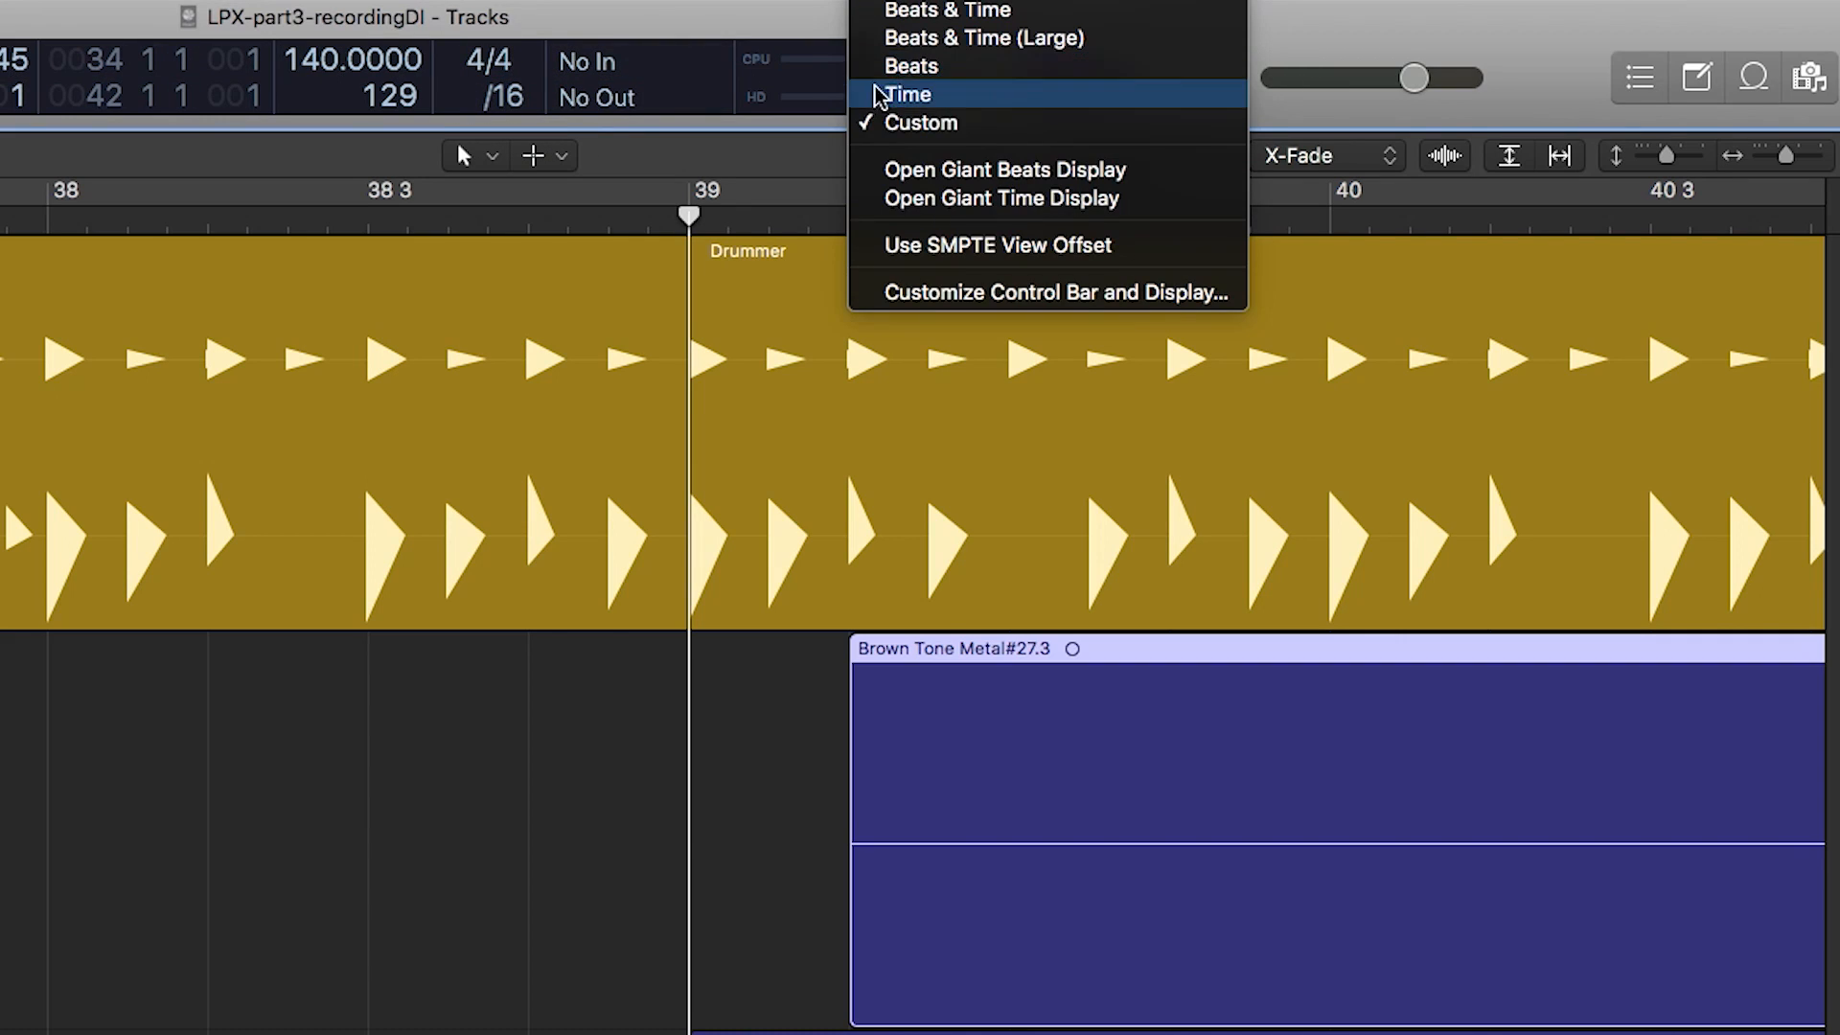
pyautogui.click(918, 125)
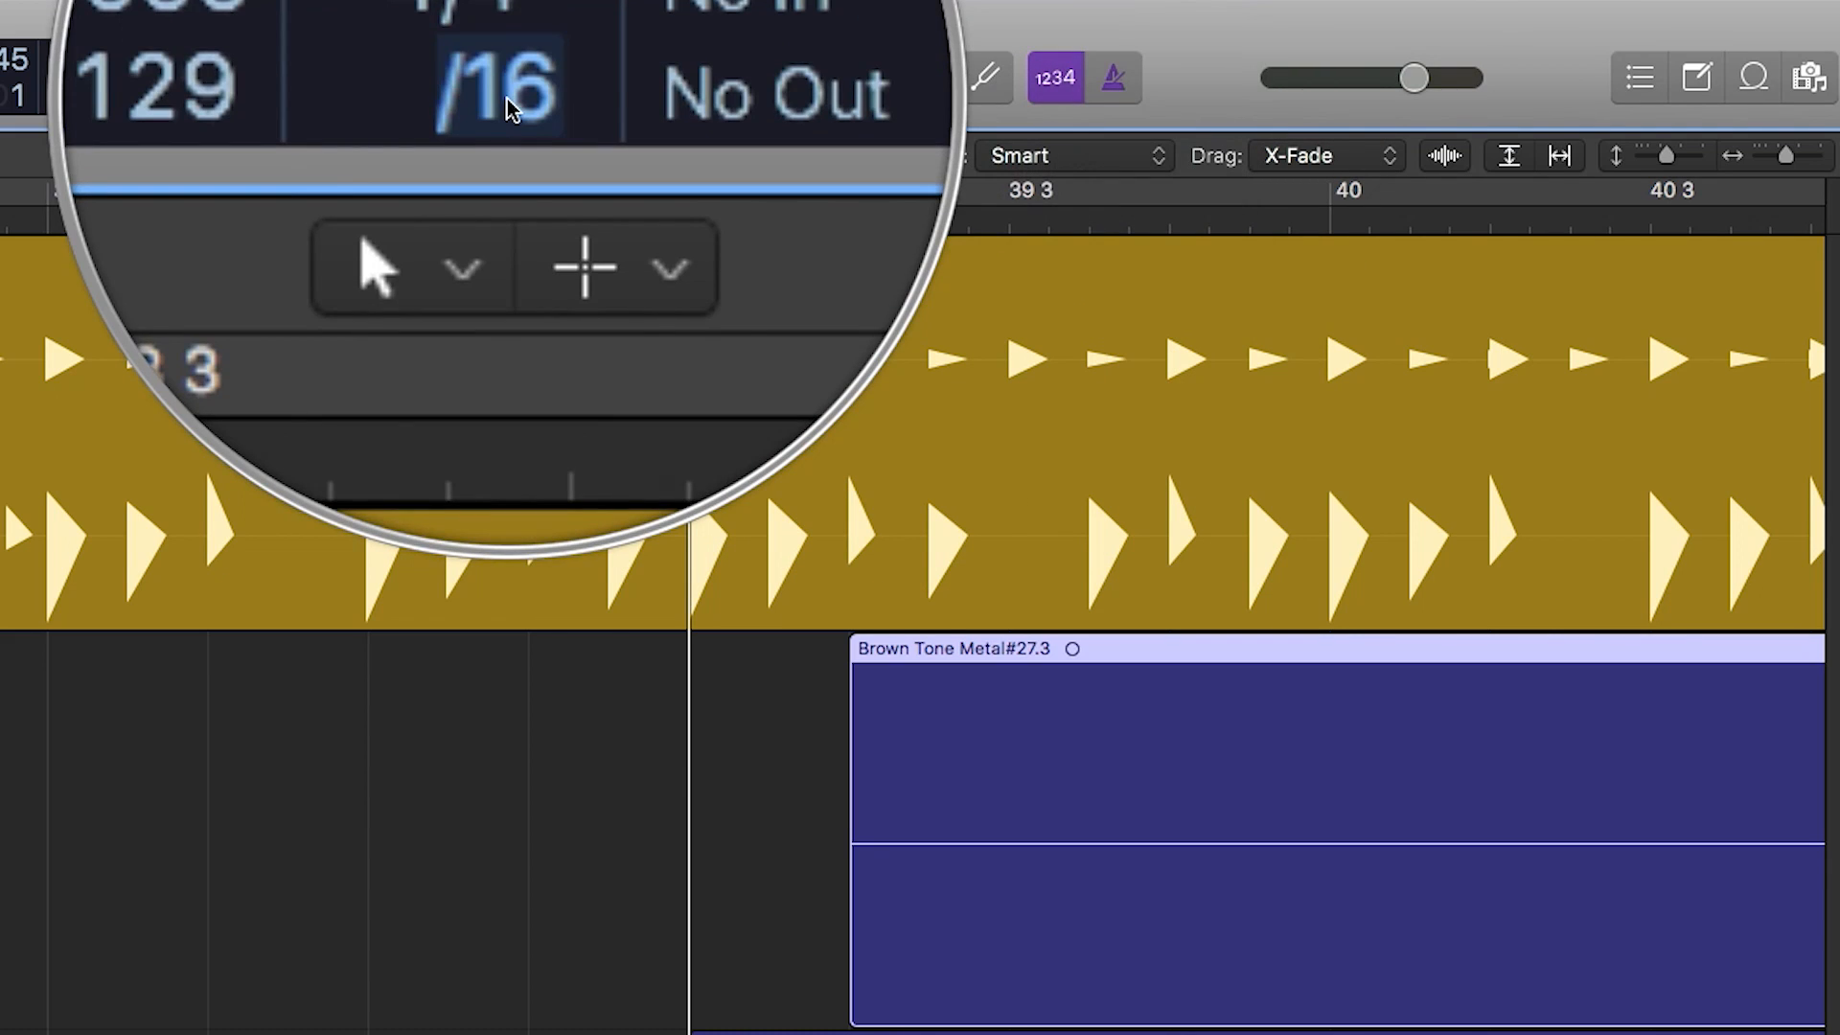
pyautogui.click(513, 96)
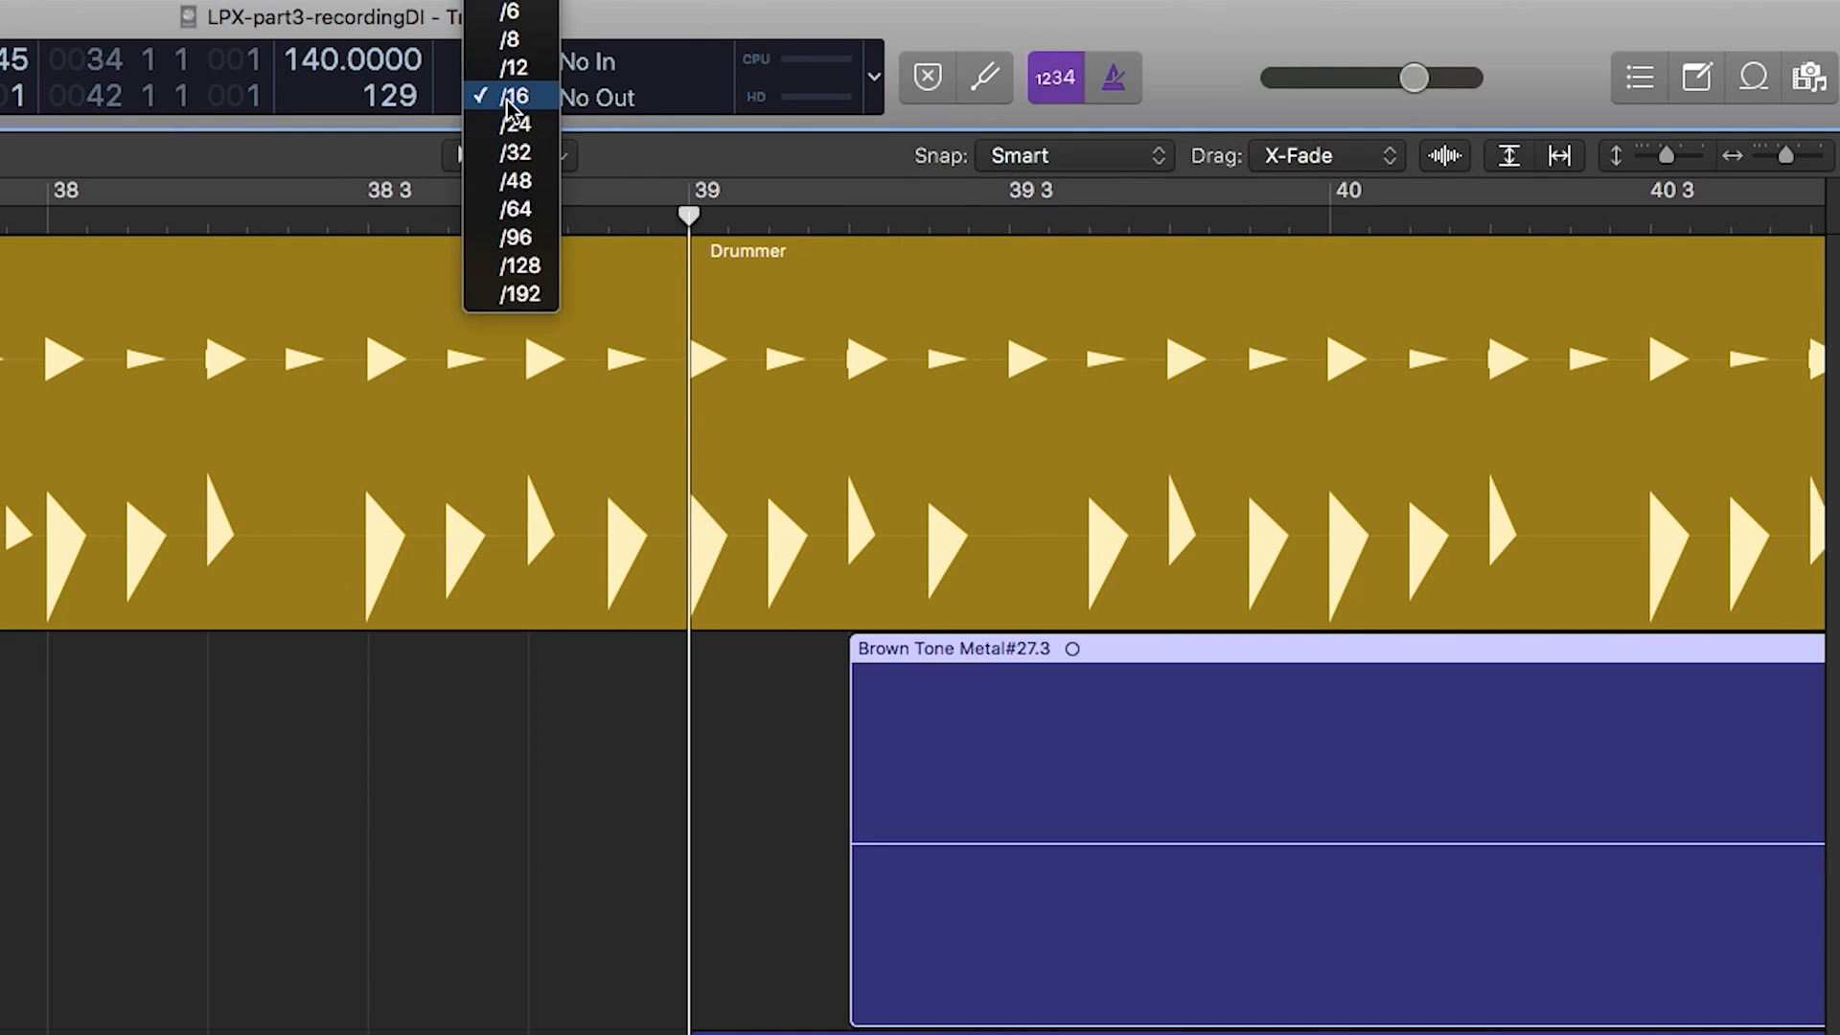
pyautogui.click(517, 41)
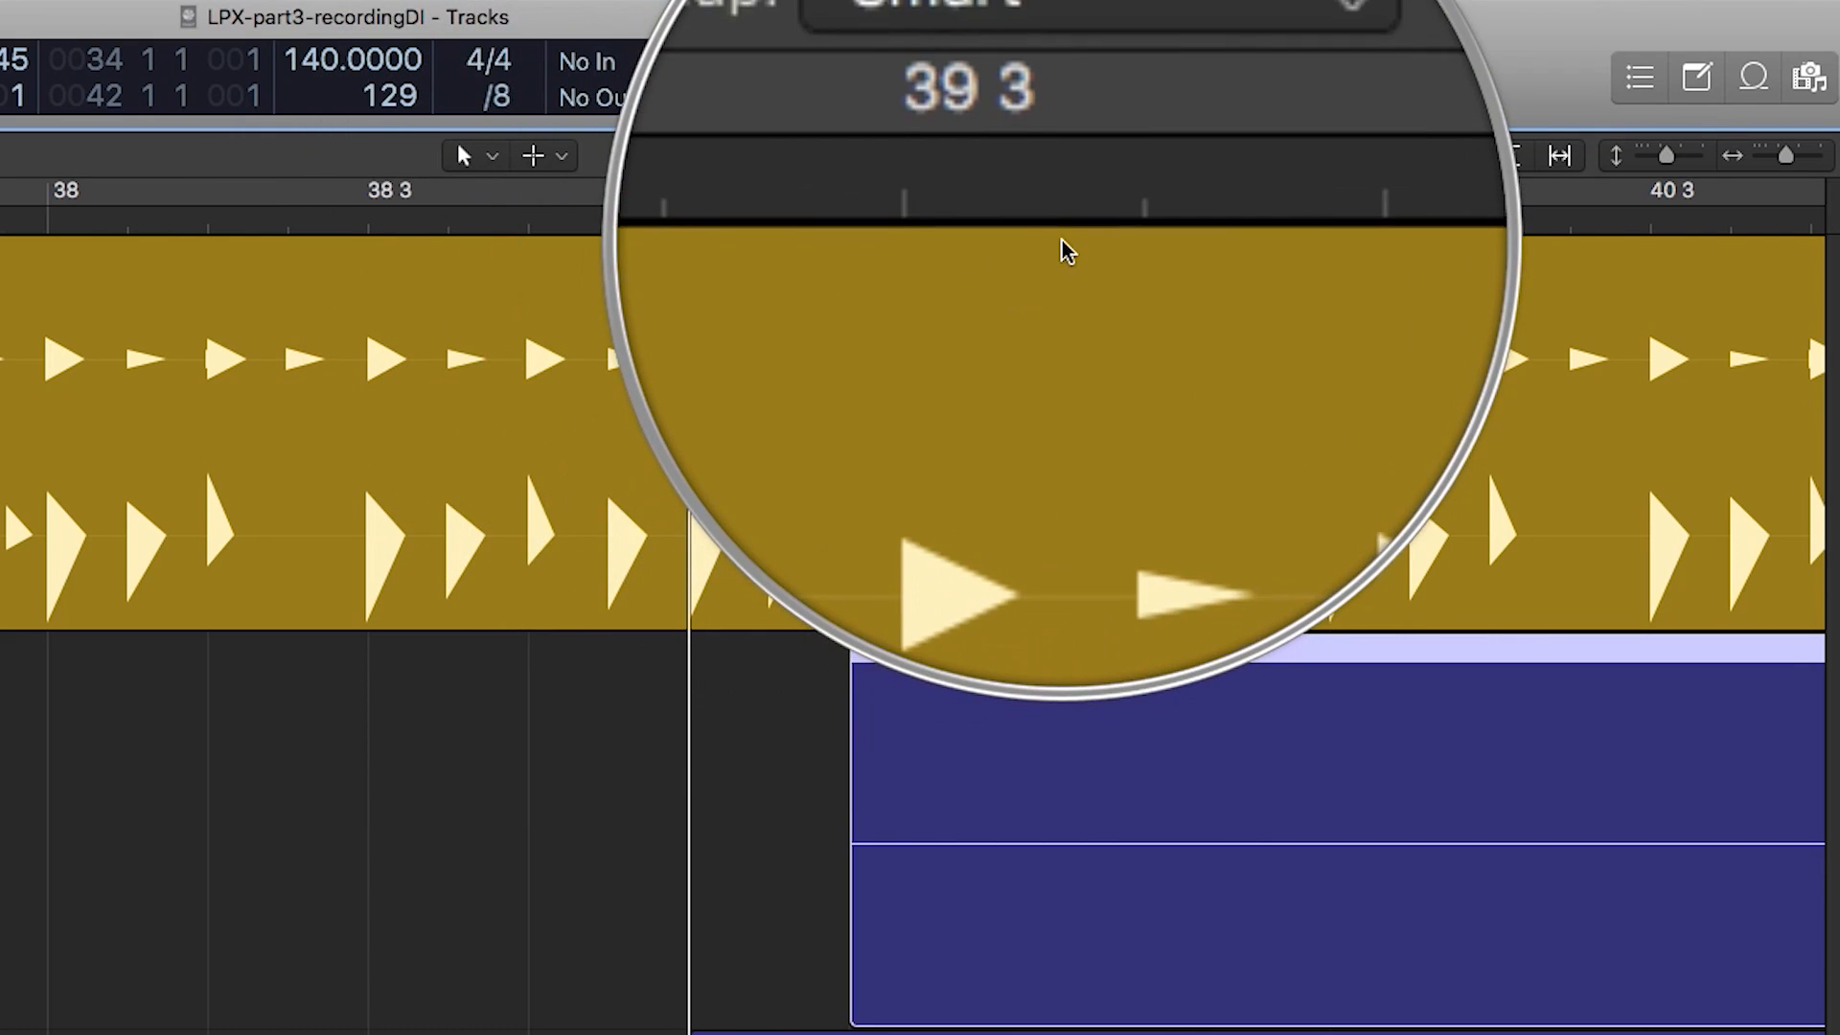
pyautogui.moveTo(853, 971)
pyautogui.mouseDown()
pyautogui.moveTo(776, 970)
pyautogui.moveTo(936, 965)
pyautogui.moveTo(862, 960)
pyautogui.mouseUp()
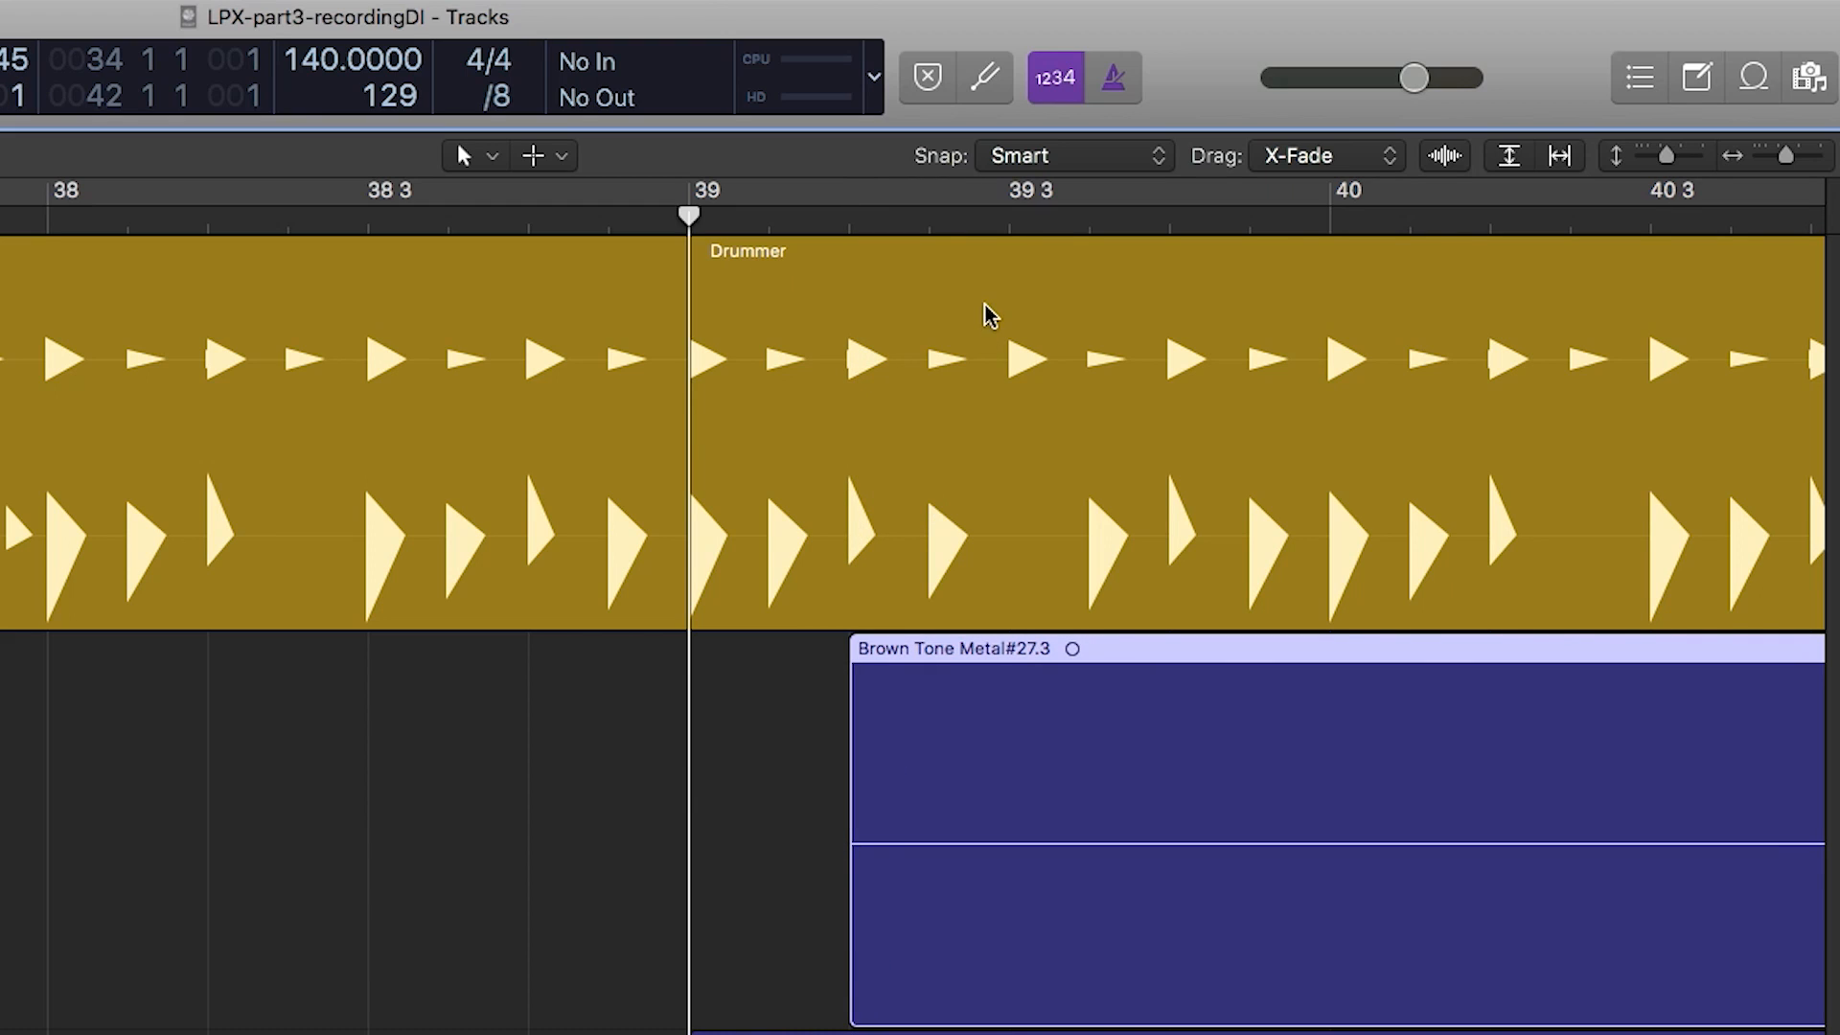
# Step: Set the snap mode to Beat and extend the start of the Brown Tone Metal#27.3 region back to bar 39
pyautogui.click(1097, 176)
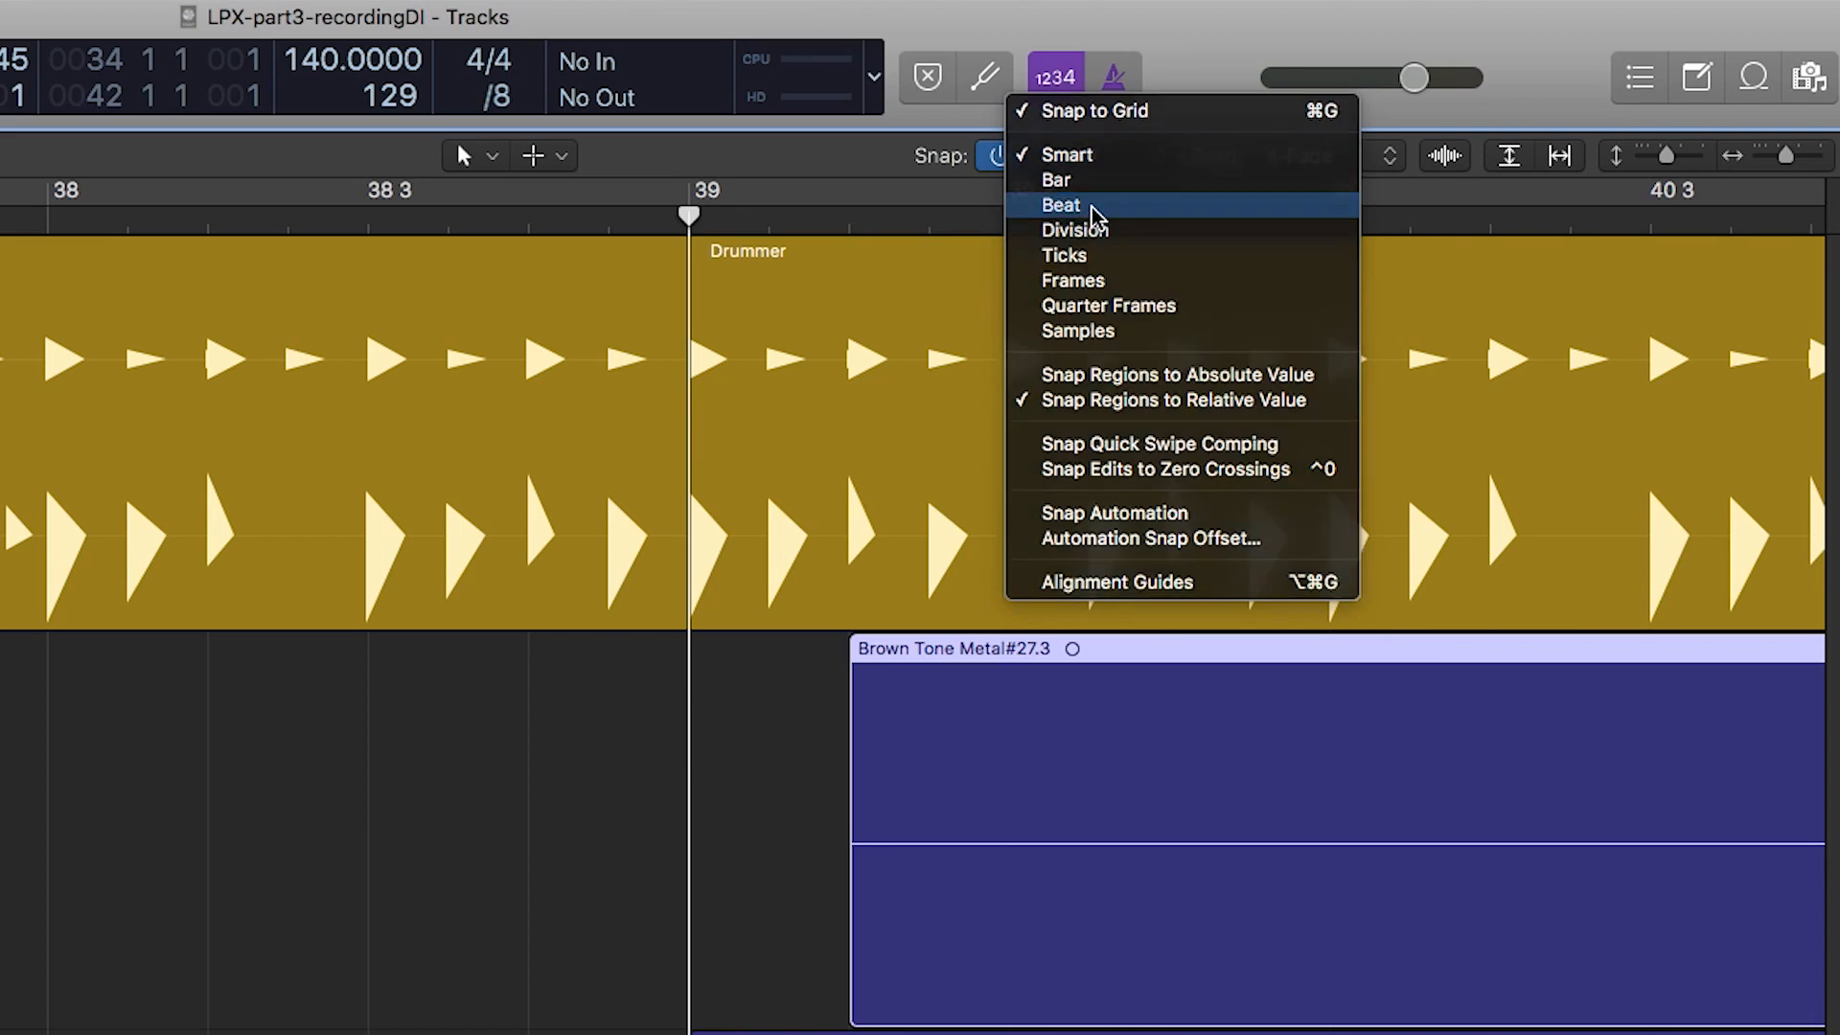
pyautogui.click(1090, 207)
pyautogui.moveTo(858, 980); pyautogui.dragTo(763, 936)
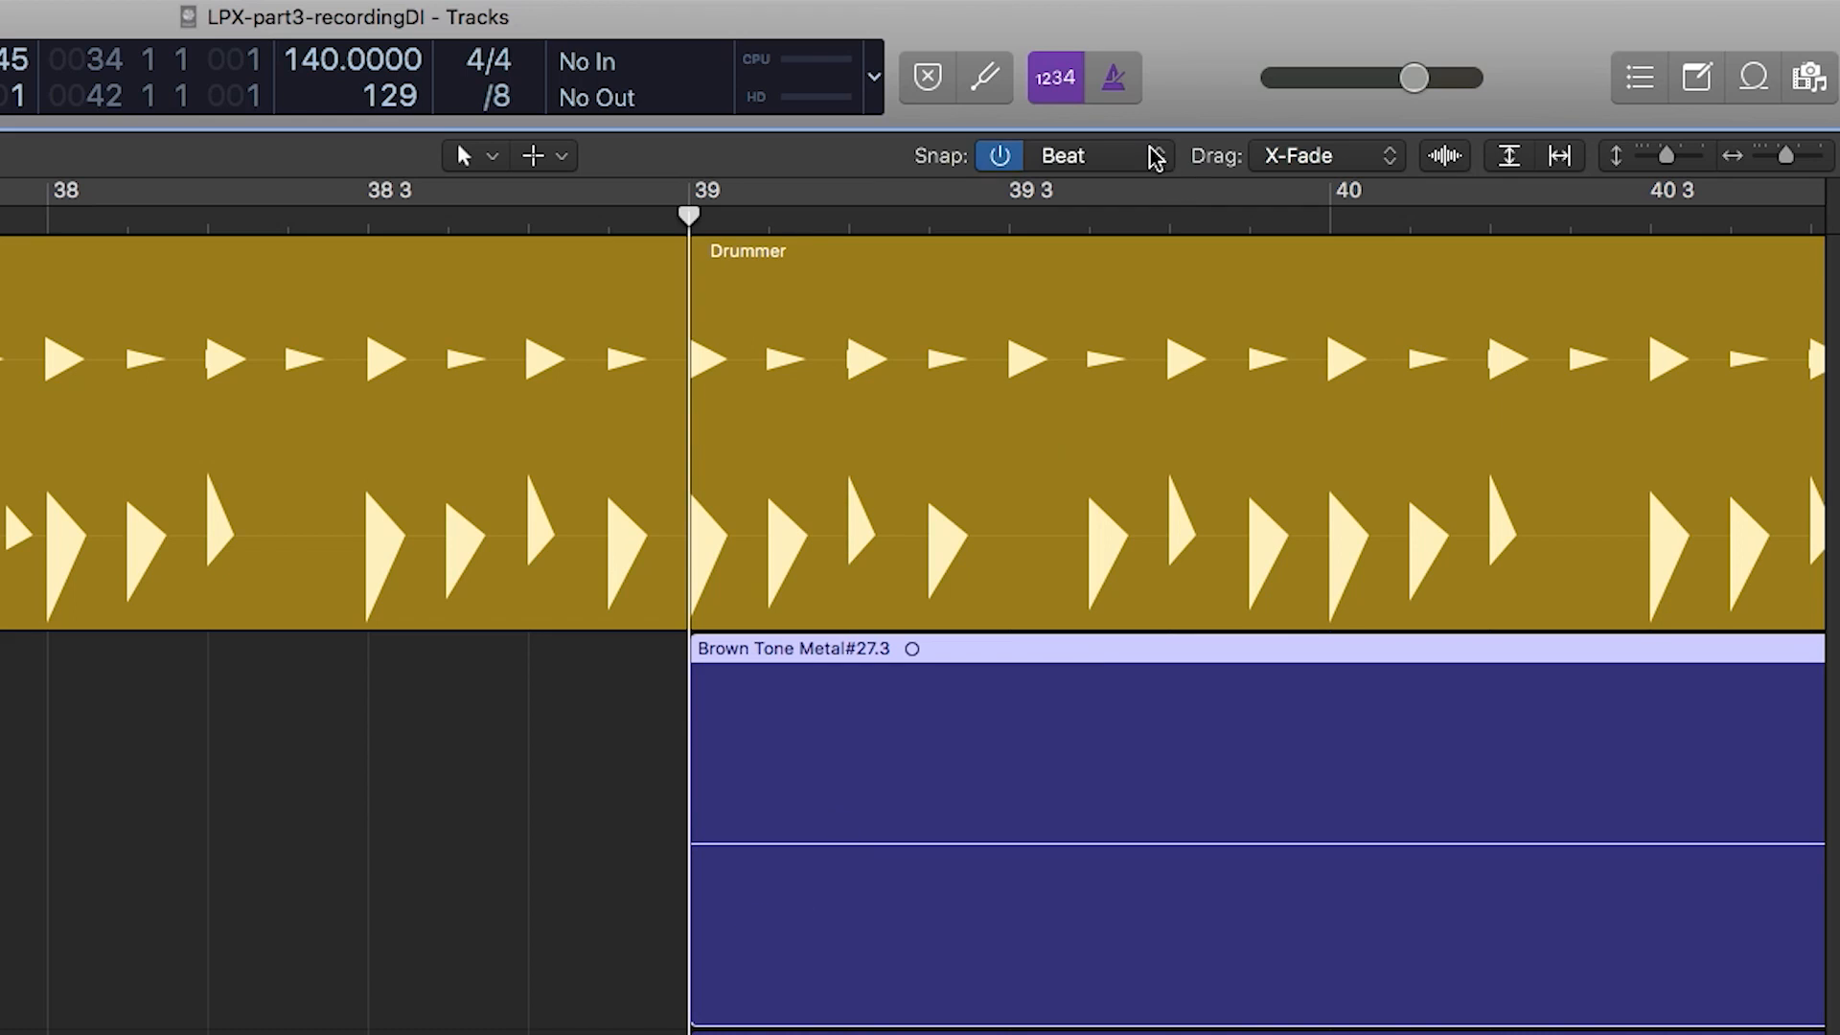
# Step: Set the snap mode to Division and test-trim the start of the Brown Tone Metal#27.3 region
pyautogui.click(1109, 156)
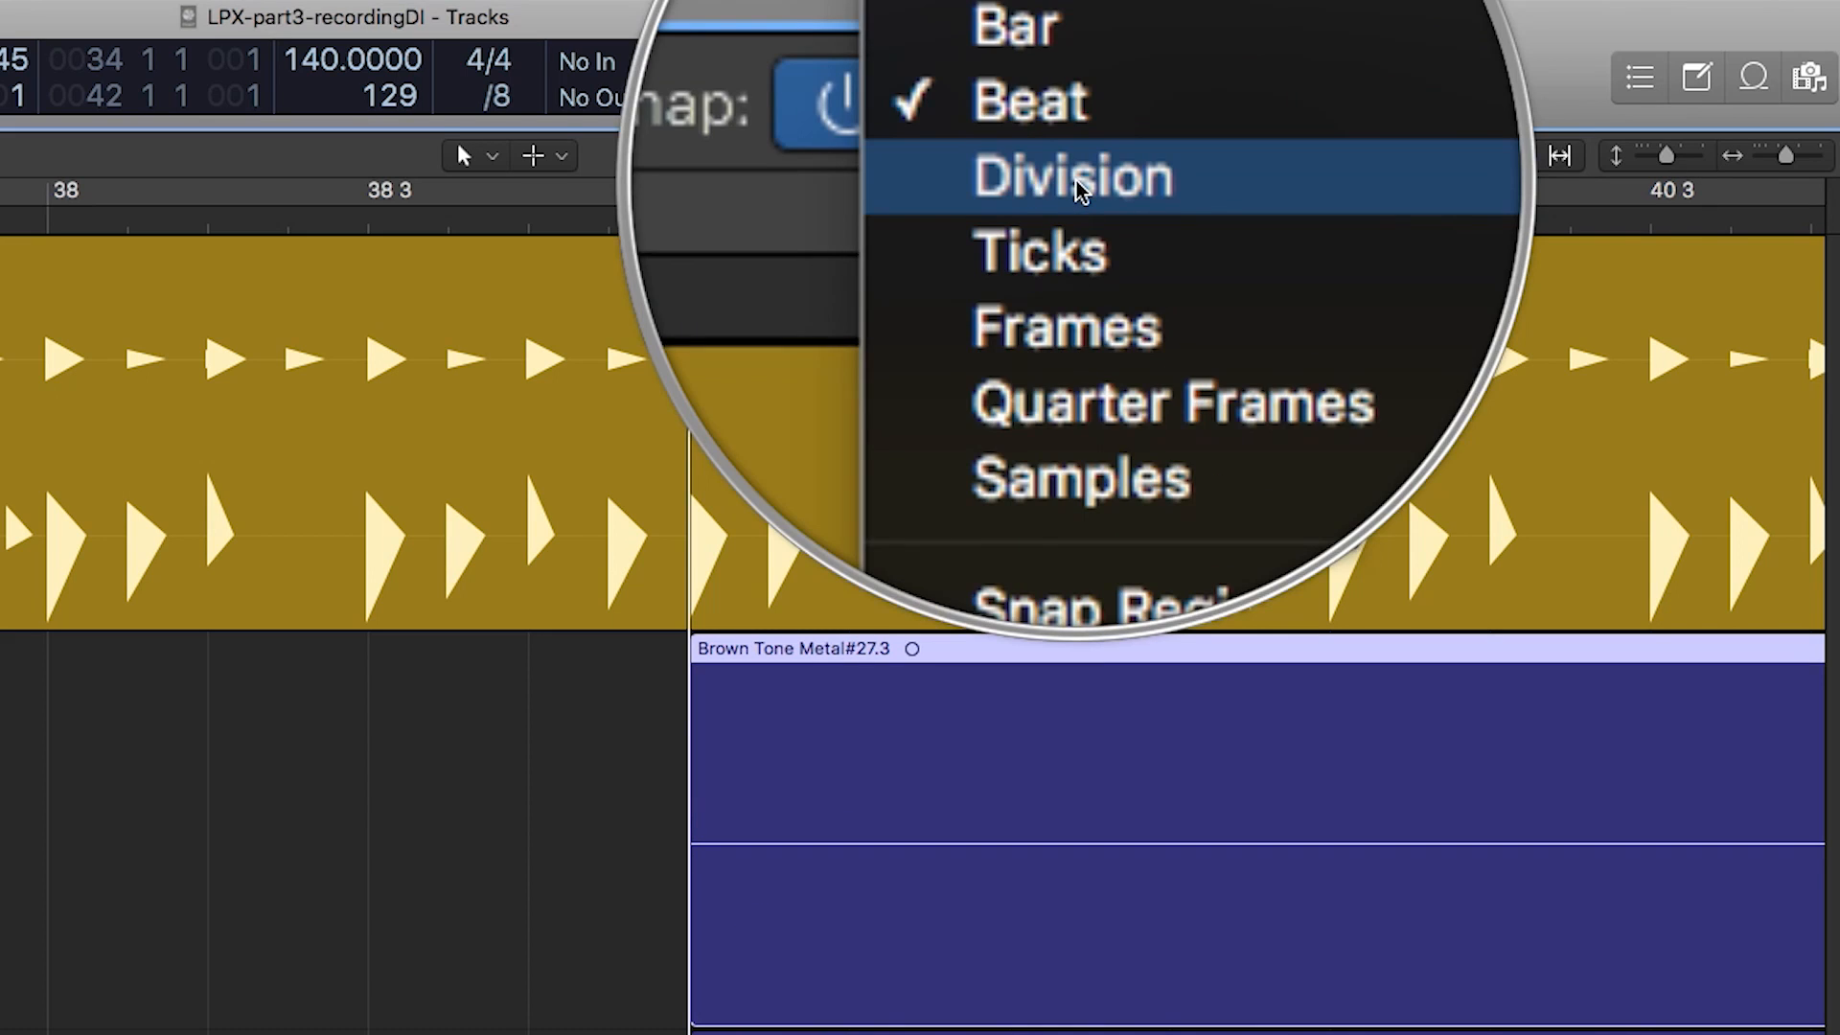
pyautogui.click(1064, 181)
pyautogui.moveTo(694, 925); pyautogui.dragTo(711, 854)
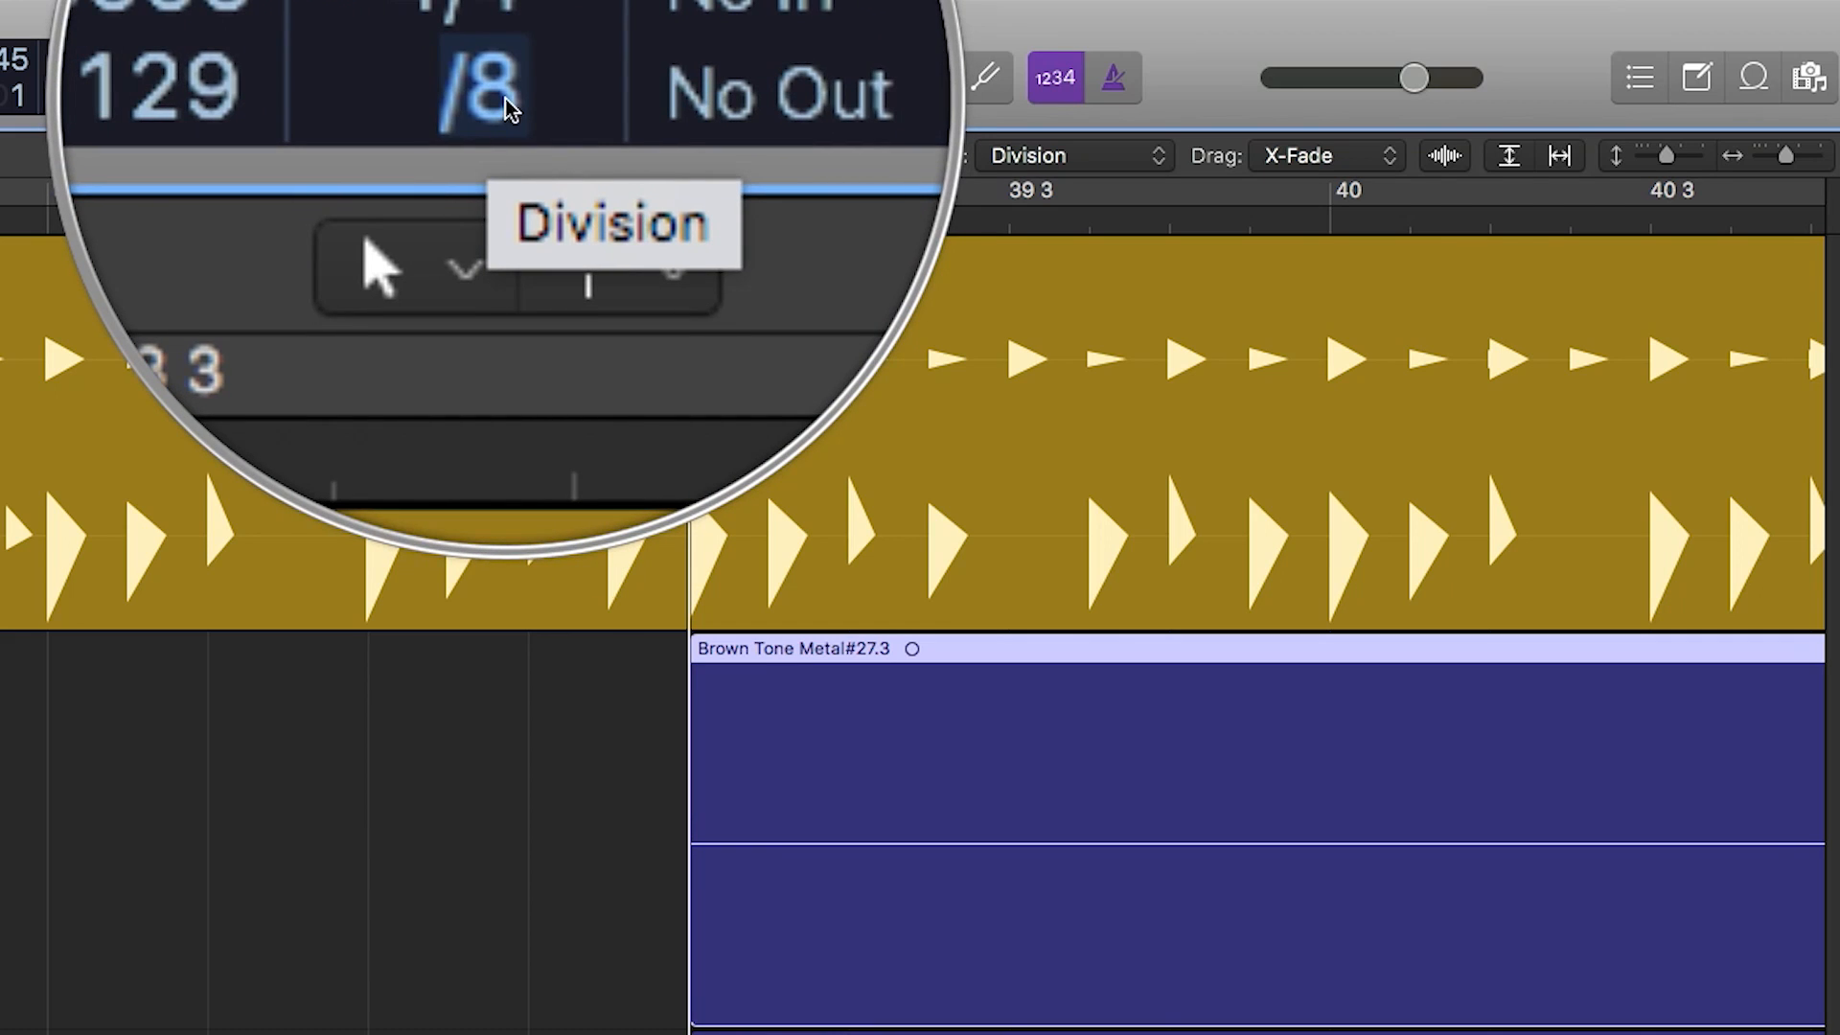
# Step: Set the grid division to /16 and try trimming the Brown Tone Metal#27.3 region's start with the finer grid
pyautogui.click(504, 95)
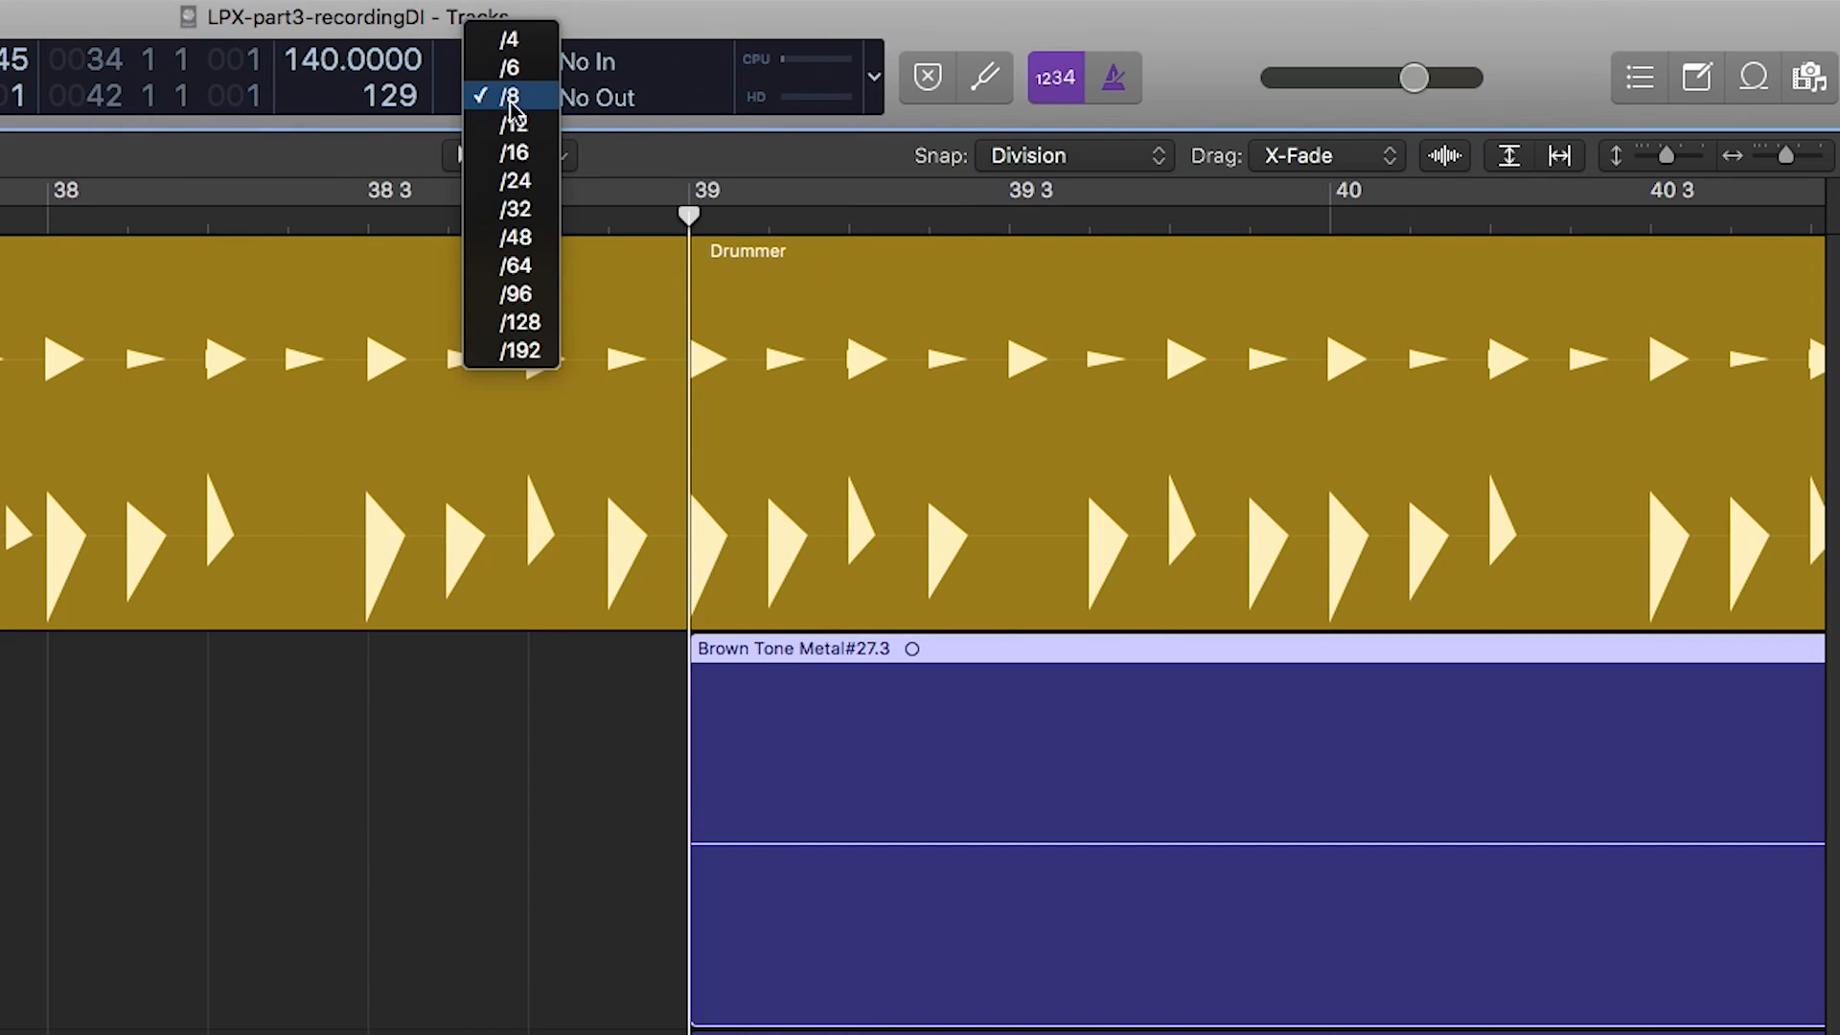
pyautogui.click(530, 163)
pyautogui.moveTo(698, 976)
pyautogui.mouseDown()
pyautogui.moveTo(1039, 952)
pyautogui.moveTo(924, 974)
pyautogui.moveTo(698, 952)
pyautogui.mouseUp()
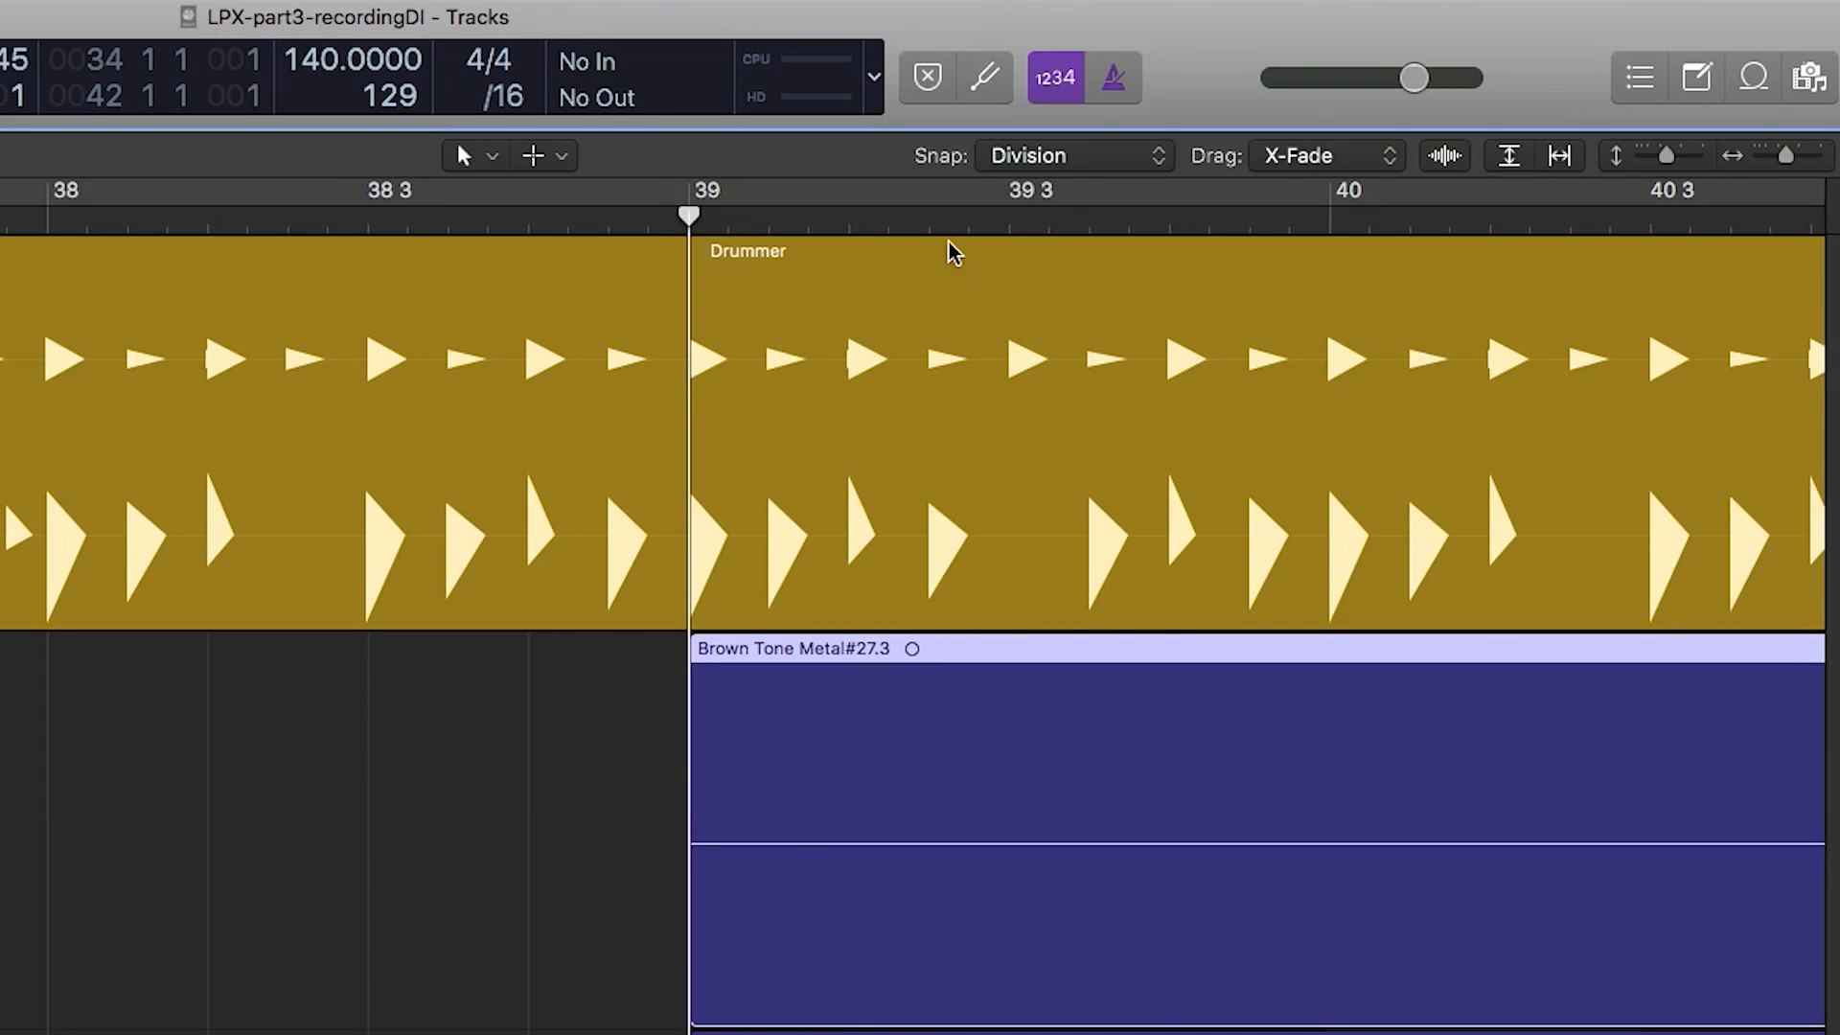
# Step: Trim the start of the Brown Tone Metal#27.3 region to beat 2 of bar 39 and switch the snap mode to Beat
pyautogui.moveTo(1054, 177)
pyautogui.moveTo(701, 916); pyautogui.dragTo(861, 910)
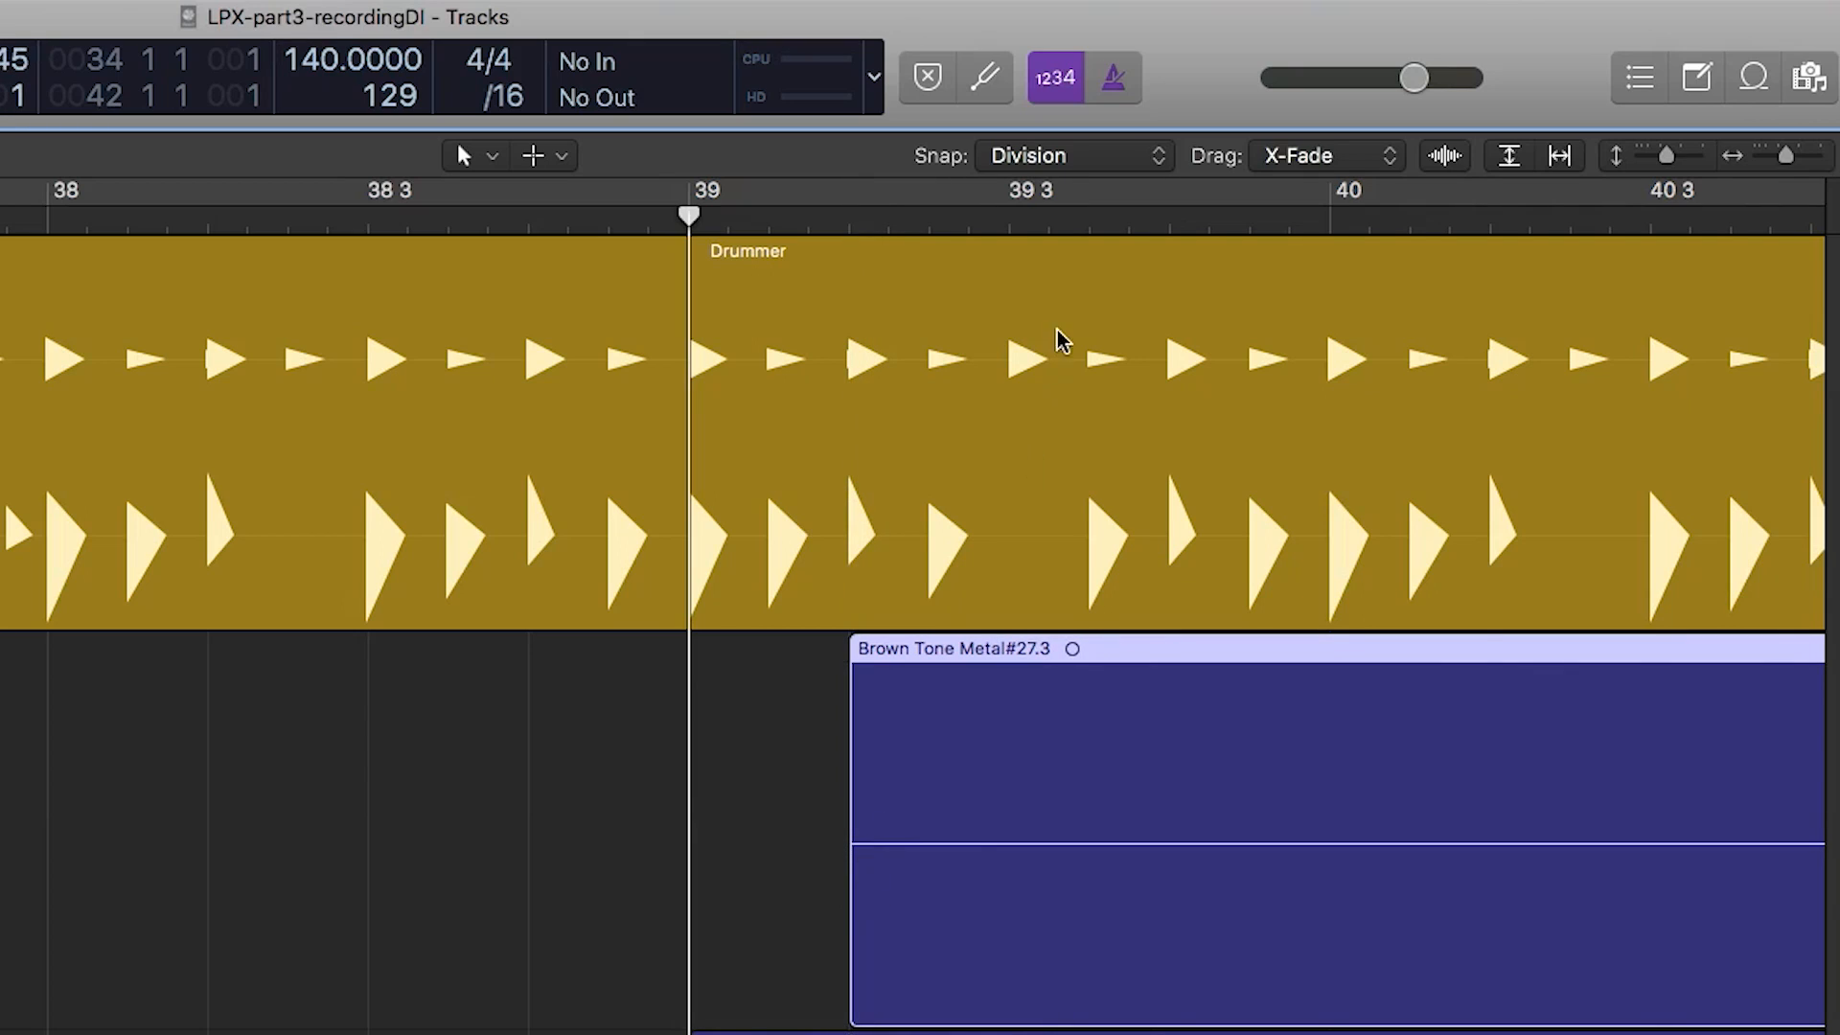
pyautogui.click(1158, 155)
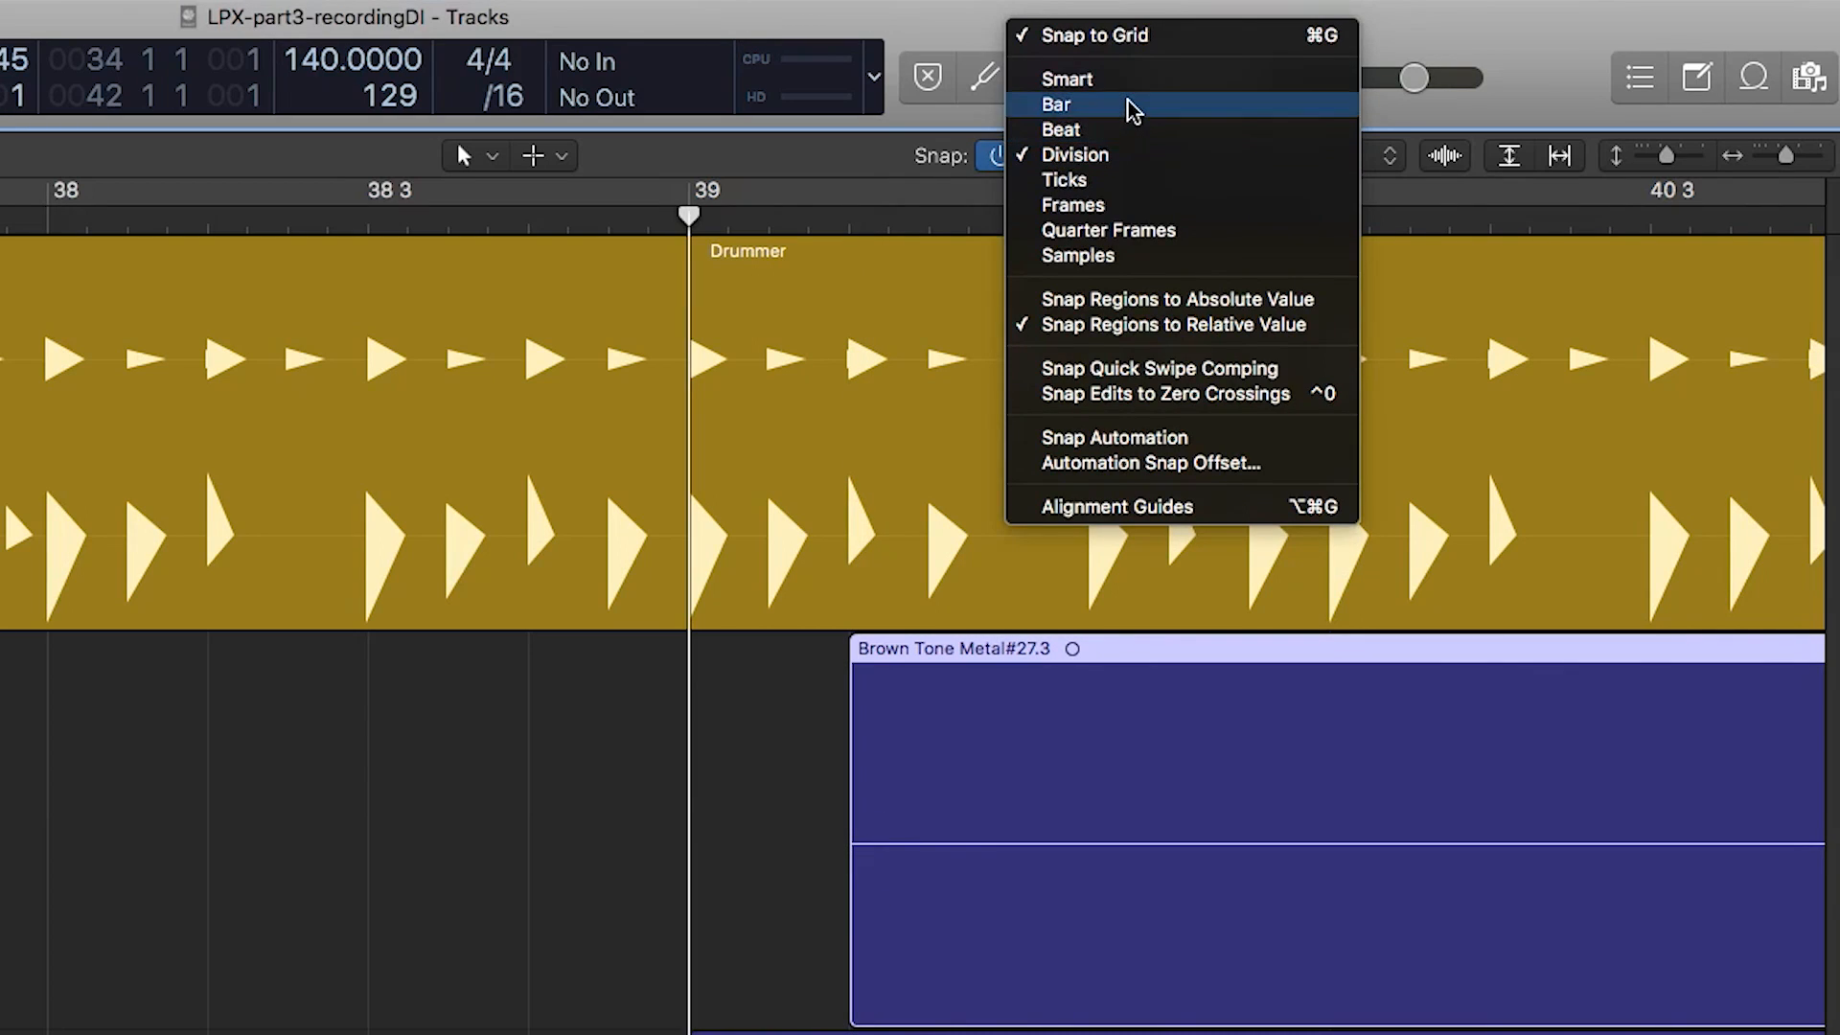
pyautogui.click(1134, 105)
pyautogui.click(1127, 156)
pyautogui.click(1123, 183)
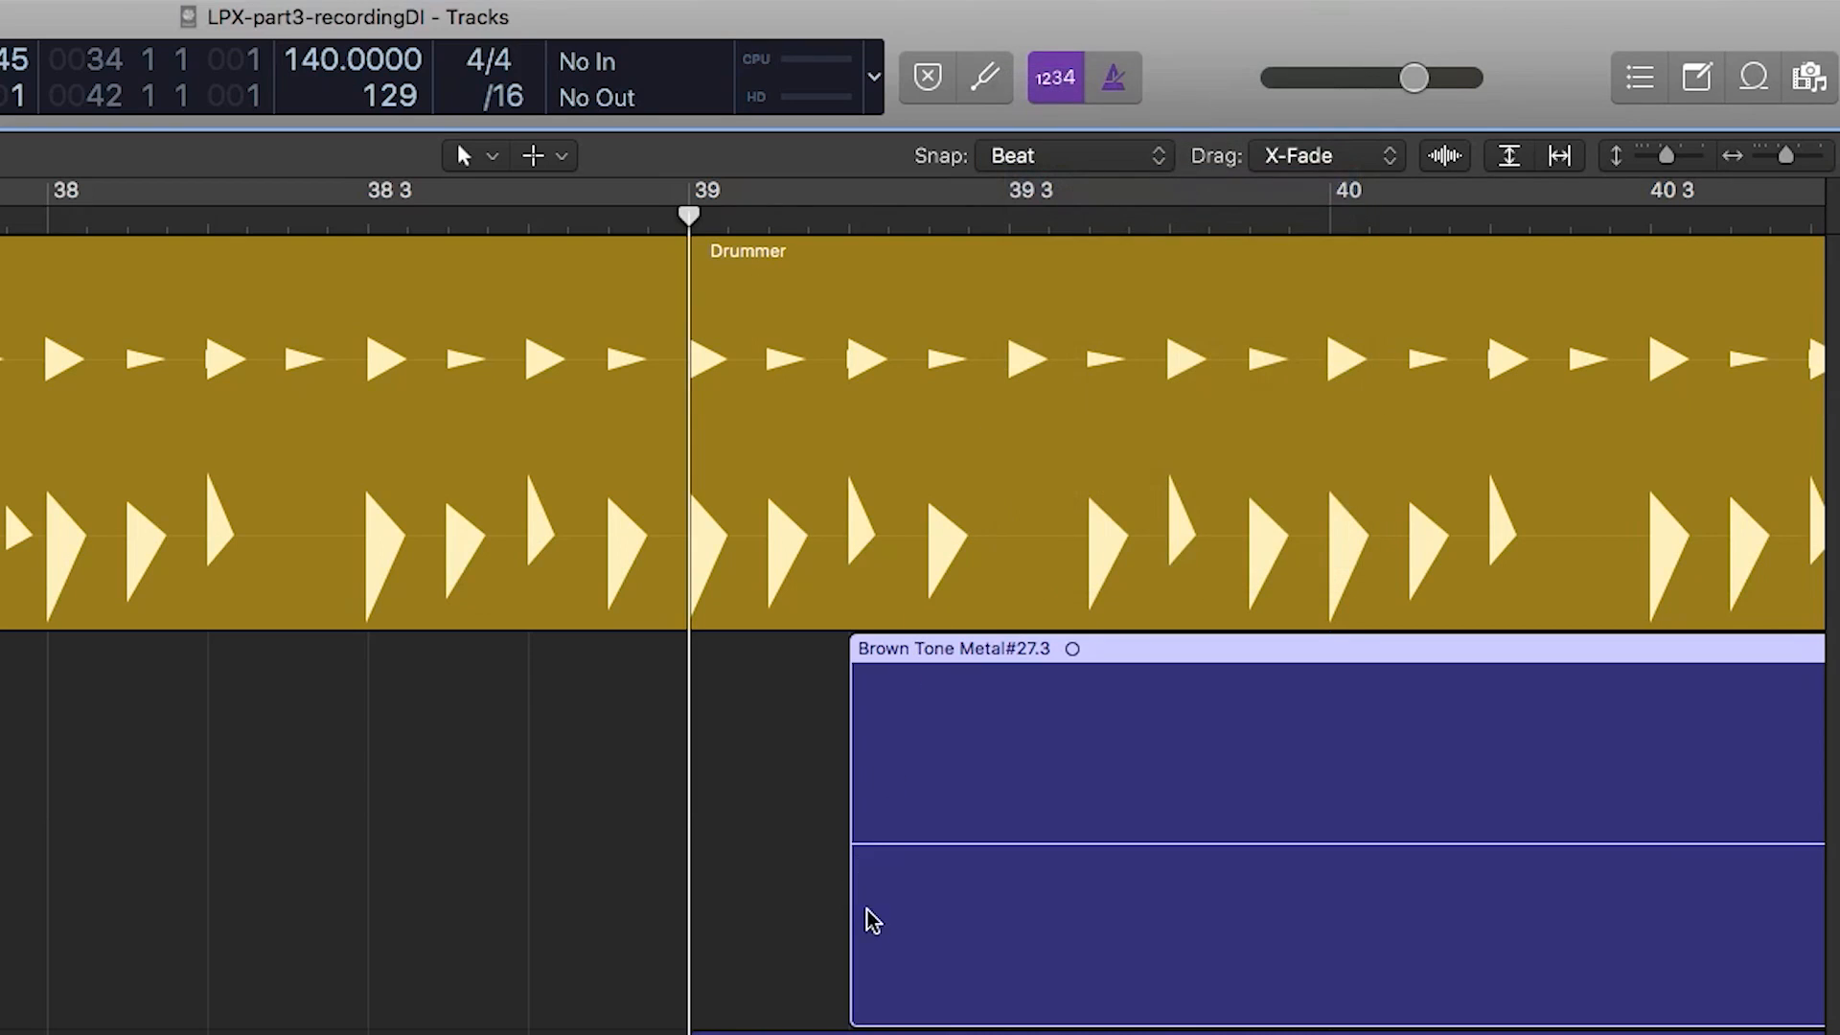
pyautogui.moveTo(862, 923)
pyautogui.mouseDown()
pyautogui.moveTo(1018, 917)
pyautogui.moveTo(875, 903)
pyautogui.mouseUp()
# Step: Set the snap mode back to Division and extend the start of the Brown Tone Metal#27.3 region to bar 39
pyautogui.click(1111, 159)
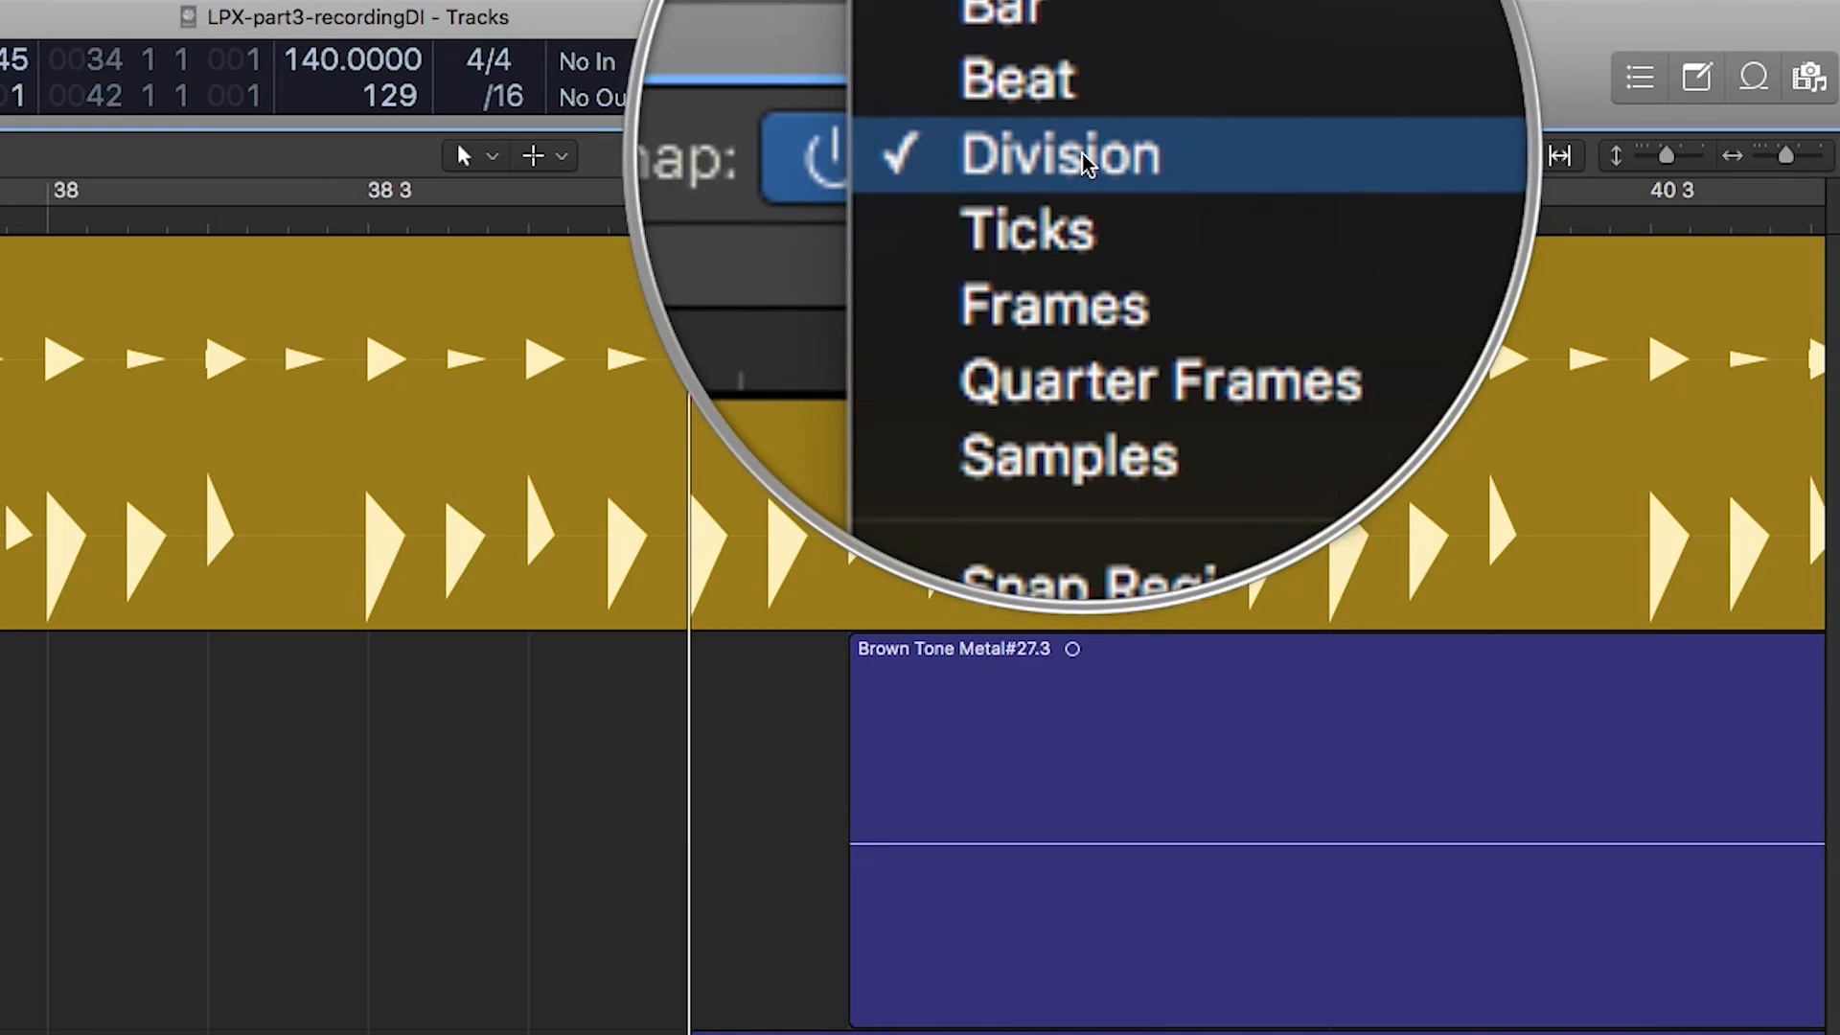
pyautogui.click(1074, 156)
pyautogui.moveTo(859, 947); pyautogui.dragTo(699, 929)
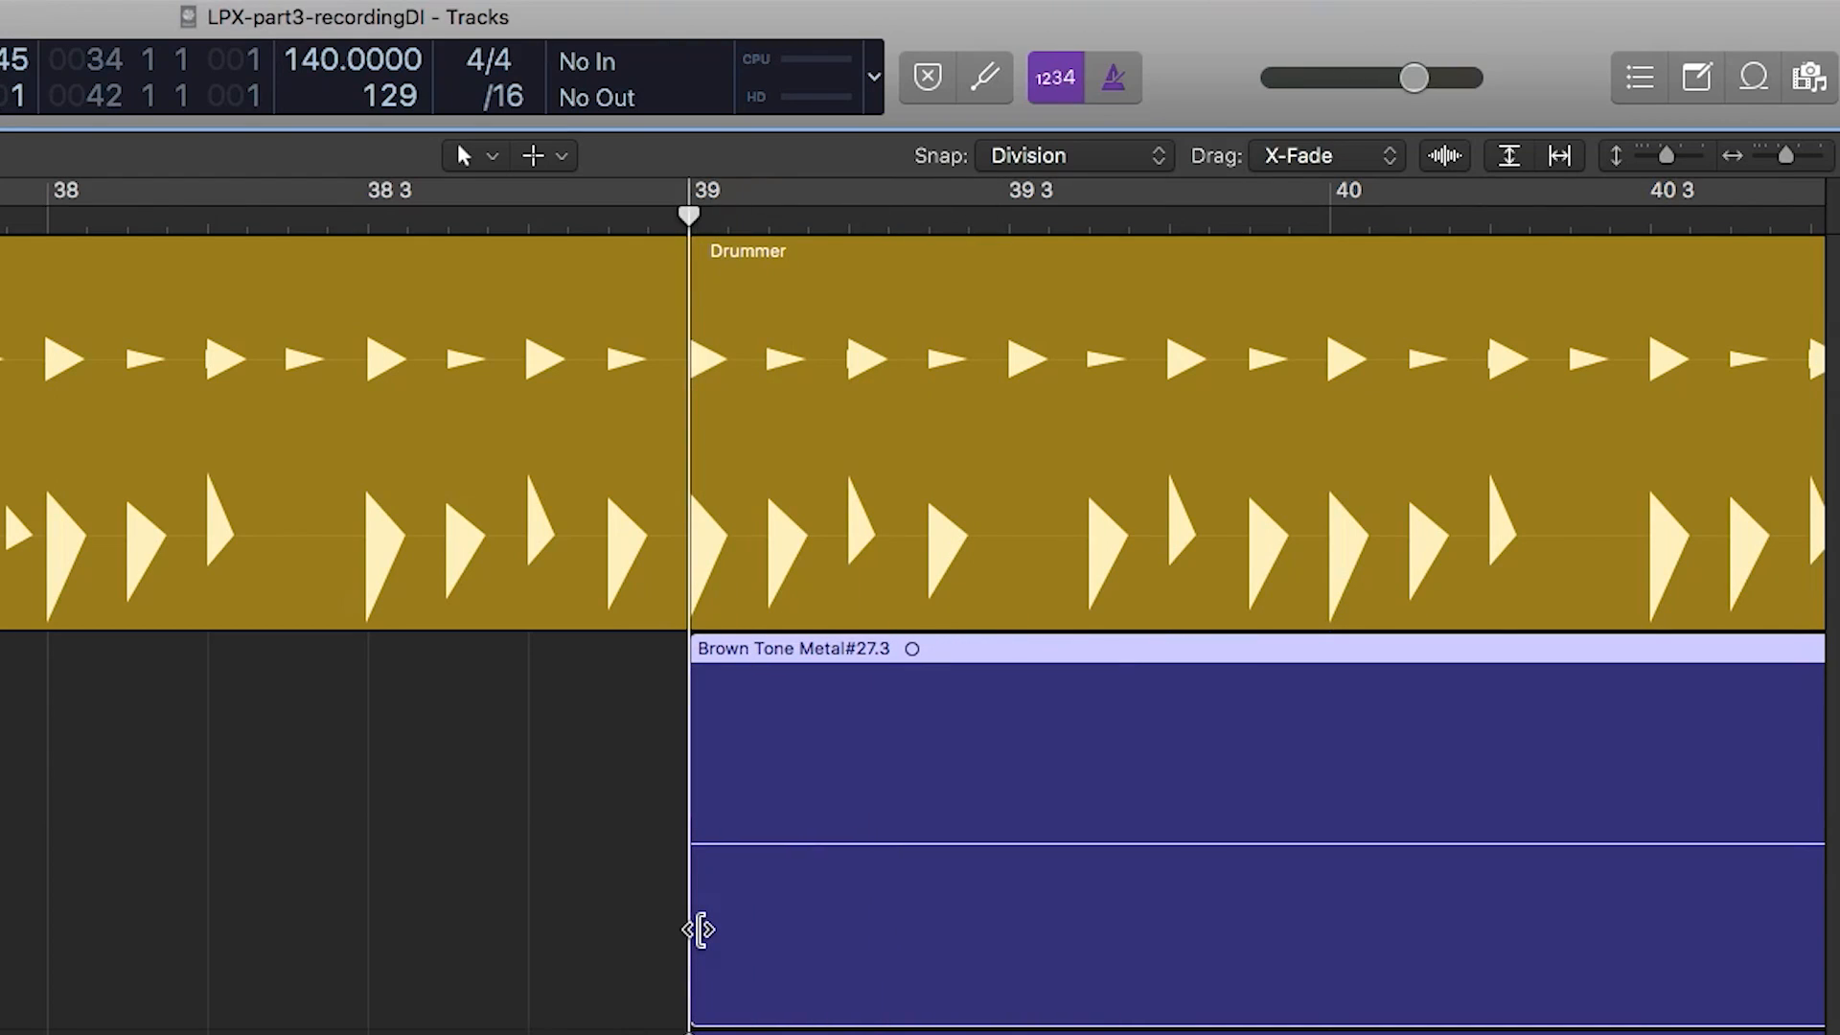
# Step: Set the snap mode to Beat and test-trim the start of the Brown Tone Metal#27.3 region
pyautogui.click(1100, 159)
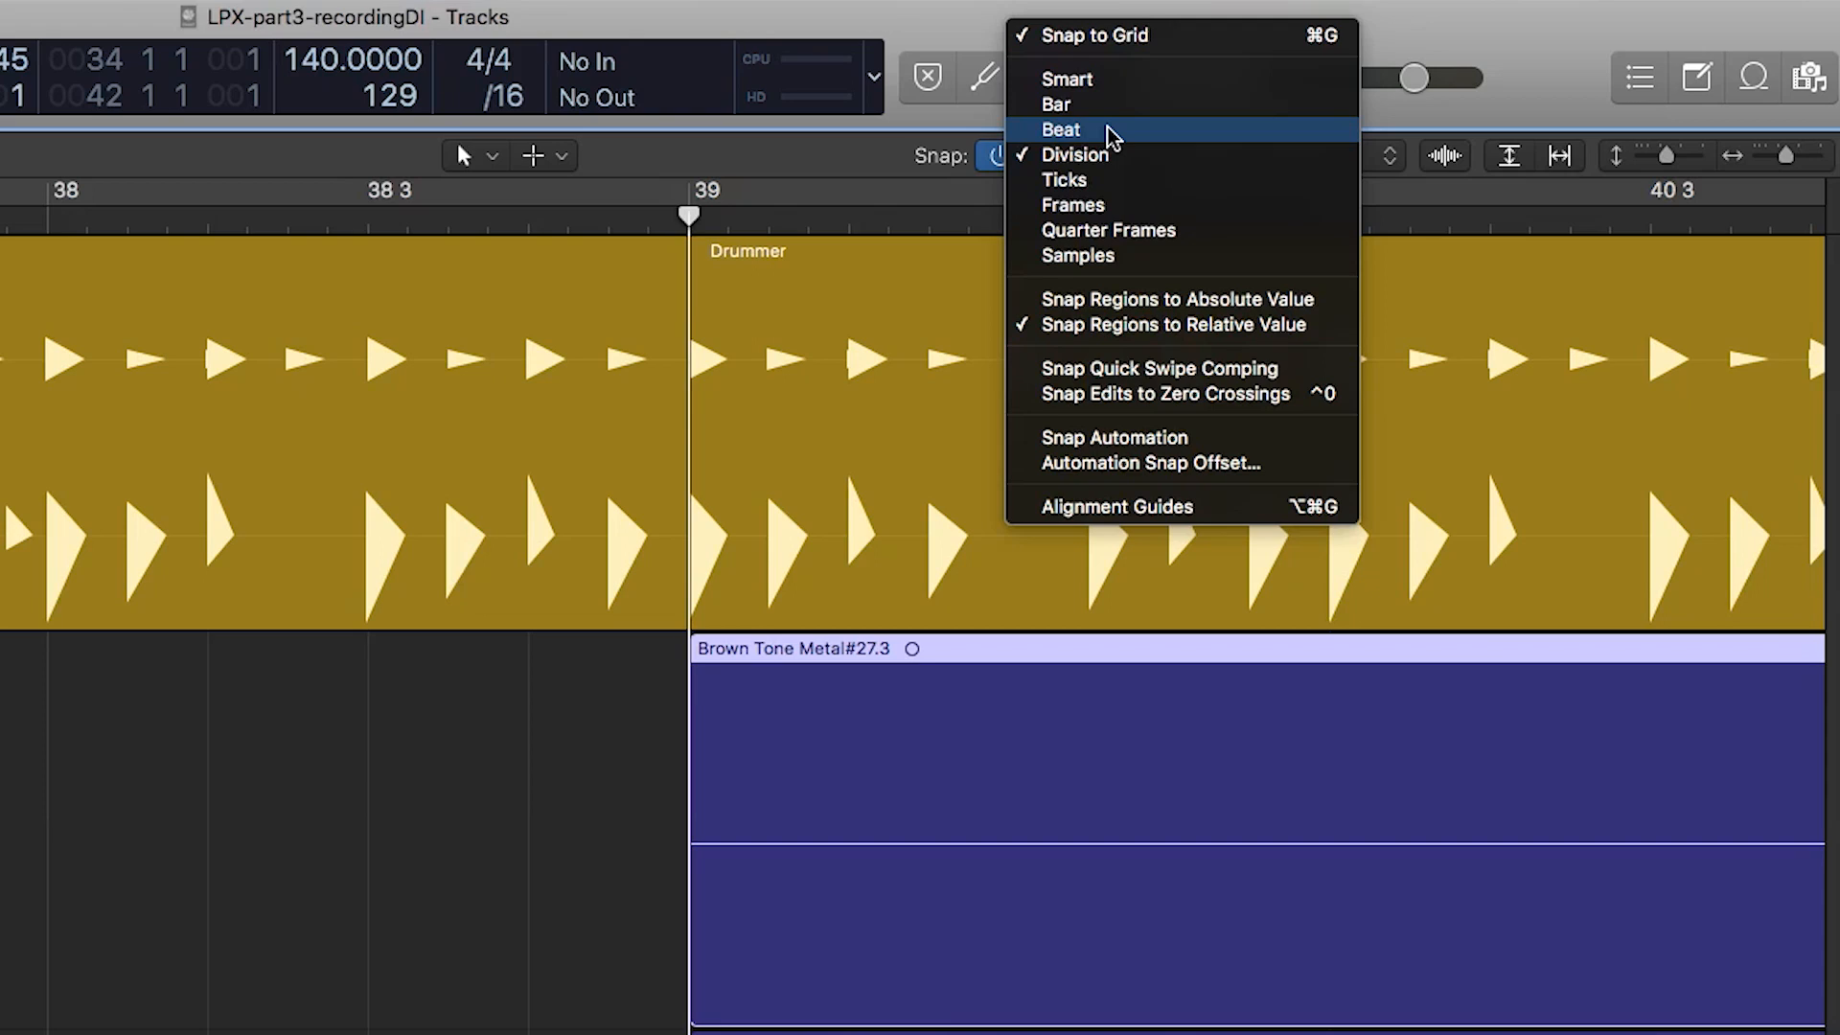
pyautogui.click(1110, 137)
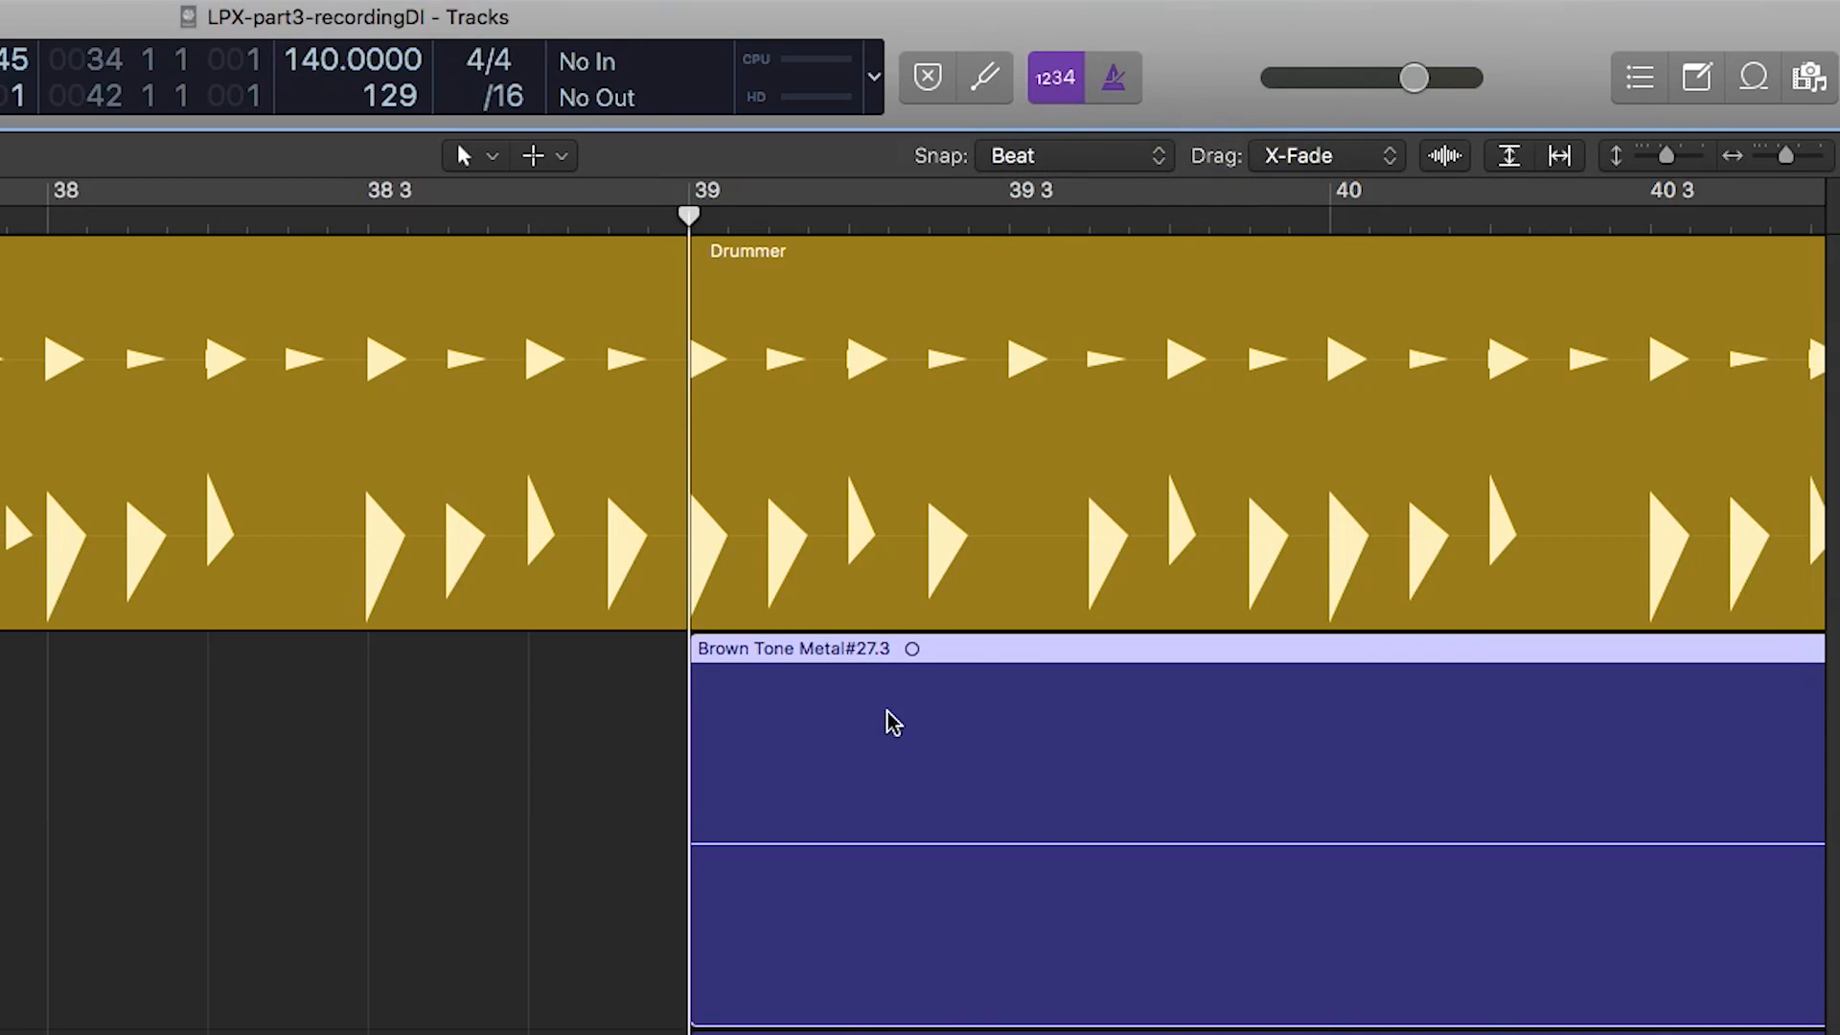
pyautogui.moveTo(700, 980)
pyautogui.mouseDown()
pyautogui.moveTo(1035, 981)
pyautogui.moveTo(690, 968)
pyautogui.mouseUp()
# Step: Enable Snap Regions to Absolute Value and test-trim the start of the Brown Tone Metal#27.3 region with it
pyautogui.click(1096, 163)
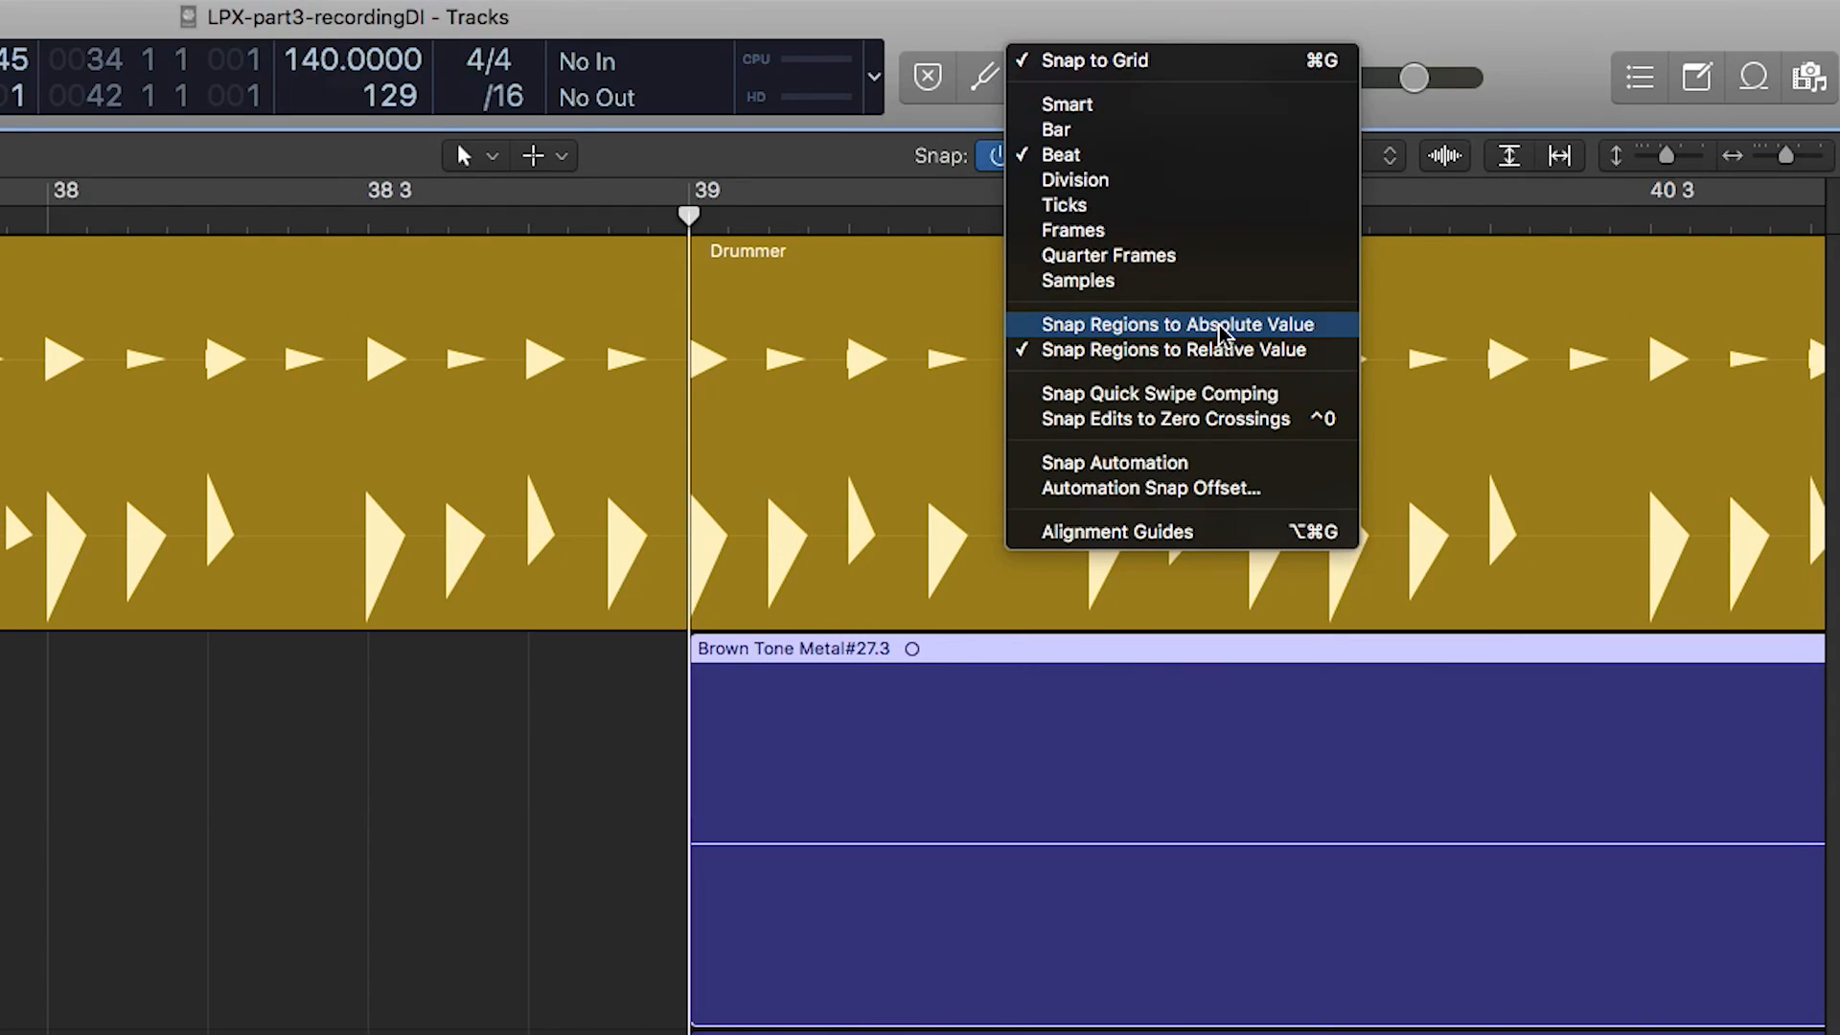
pyautogui.click(1221, 326)
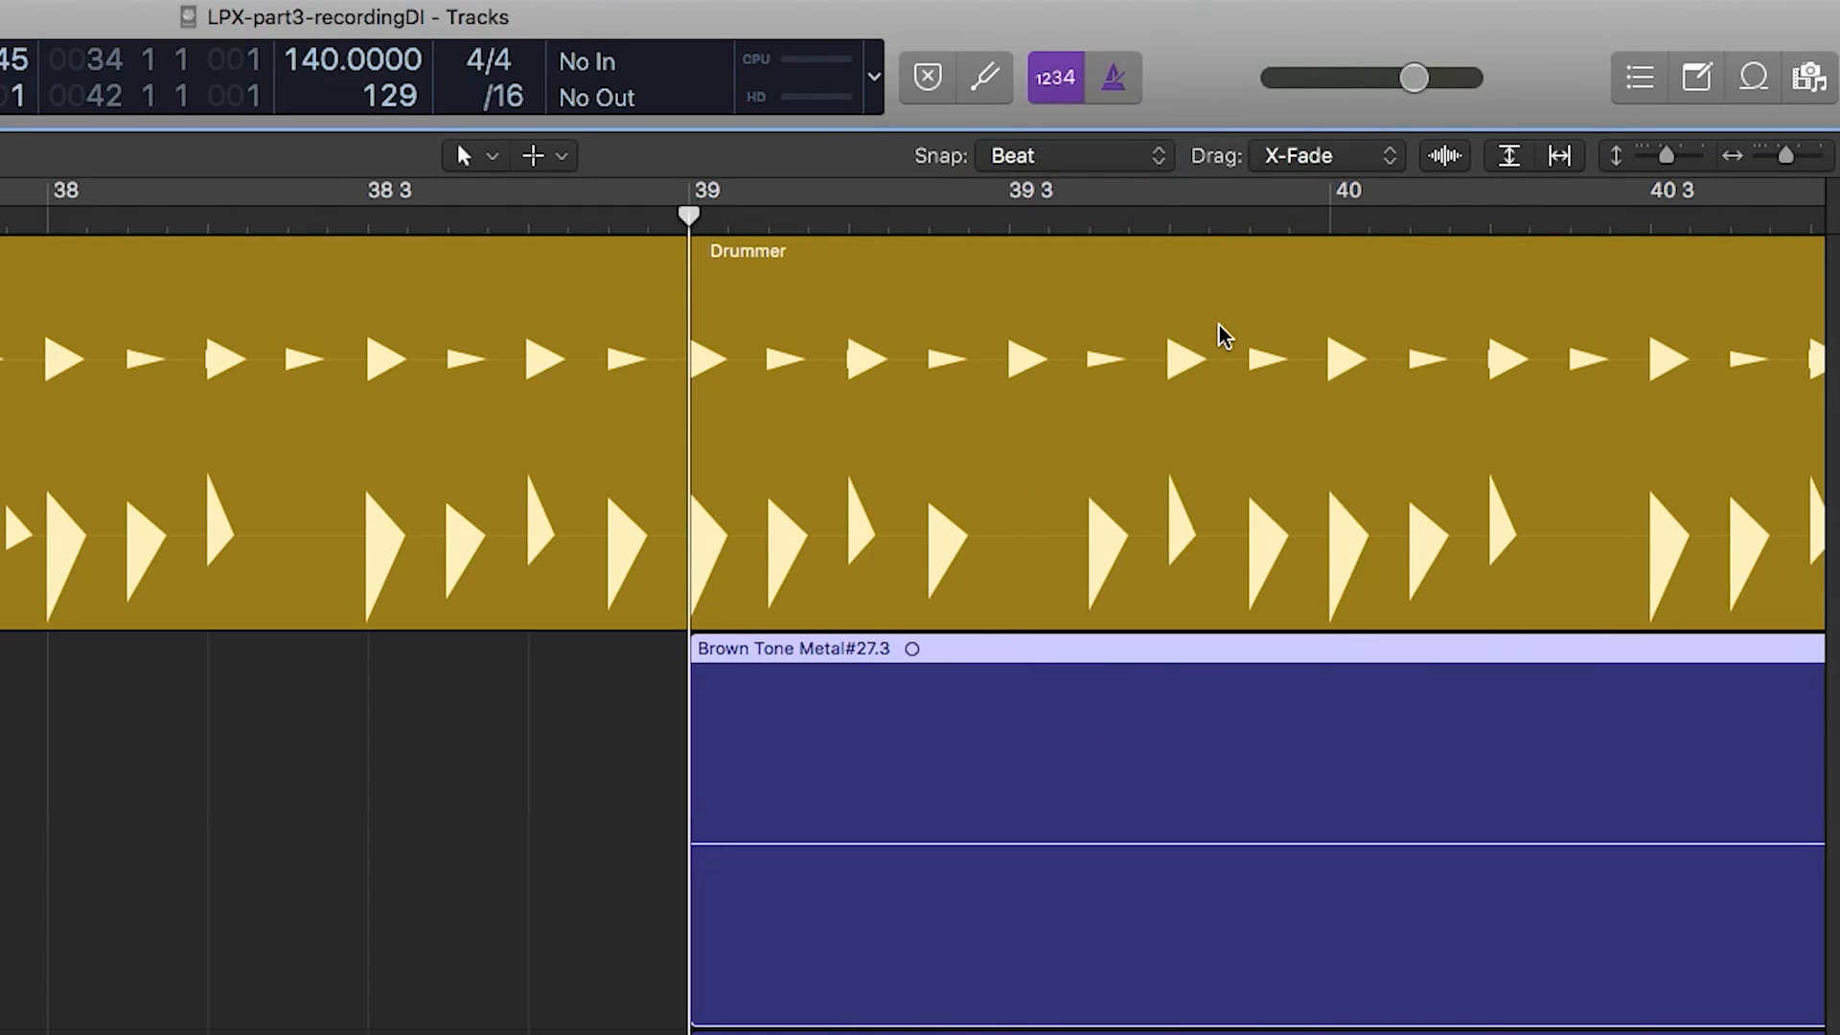
pyautogui.click(1145, 159)
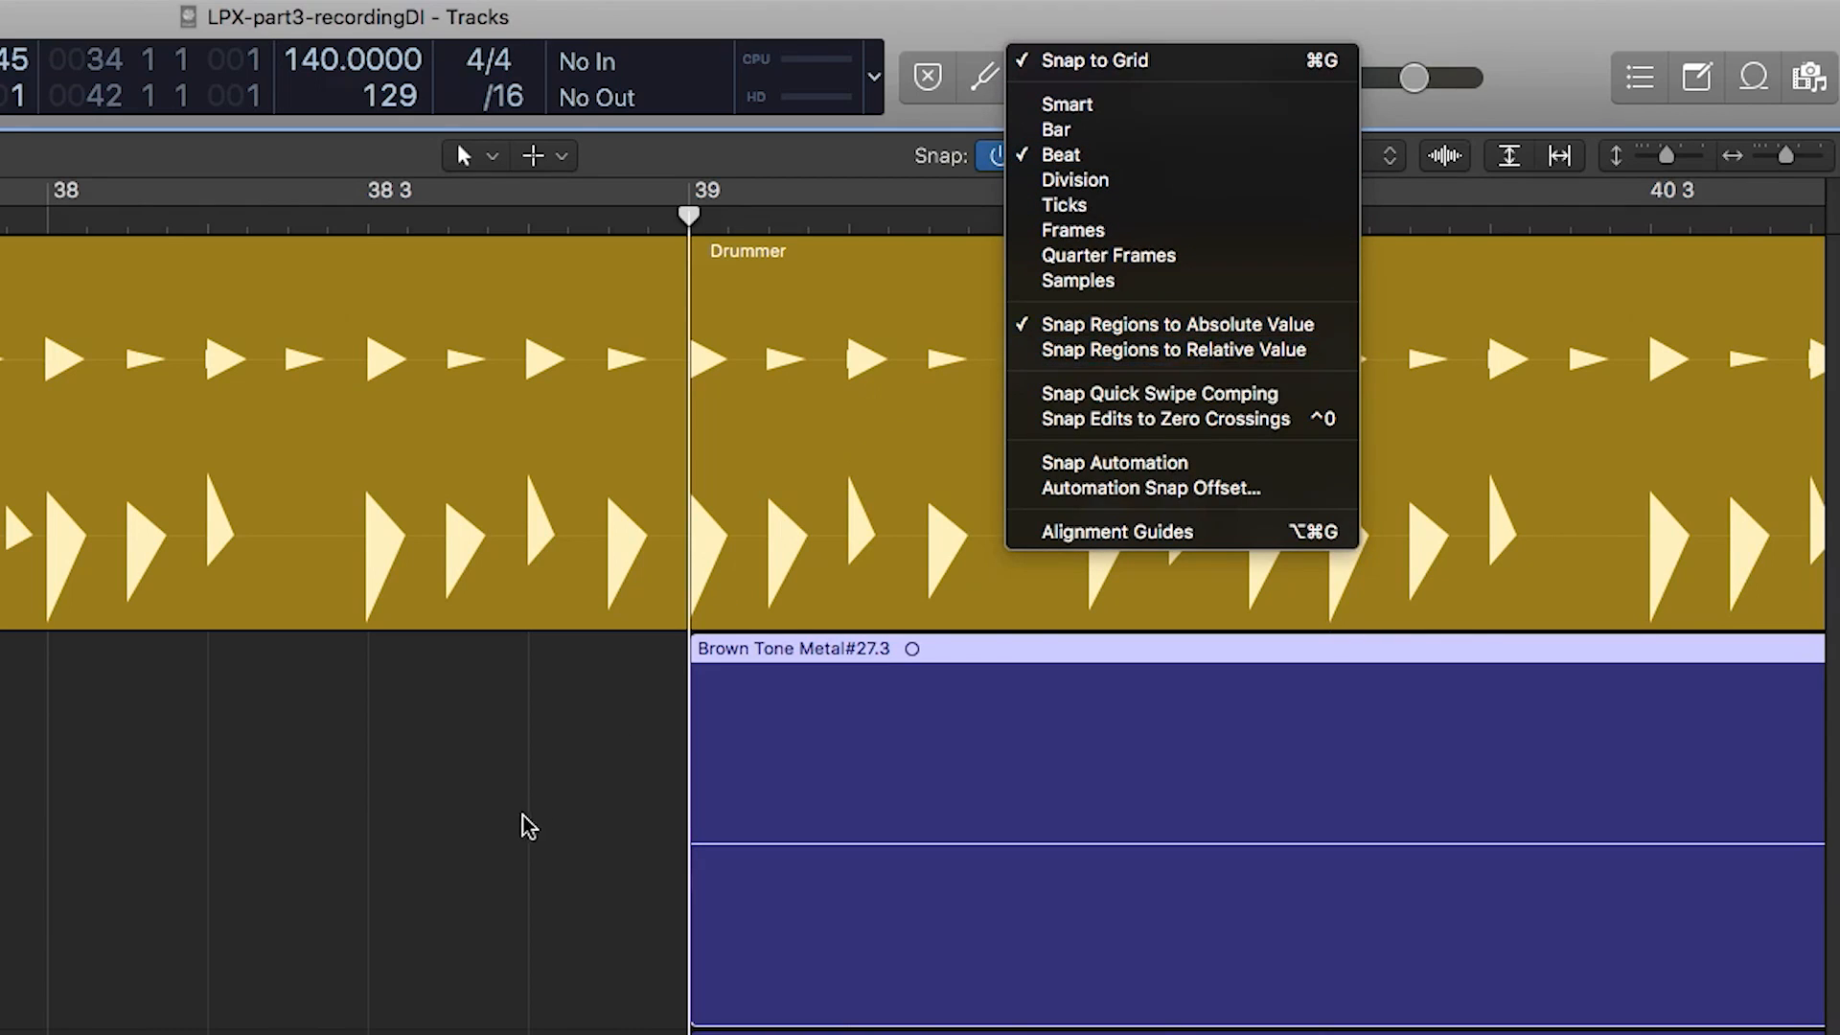
pyautogui.click(533, 819)
pyautogui.moveTo(694, 937); pyautogui.dragTo(861, 927)
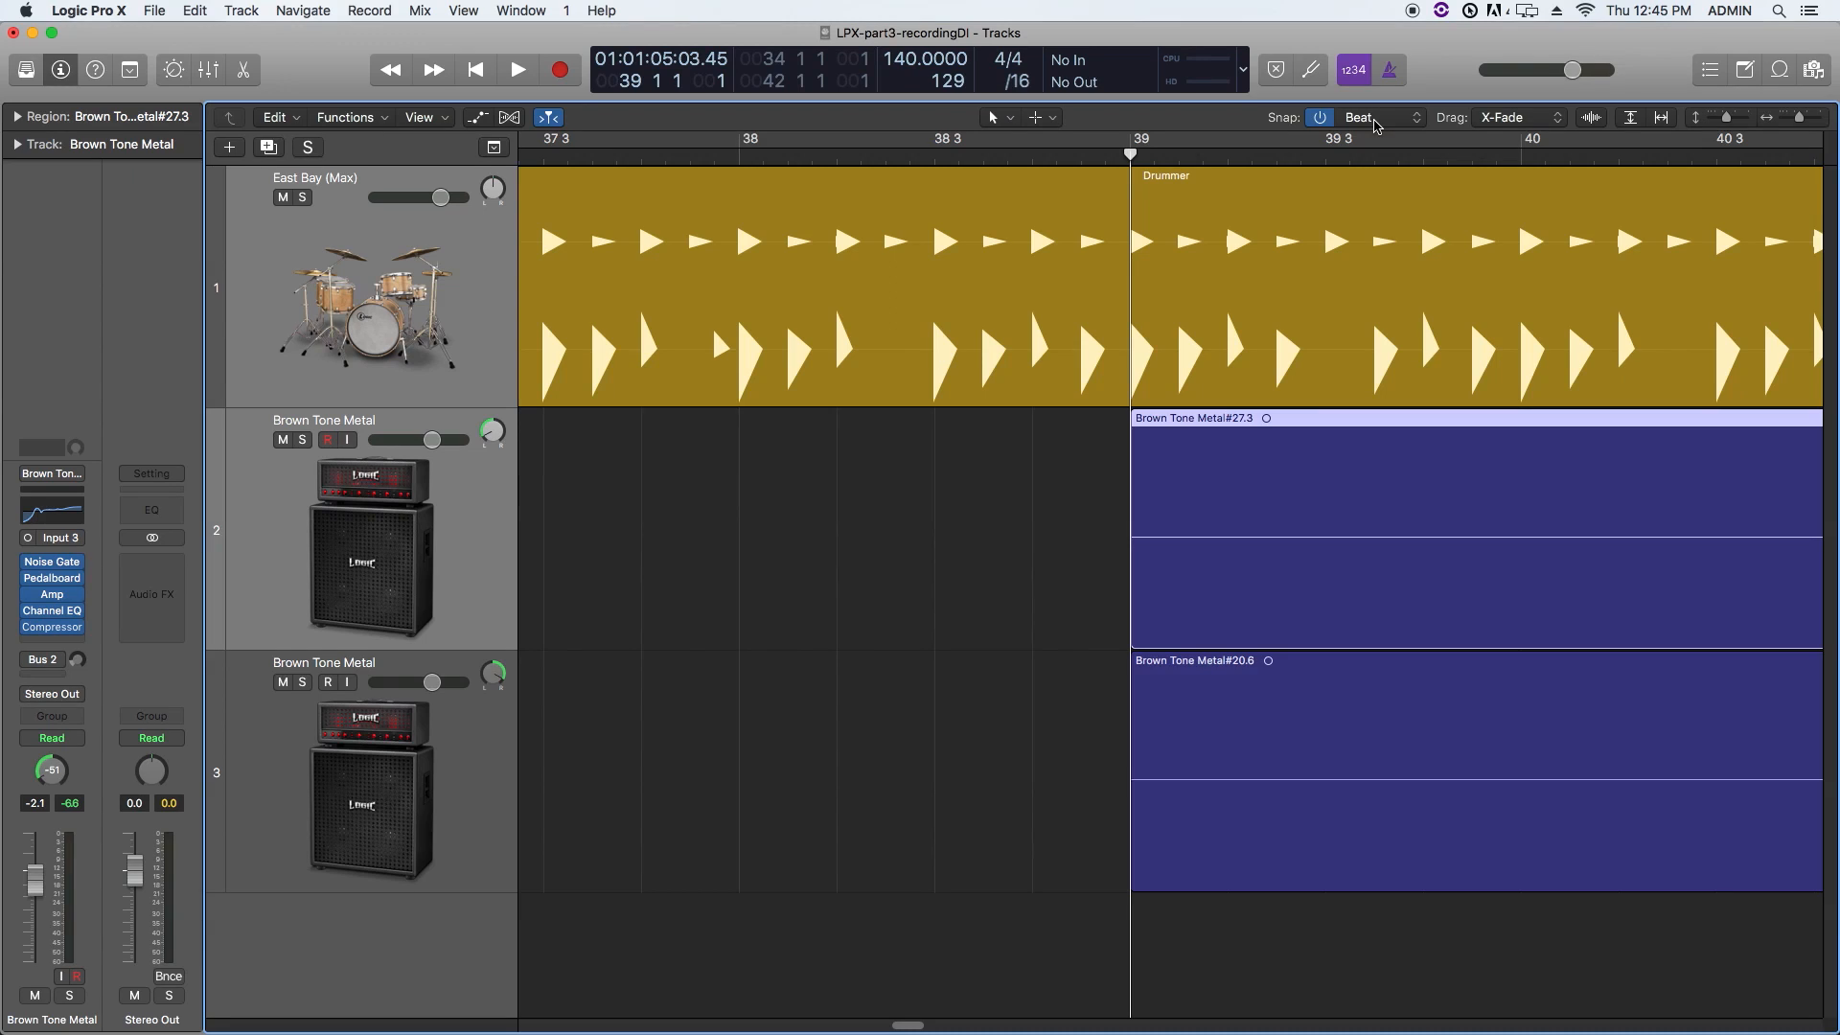
pyautogui.click(1356, 125)
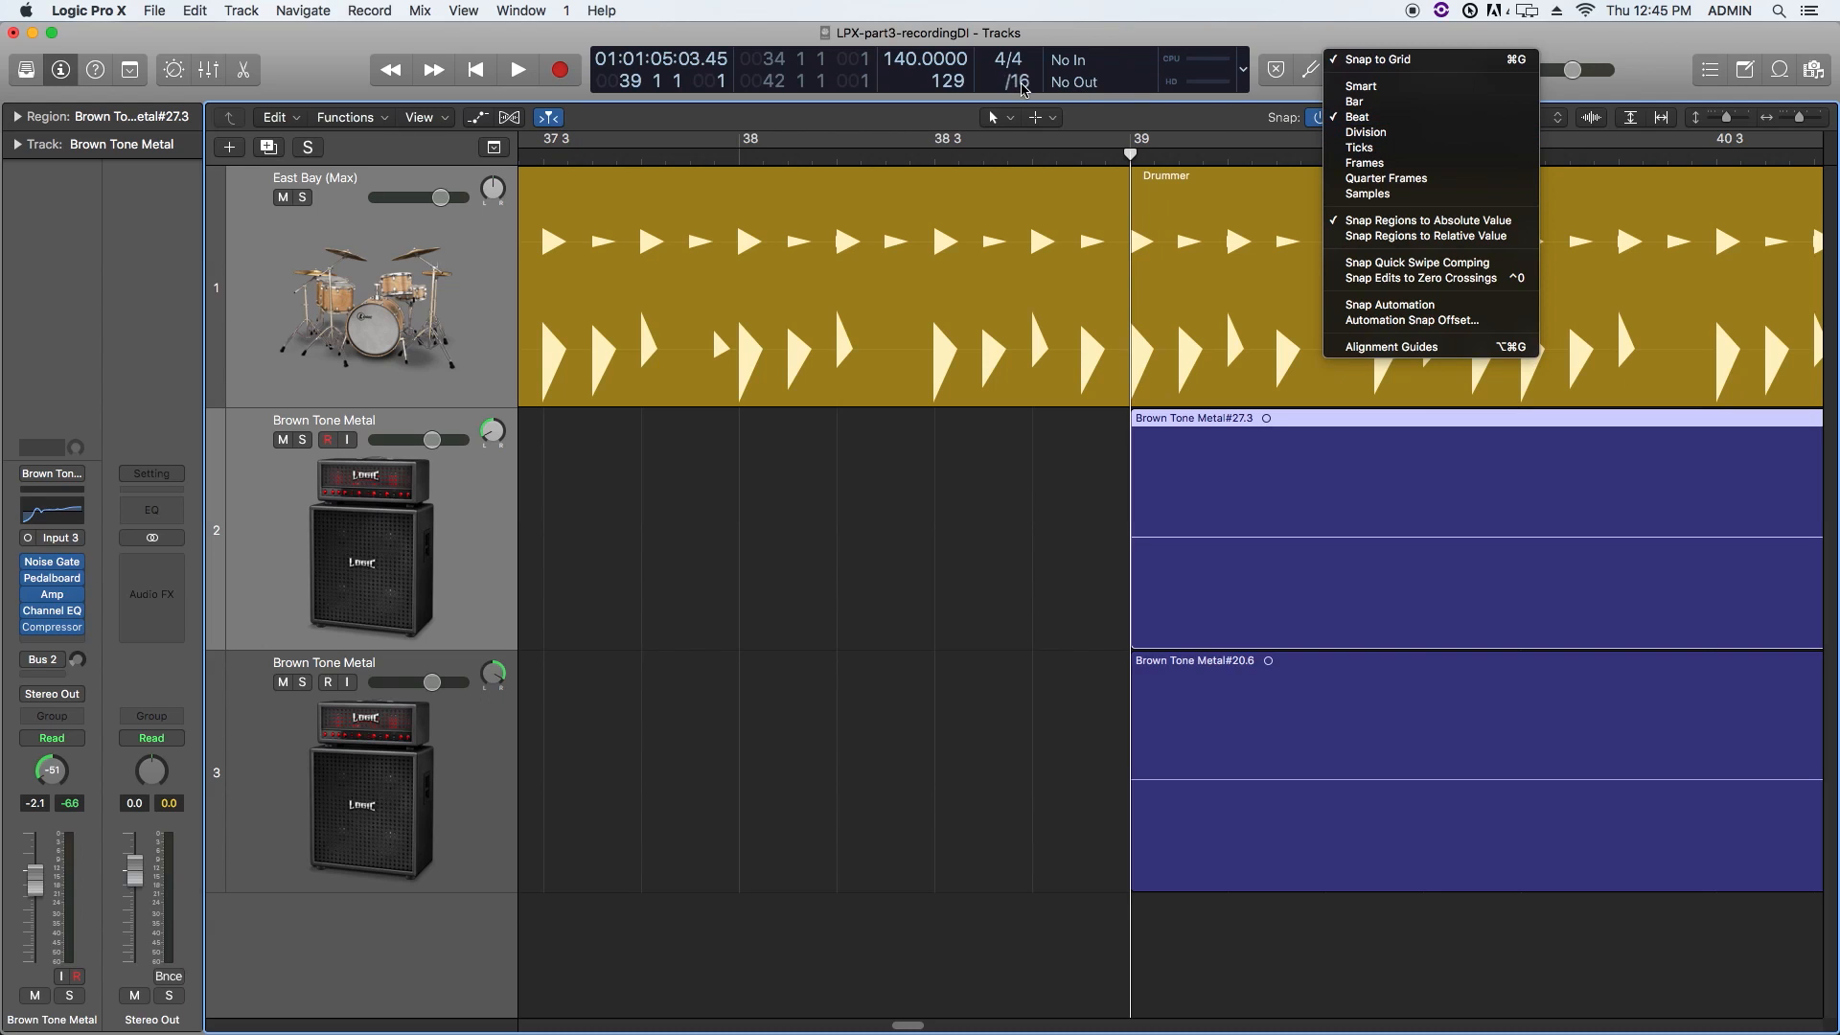
pyautogui.press('Escape')
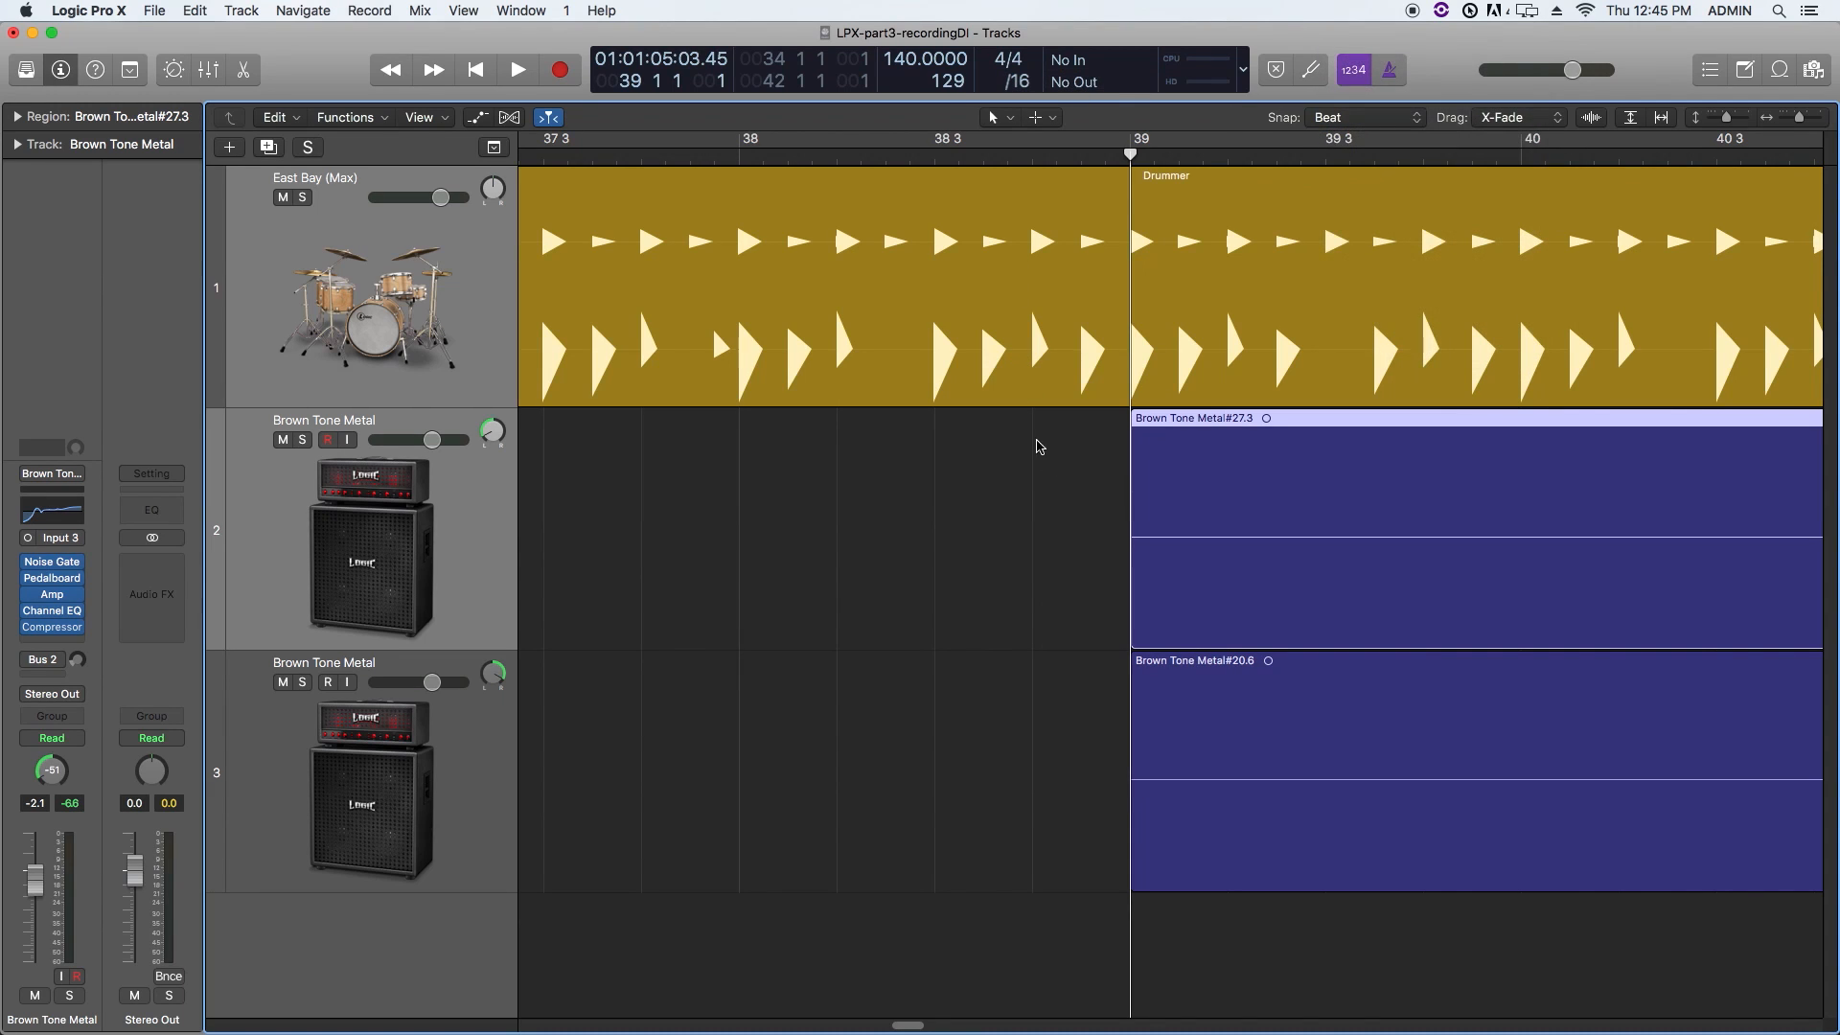
# Step: Review the tools assignable to the primary pointer and to Command-click, keeping the Pointer and Marquee tools
pyautogui.click(1001, 119)
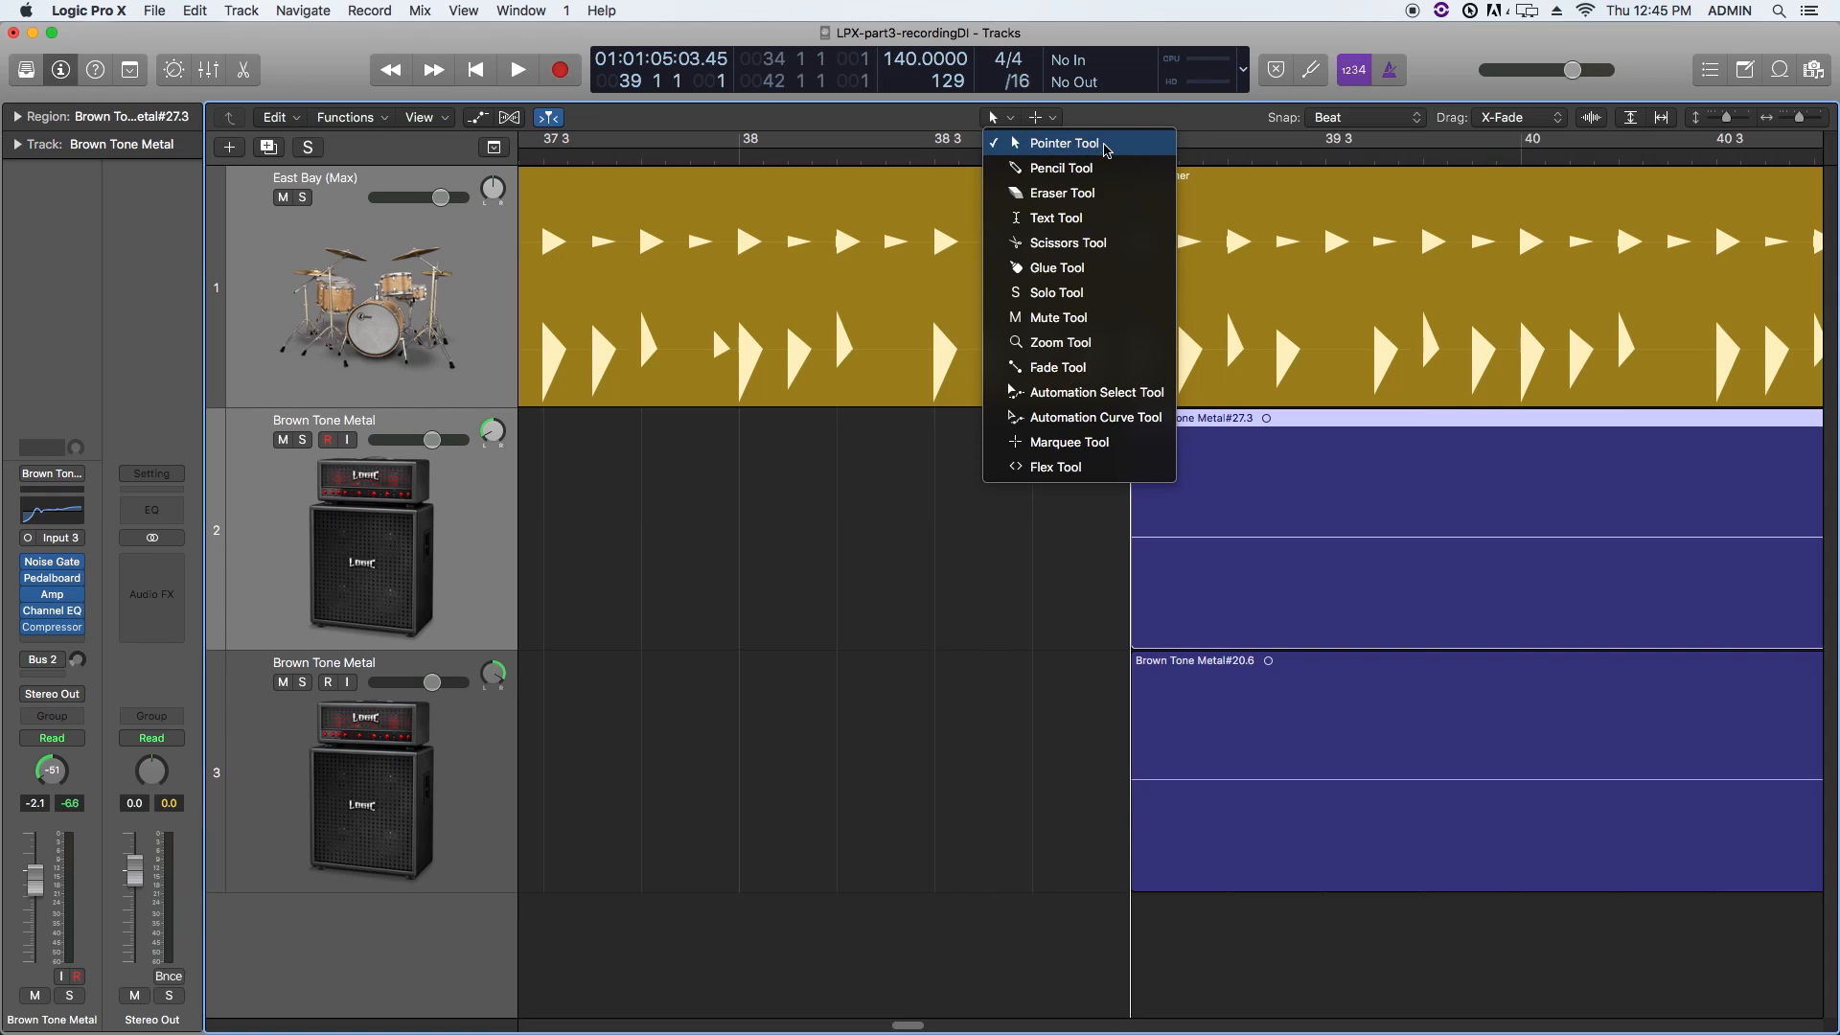
pyautogui.click(1023, 135)
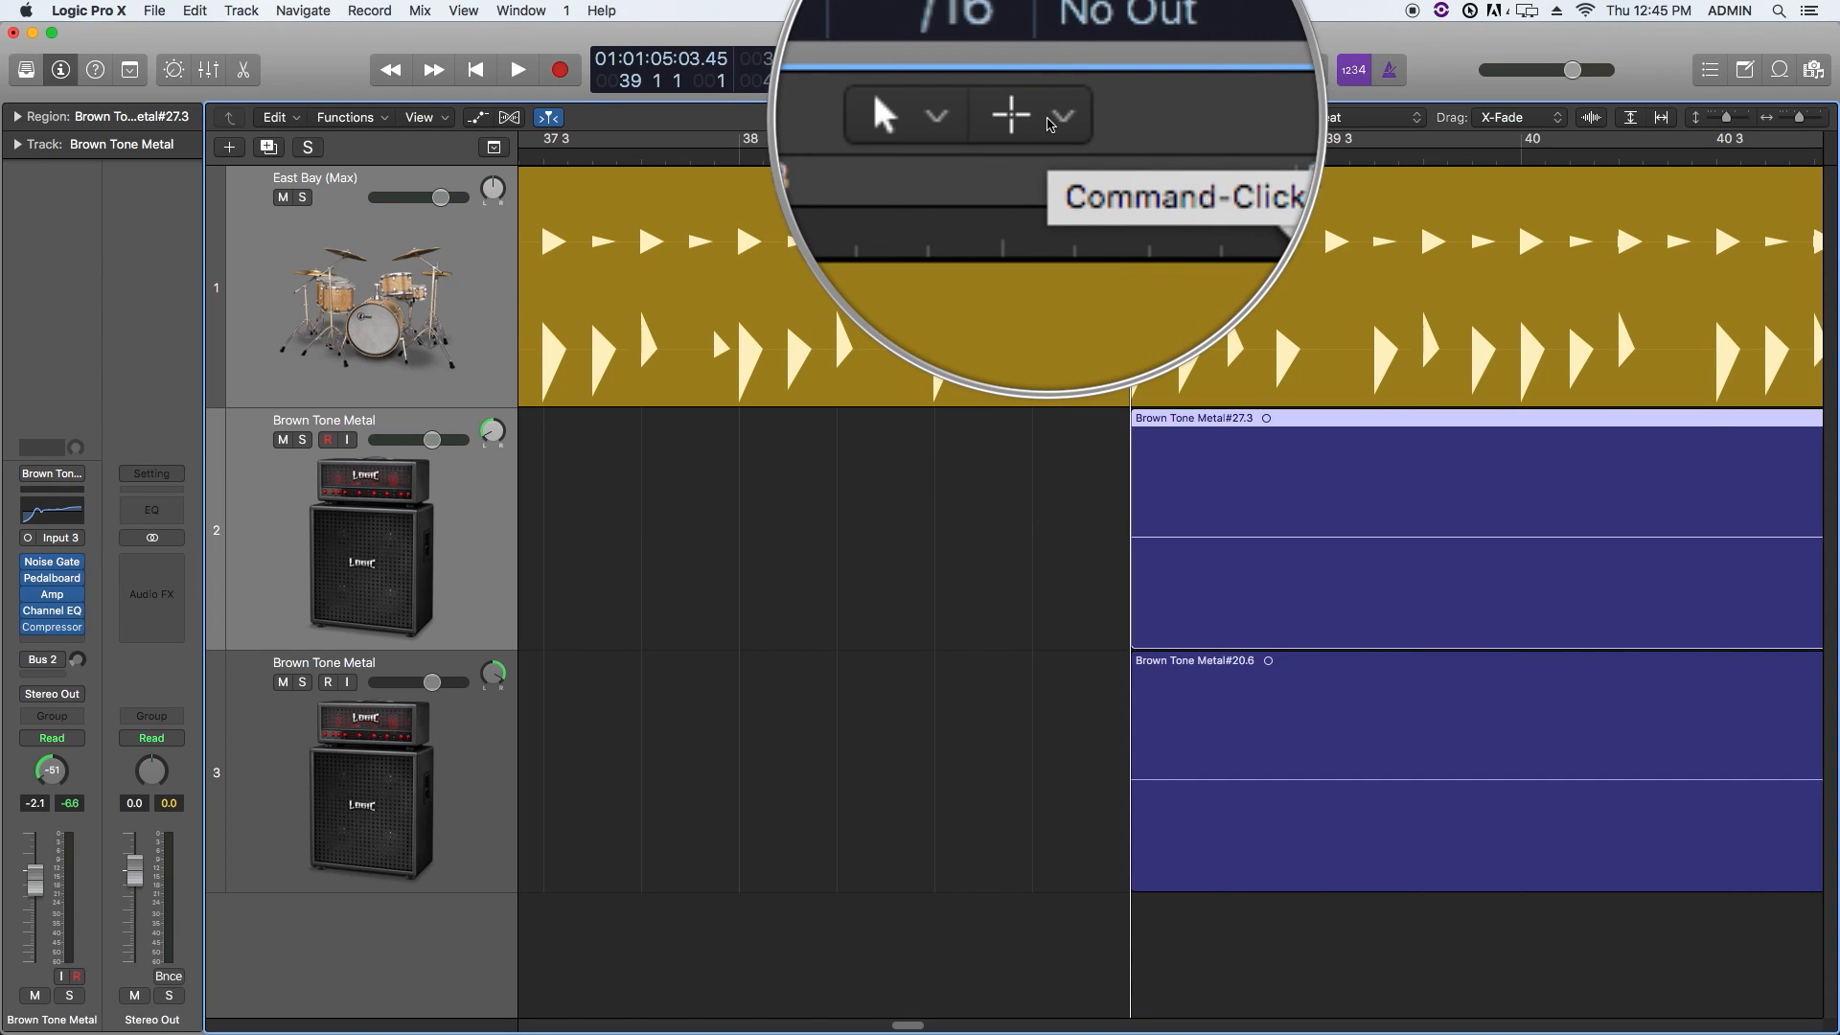
pyautogui.click(1047, 119)
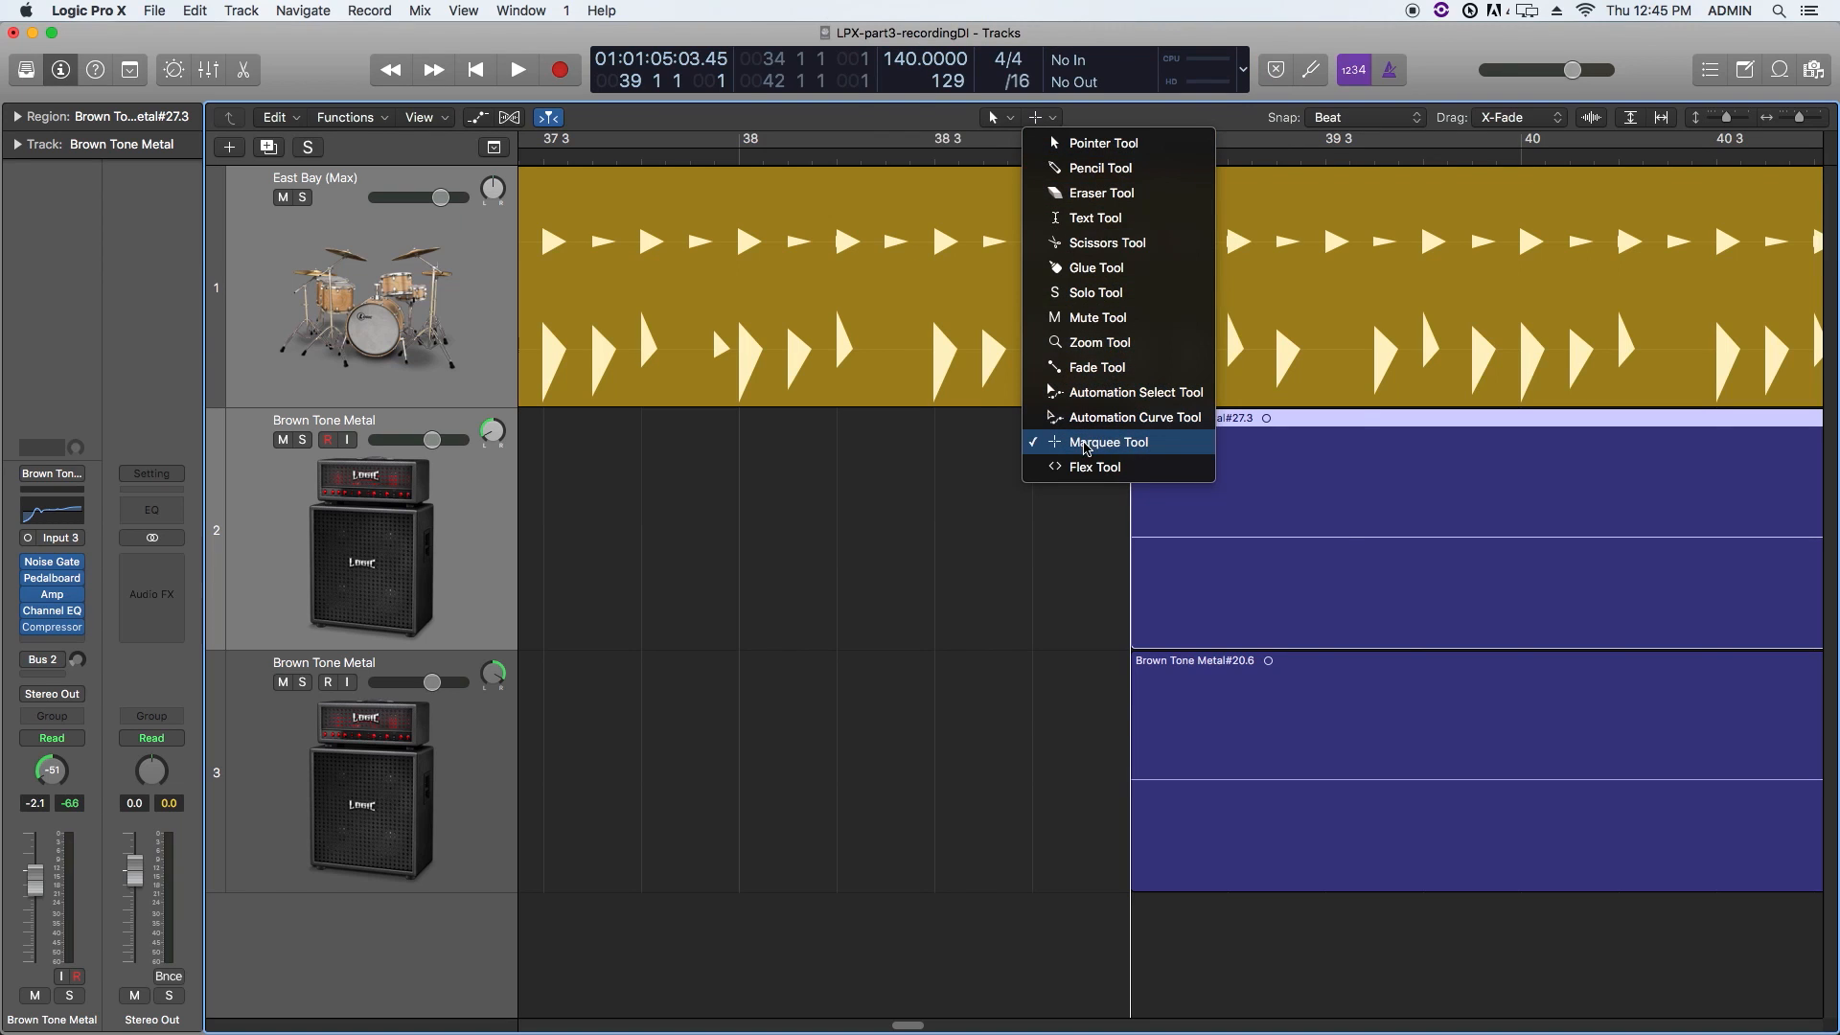
pyautogui.click(988, 482)
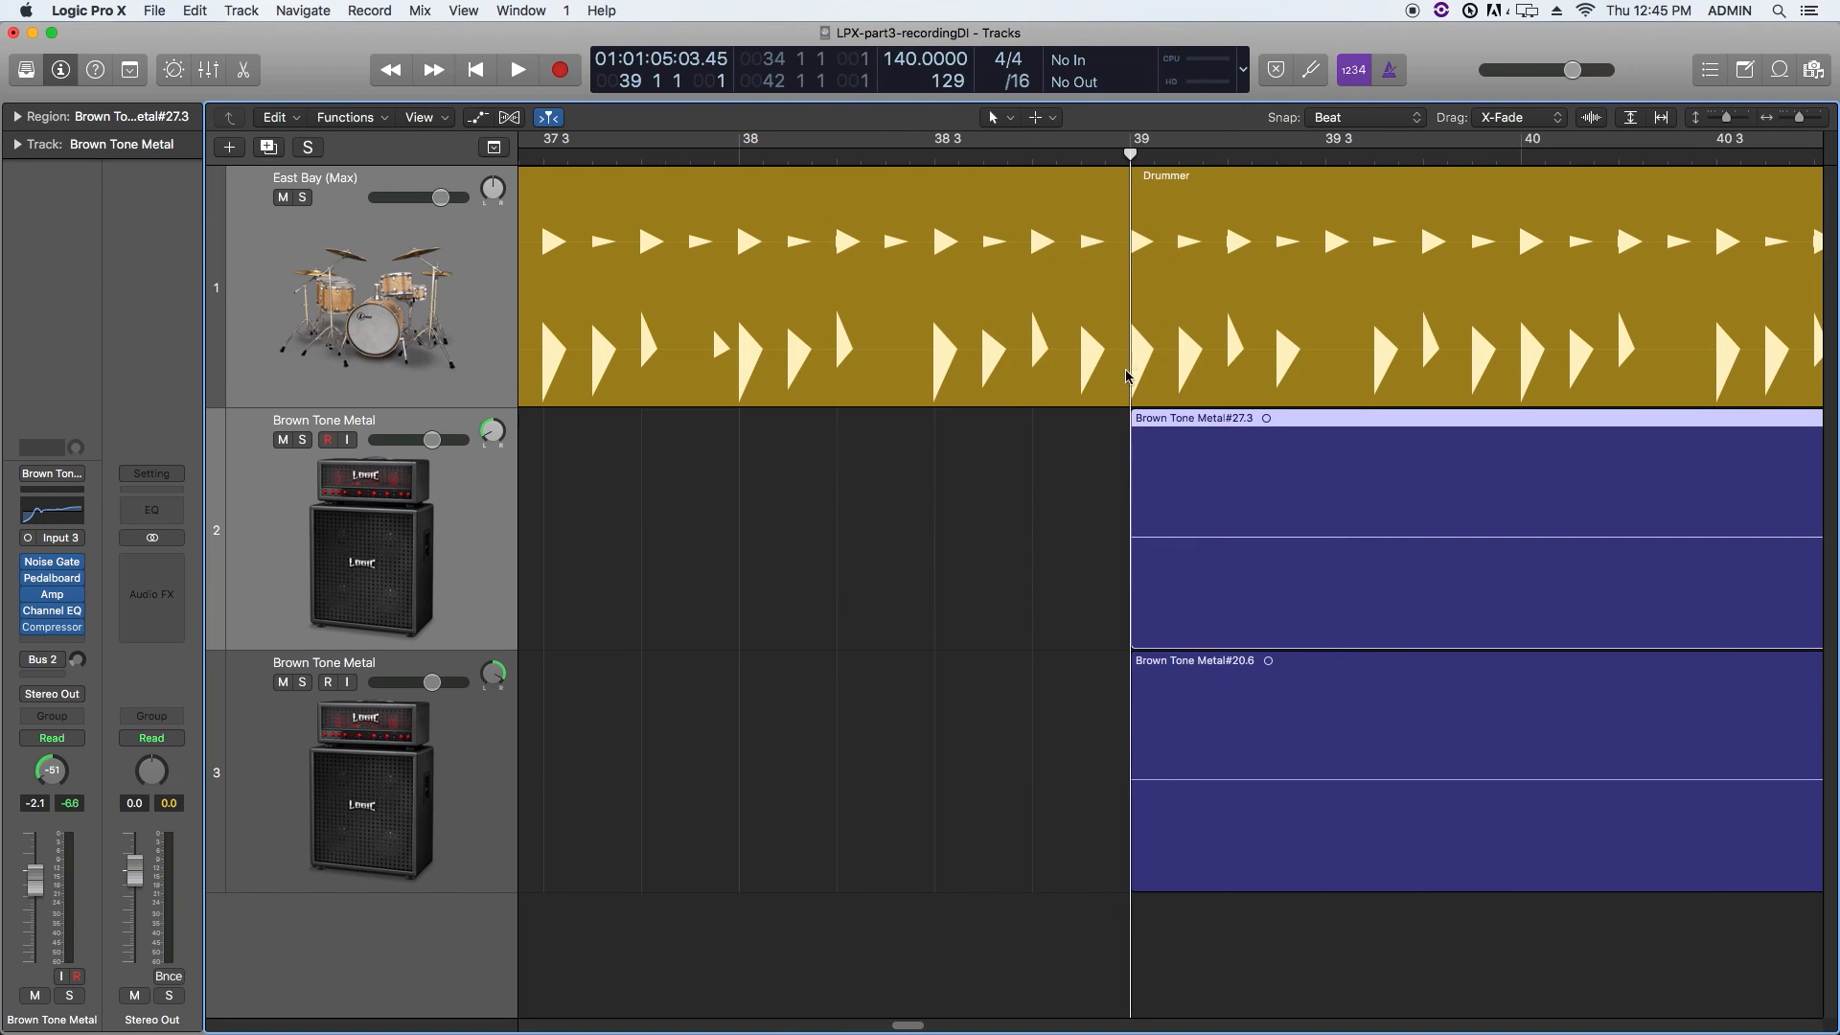
# Step: Marquee-select the first two beats of bar 39 in the Brown Tone Metal#27.3 region, and clear the selection again
pyautogui.click(1064, 509)
pyautogui.moveTo(1196, 473)
pyautogui.mouseDown()
pyautogui.moveTo(1002, 473)
pyautogui.moveTo(1186, 480)
pyautogui.mouseUp()
pyautogui.moveTo(1098, 500); pyautogui.dragTo(1339, 515)
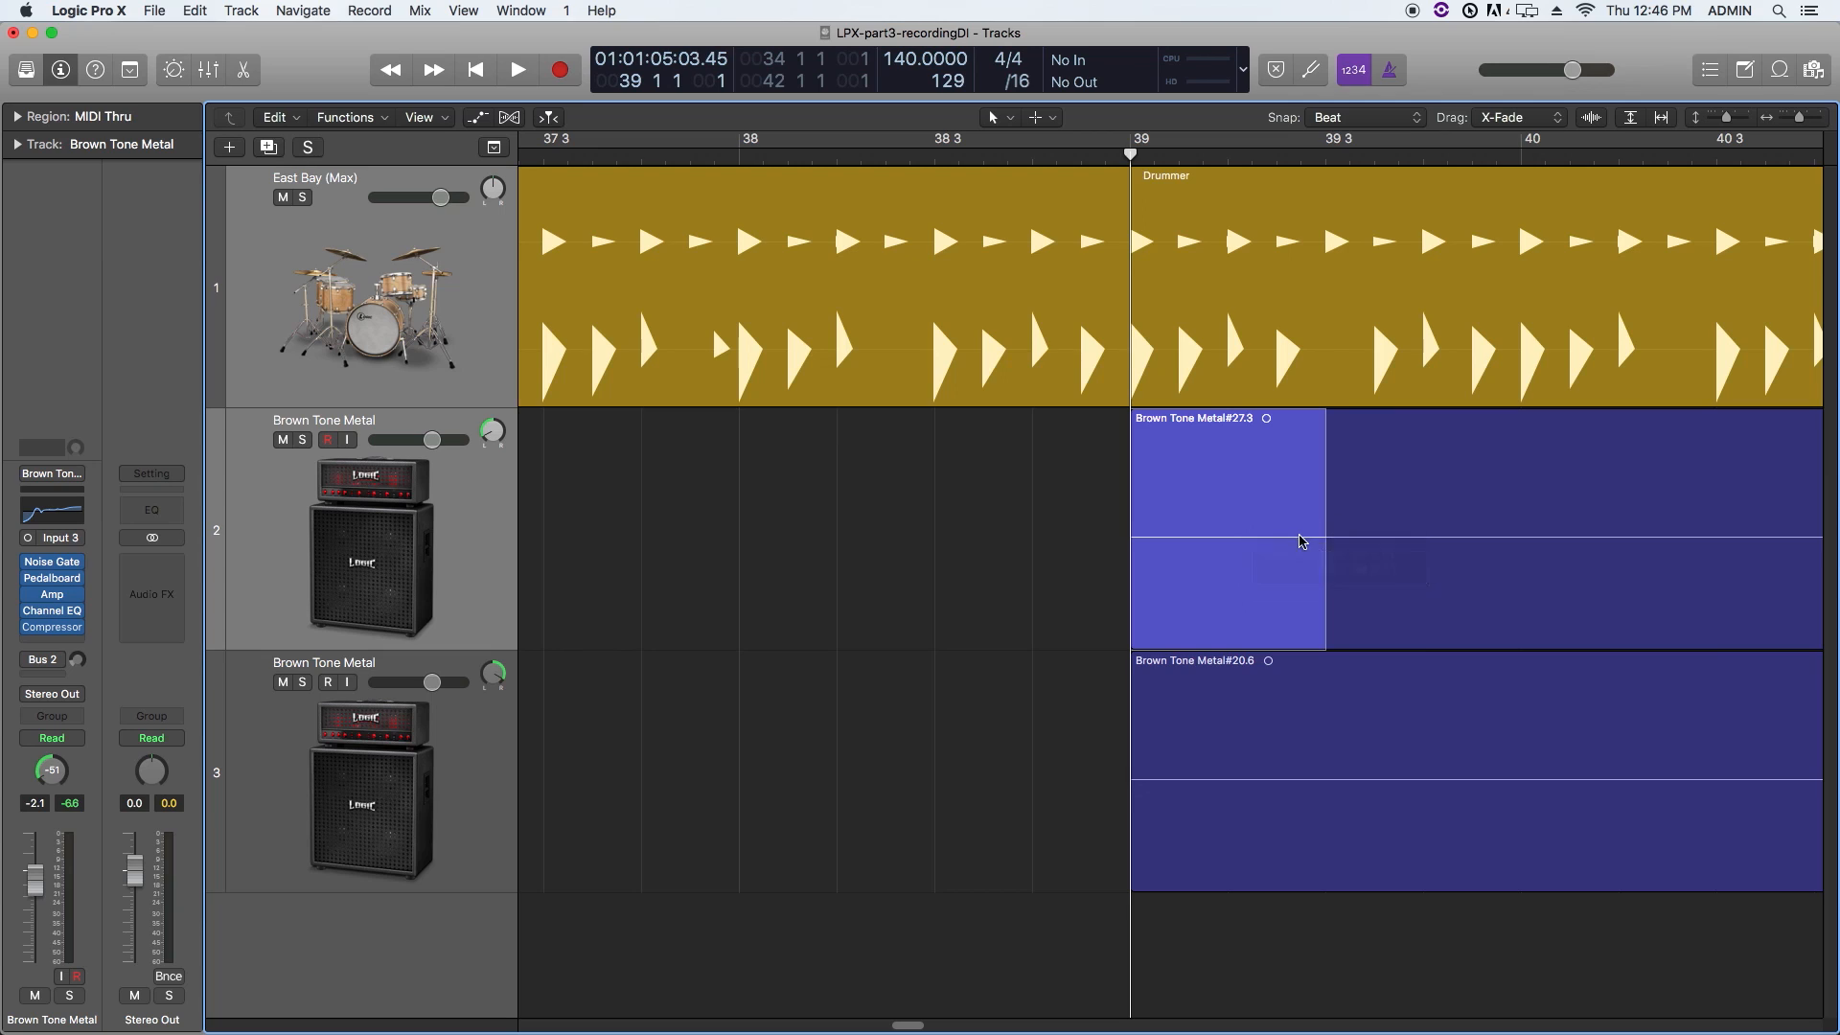
pyautogui.click(1157, 626)
pyautogui.press('super+z')
pyautogui.click(1061, 588)
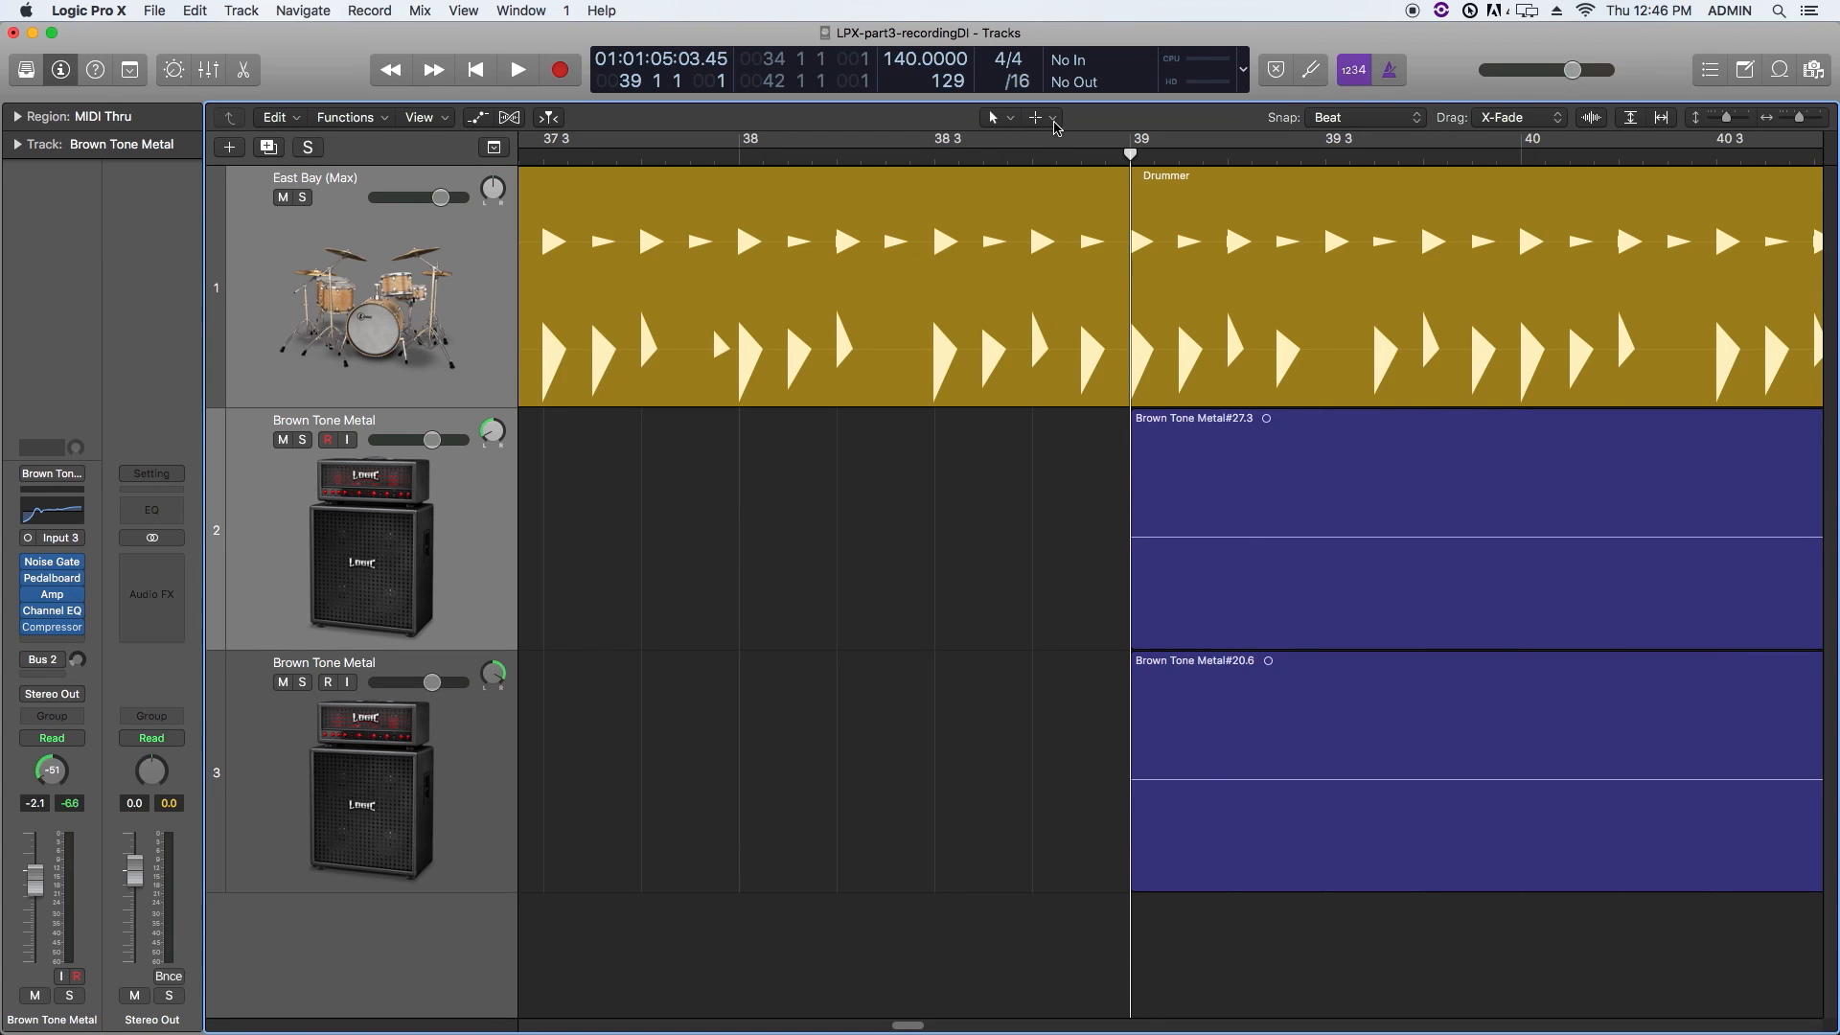
# Step: In the general editing preferences, set Right Mouse Button to Is Assignable to a Tool
pyautogui.click(115, 14)
pyautogui.moveTo(117, 67)
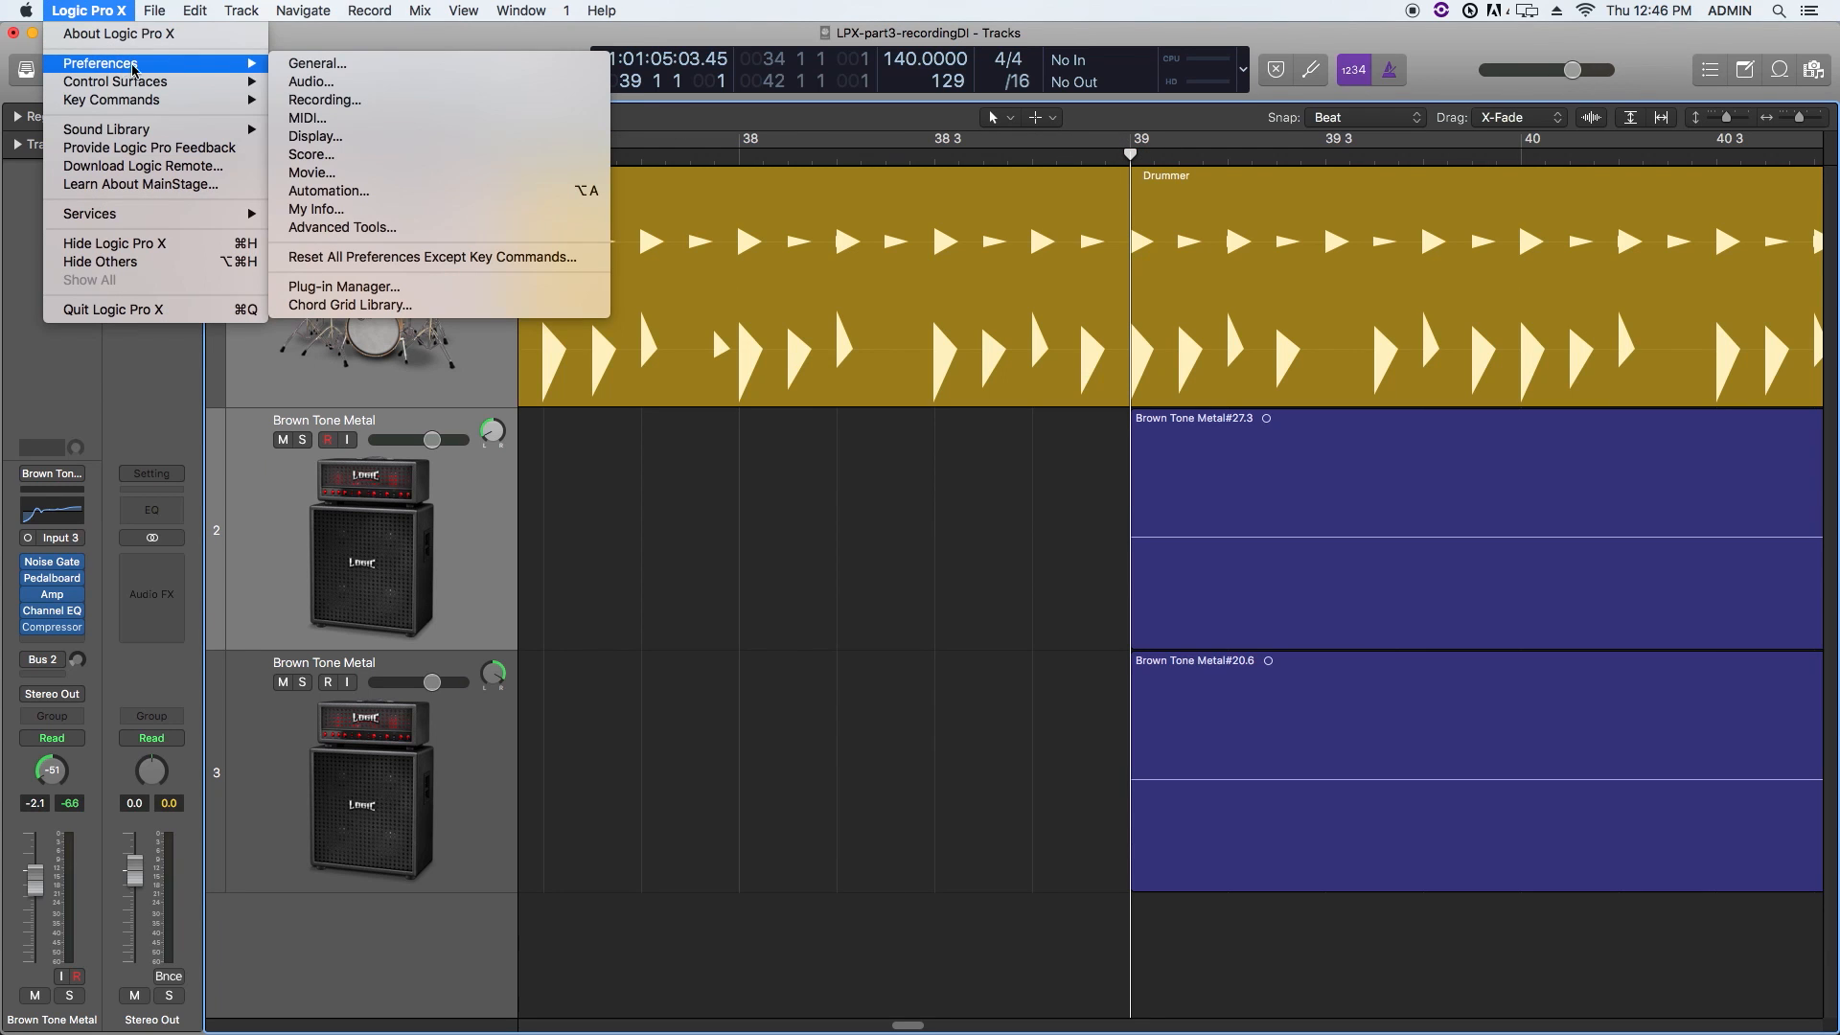
pyautogui.click(299, 65)
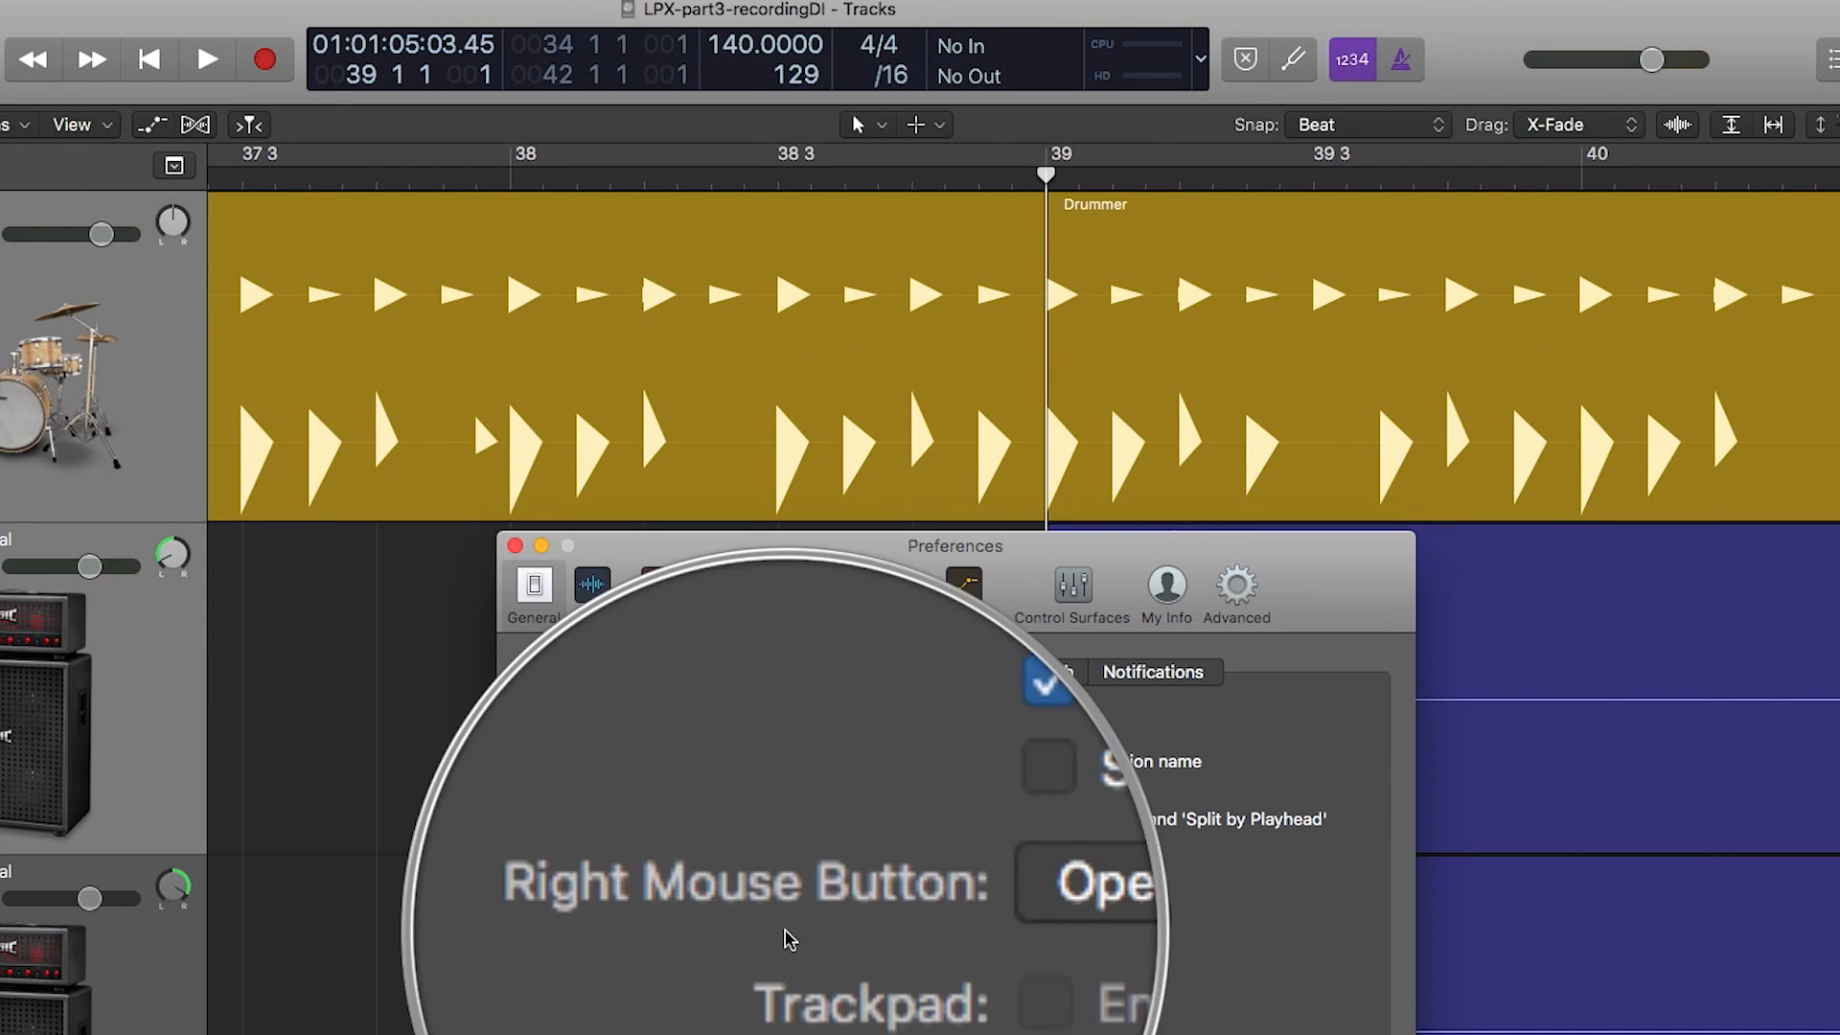
pyautogui.click(982, 929)
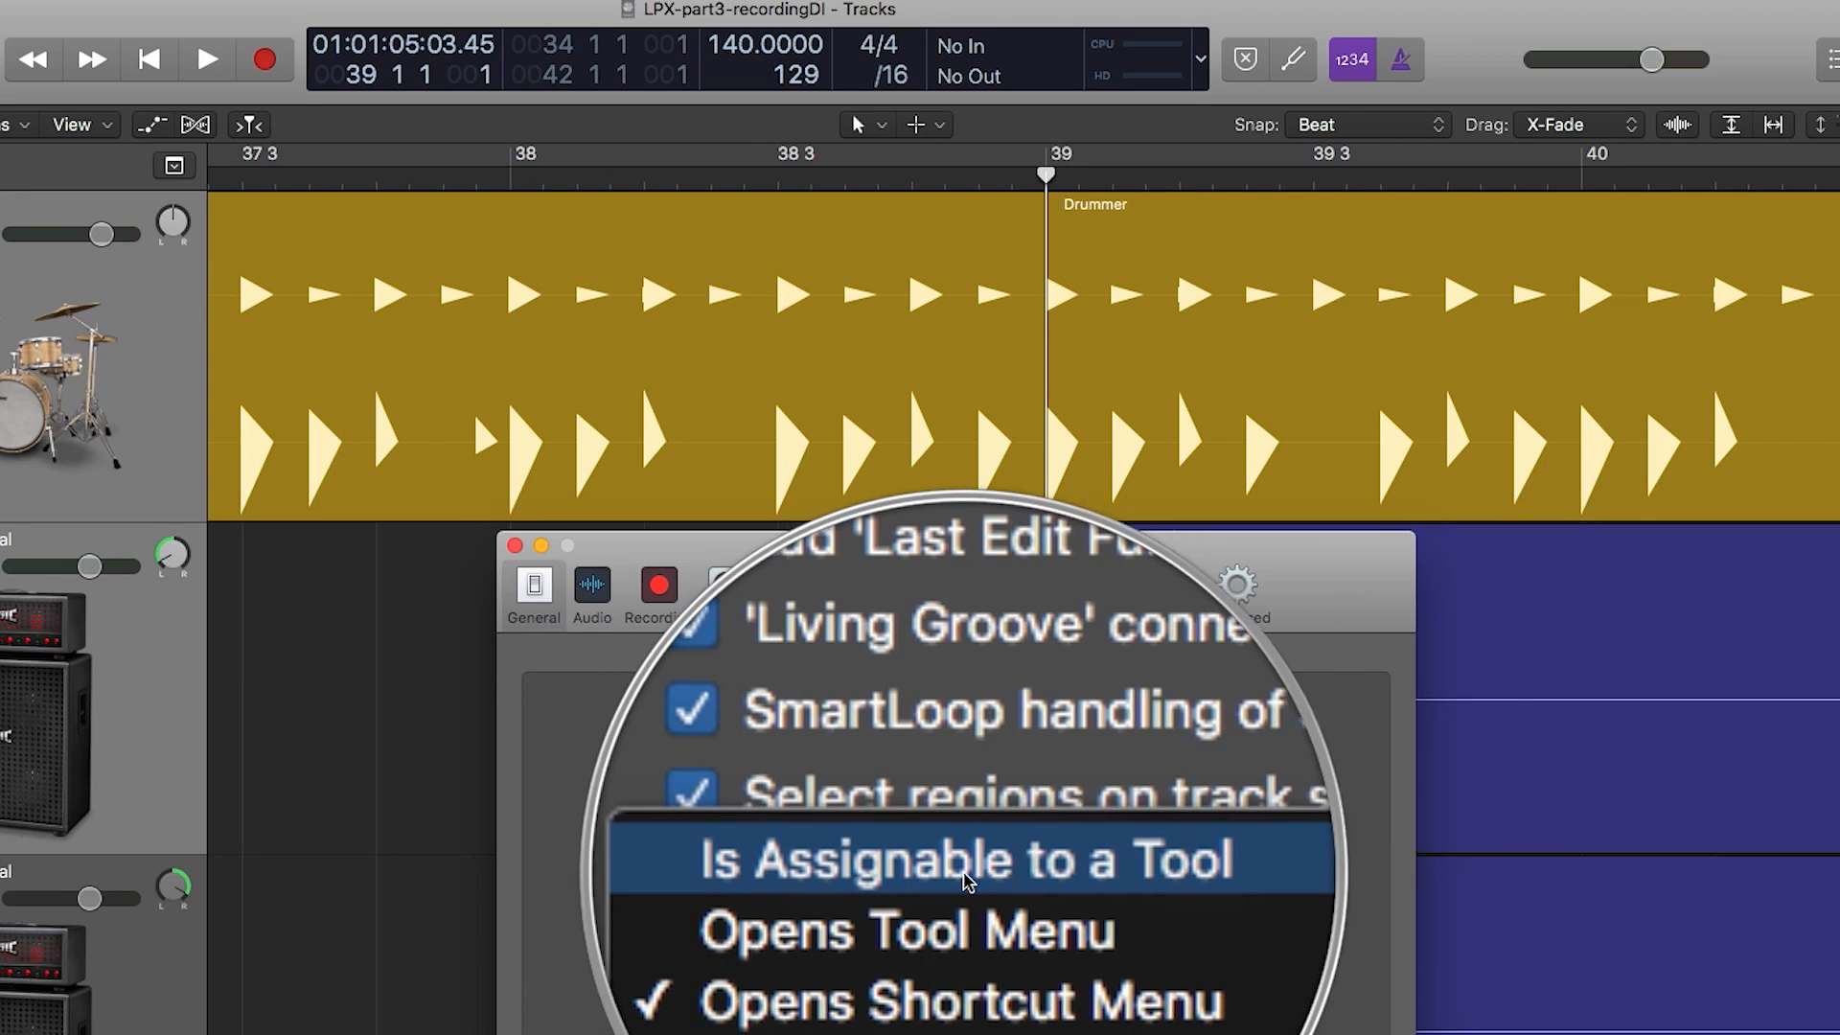
pyautogui.click(967, 869)
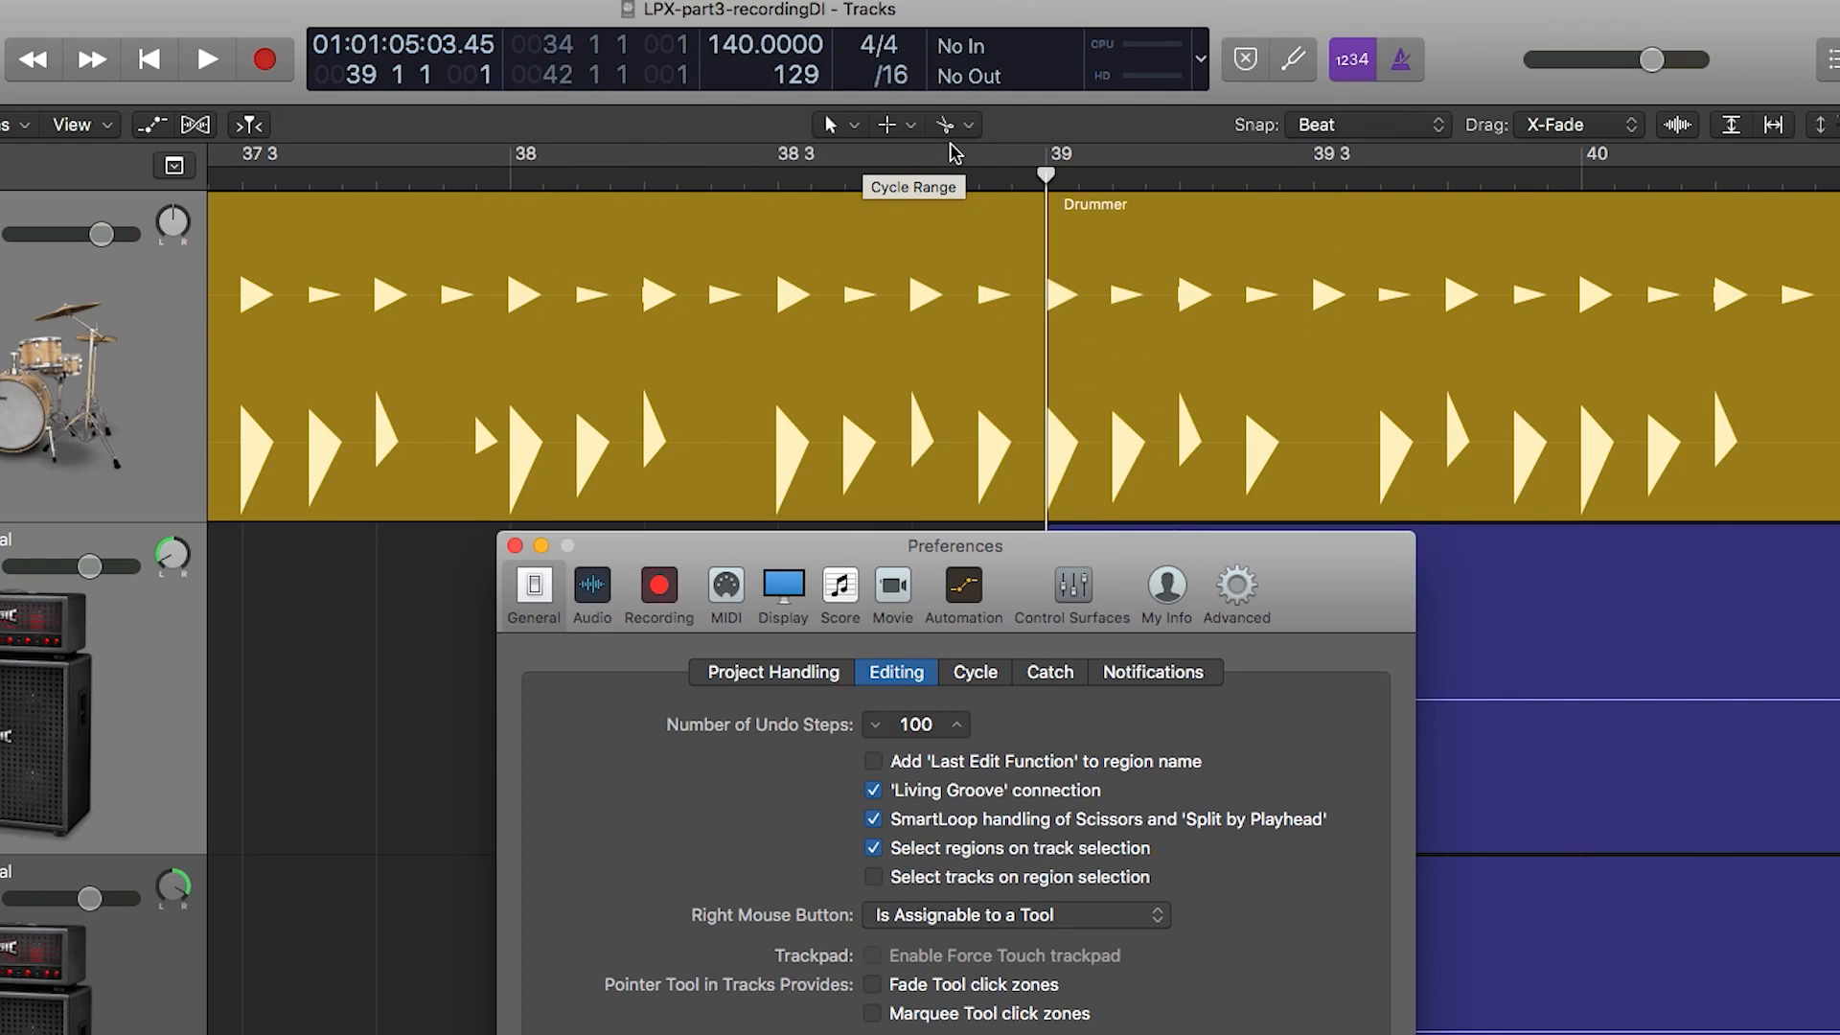
# Step: Set Right Mouse Button to Opens Shortcut Menu and close the preferences
pyautogui.click(915, 916)
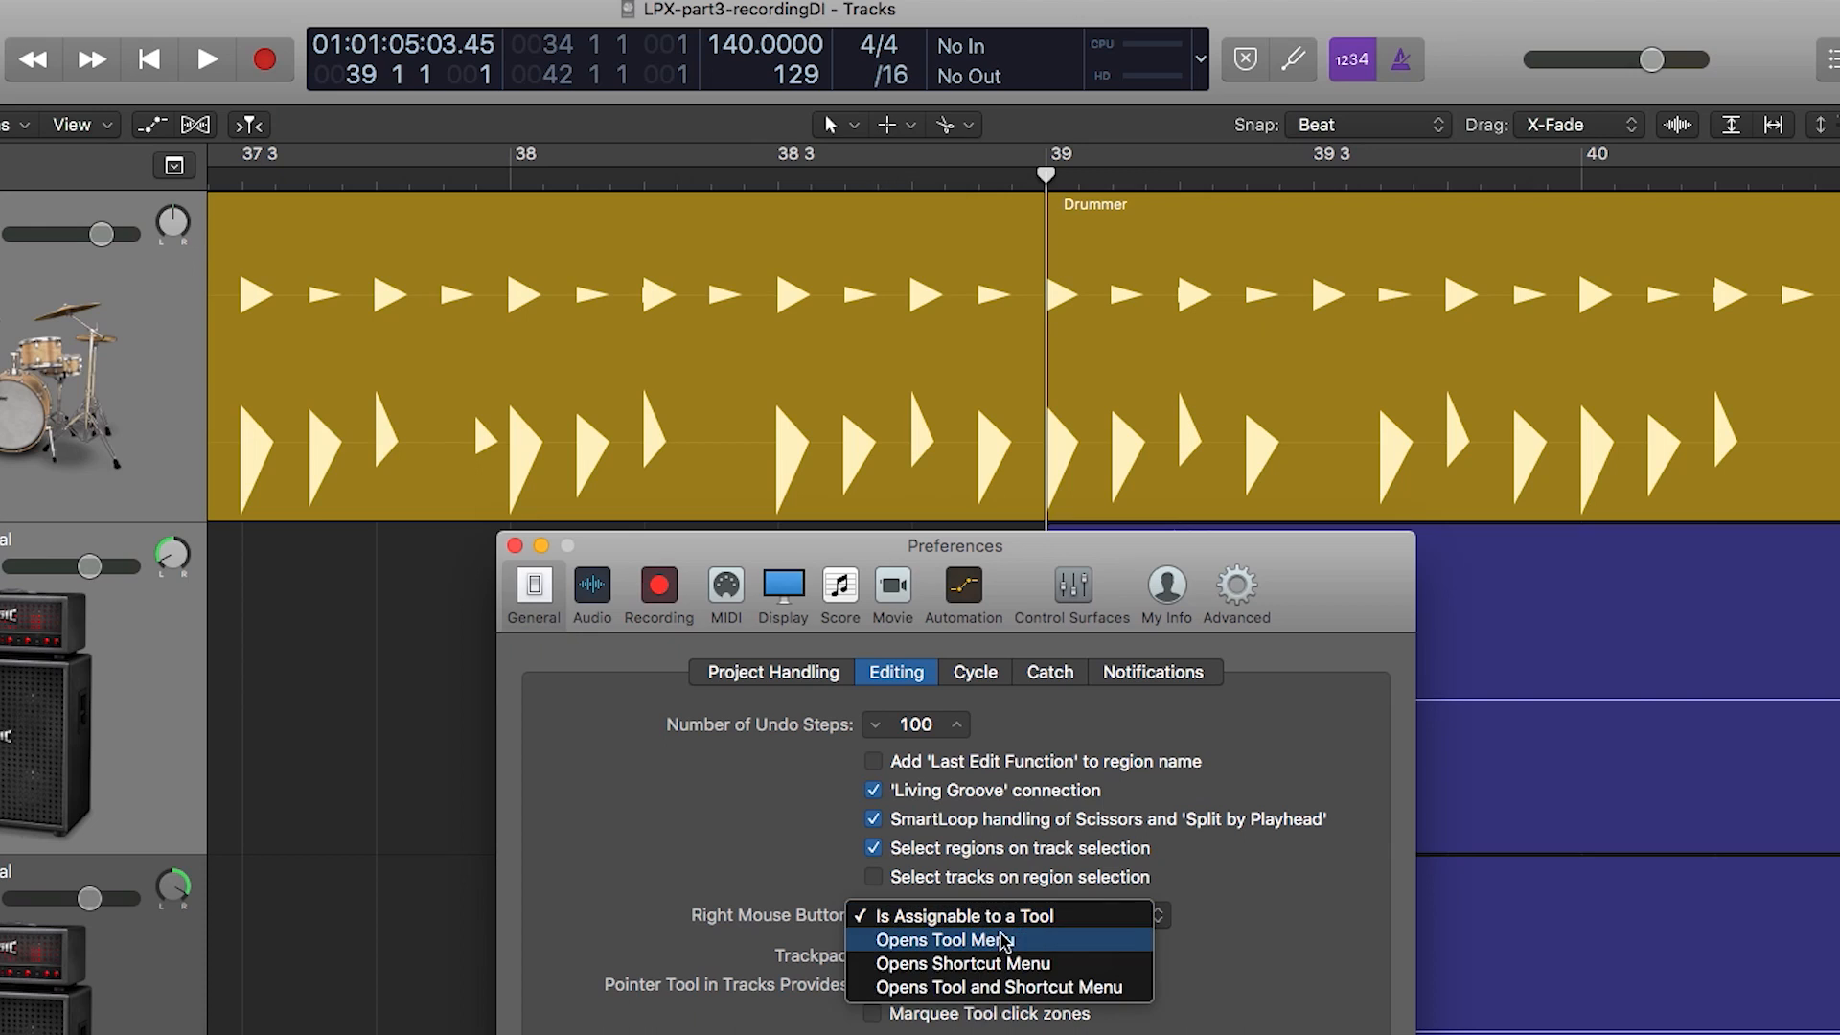
pyautogui.click(947, 959)
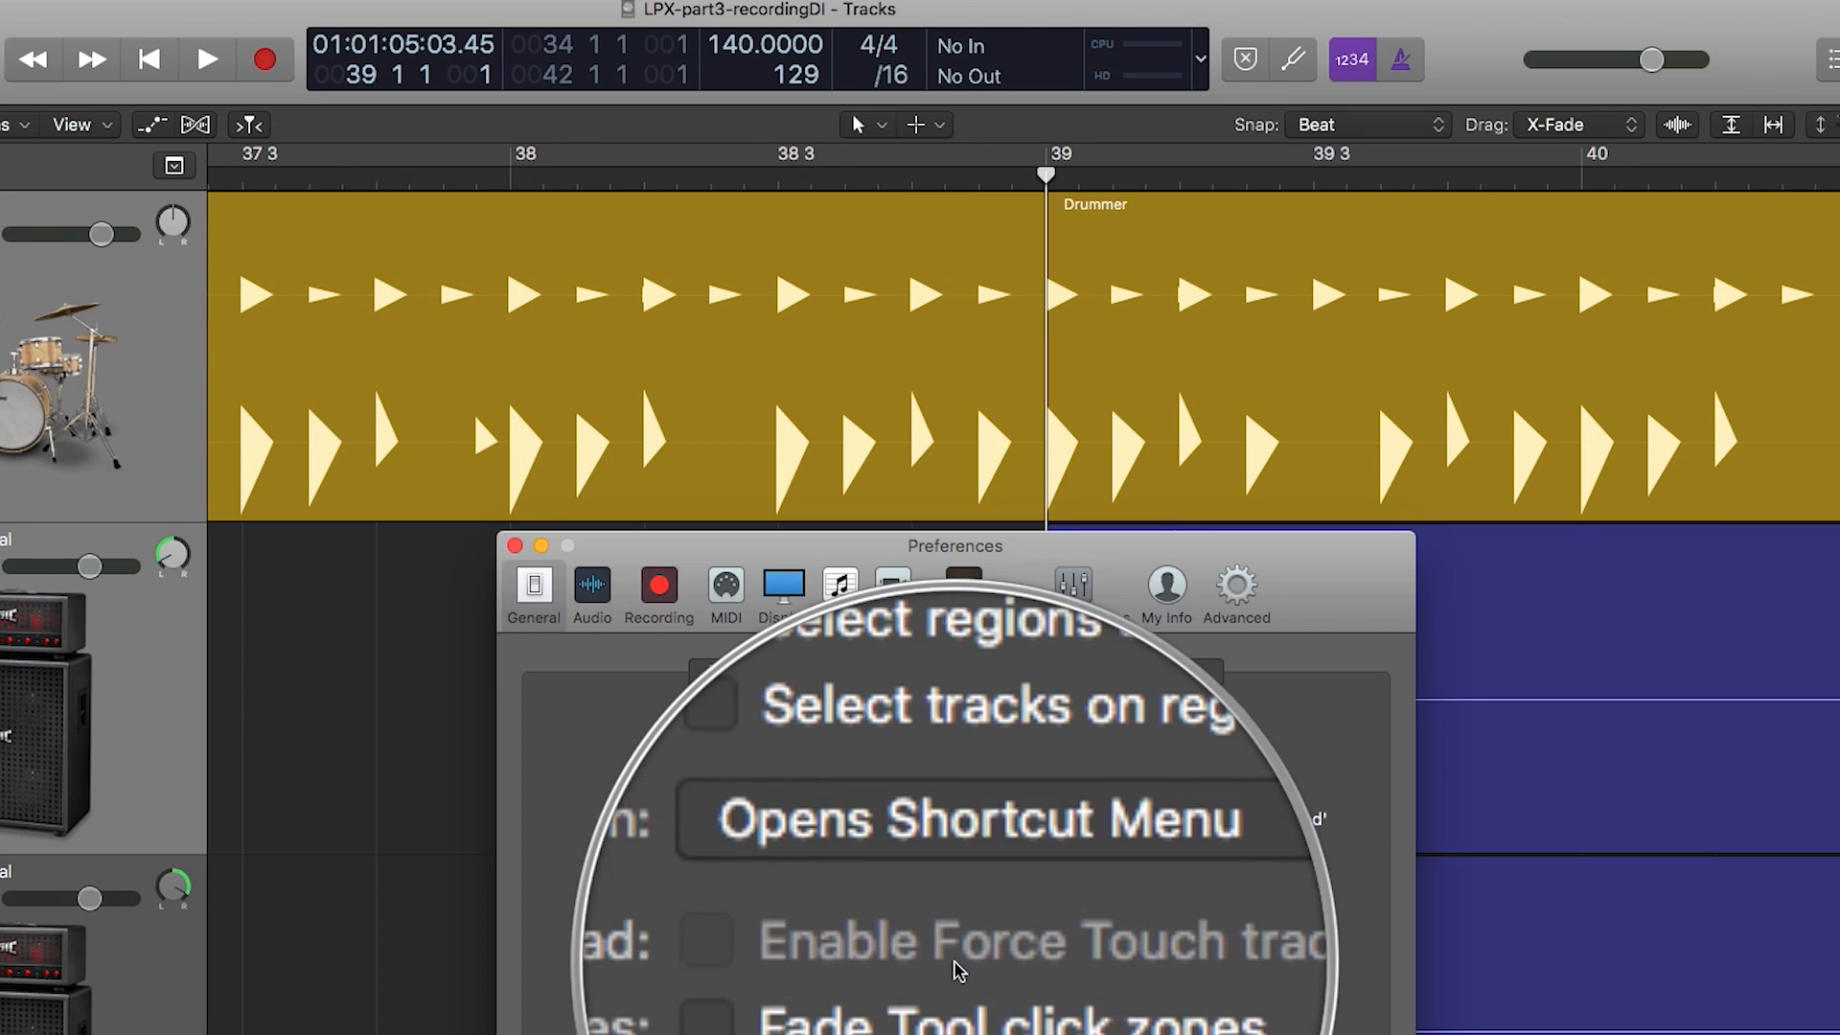
pyautogui.click(514, 545)
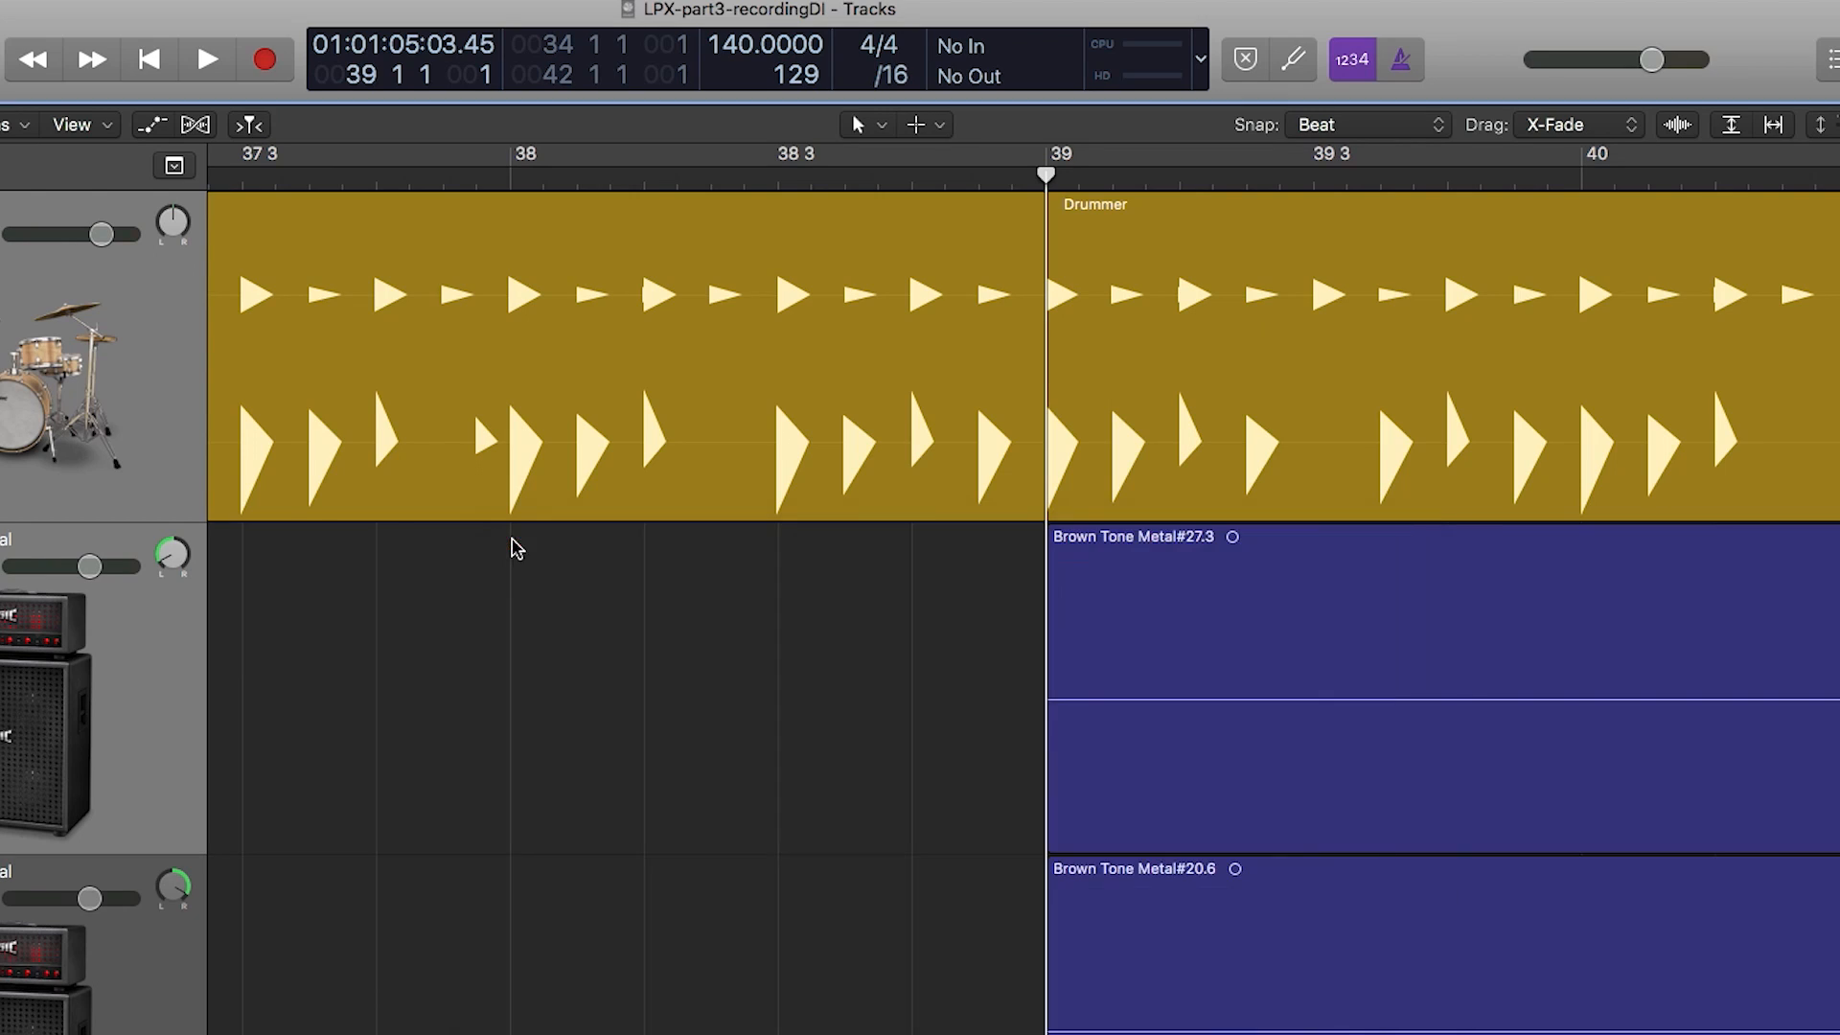
# Step: Examine the shortcut menu commands available in the empty area of the guitar track
pyautogui.rightClick(606, 711)
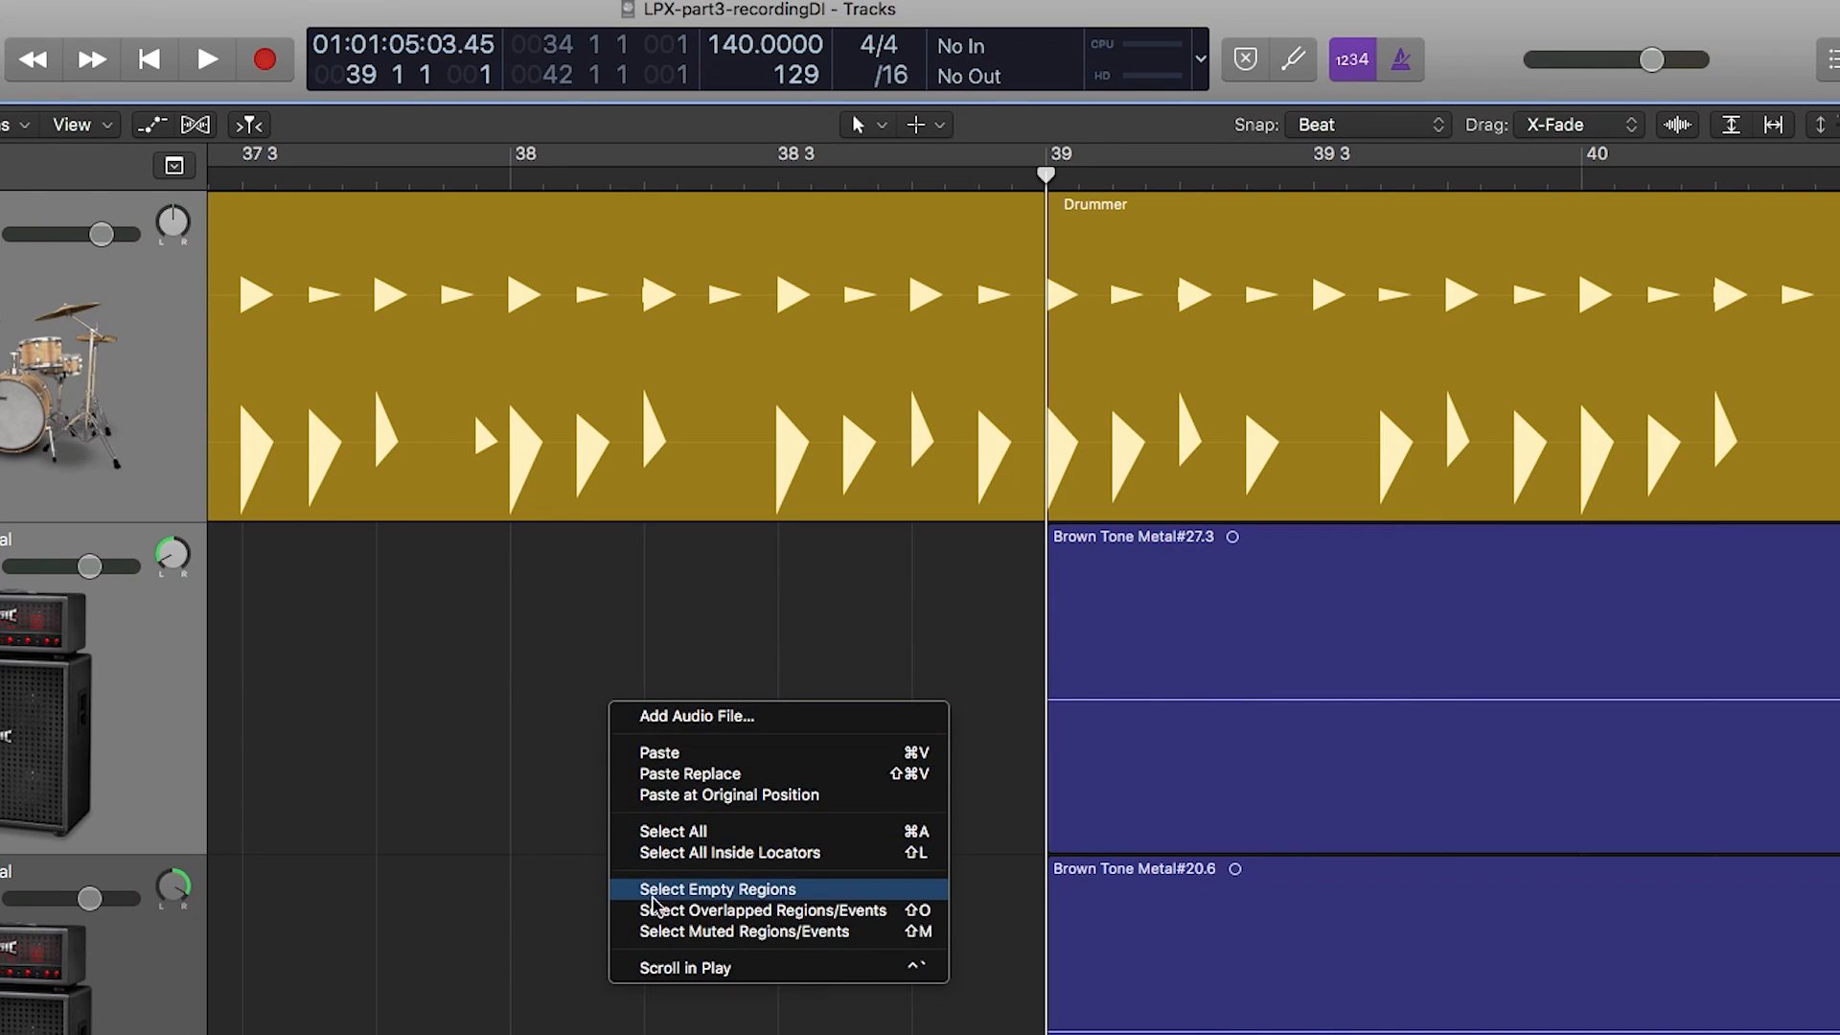
pyautogui.click(492, 864)
pyautogui.rightClick(566, 766)
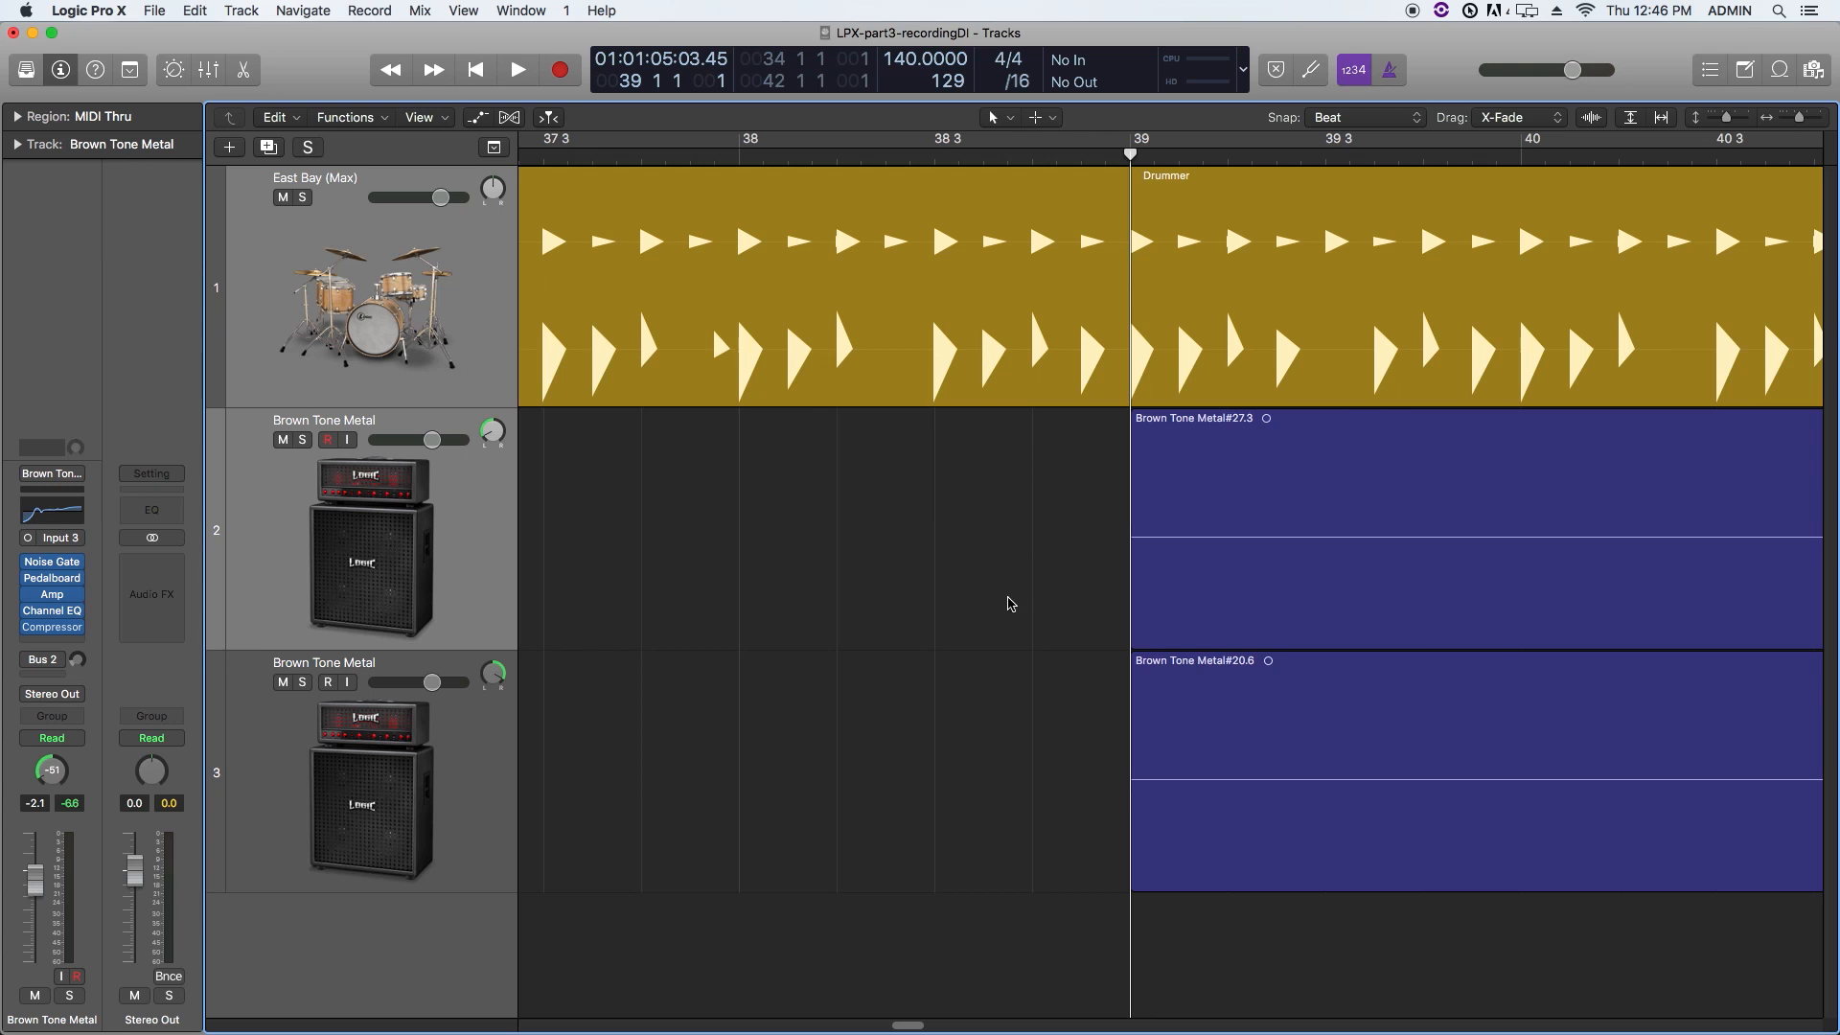
# Step: Select the Brown Tone Metal#27.3 and Brown Tone Metal#20.6 regions and trim both starts to bar 42, removing the silence
pyautogui.press('super+Left')
pyautogui.press('super+Left')
pyautogui.press('super+Left')
pyautogui.press('super+Left')
pyautogui.press('super+Left')
pyautogui.press('super+Left')
pyautogui.press('super+Left')
pyautogui.press('super+Left')
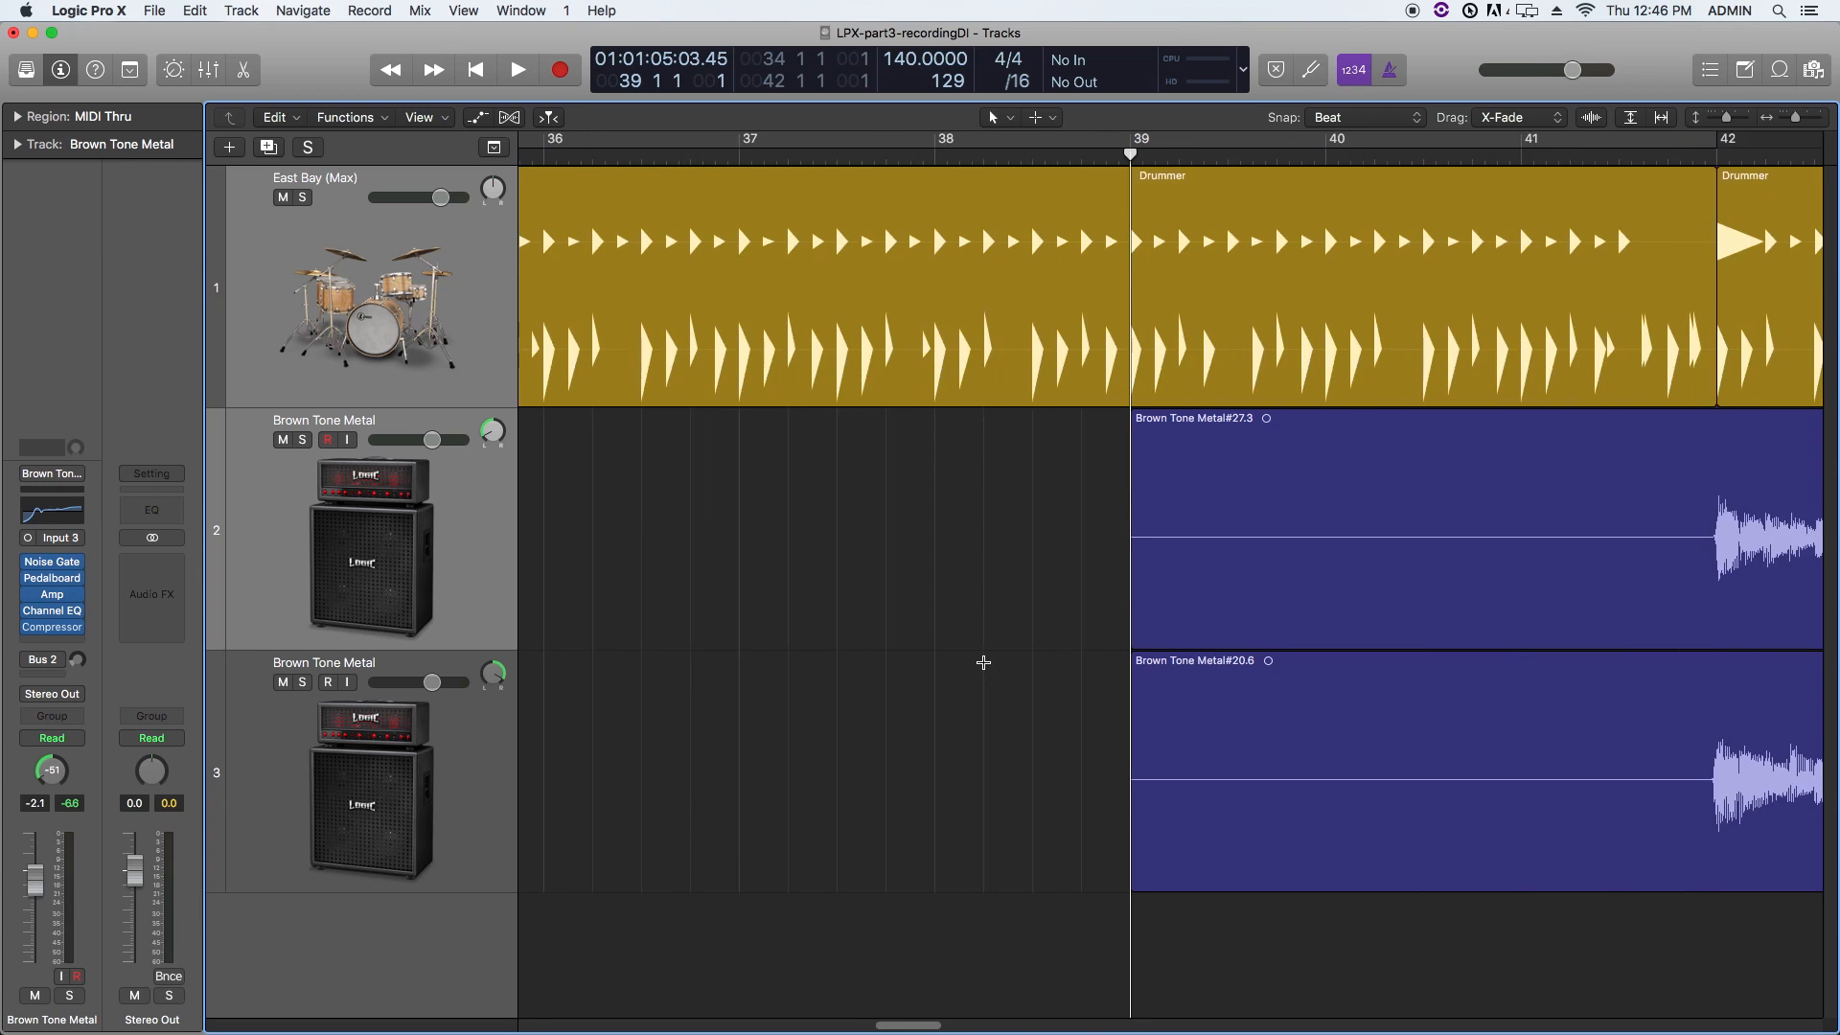
pyautogui.moveTo(1189, 543)
pyautogui.mouseDown()
pyautogui.moveTo(1349, 537)
pyautogui.moveTo(1195, 528)
pyautogui.mouseUp()
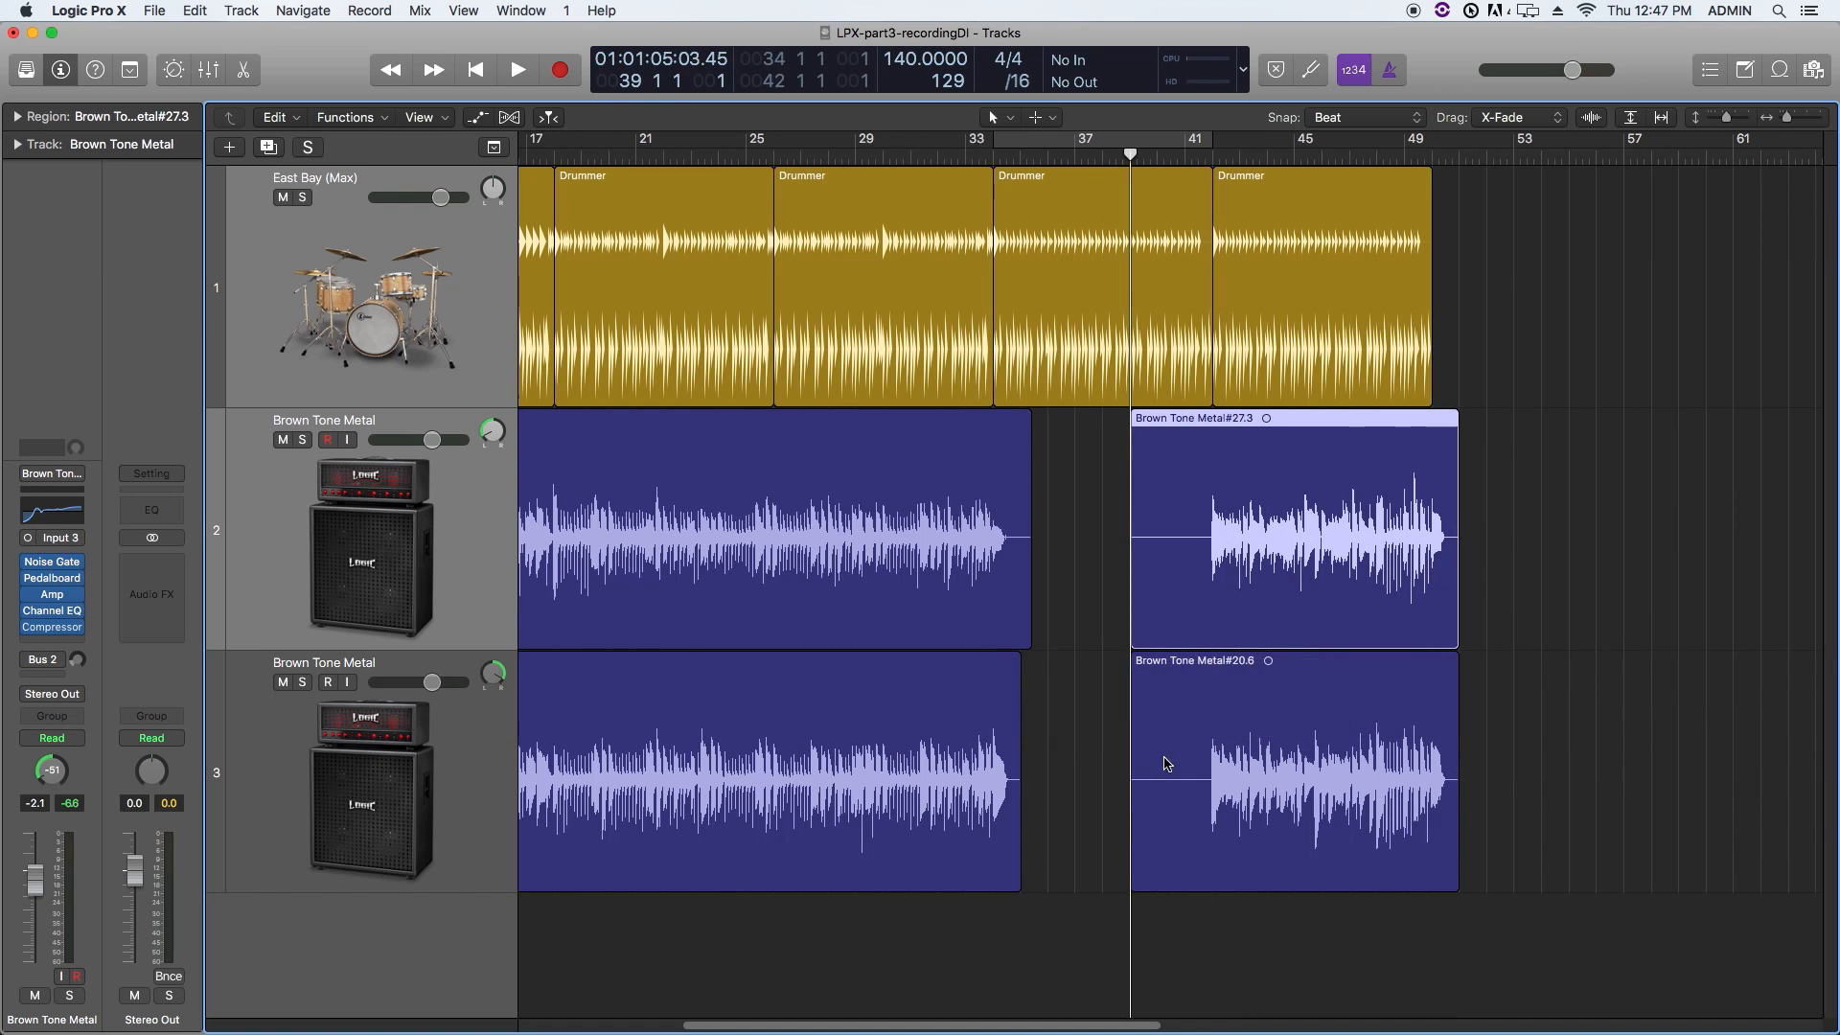
pyautogui.press('super+Right')
pyautogui.press('super+Right')
pyautogui.press('super+Right')
pyautogui.press('super+Right')
pyautogui.press('super+Right')
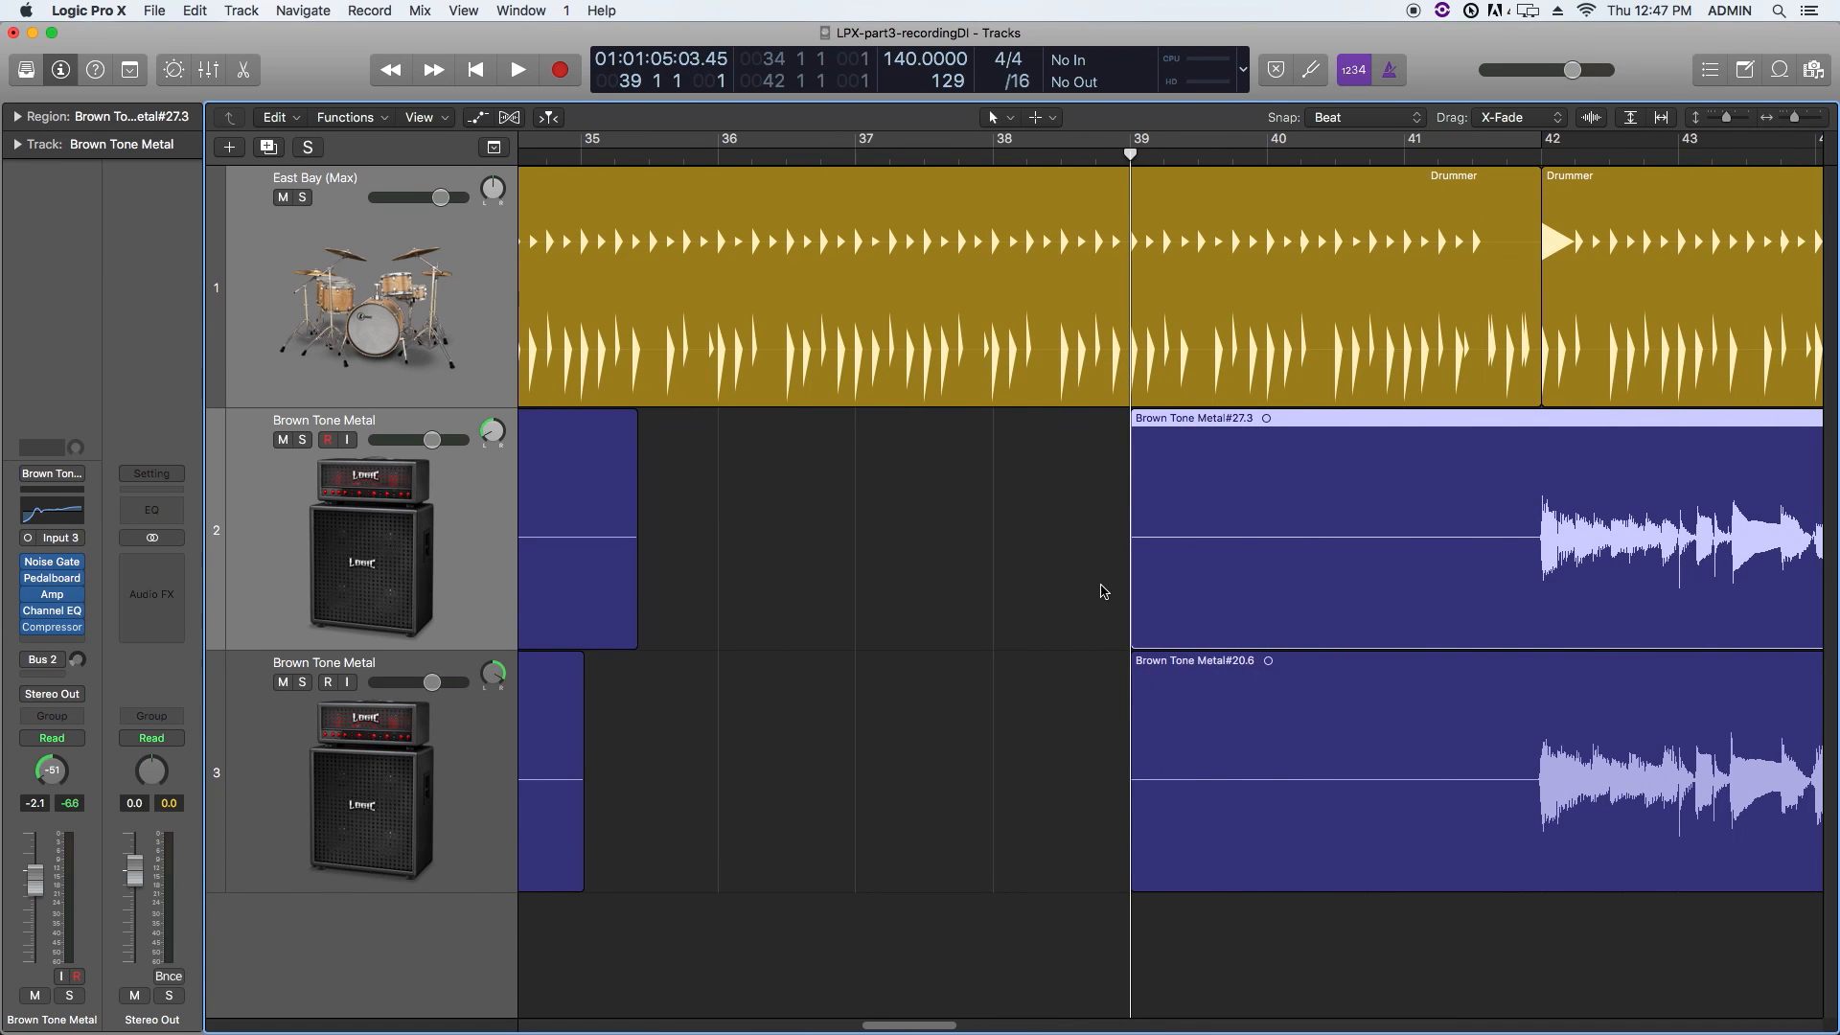
pyautogui.hscroll(2, 1102, 591)
pyautogui.moveTo(980, 595); pyautogui.dragTo(1088, 795)
pyautogui.moveTo(1068, 887); pyautogui.dragTo(1477, 898)
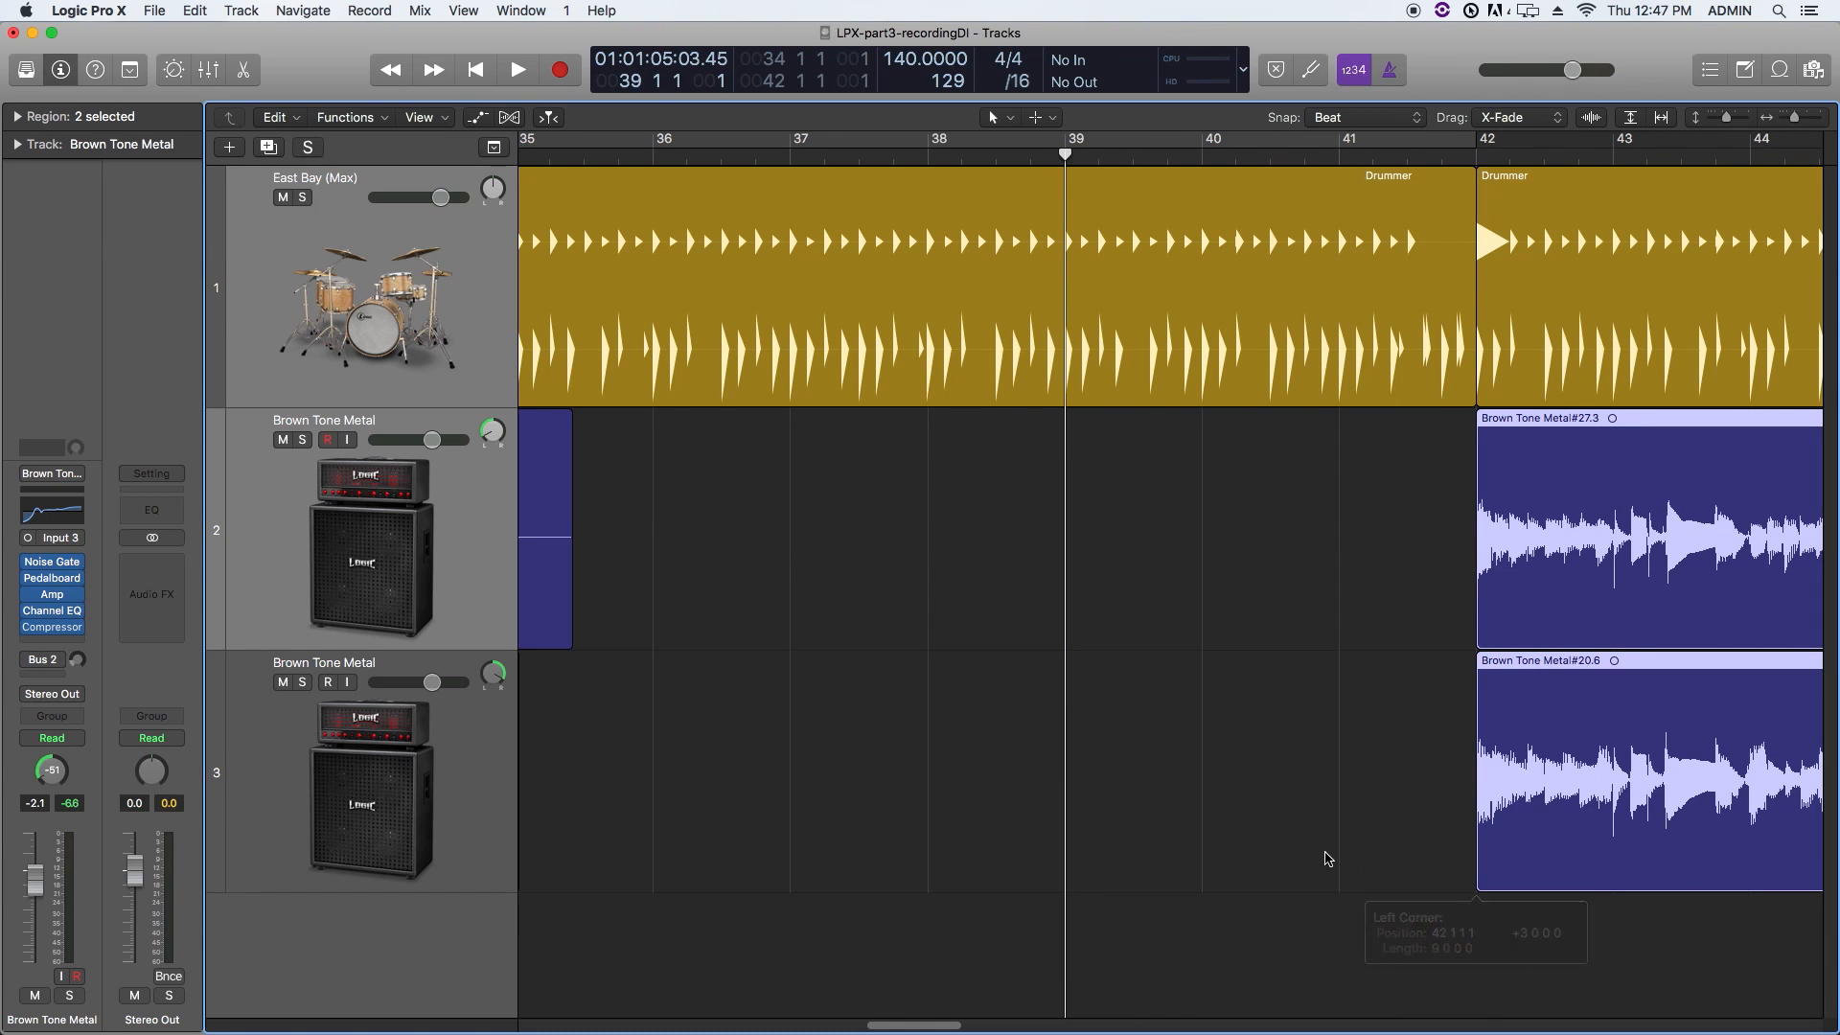
# Step: Place the playhead at bar 50, where the last Drummer region ends
pyautogui.press('super+Left')
pyautogui.press('super+Left')
pyautogui.press('super+Left')
pyautogui.press('super+Left')
pyautogui.press('super+Left')
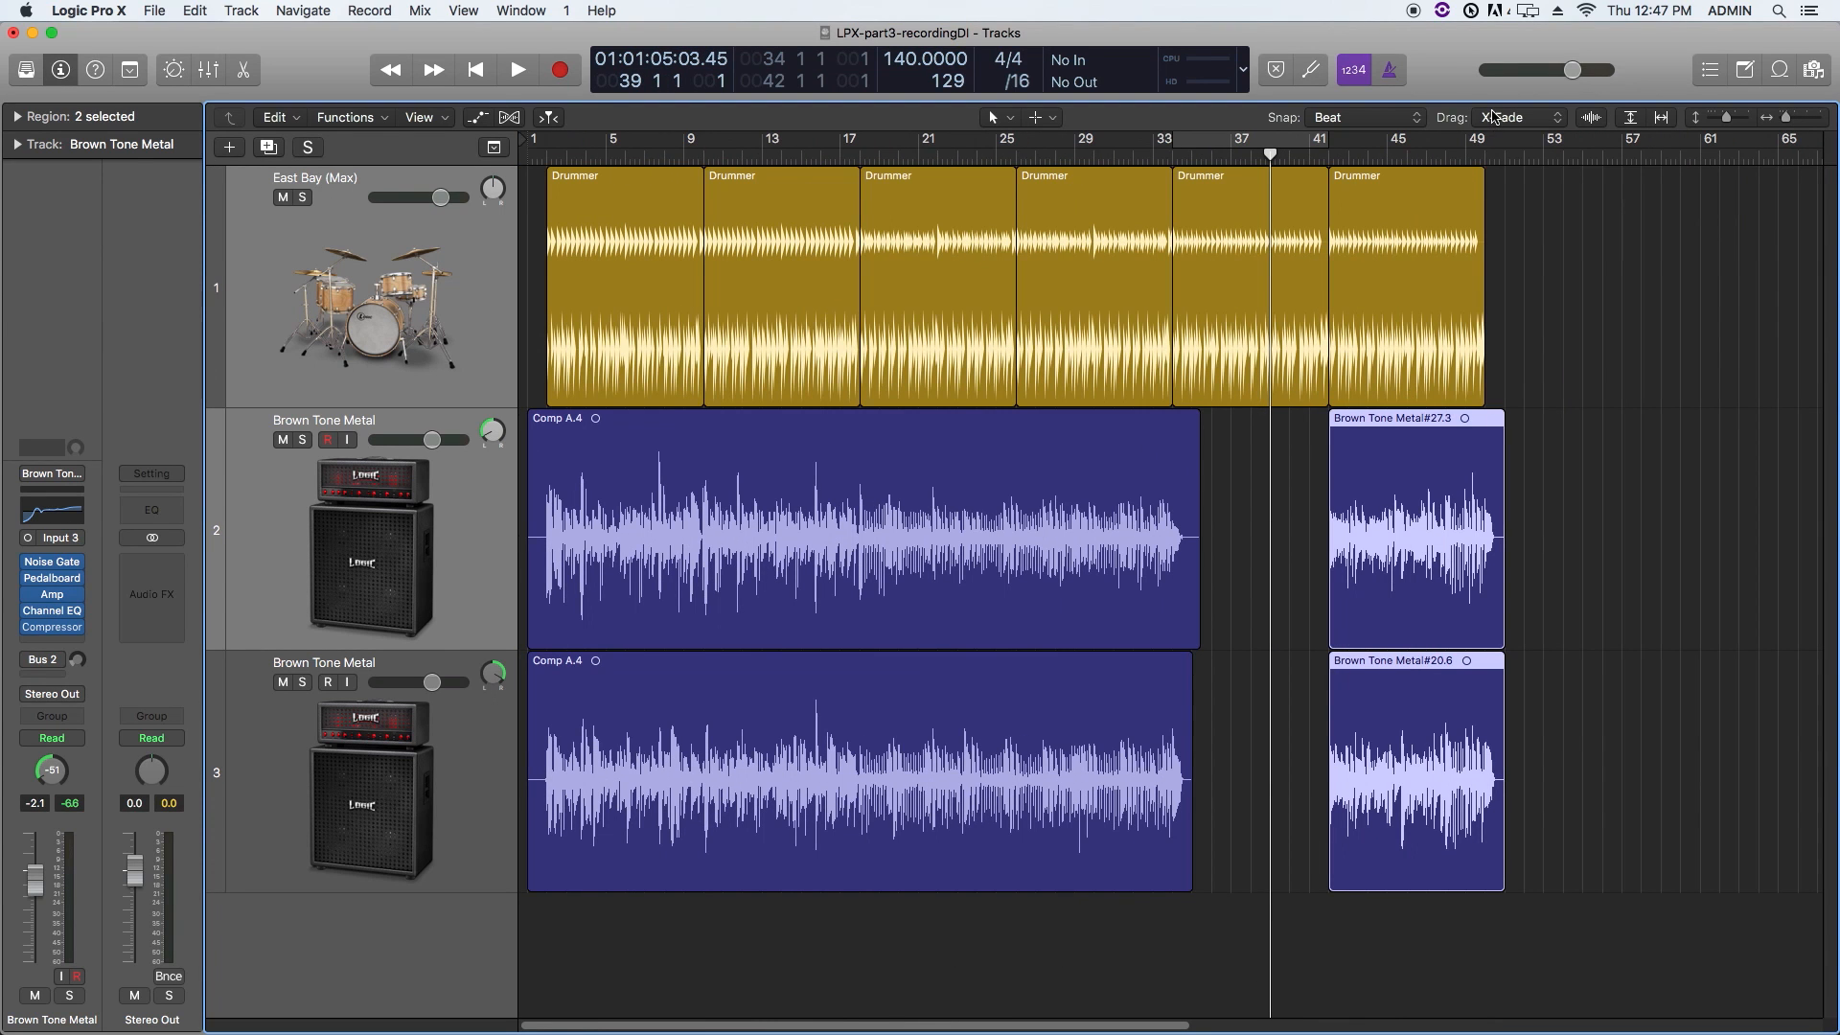
pyautogui.click(1485, 156)
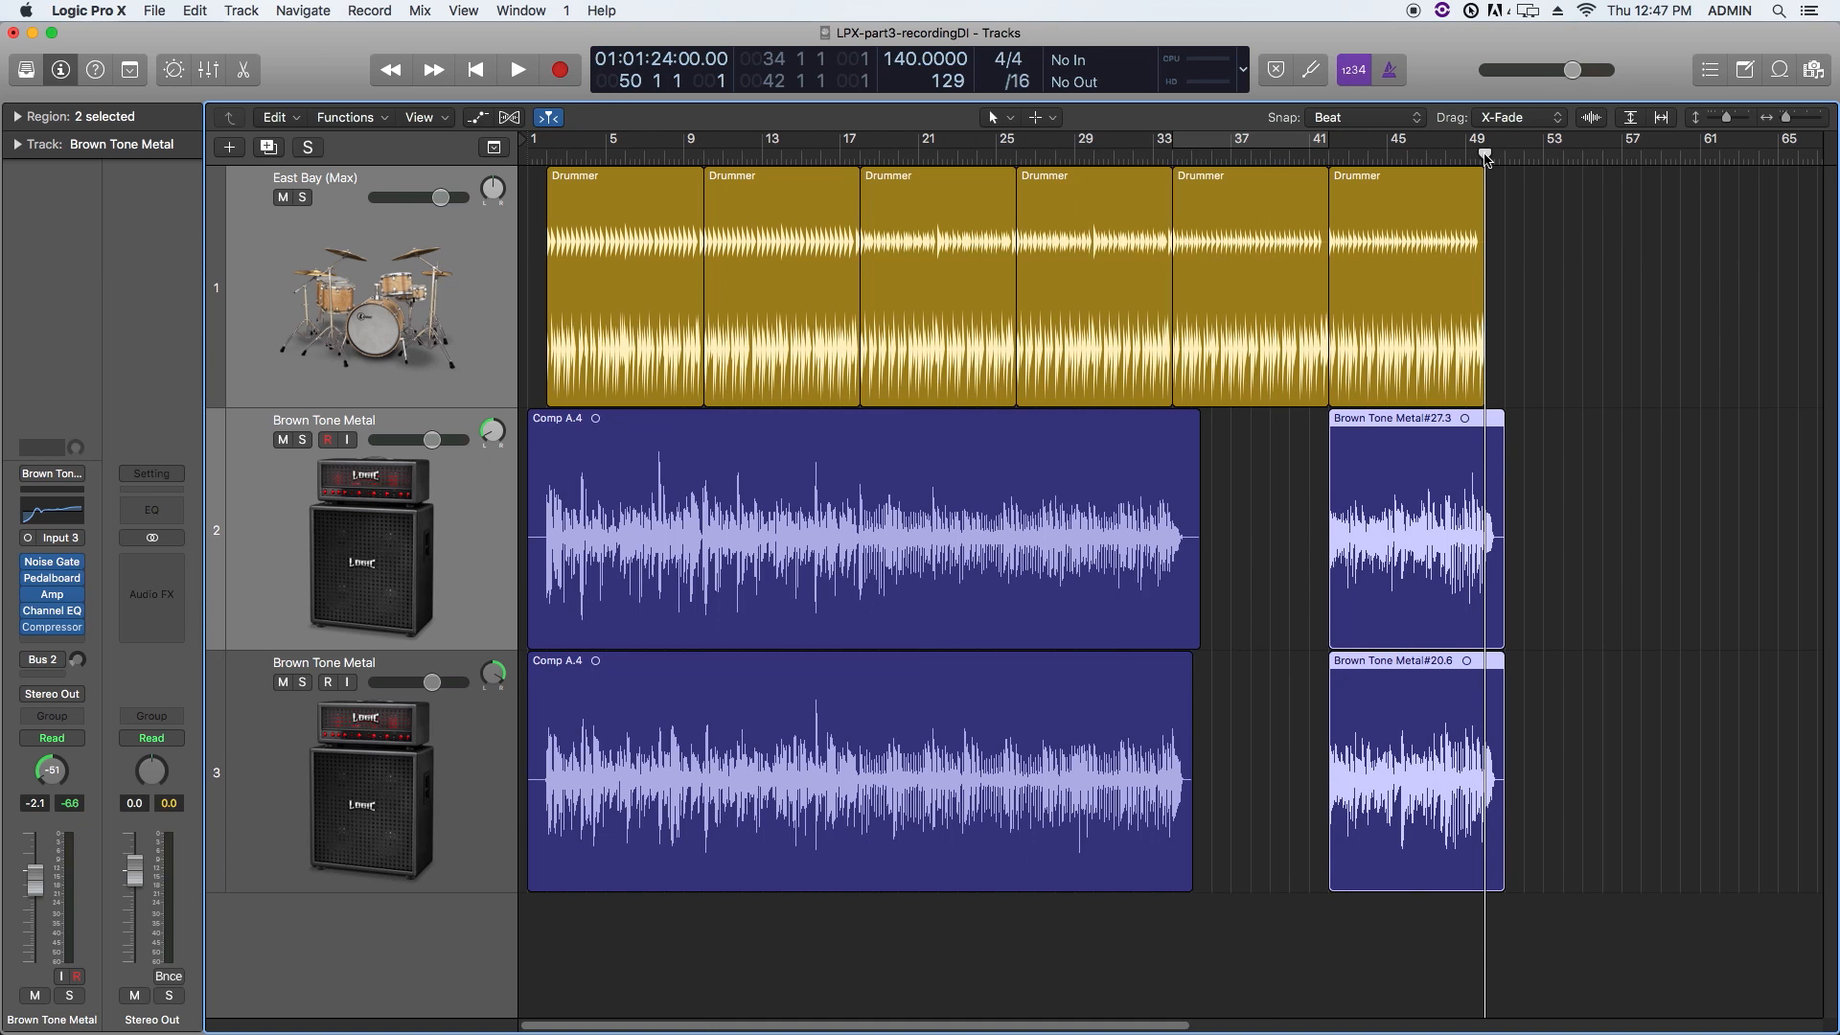
pyautogui.press('super+Right')
pyautogui.press('super+Right')
pyautogui.press('super+Right')
pyautogui.press('super+Right')
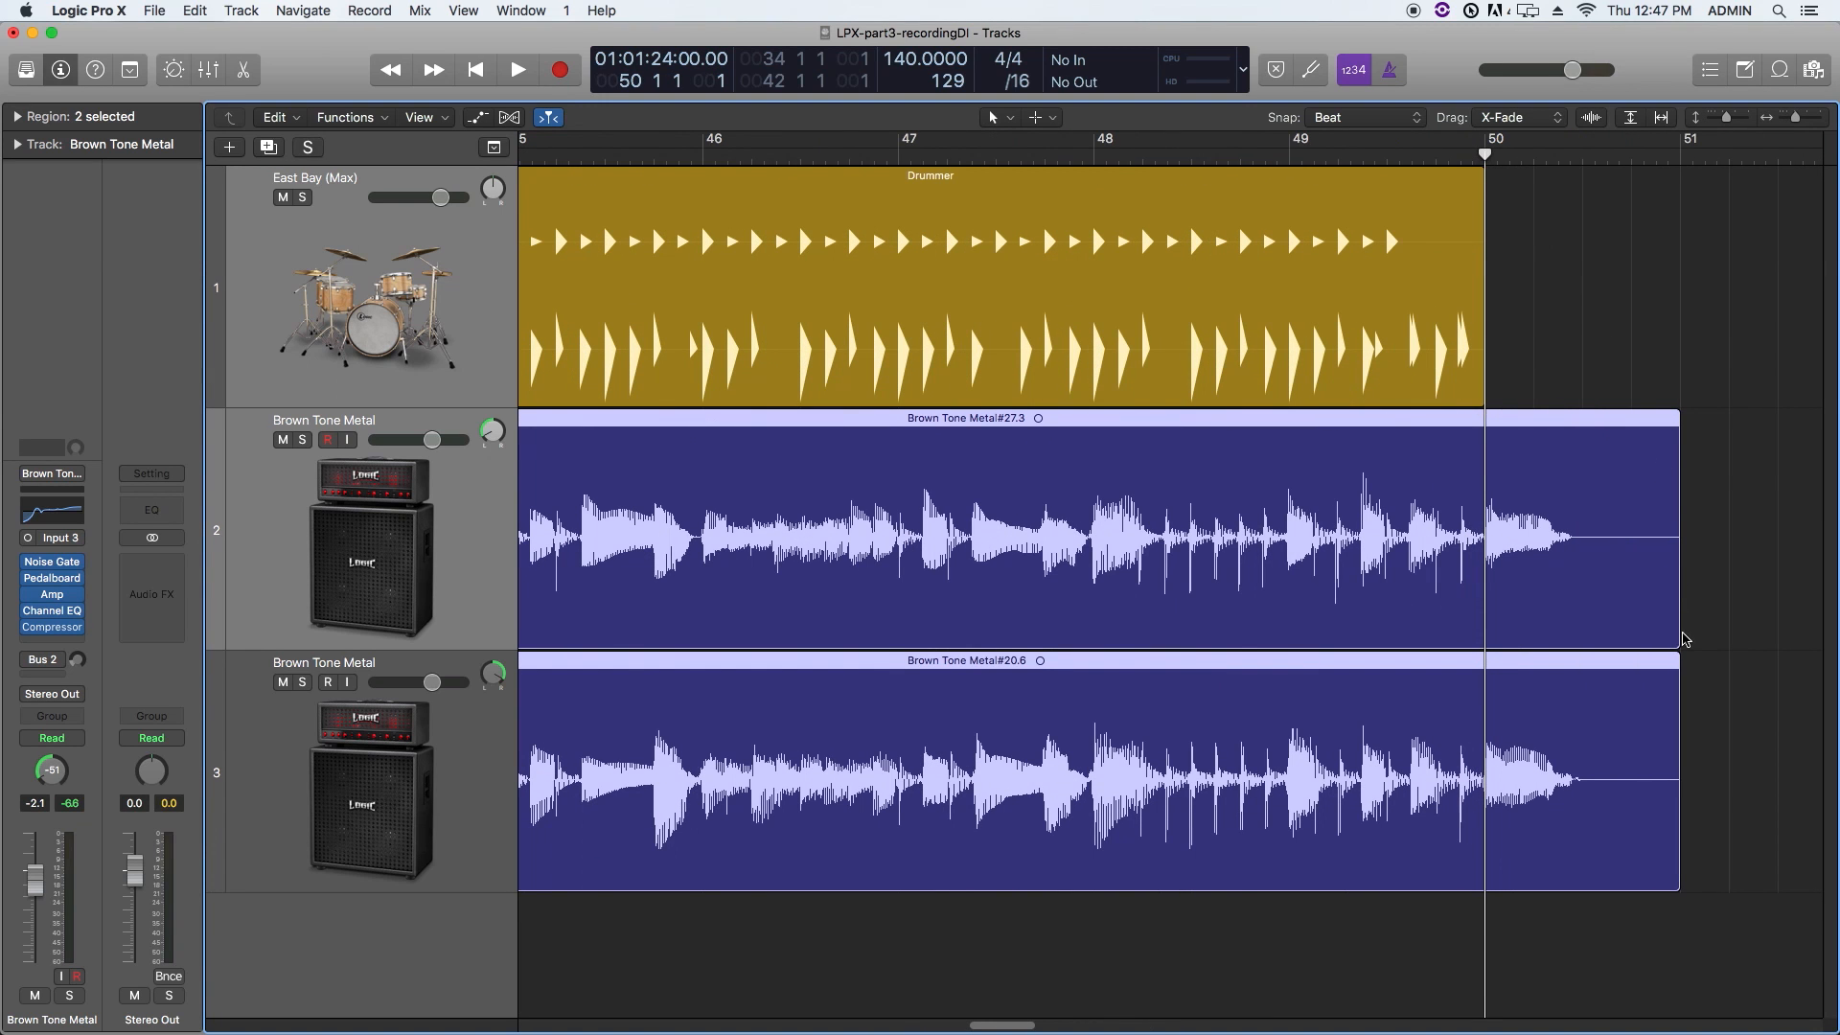
# Step: Trim the ends of the selected Brown Tone Metal#27.3 and Brown Tone Metal#20.6 regions to the playhead at bar 50
pyautogui.moveTo(1677, 625); pyautogui.dragTo(1484, 628)
pyautogui.click(1577, 684)
pyautogui.press('super+Left')
pyautogui.press('super+Left')
pyautogui.press('super+Left')
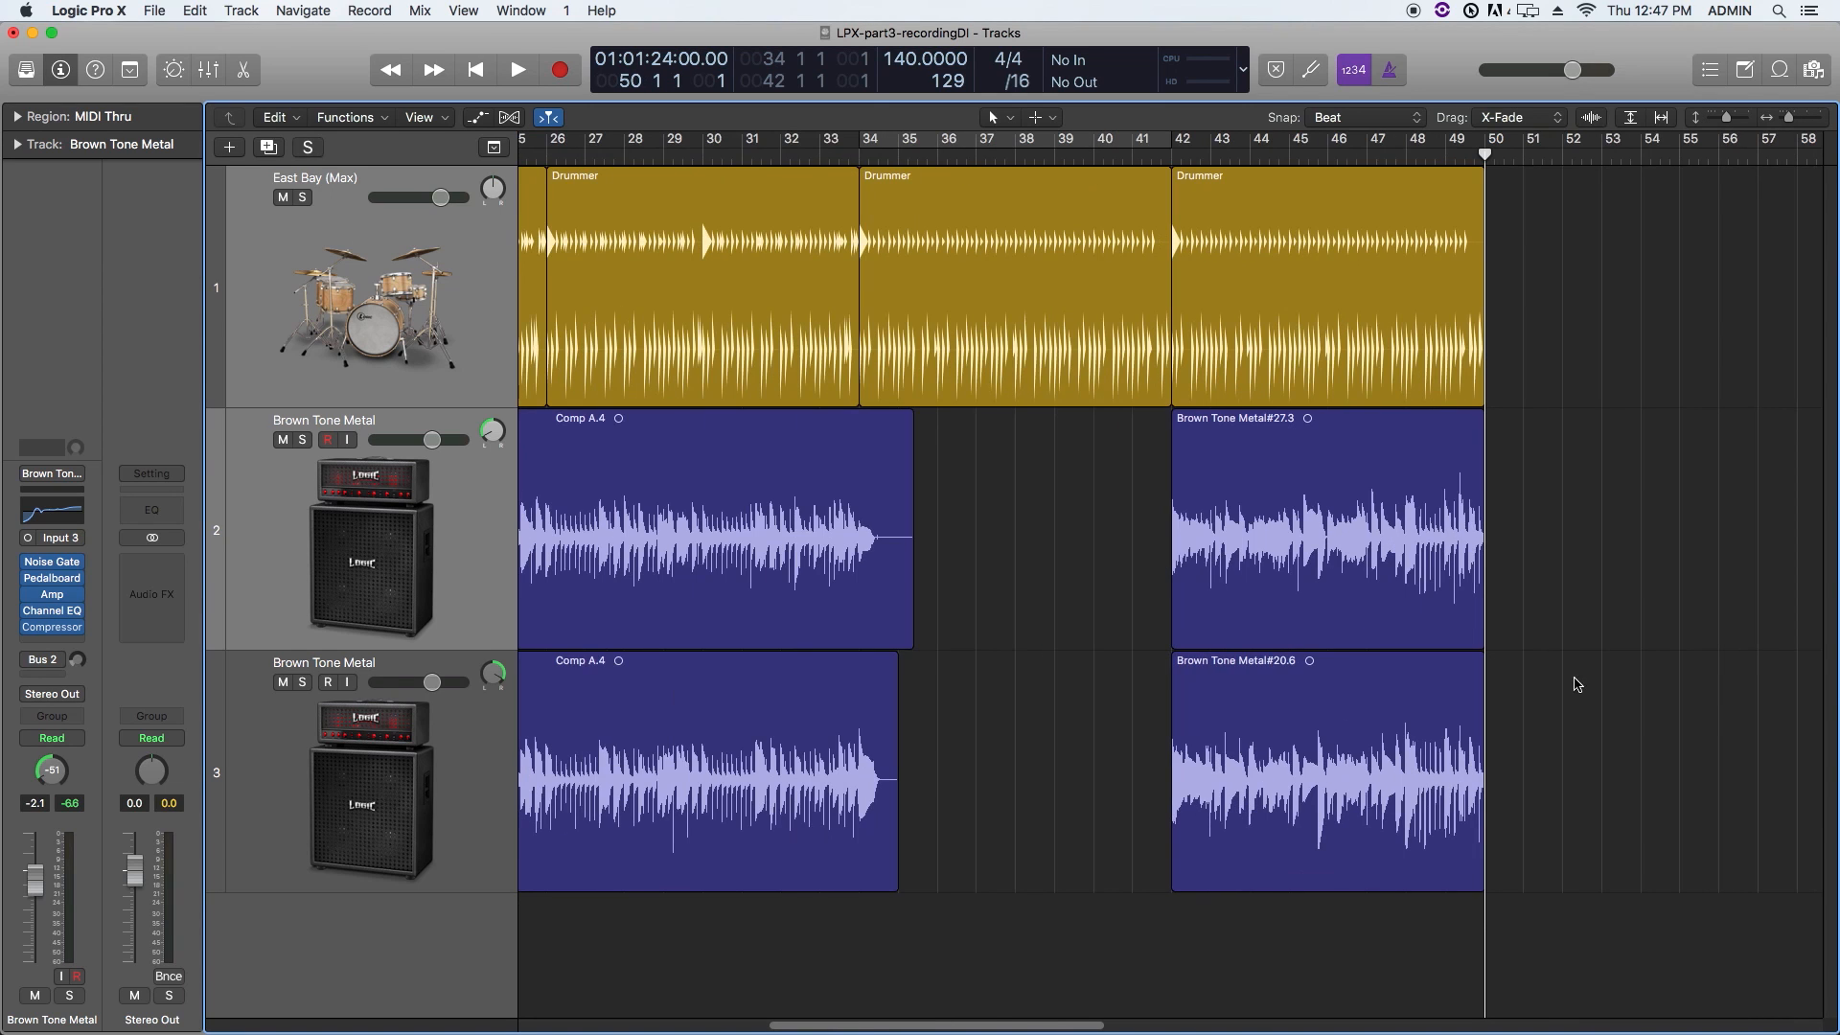
# Step: Try repeating both Brown Tone Metal regions once directly behind the originals at bar 50, and undo the repeat
pyautogui.moveTo(1591, 500); pyautogui.dragTo(1372, 702)
pyautogui.moveTo(1538, 560); pyautogui.dragTo(1345, 716)
pyautogui.press('super+r')
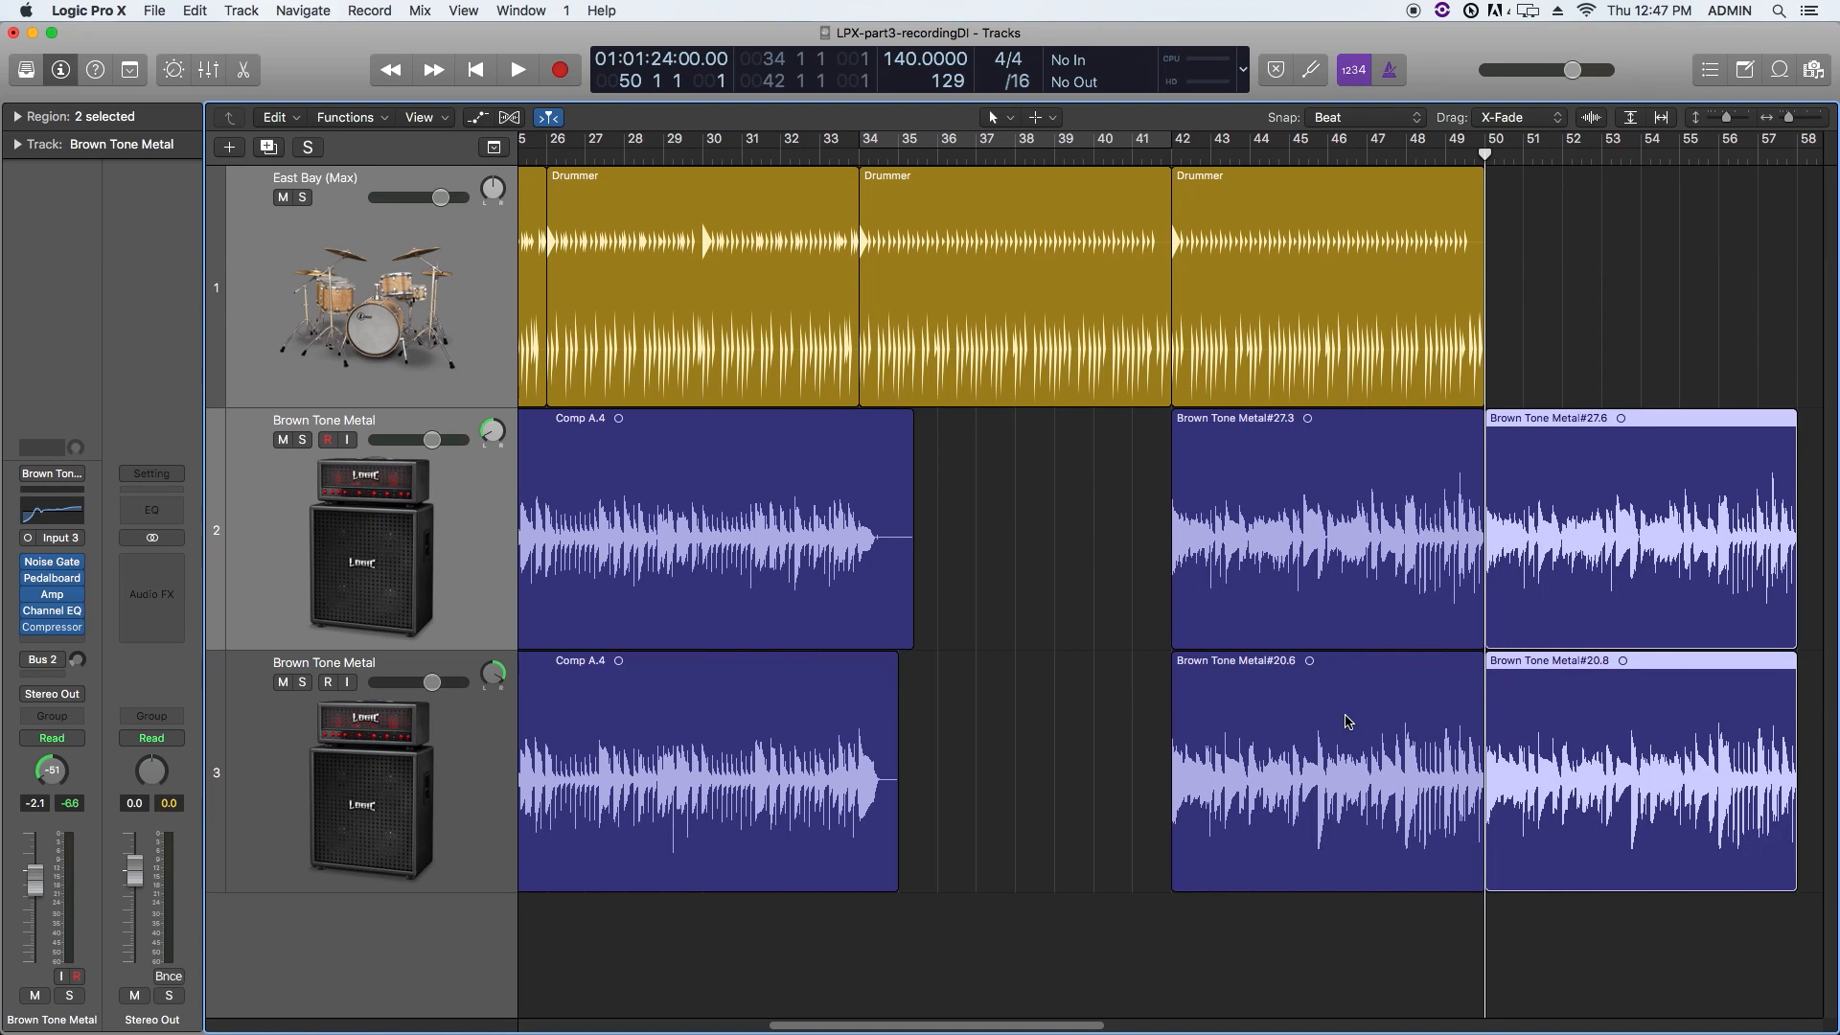
pyautogui.press('super+z')
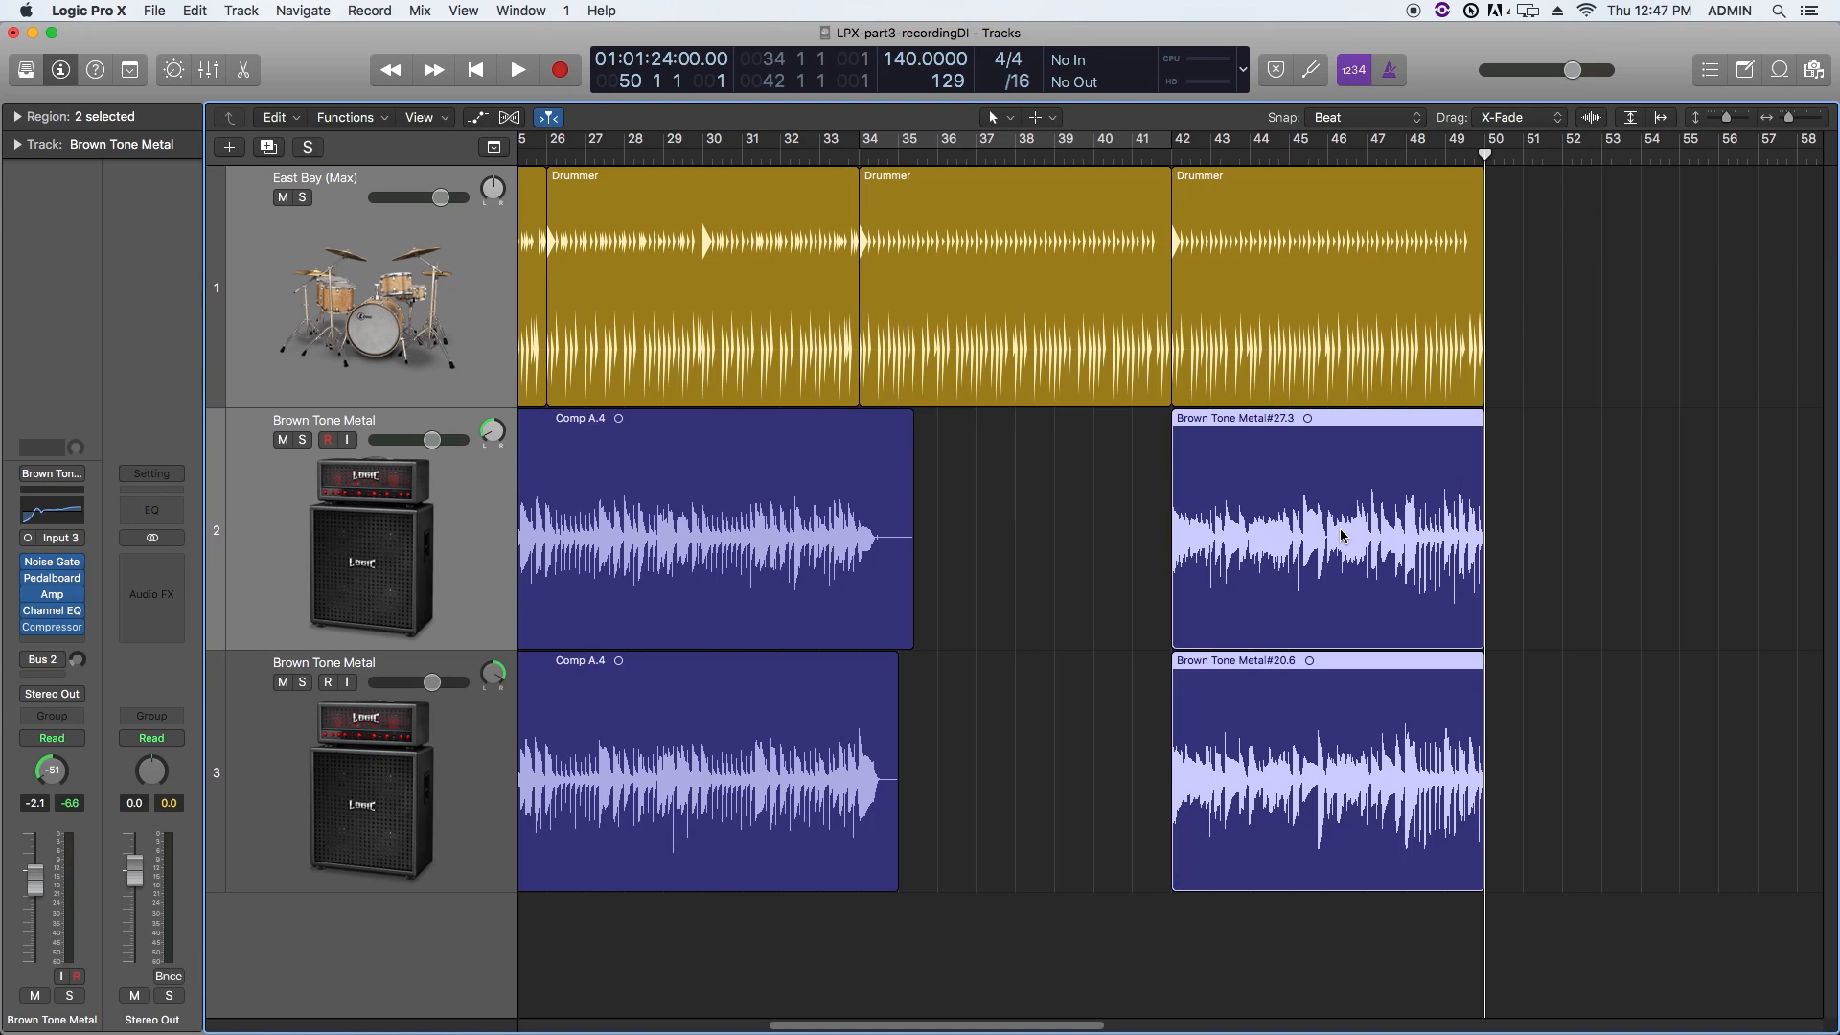
# Step: Try placing copies of both selected Brown Tone Metal regions at bar 50, and undo the copy
pyautogui.moveTo(1318, 540); pyautogui.dragTo(1621, 531)
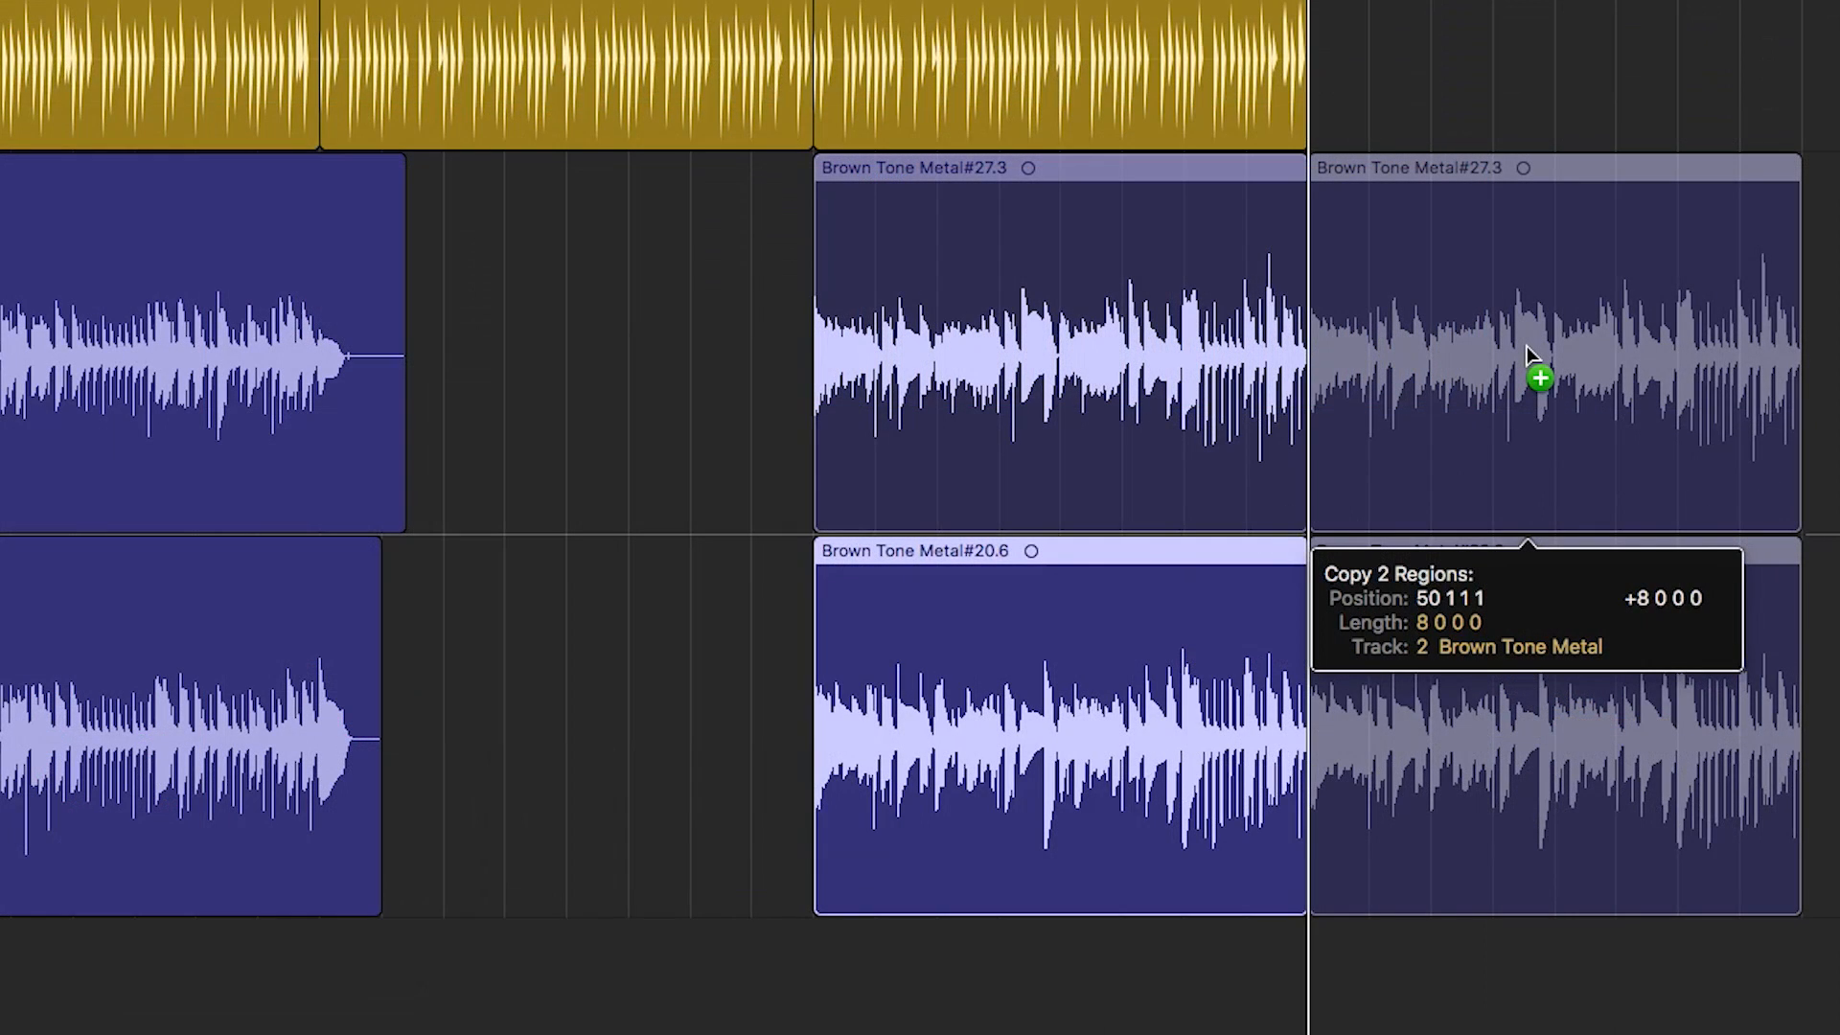
pyautogui.moveTo(1526, 347); pyautogui.dragTo(1528, 348)
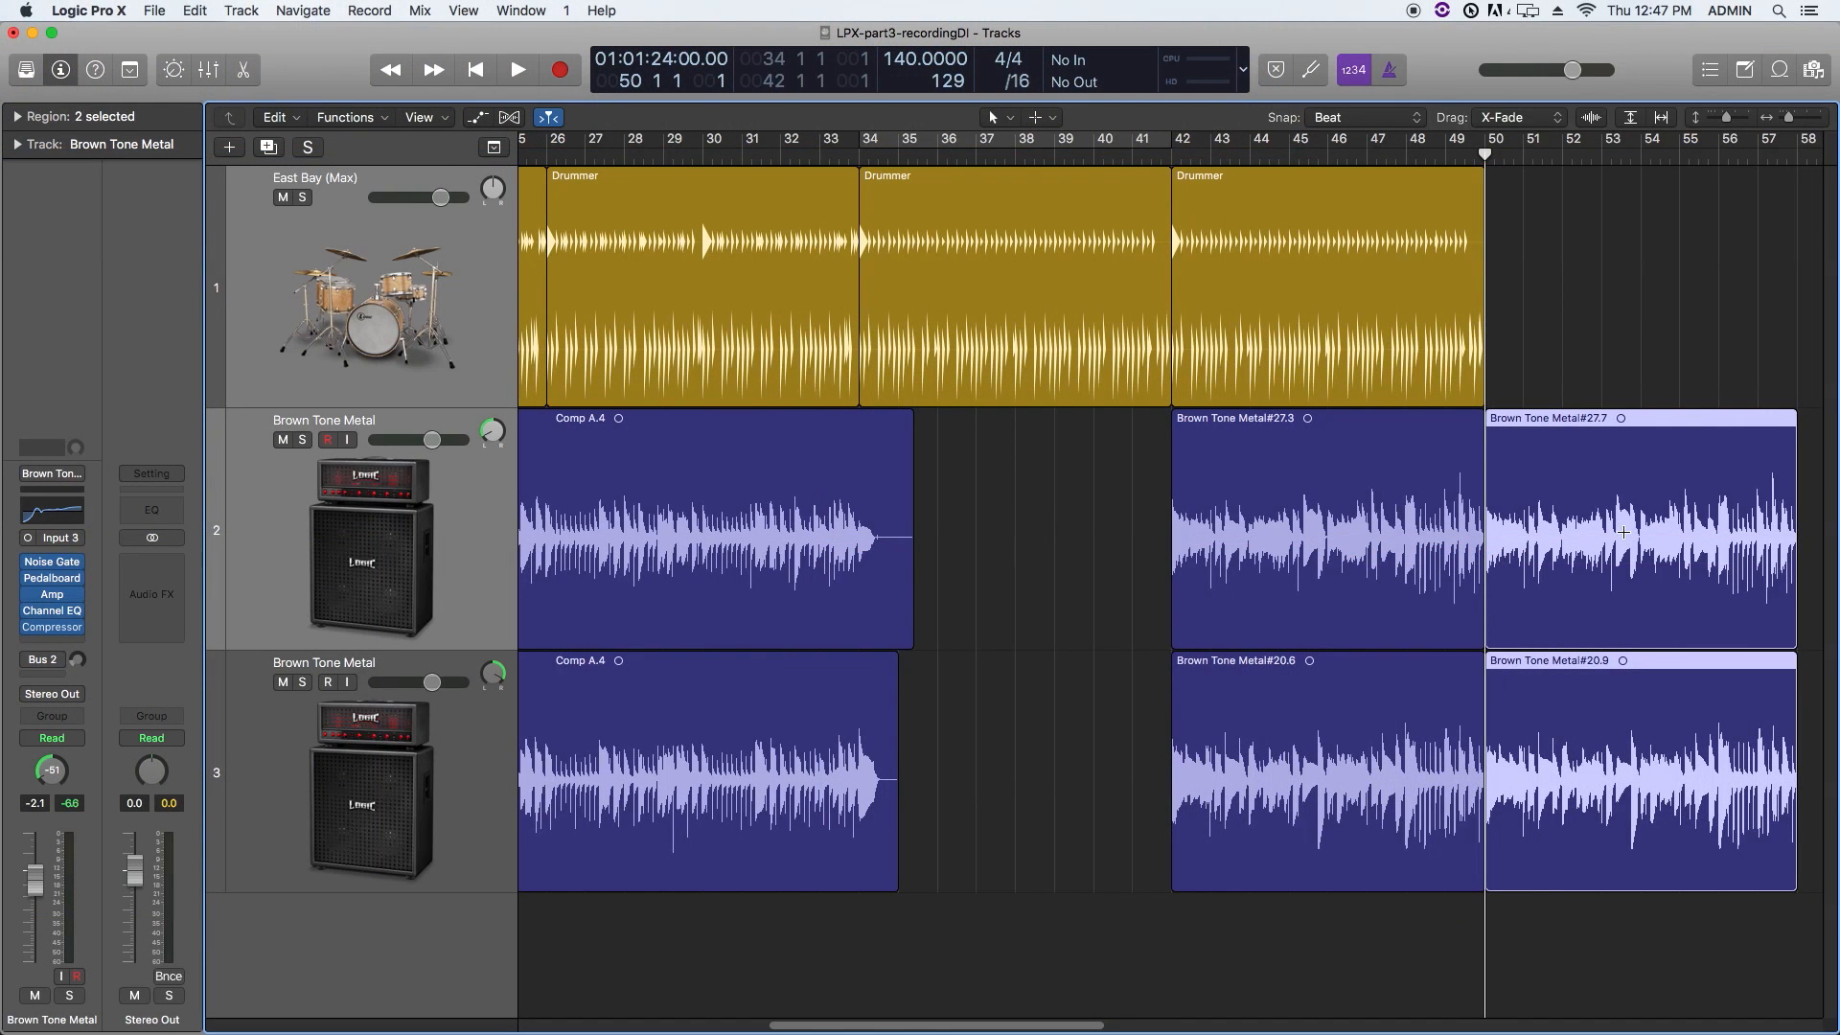
pyautogui.press('super+z')
pyautogui.click(1617, 546)
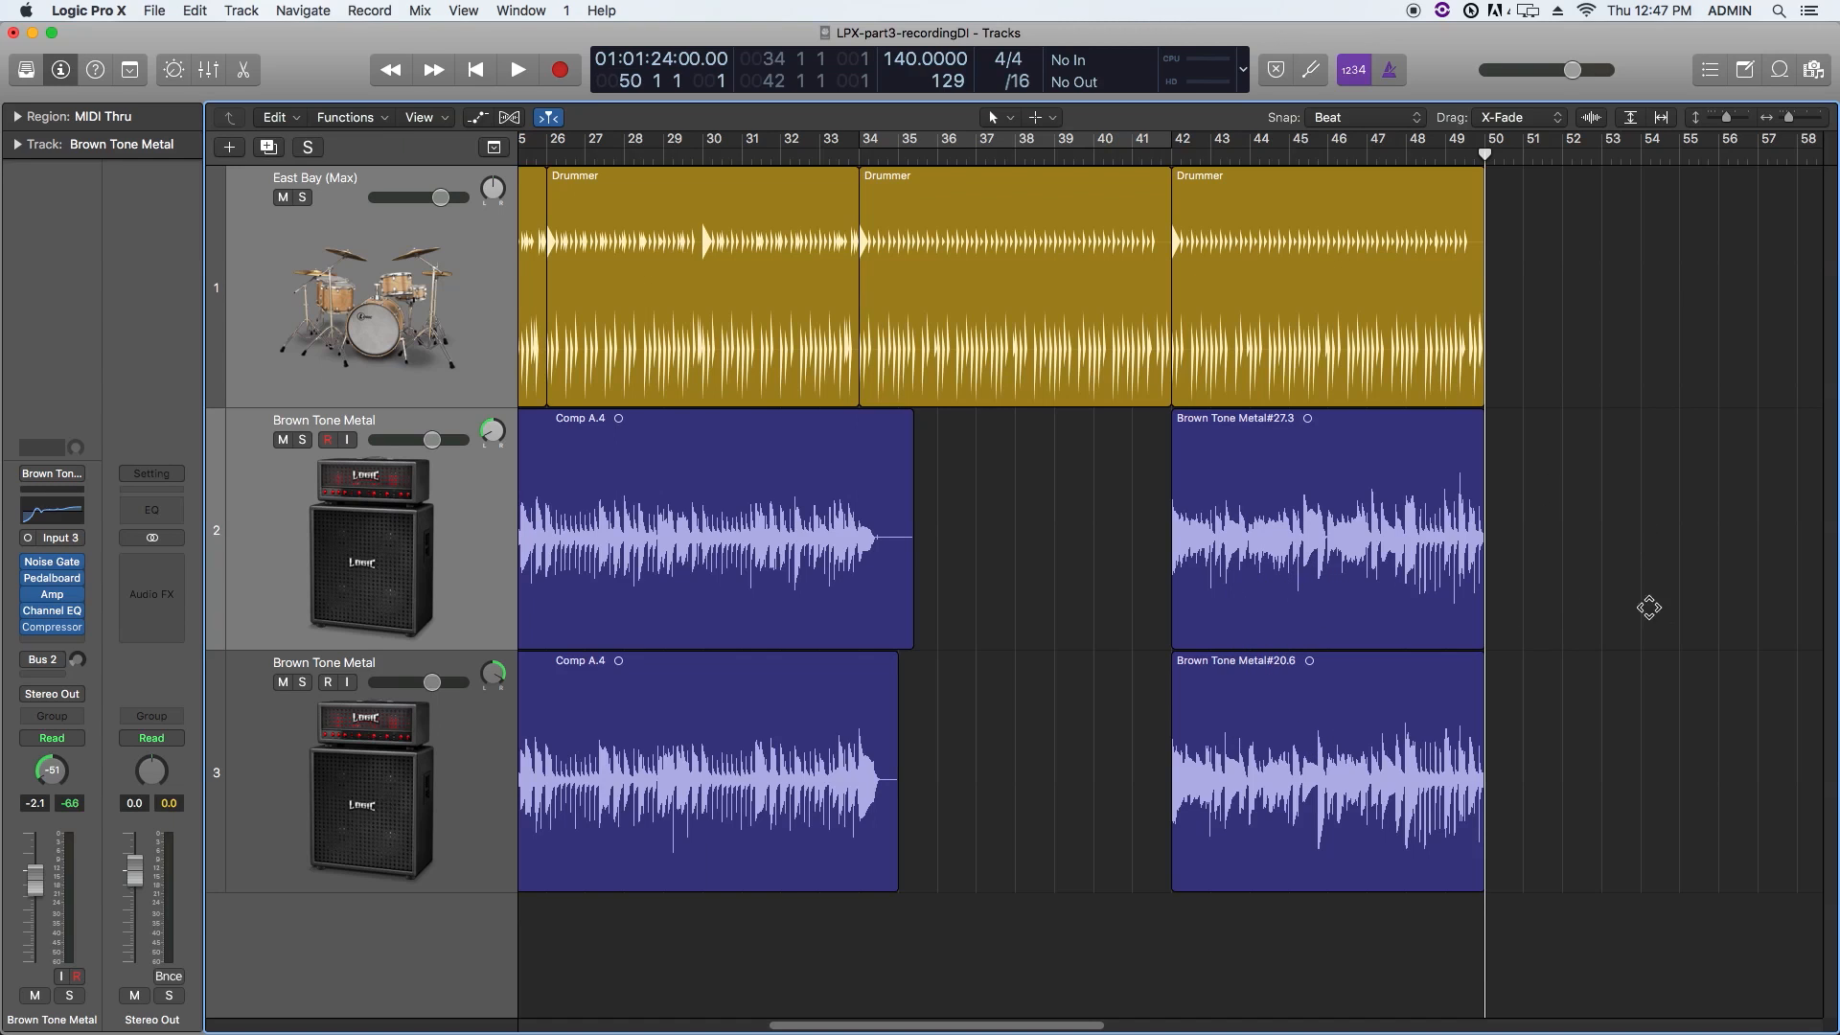
# Step: Examine the Drummer and guitar regions along the timeline, including the gap between the Comp A.4 regions and bar 42
pyautogui.hscroll(5, 1614, 727)
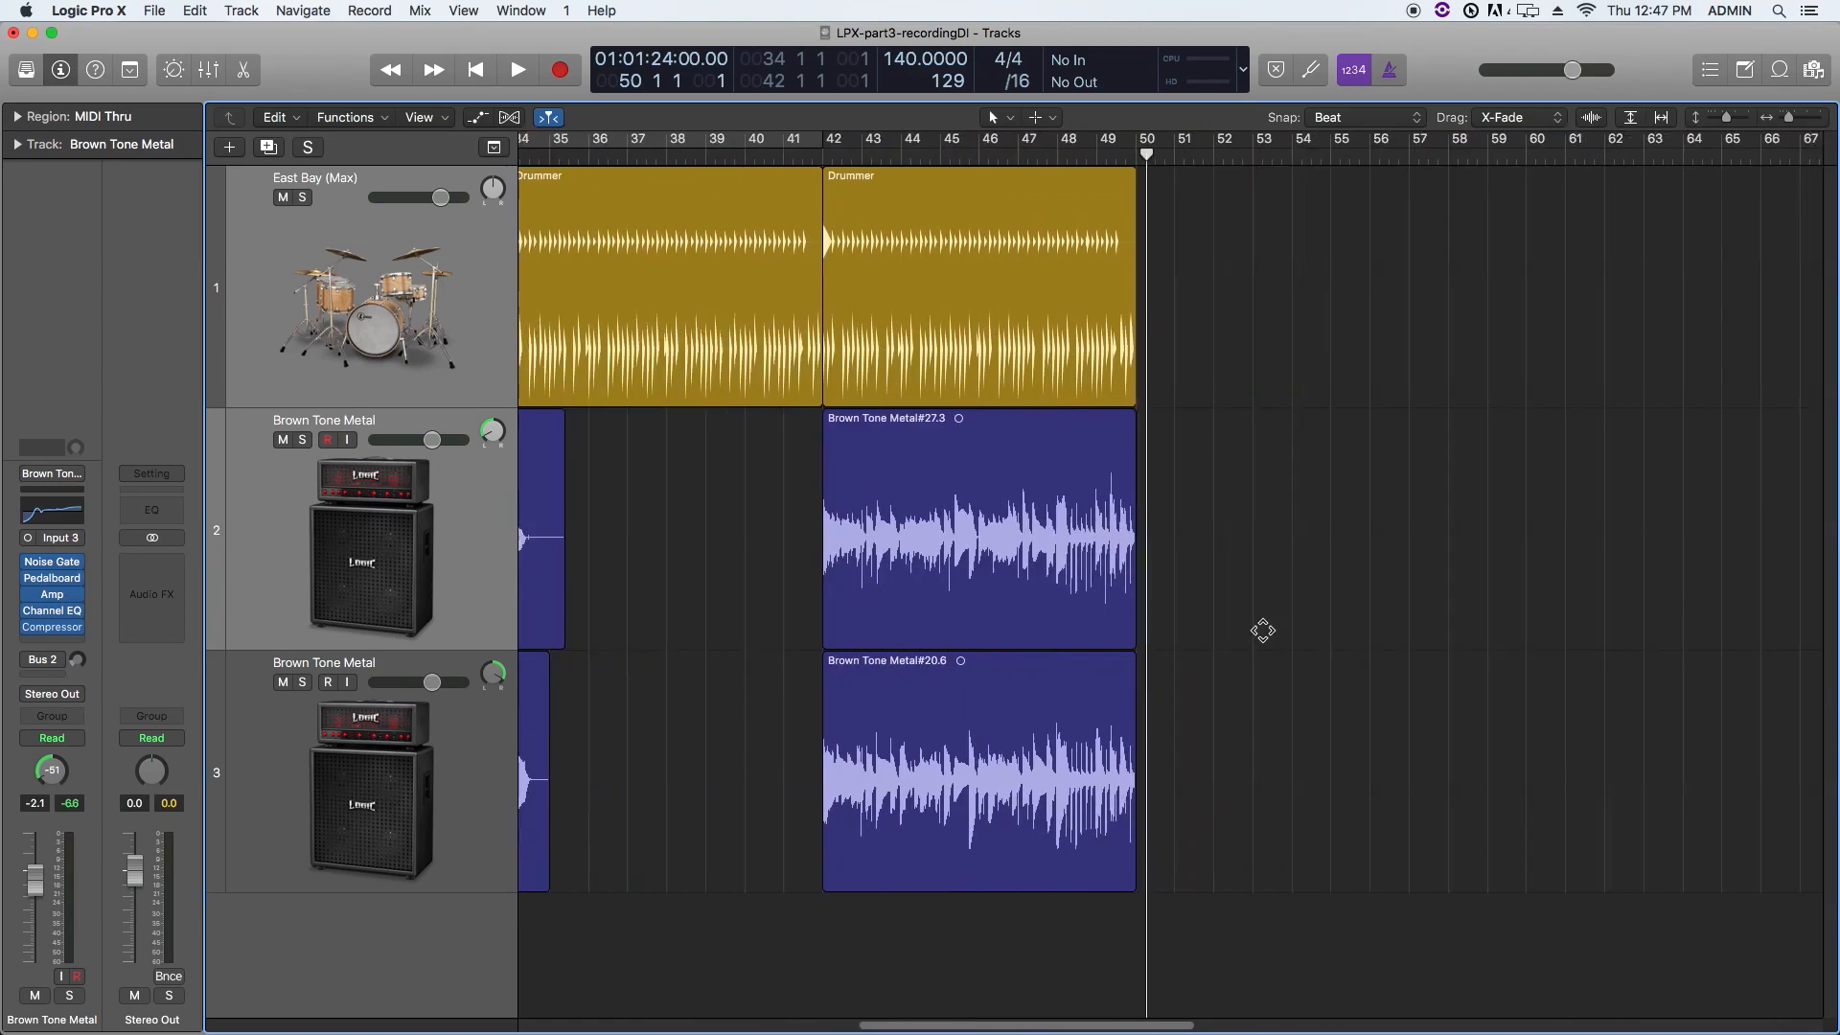
pyautogui.hscroll(-12, 1262, 630)
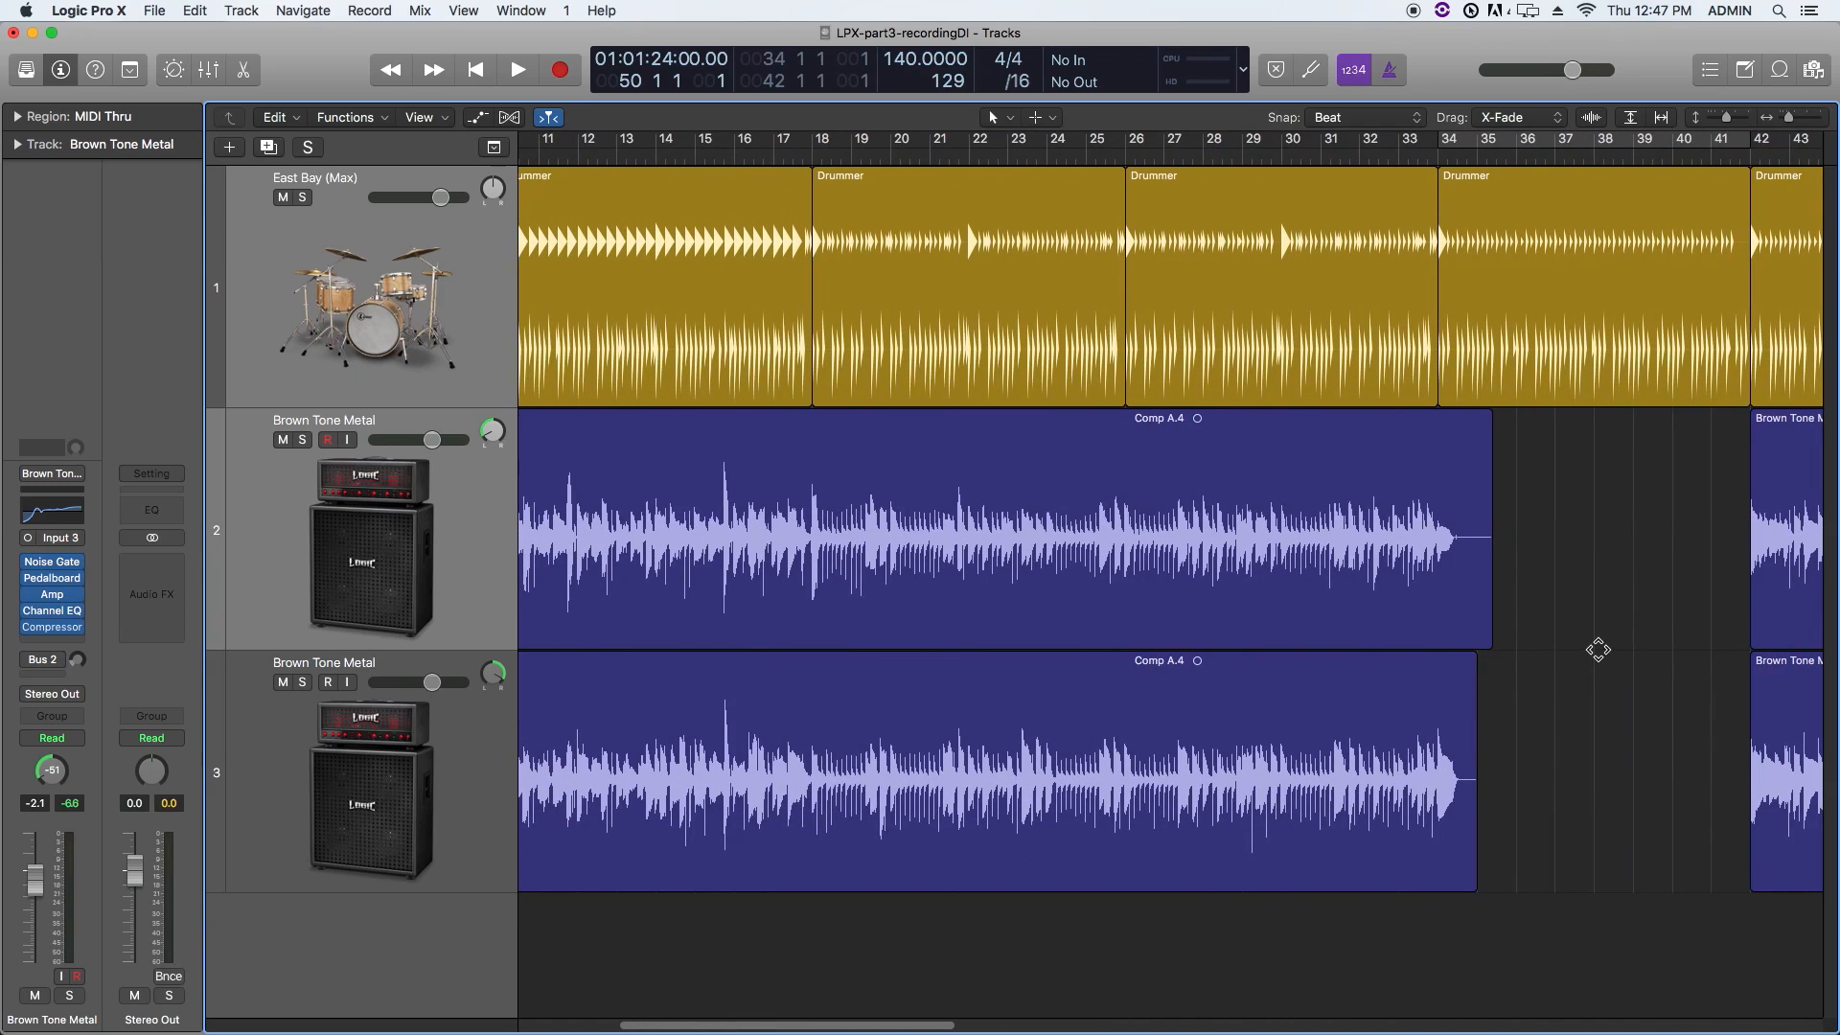
pyautogui.hscroll(-5, 1092, 935)
pyautogui.hscroll(5, 1533, 949)
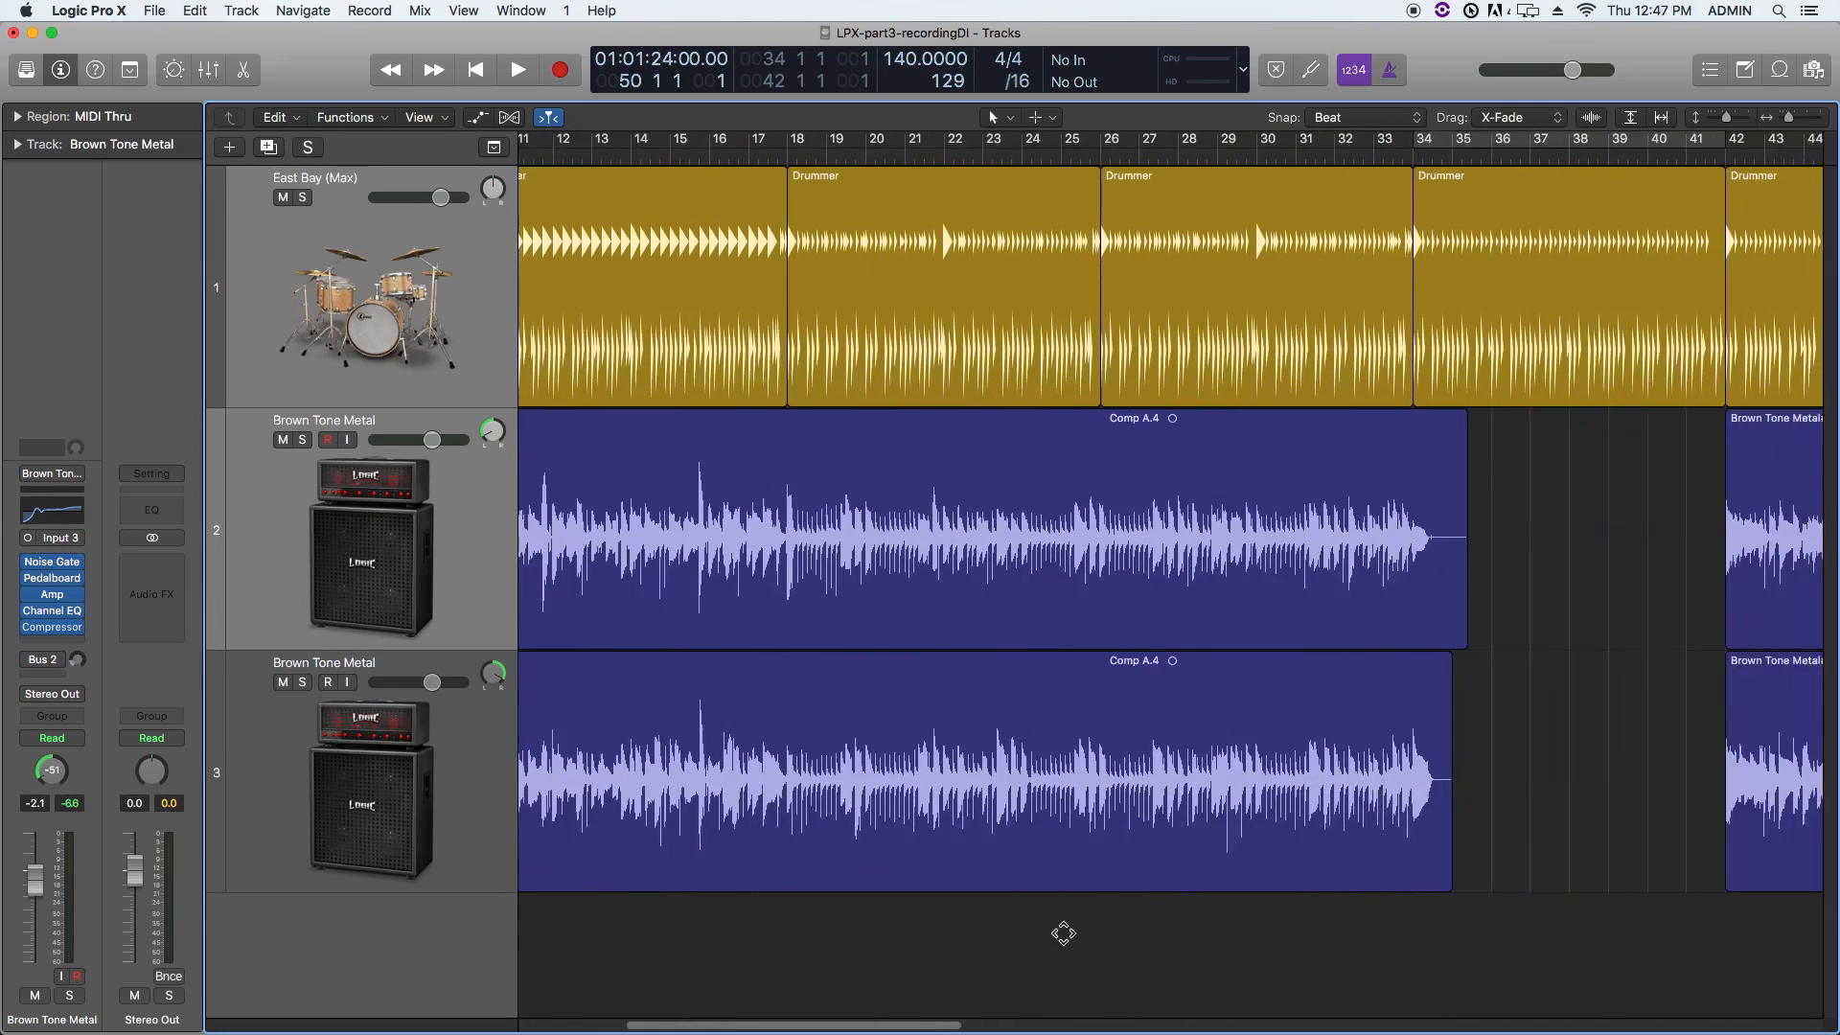
pyautogui.hscroll(5, 1062, 932)
pyautogui.hscroll(4, 1112, 928)
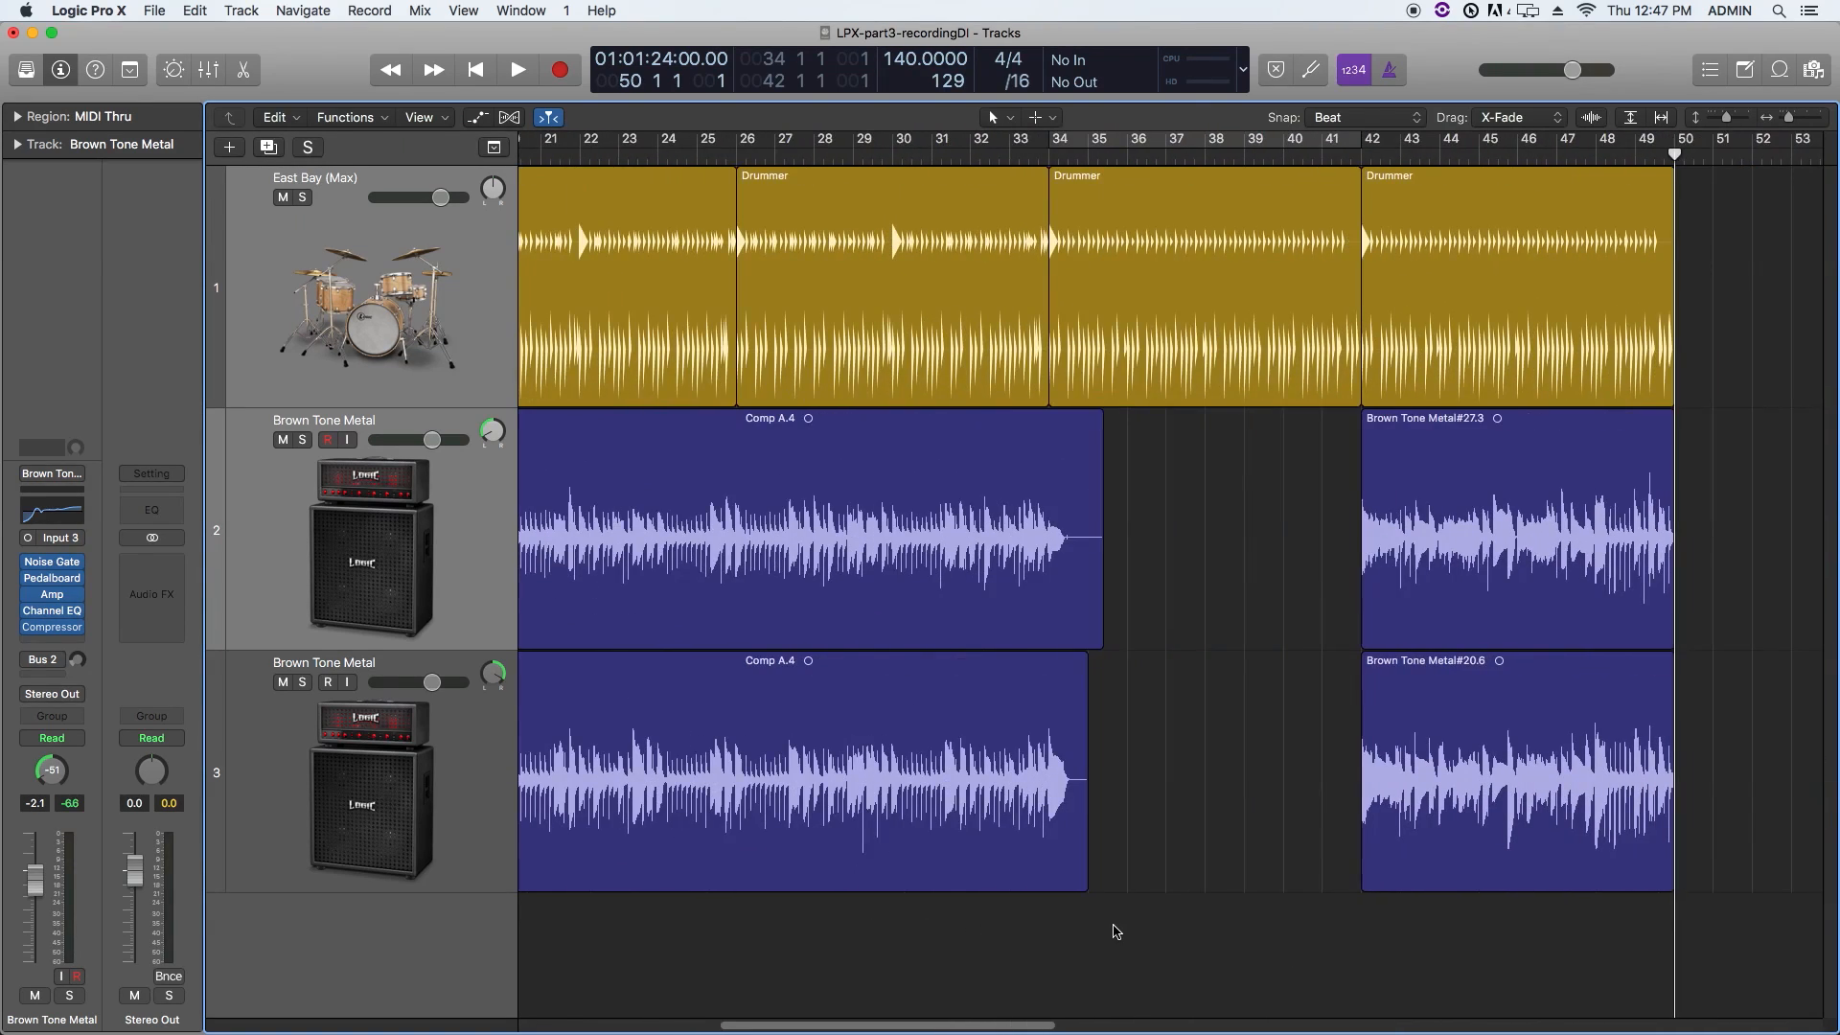
pyautogui.hscroll(4, 1115, 930)
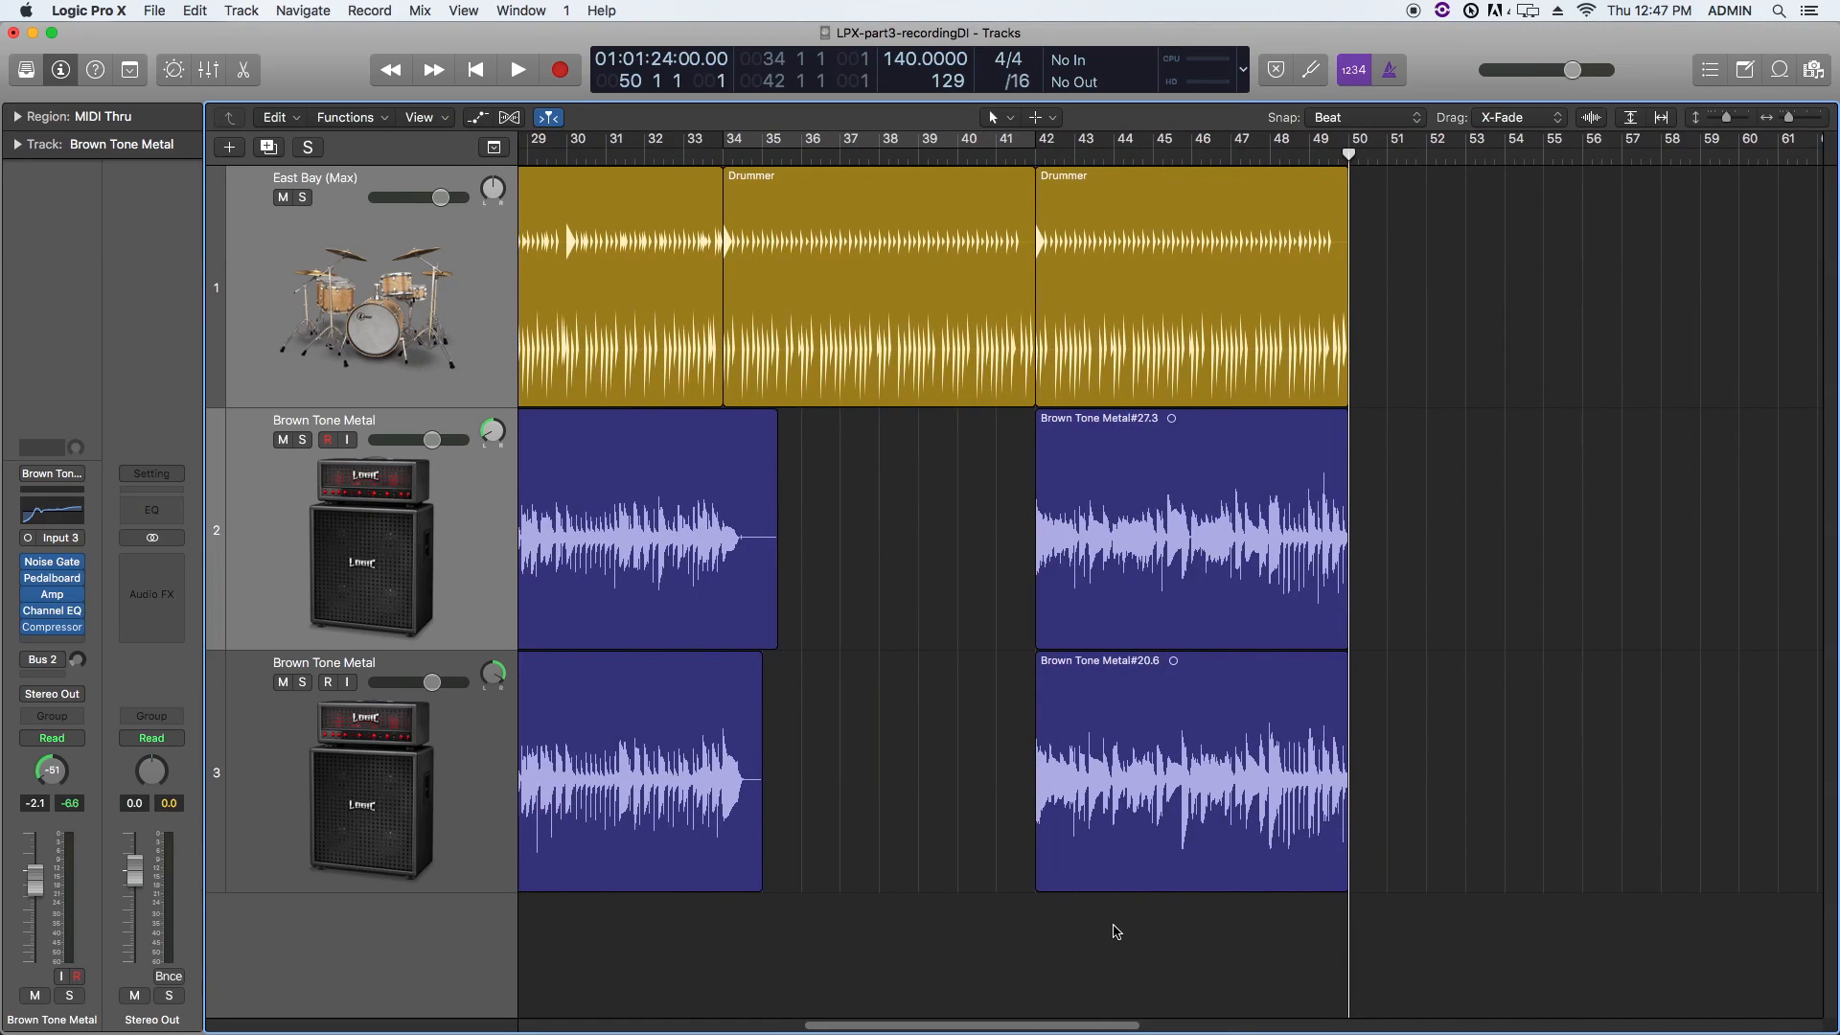
pyautogui.hscroll(2, 1115, 934)
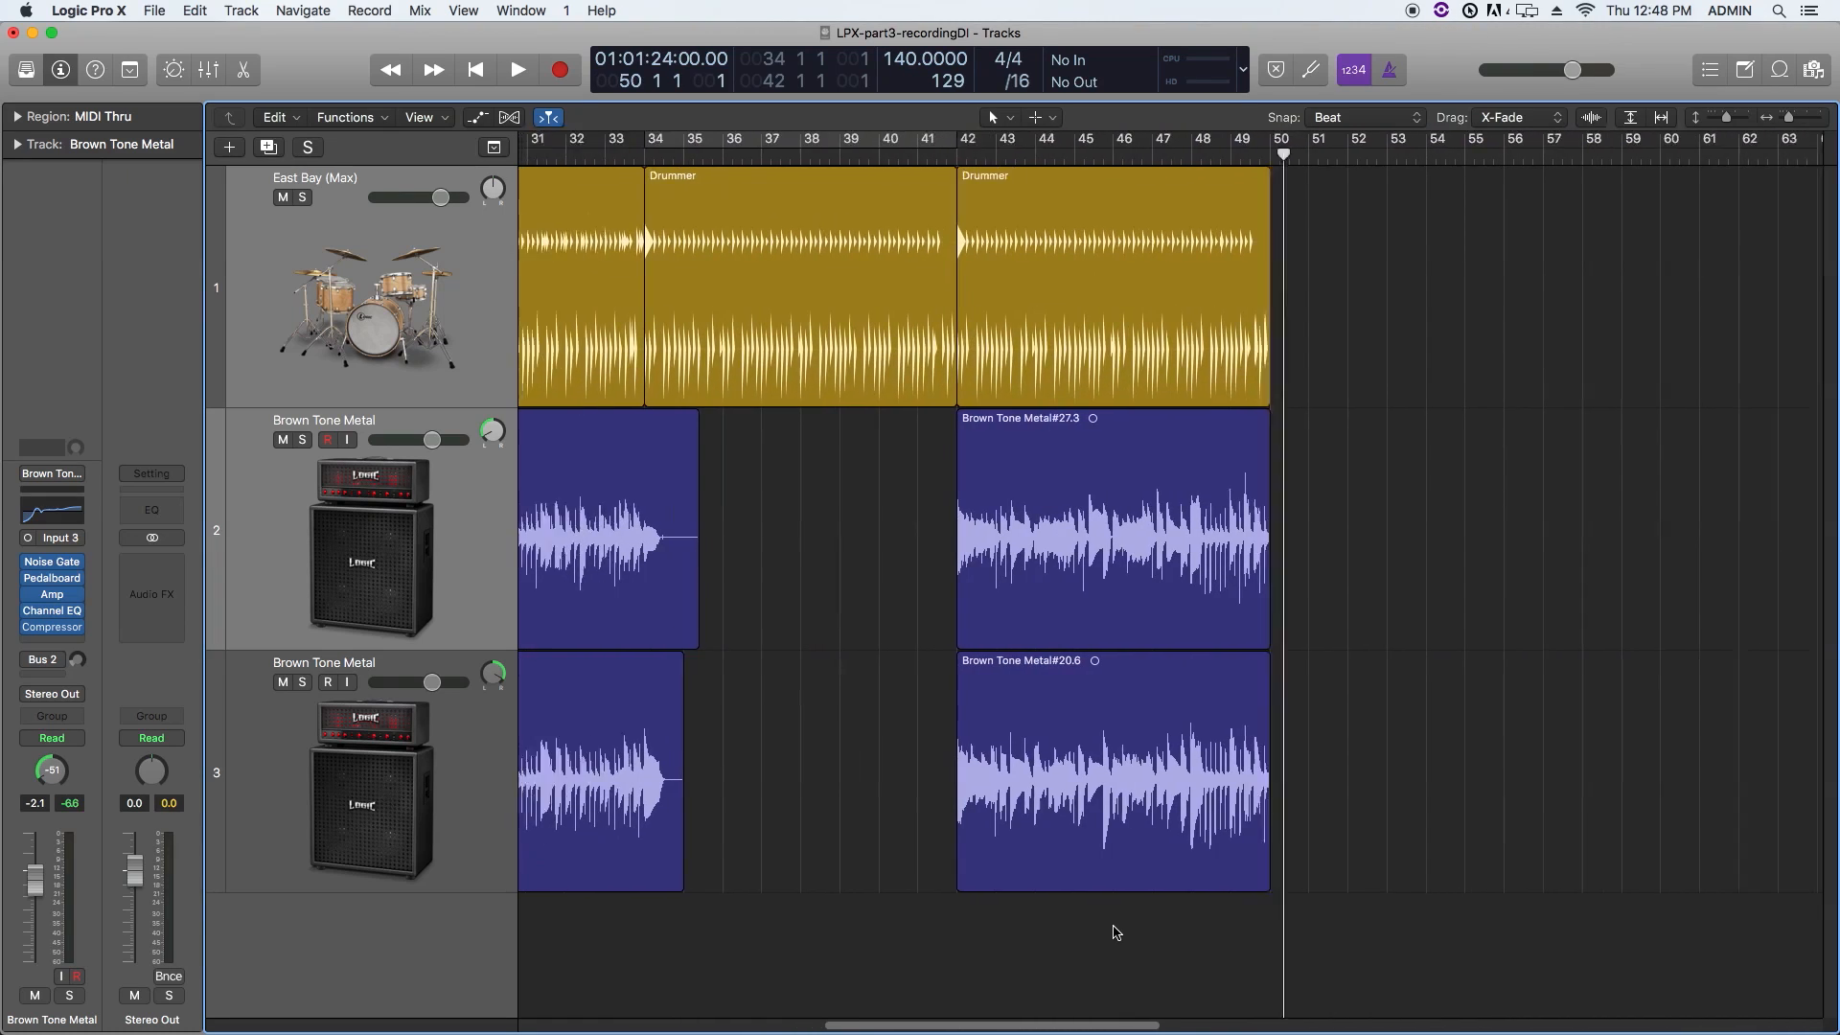
pyautogui.hscroll(-1, 1112, 942)
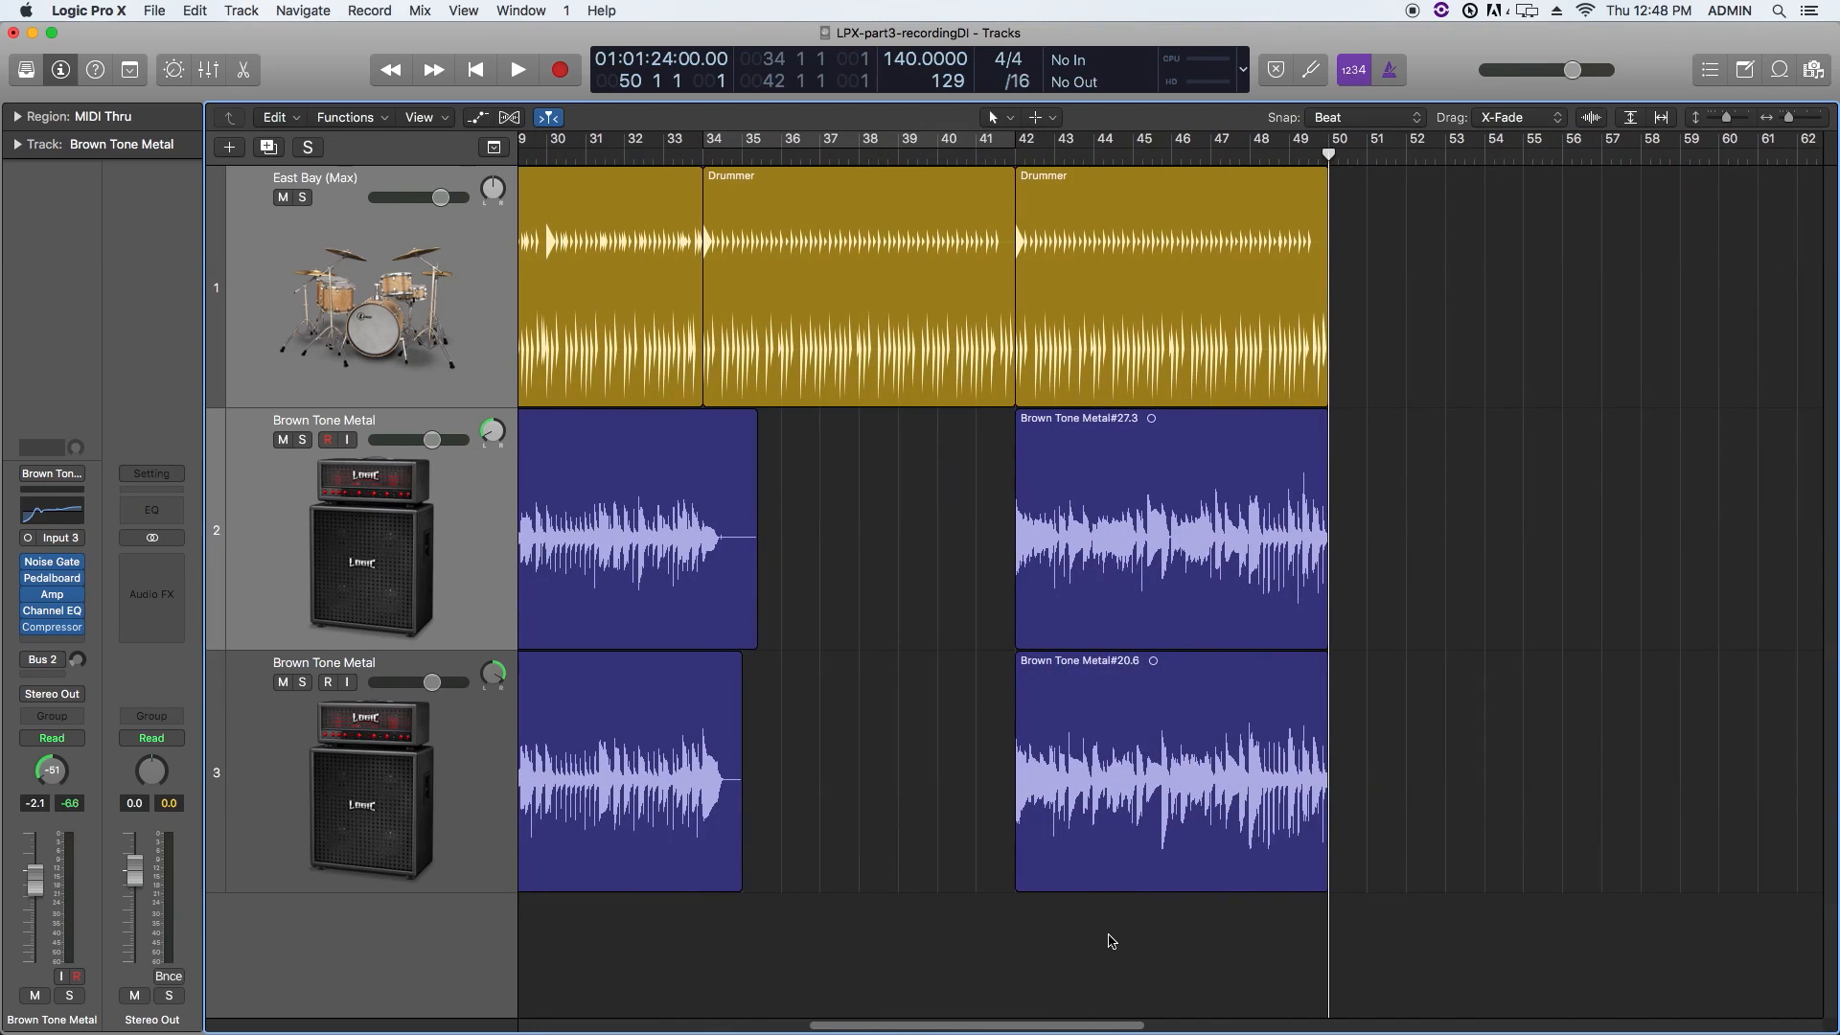
pyautogui.hscroll(-3, 1283, 990)
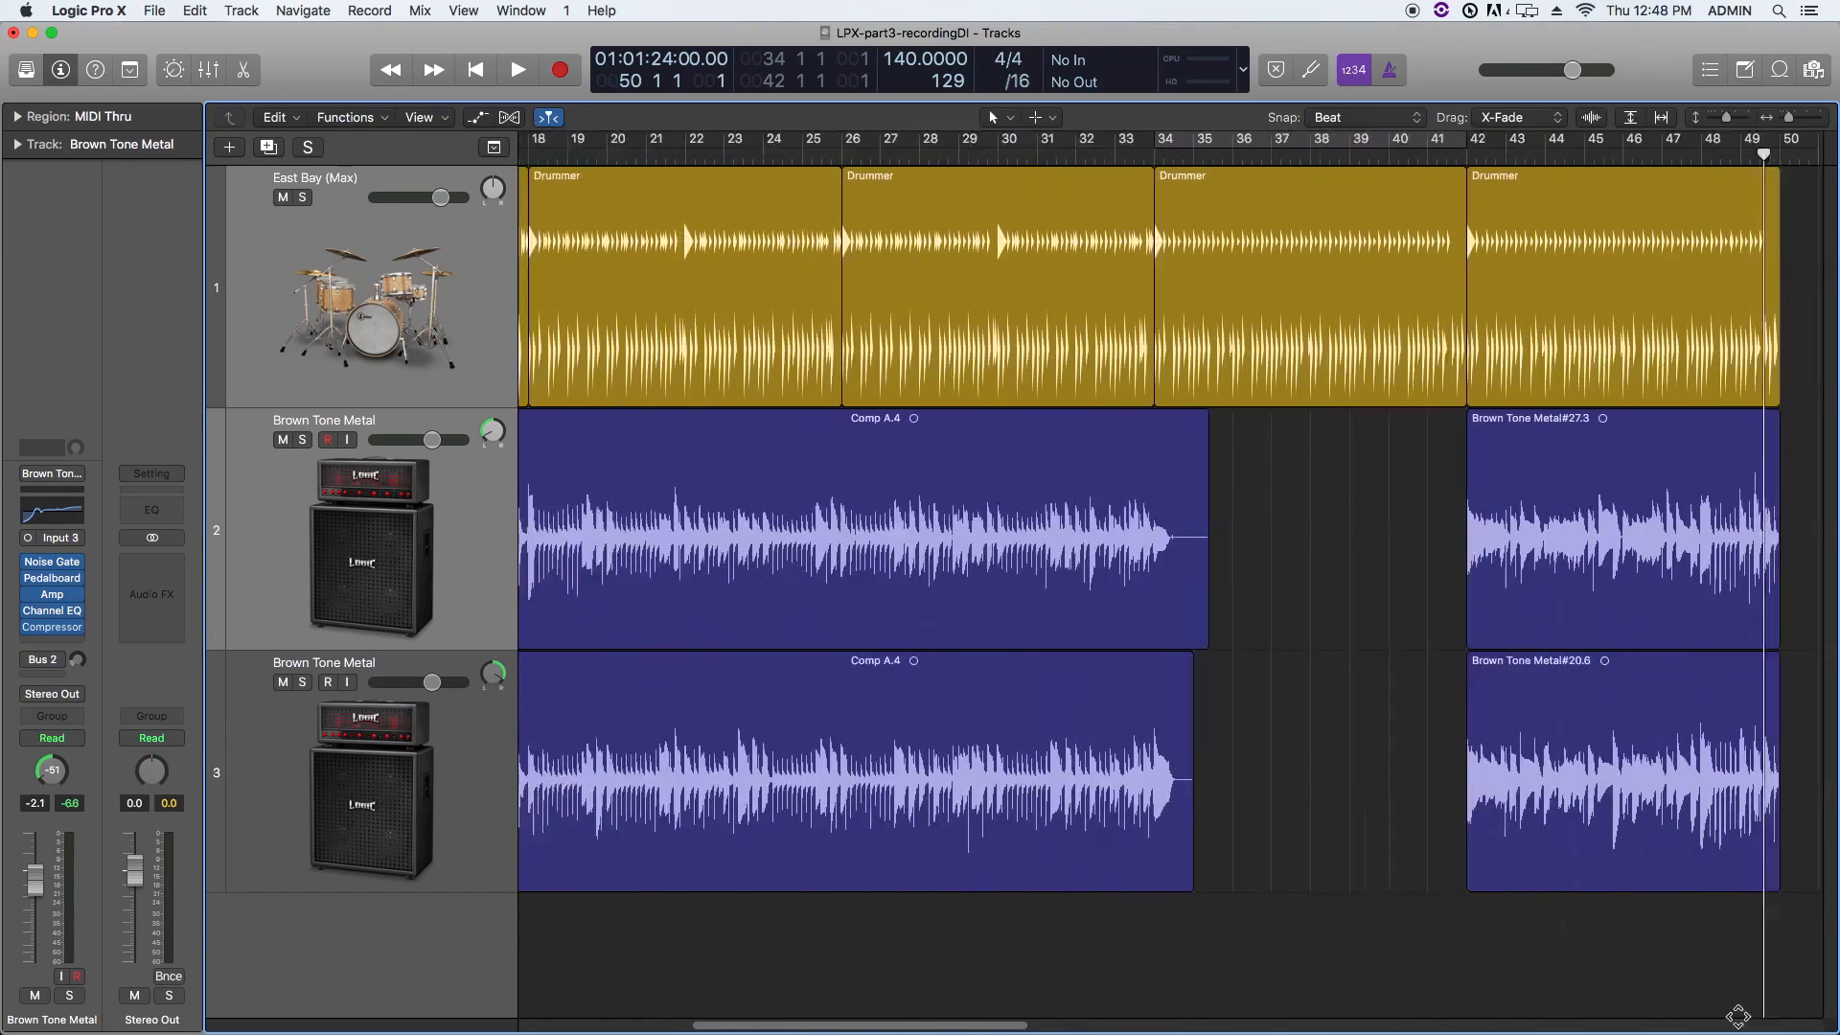
pyautogui.hscroll(3, 1437, 951)
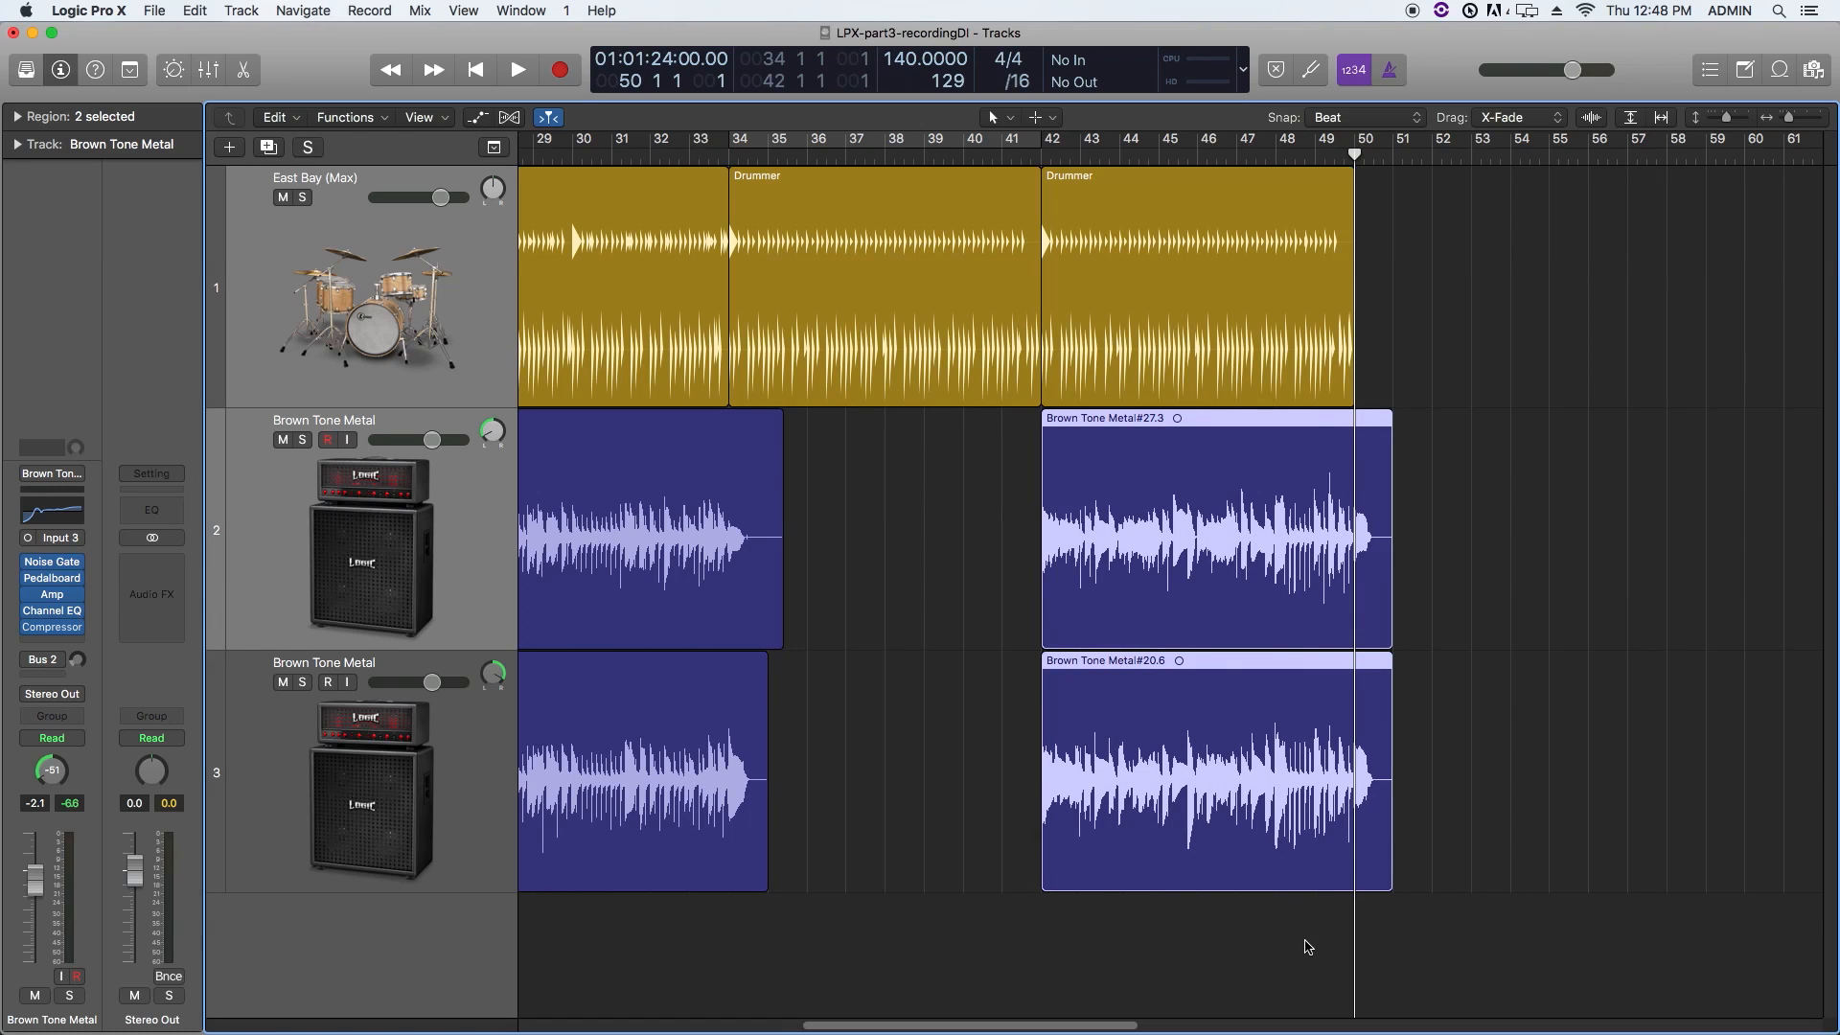
# Step: Compare the two guitar regions with and without their trims using undo and redo, leaving the start and end trims undone
pyautogui.press('super+z')
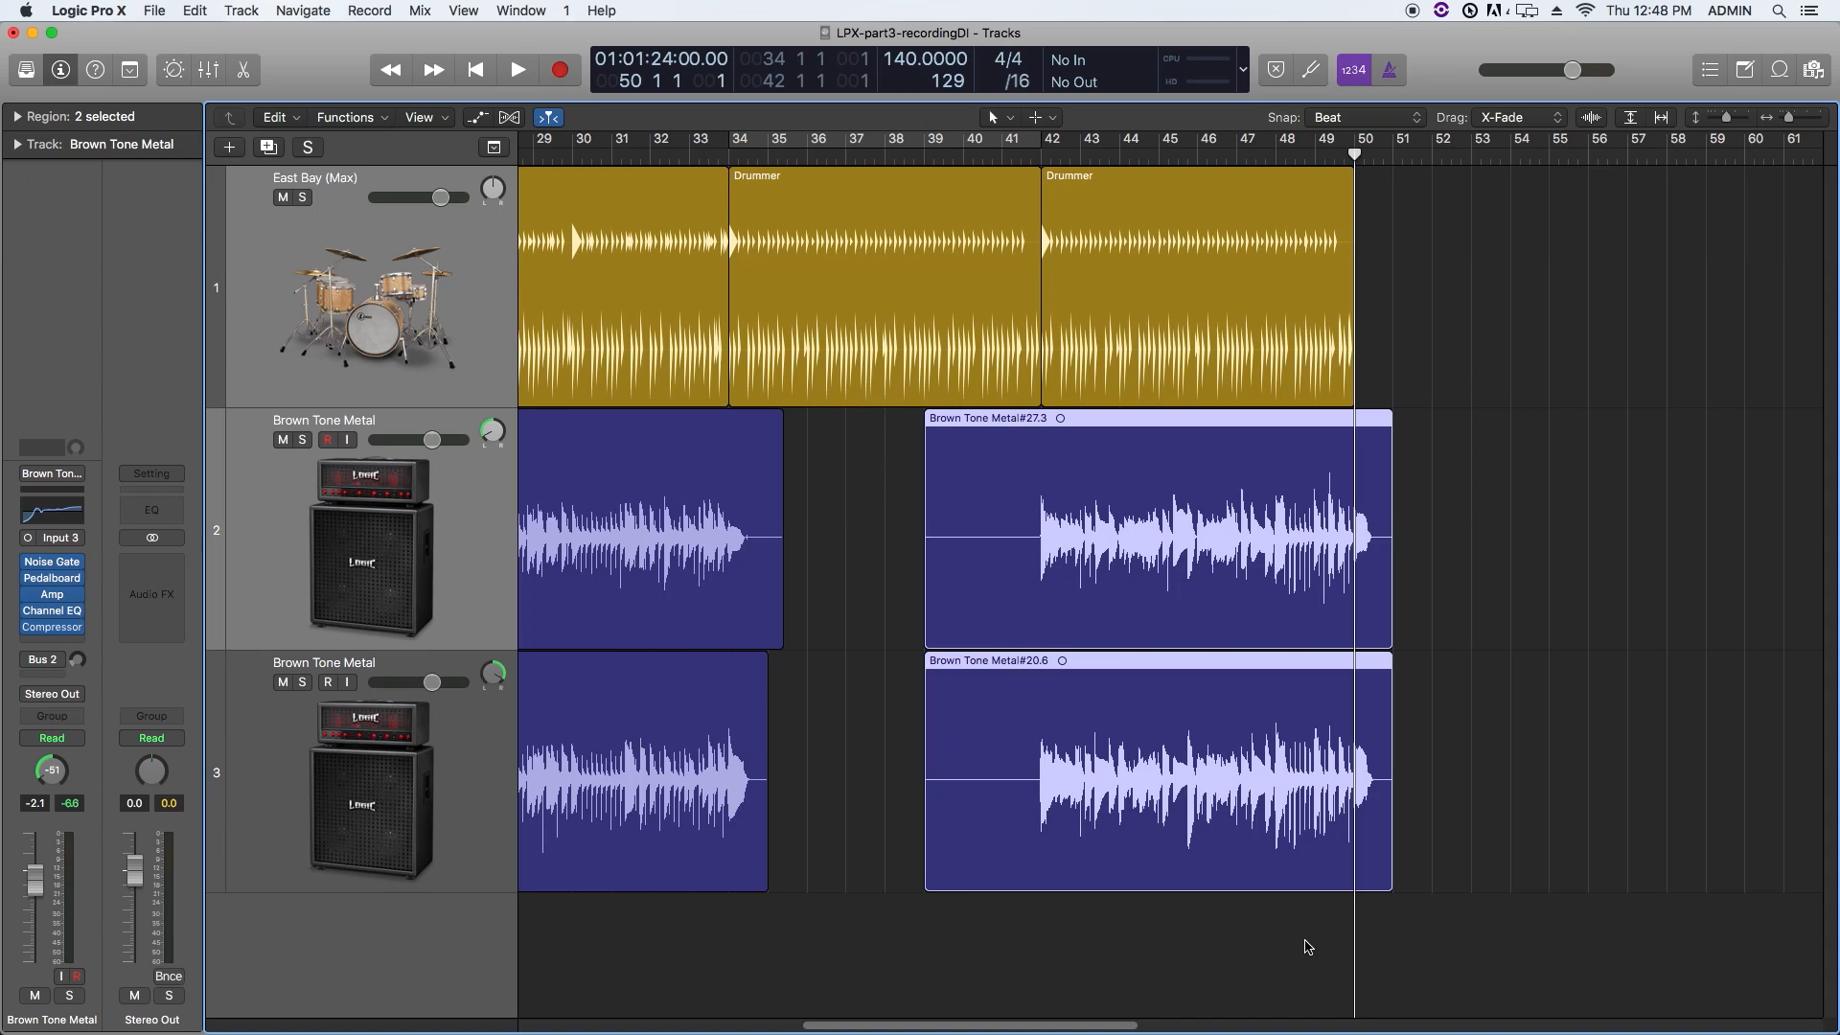
pyautogui.press('super+shift+z')
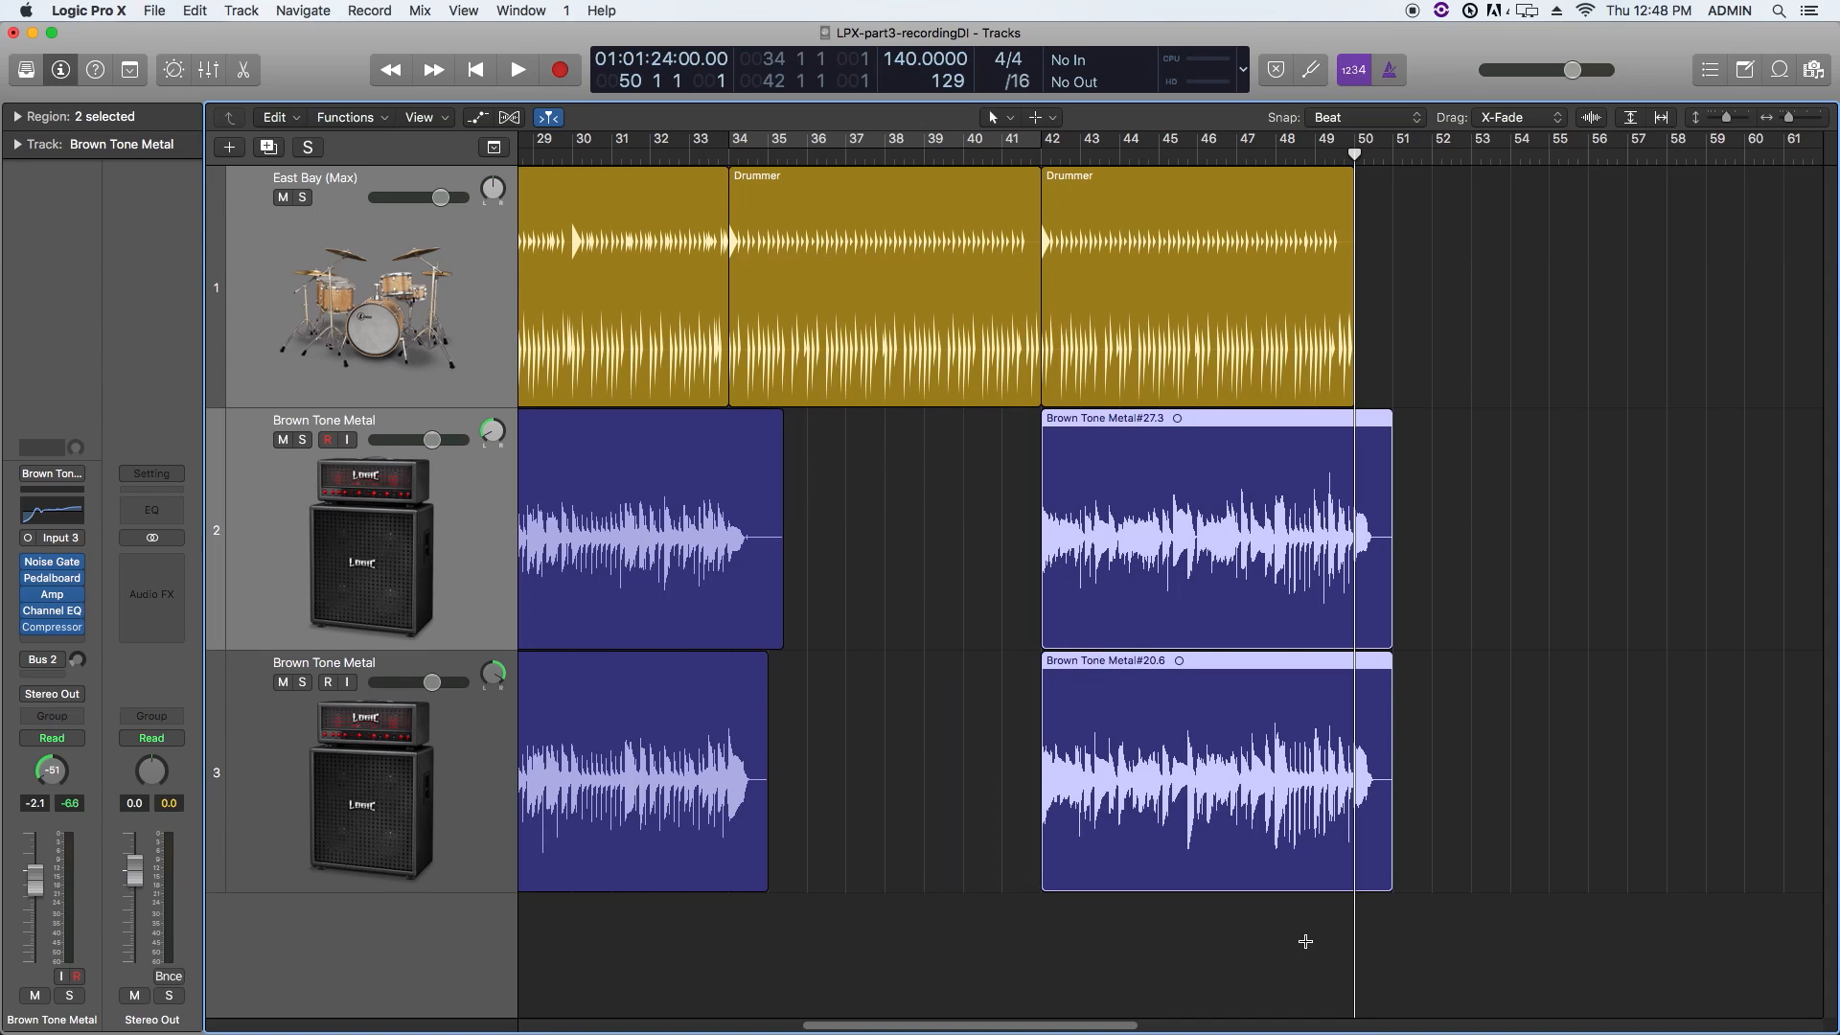
pyautogui.press('super+shift+z')
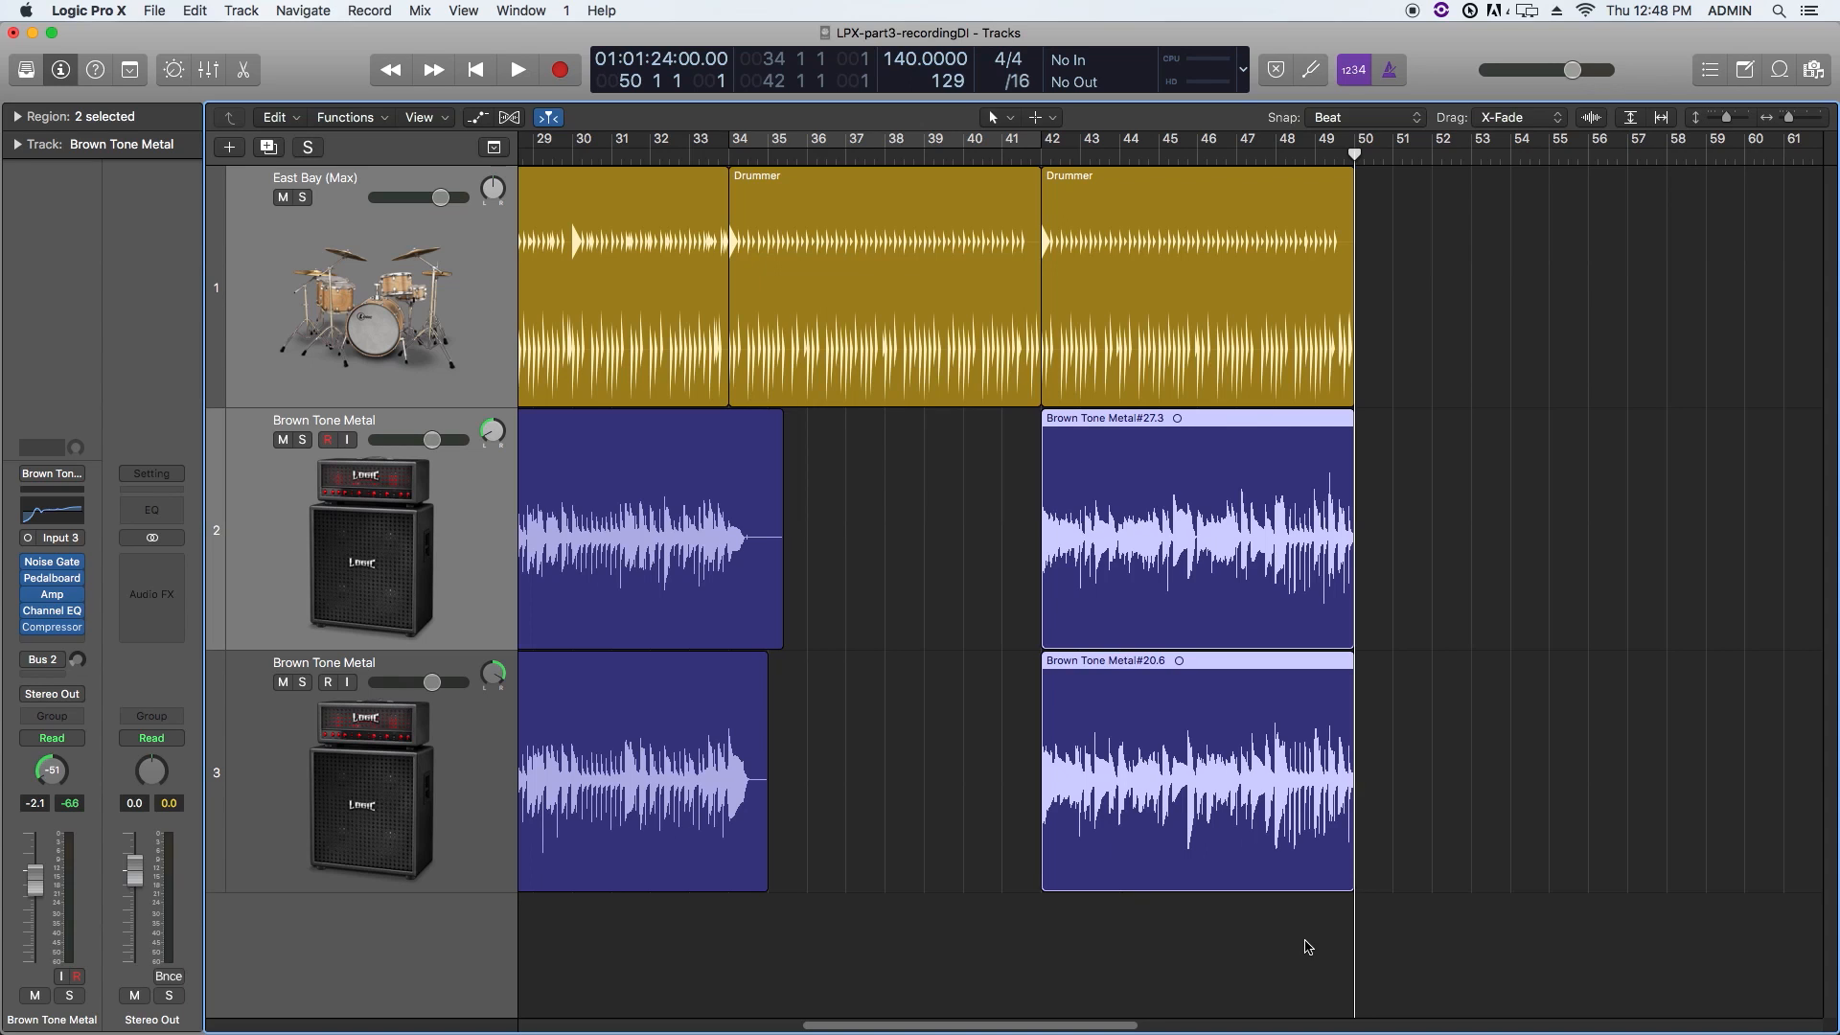
pyautogui.press('super+z')
pyautogui.press('super+z')
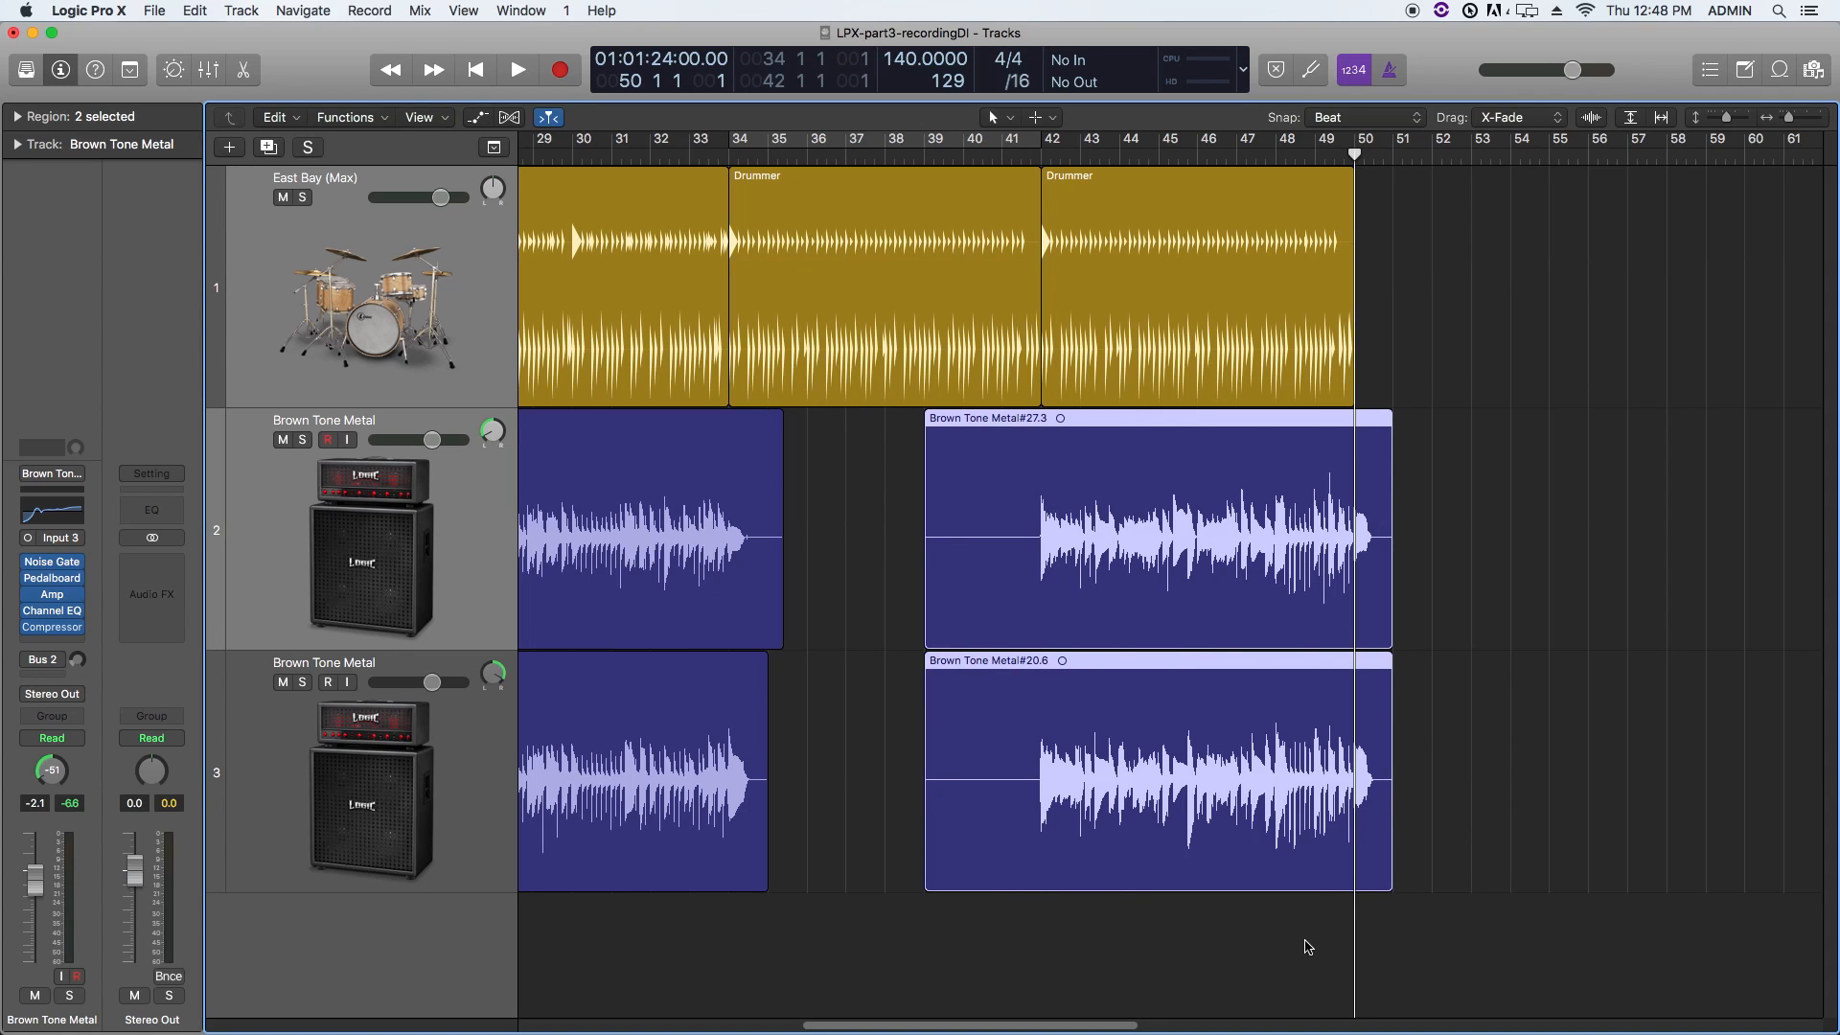
pyautogui.click(1309, 947)
# Step: Set the Command-click tool to Pencil Tool and try drawing volume automation over the Brown Tone Metal#27.3 region, undoing it and hiding automation
pyautogui.click(1051, 118)
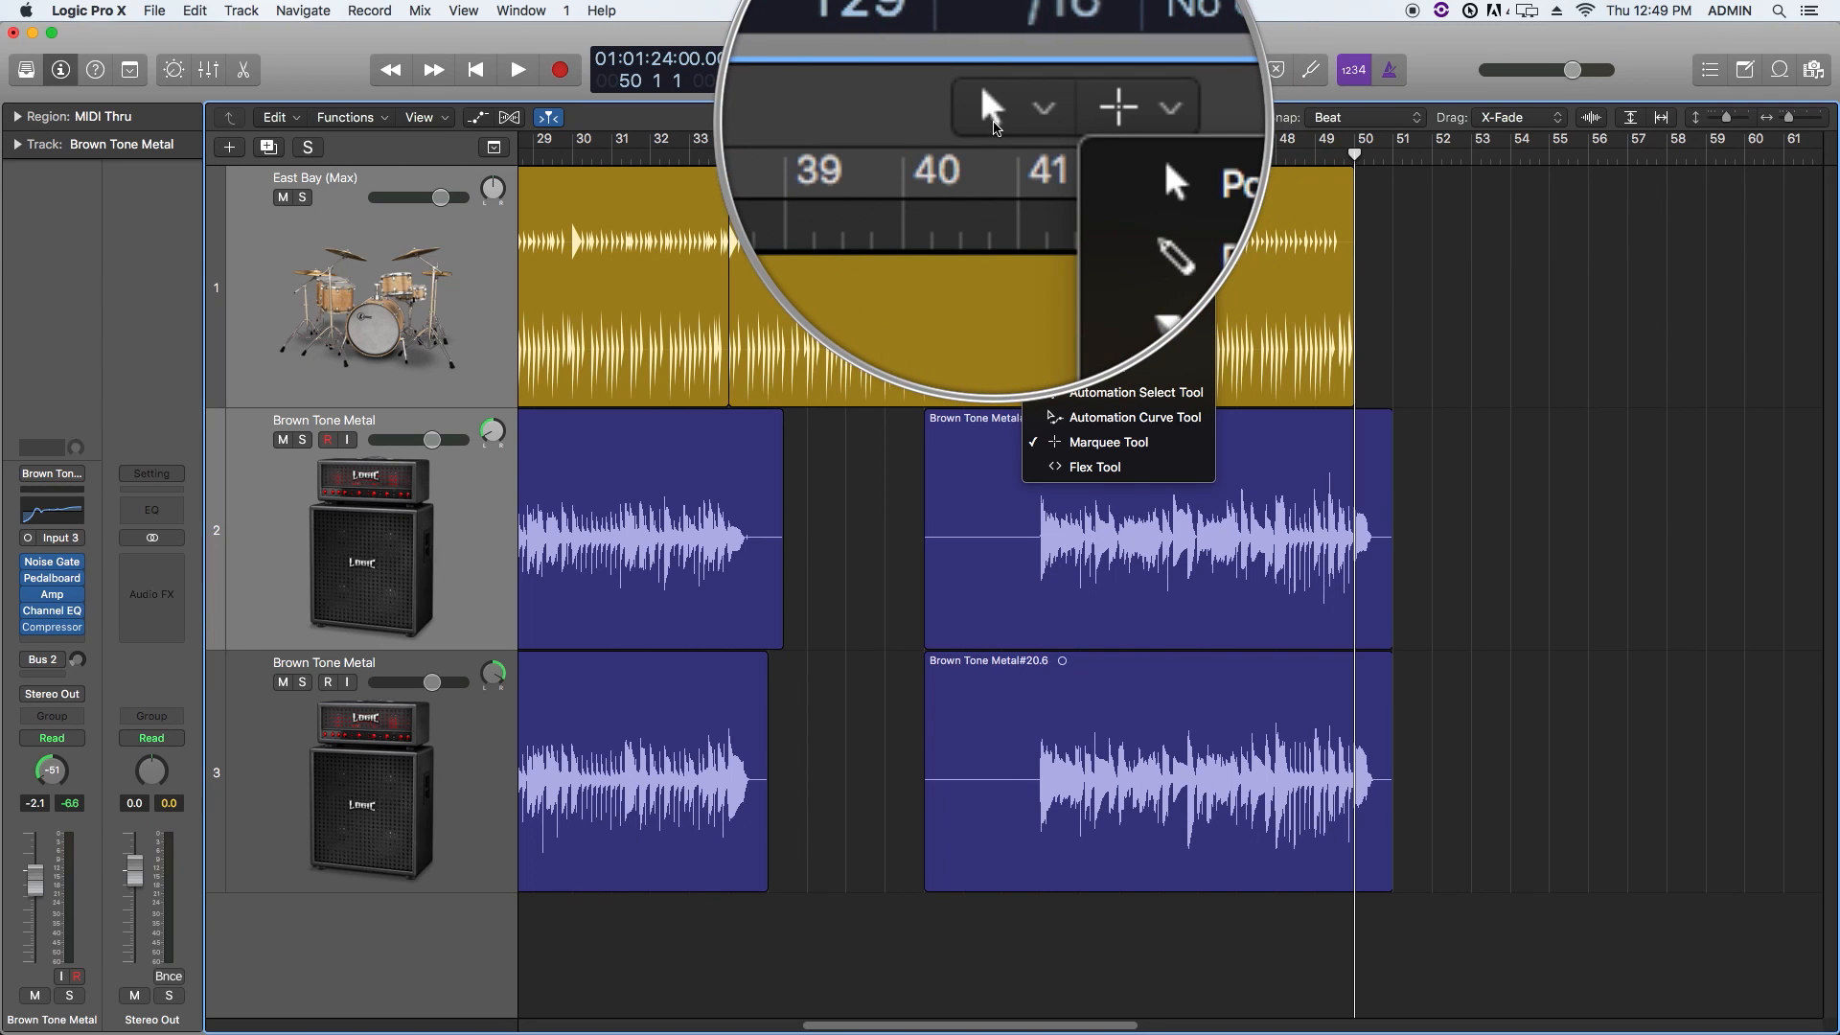
pyautogui.click(1099, 171)
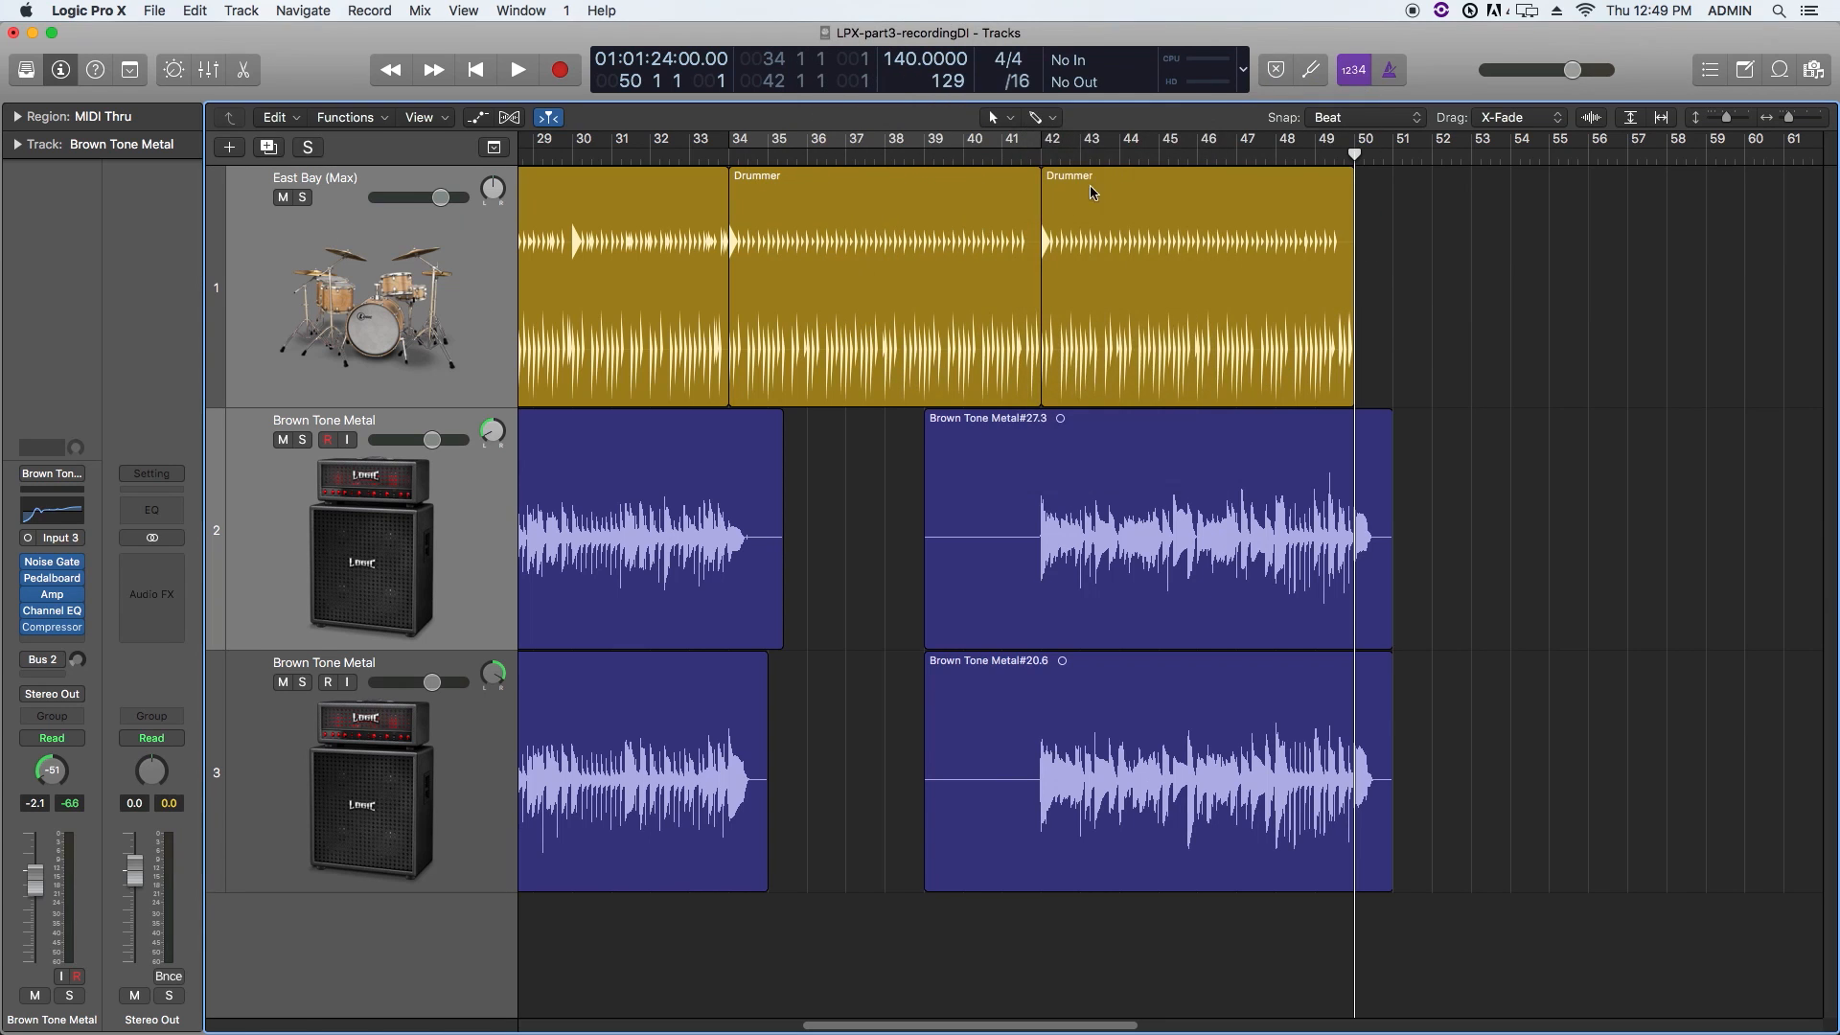
pyautogui.press('a')
pyautogui.moveTo(1112, 690)
pyautogui.mouseDown()
pyautogui.moveTo(1400, 655)
pyautogui.moveTo(956, 752)
pyautogui.moveTo(1065, 767)
pyautogui.moveTo(1309, 722)
pyautogui.mouseUp()
pyautogui.press('super+z')
pyautogui.press('super+z')
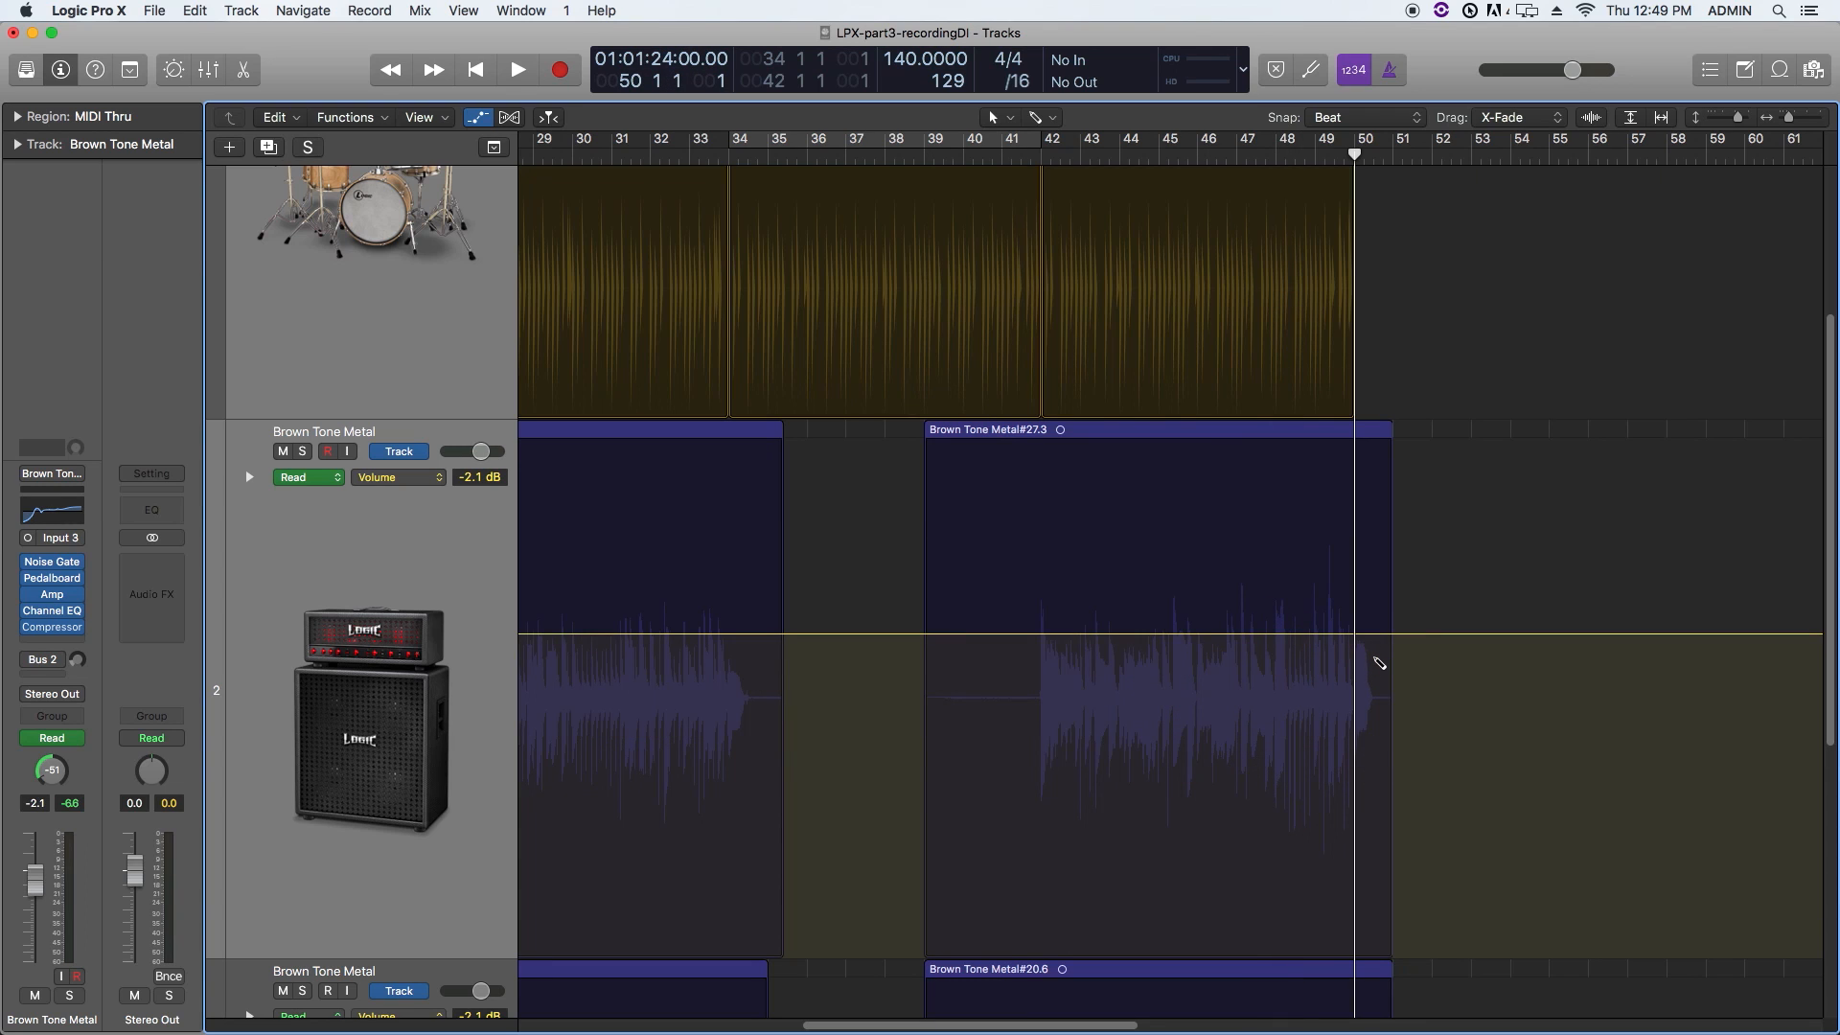
pyautogui.press('a')
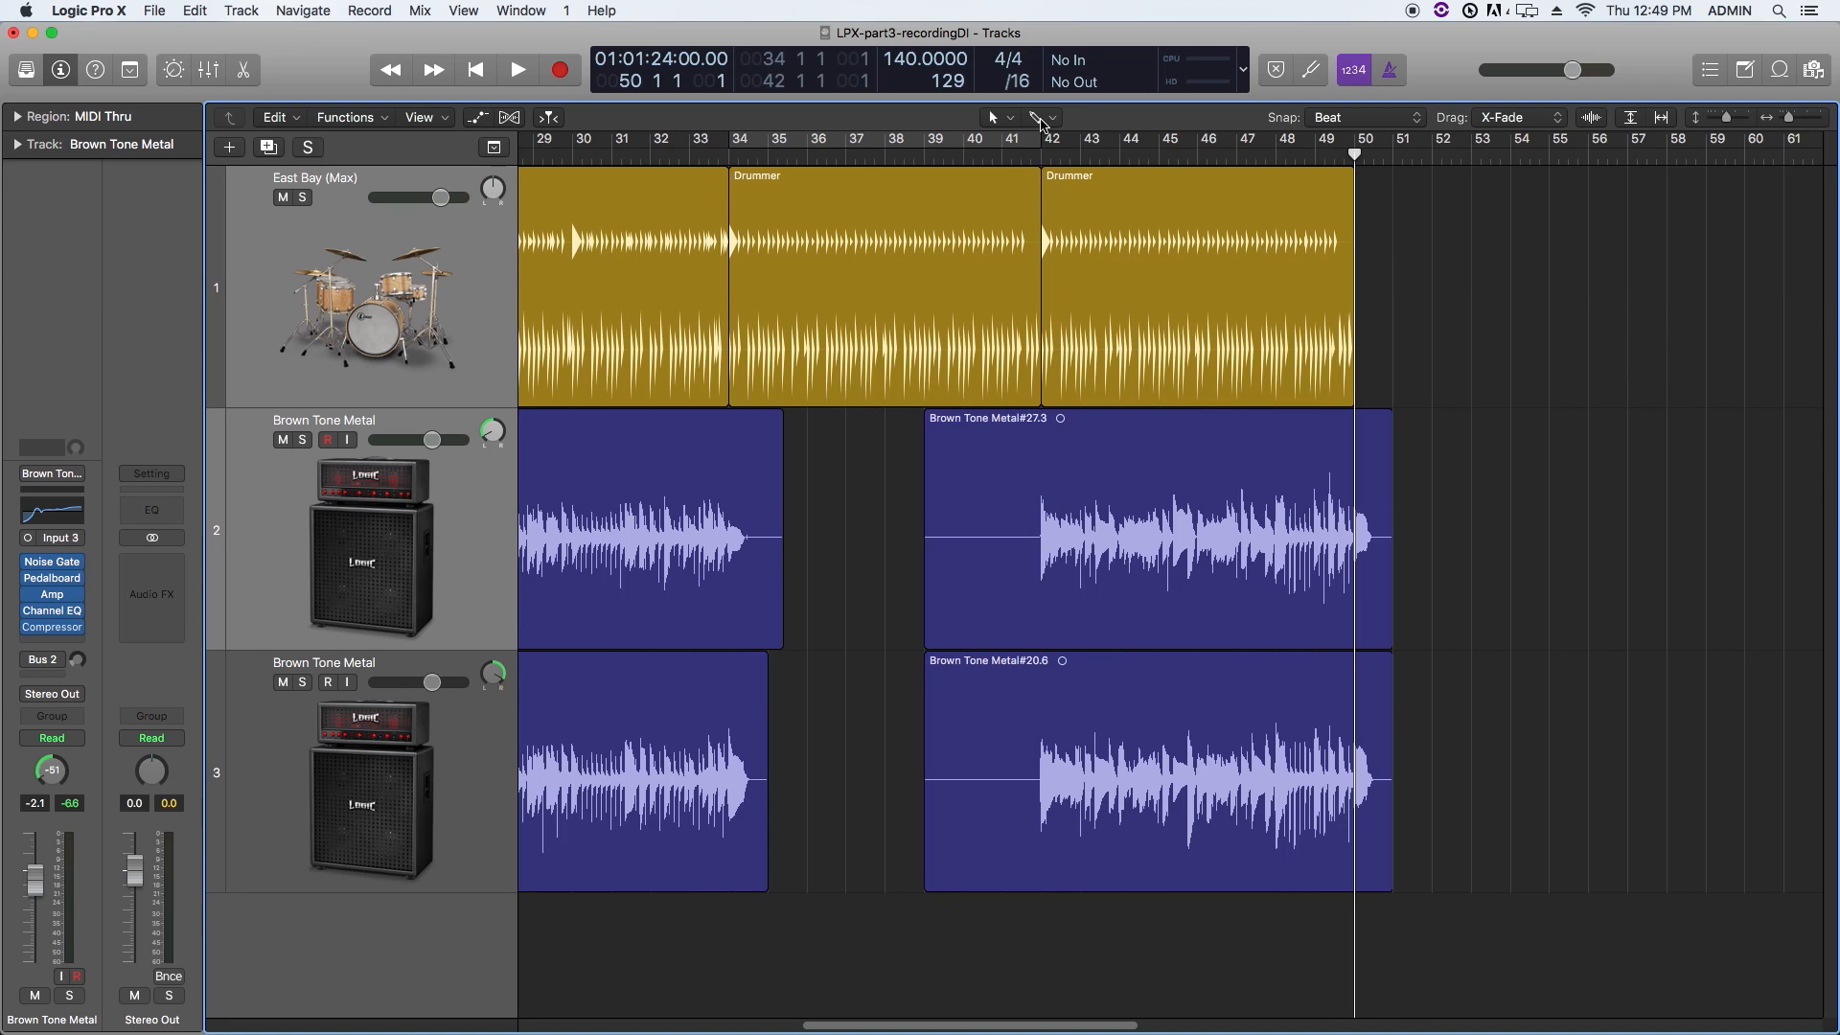
# Step: Set the Command-click tool to Eraser Tool and try erasing the Brown Tone Metal#27.3 region, cancelling the deletion
pyautogui.click(1039, 118)
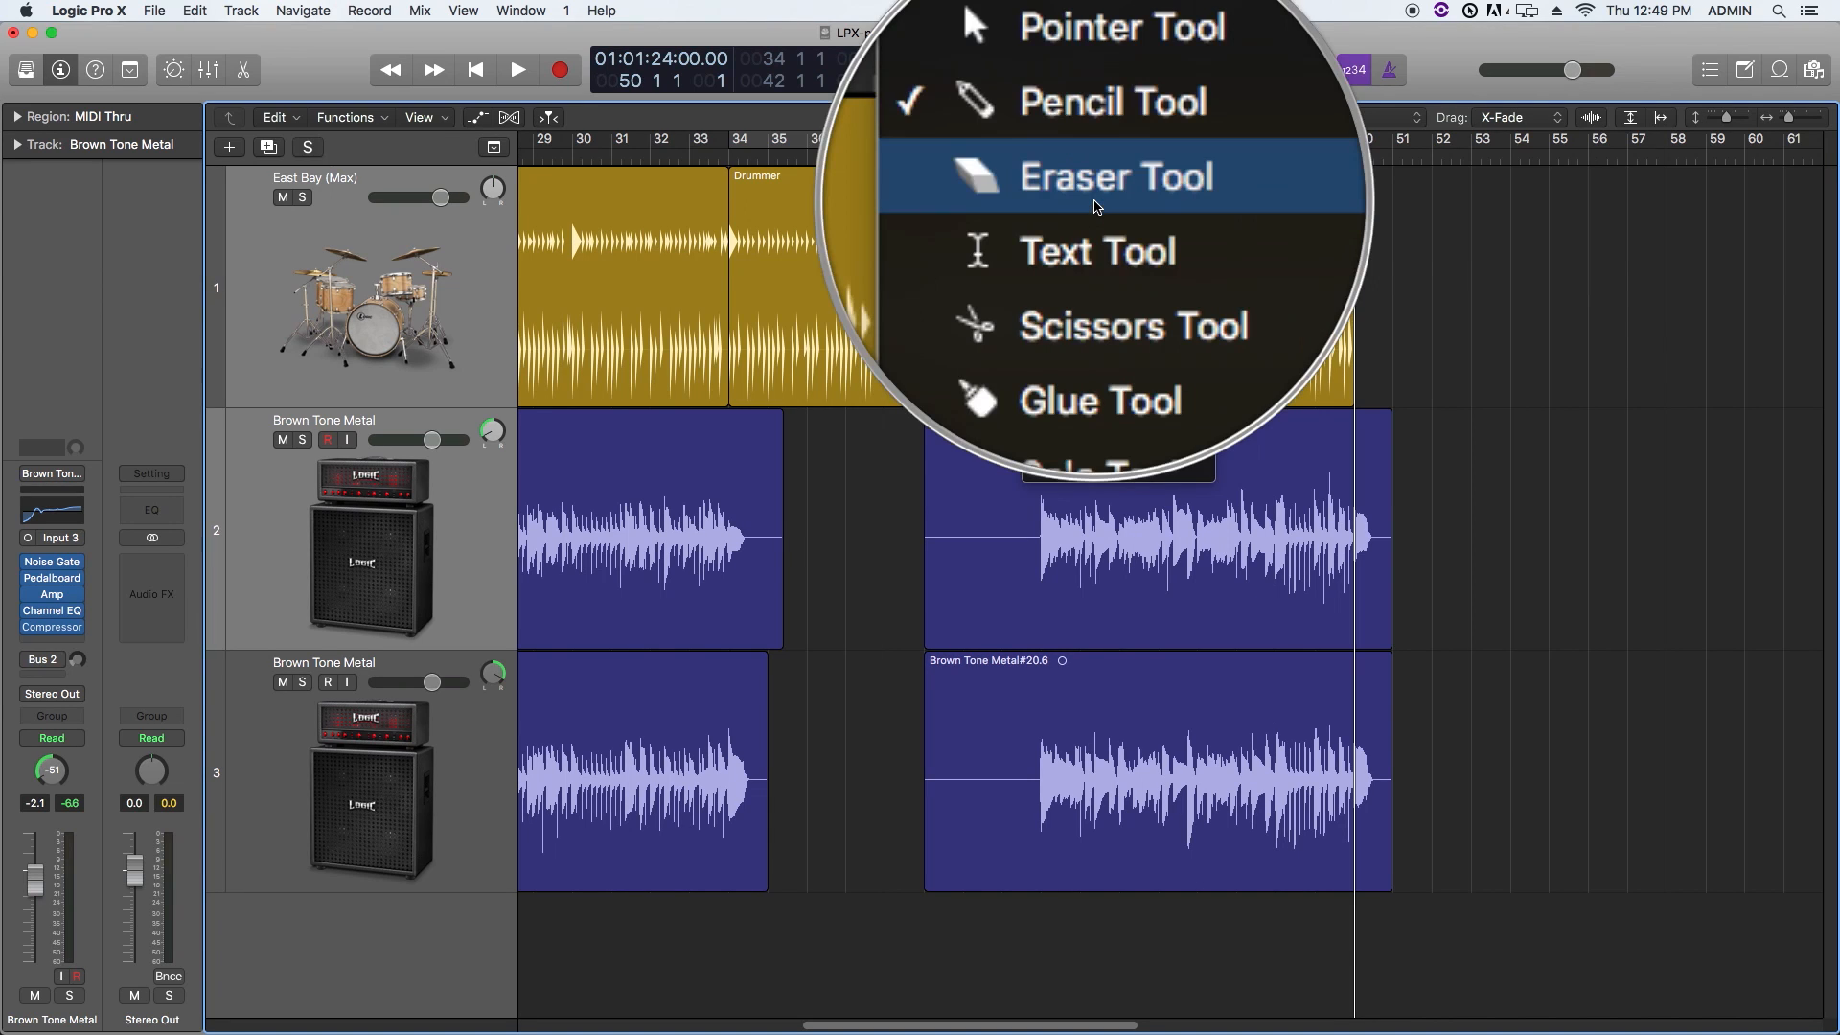
pyautogui.click(1094, 205)
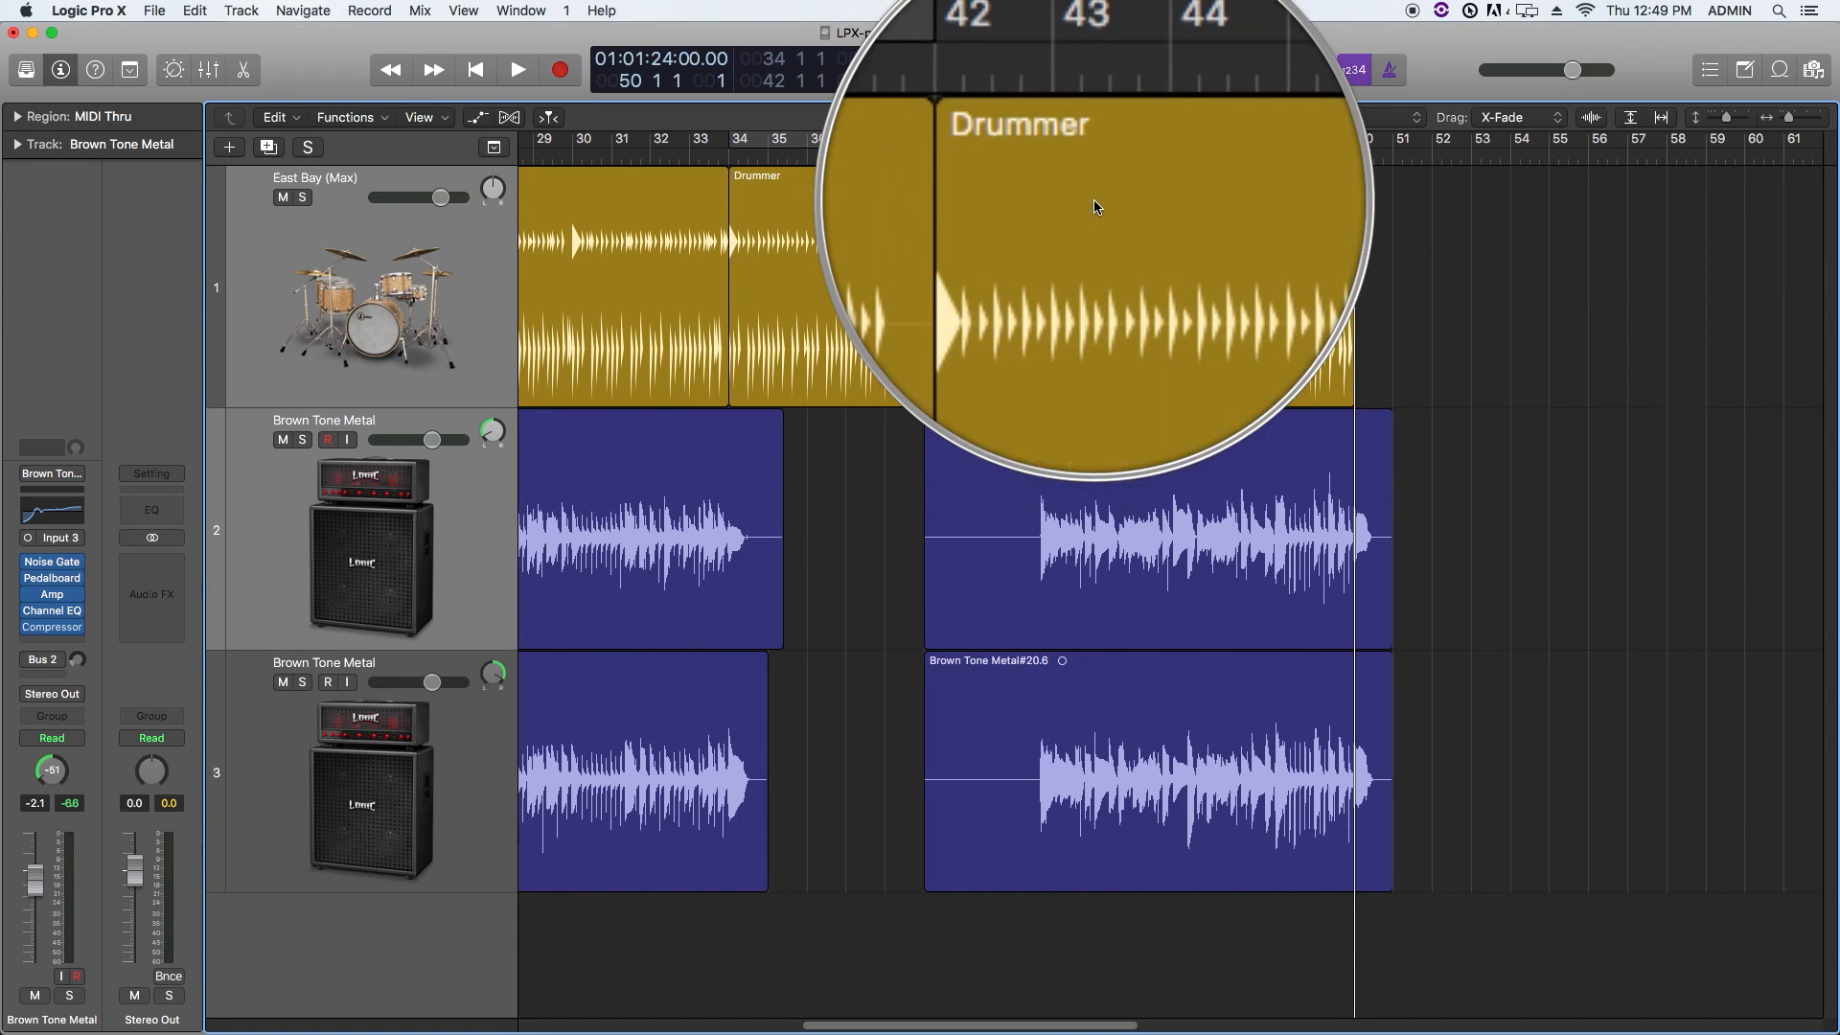
pyautogui.click(1112, 516)
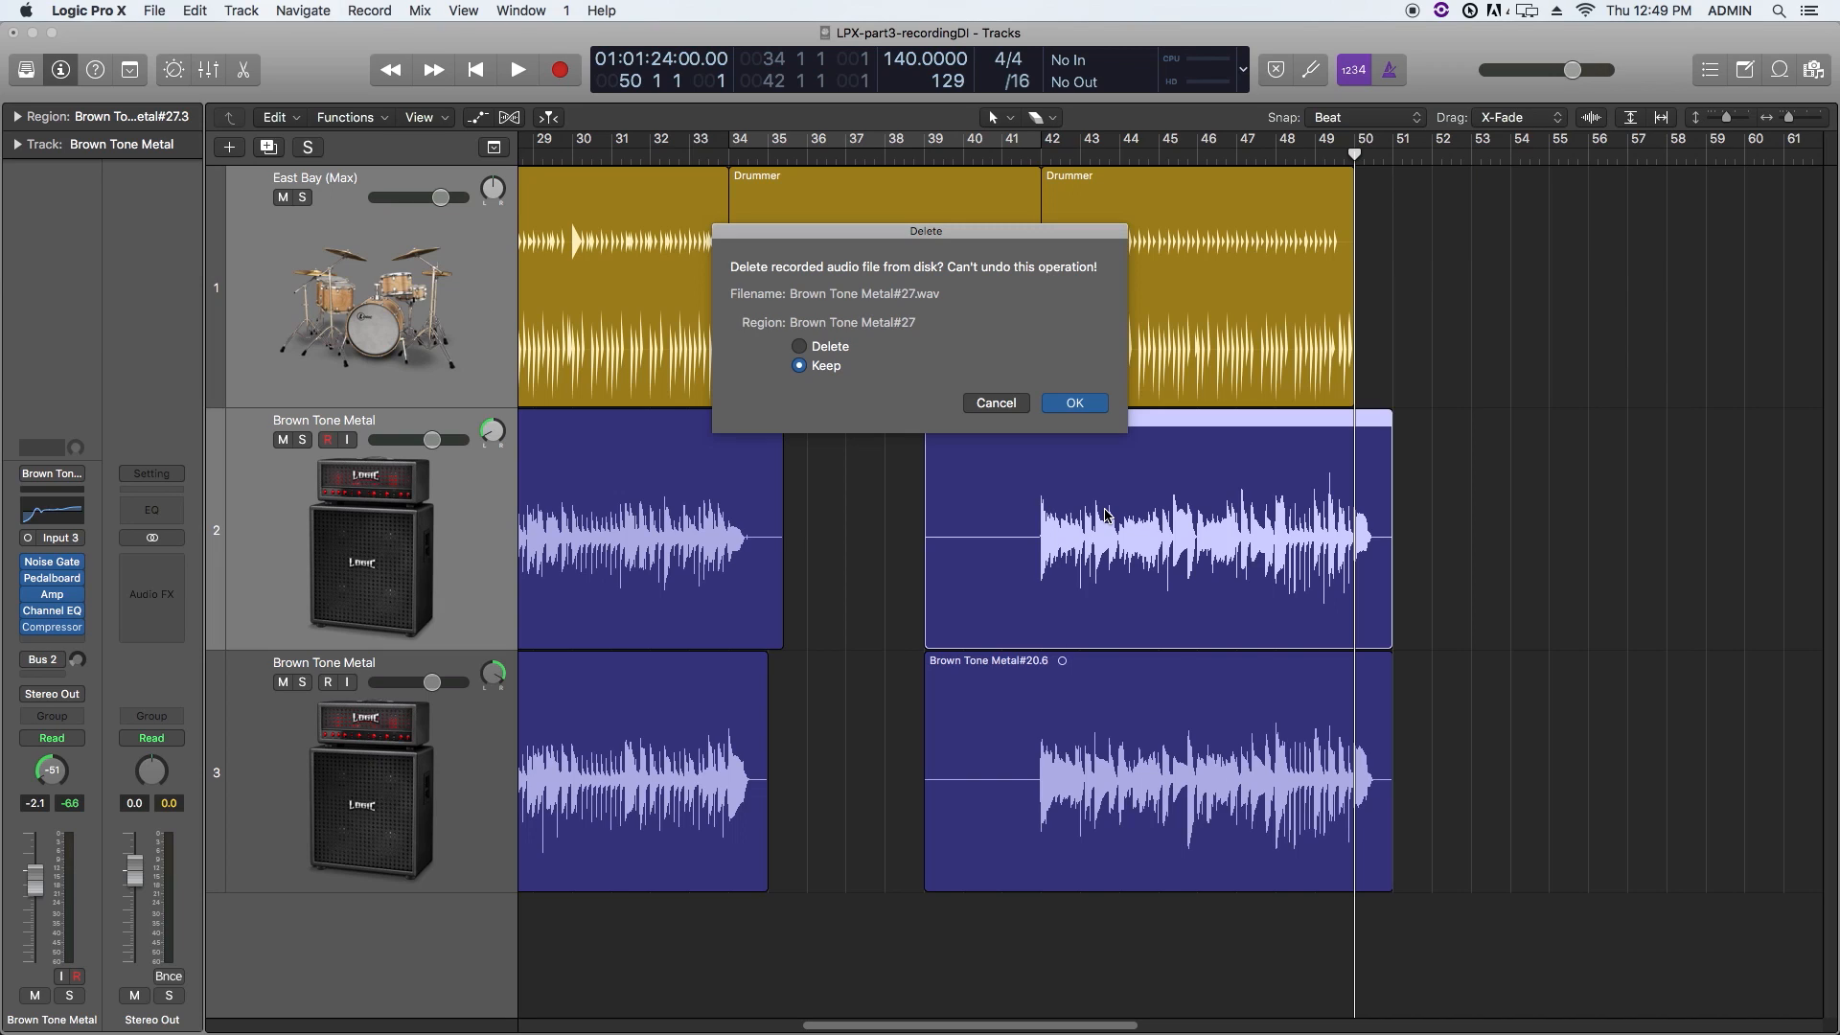
pyautogui.click(997, 403)
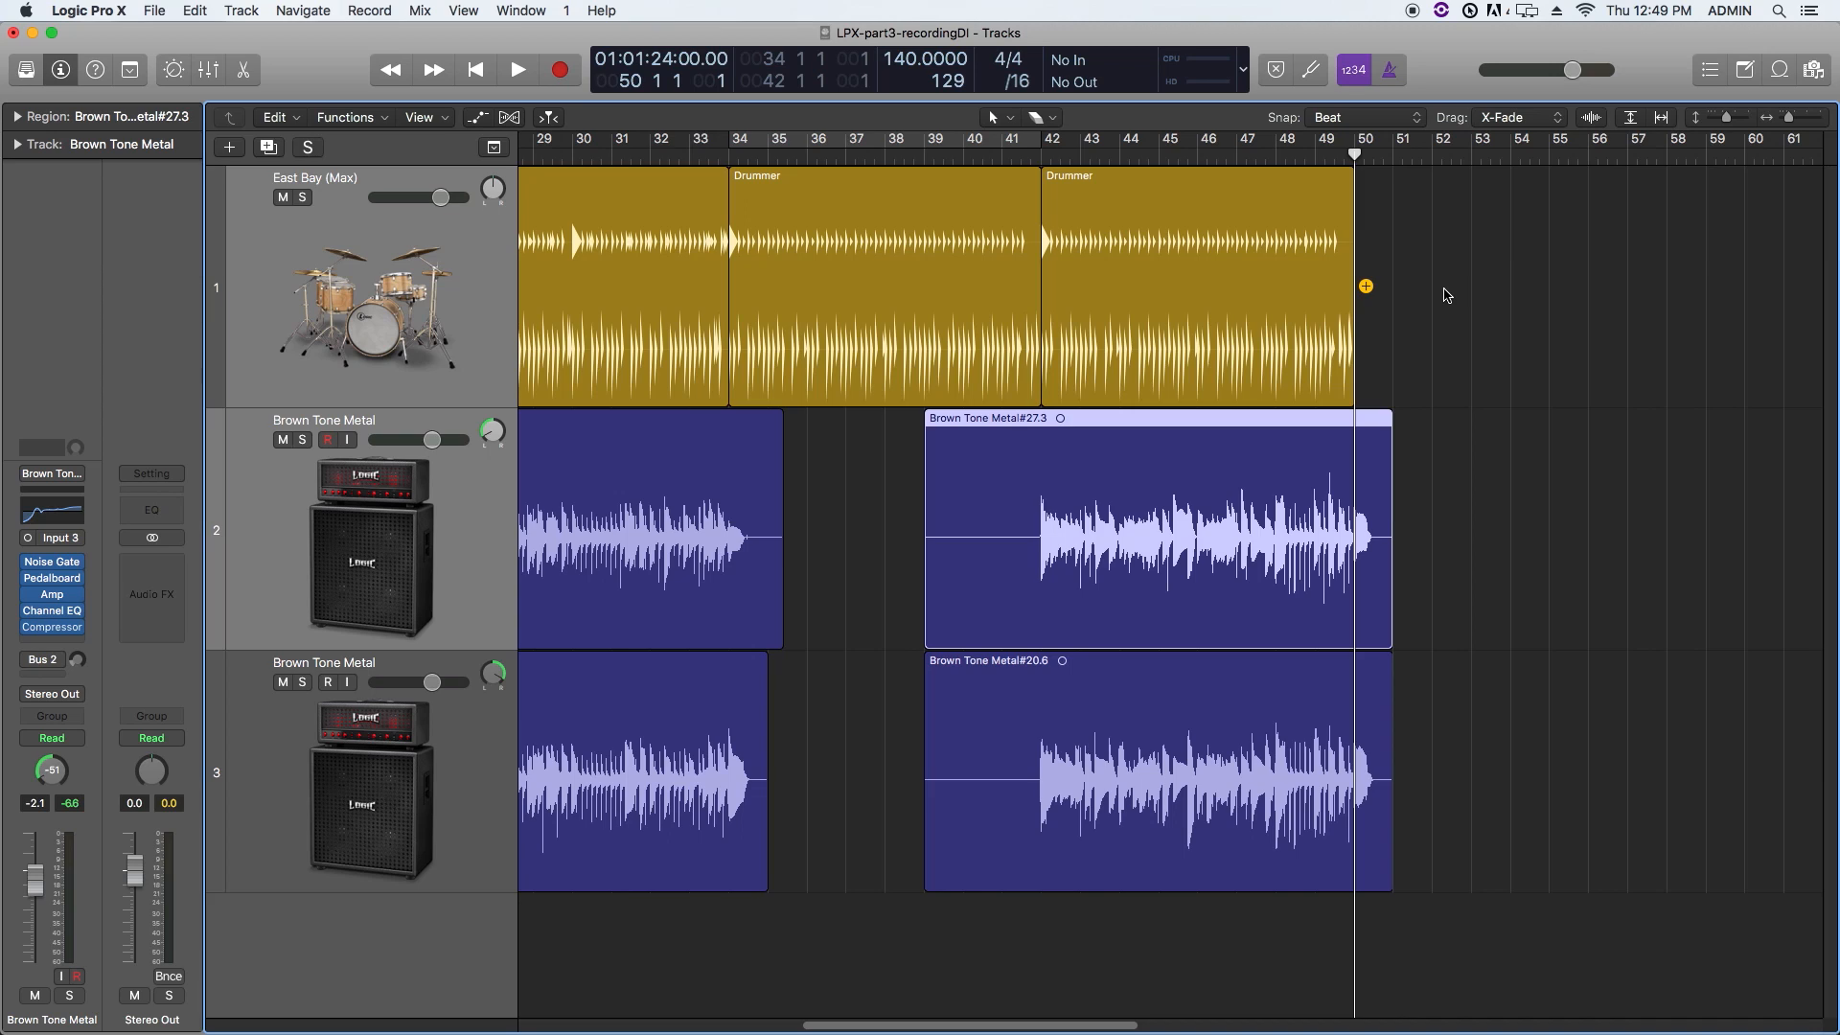
# Step: Rename the two trimmed-back guitar regions Guitar Chorus L and Guitar Chorus R with the Text Tool, and undo both renames
pyautogui.click(1053, 119)
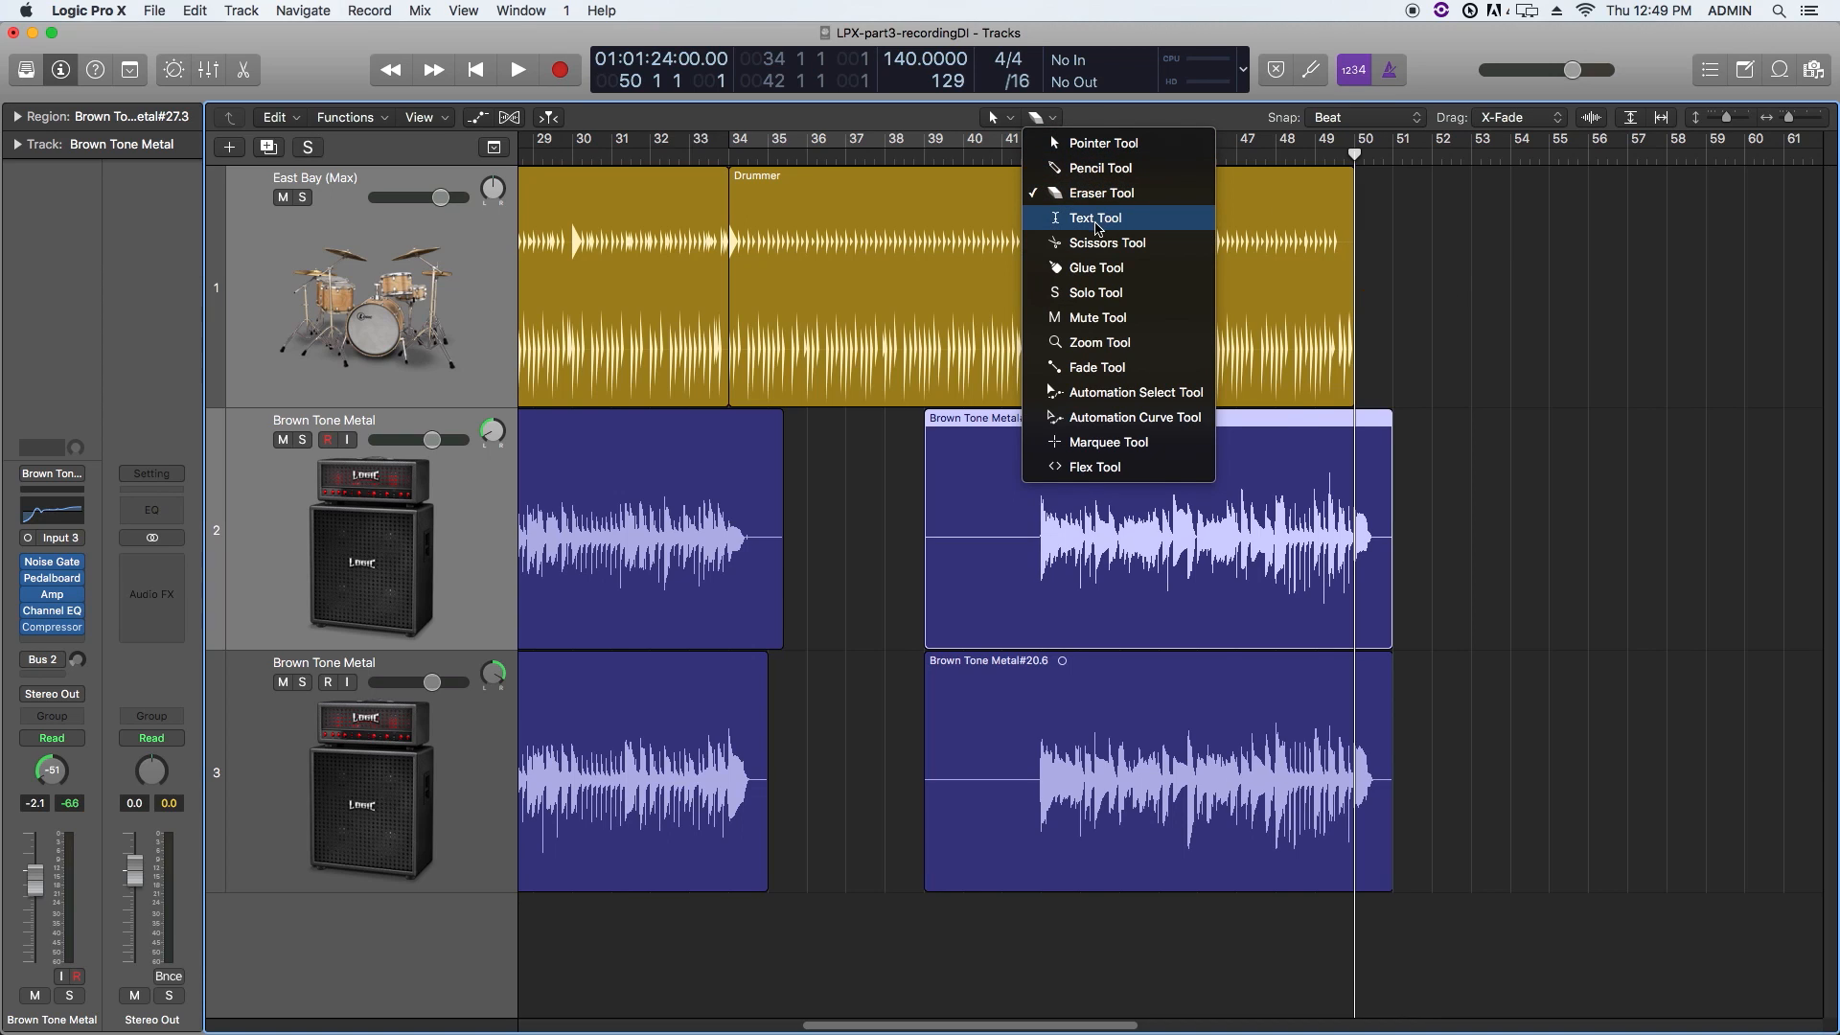
pyautogui.click(1054, 218)
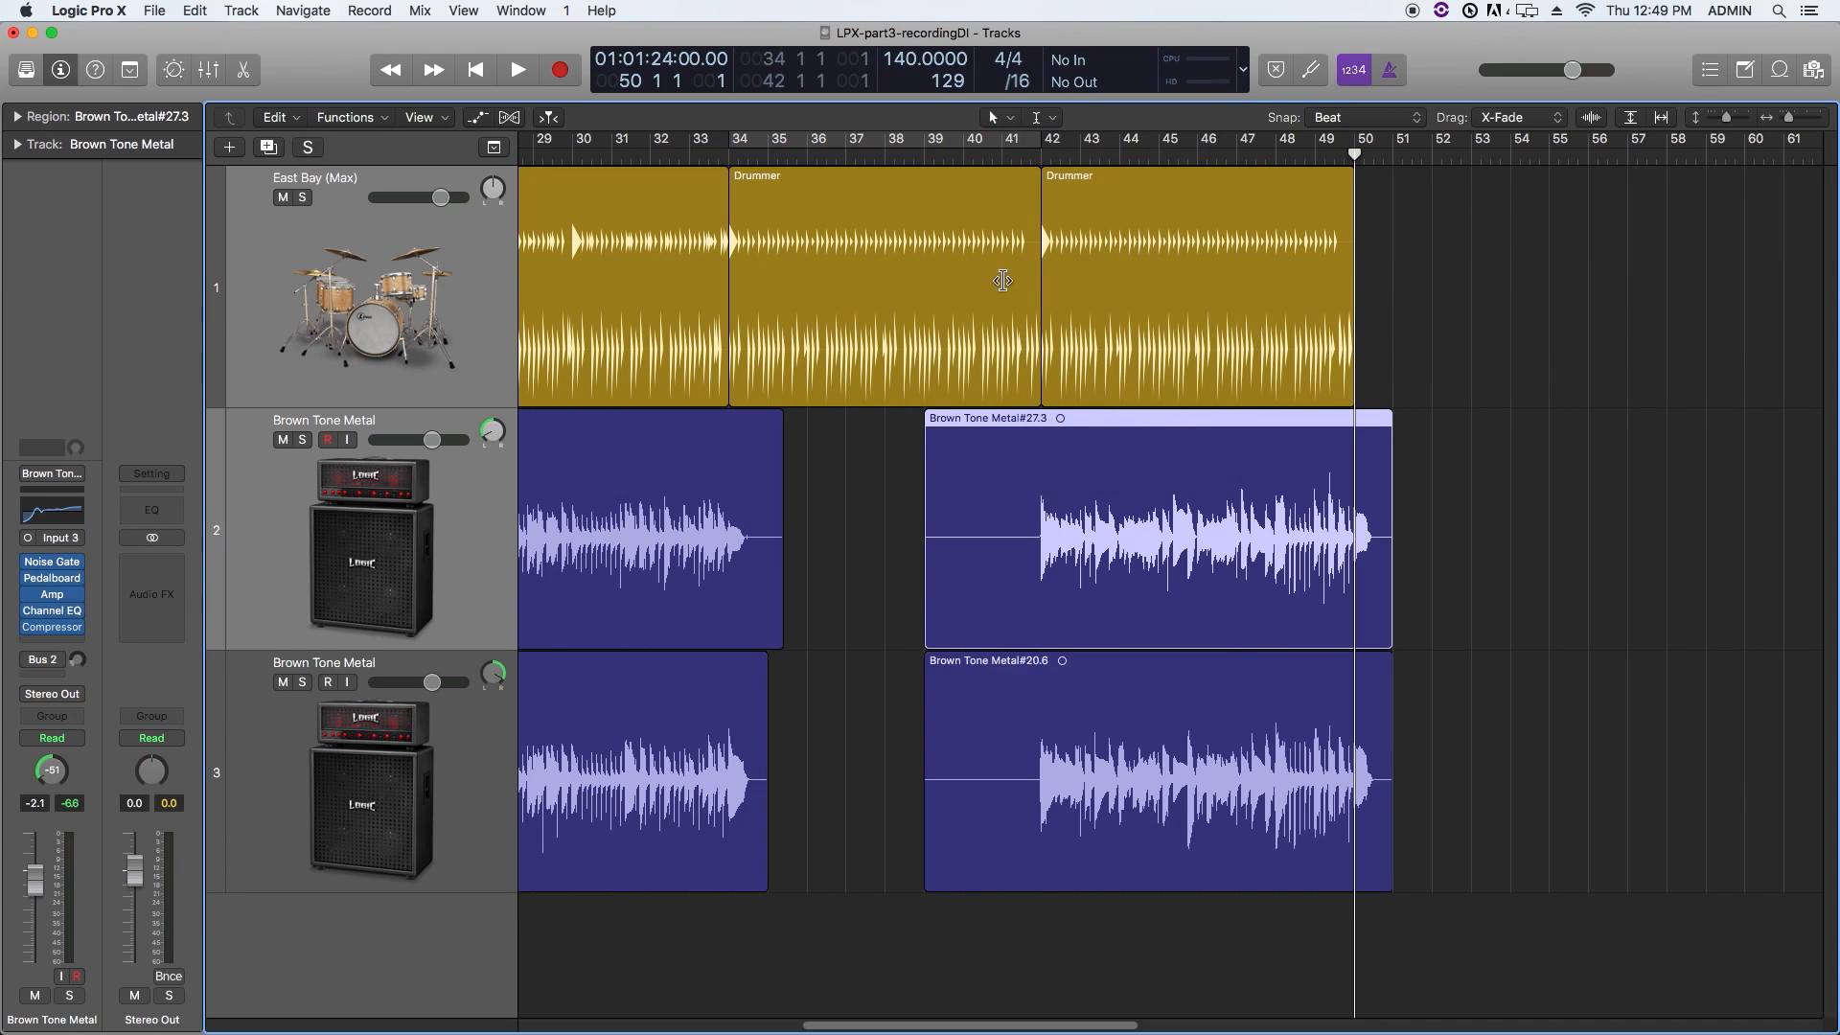
pyautogui.click(960, 419)
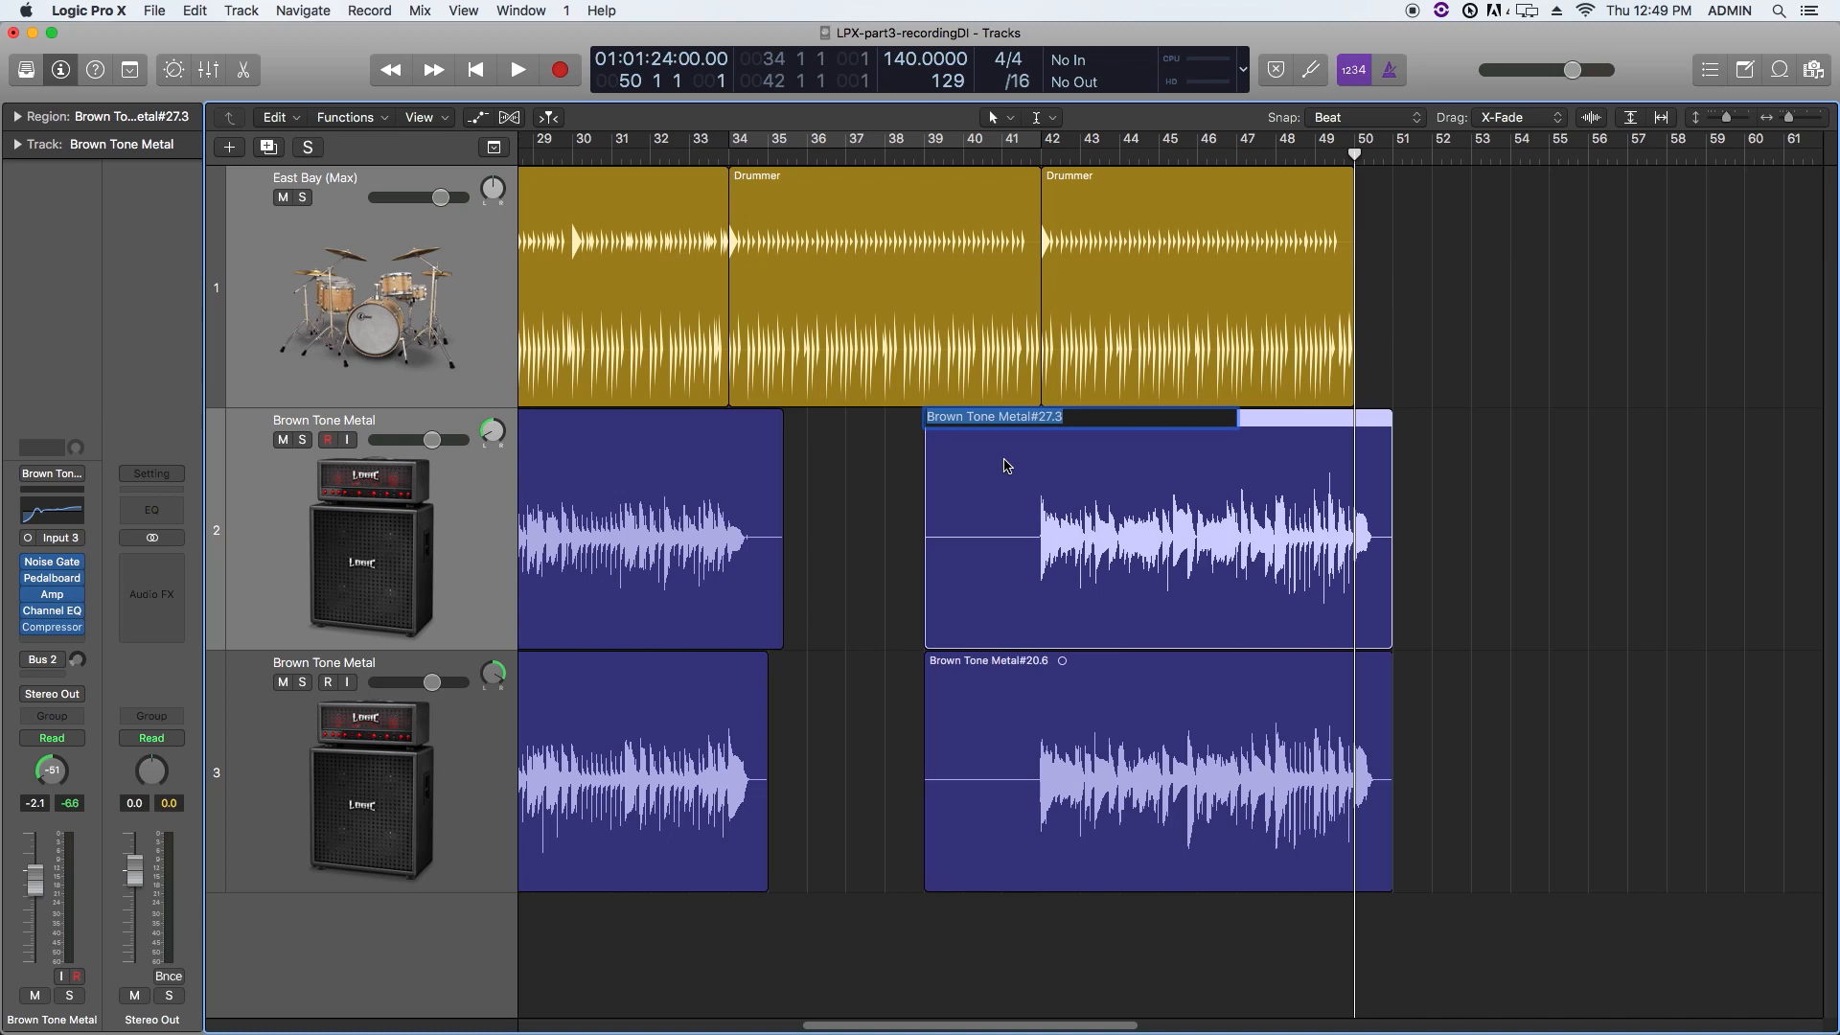
pyautogui.write('Guitar Chorus L')
pyautogui.press('Tab')
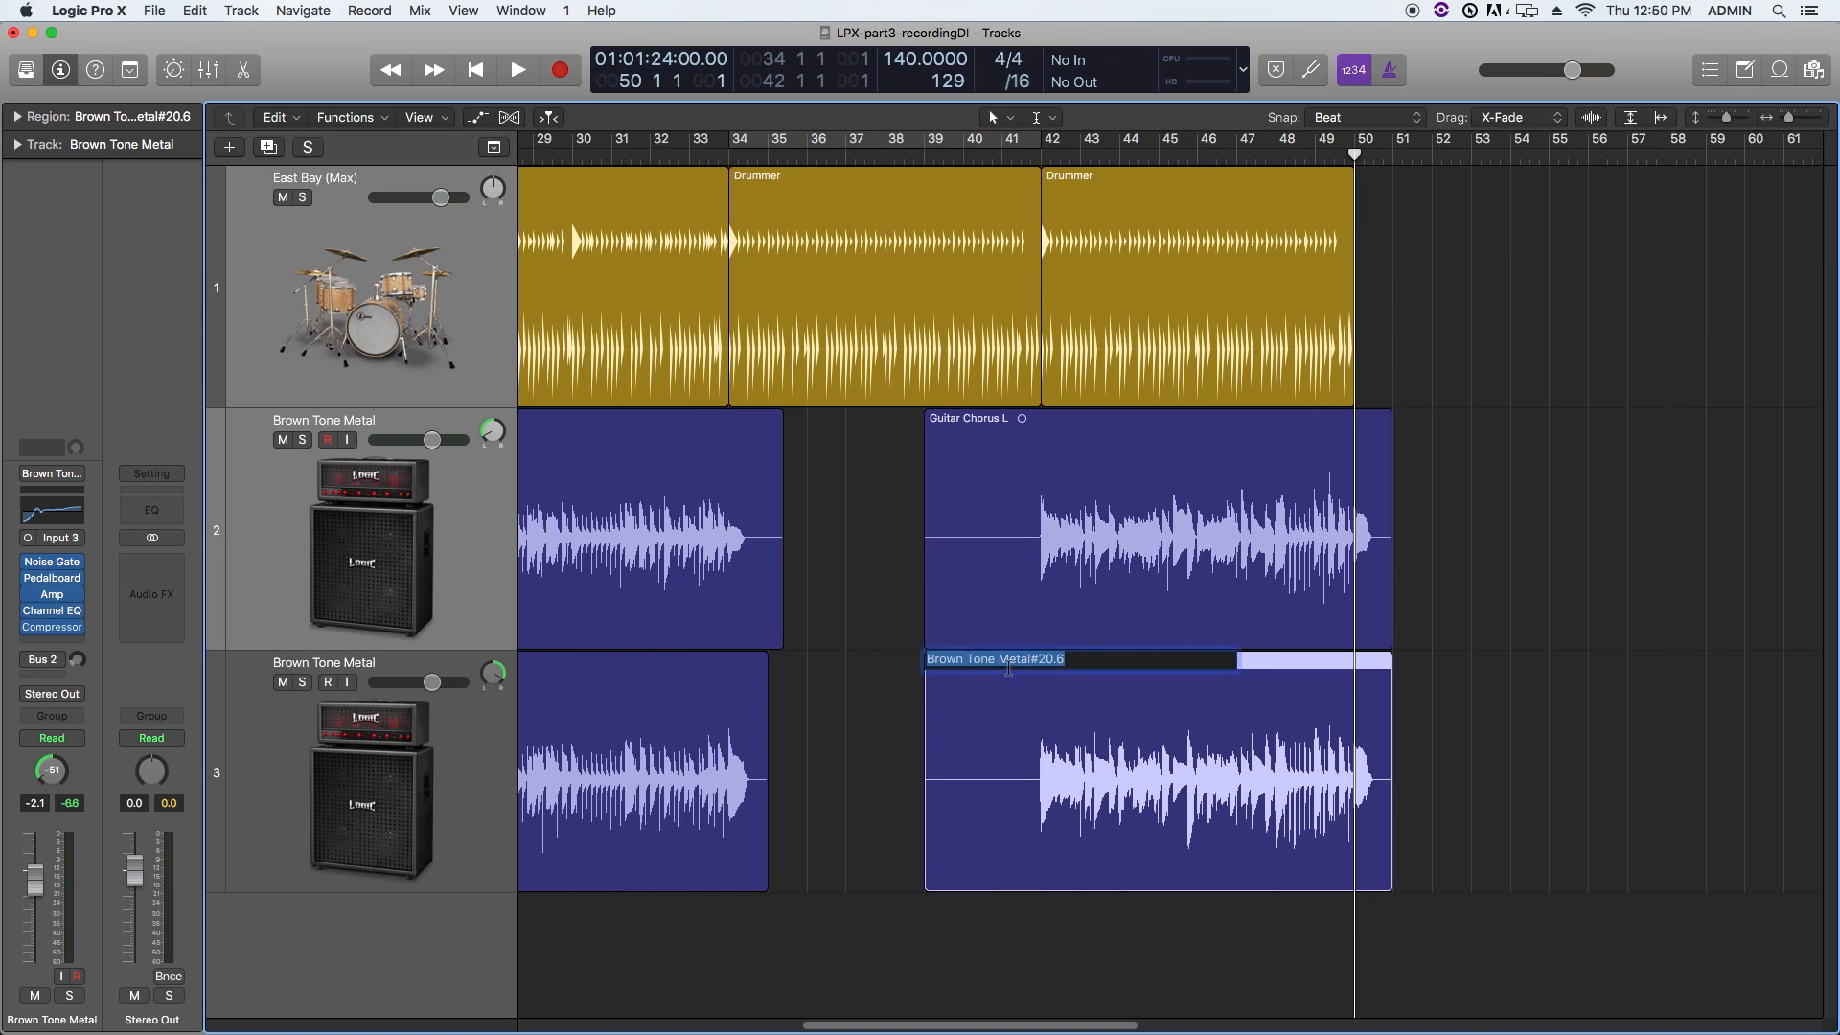
pyautogui.write('Guitar Chorus R')
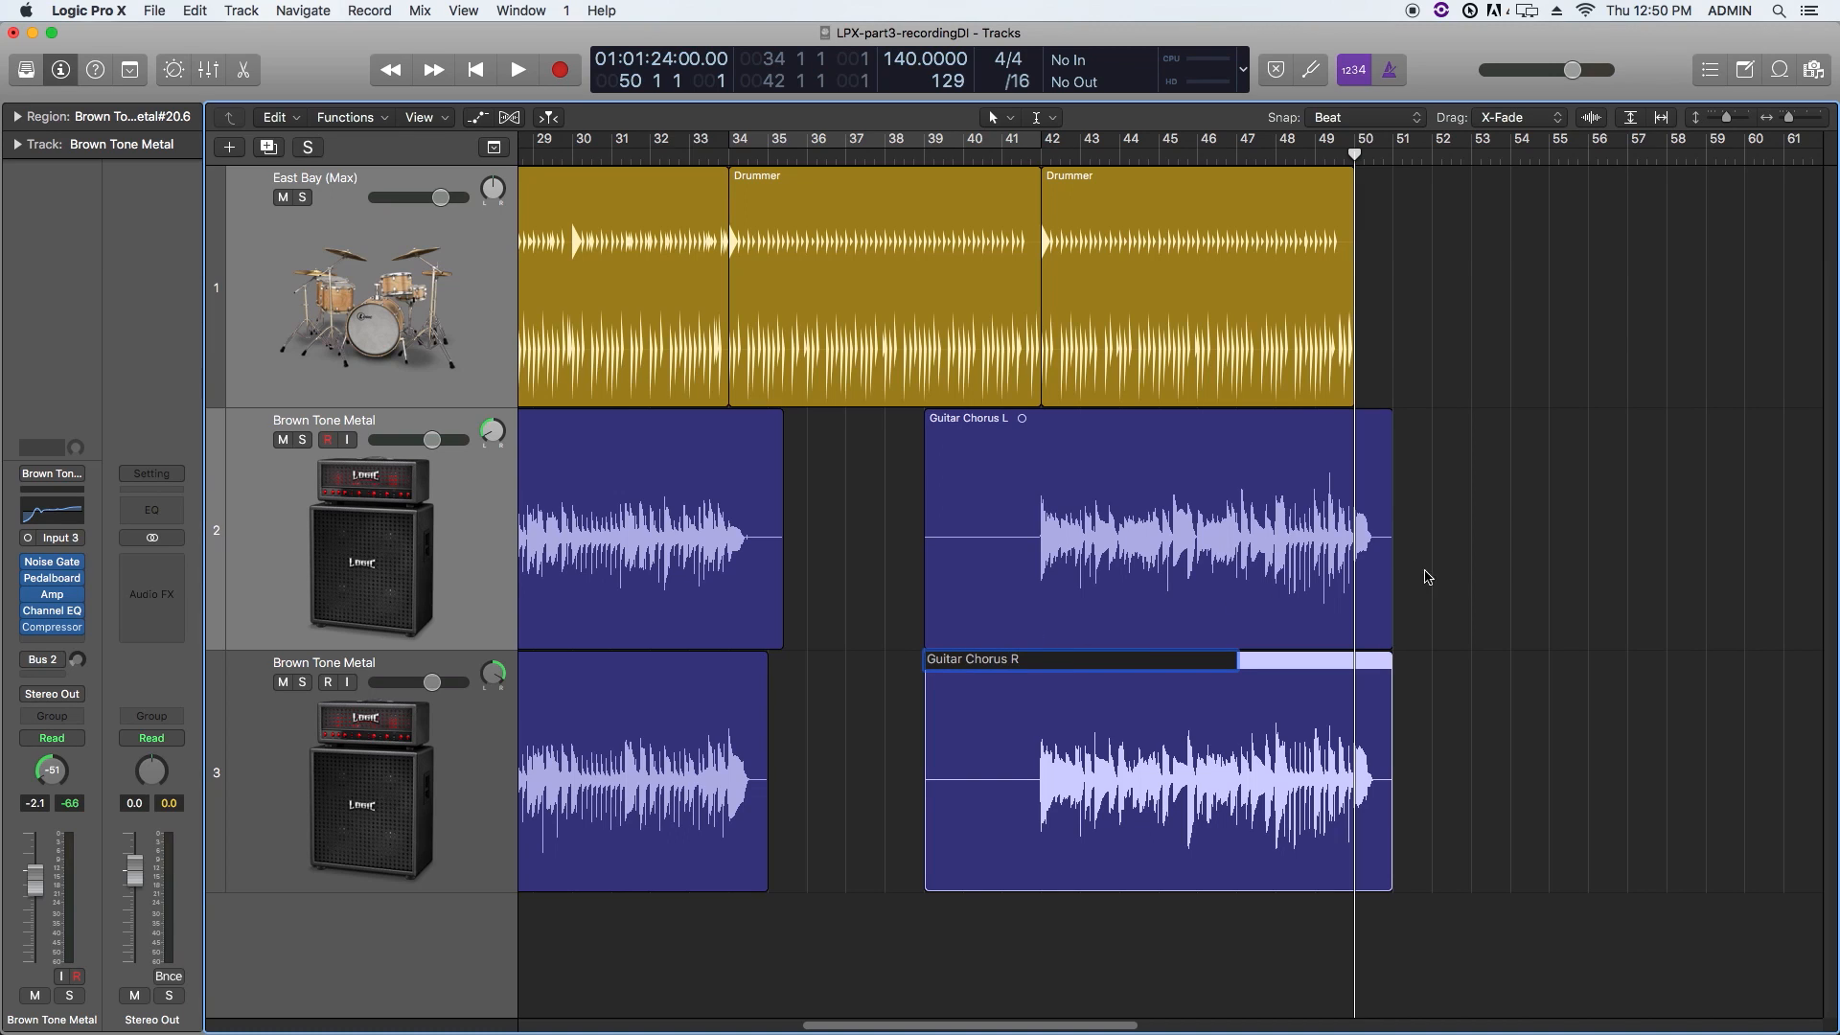
pyautogui.click(1560, 580)
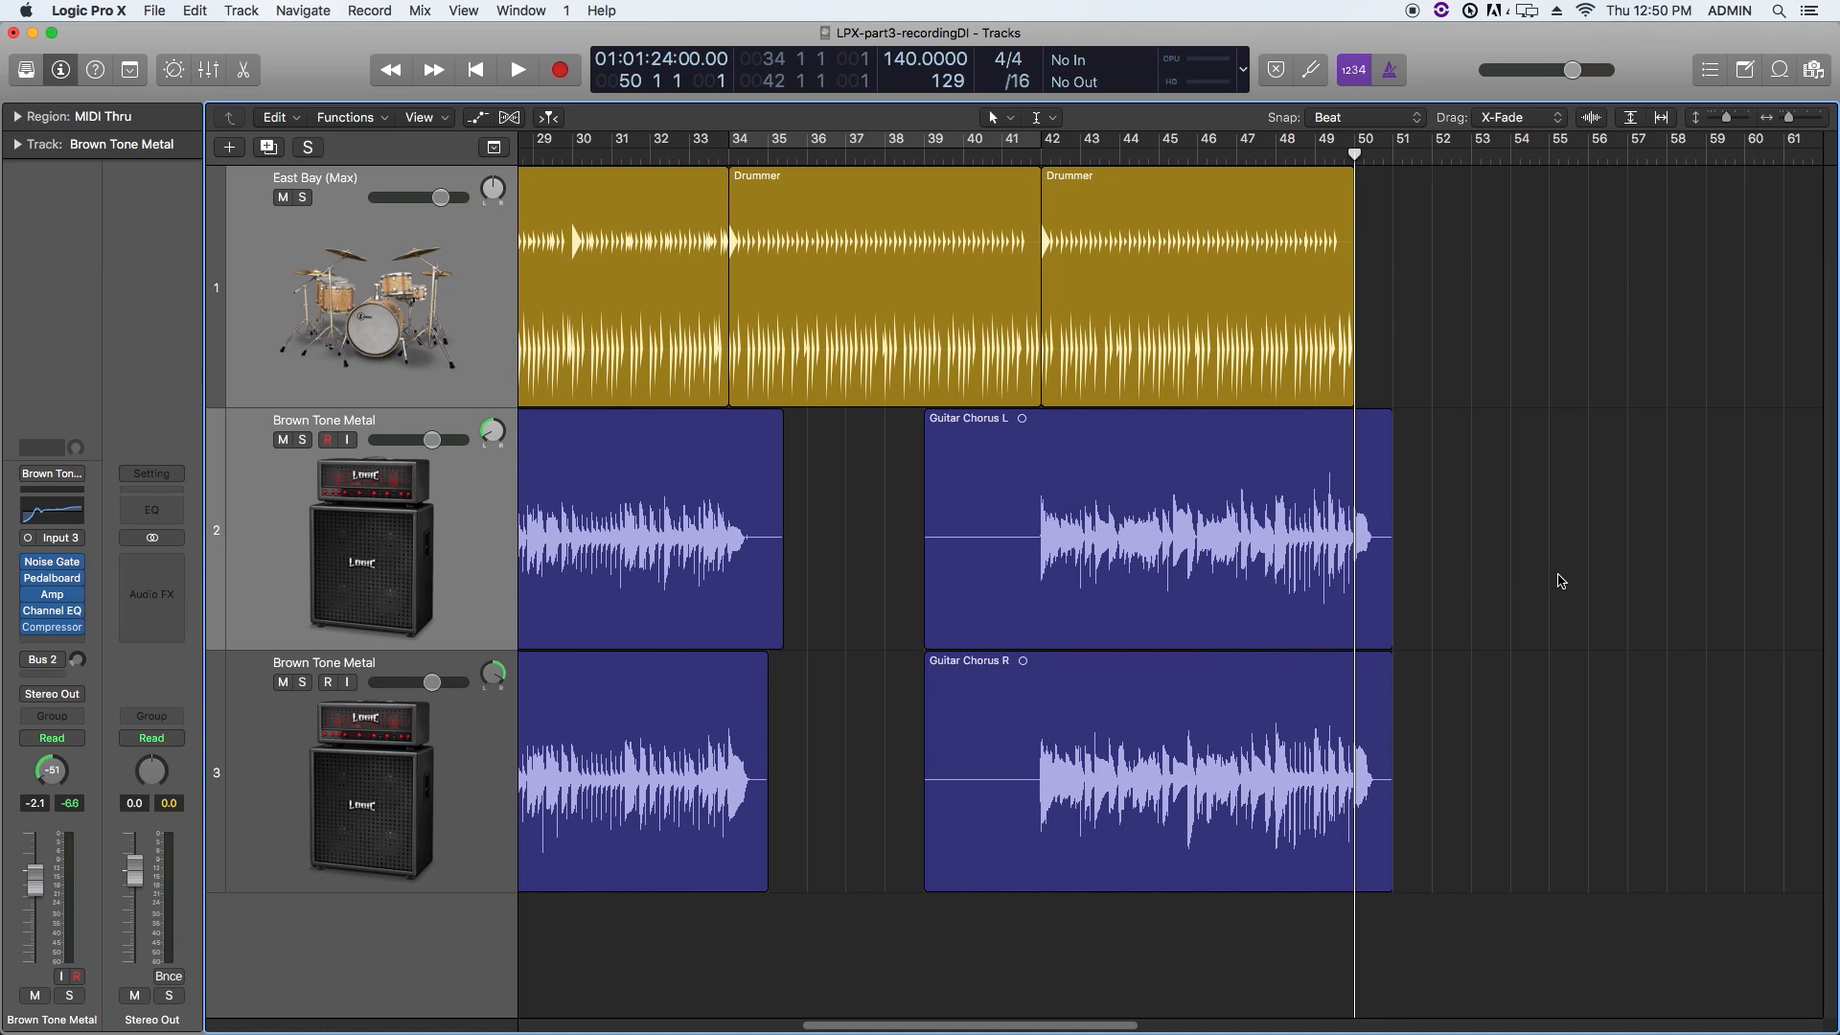
pyautogui.hotkey('ctrl', 'z')
pyautogui.hotkey('ctrl', 'z')
# Step: Set the Command-click tool to Scissors Tool
pyautogui.click(1054, 119)
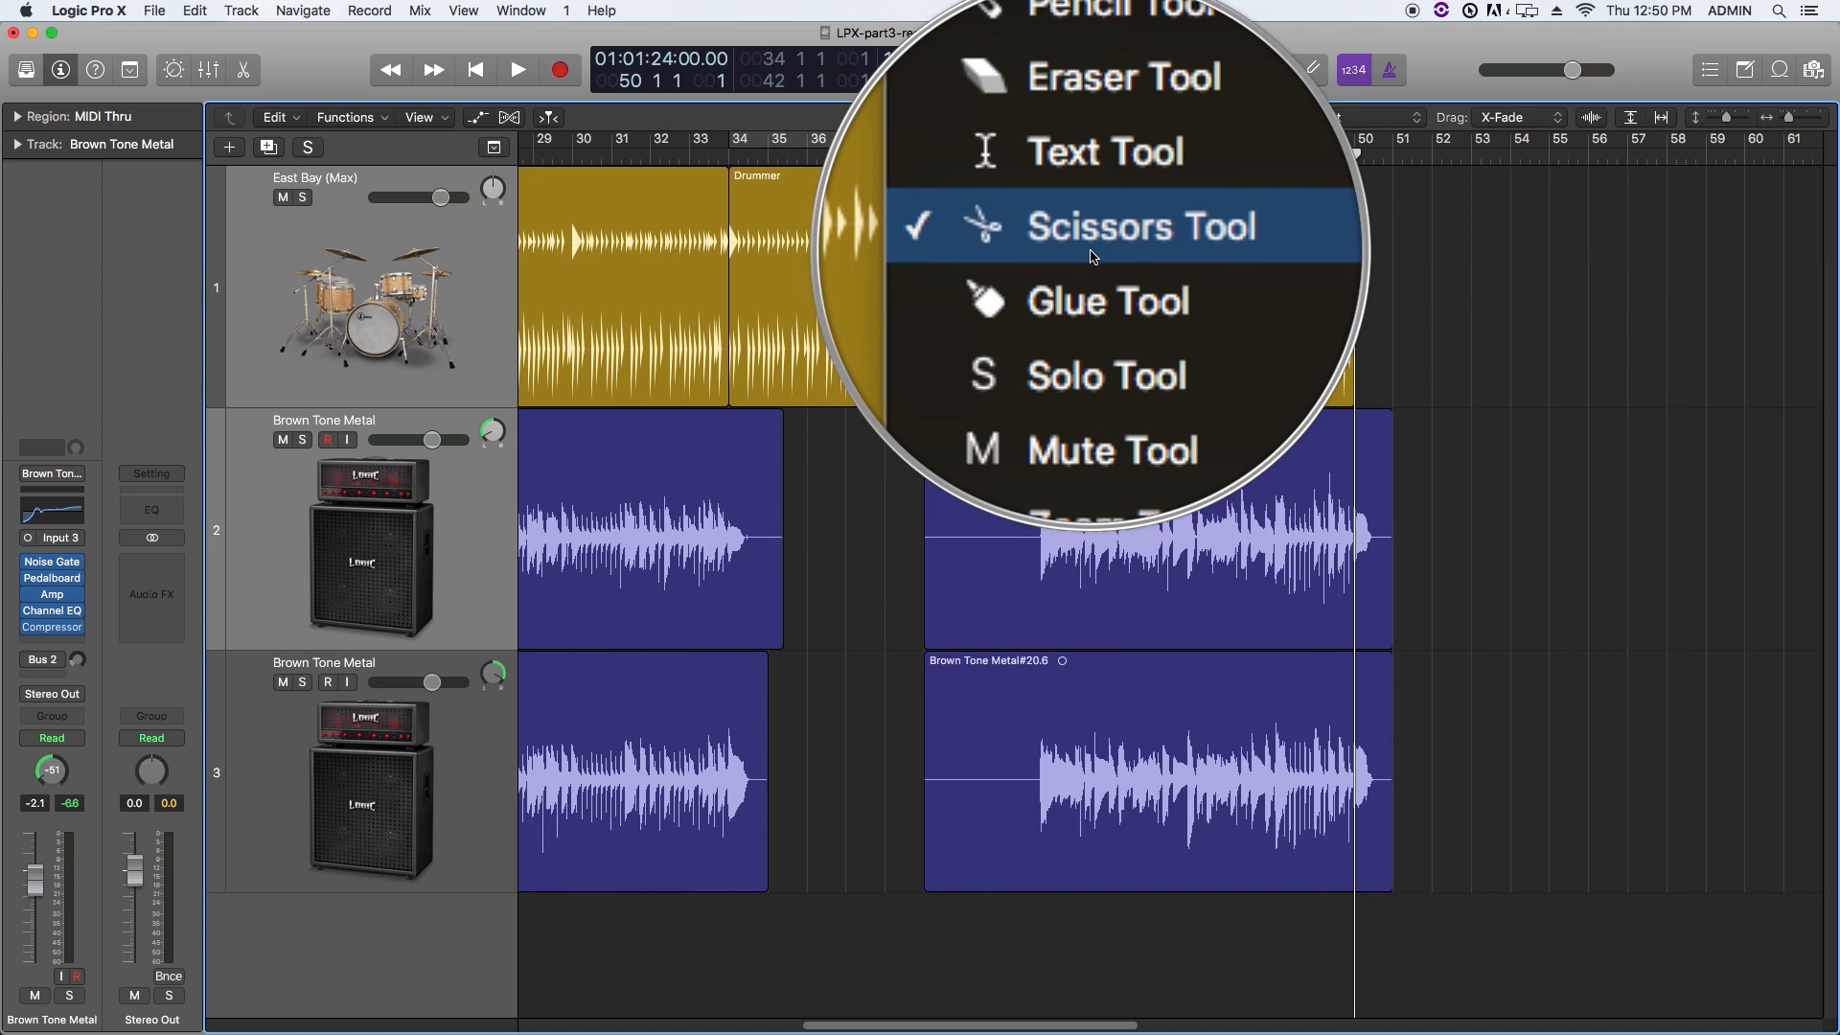
pyautogui.click(1090, 252)
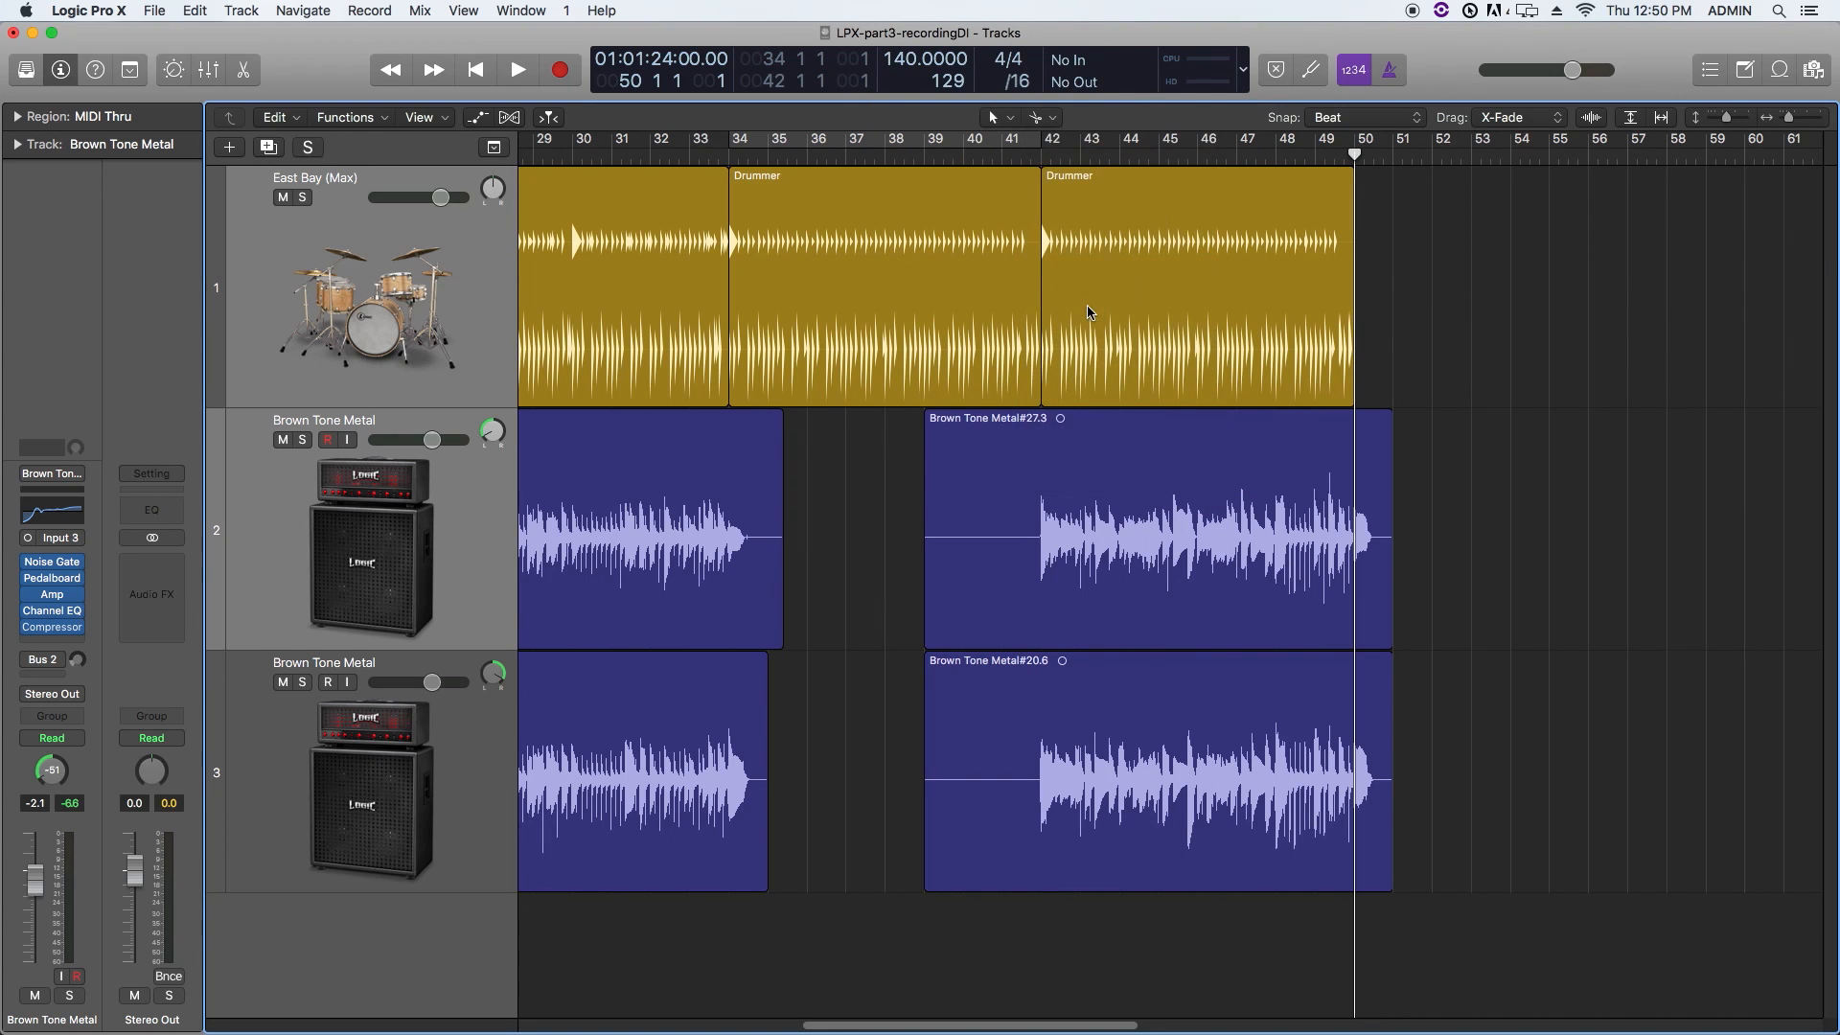
pyautogui.press('super+Right')
pyautogui.press('super+Right')
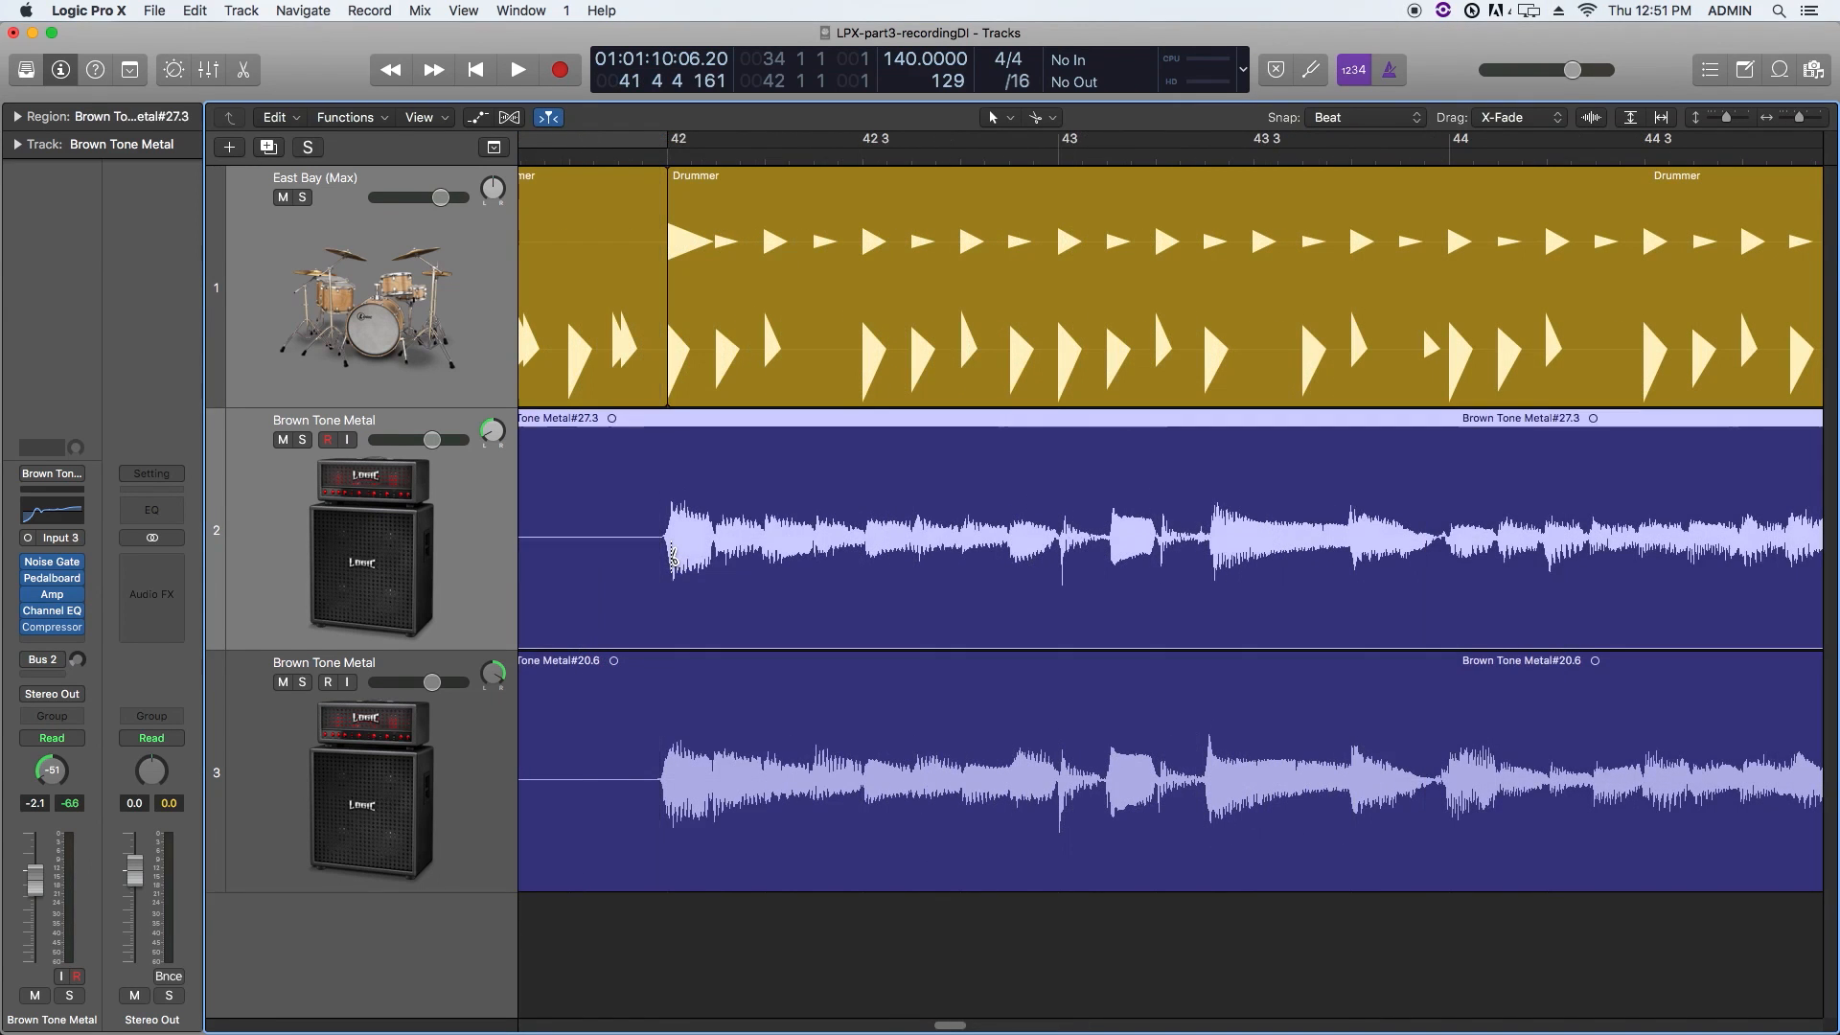
# Step: Try splitting the Brown Tone Metal#27.3 region at bar 42, at 42 2, 42 3 and 42 4, and at bar 43
pyautogui.click(672, 556)
pyautogui.click(841, 567)
pyautogui.click(992, 575)
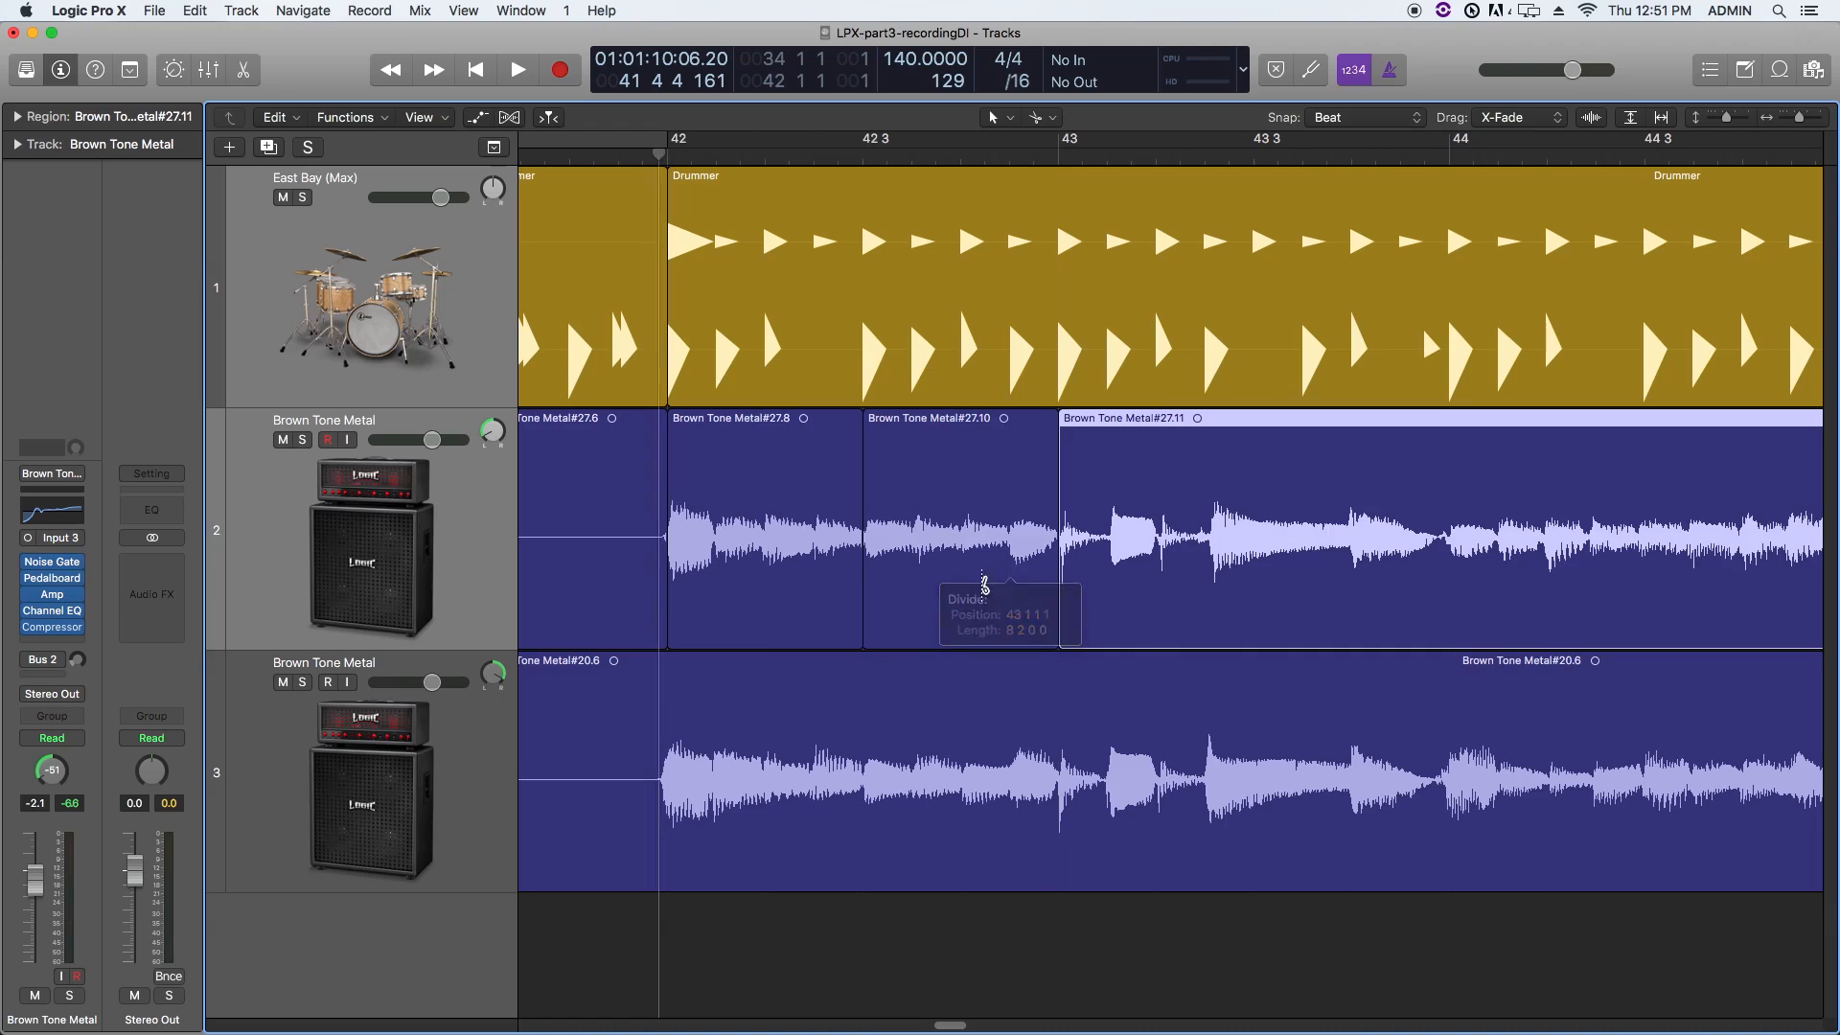
pyautogui.click(961, 575)
pyautogui.click(766, 551)
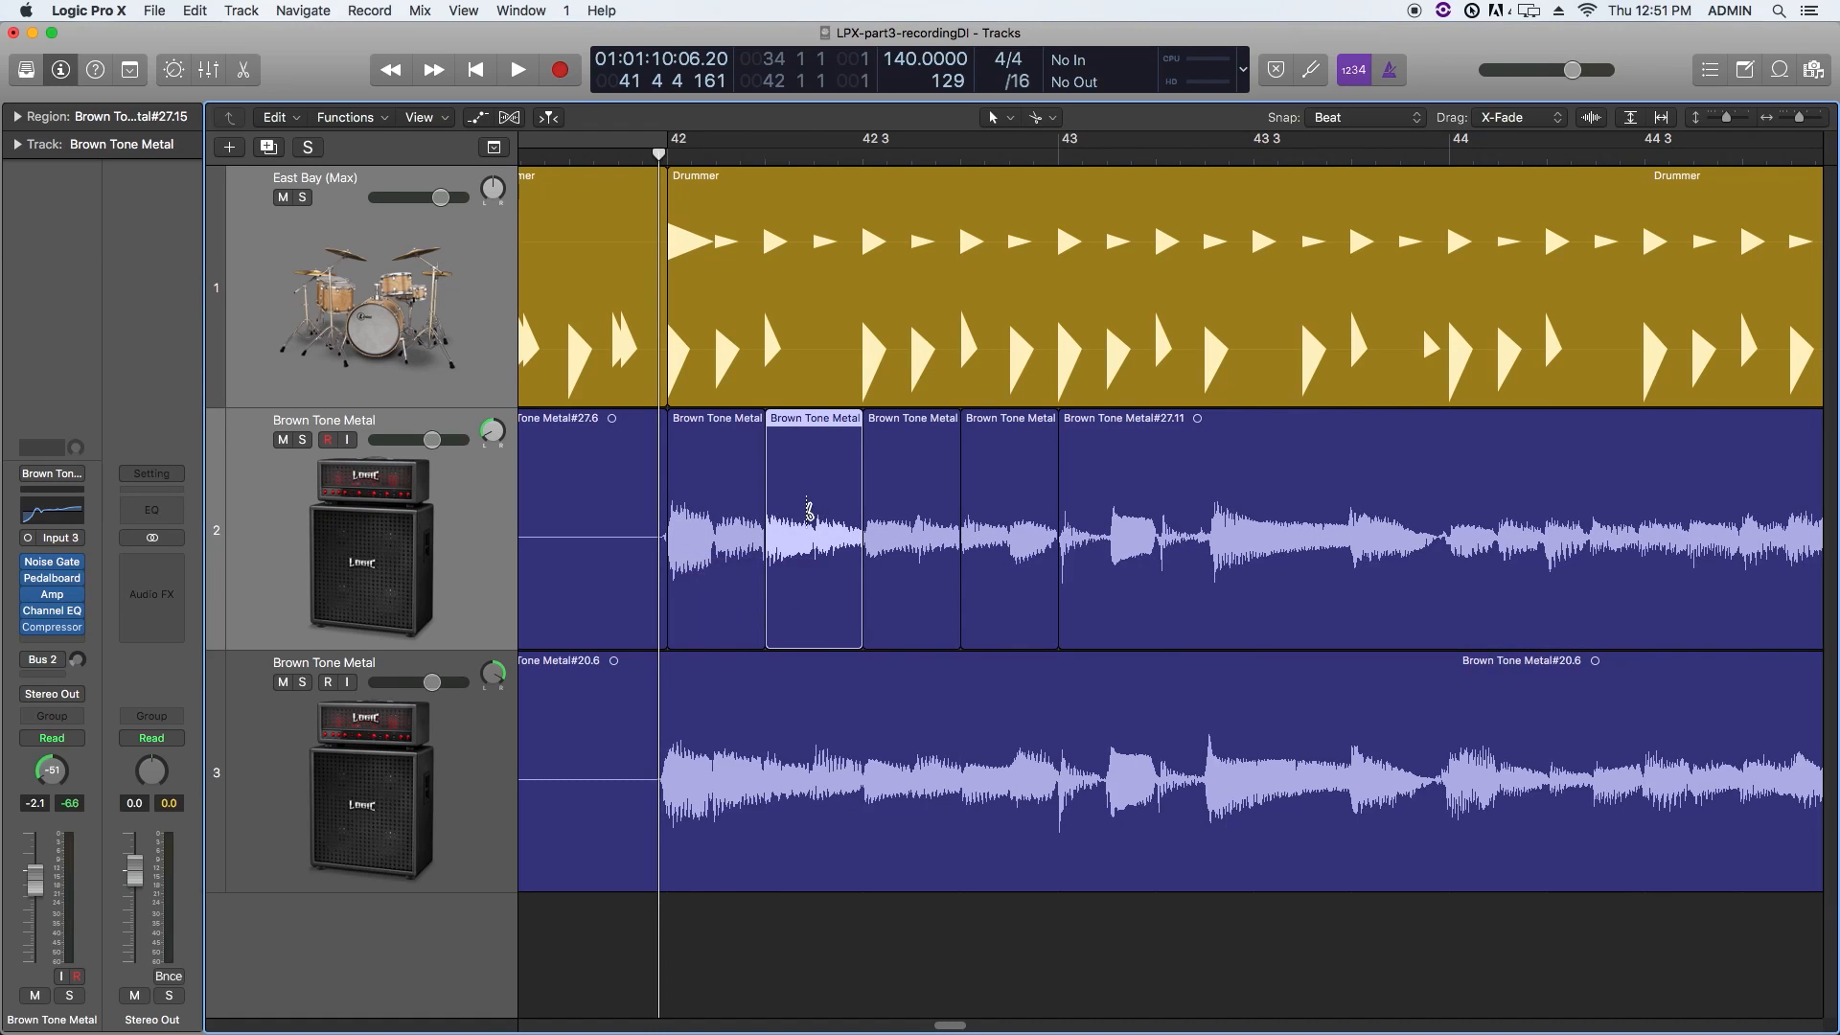
pyautogui.click(815, 533)
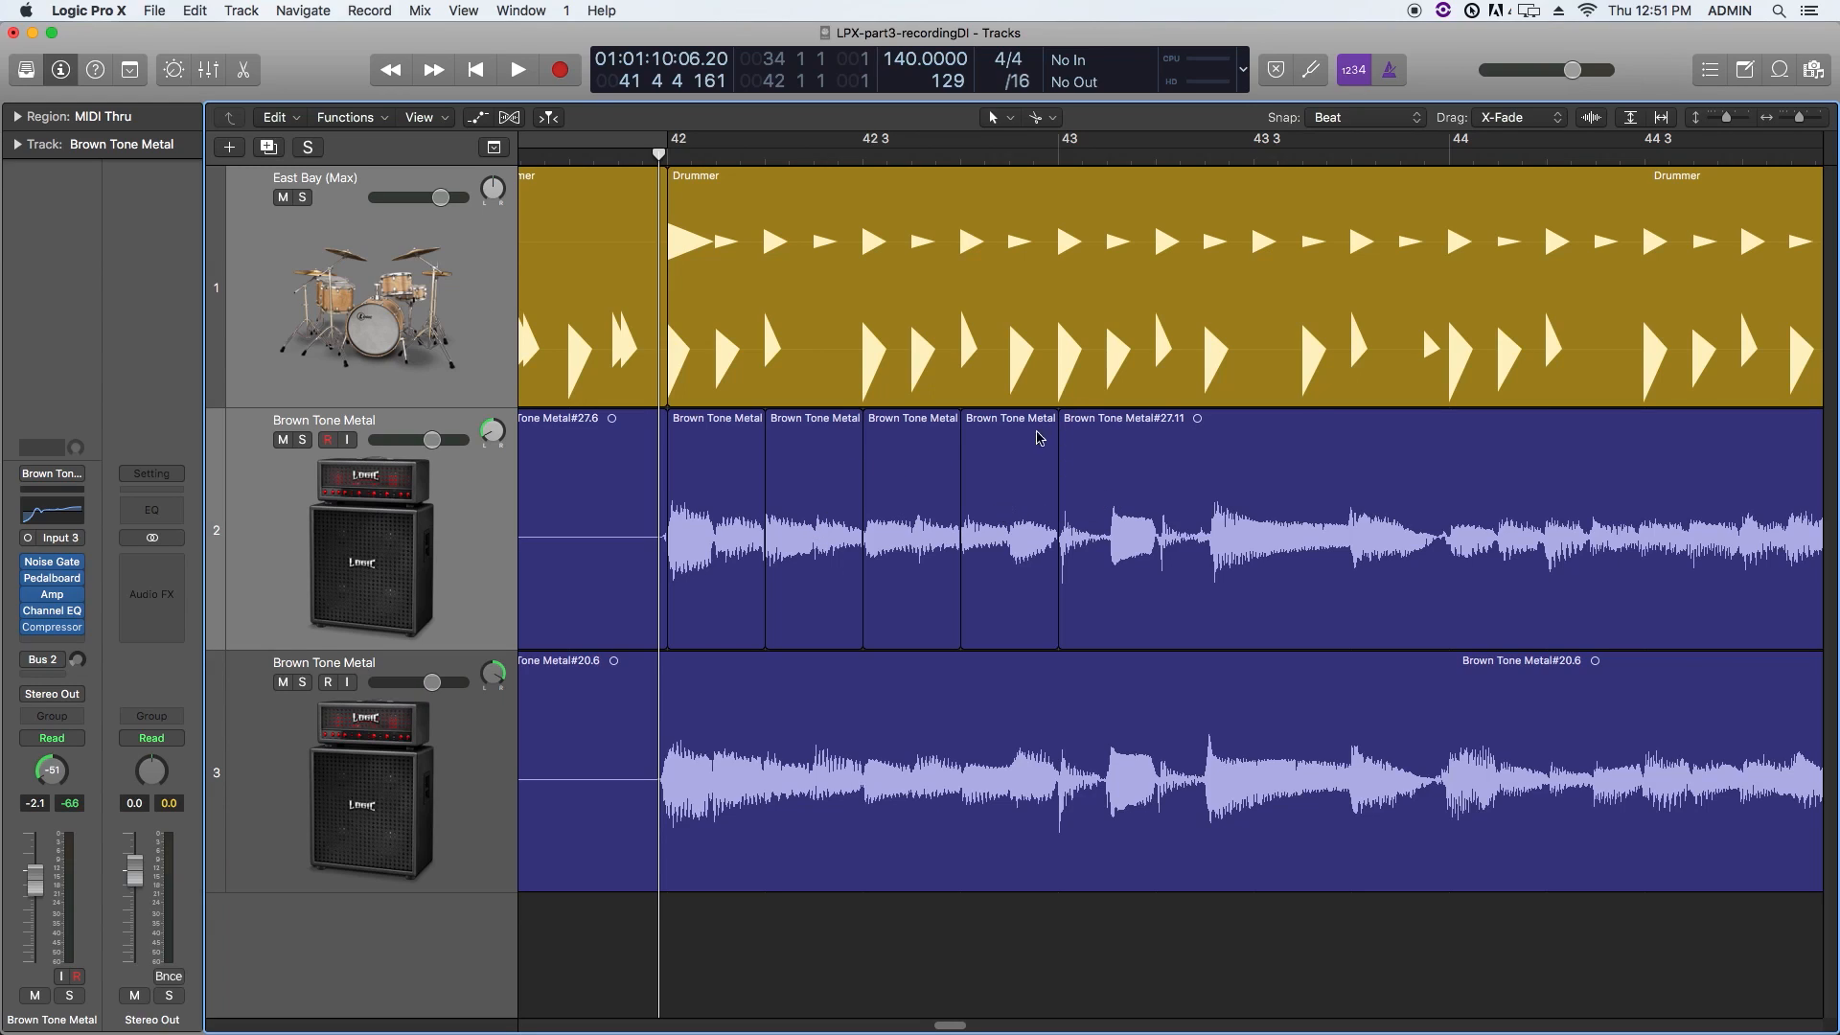
# Step: Set the snap value to Division and cut the first two beat-long pieces after bar 42 into sixteenth-note slices
pyautogui.click(1369, 126)
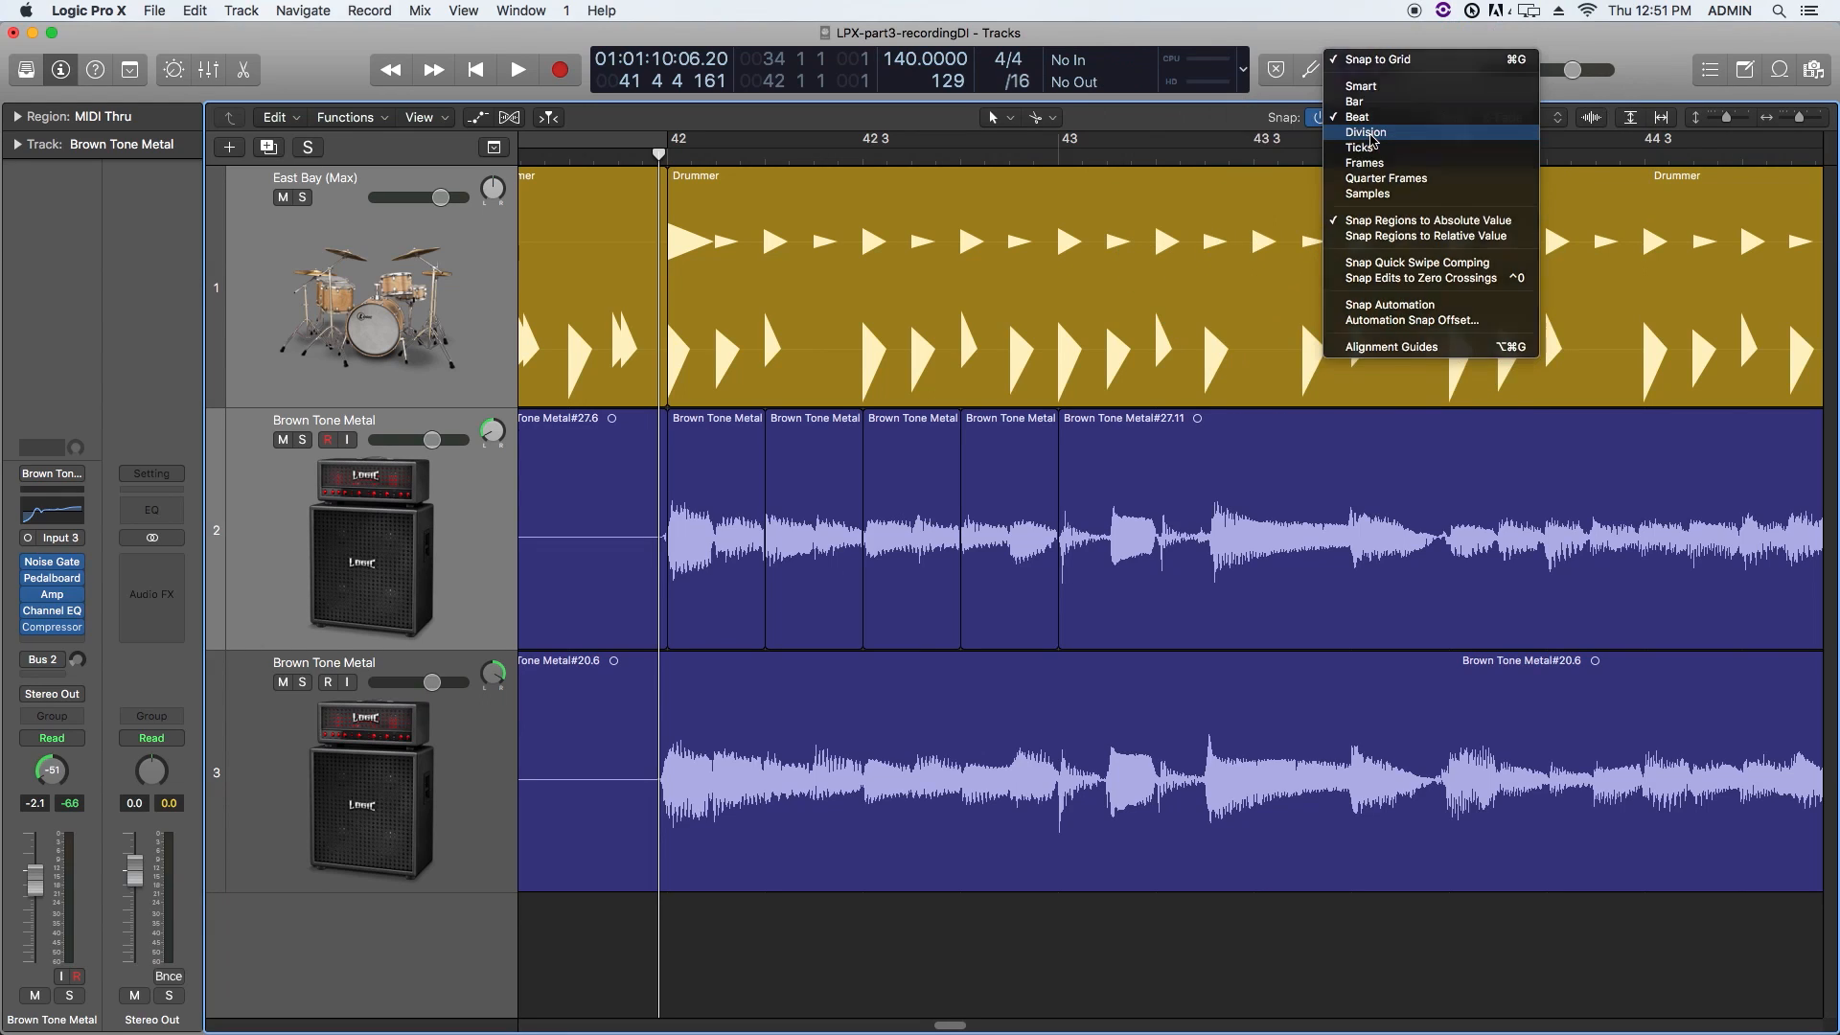
pyautogui.click(1370, 134)
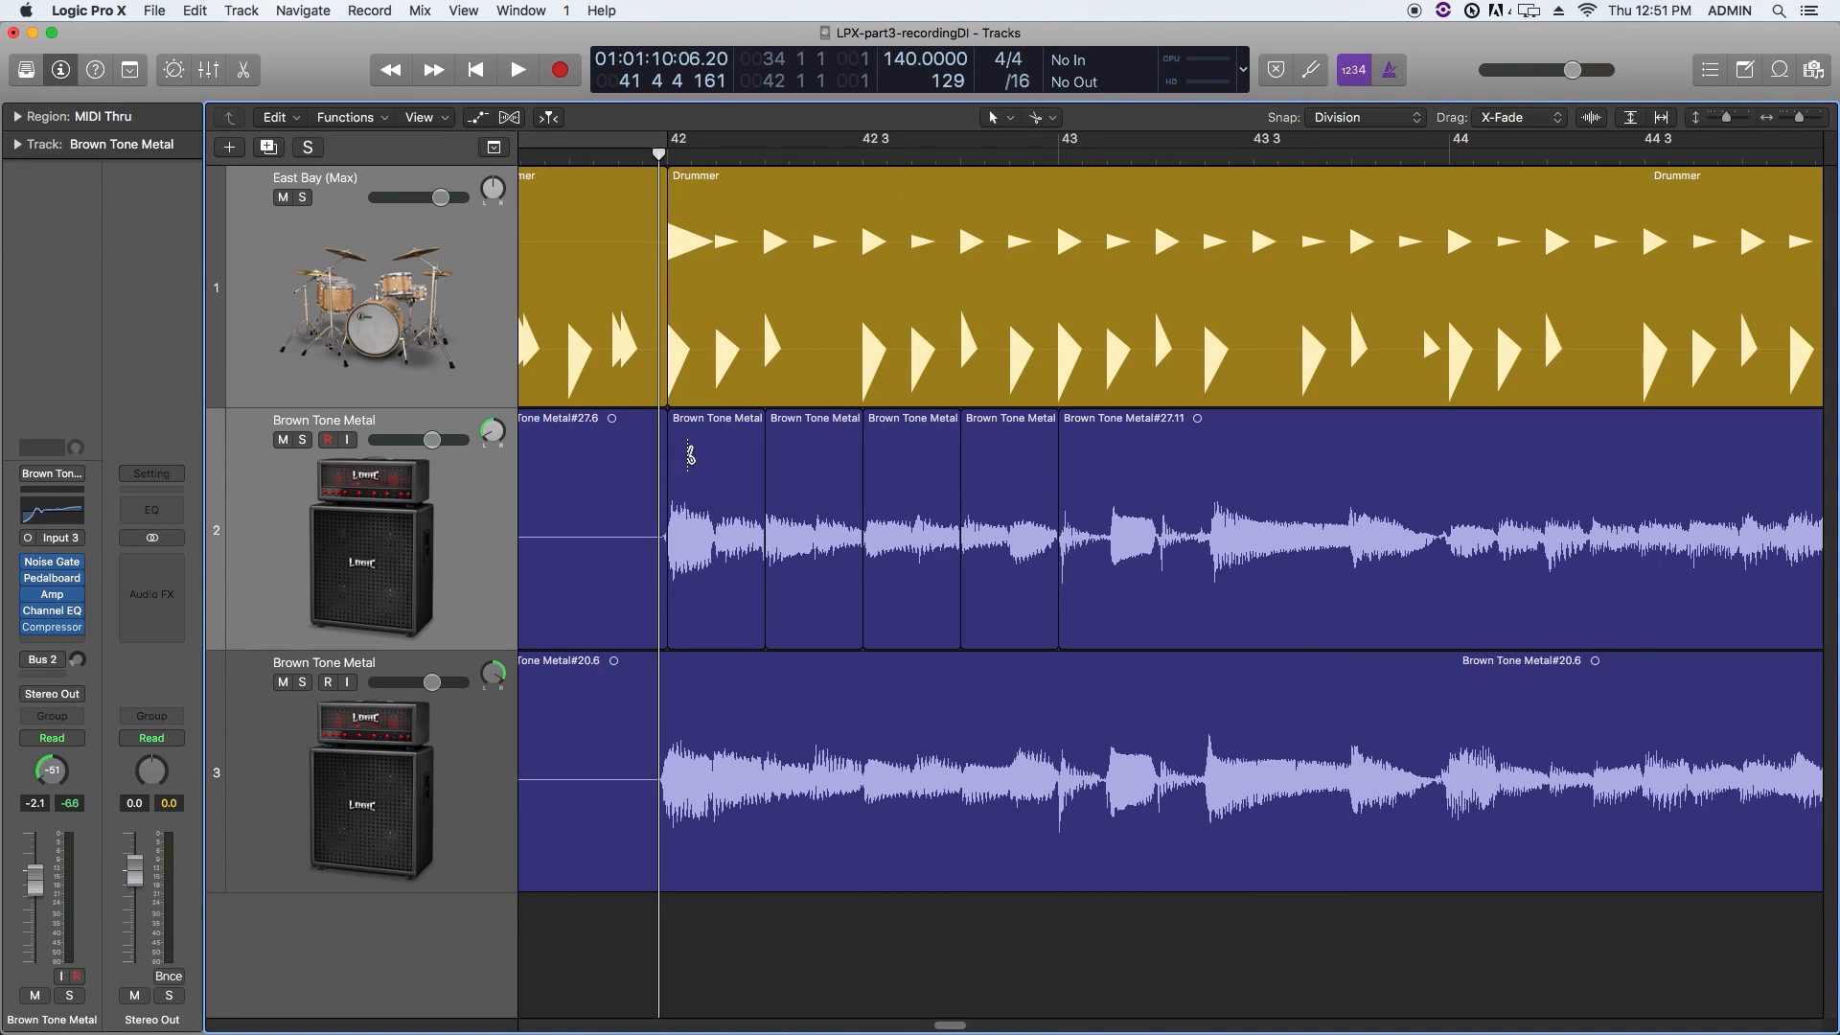
pyautogui.click(690, 451)
pyautogui.click(716, 455)
pyautogui.click(741, 460)
pyautogui.click(789, 470)
pyautogui.click(838, 479)
pyautogui.click(814, 492)
# Step: Undo all the scissor cuts in the track 2 guitar region
pyautogui.press('super+z')
pyautogui.press('super+z')
pyautogui.press('super+z')
pyautogui.press('super+z')
pyautogui.press('super+z')
pyautogui.press('super+z')
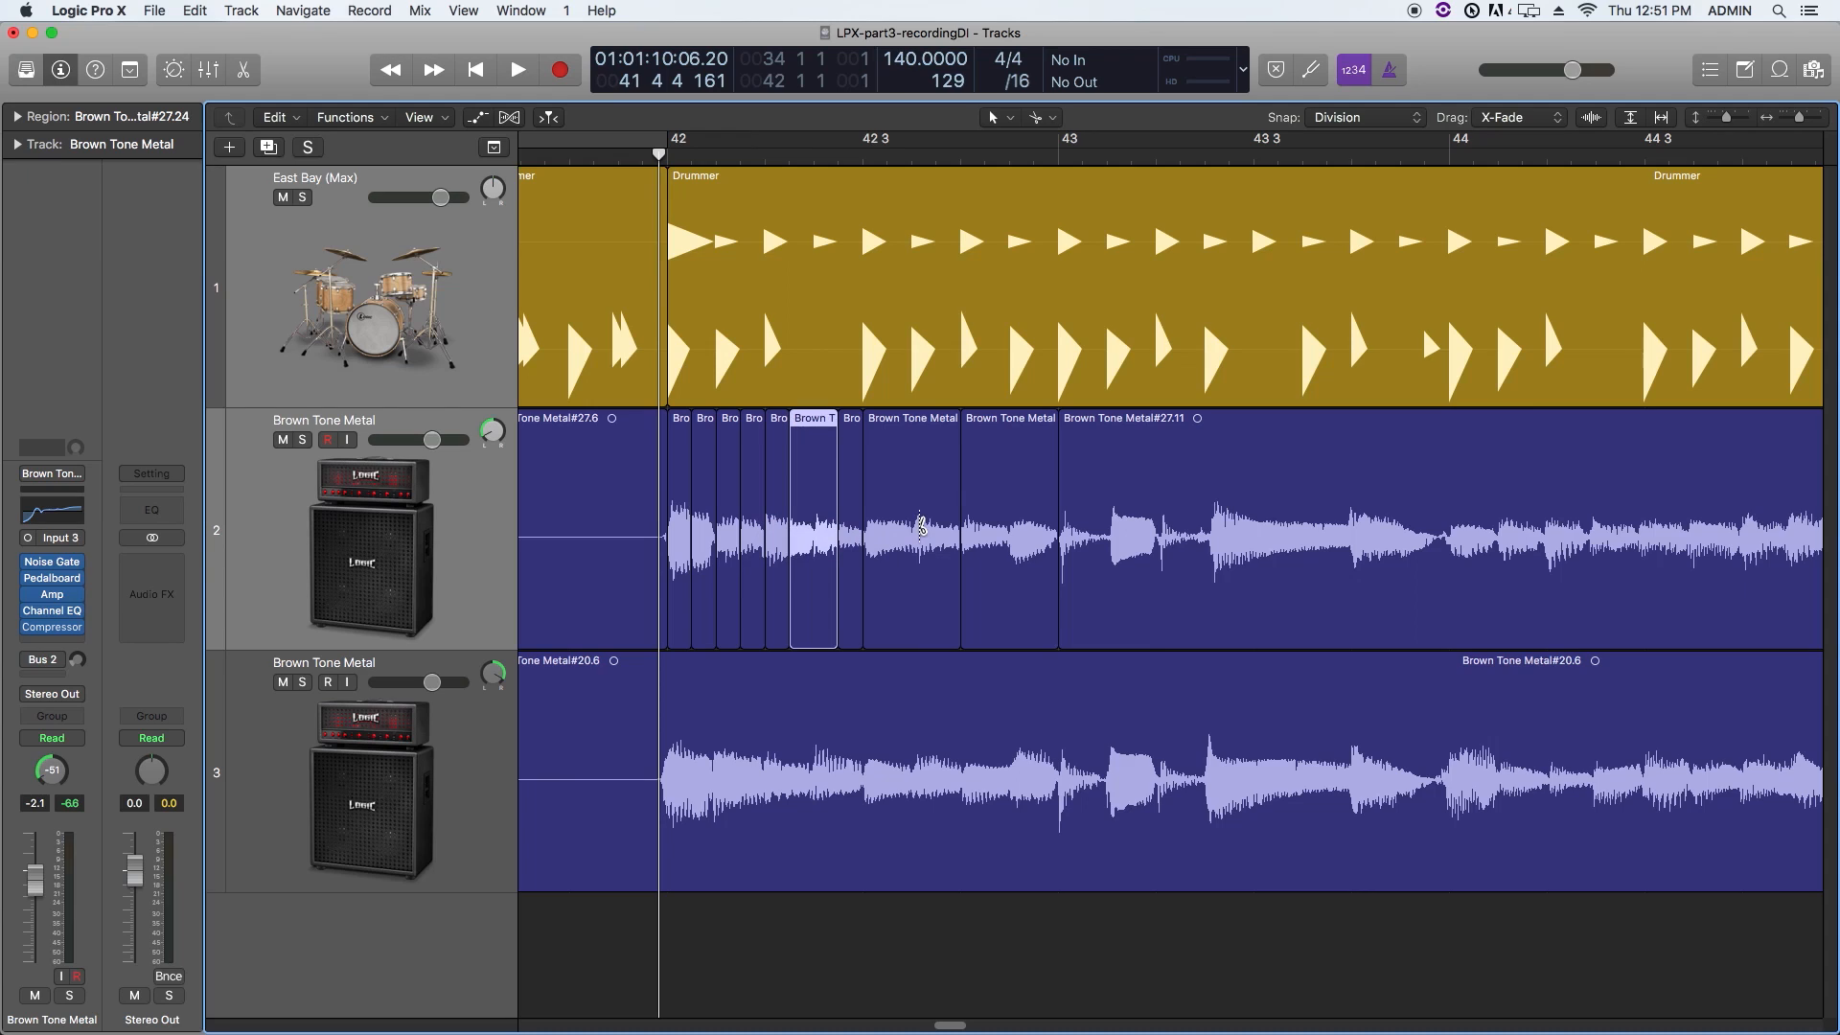
pyautogui.press('super+z')
pyautogui.press('super+z')
pyautogui.press('super+z')
pyautogui.press('super+z')
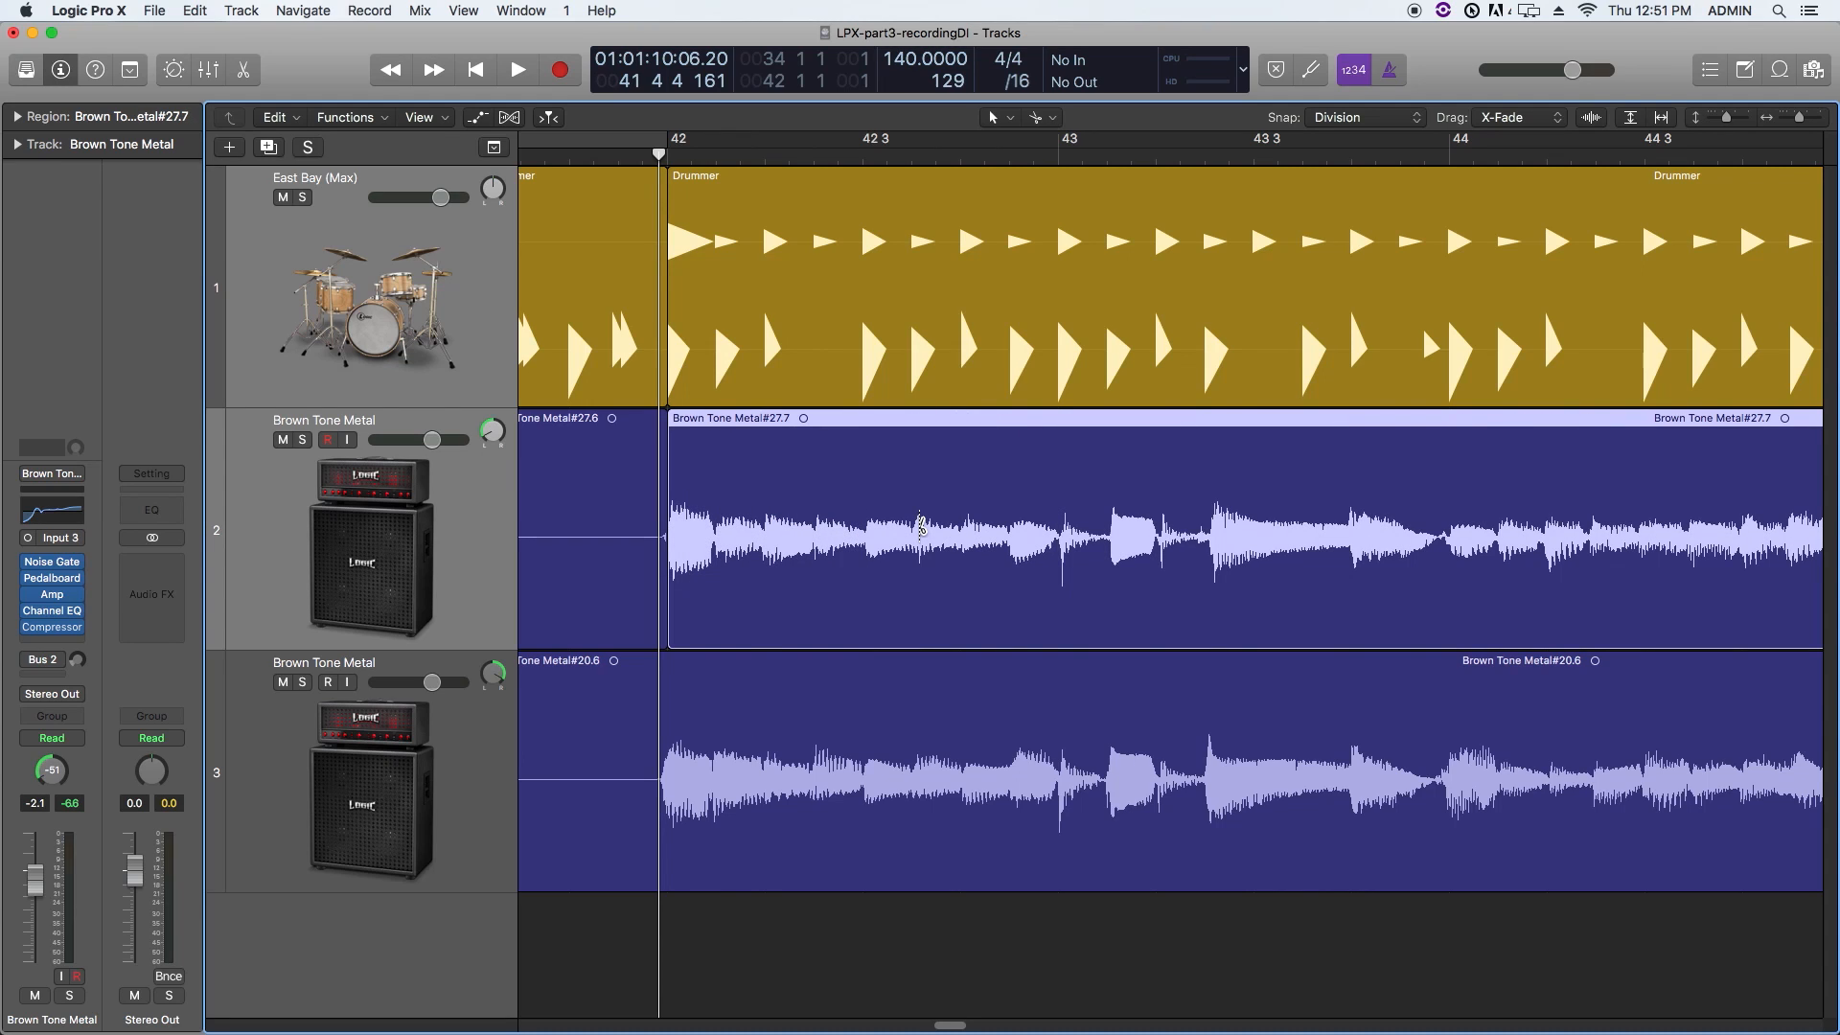
pyautogui.press('super+z')
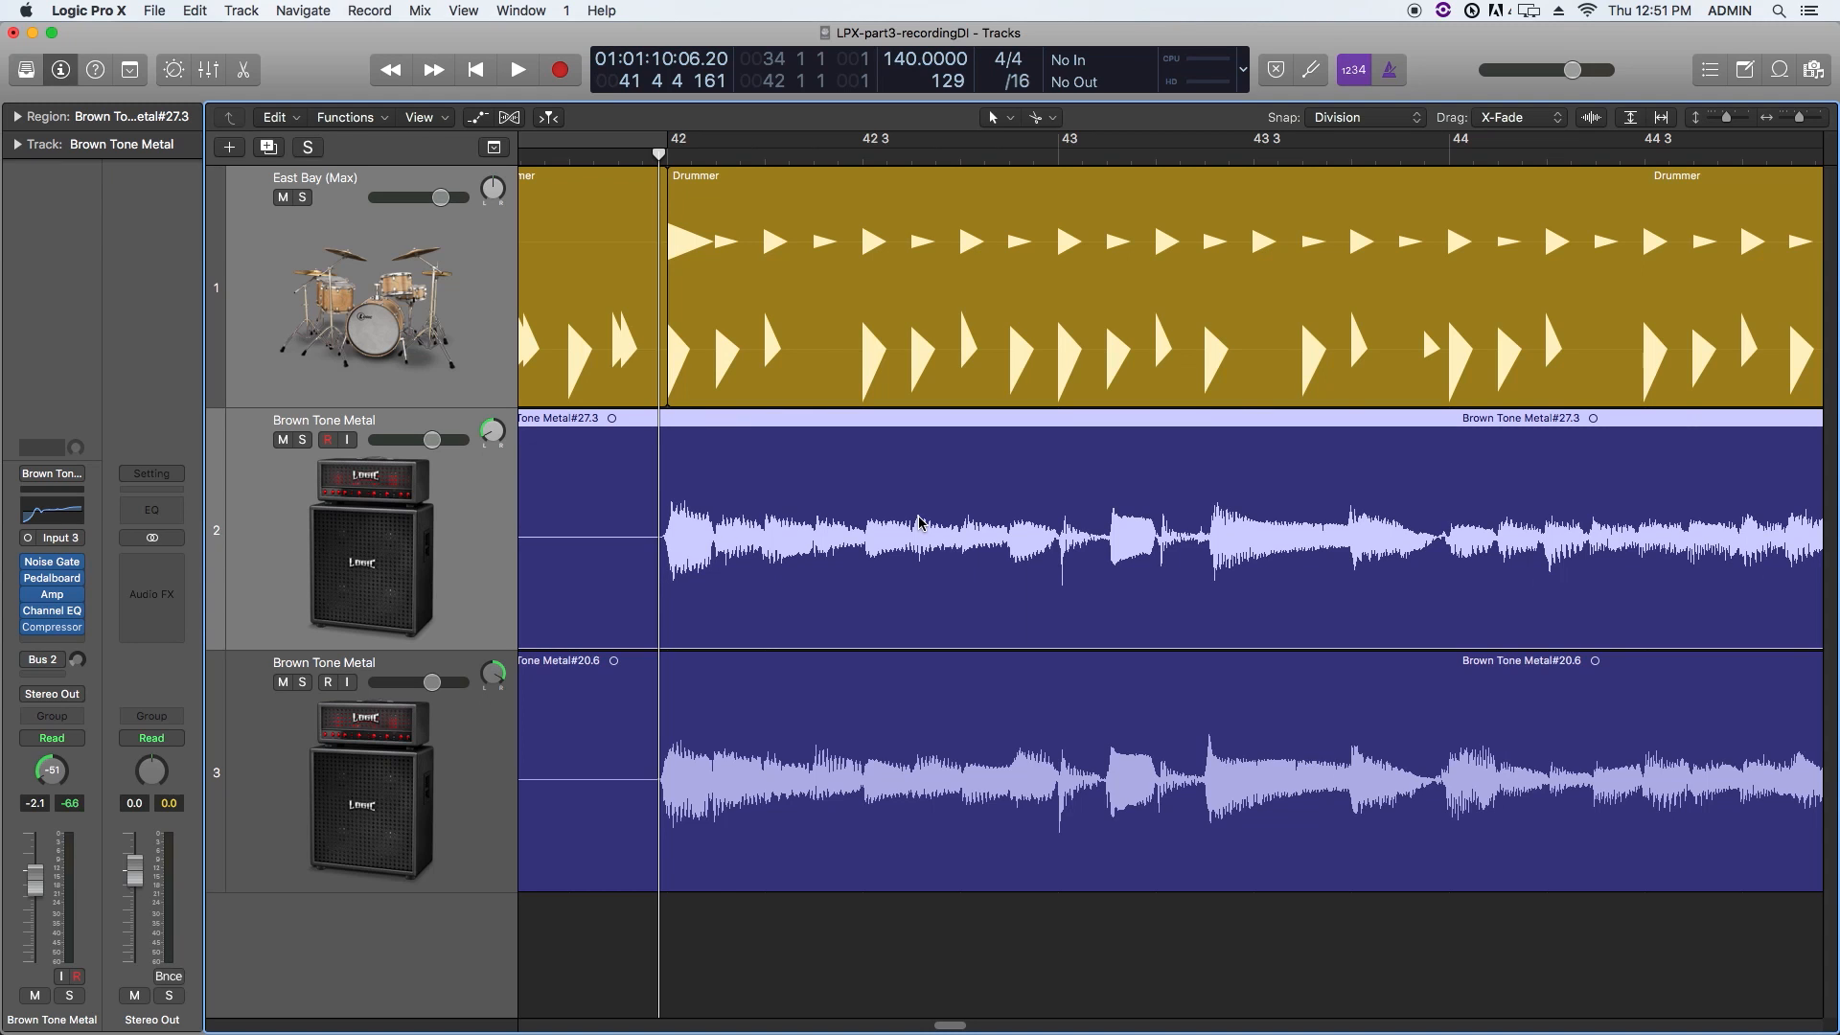
# Step: Set the snap value to Bar and place the playhead at bar 40
pyautogui.hscroll(-5, 805, 616)
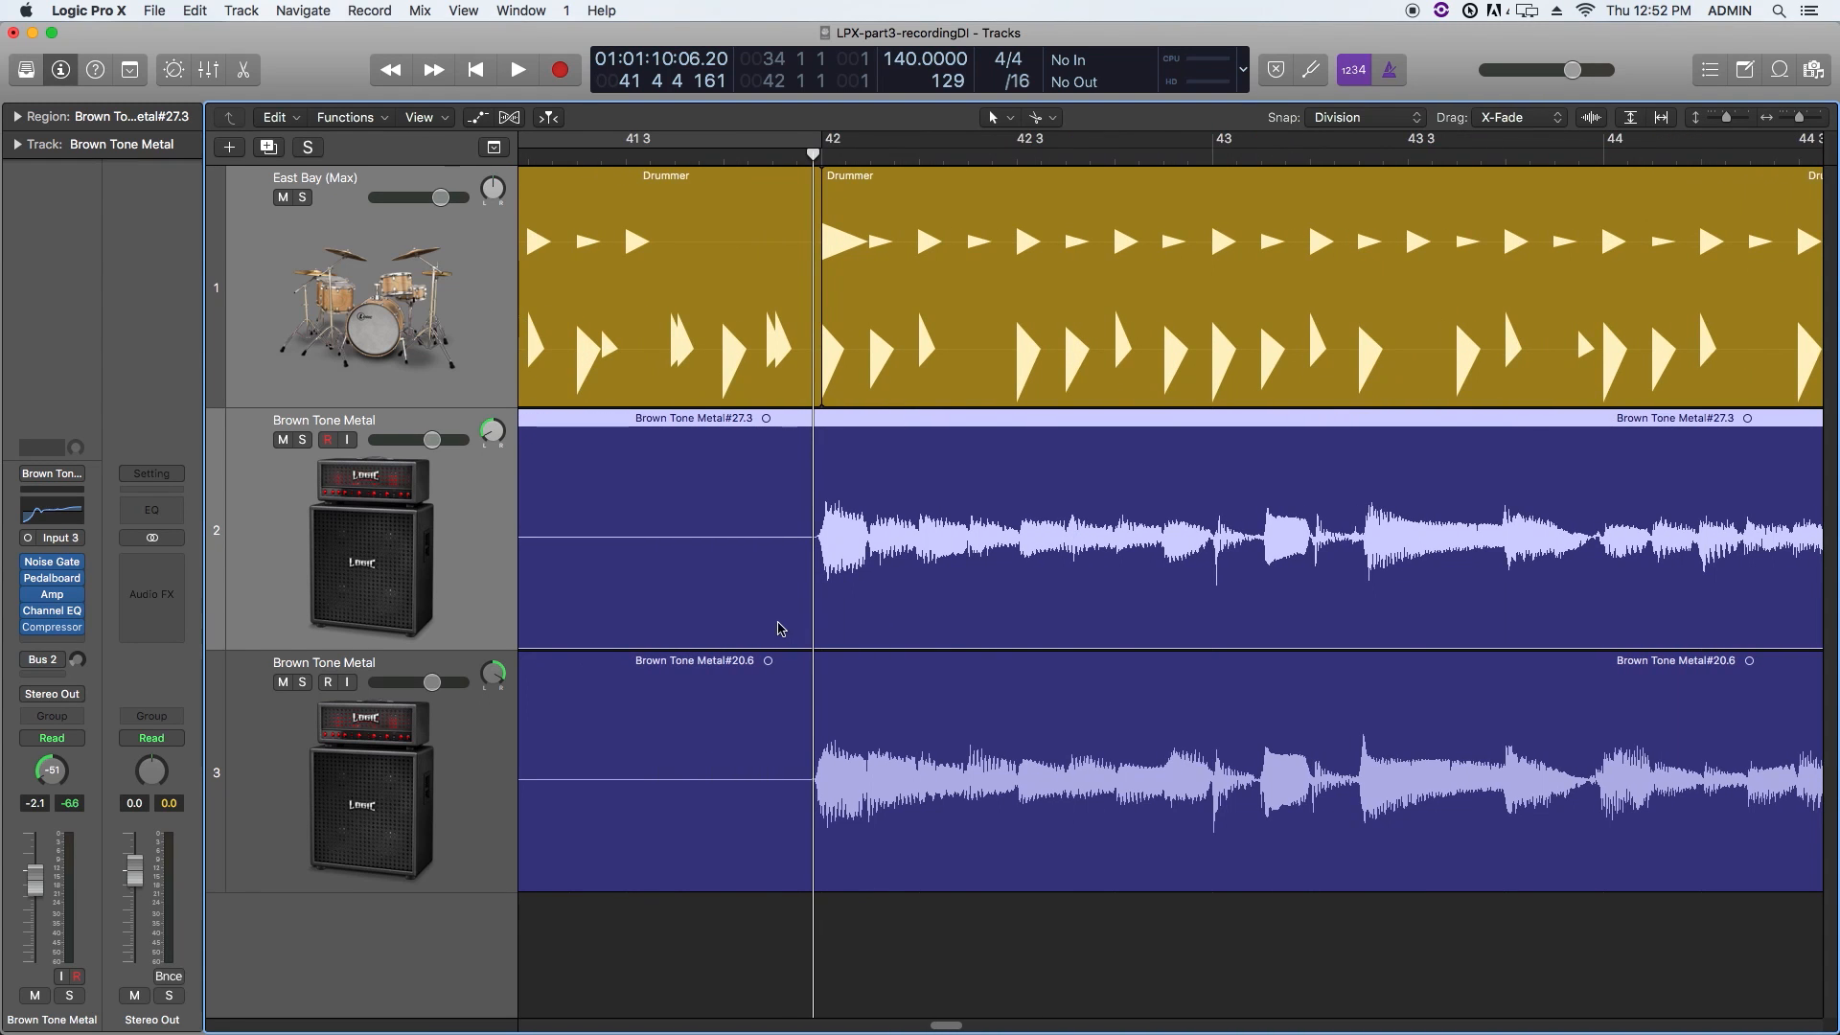
pyautogui.hscroll(-3, 781, 612)
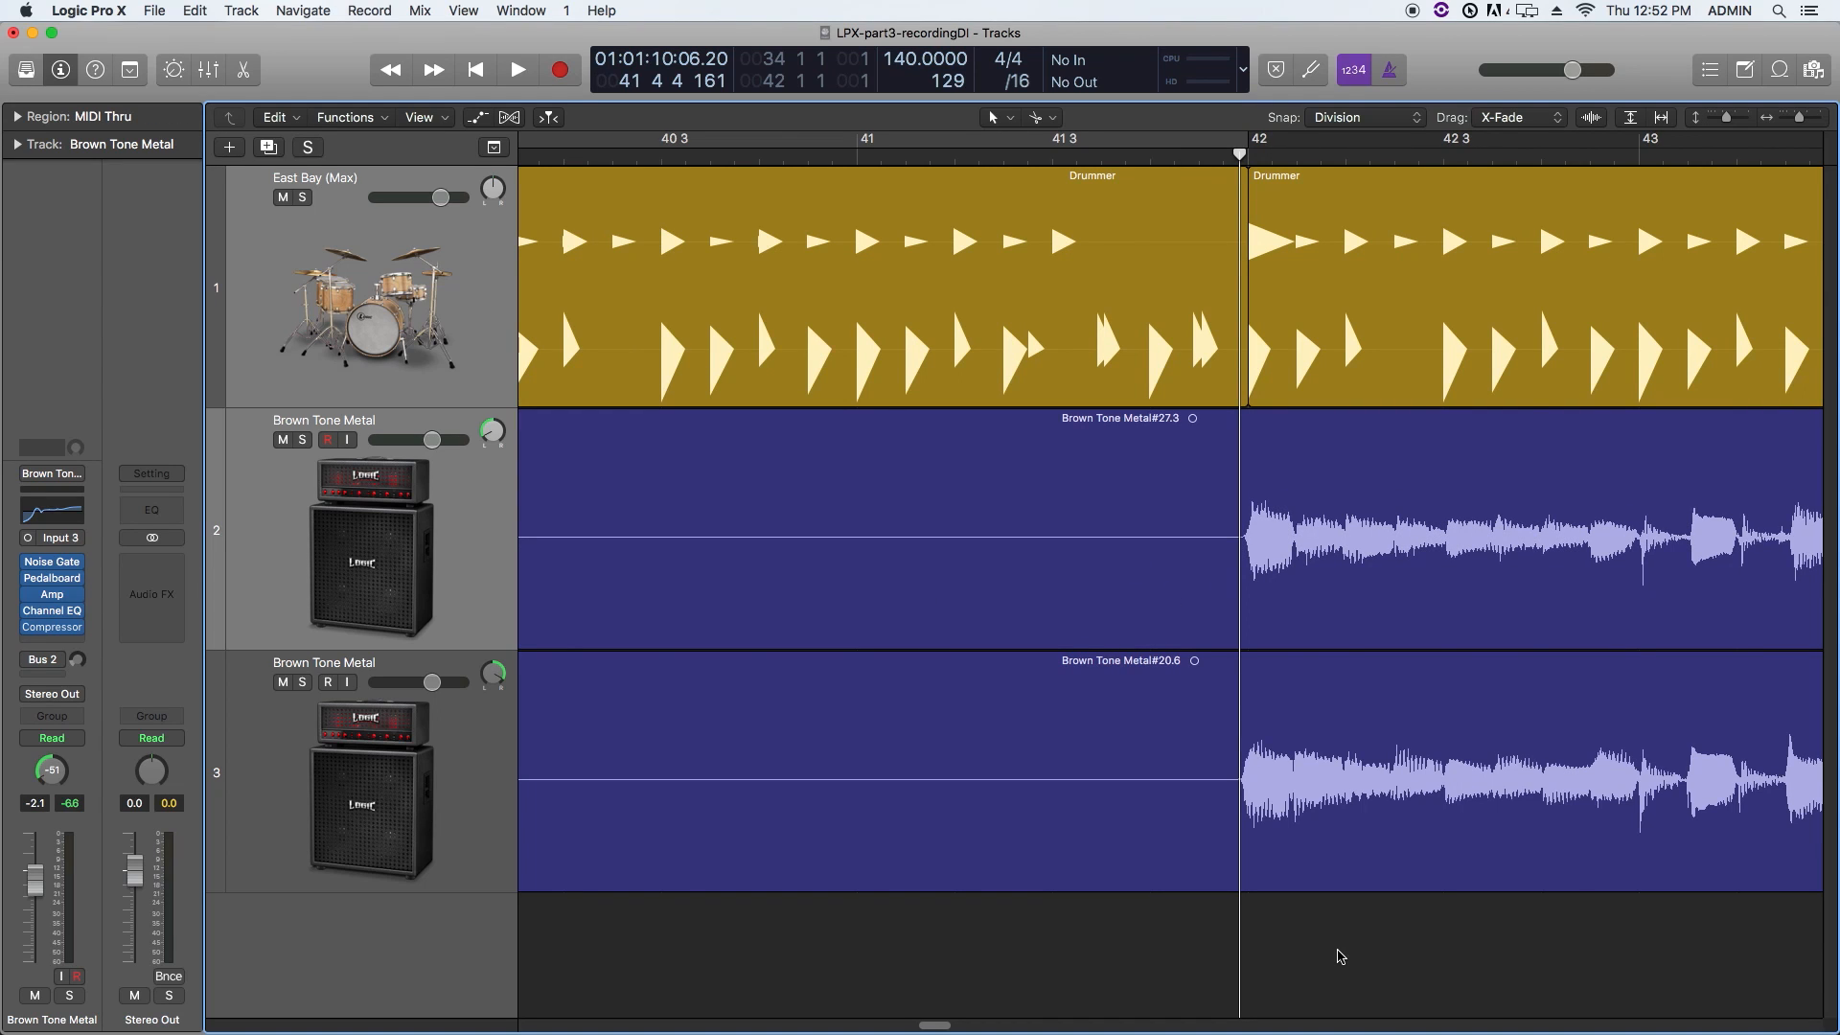
pyautogui.press('super+Left')
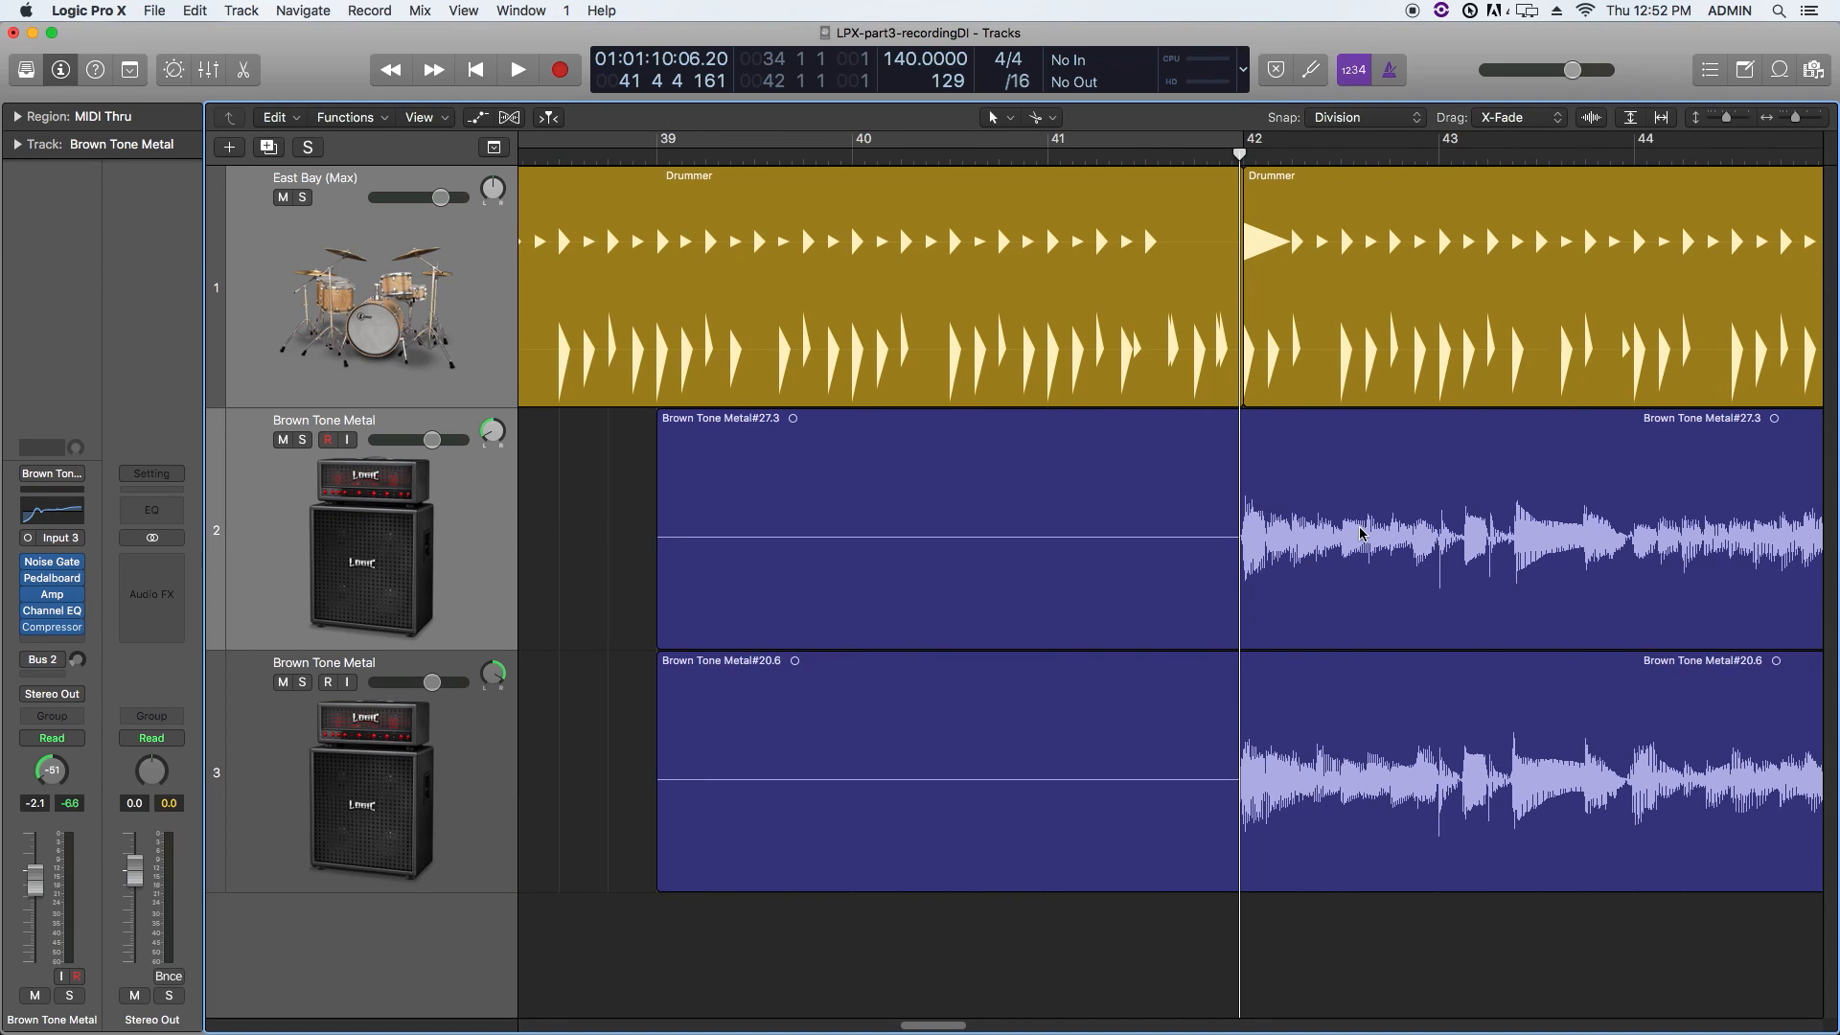
pyautogui.click(1380, 117)
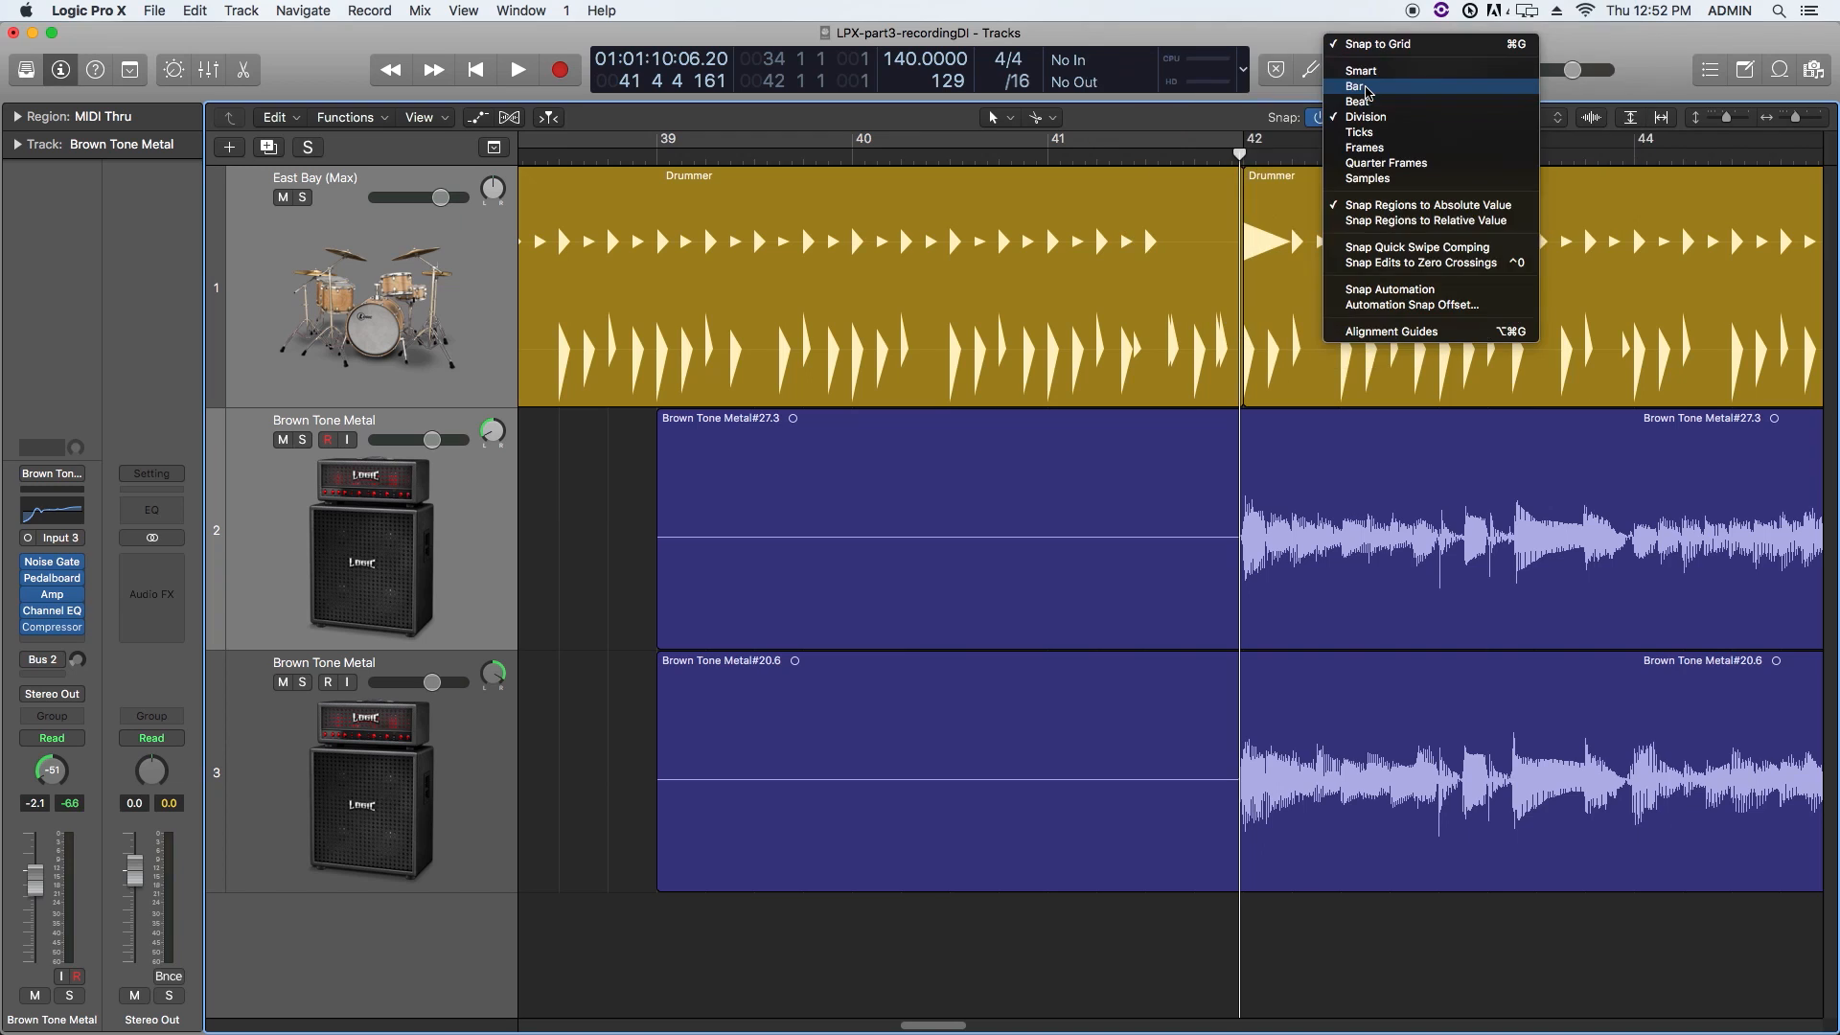
pyautogui.click(1361, 87)
pyautogui.press('super+Left')
pyautogui.press('super+Left')
pyautogui.press('super+Left')
pyautogui.press('super+Left')
pyautogui.press('super+Left')
pyautogui.press('super+Left')
pyautogui.press('super+Left')
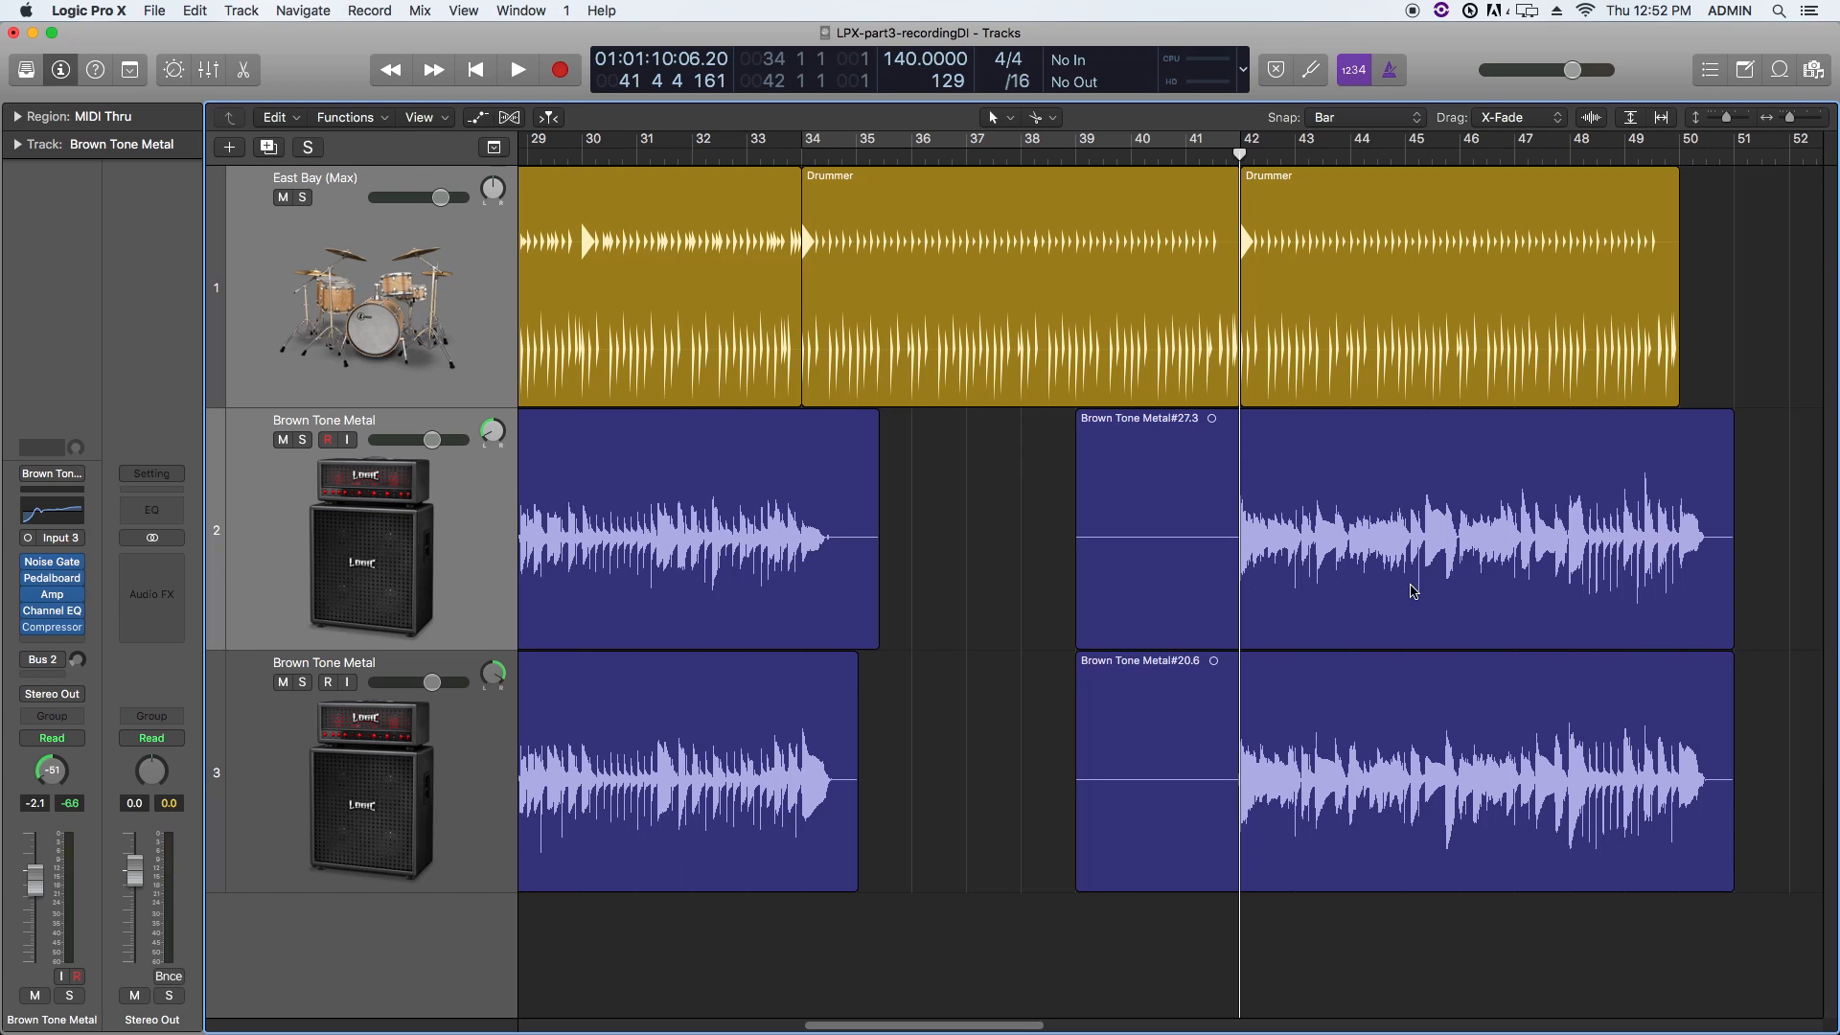
pyautogui.click(1136, 155)
# Step: Try dividing the Brown Tone Metal#27.3 region into equal one-bar pieces from the playhead at bar 40, and undo the division
pyautogui.press('super+Right')
pyautogui.press('super+Right')
pyautogui.press('super+Right')
pyautogui.press('super+Right')
pyautogui.press('super+Right')
pyautogui.press('super+Right')
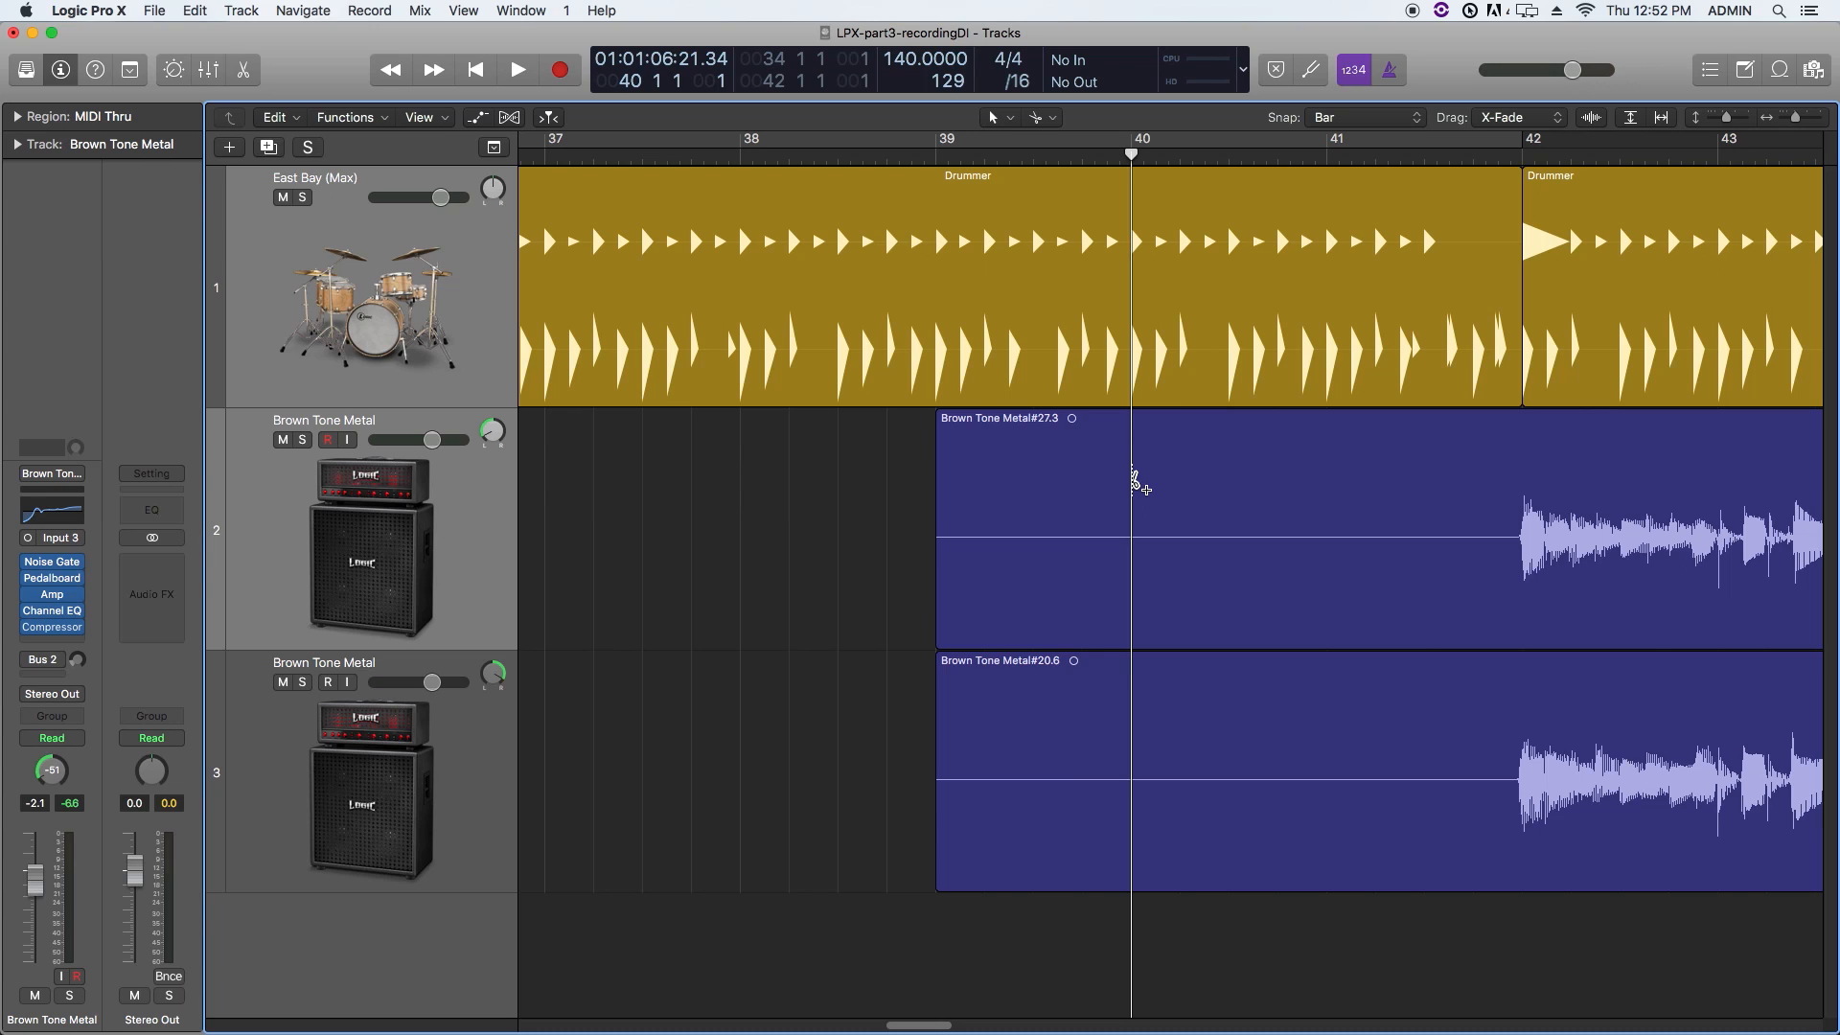
pyautogui.keyDown('alt'); pyautogui.click(1134, 479); pyautogui.keyUp('alt')
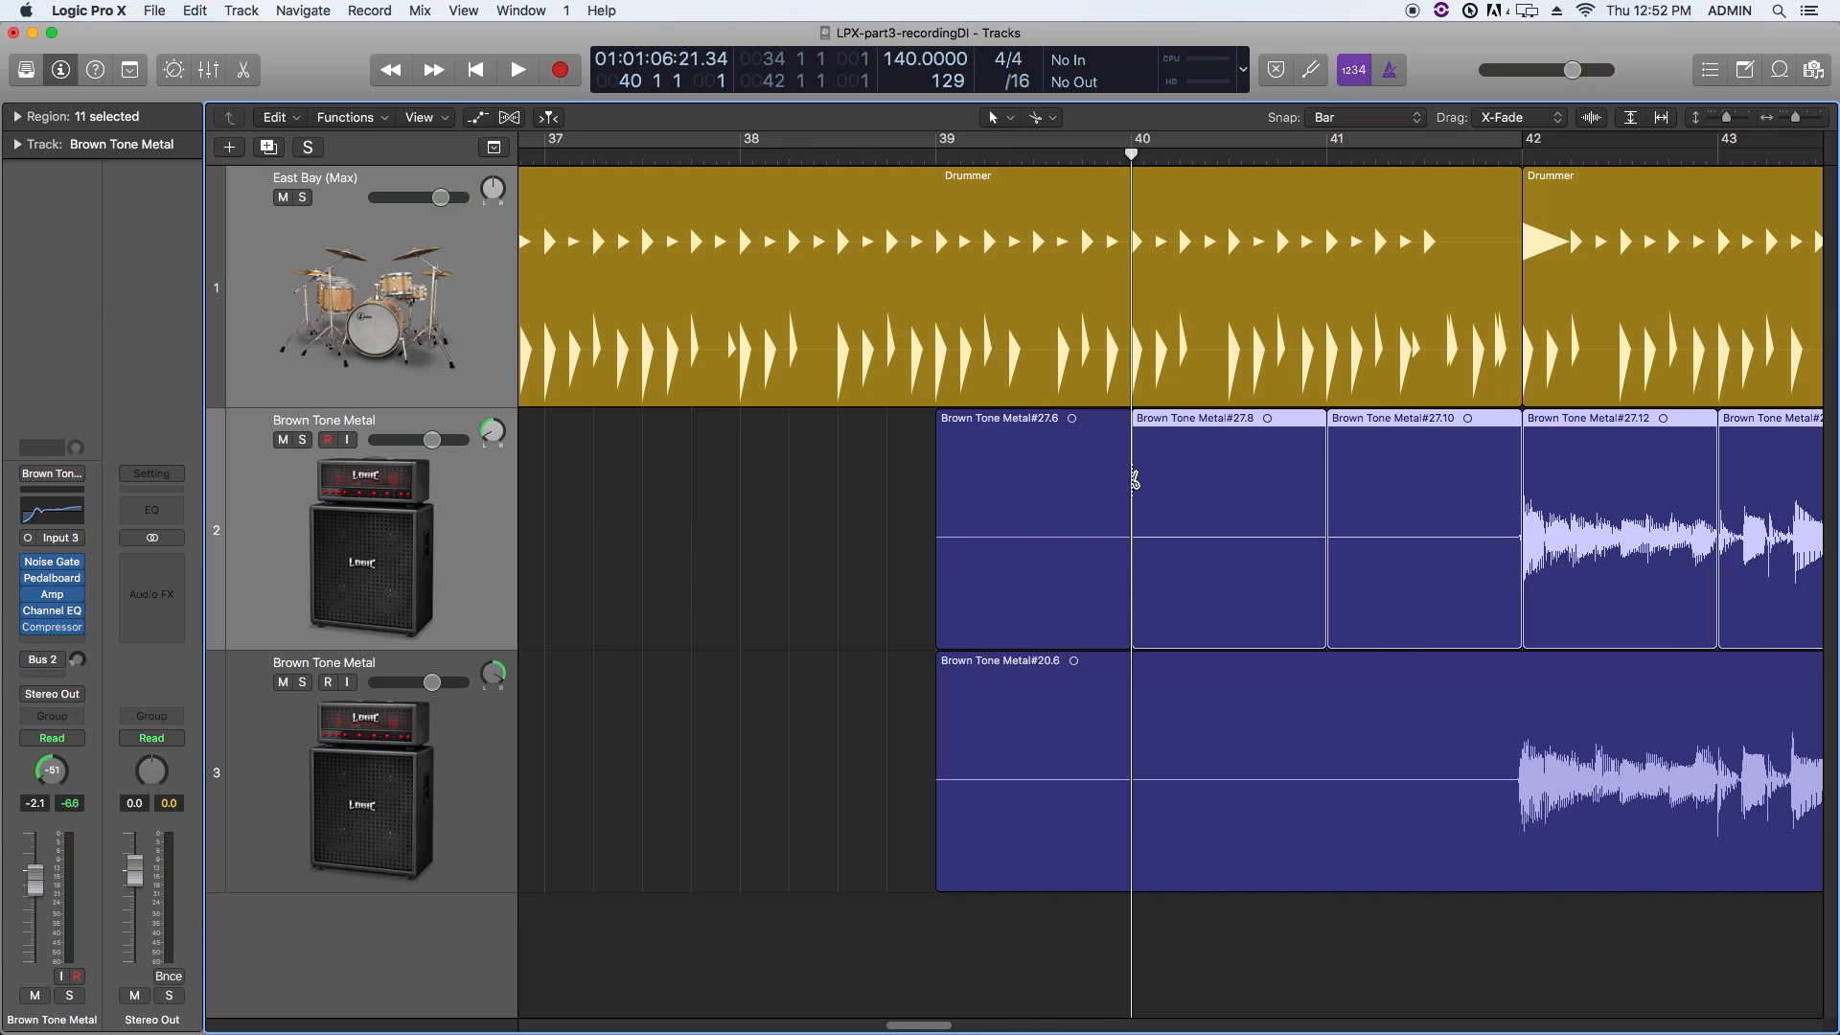
pyautogui.press('super+Left')
pyautogui.press('super+Left')
pyautogui.press('super+Left')
pyautogui.press('super+Left')
pyautogui.press('super+Left')
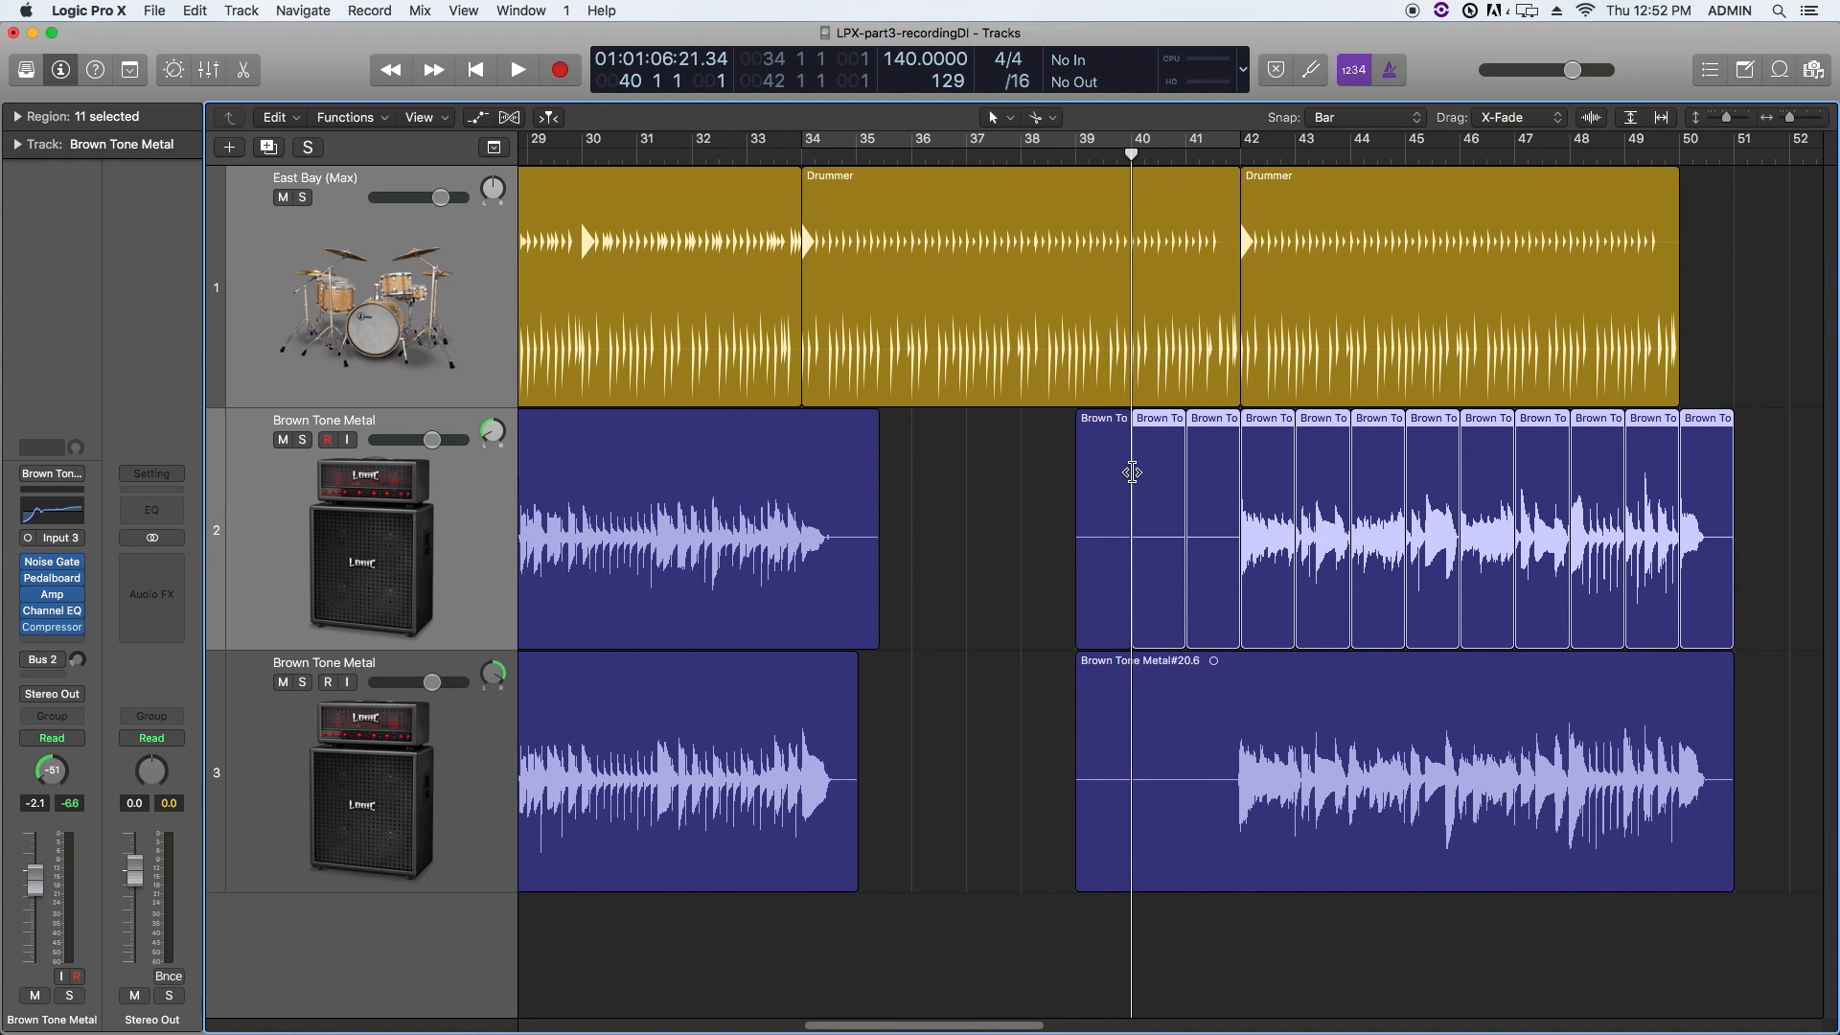
pyautogui.press('super+z')
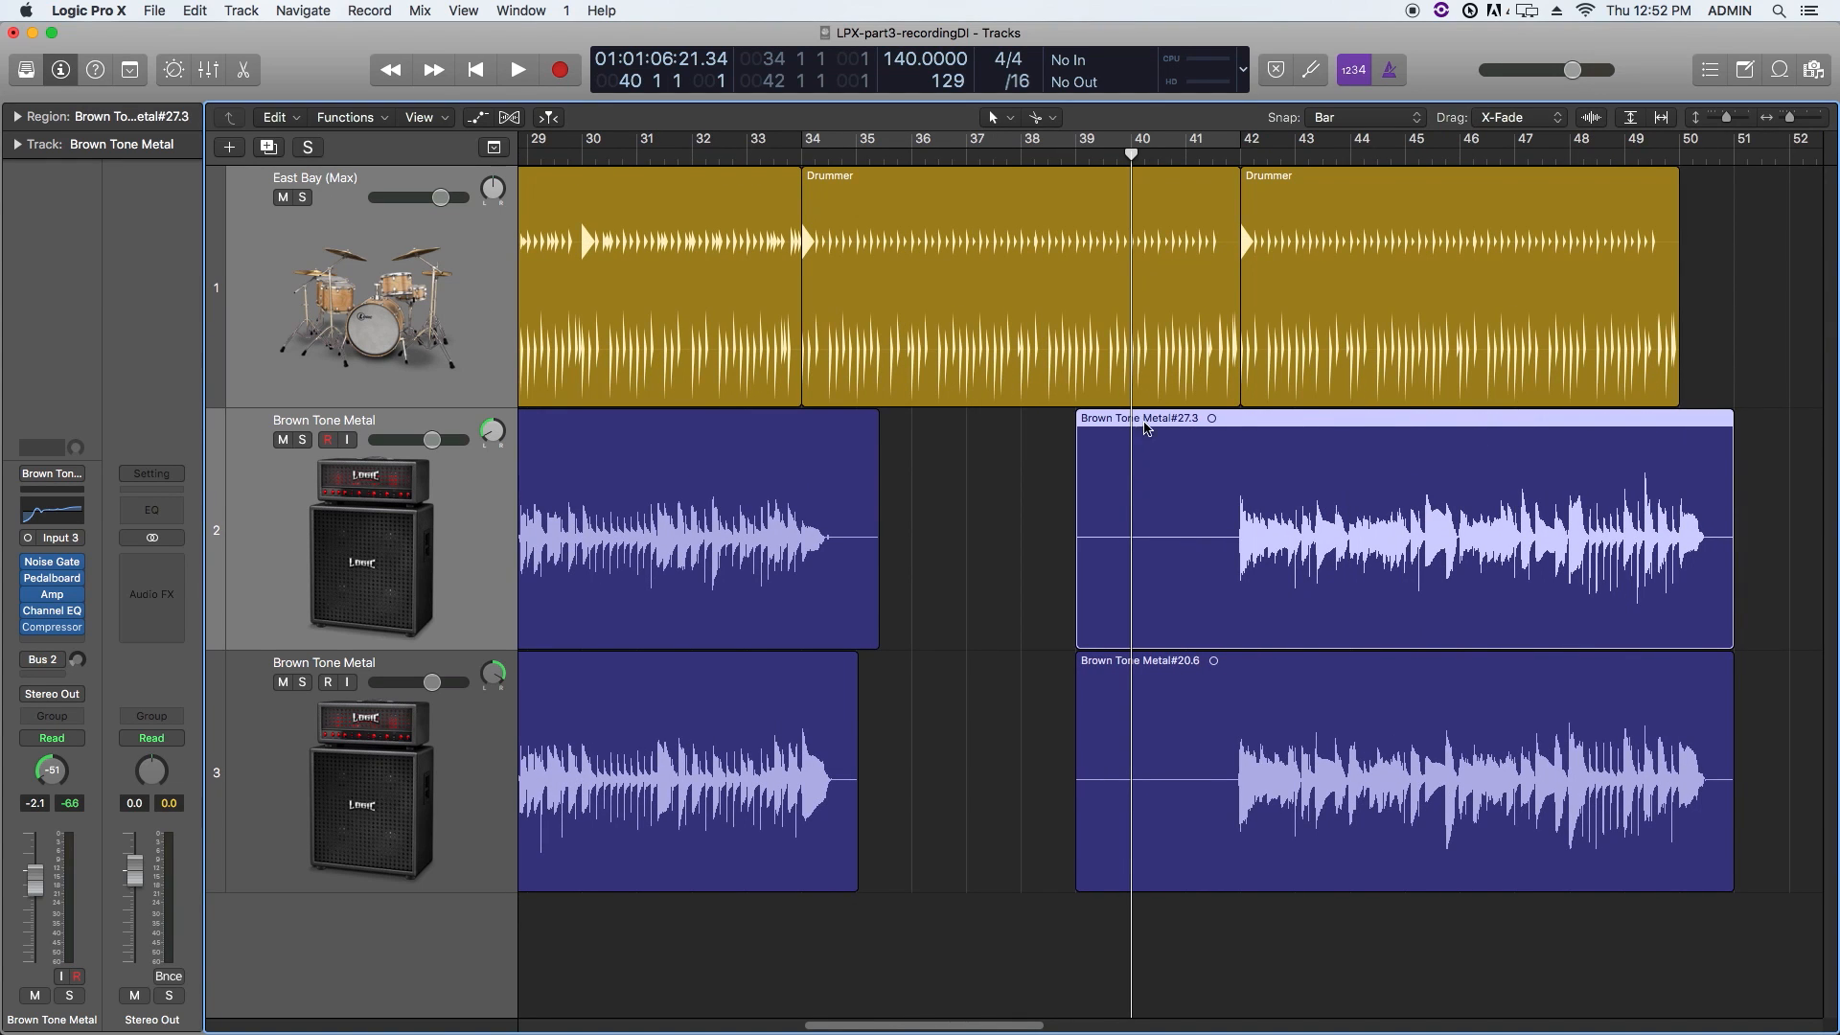
# Step: Set the snap value to Beat and place the playhead at 39 3 1 1
pyautogui.click(1365, 120)
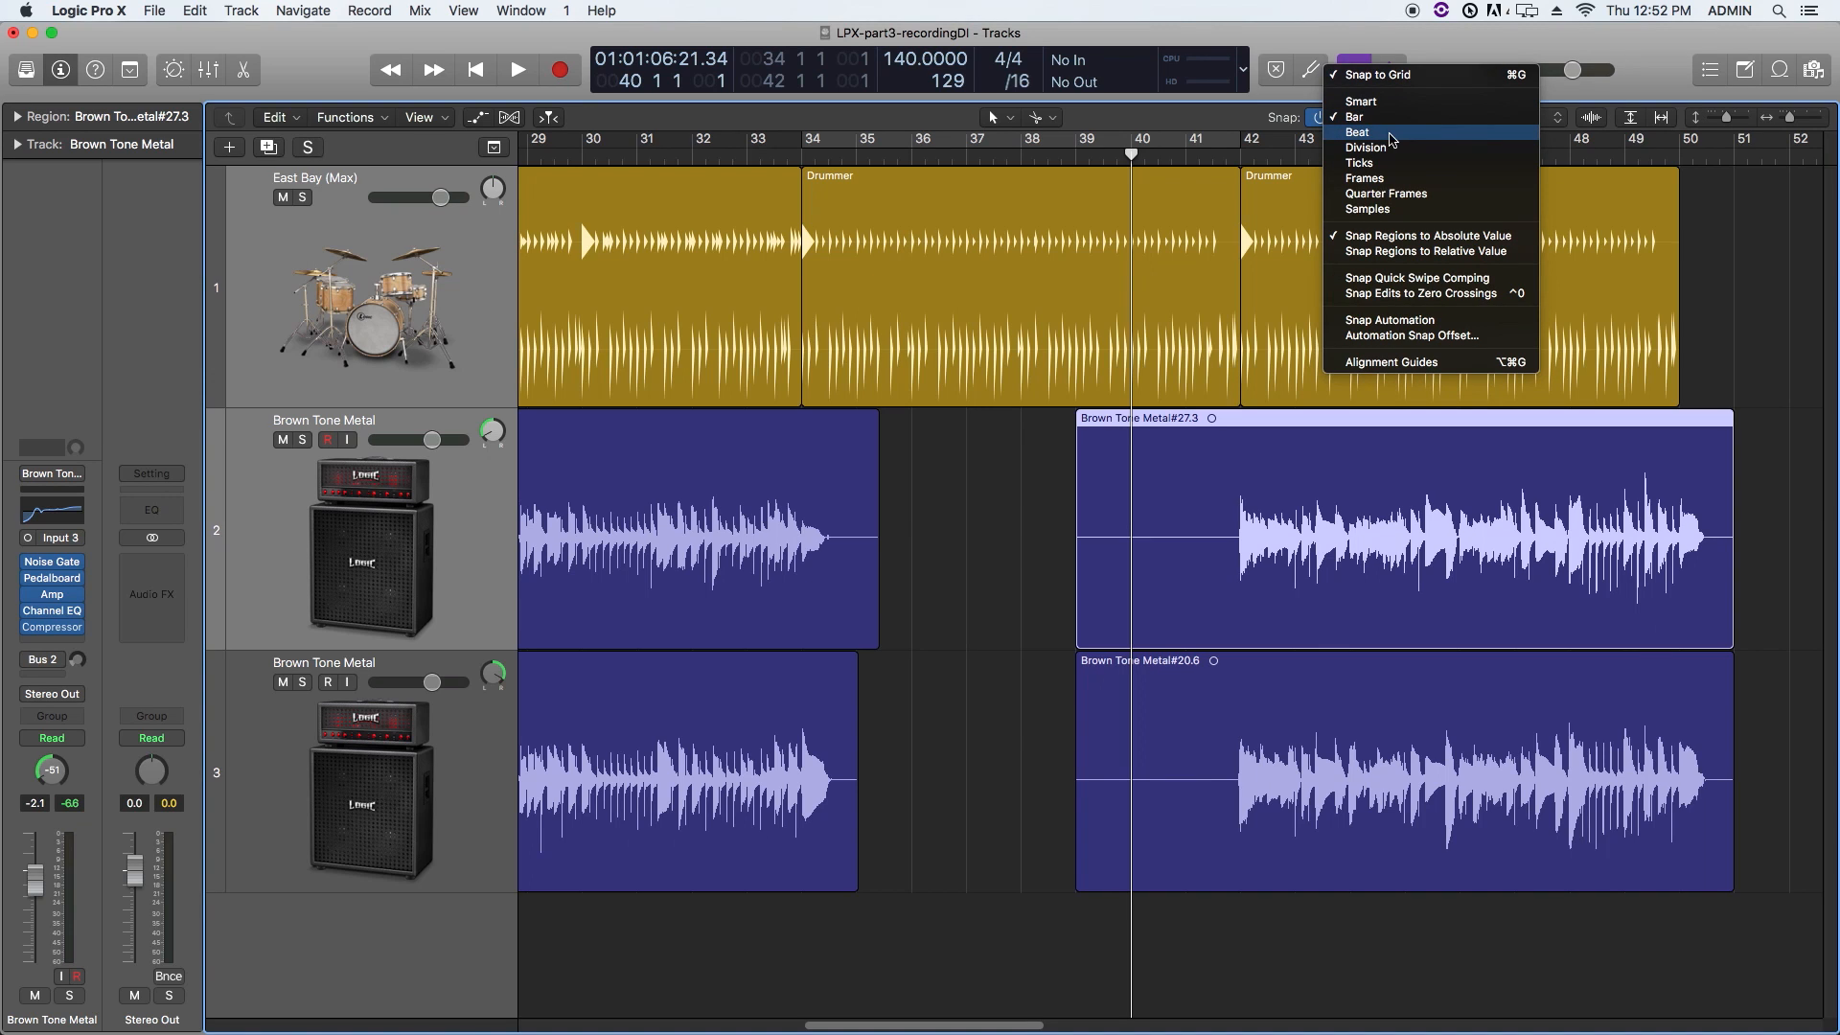
pyautogui.click(1385, 137)
pyautogui.click(1103, 156)
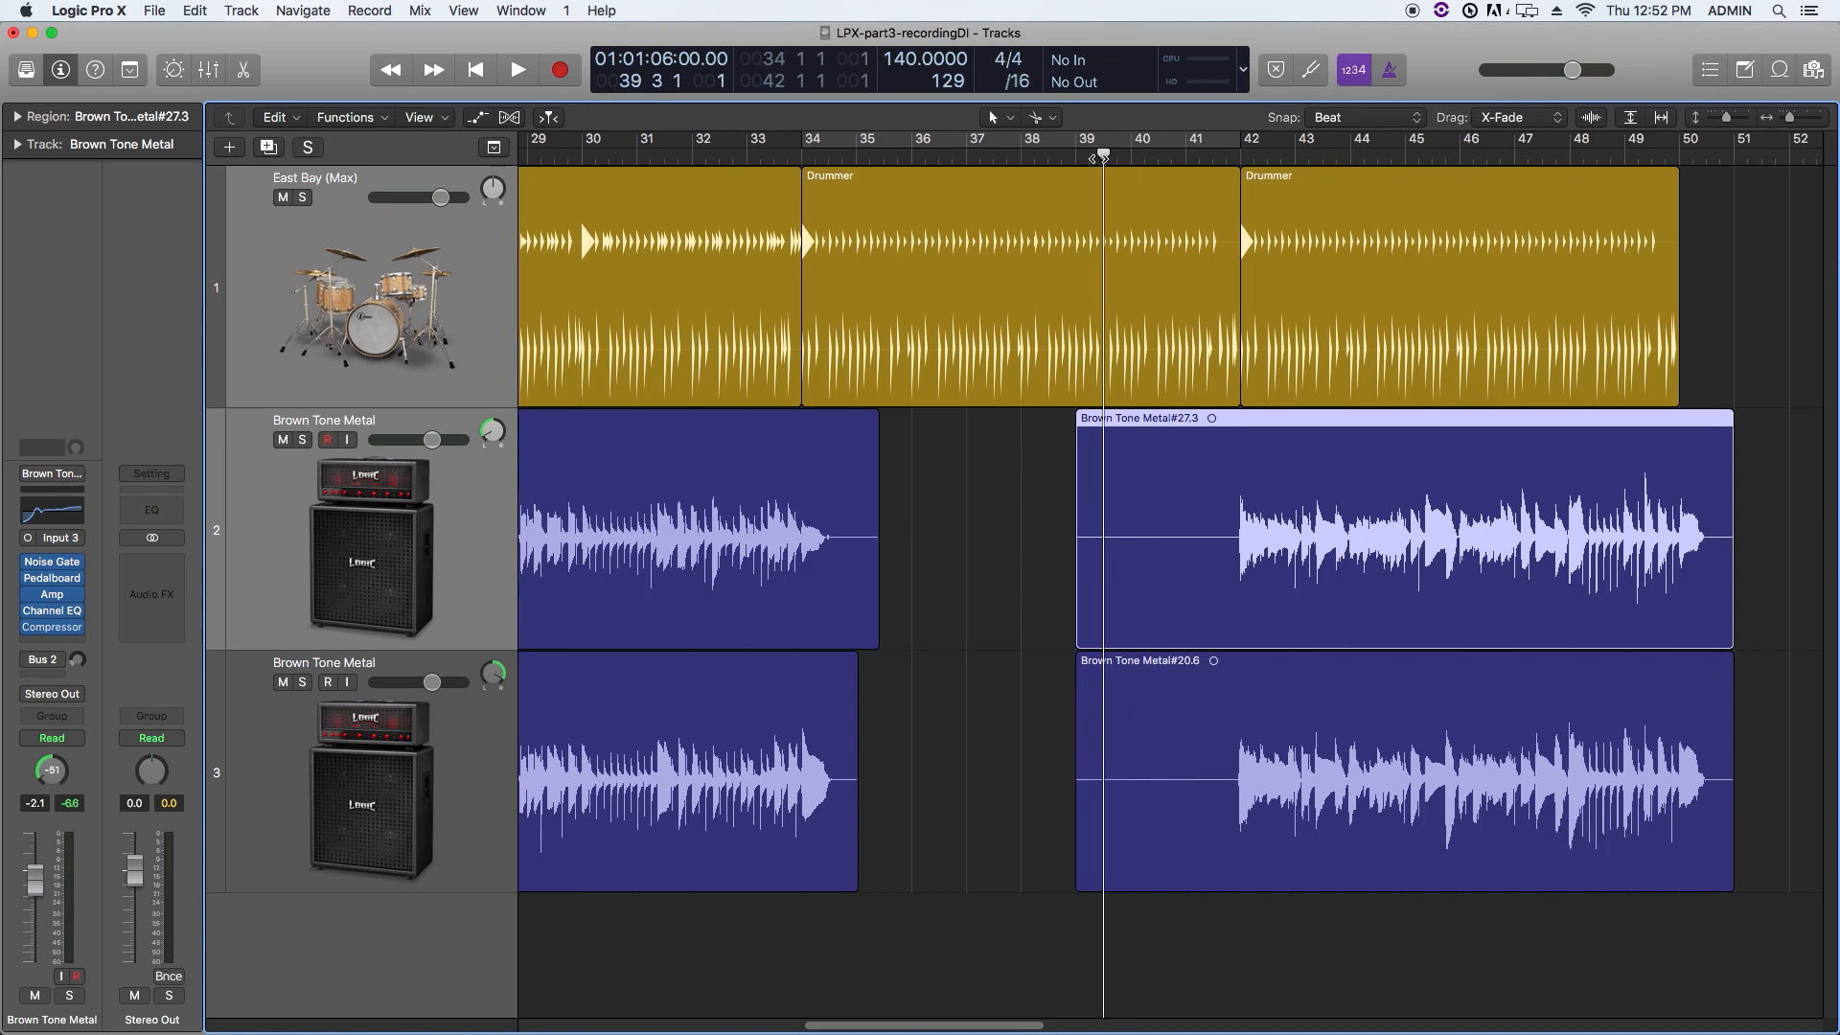
pyautogui.press('super+Right')
pyautogui.press('super+Right')
pyautogui.press('super+Right')
pyautogui.press('super+Right')
pyautogui.press('super+Right')
pyautogui.press('super+Right')
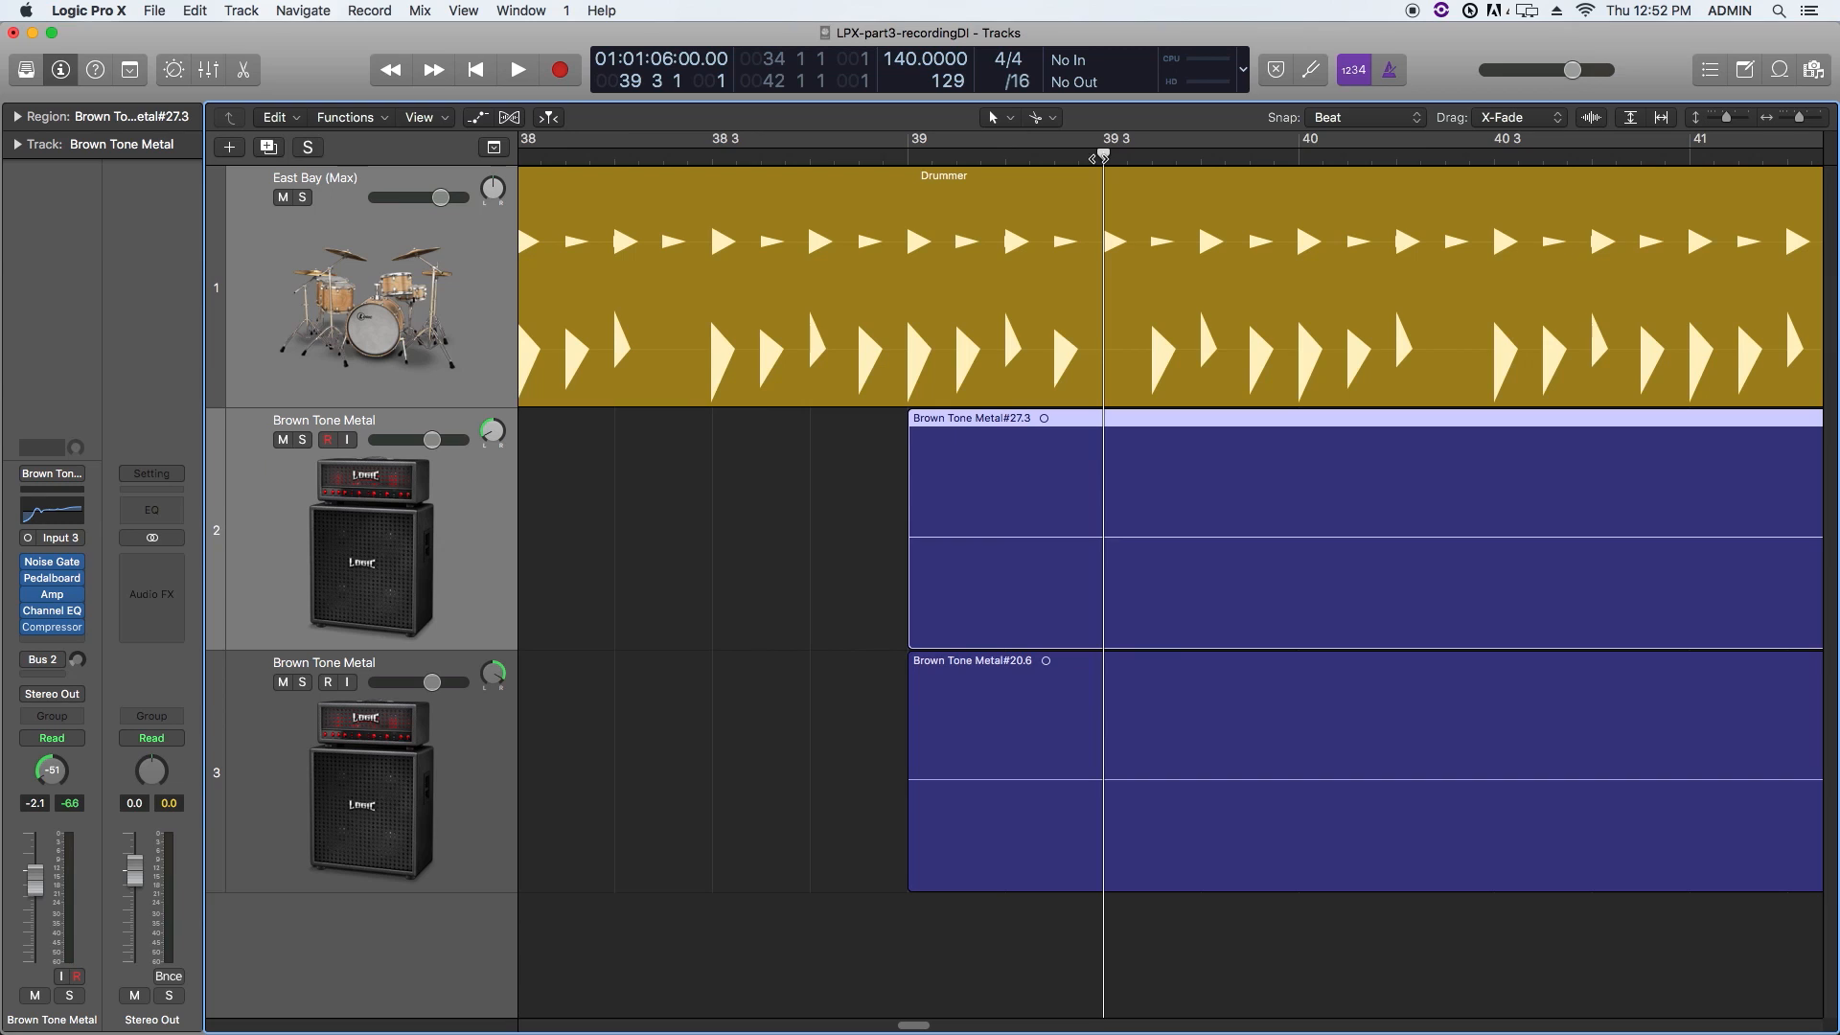
# Step: Try dividing the Brown Tone Metal#27.3 region into equal pieces from 39 3 and again from beat 39 2, undoing each division
pyautogui.keyDown('alt'); pyautogui.keyDown('super'); pyautogui.click(1103, 530); pyautogui.keyUp('super'); pyautogui.keyUp('alt')
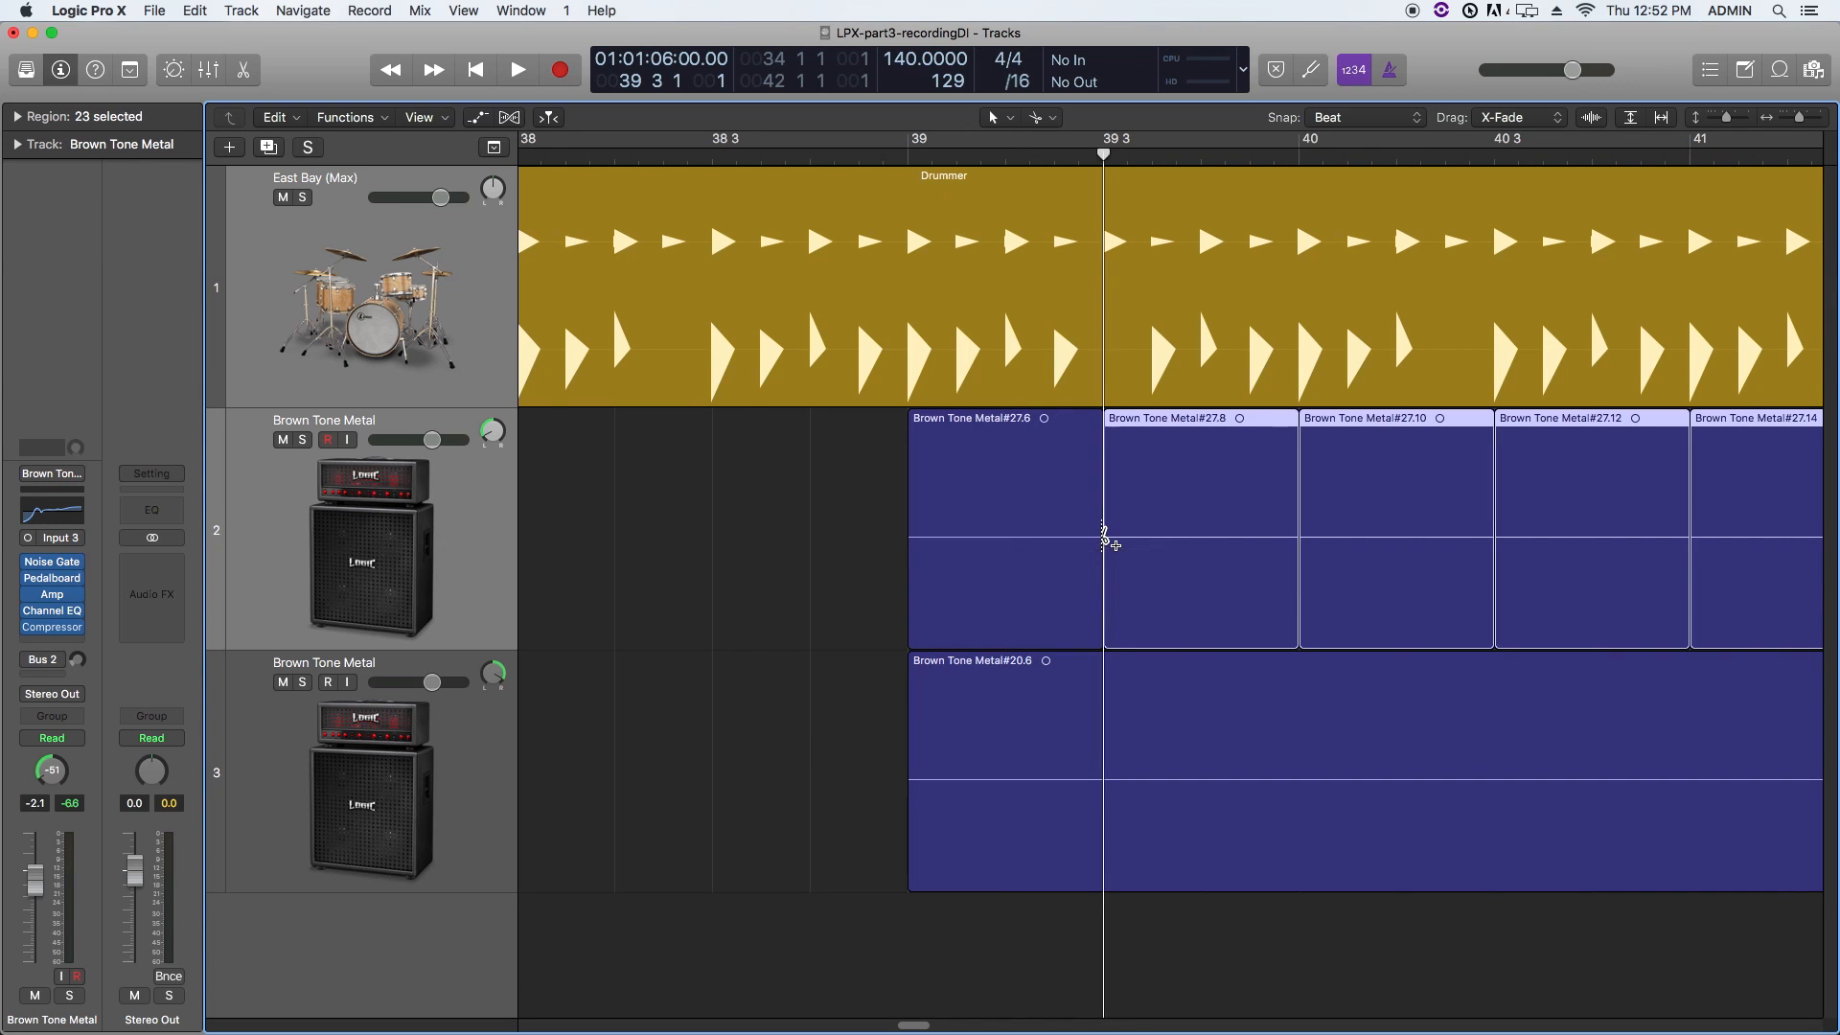
pyautogui.press('super+z')
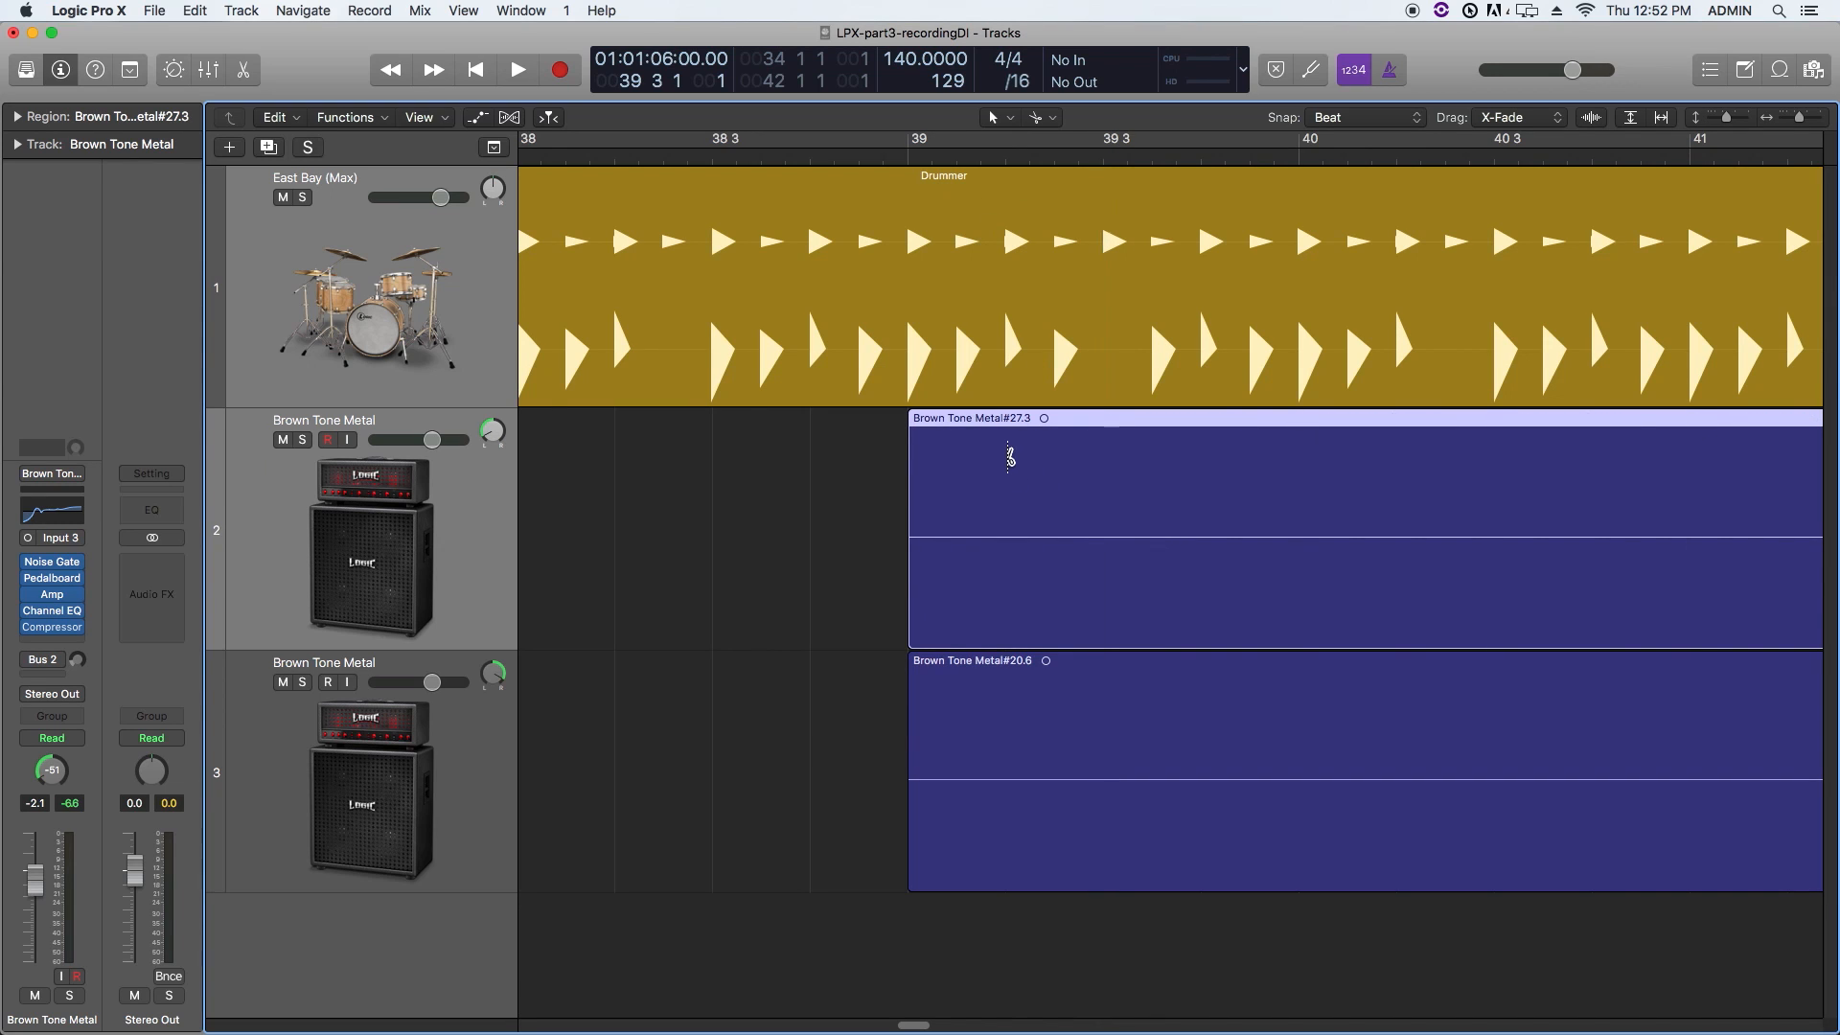
pyautogui.keyDown('super'); pyautogui.click(1009, 457); pyautogui.keyUp('super')
pyautogui.keyDown('alt'); pyautogui.keyDown('super'); pyautogui.click(1008, 457); pyautogui.keyUp('super'); pyautogui.keyUp('alt')
pyautogui.press('super+z')
pyautogui.press('super+z')
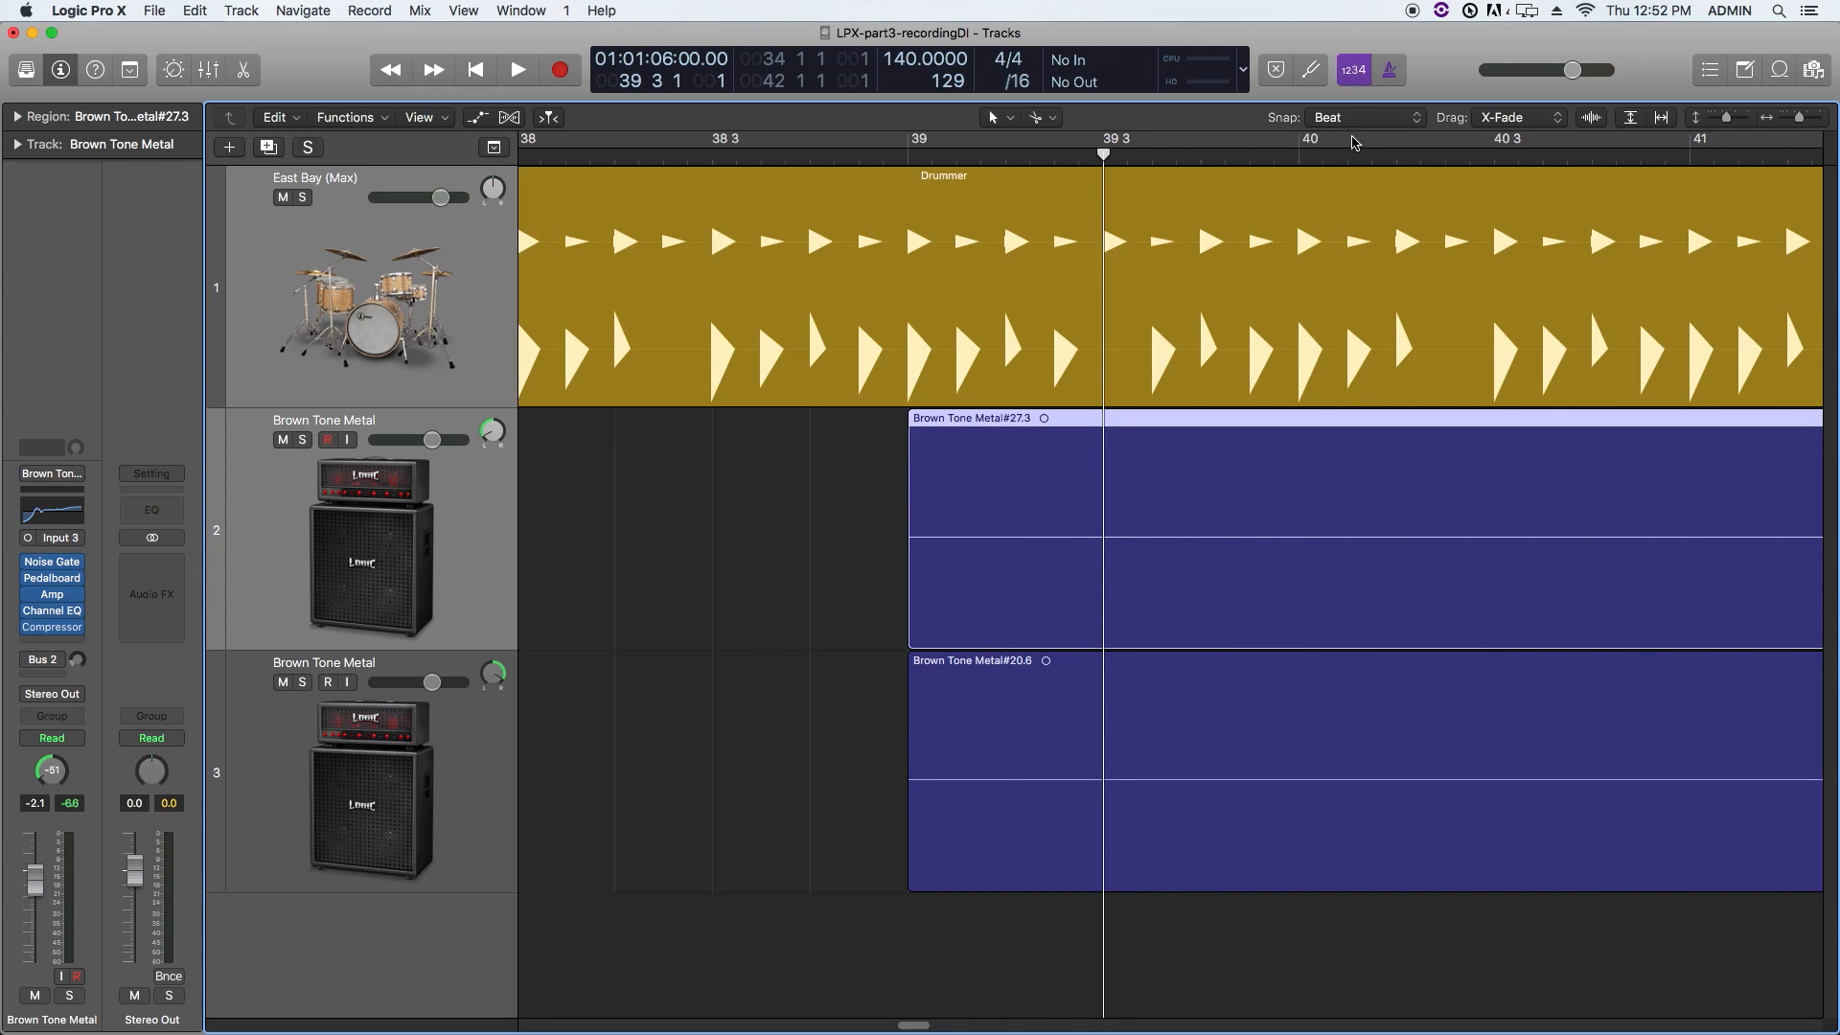
# Step: Set the snap value to Division, place the playhead at 39 1 2 1, and try dividing the track 2 region equally from there, undoing the cuts
pyautogui.click(1368, 119)
pyautogui.click(1365, 132)
pyautogui.click(931, 156)
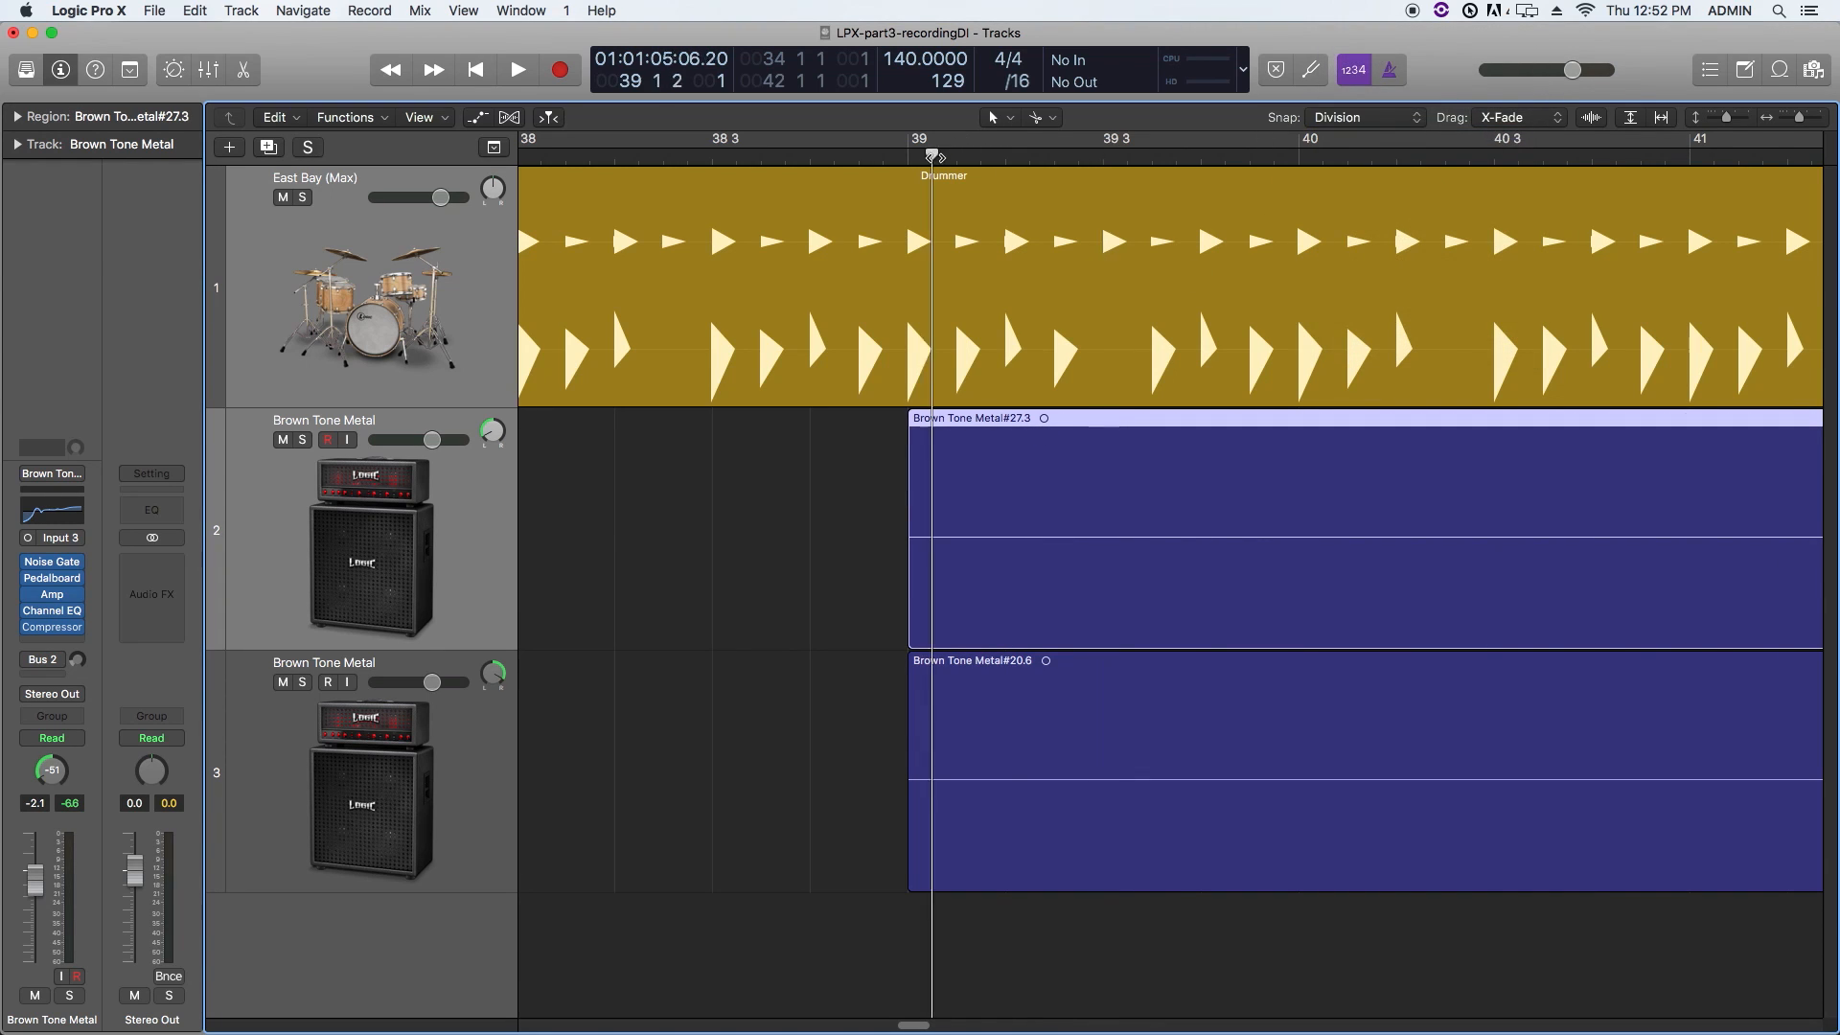
pyautogui.keyDown('alt'); pyautogui.keyDown('super'); pyautogui.click(933, 457); pyautogui.keyUp('super'); pyautogui.keyUp('alt')
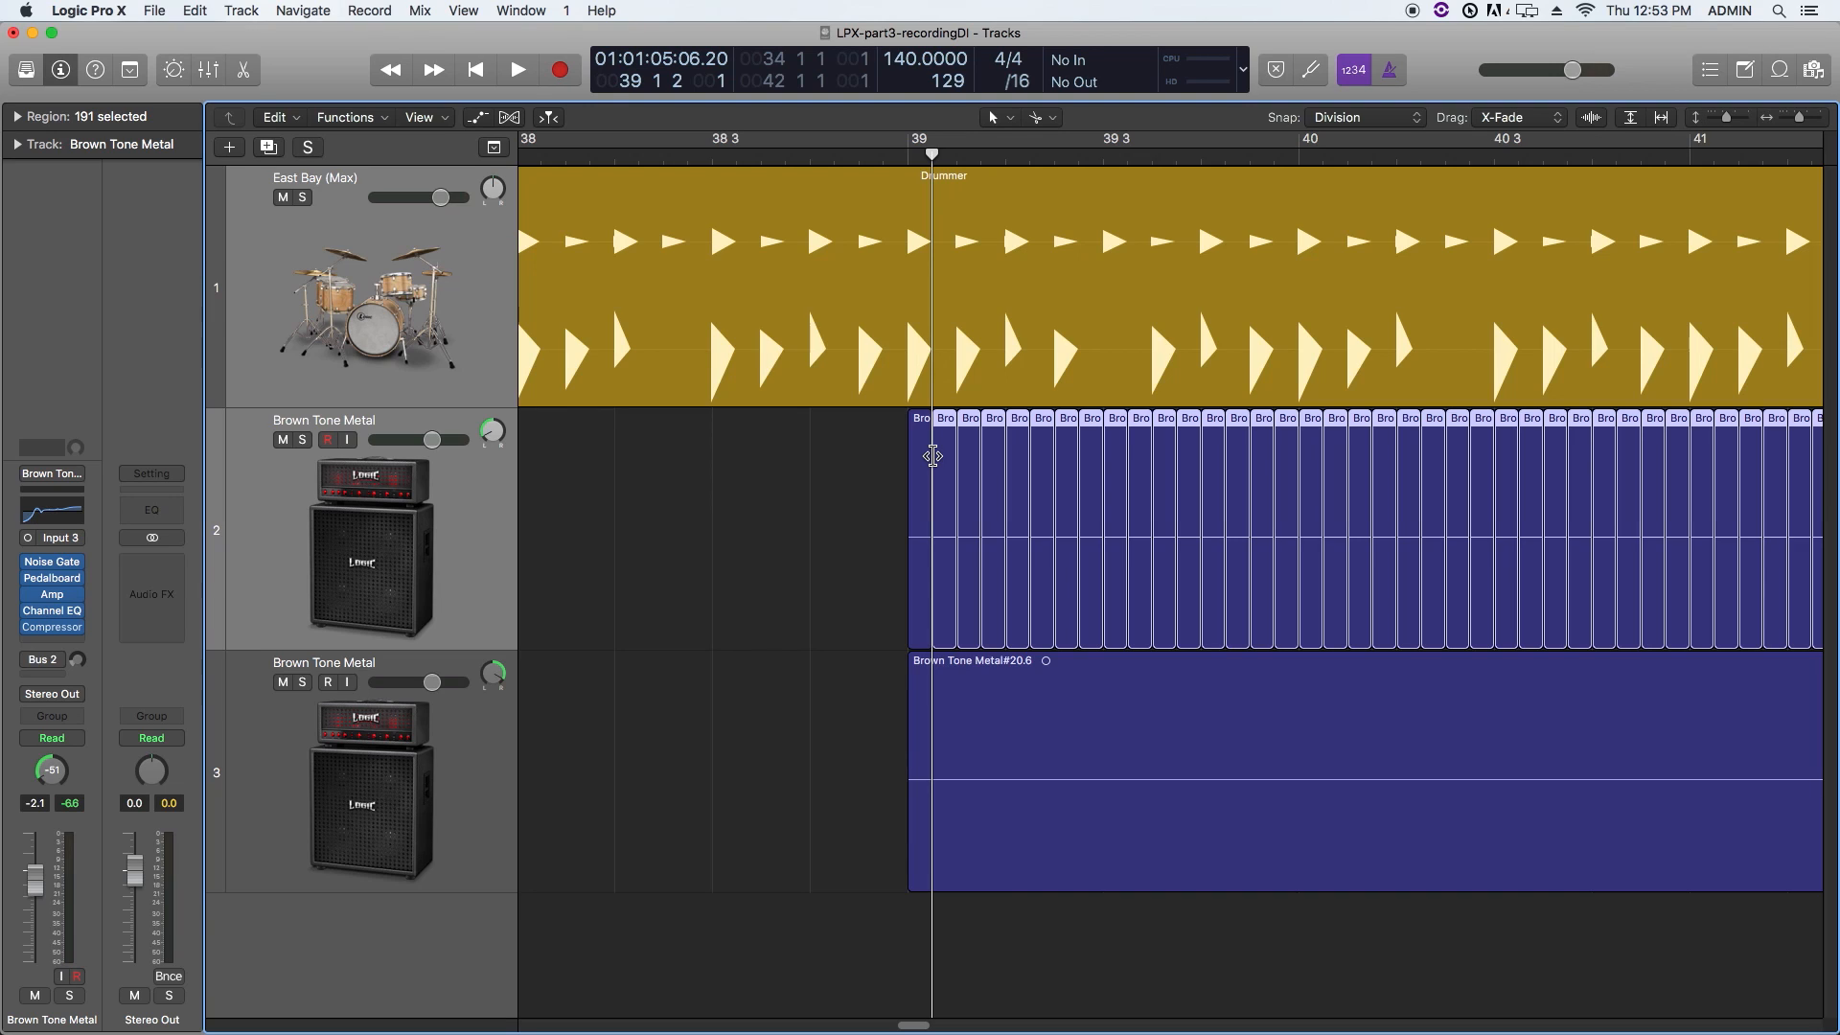
pyautogui.press('super+z')
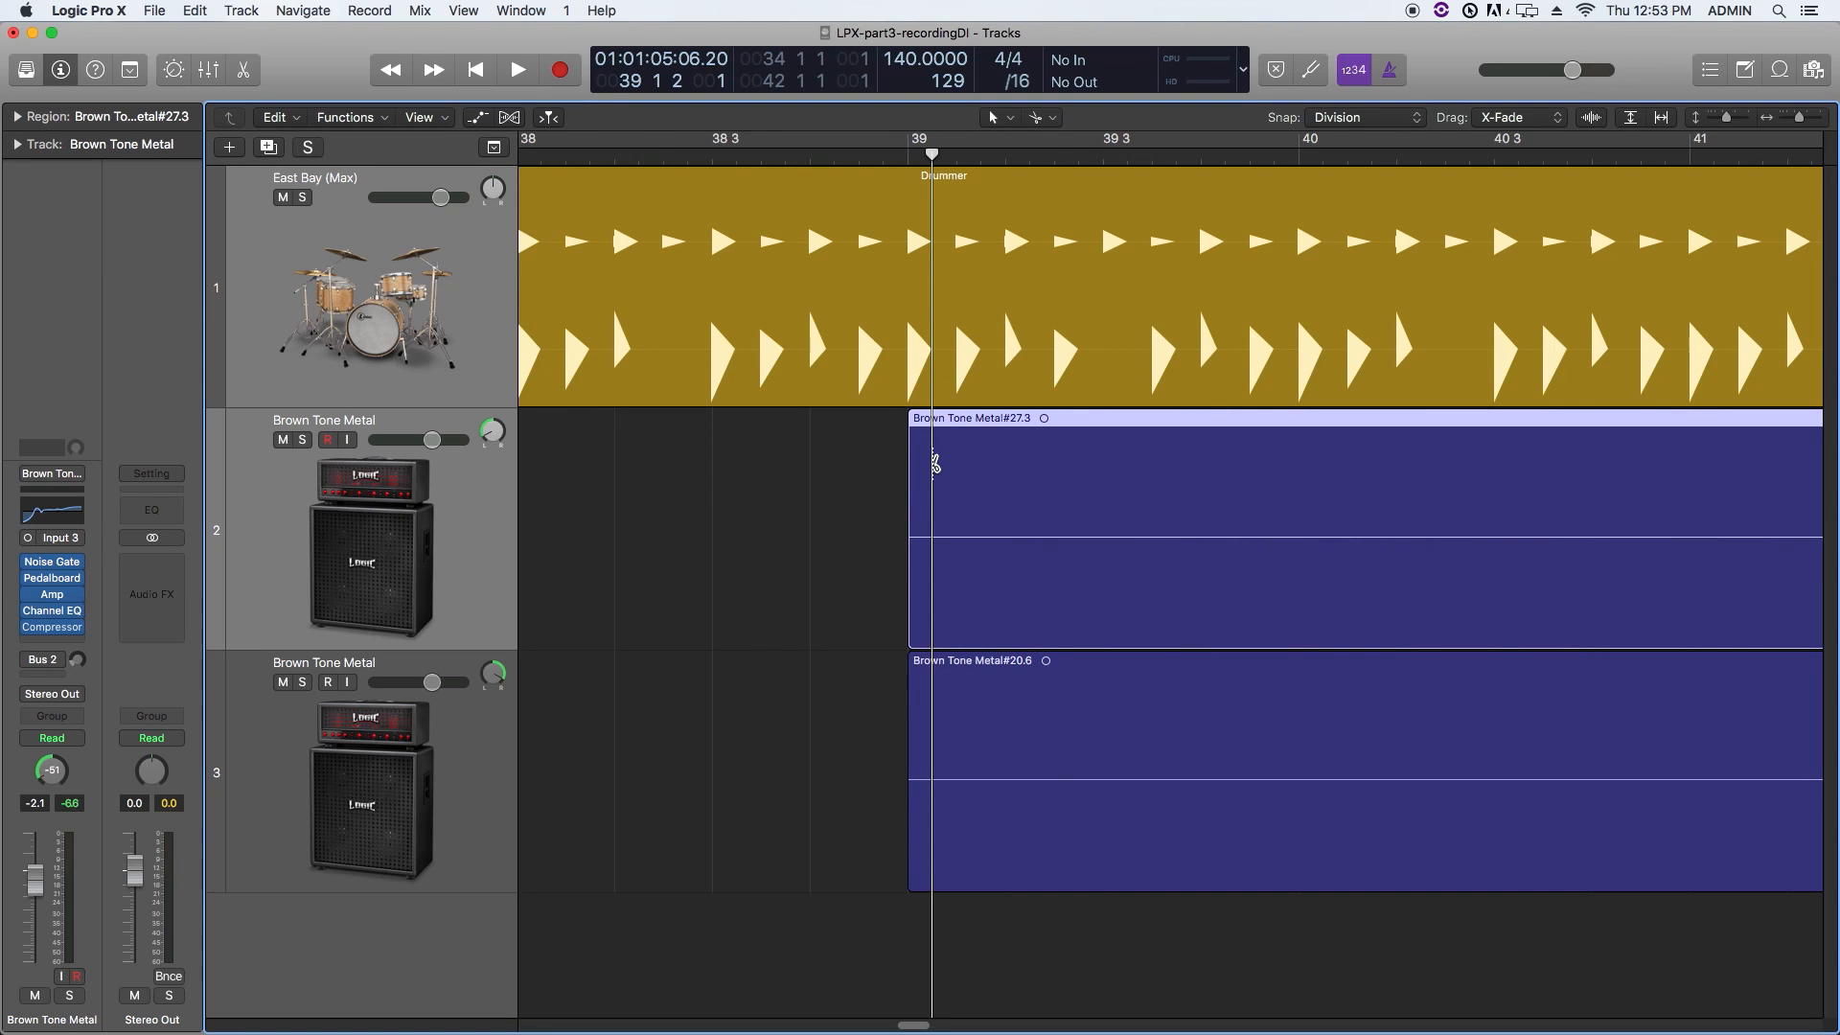
# Step: Divide the whole Brown Tone Metal#27.3 region into equal pieces about one bar long, cutting from just after bar 40's preceding bar line at 39
pyautogui.press('super+Left')
pyautogui.press('super+Left')
pyautogui.press('super+Left')
pyautogui.press('super+Left')
pyautogui.press('super+Left')
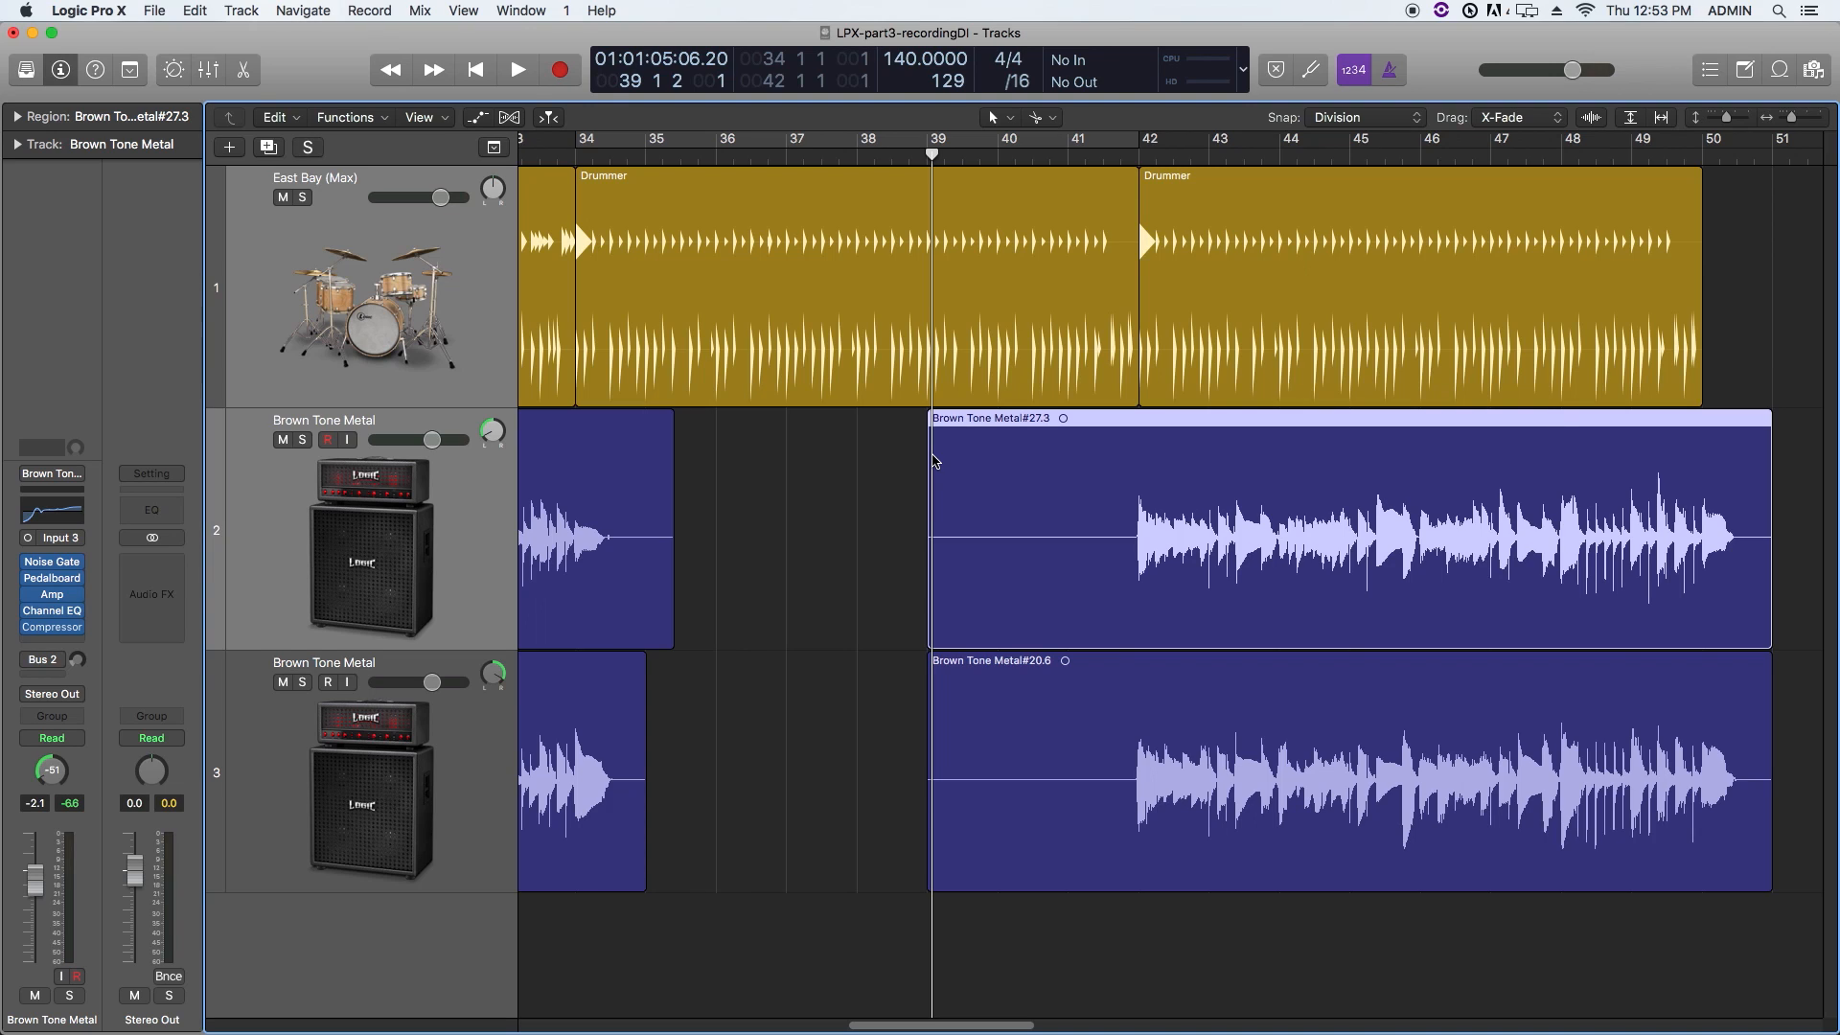
pyautogui.keyDown('alt'); pyautogui.keyDown('super'); pyautogui.click(936, 463); pyautogui.keyUp('super'); pyautogui.keyUp('alt')
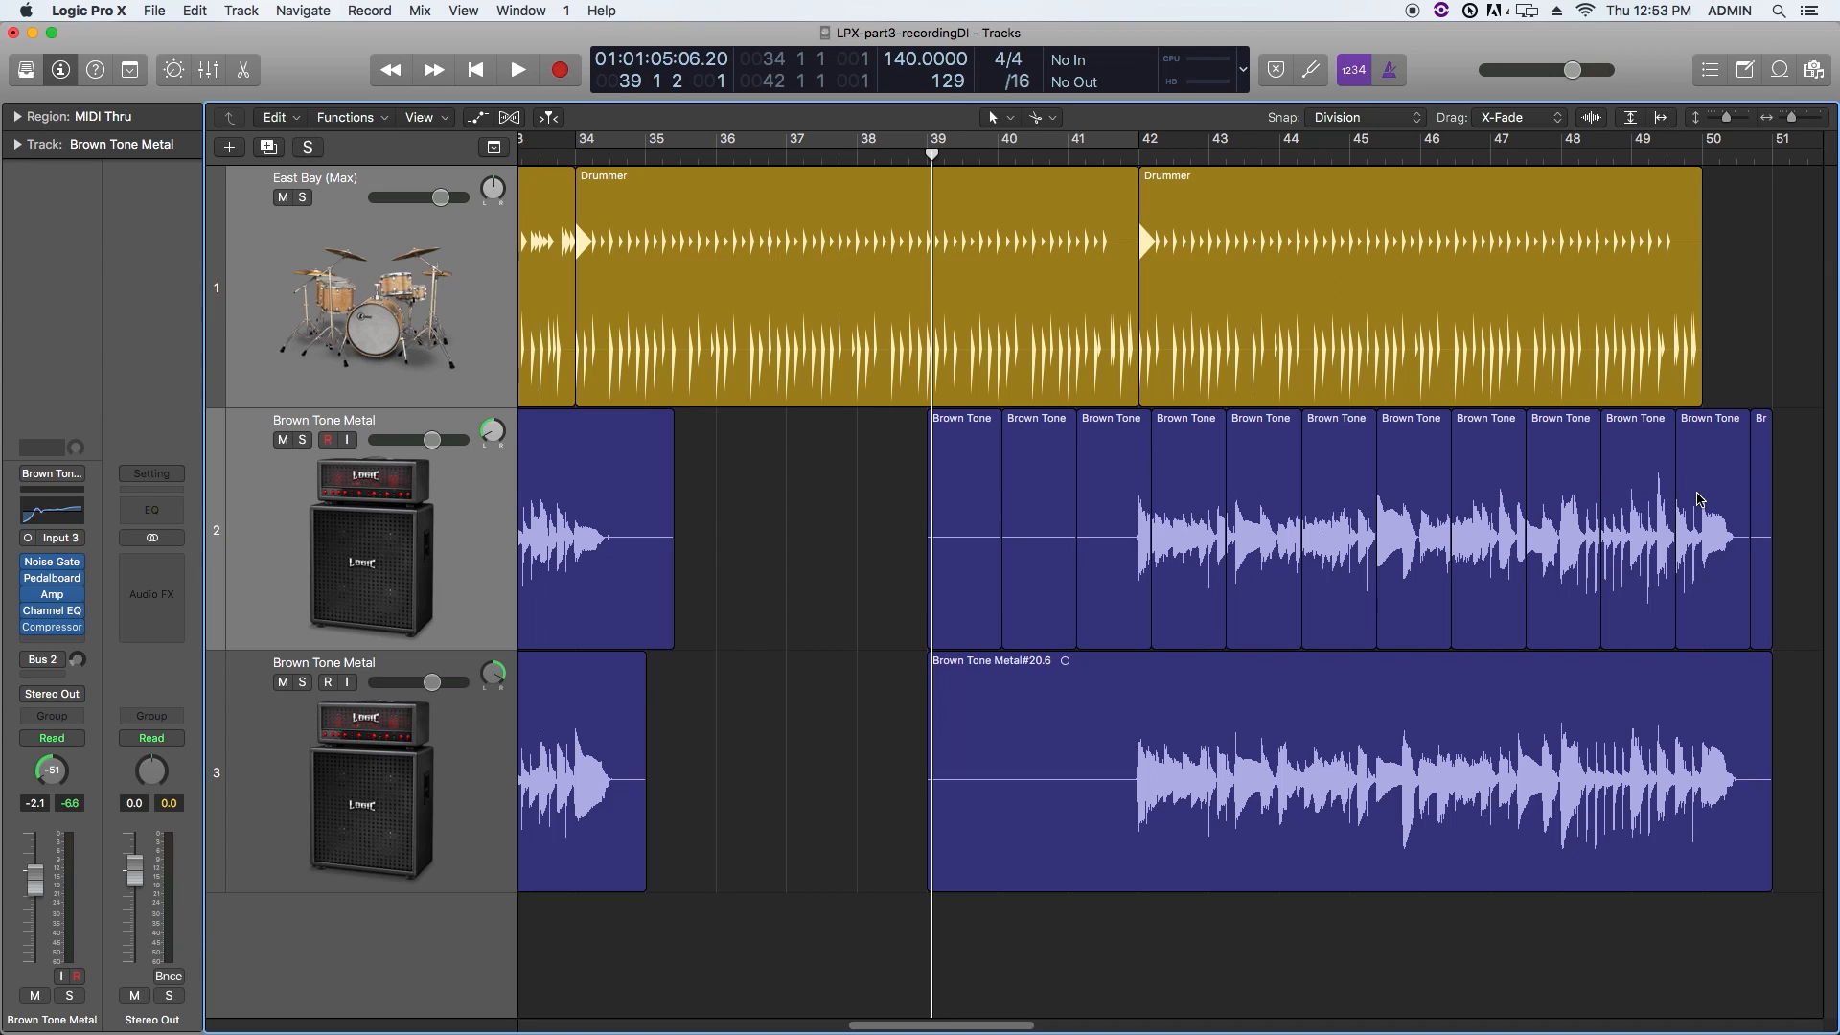
# Step: Select all the pieces of the divided track 2 region and join them back into one with the Glue Tool as Command-click tool
pyautogui.moveTo(888, 551); pyautogui.dragTo(1768, 544)
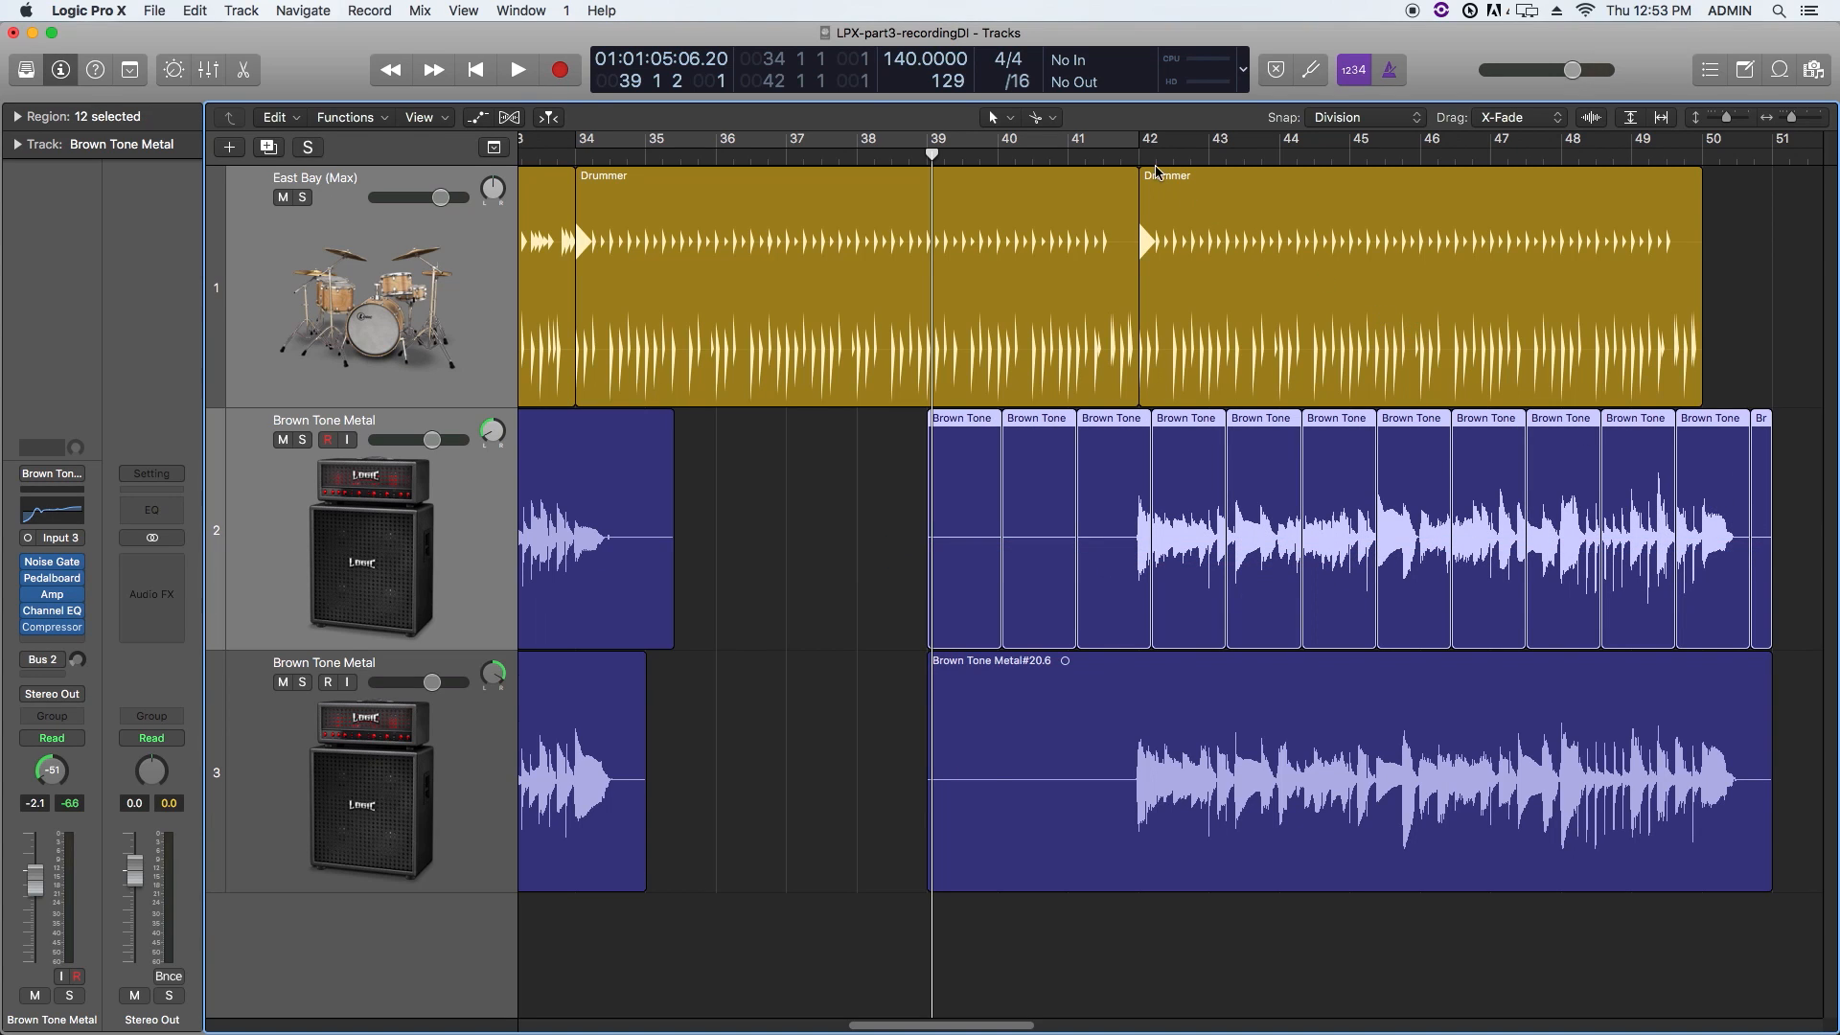
pyautogui.click(1051, 121)
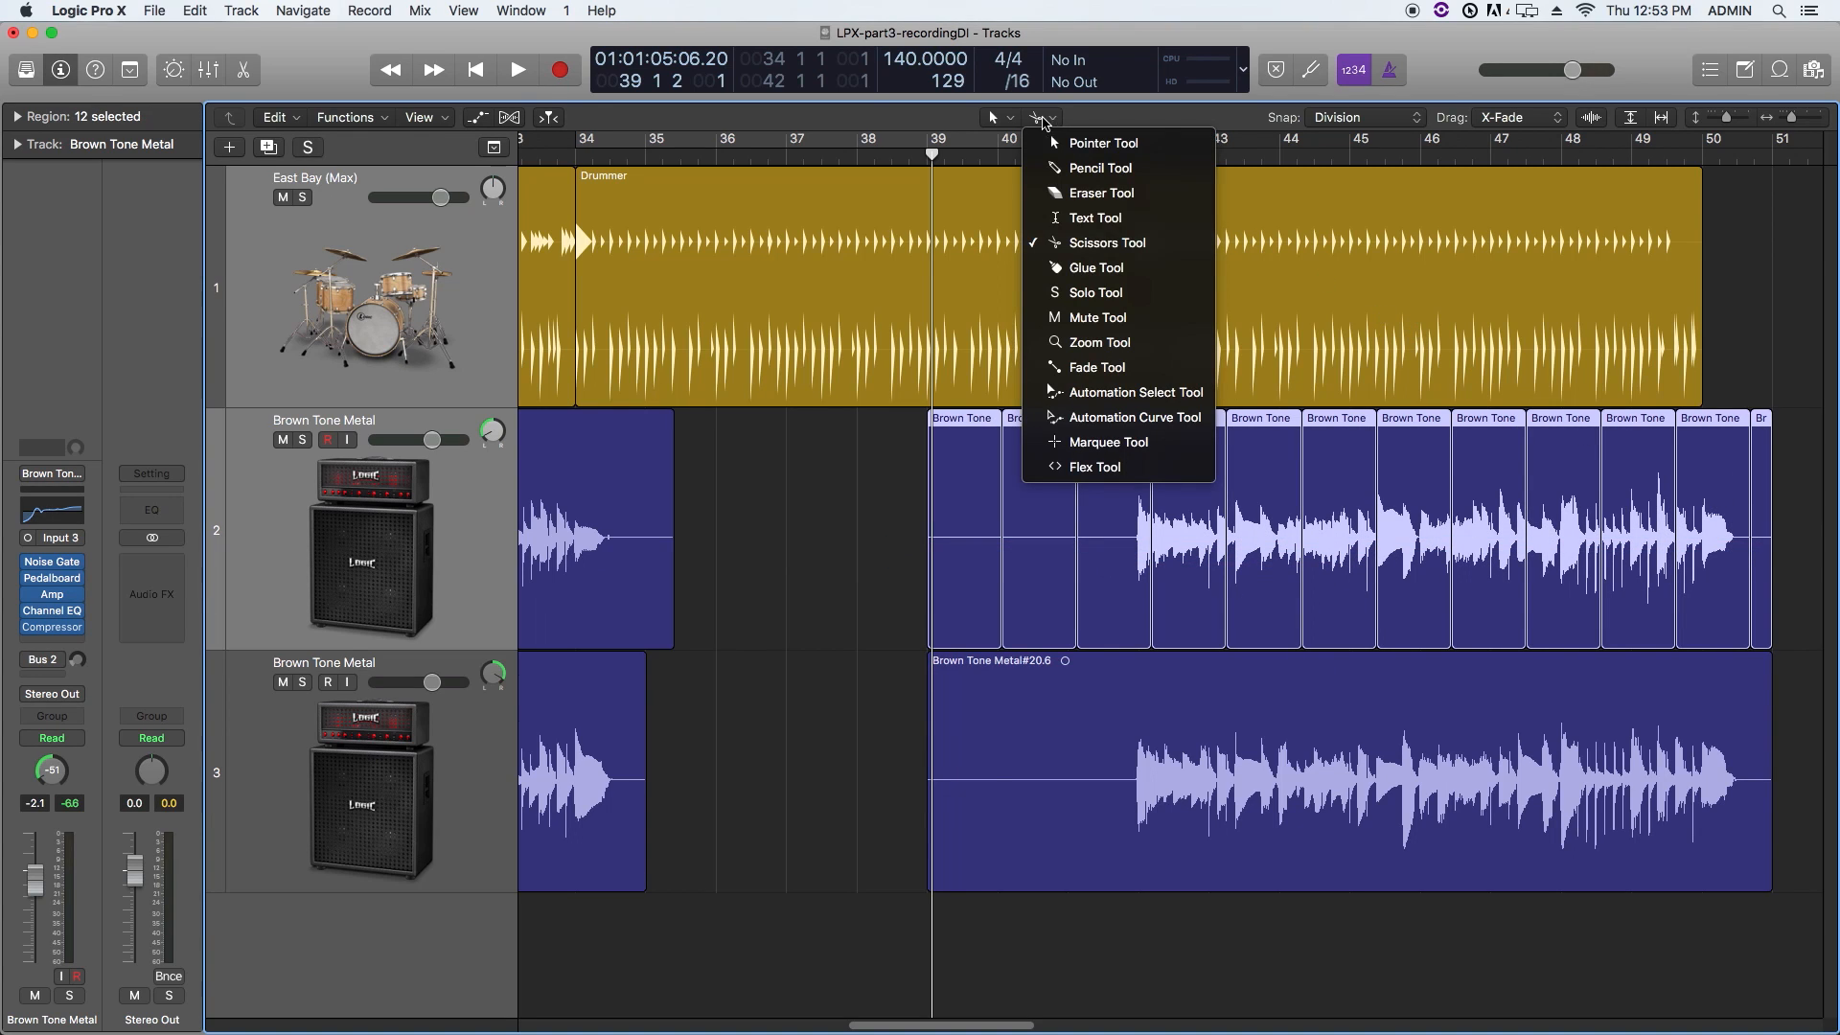
pyautogui.click(1093, 262)
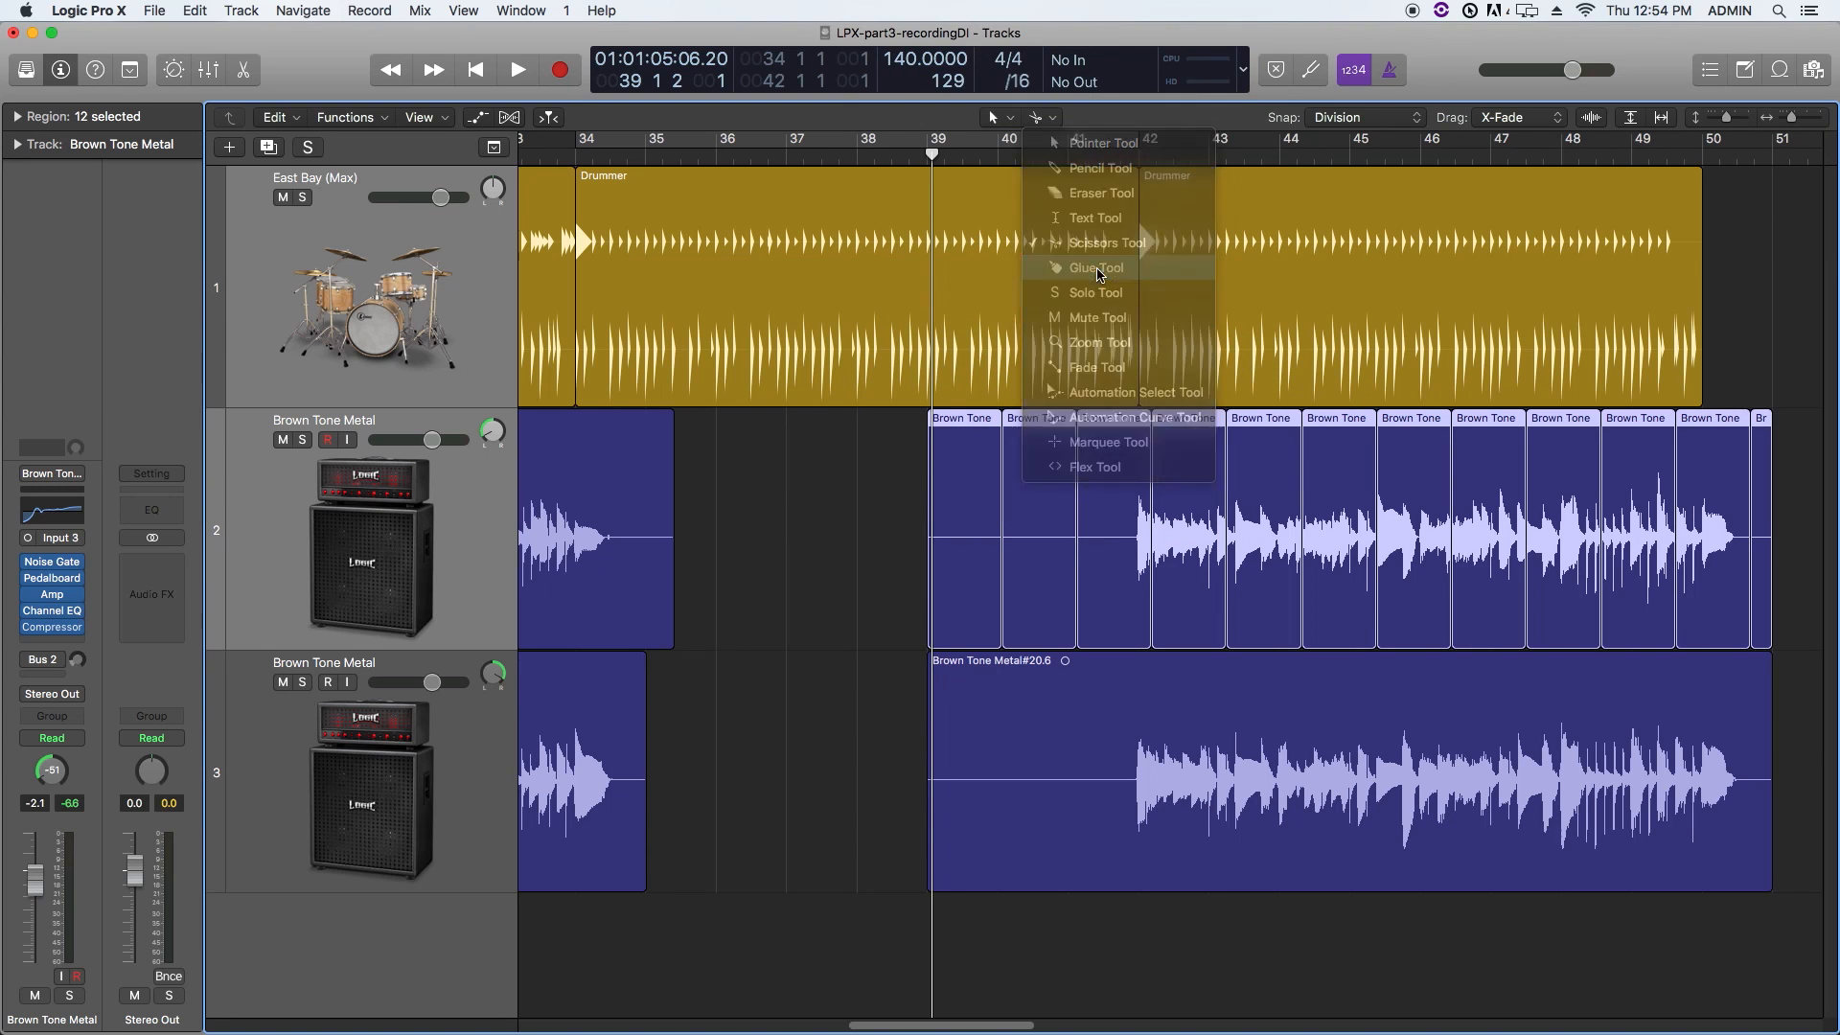
pyautogui.keyDown('super'); pyautogui.click(1041, 490); pyautogui.keyUp('super')
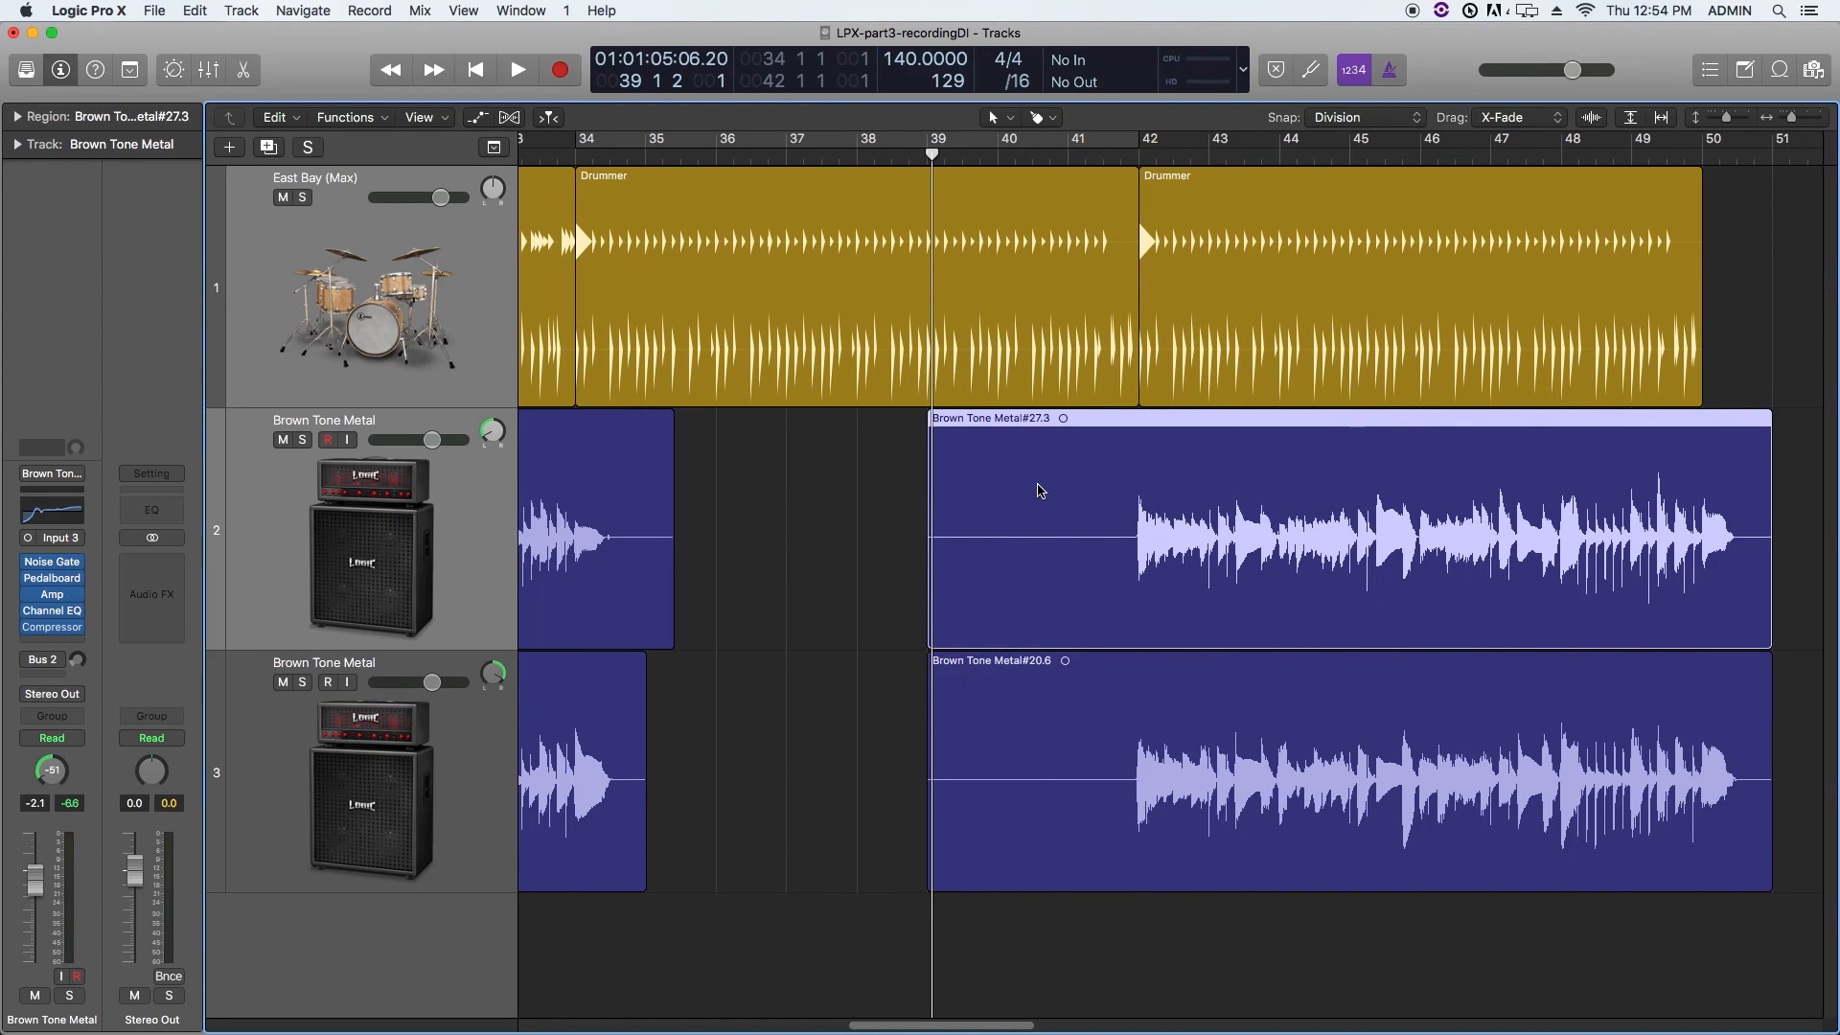
# Step: Undo the last glue and try joining the selected track 2 pieces again, accepting the creation of a new audio file
pyautogui.press('super+z')
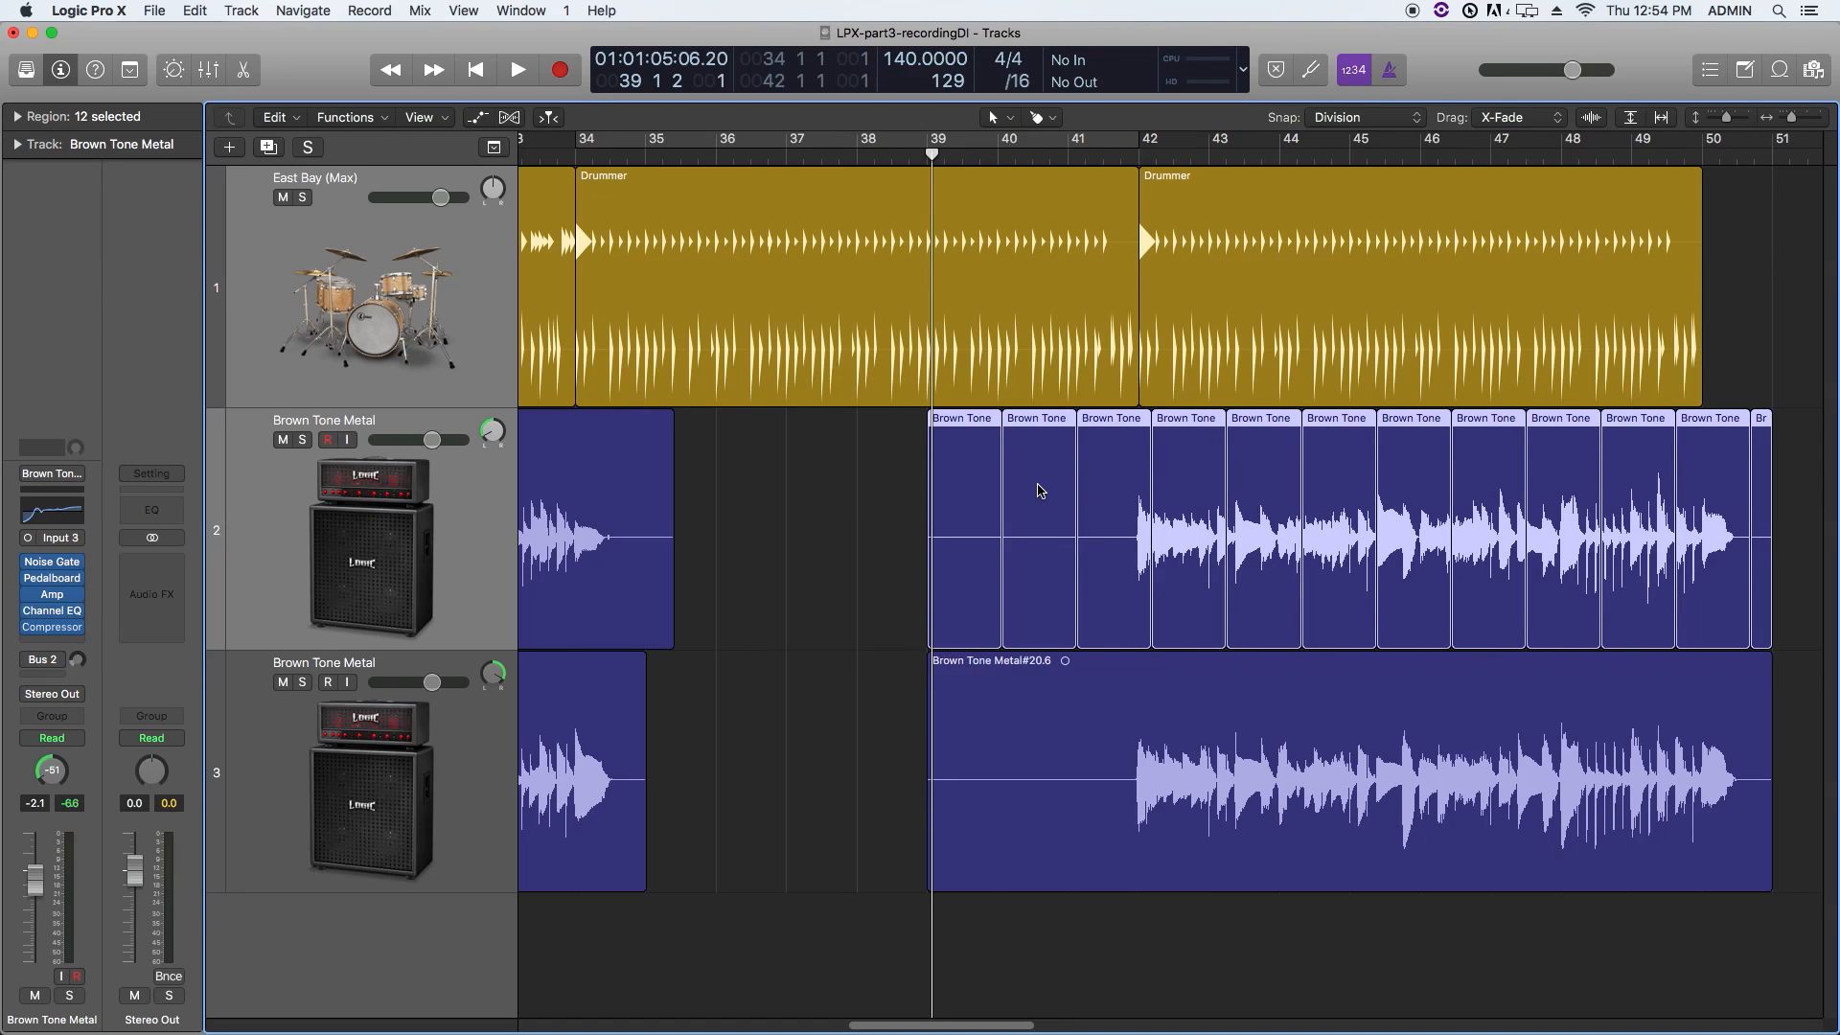
pyautogui.keyDown('super'); pyautogui.click(1041, 490); pyautogui.keyUp('super')
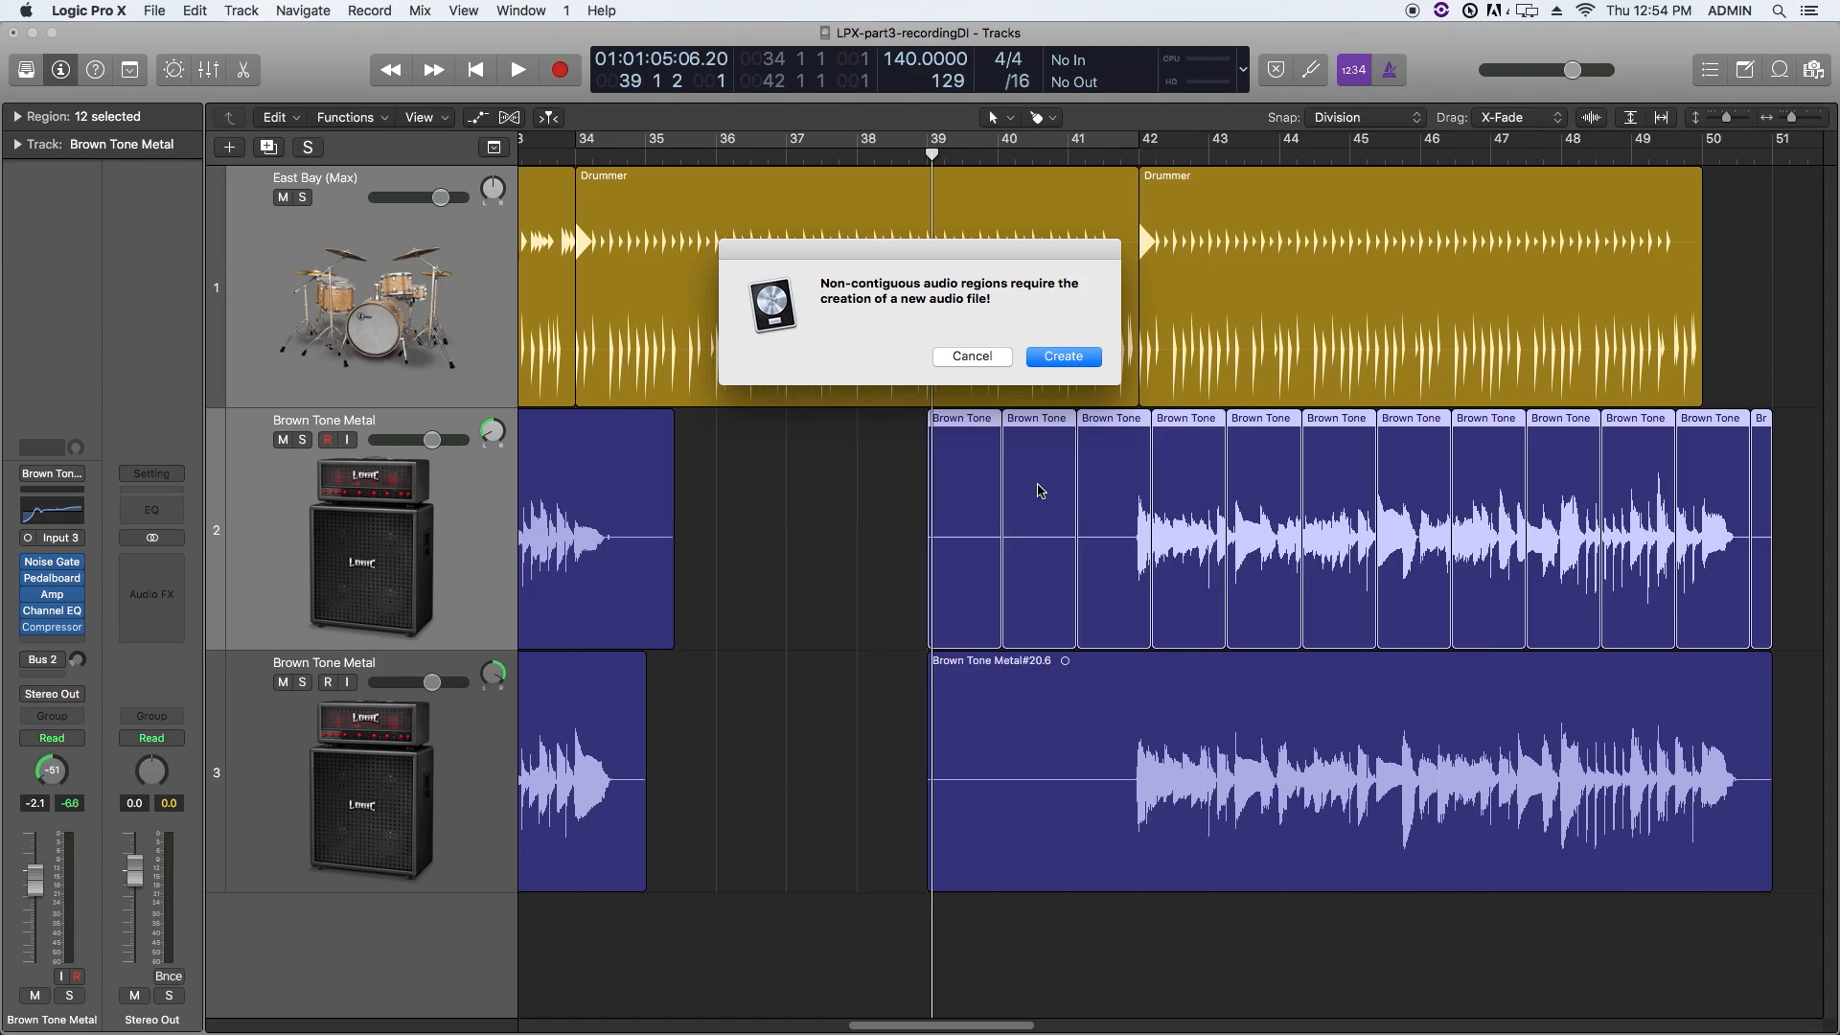
pyautogui.press('Return')
# Step: Select the three guitar regions on track 3 and try joining them into one region
pyautogui.moveTo(1095, 917); pyautogui.dragTo(651, 835)
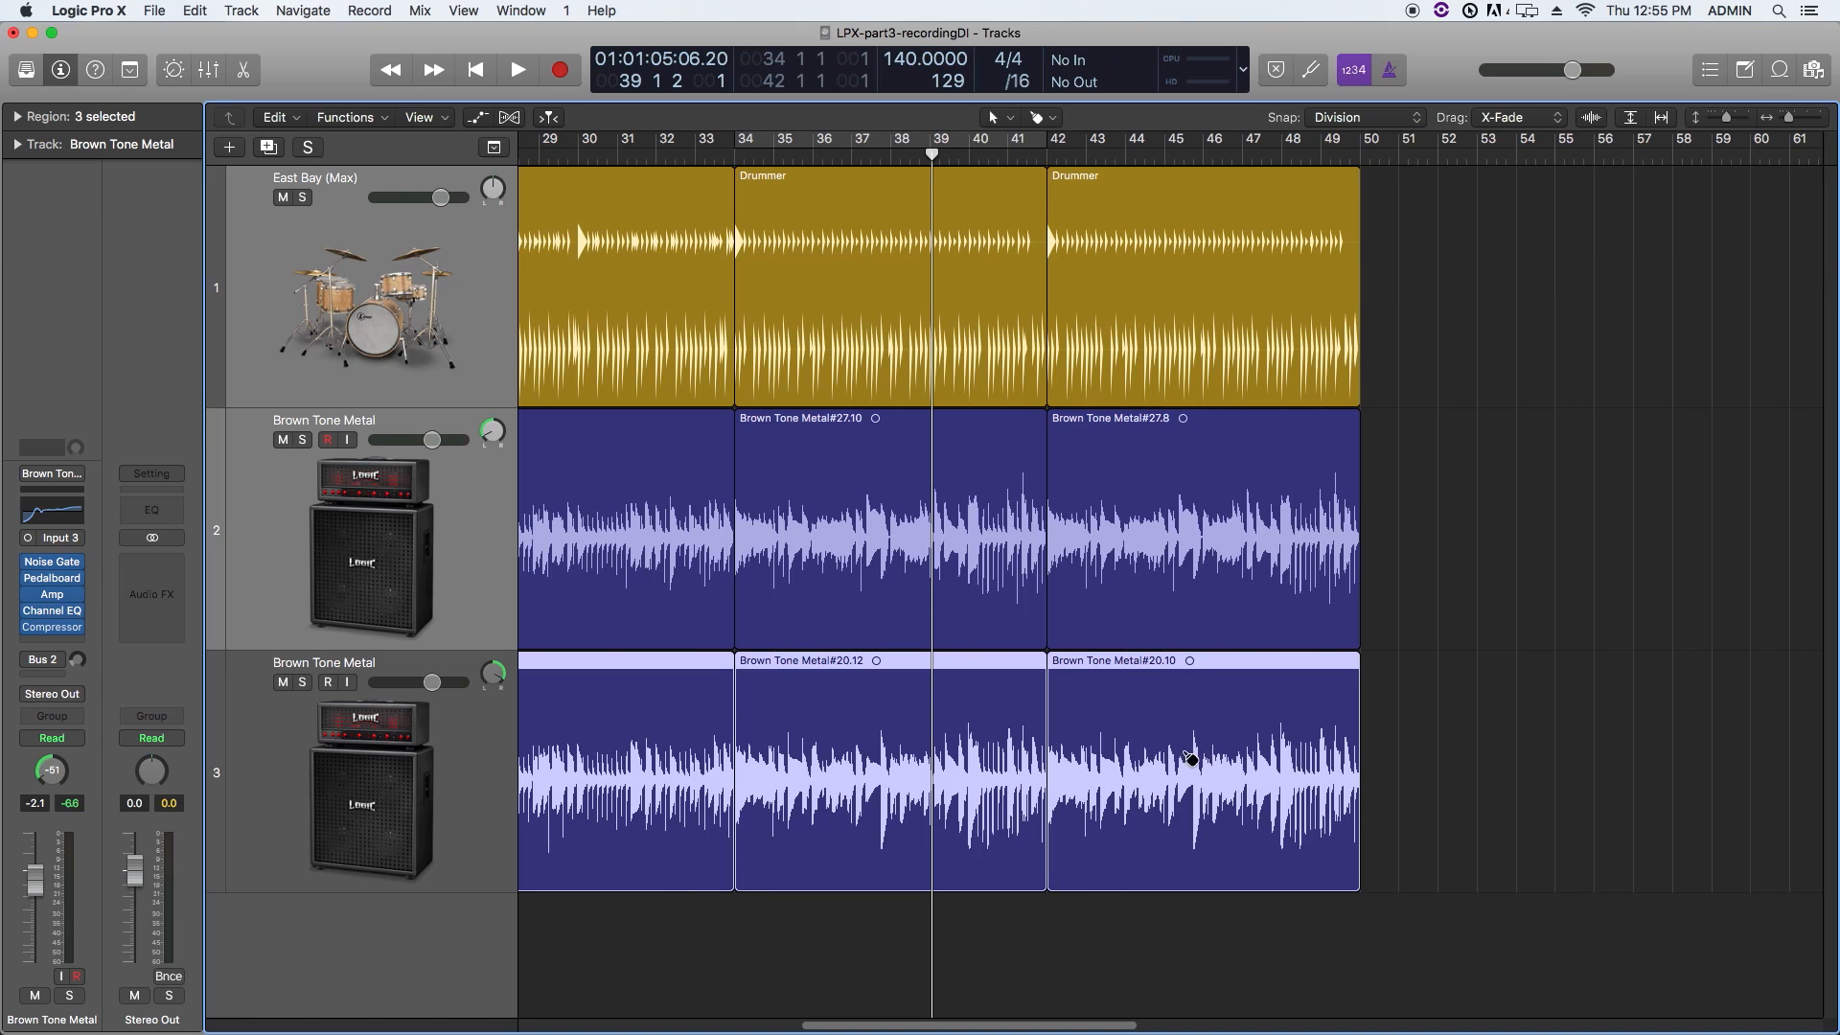
pyautogui.press('super+j')
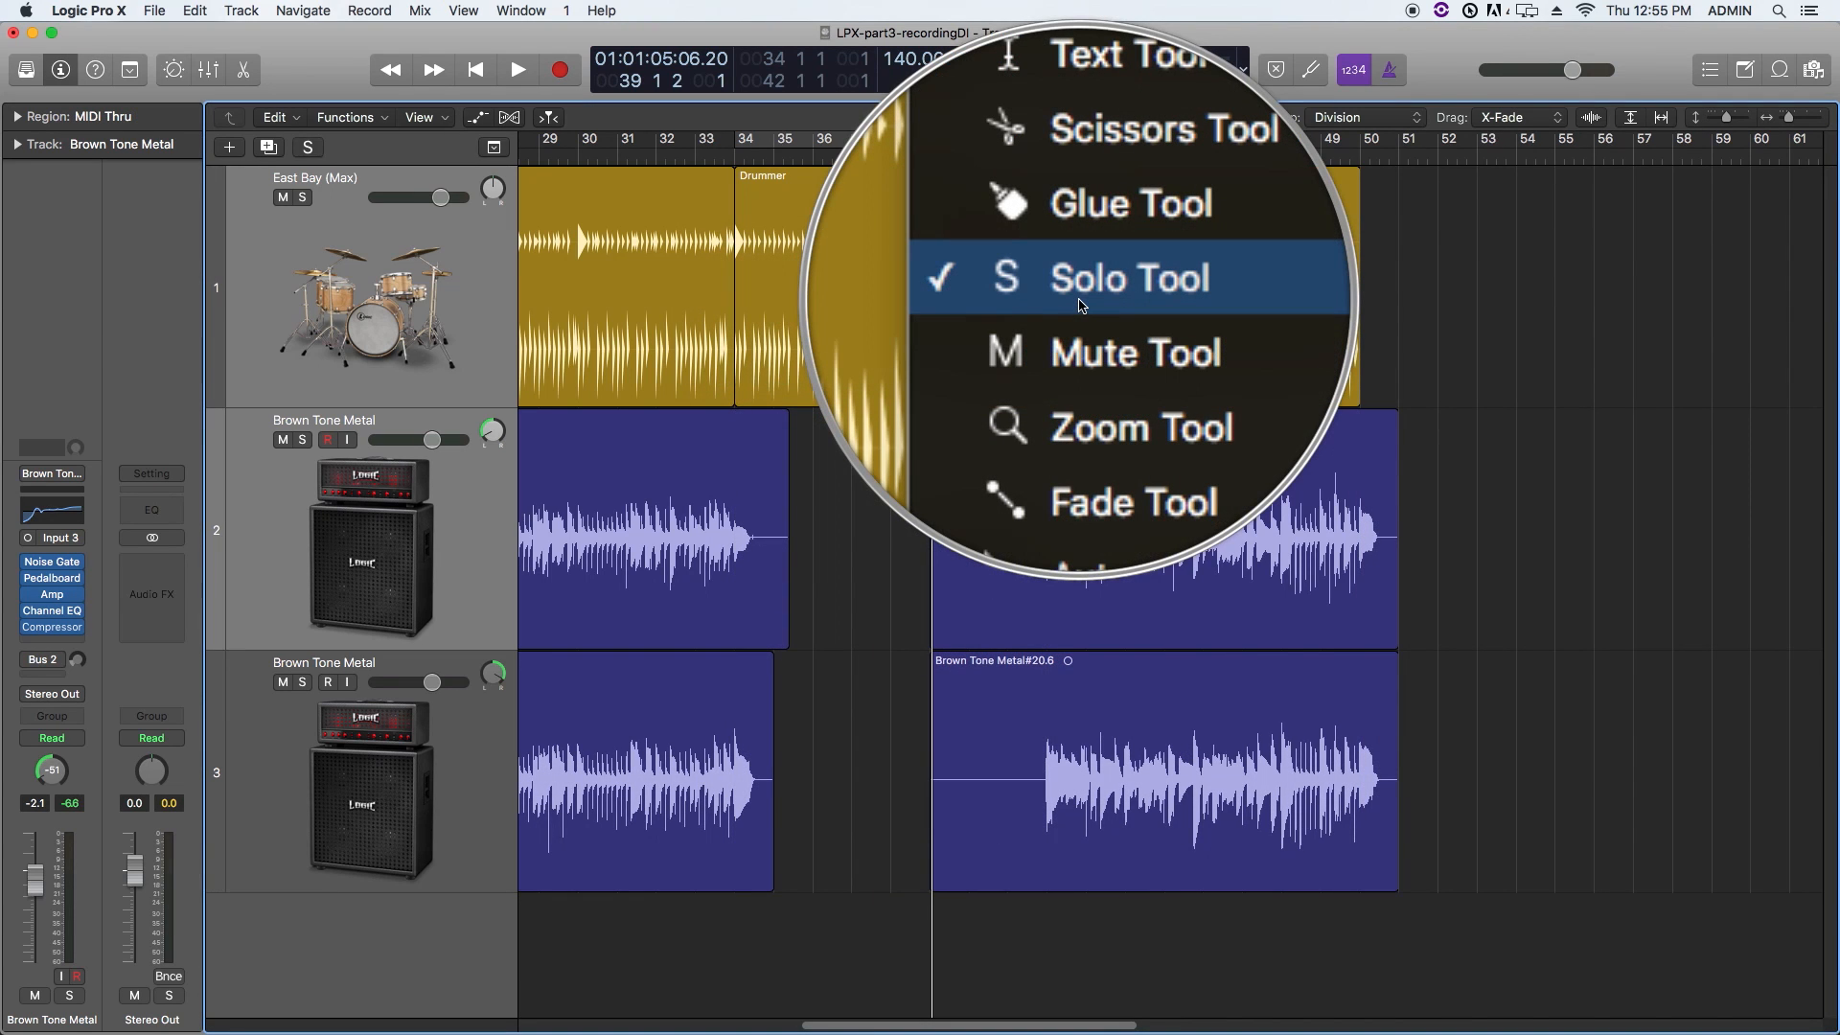
# Step: Set the Command-click tool to Solo Tool and audition the track 2 Comp A.4 region and the second Drummer region on their own
pyautogui.click(1081, 305)
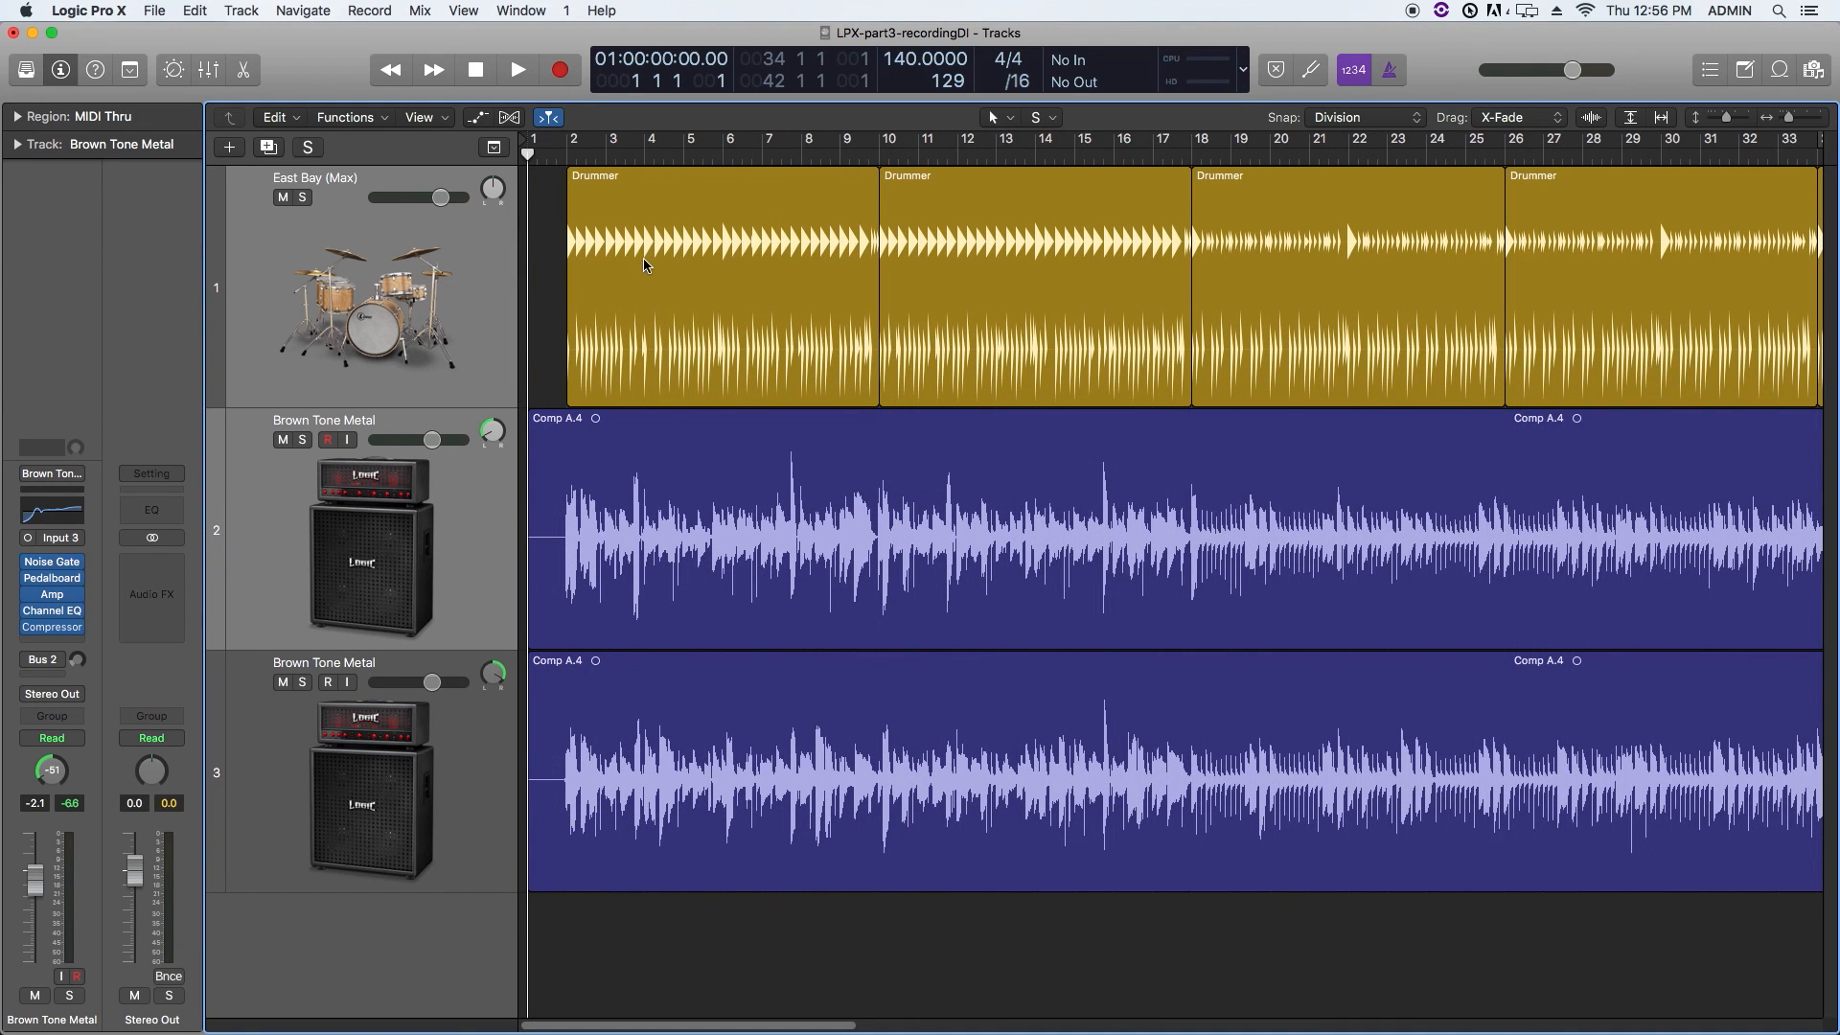
pyautogui.moveTo(643, 274); pyautogui.dragTo(642, 274)
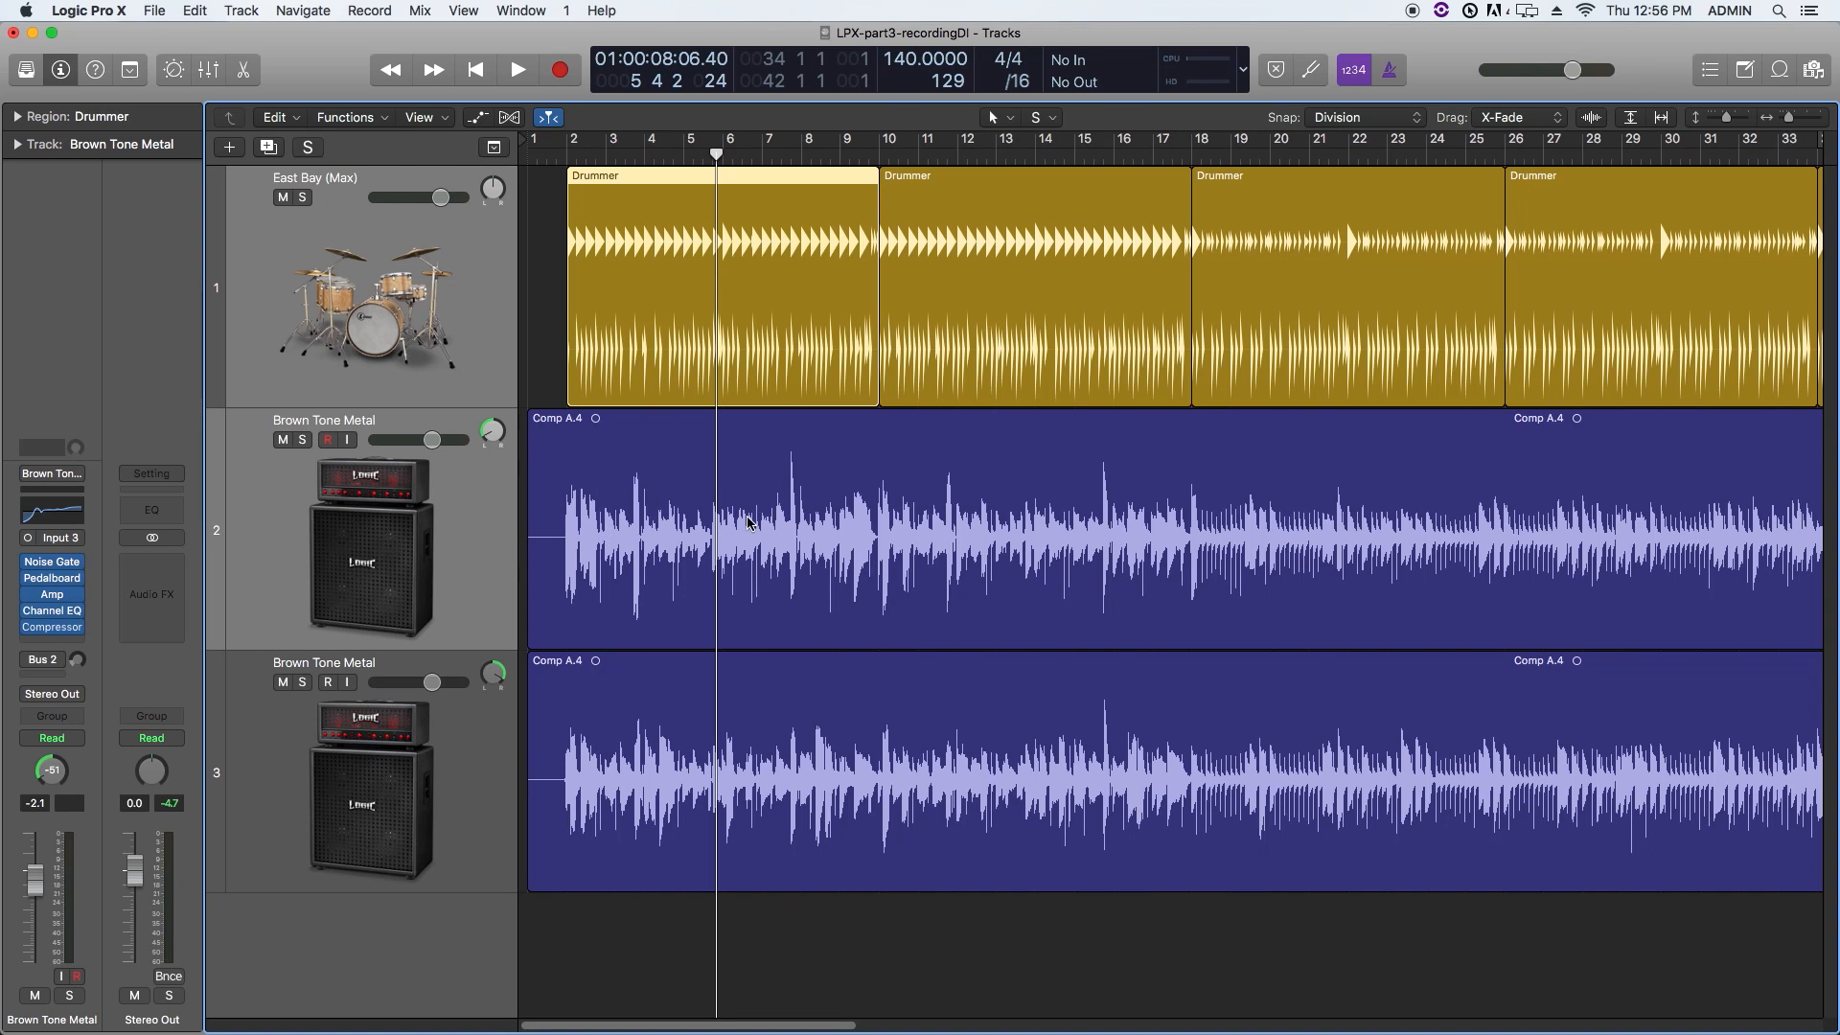
pyautogui.moveTo(800, 523); pyautogui.dragTo(800, 523)
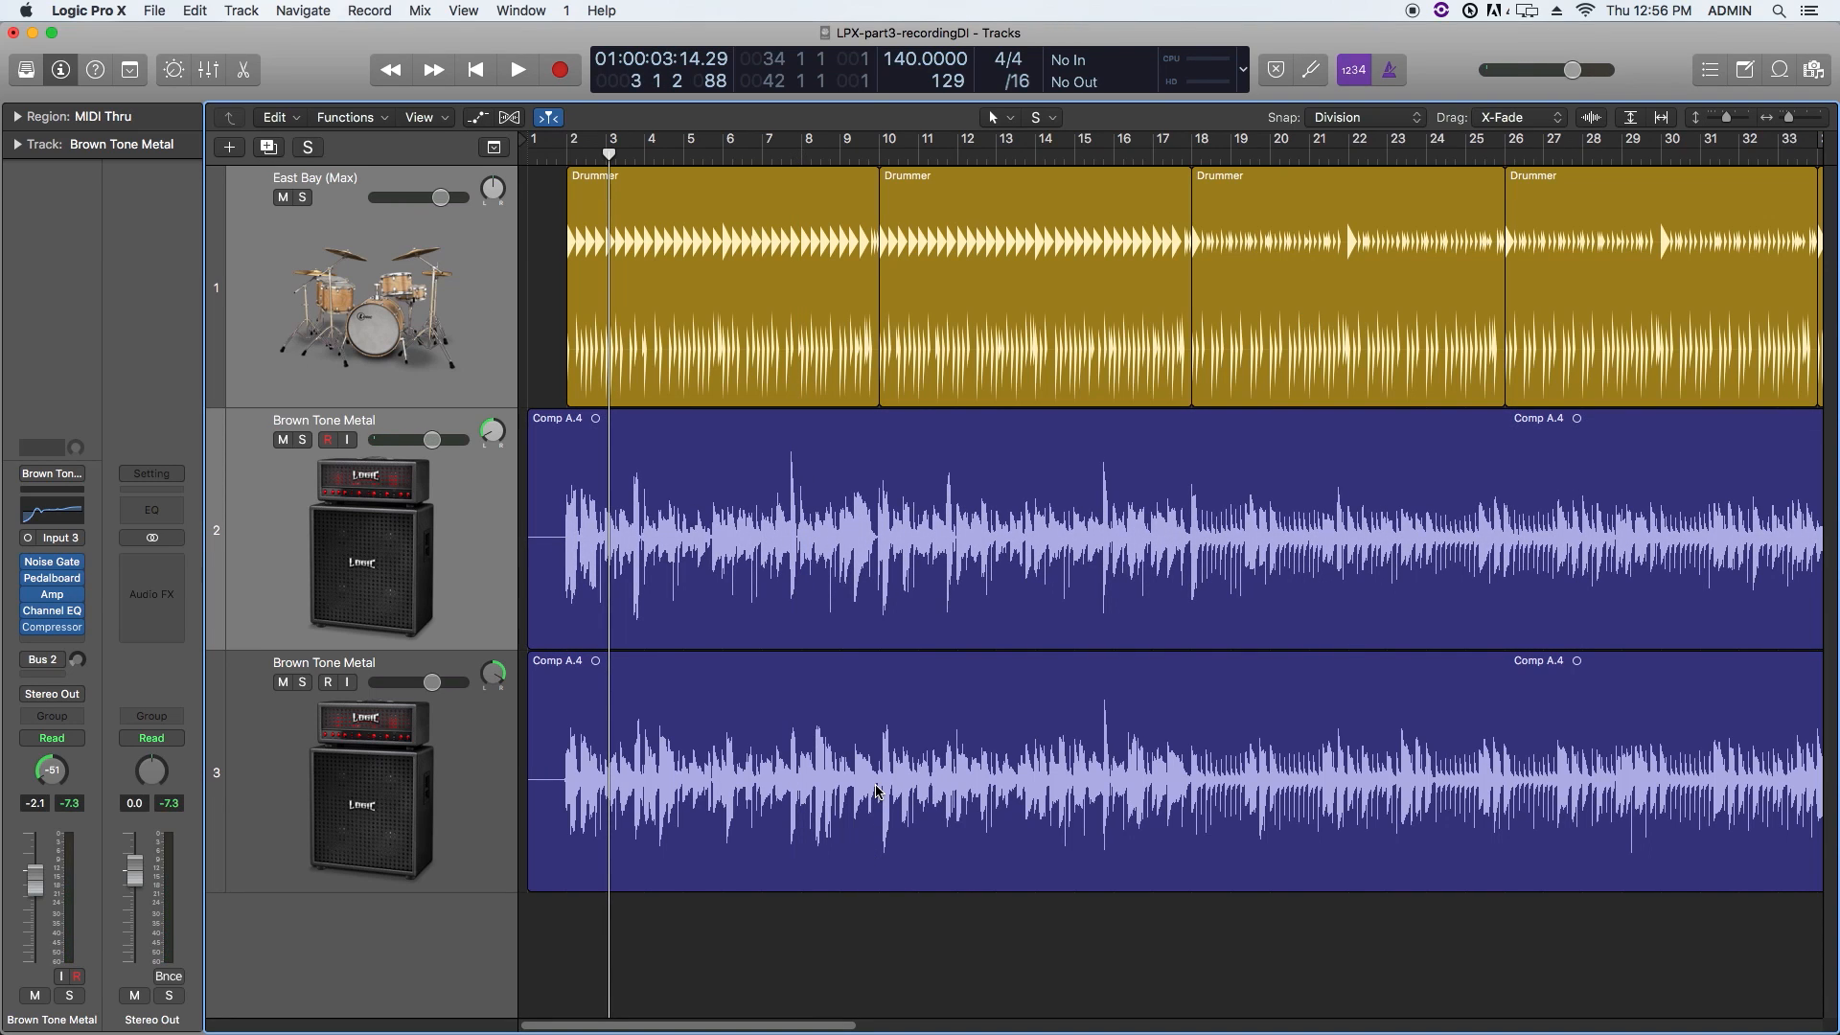
pyautogui.keyDown('super'); pyautogui.click(774, 558); pyautogui.keyUp('super')
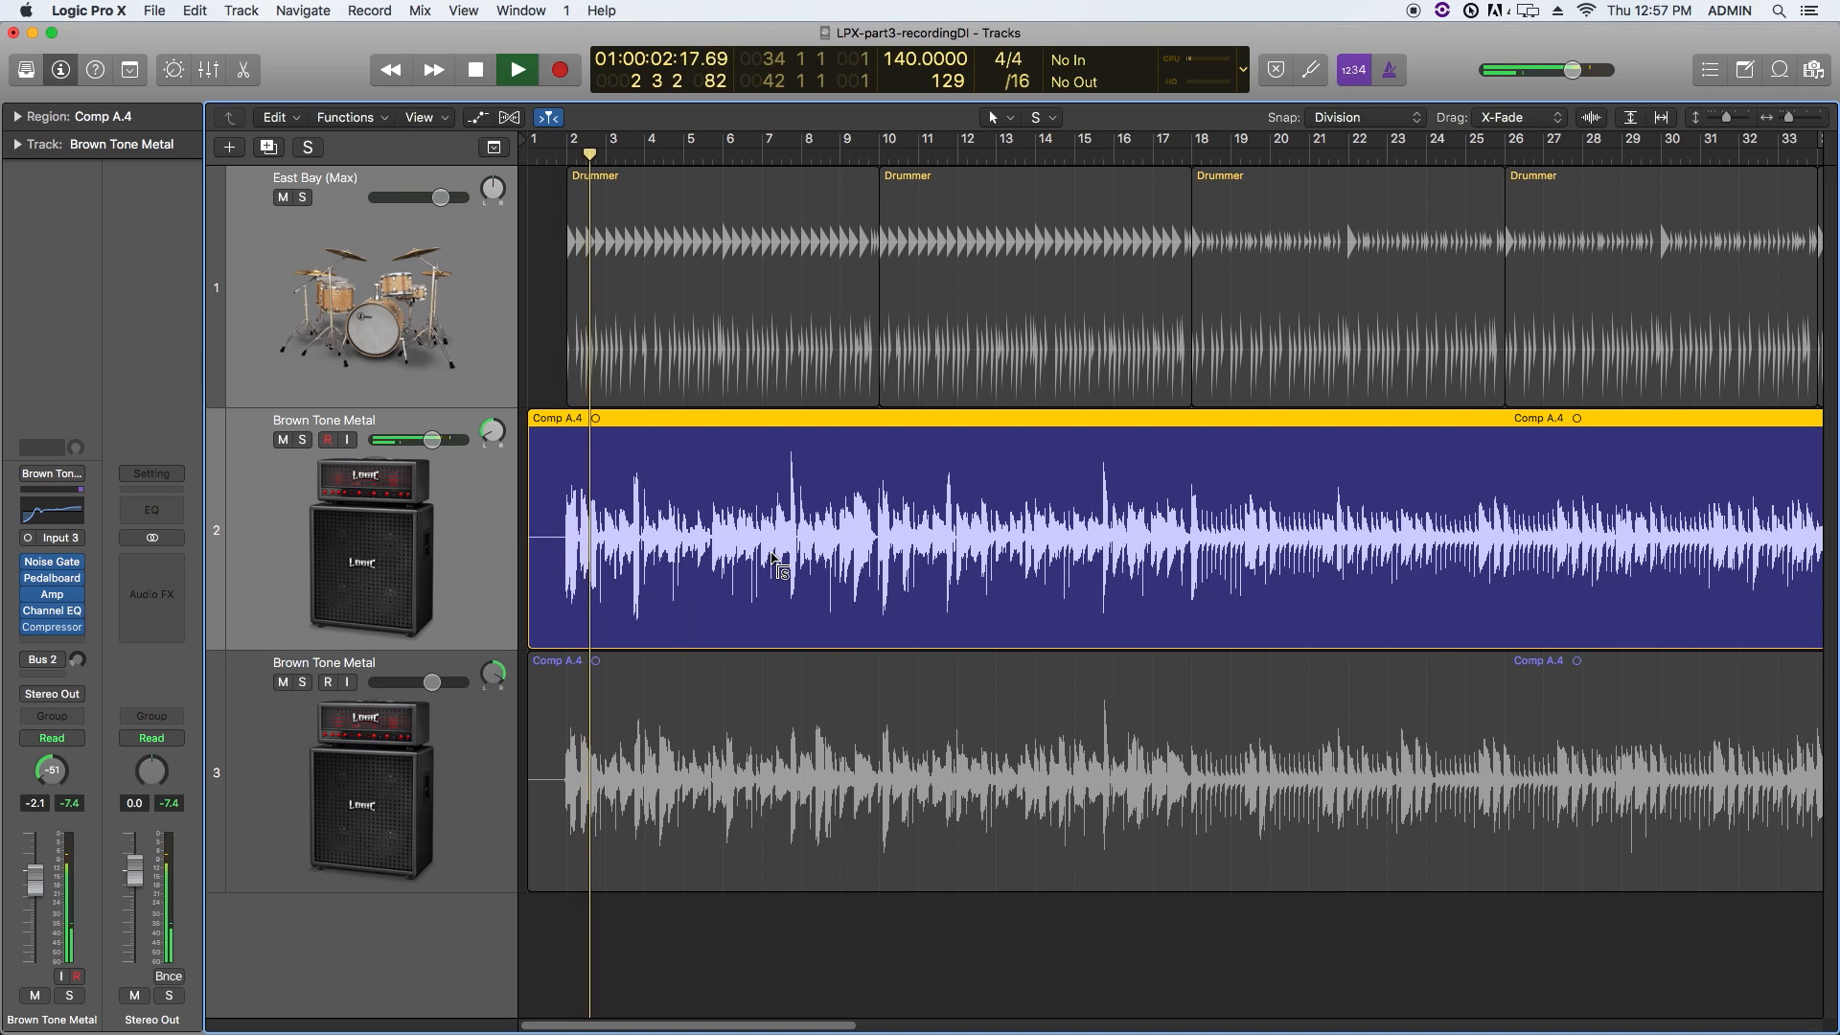
pyautogui.keyDown('super'); pyautogui.click(945, 345); pyautogui.keyUp('super')
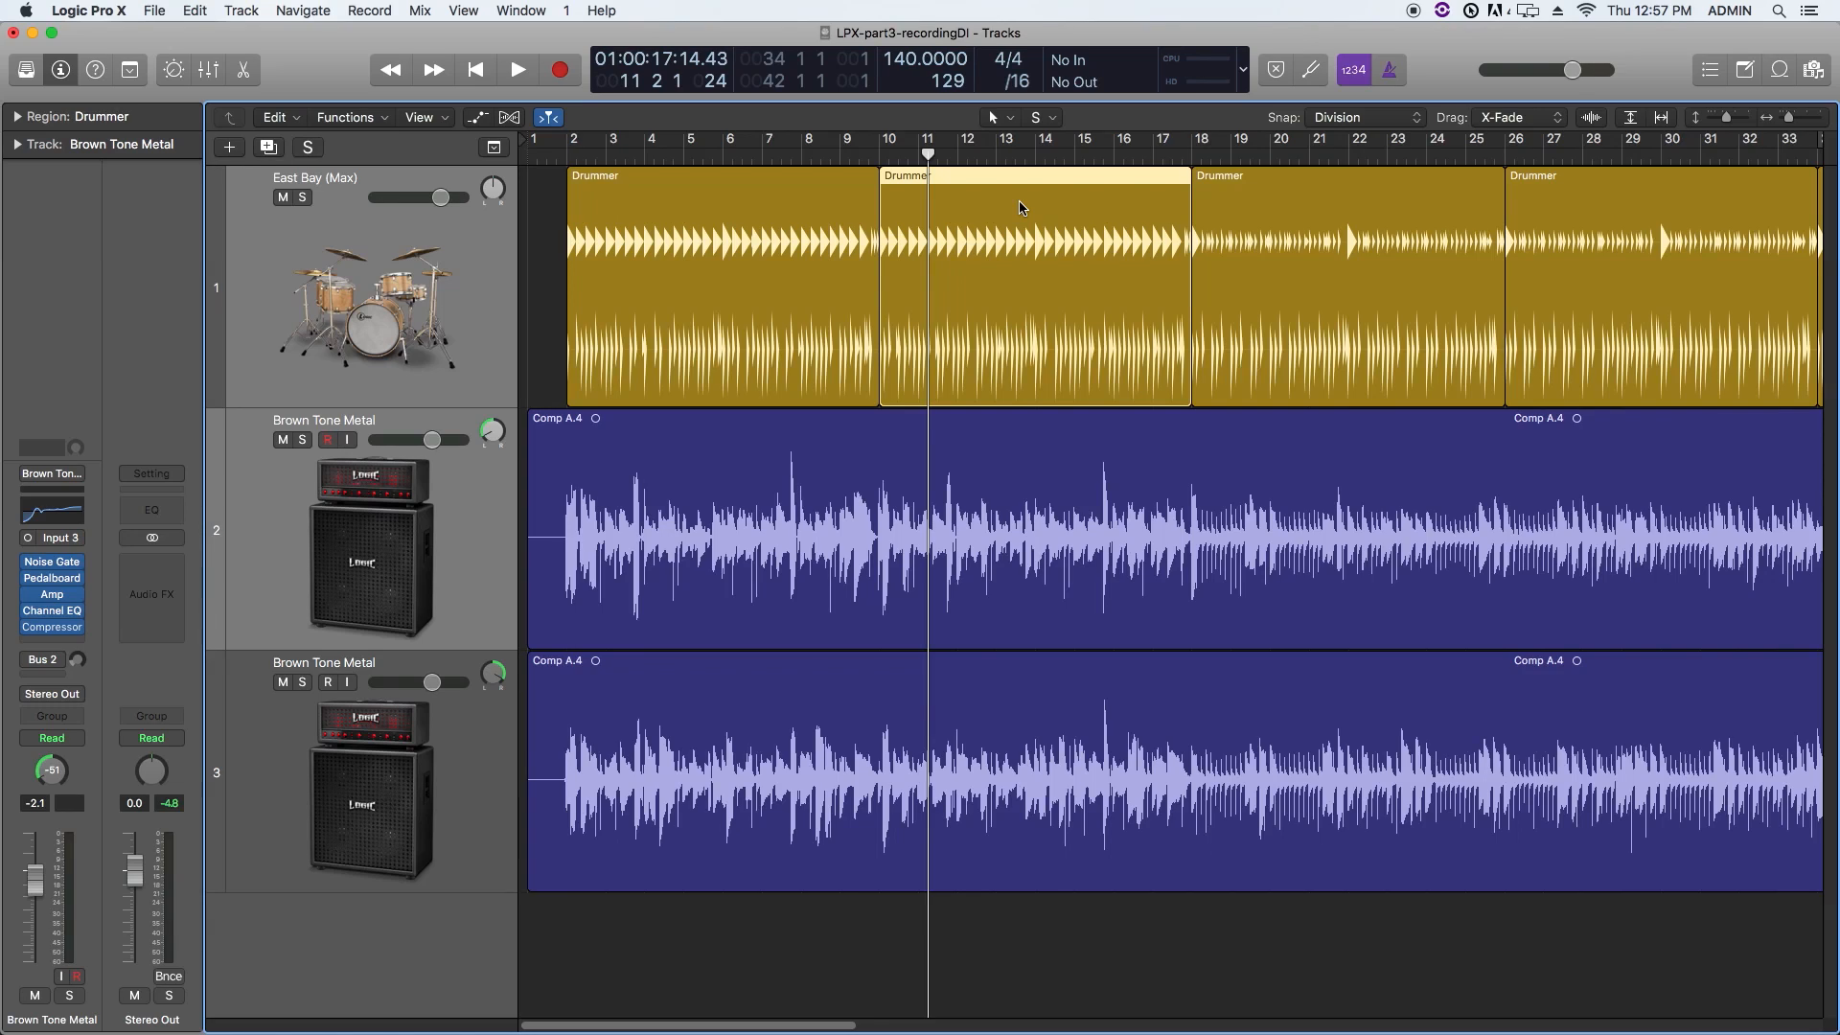
# Step: Select the East Bay drum track and toggle its track solo on and off
pyautogui.click(426, 220)
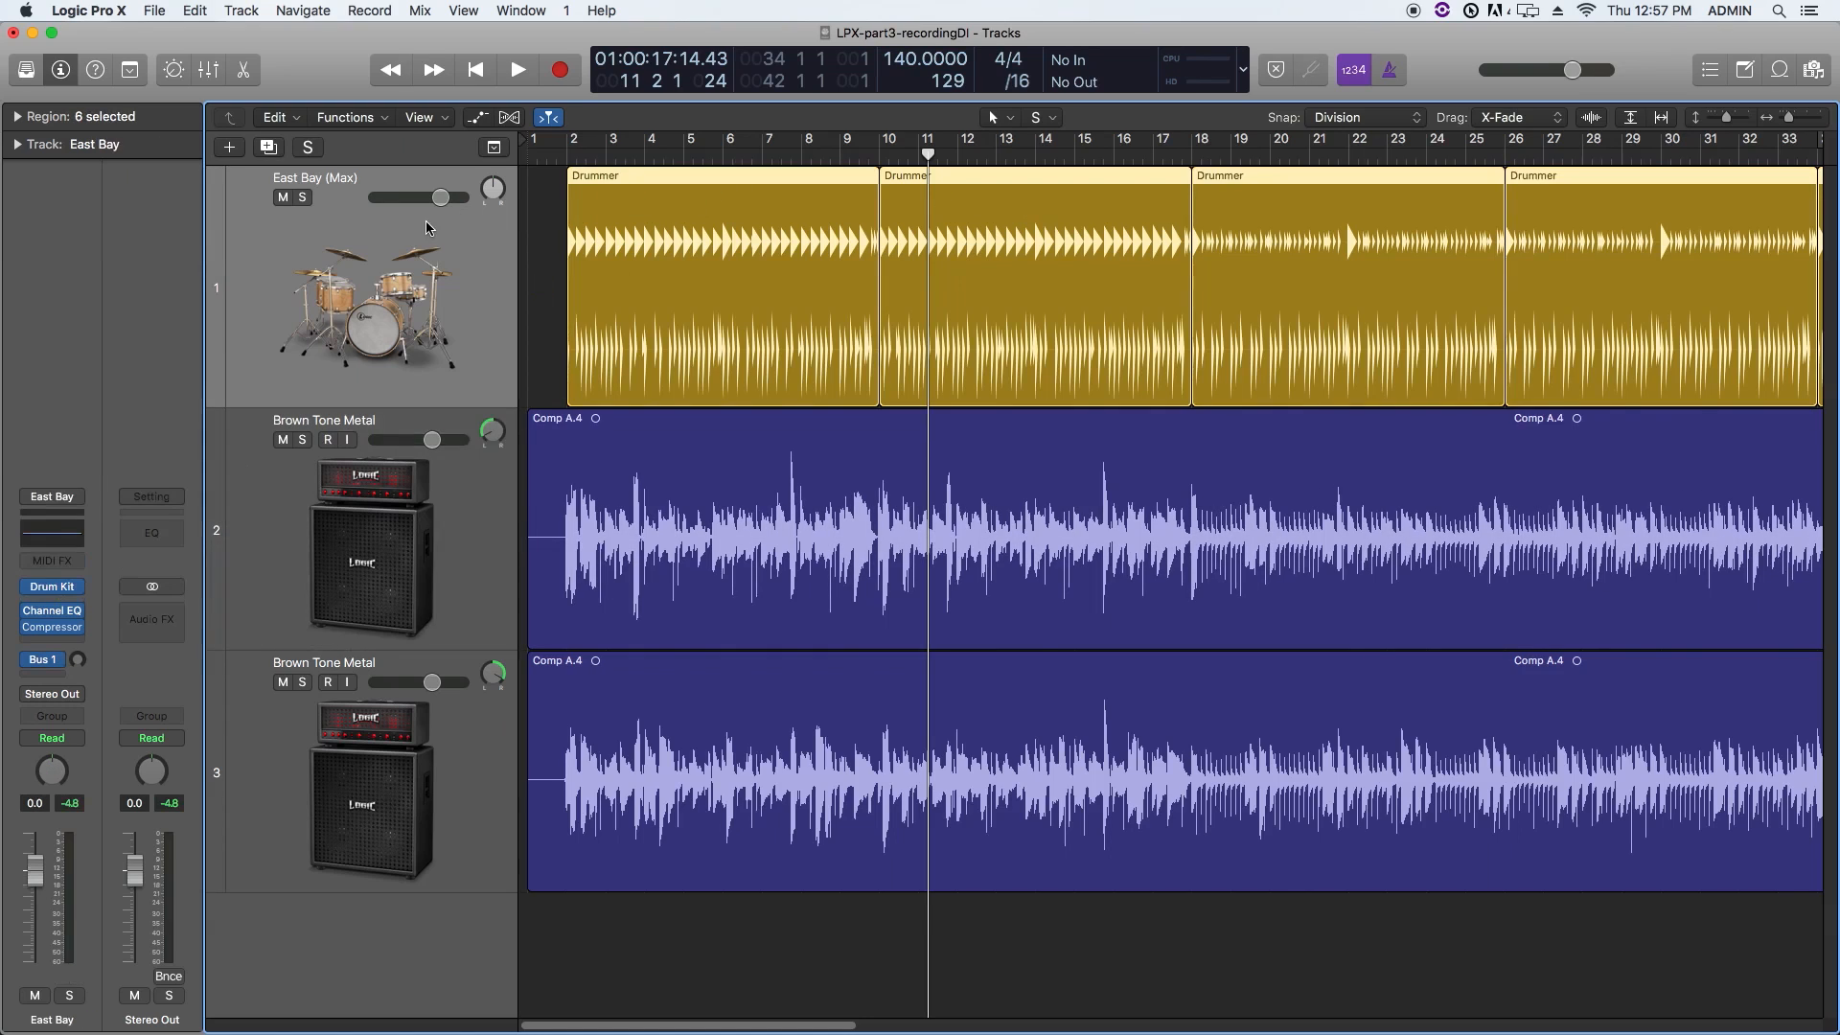
pyautogui.press('s')
pyautogui.press('s')
pyautogui.press('s')
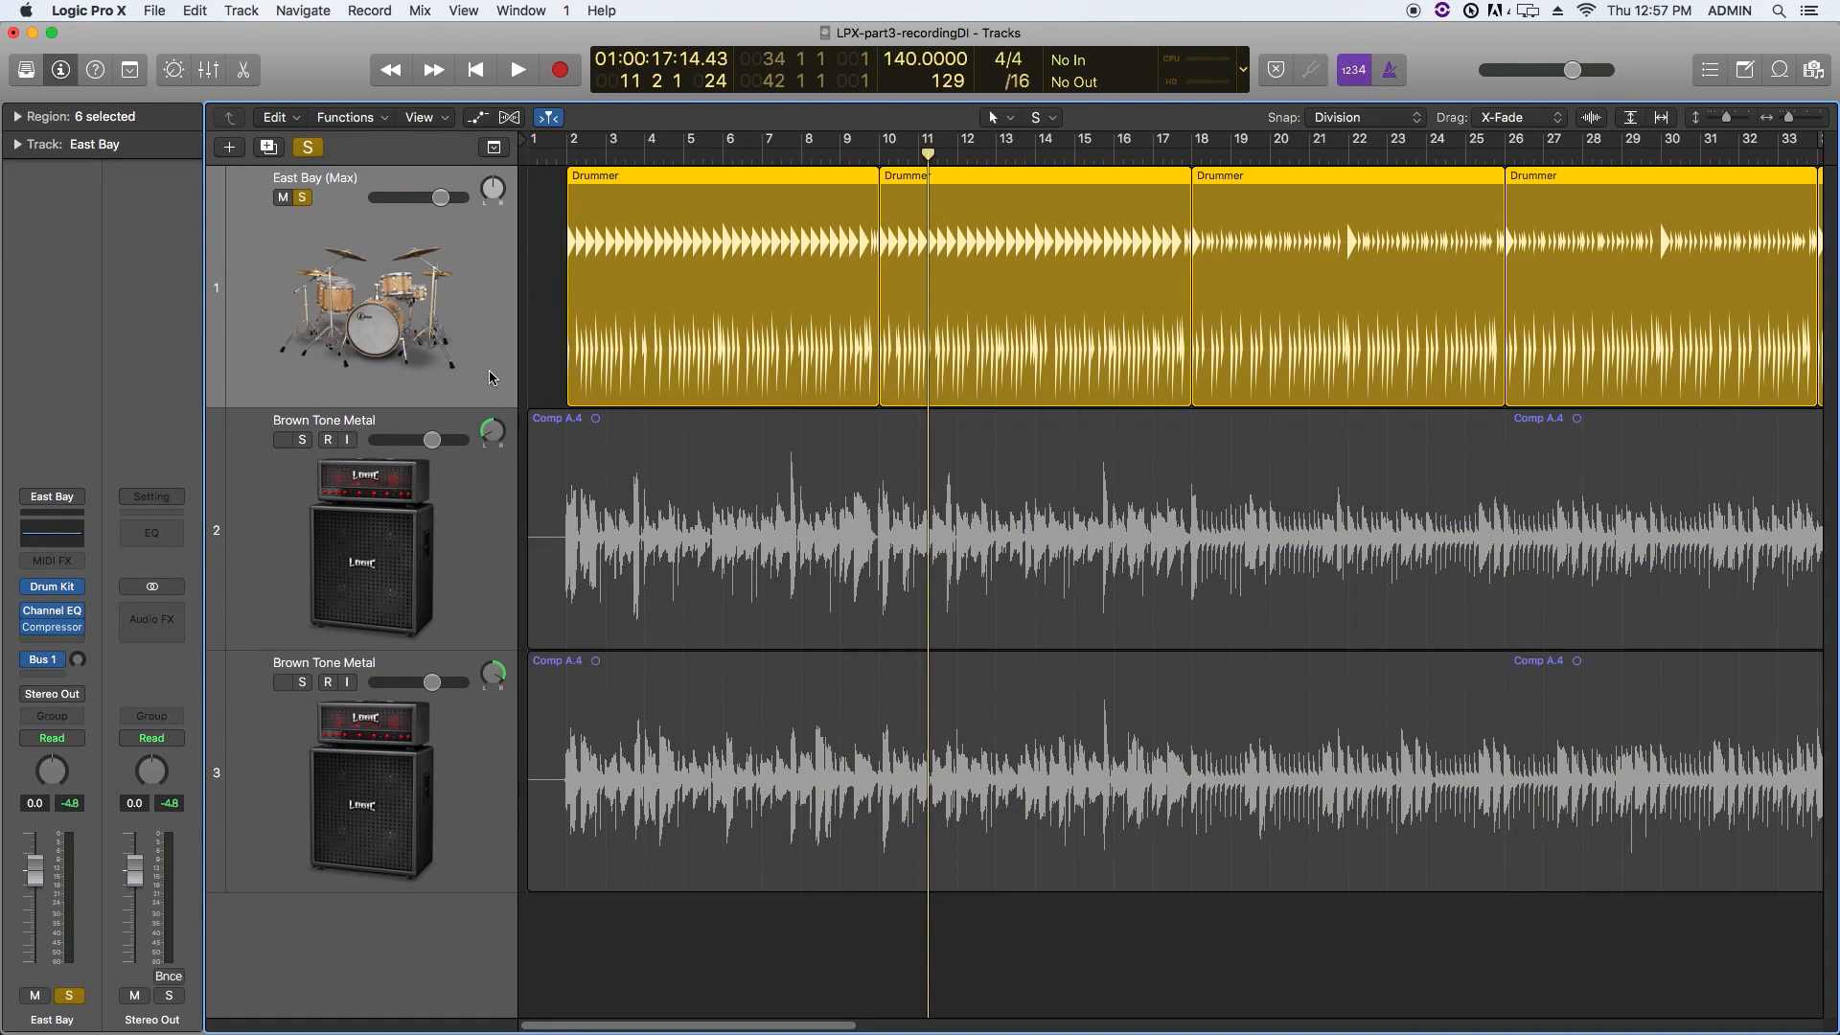
# Step: Select the Comp A.4 region on track 2 and toggle solo mode for the selected region on and off
pyautogui.click(973, 507)
pyautogui.press('super+Left')
pyautogui.press('super+Left')
pyautogui.press('super+Left')
pyautogui.press('super+Left')
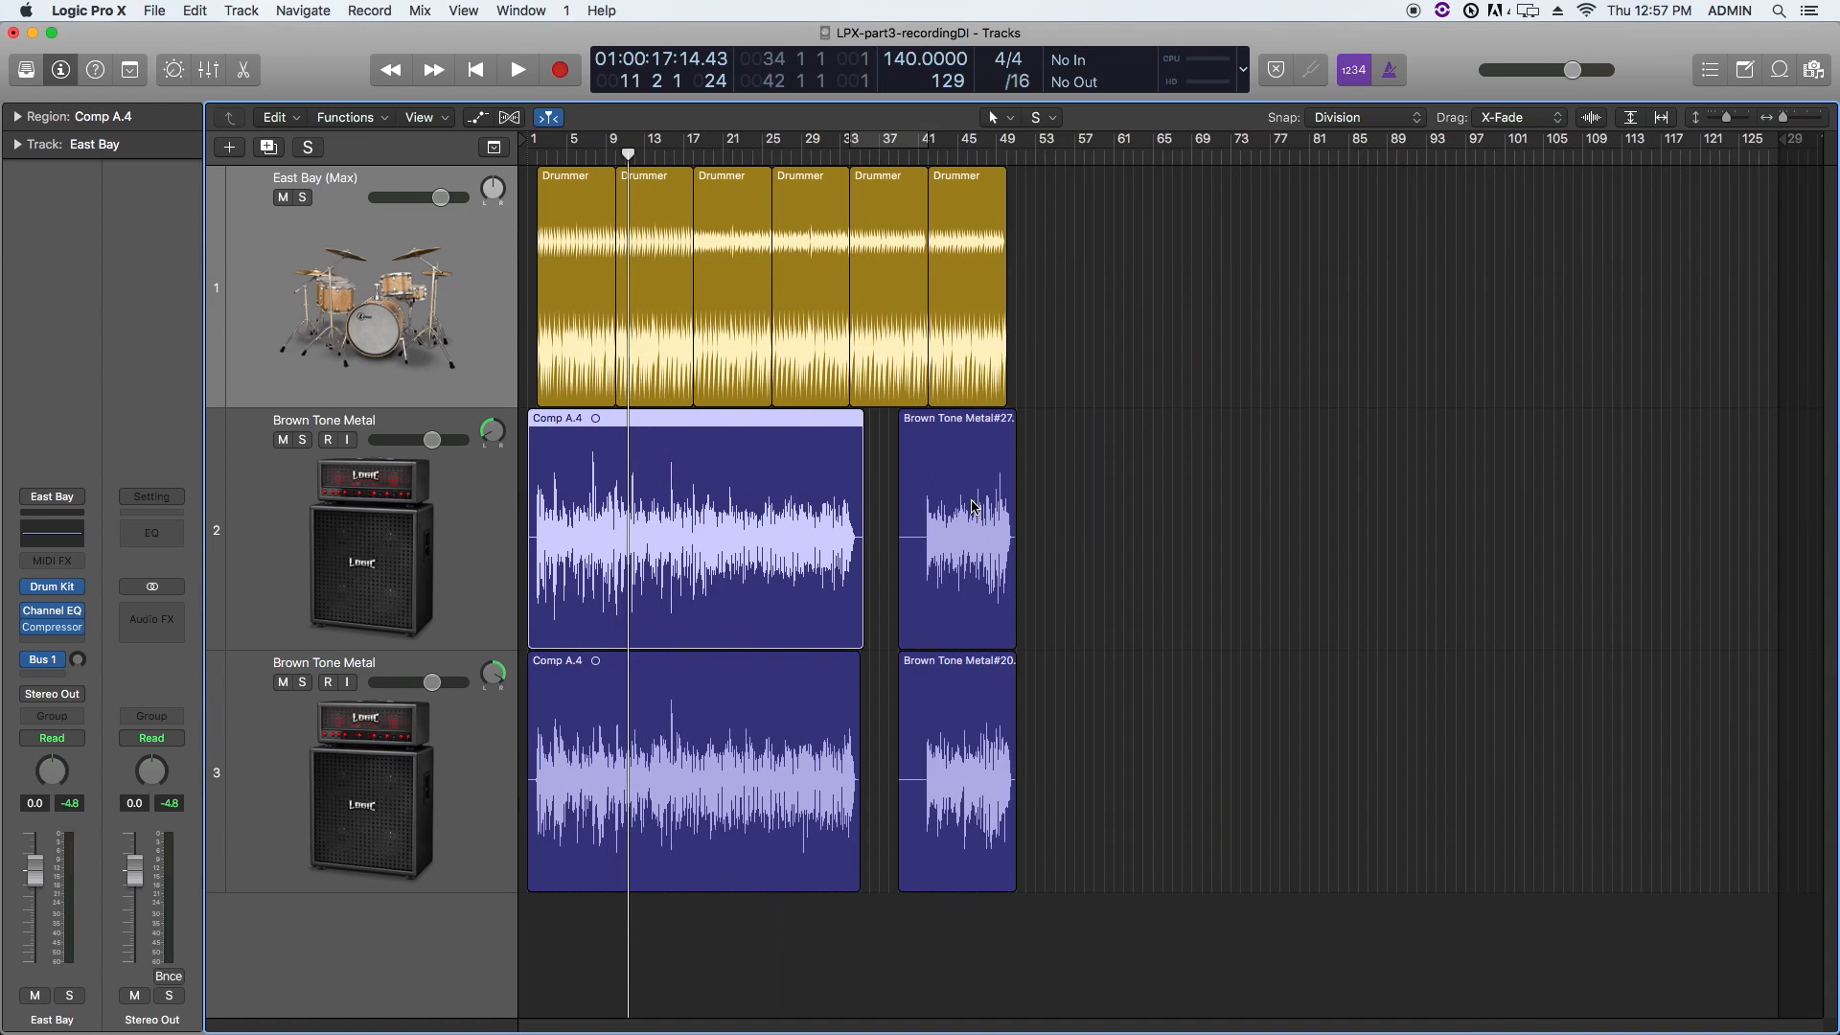
pyautogui.hotkey('ctrl', 's')
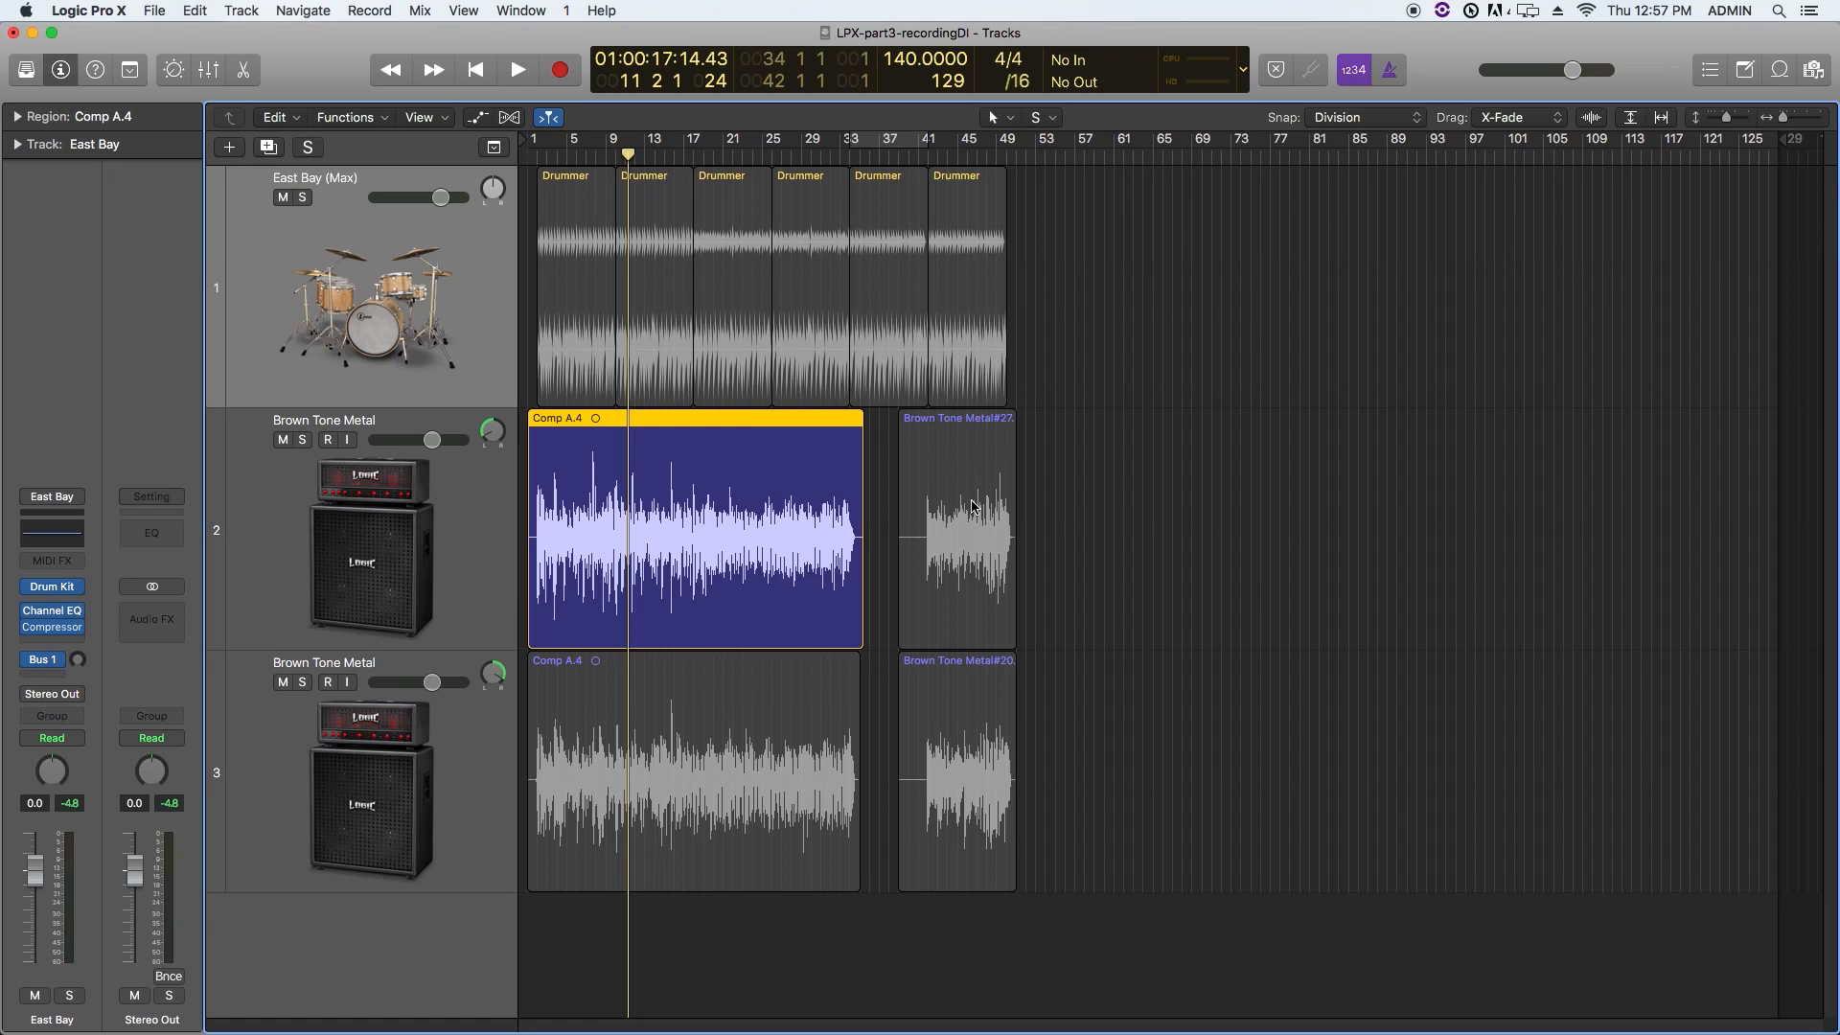
pyautogui.hotkey('ctrl', 's')
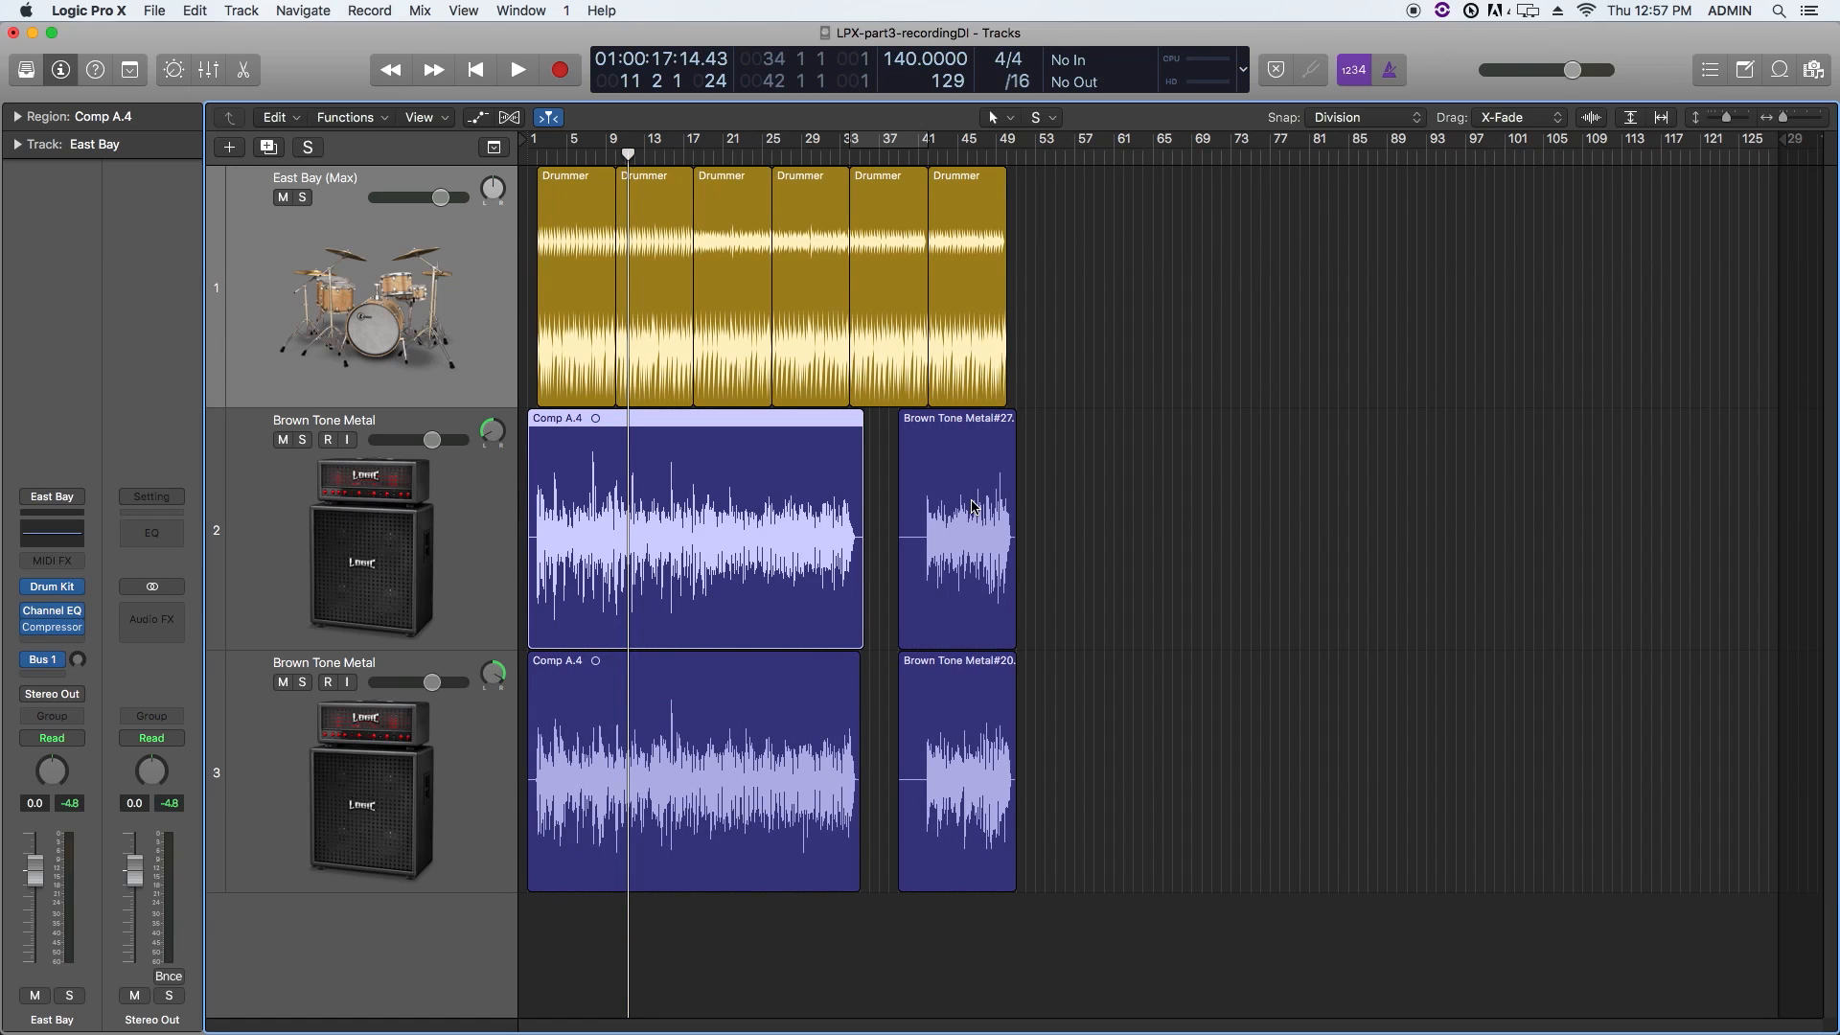
# Step: Set the Command-click tool to Mute Tool and mute track 2's Comp A.4 region and the fourth and sixth Drummer regions
pyautogui.click(1046, 117)
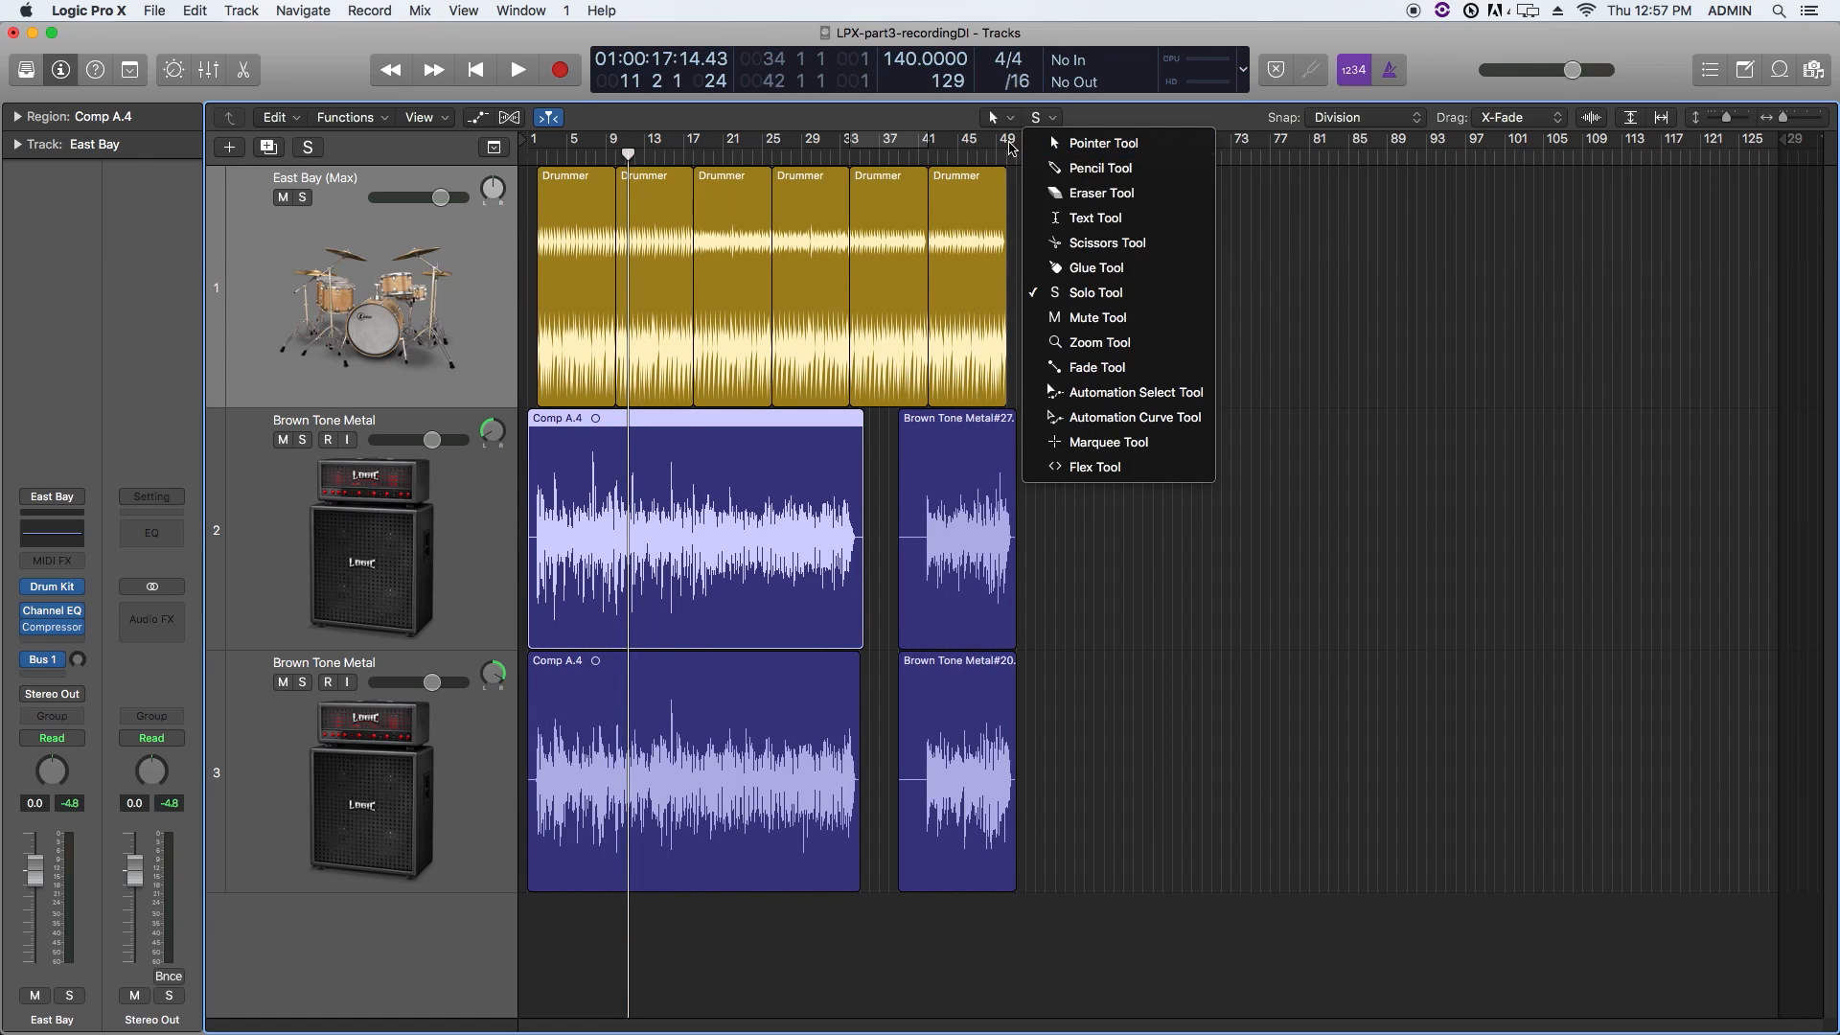
pyautogui.click(1102, 319)
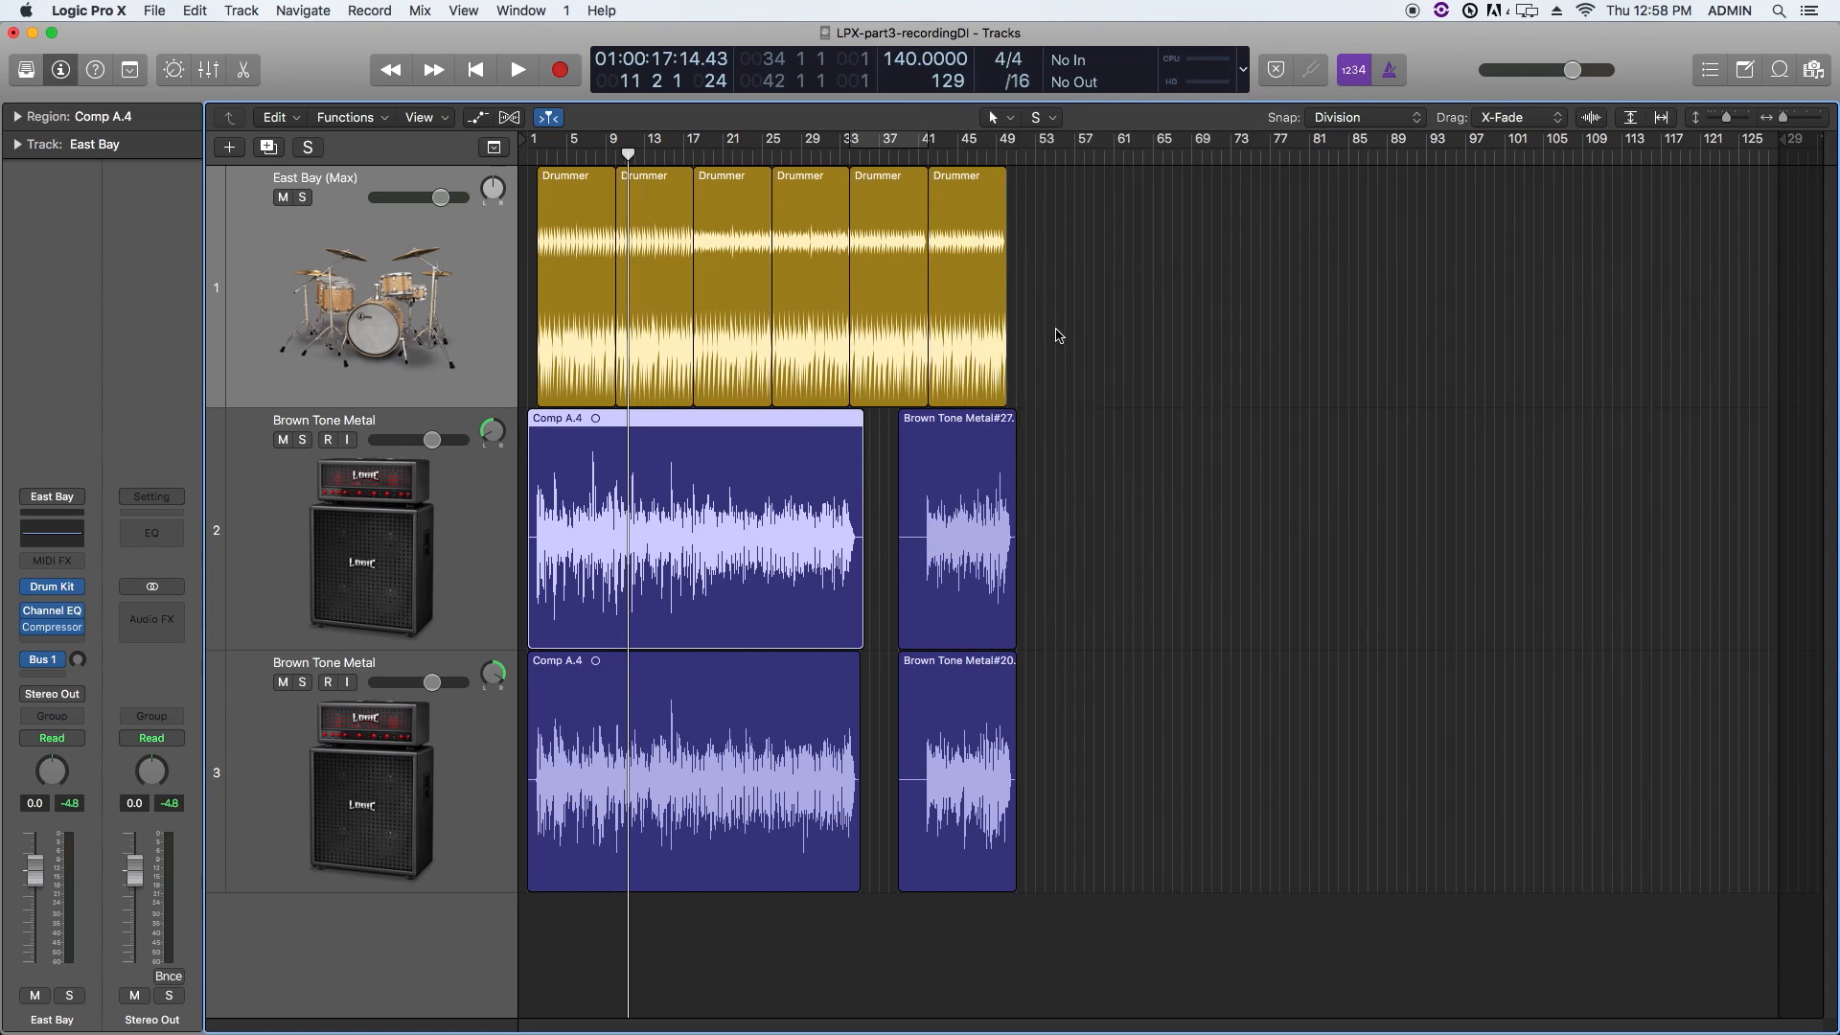
pyautogui.click(822, 477)
pyautogui.click(963, 368)
pyautogui.click(836, 367)
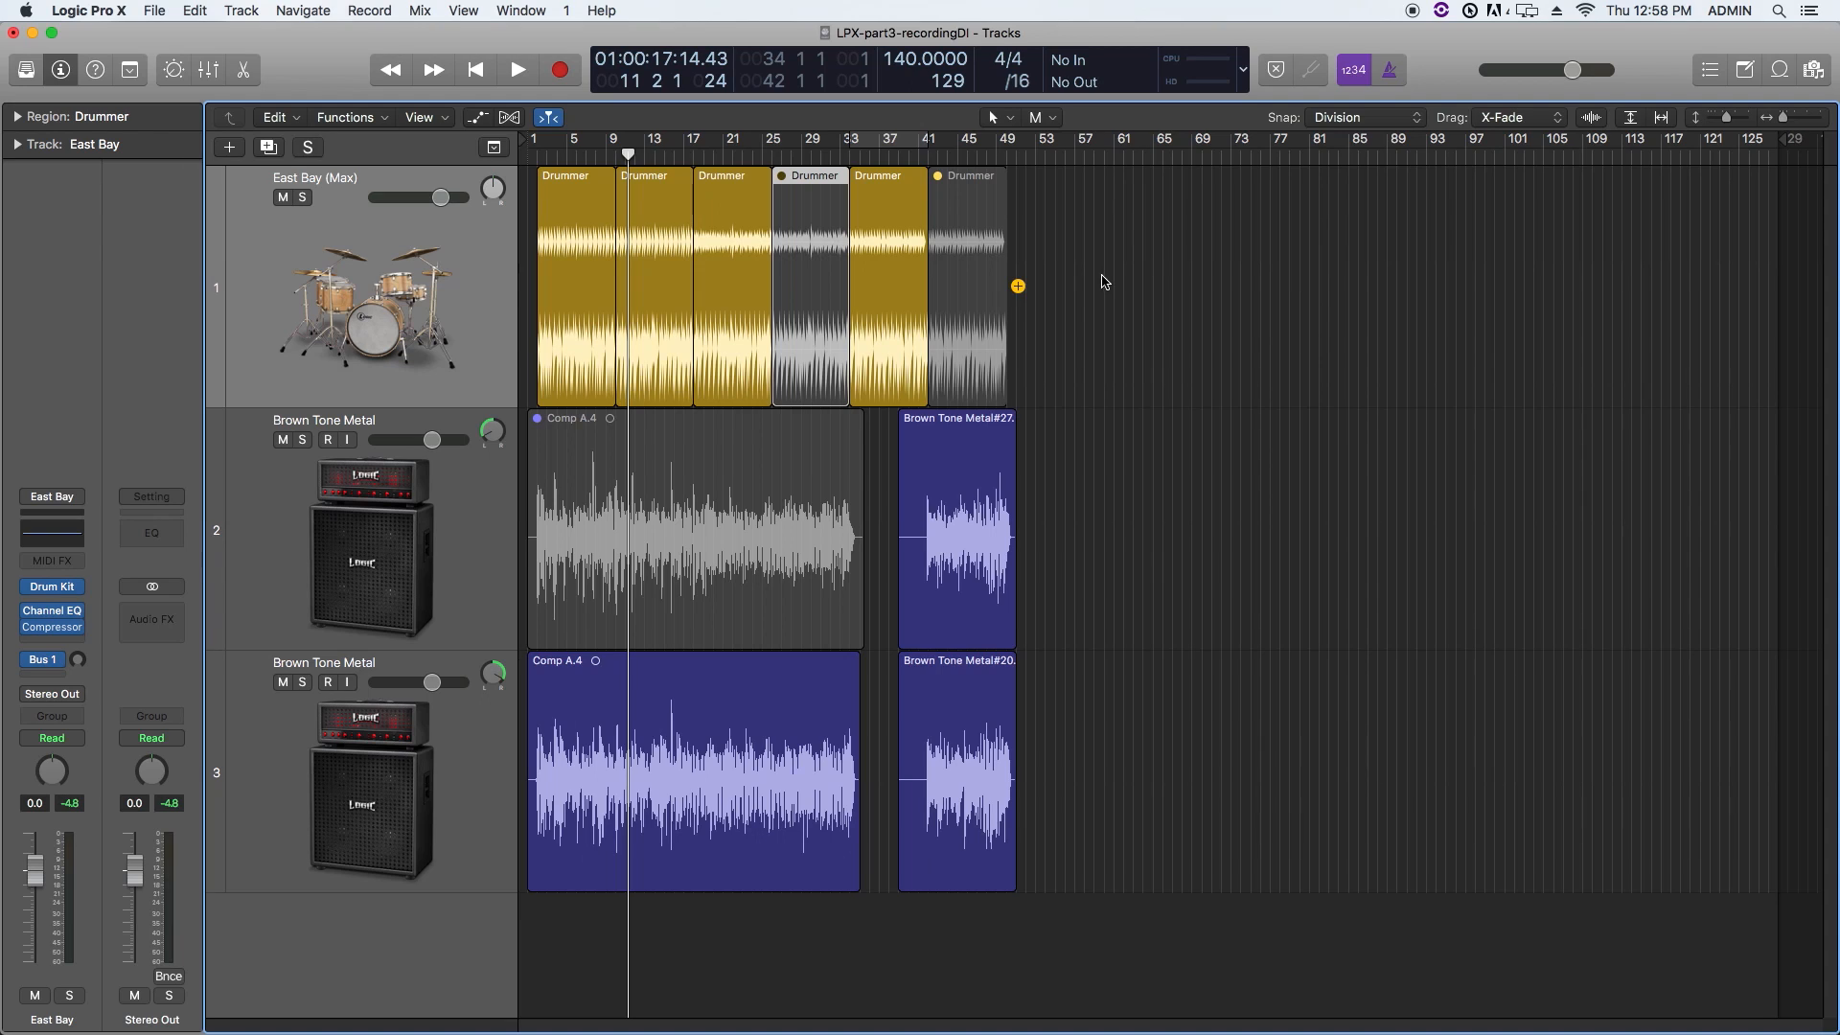
# Step: Unmute the fourth and sixth Drummer regions and the Comp A.4 region on track 2
pyautogui.keyDown('super'); pyautogui.click(984, 247); pyautogui.keyUp('super')
pyautogui.keyDown('super'); pyautogui.click(832, 276); pyautogui.keyUp('super')
pyautogui.keyDown('super'); pyautogui.click(793, 471); pyautogui.keyUp('super')
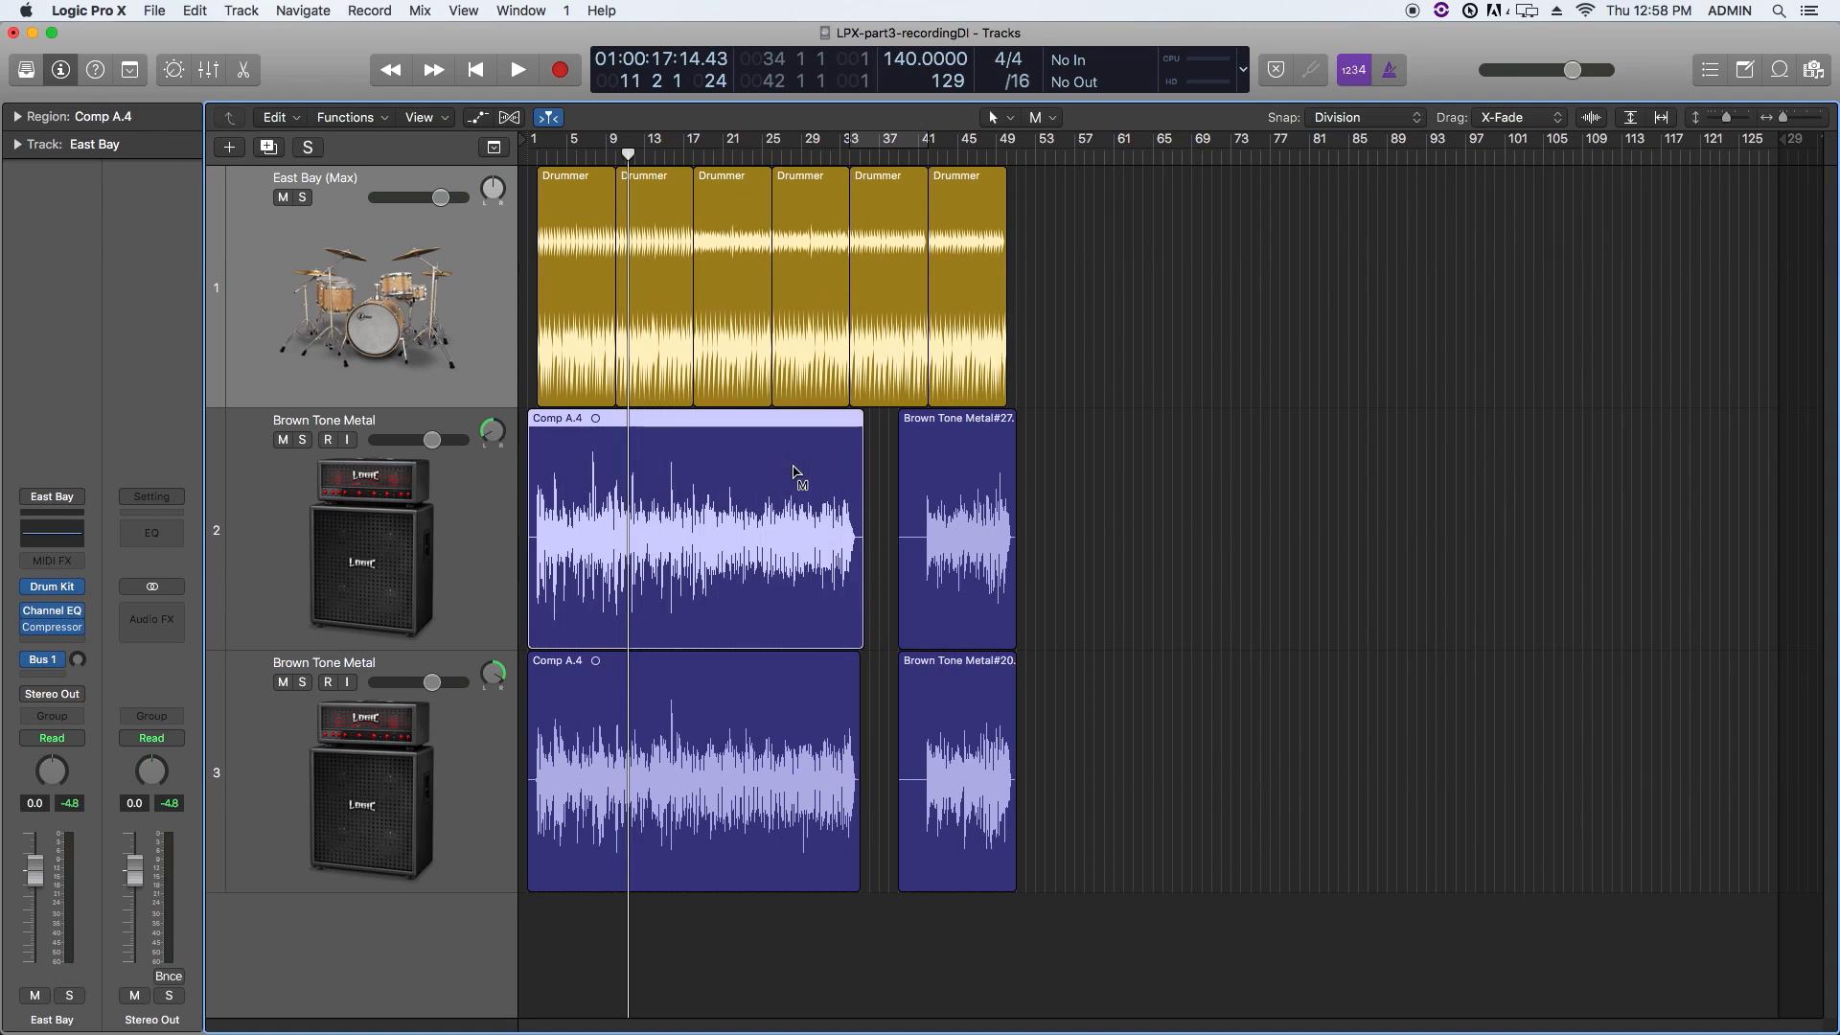
# Step: Select the fifth Drummer region, starting at bar 34, and toggle its region mute on and off
pyautogui.click(1114, 261)
pyautogui.click(881, 272)
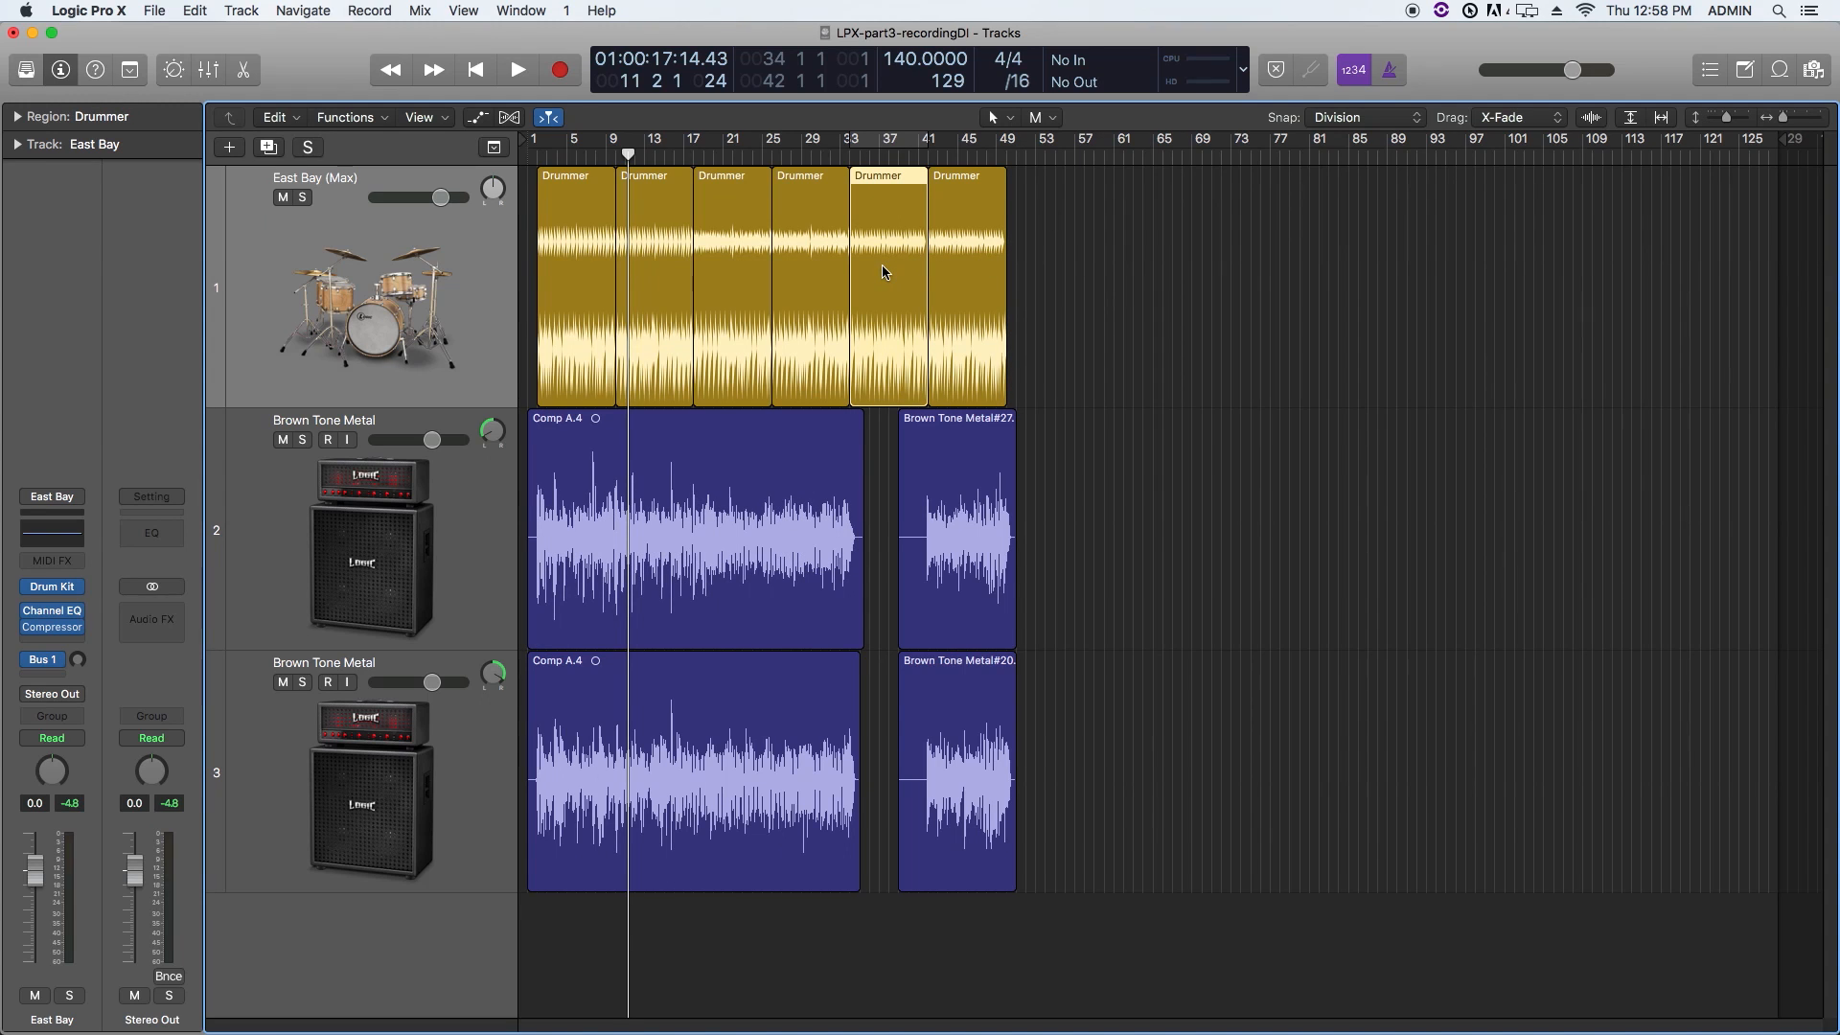
pyautogui.press('super+Right')
pyautogui.press('super+Right')
pyautogui.press('super+Right')
pyautogui.press('super+Right')
pyautogui.hotkey('ctrl', 'm')
pyautogui.hotkey('ctrl', 'm')
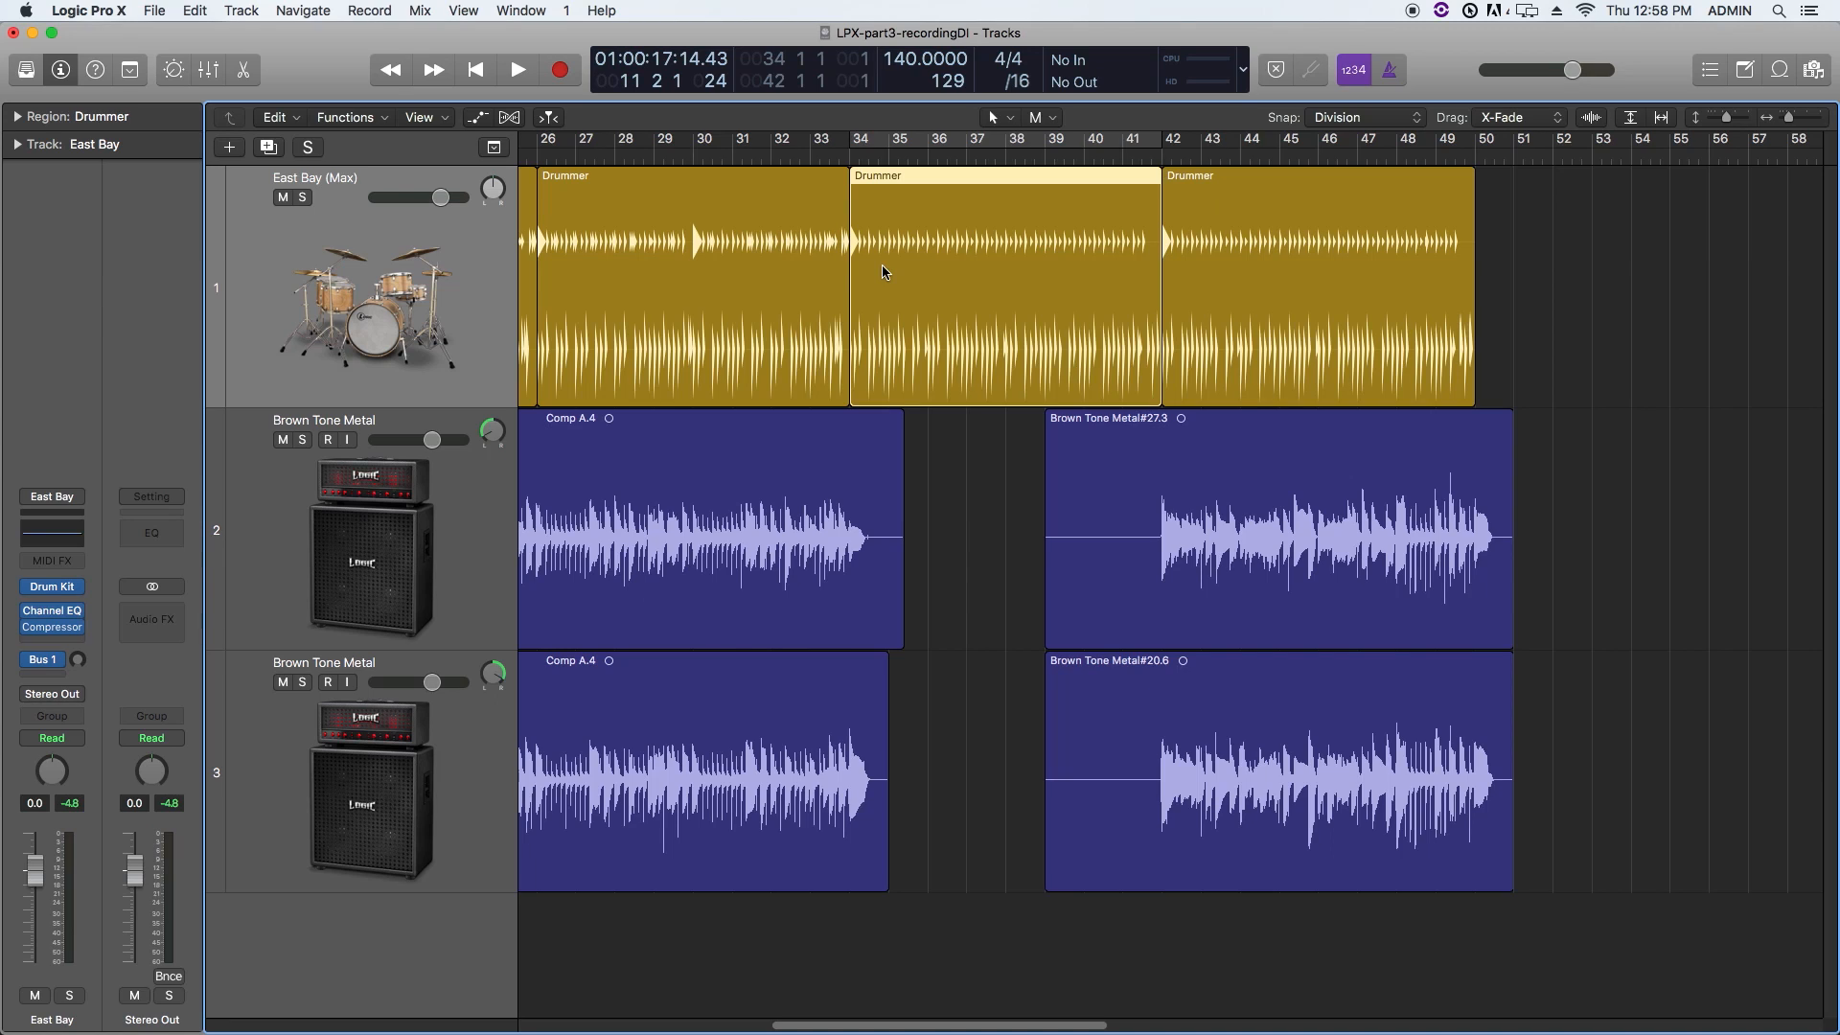
# Step: Select the whole East Bay drum track, mute it and unmute it again
pyautogui.click(412, 285)
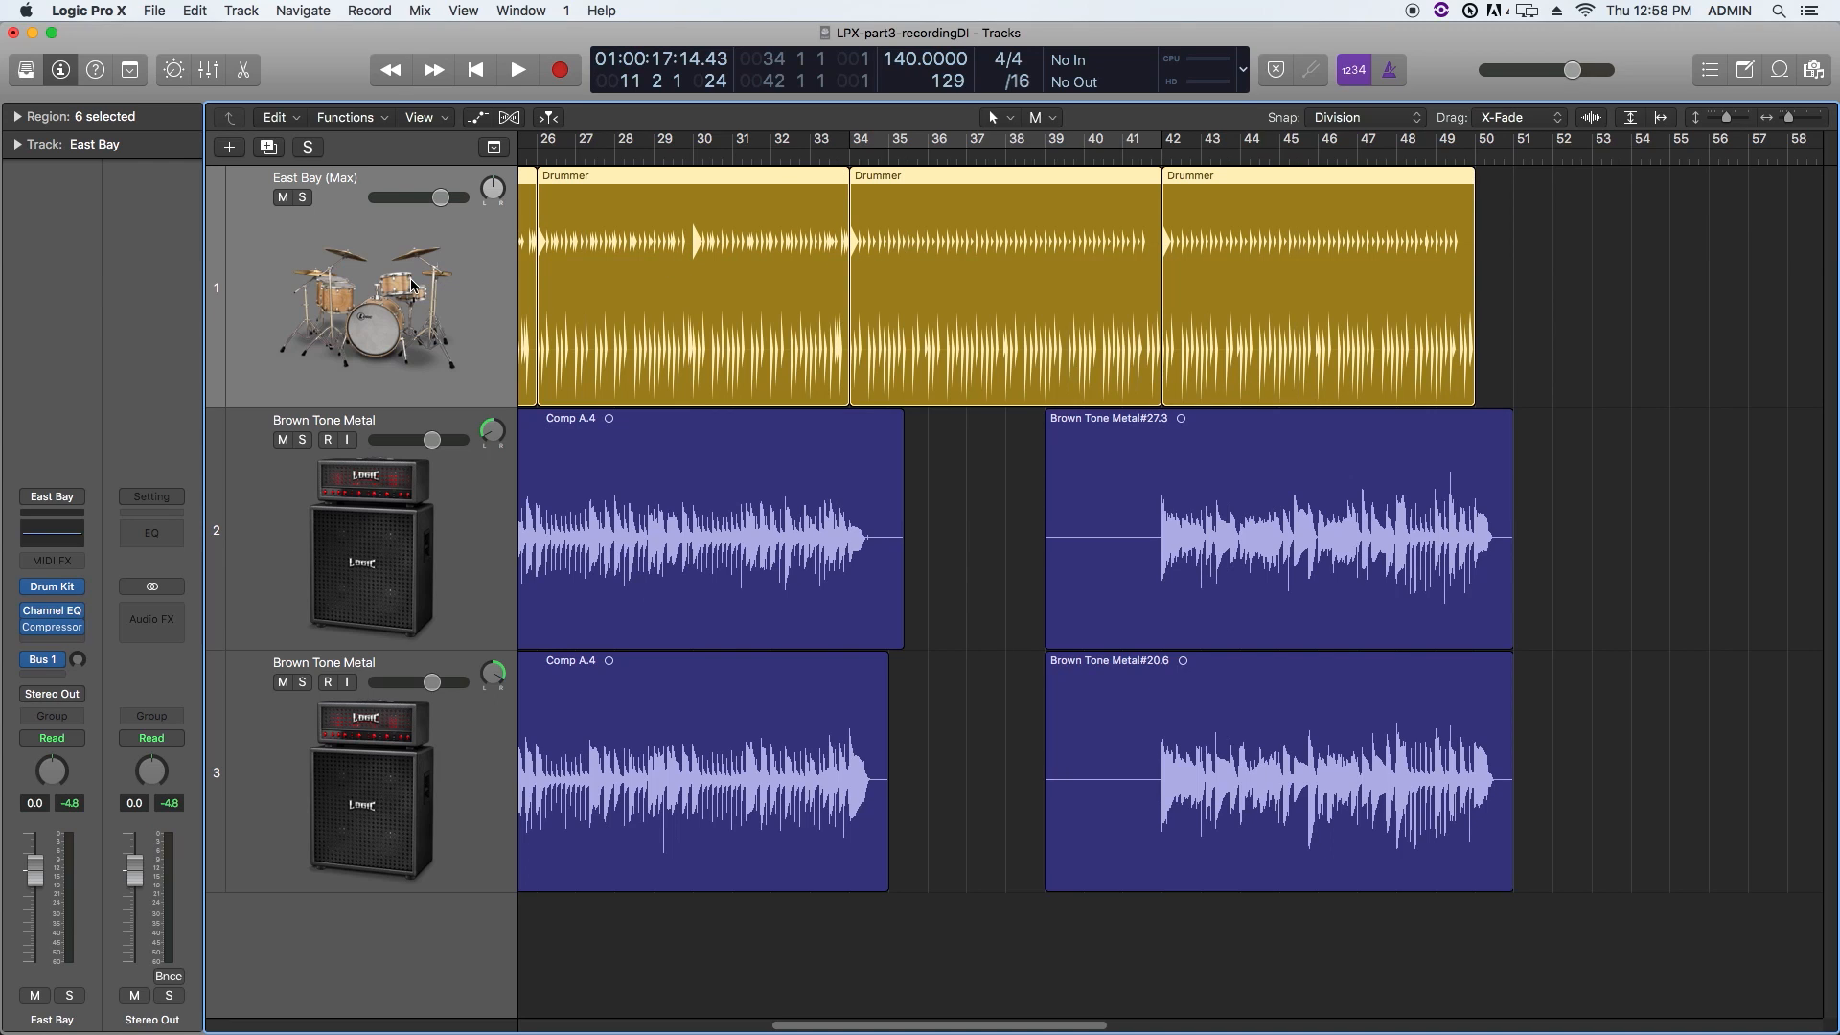
pyautogui.hotkey('ctrl', 'm')
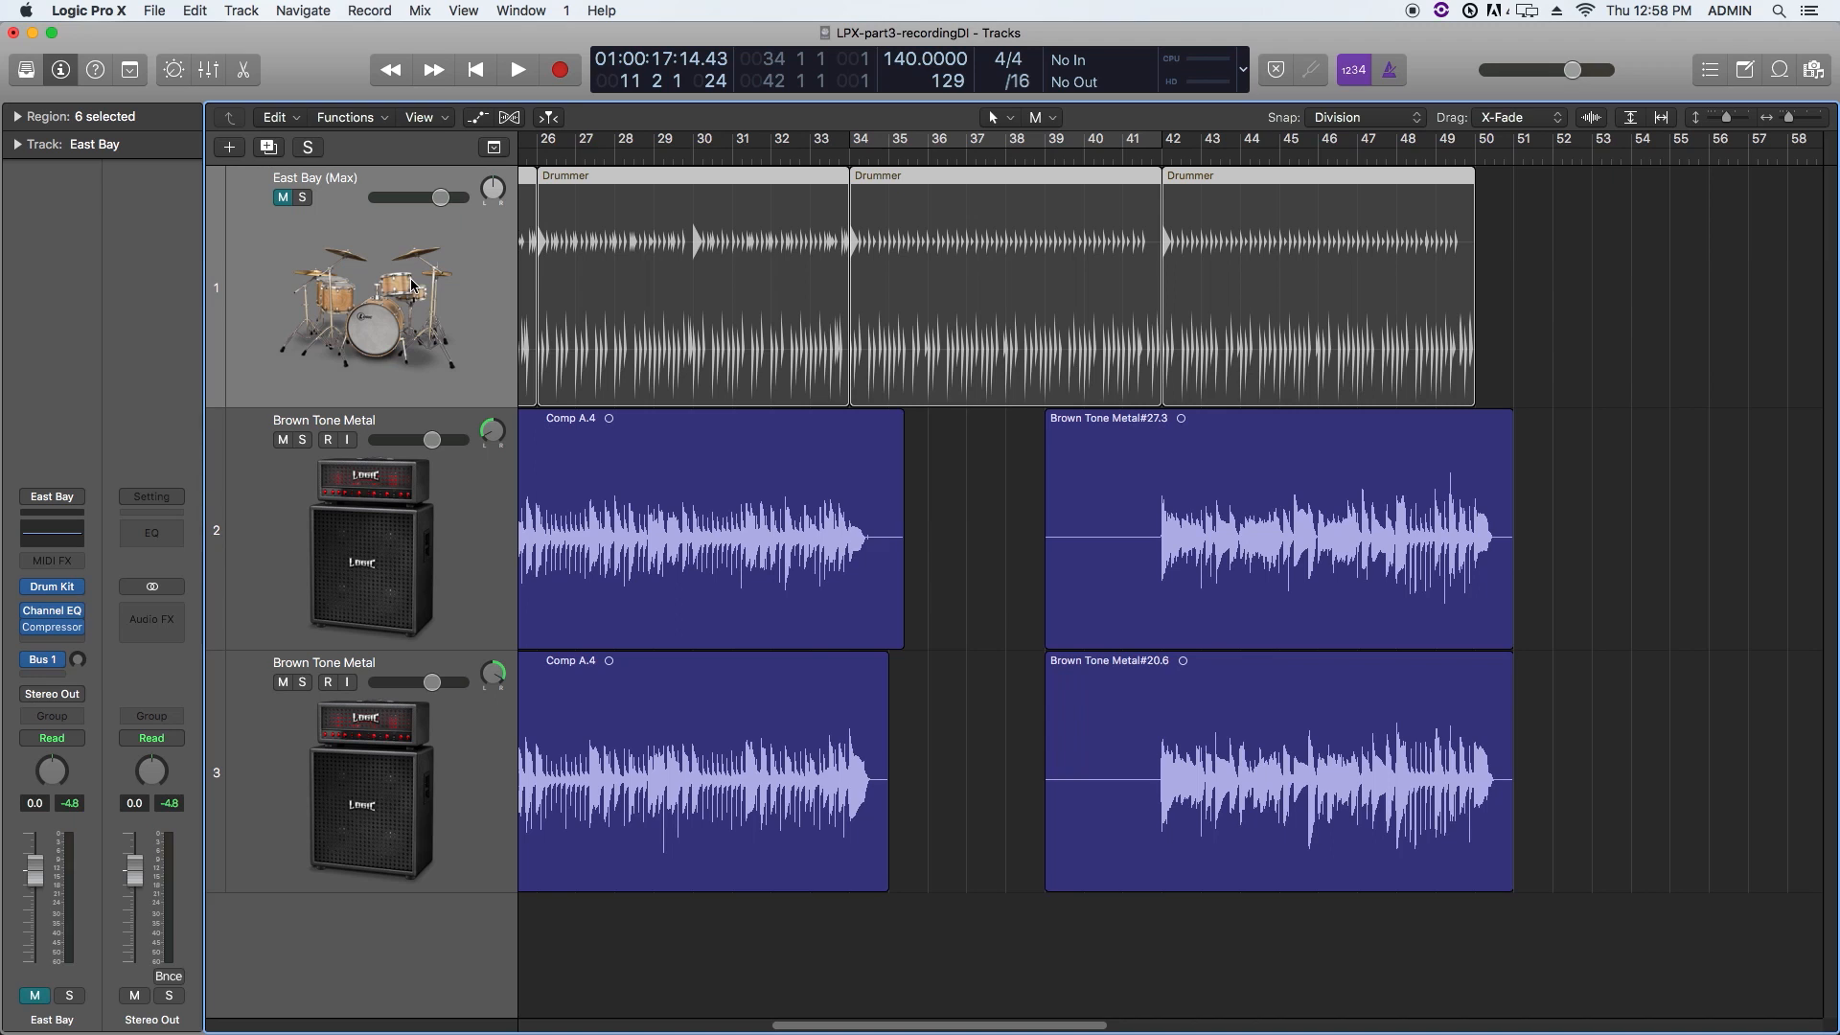
pyautogui.hotkey('ctrl', 'm')
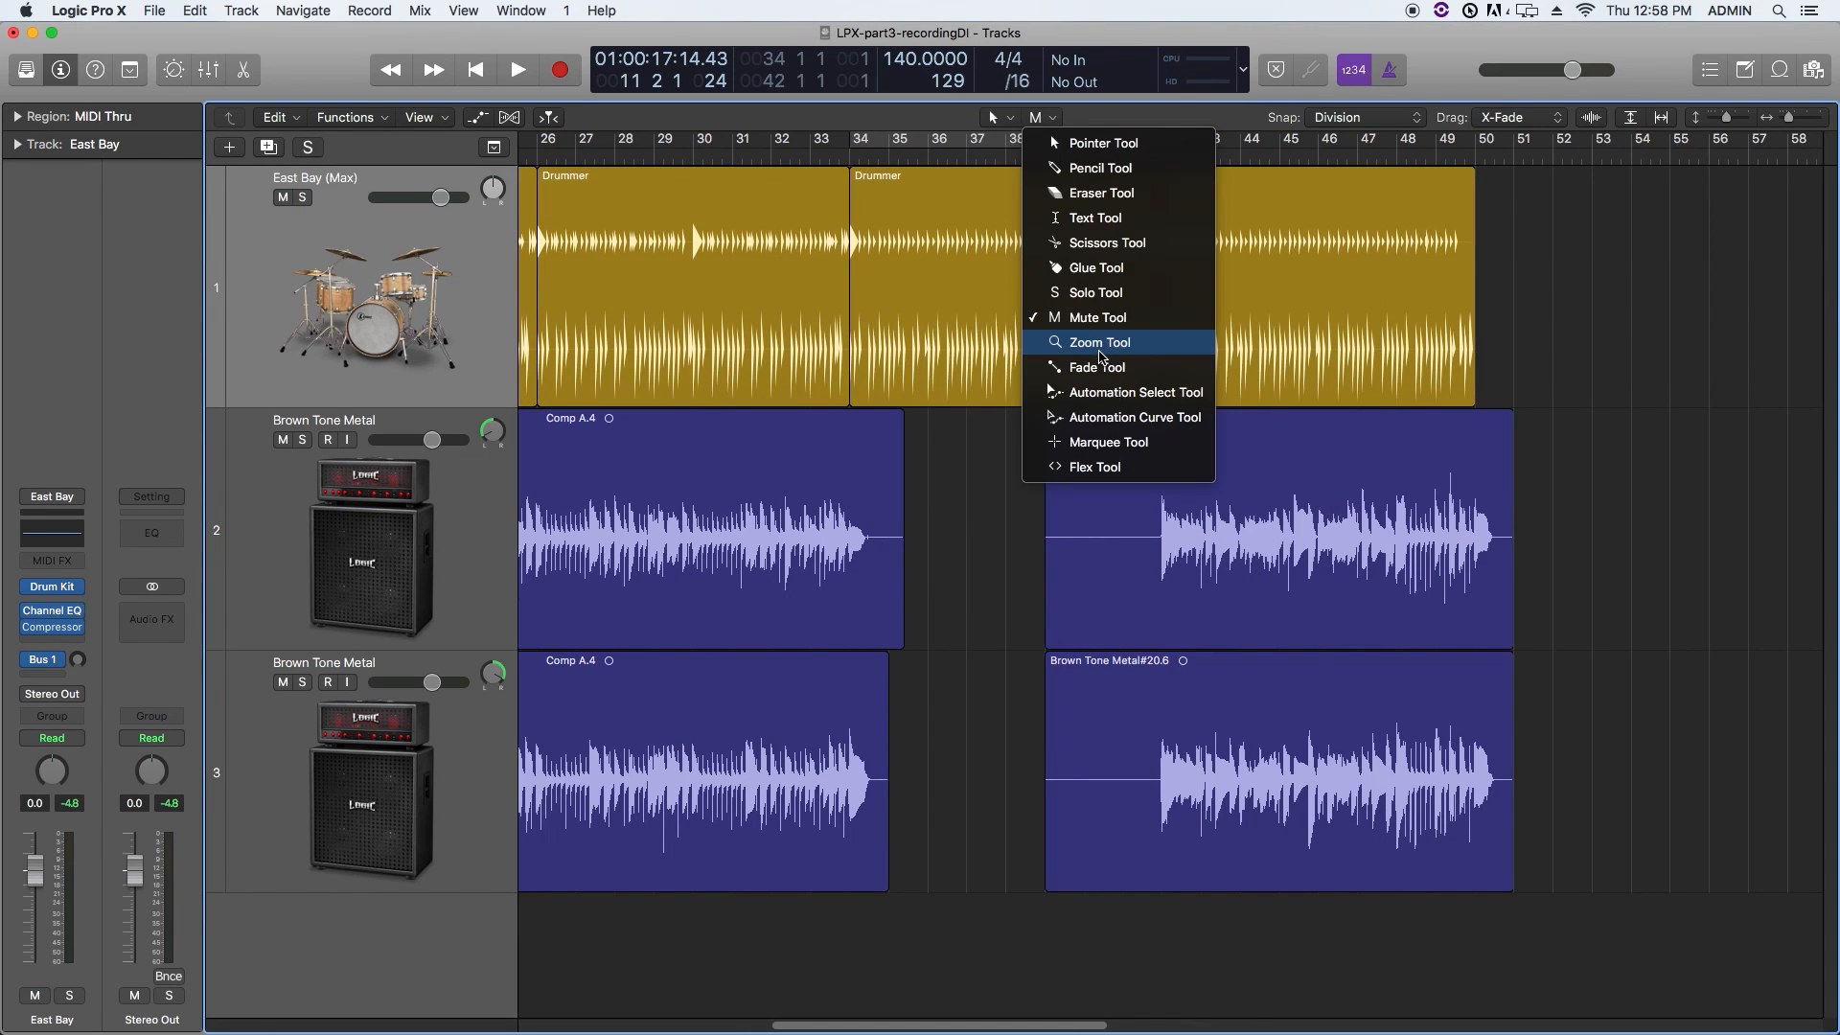
# Step: Set the Command-click tool to Zoom Tool and place the playhead at bar 46
pyautogui.click(1100, 342)
pyautogui.click(1322, 159)
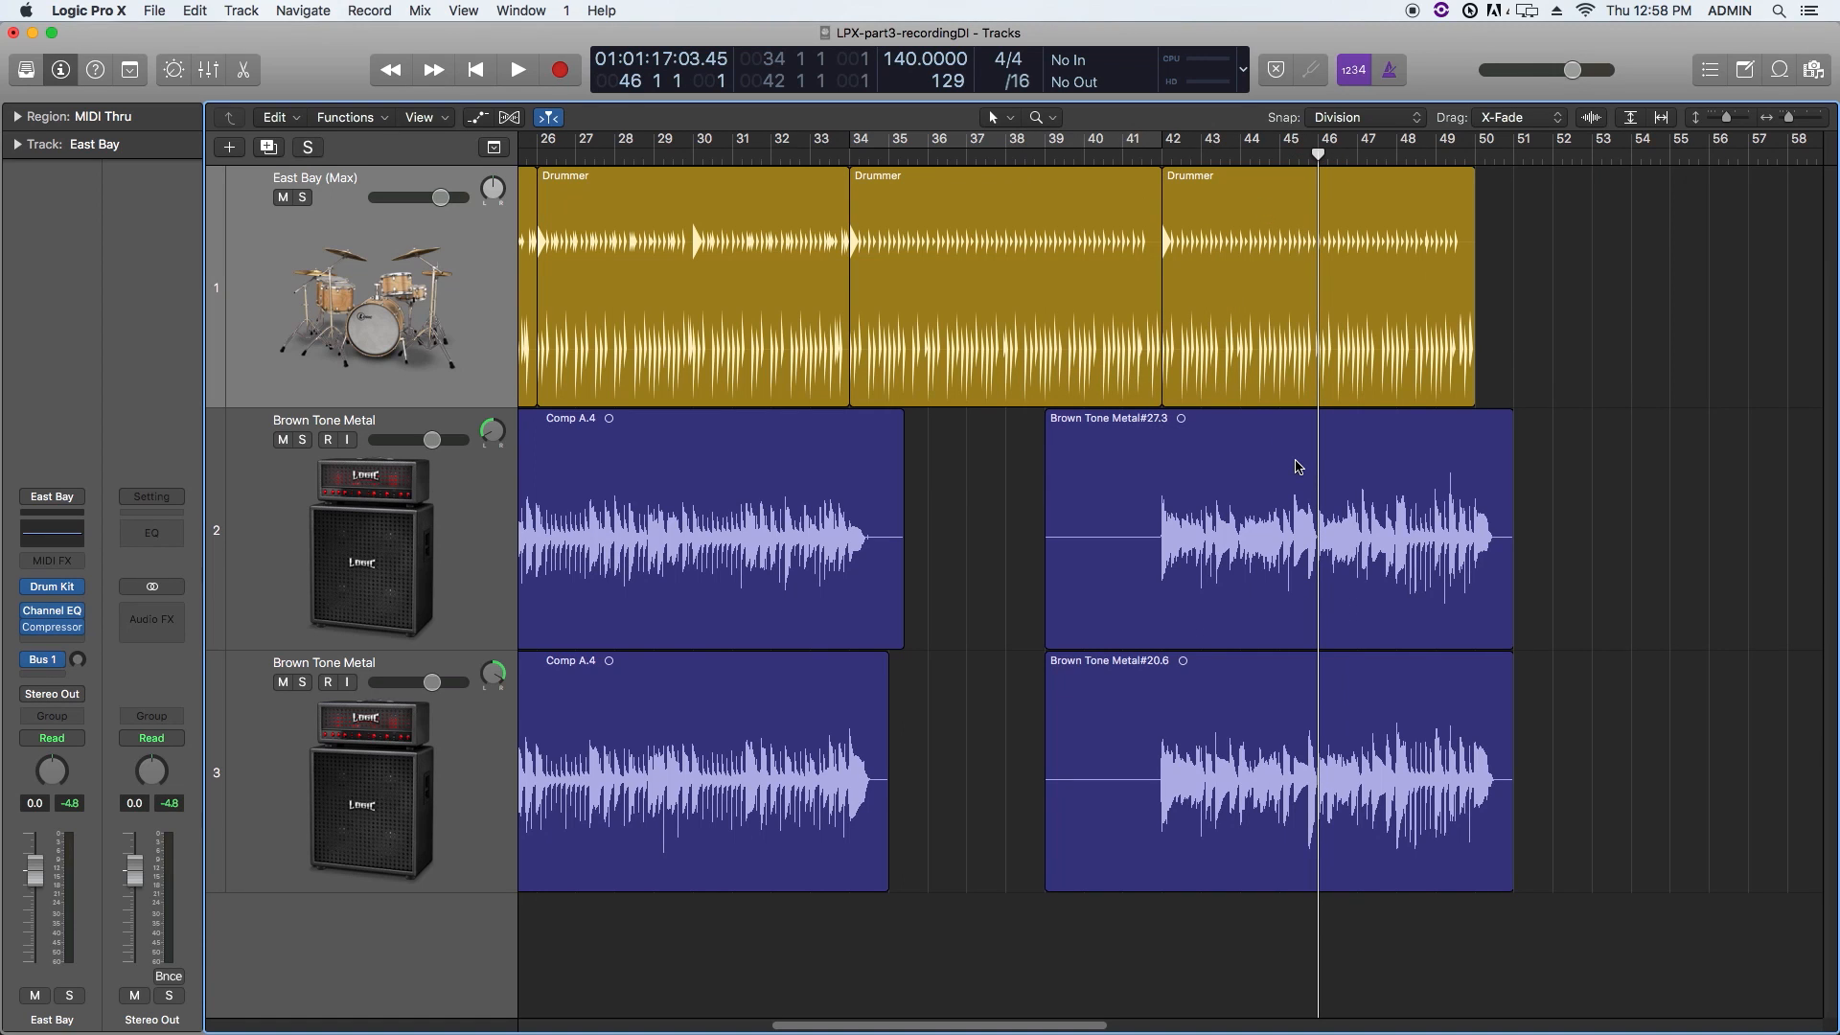
# Step: Examine the arrangement around bar 46 at different horizontal and vertical zoom levels, including a Zoom Tool close-up of the guitar tracks
pyautogui.press('super+Right')
pyautogui.press('super+Right')
pyautogui.press('super+Right')
pyautogui.press('super+Left')
pyautogui.press('super+Left')
pyautogui.press('super+Left')
pyautogui.press('super+Left')
pyautogui.press('super+Left')
pyautogui.press('super+Right')
pyautogui.press('super+Right')
pyautogui.press('super+Right')
pyautogui.press('super+Right')
pyautogui.press('super+Left')
pyautogui.press('super+Left')
pyautogui.press('super+Right')
pyautogui.press('super+Up')
pyautogui.press('super+Up')
pyautogui.press('super+Down')
pyautogui.press('super+Down')
pyautogui.press('super+Up')
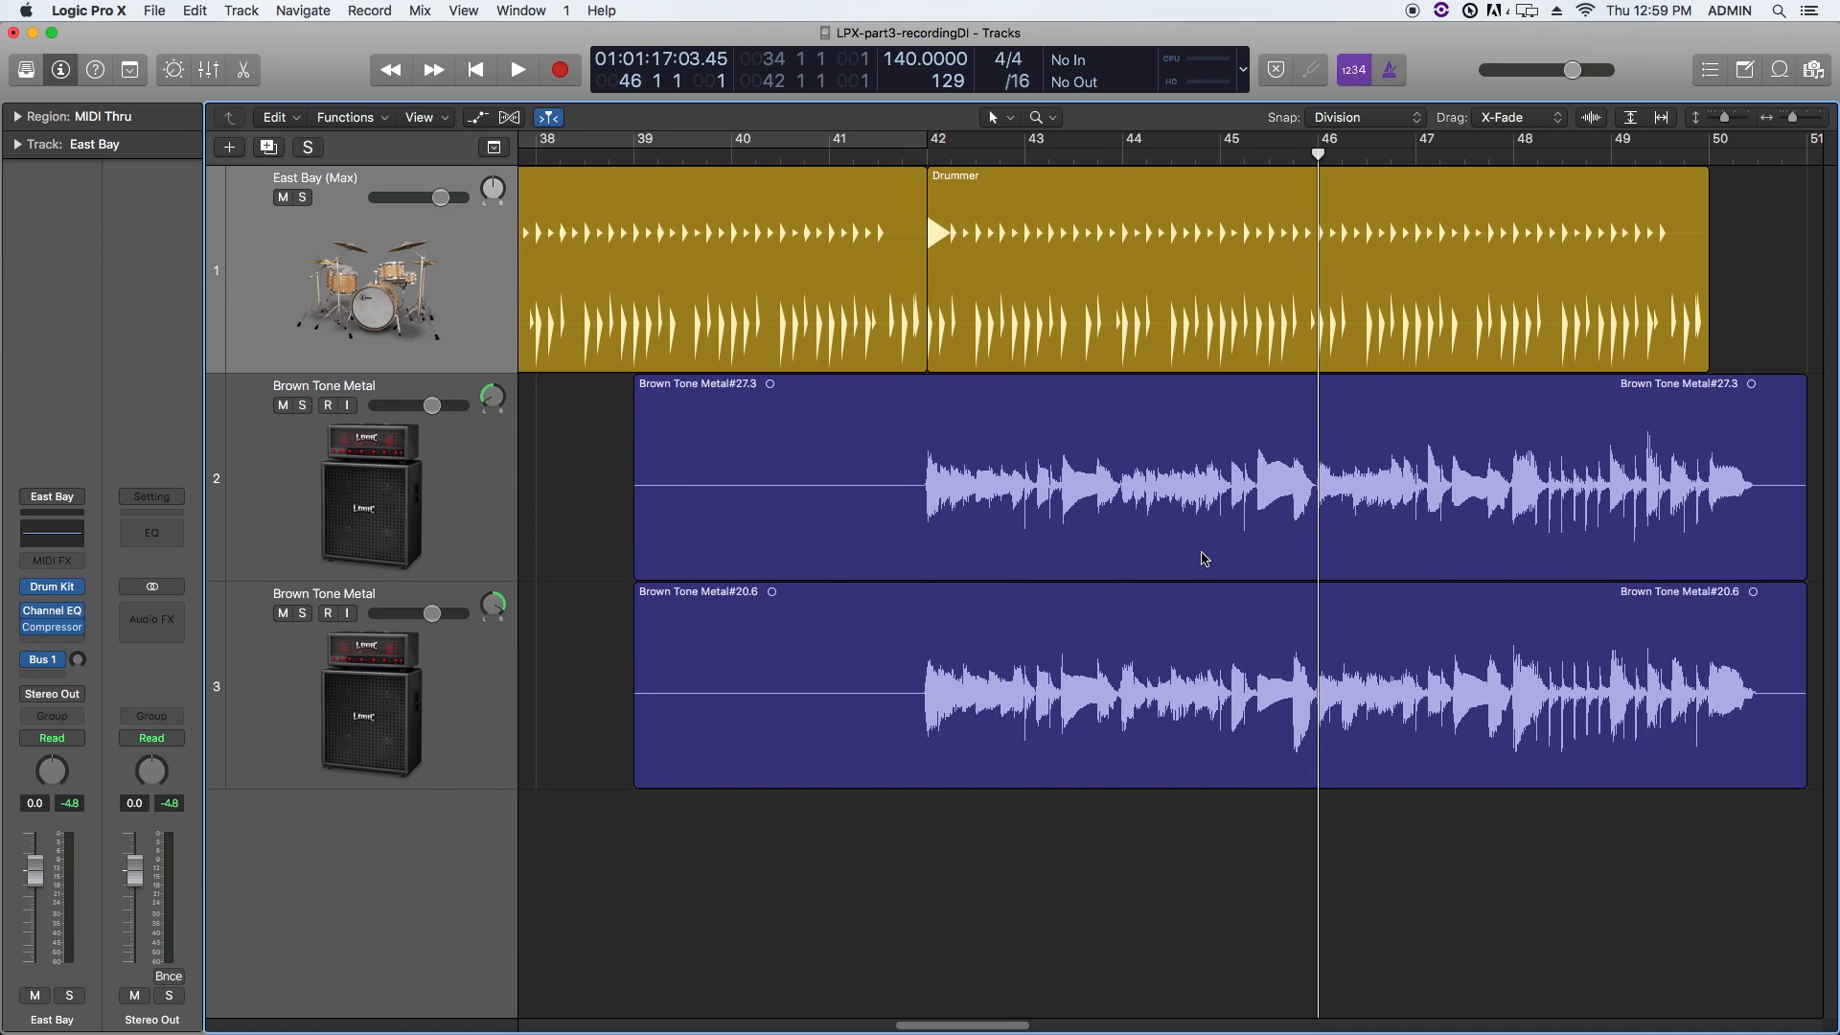
pyautogui.moveTo(1168, 460); pyautogui.dragTo(1491, 735)
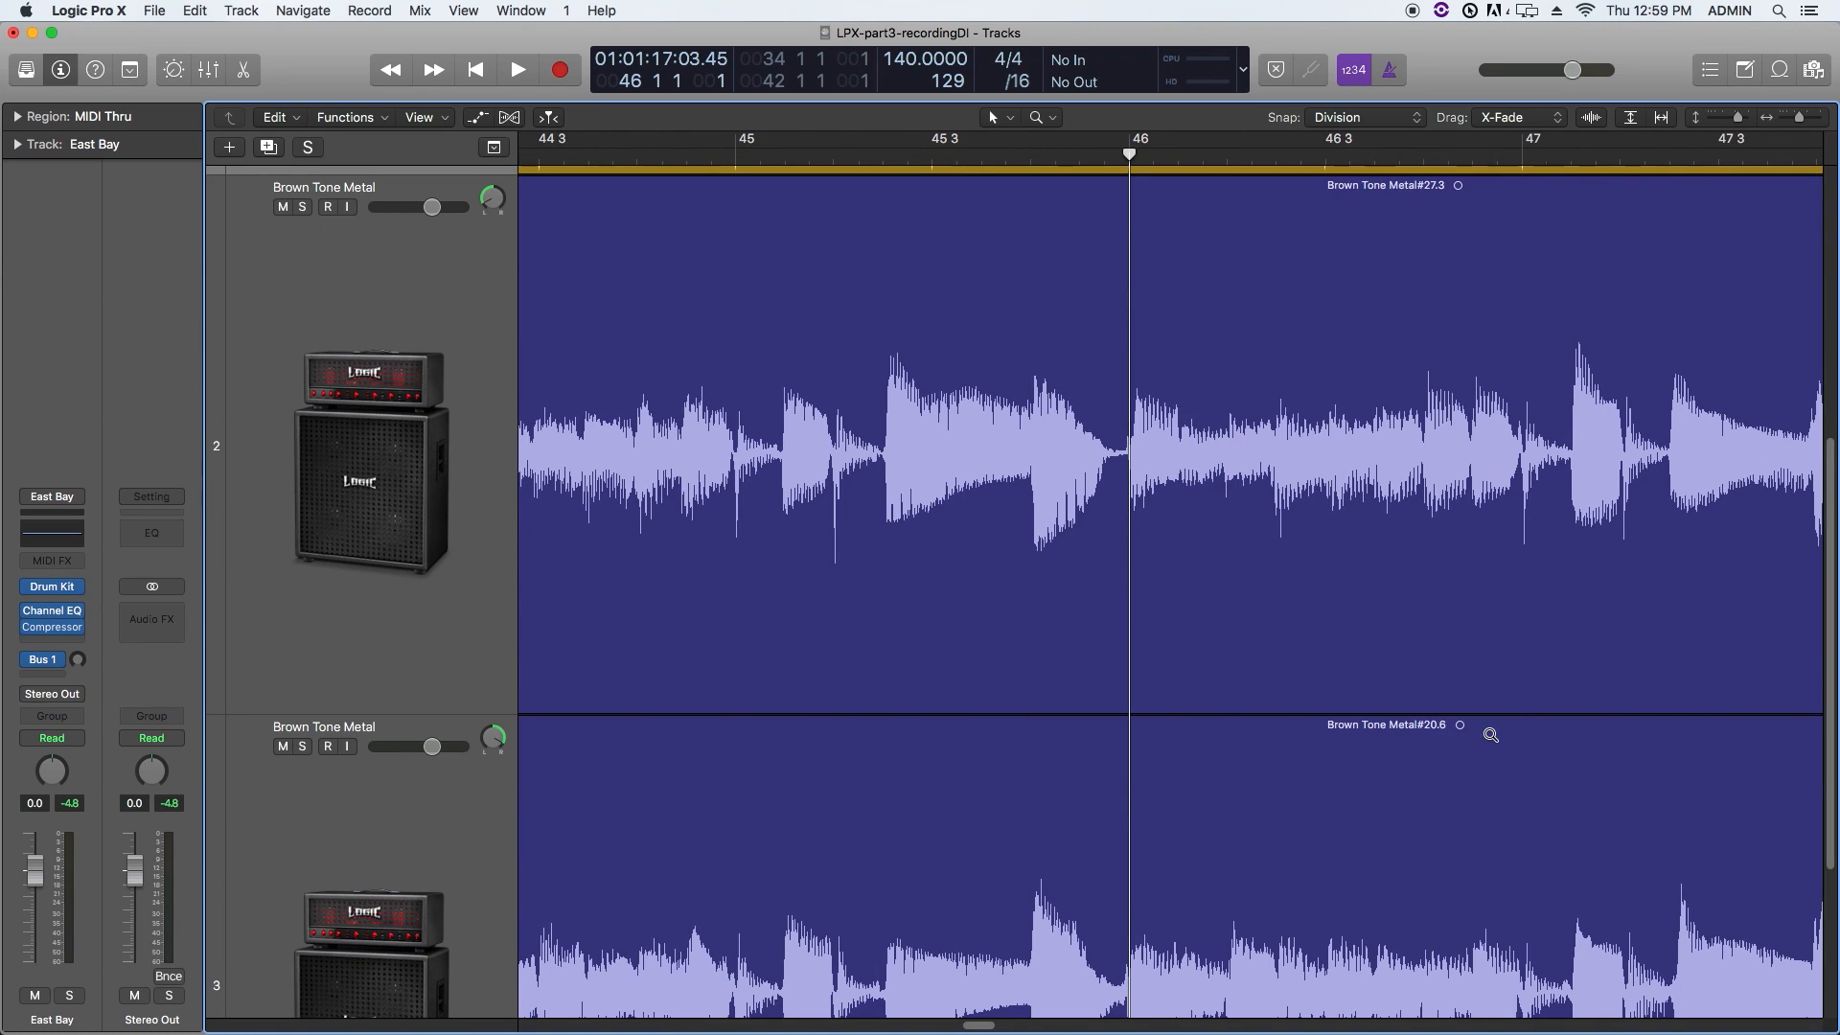
pyautogui.click(1285, 603)
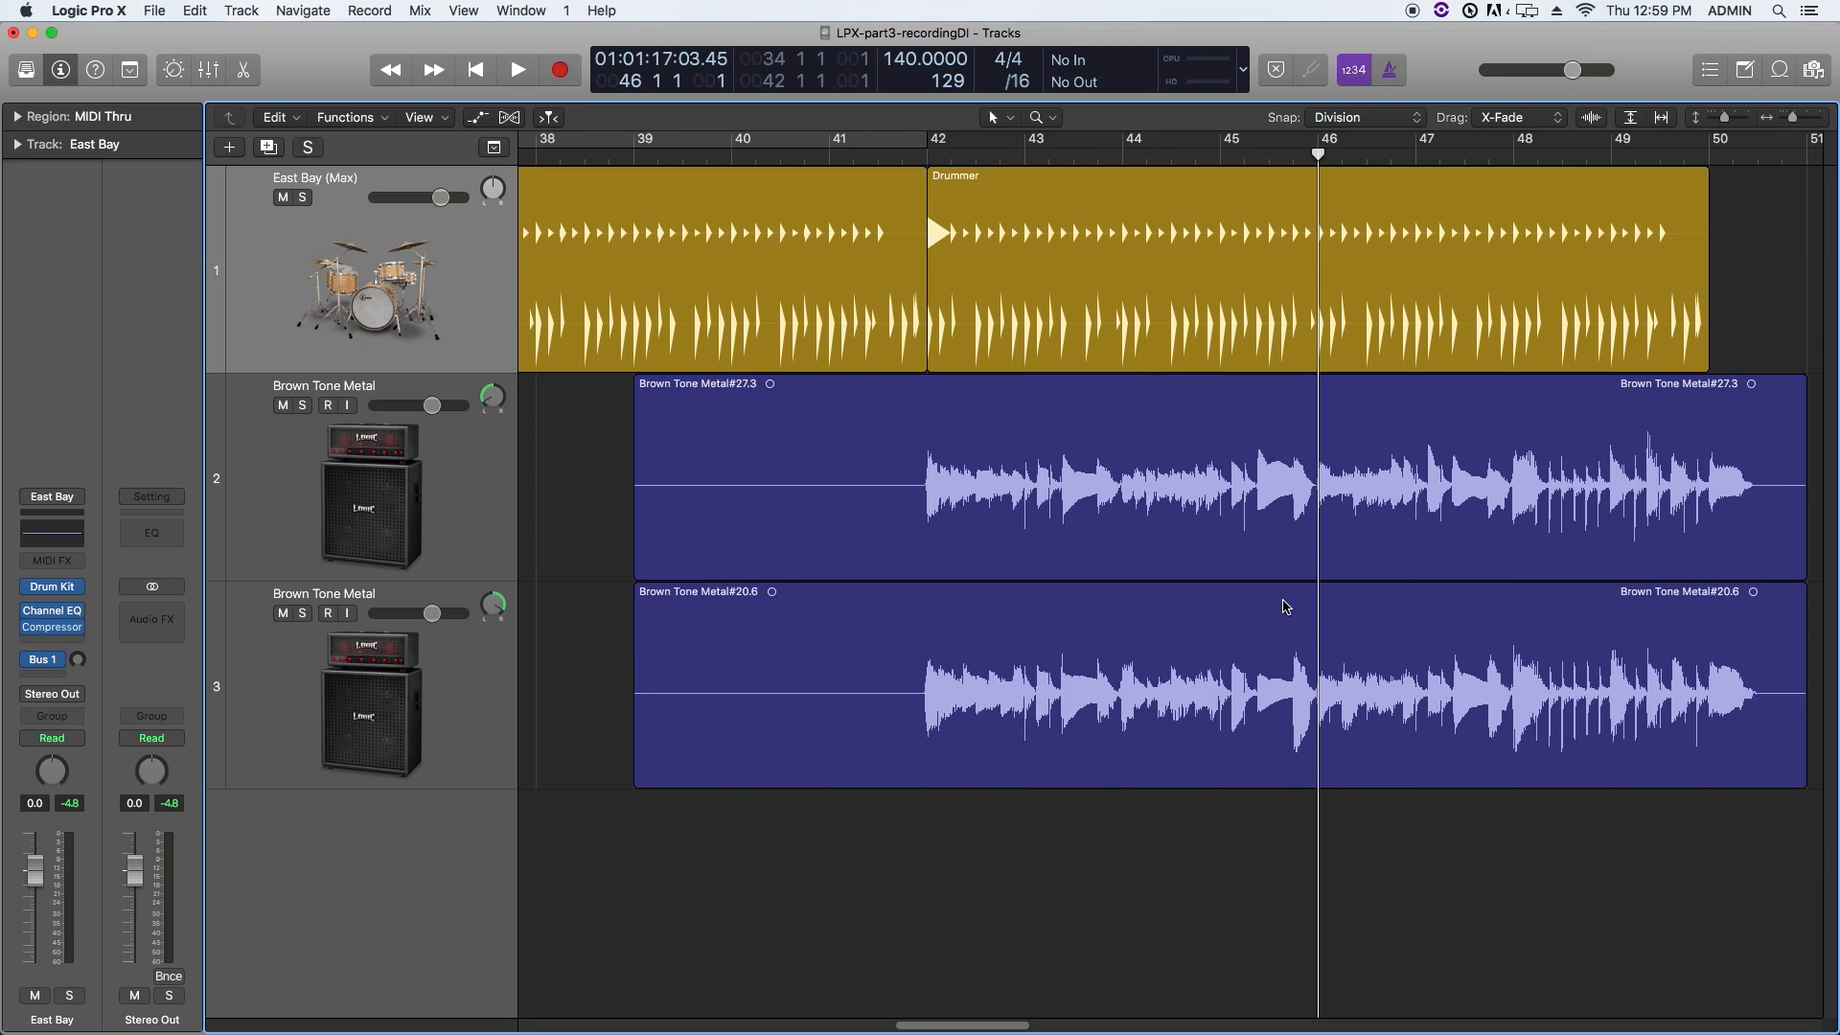
# Step: Set the Command-click tool to Fade Tool and, after removing a trial fade, fade out the track 2 region from just before bar 49 to its end
pyautogui.click(1042, 117)
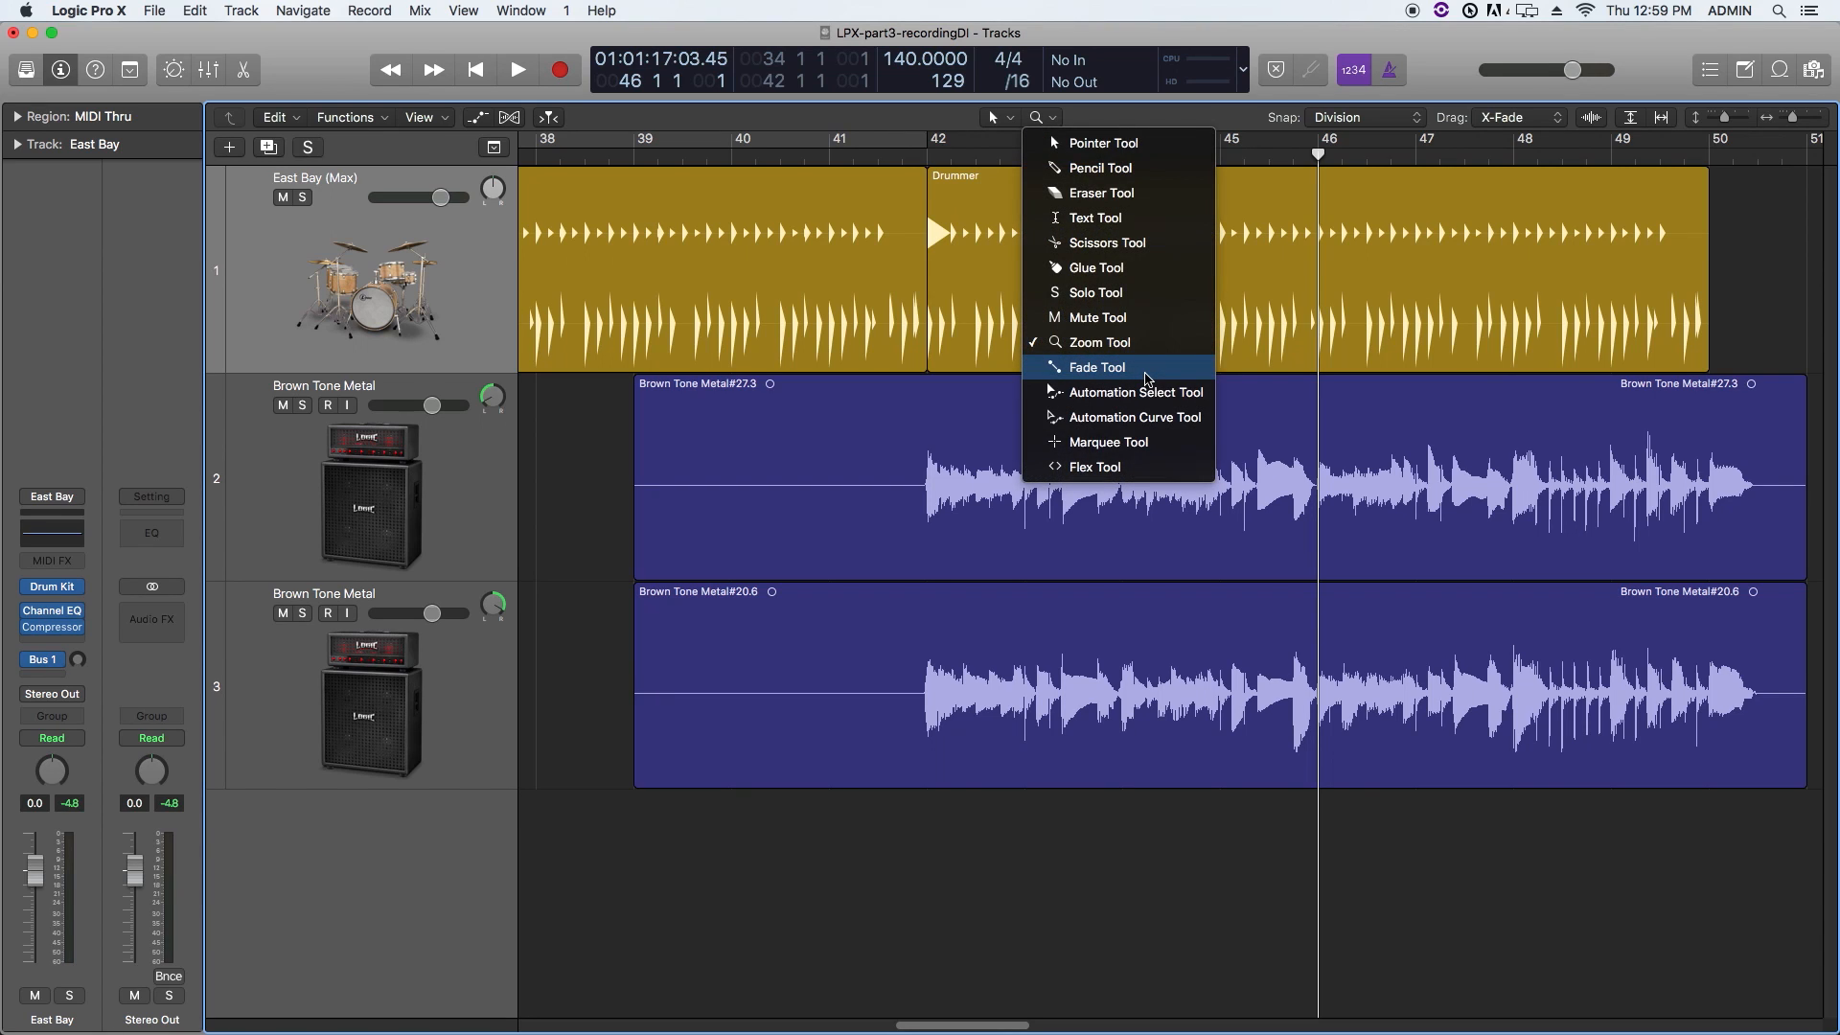
pyautogui.click(1147, 377)
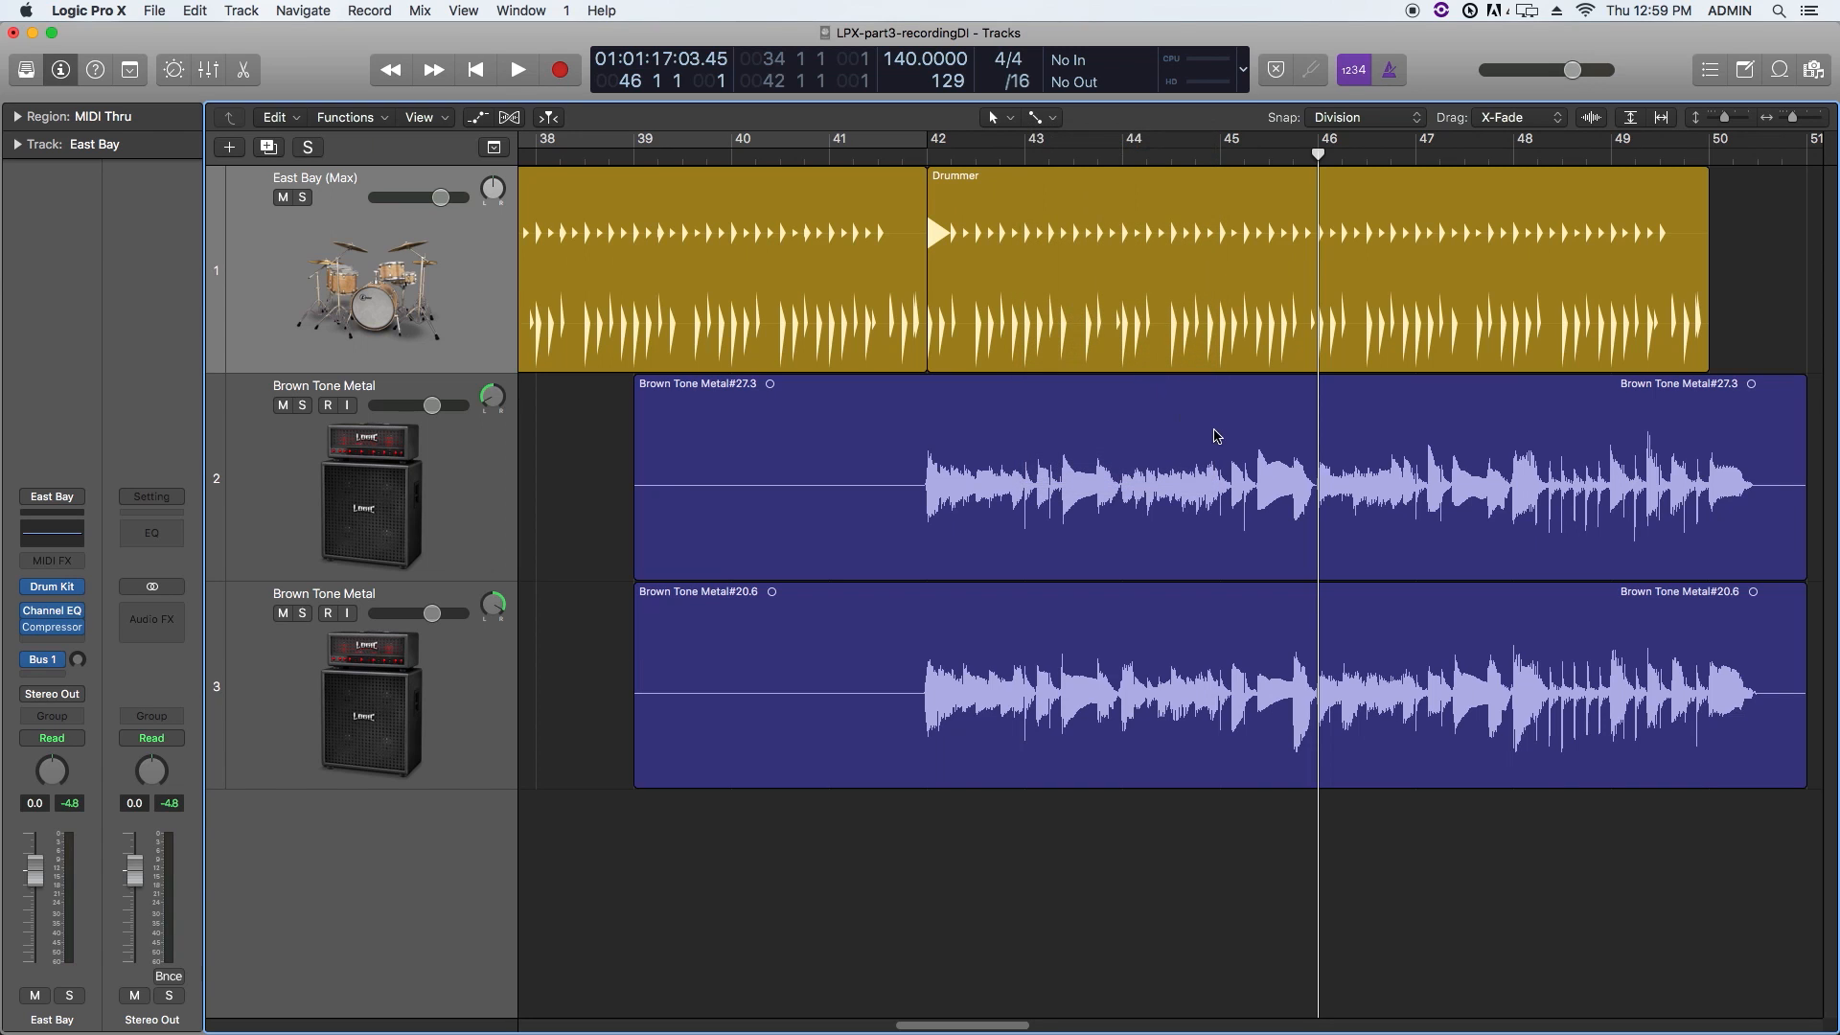
pyautogui.hscroll(5, 1212, 441)
pyautogui.hscroll(3, 1212, 441)
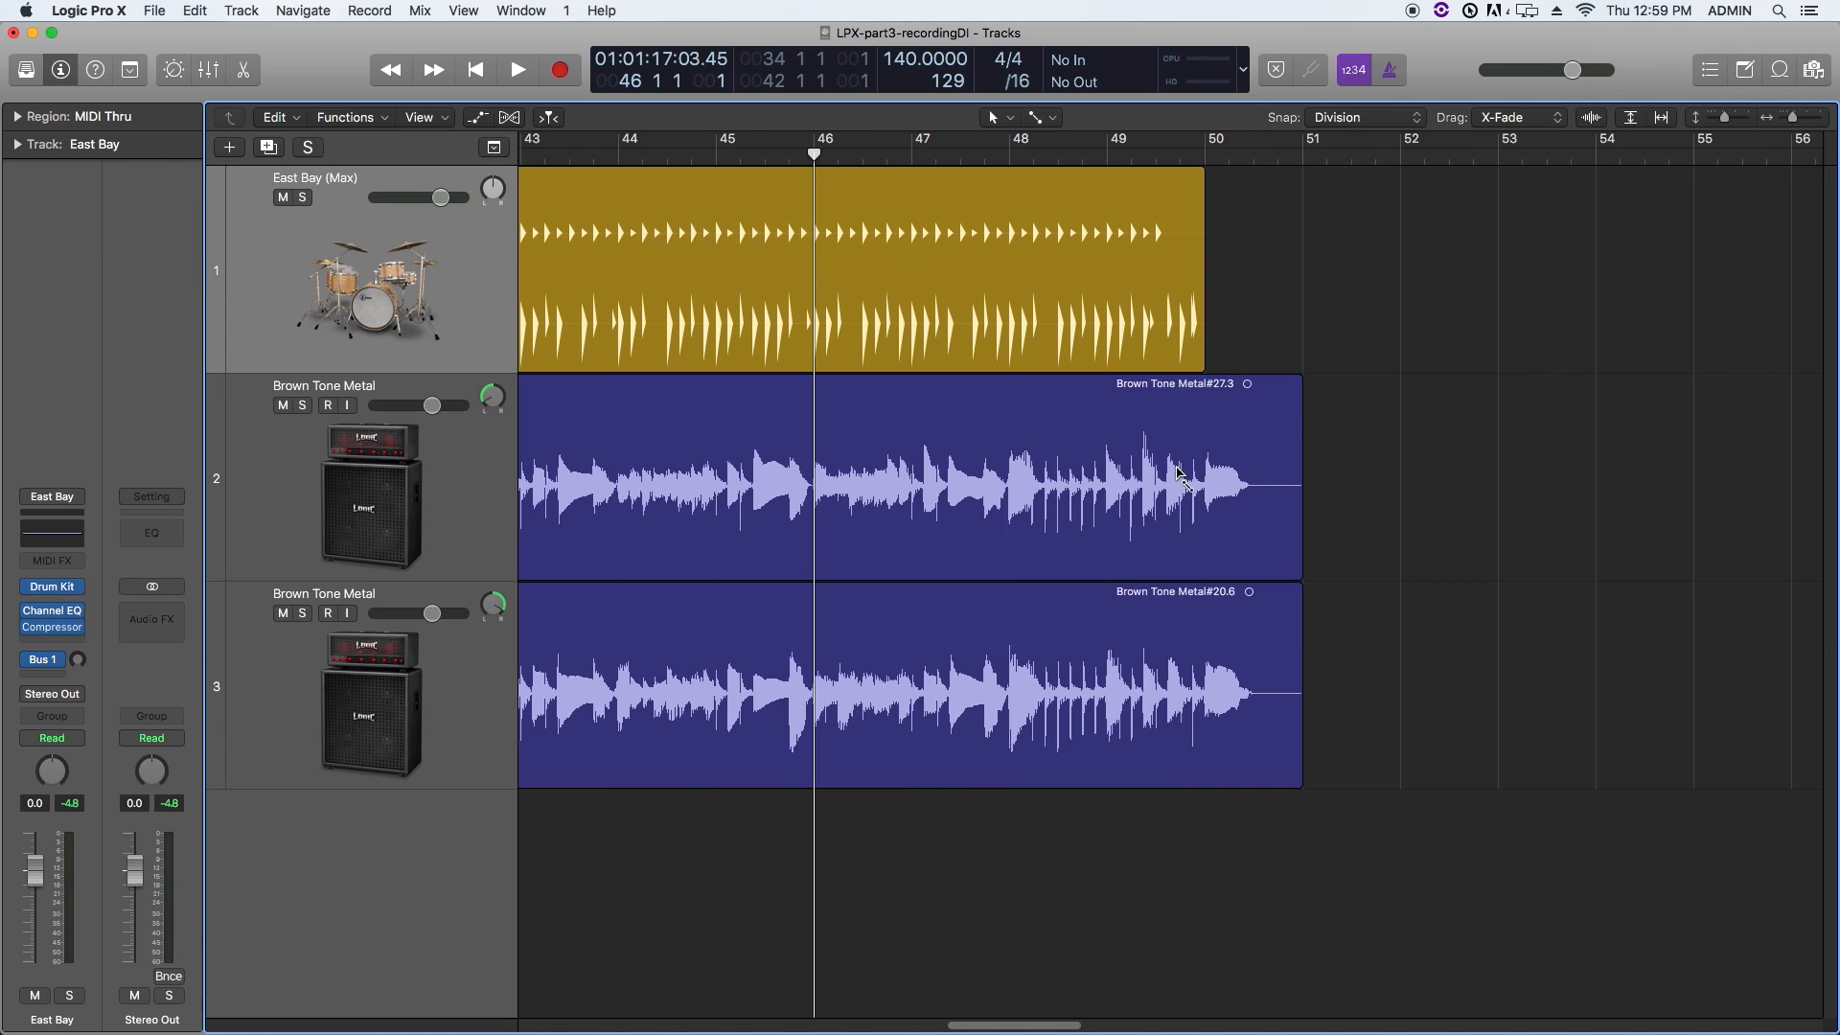
pyautogui.moveTo(1104, 471); pyautogui.dragTo(1424, 483)
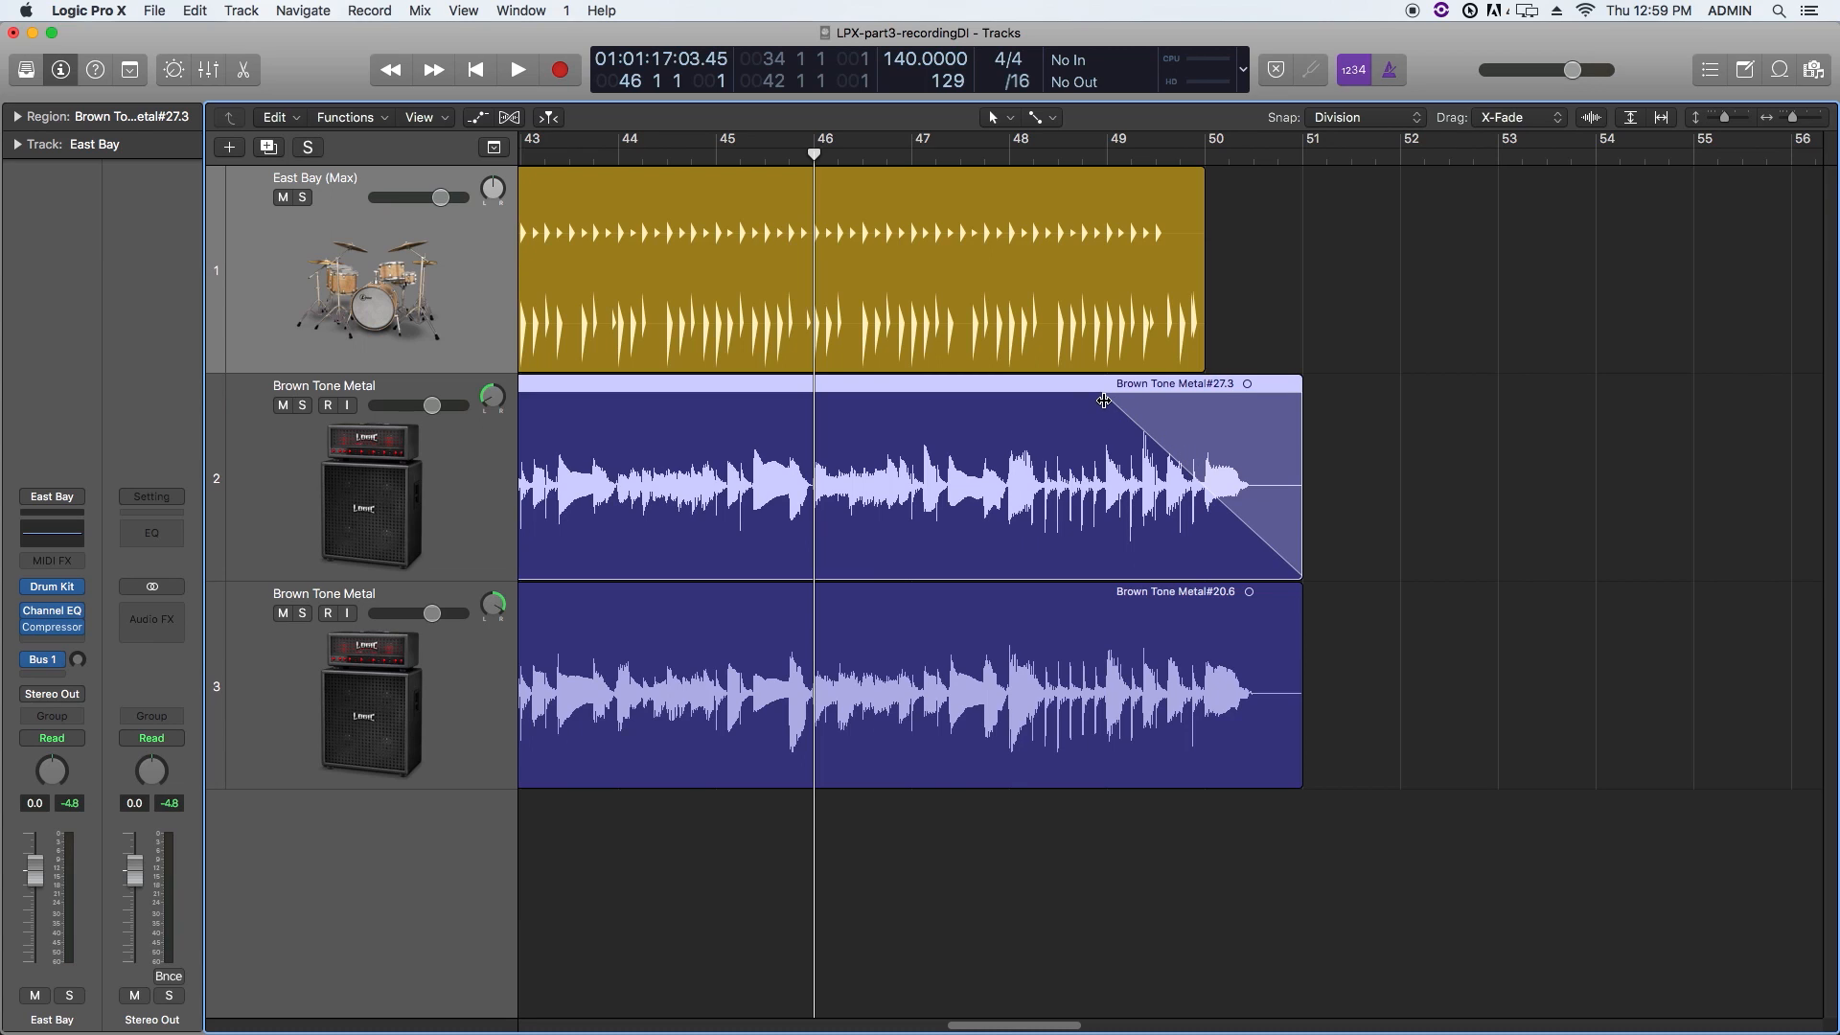
pyautogui.moveTo(1106, 406); pyautogui.dragTo(1325, 431)
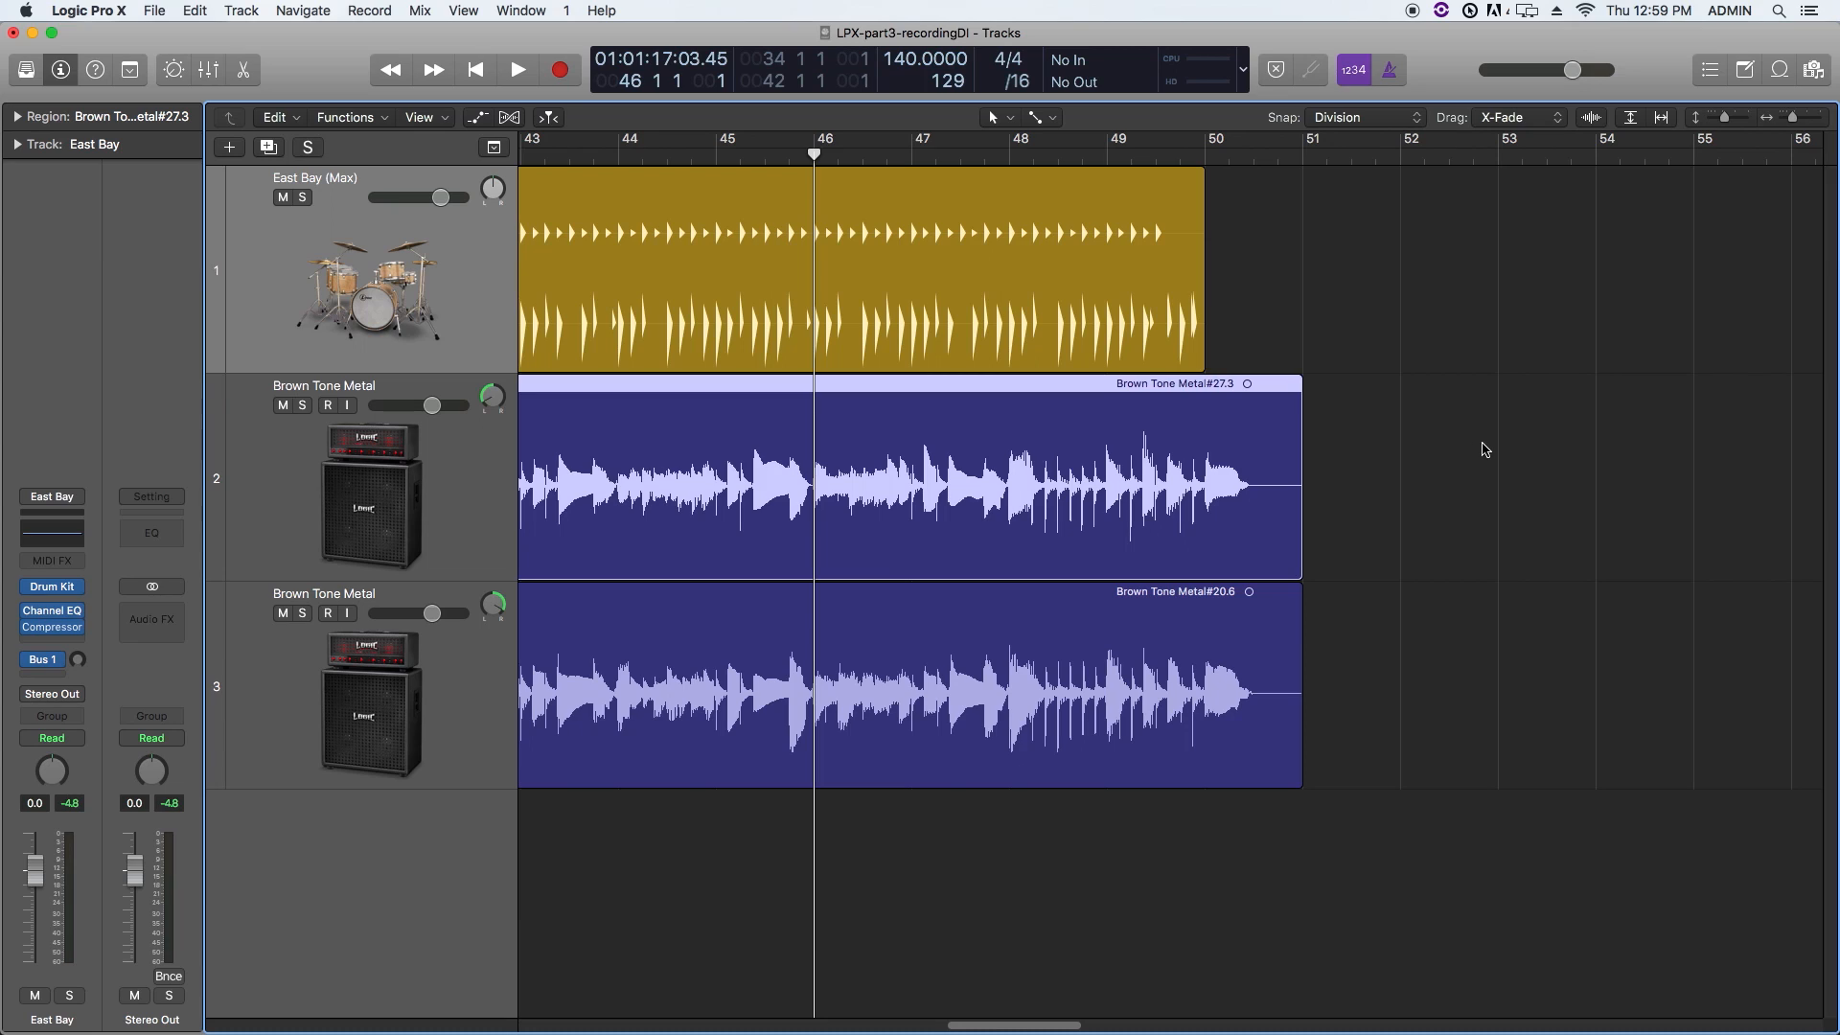
pyautogui.moveTo(1098, 446); pyautogui.dragTo(1327, 451)
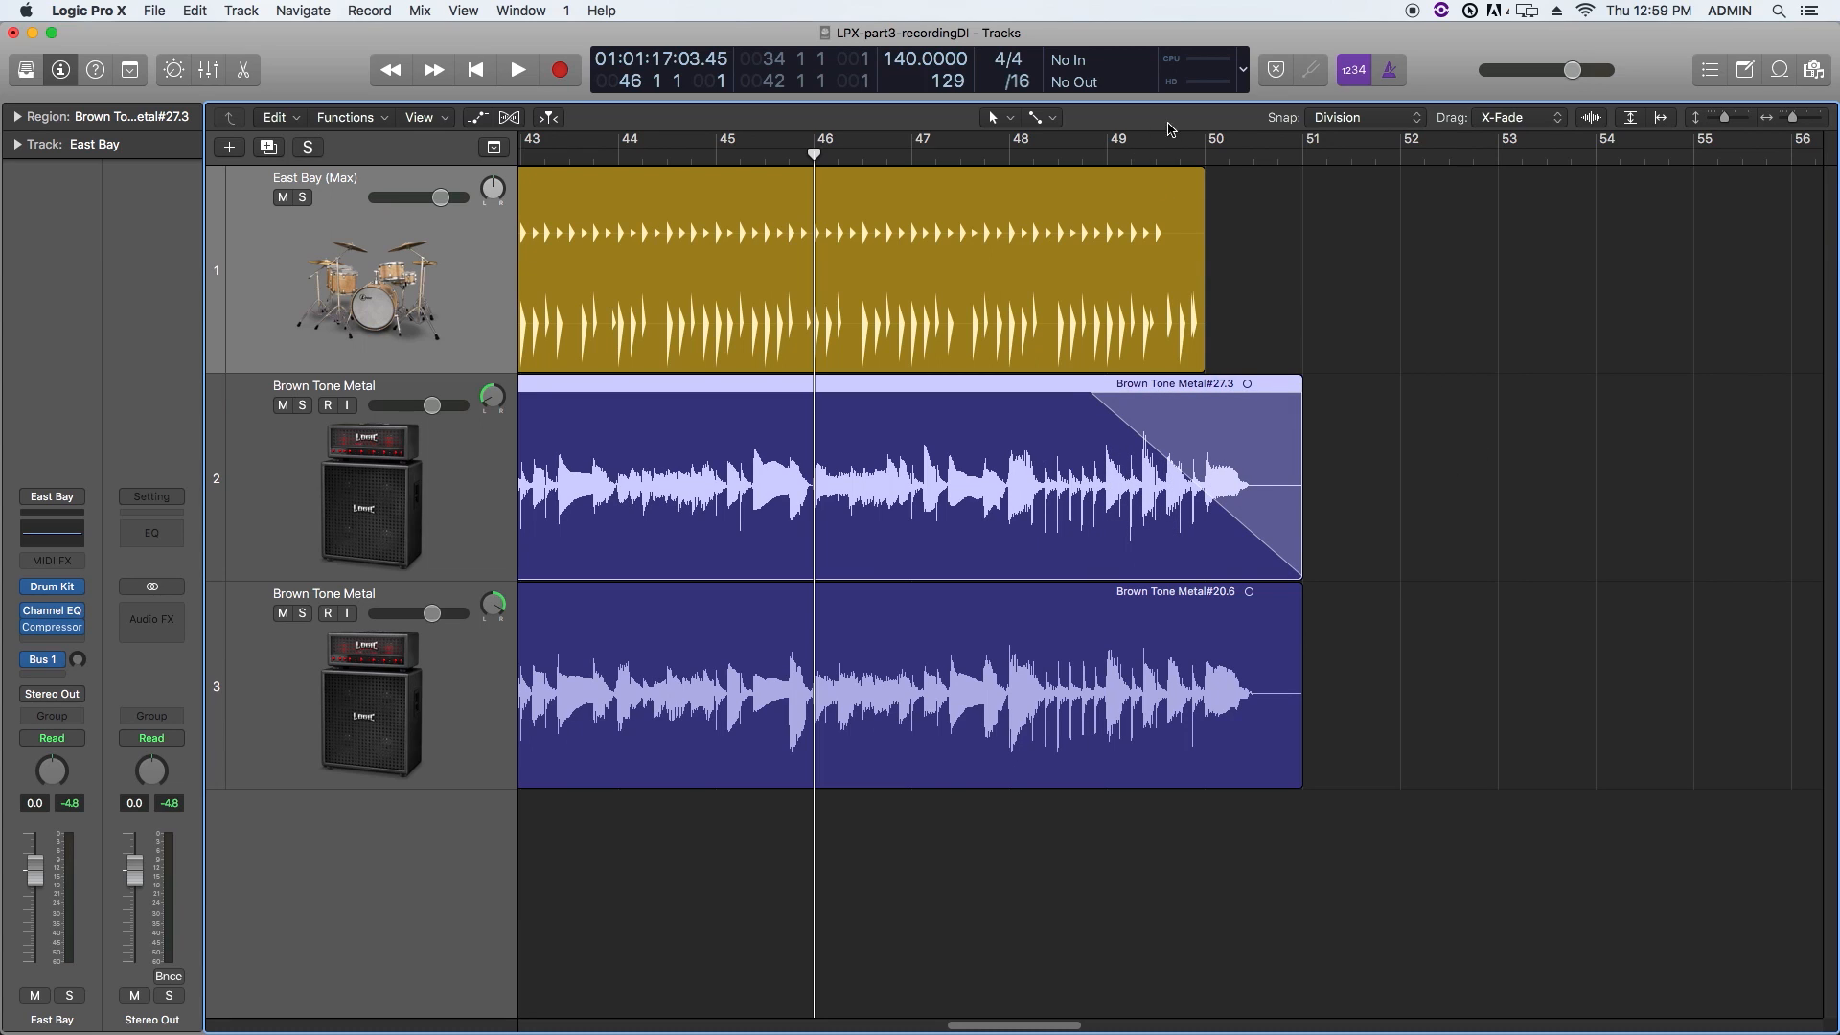
# Step: Place the playhead at bar 50 and enlarge track 2 to inspect the fade-out at its region's end
pyautogui.click(1213, 155)
pyautogui.press('super+Right')
pyautogui.press('super+Right')
pyautogui.press('super+Right')
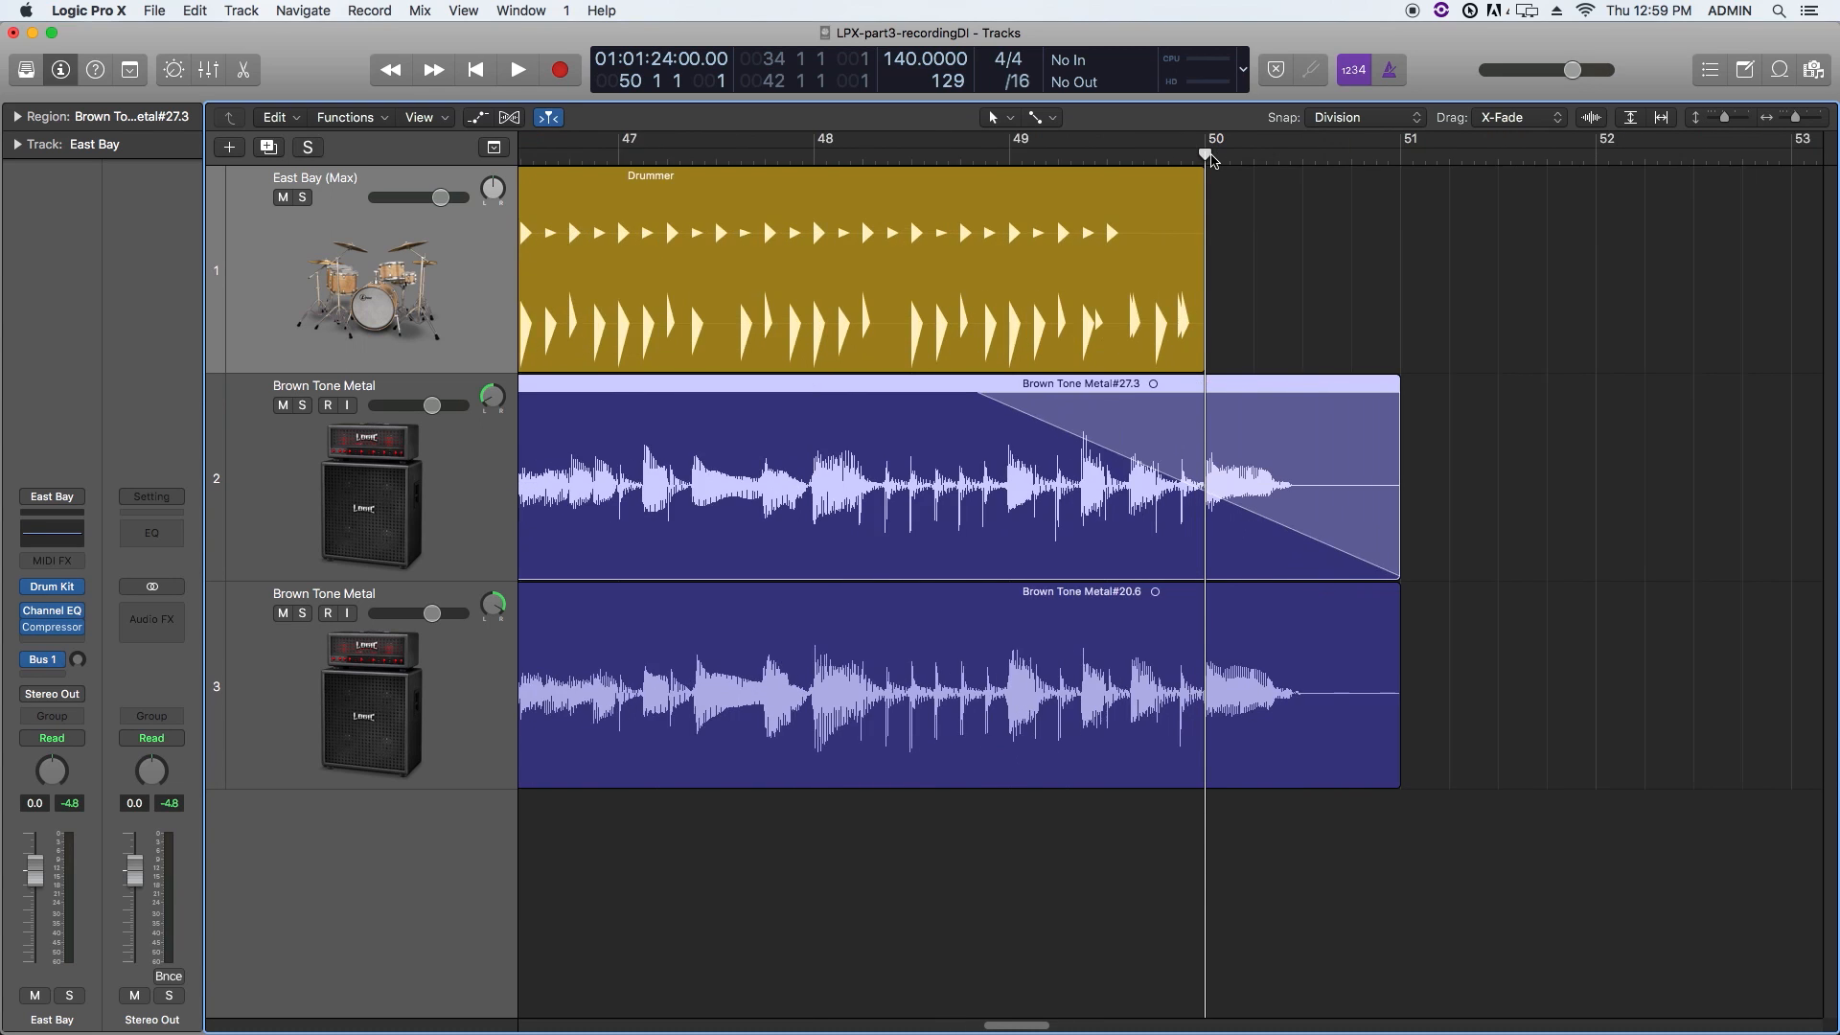
pyautogui.moveTo(398, 578); pyautogui.dragTo(403, 709)
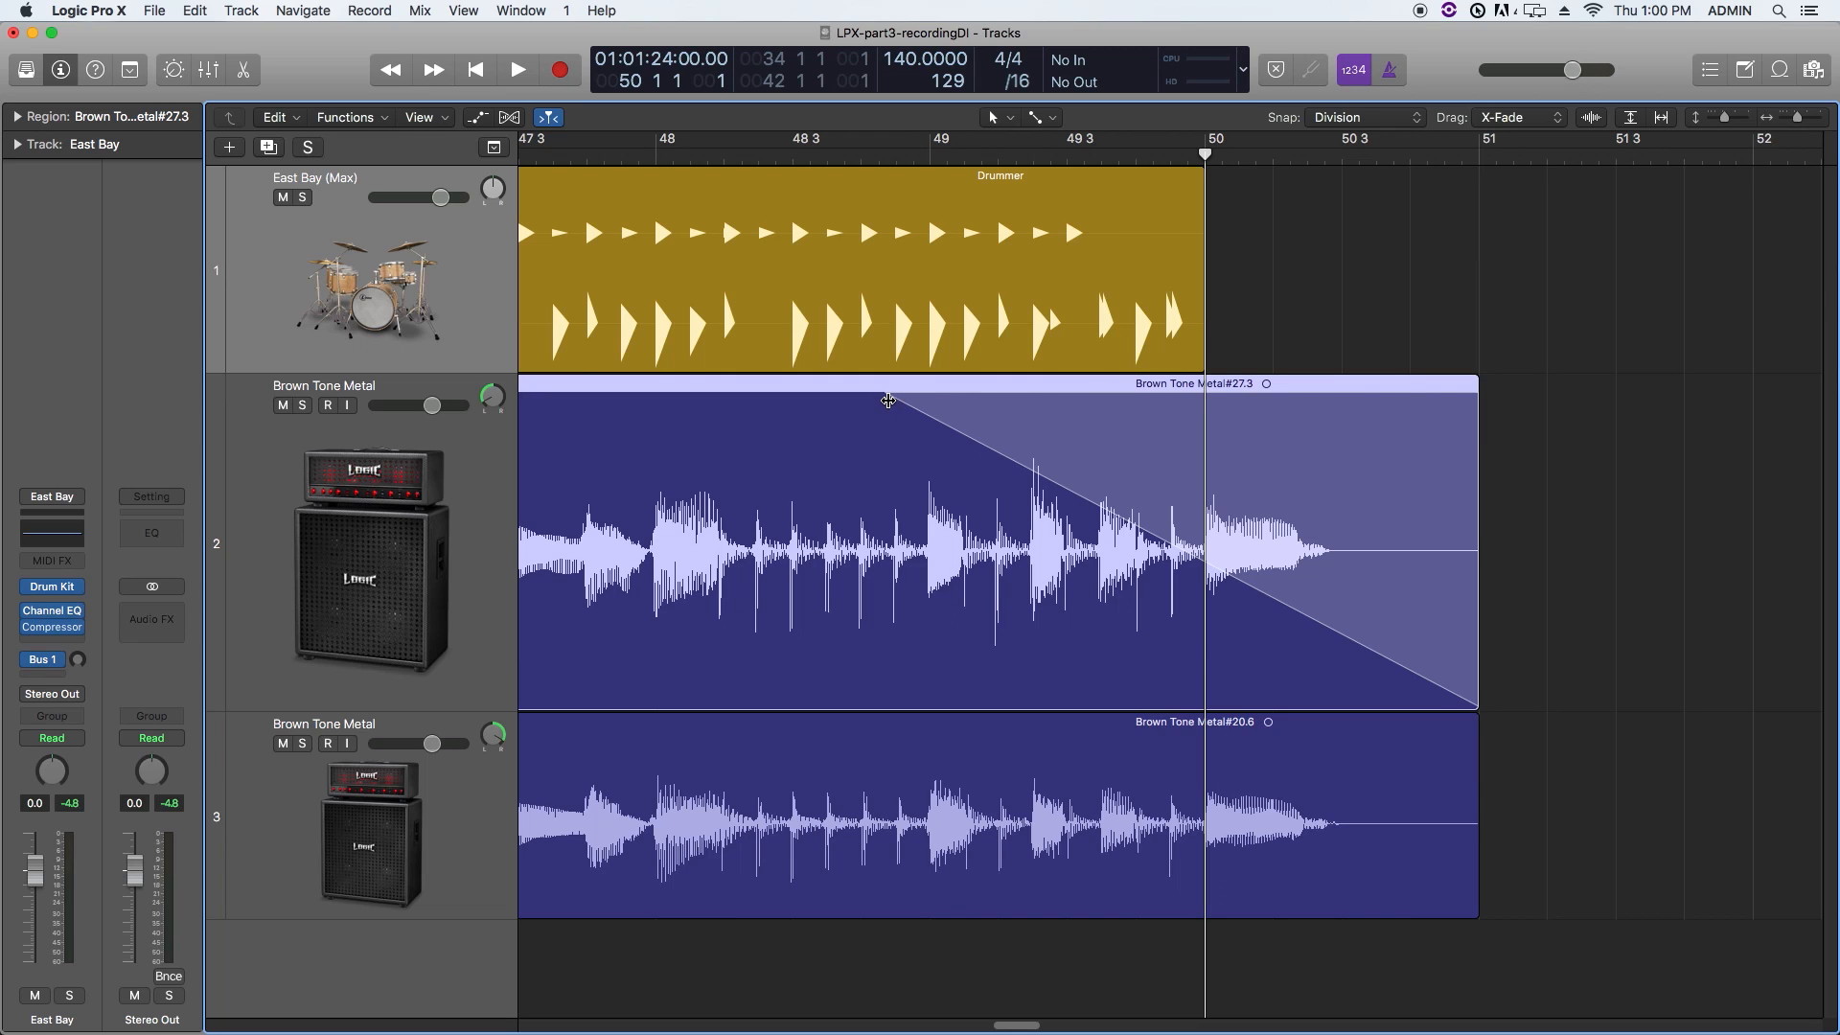
# Step: Shorten the track 2 fade-out to start after bar 49, curve it inward, and remove the fade
pyautogui.moveTo(887, 399); pyautogui.dragTo(1032, 462)
pyautogui.moveTo(1261, 552)
pyautogui.mouseDown()
pyautogui.moveTo(1418, 553)
pyautogui.moveTo(1193, 575)
pyautogui.moveTo(1355, 534)
pyautogui.moveTo(1251, 558)
pyautogui.mouseUp()
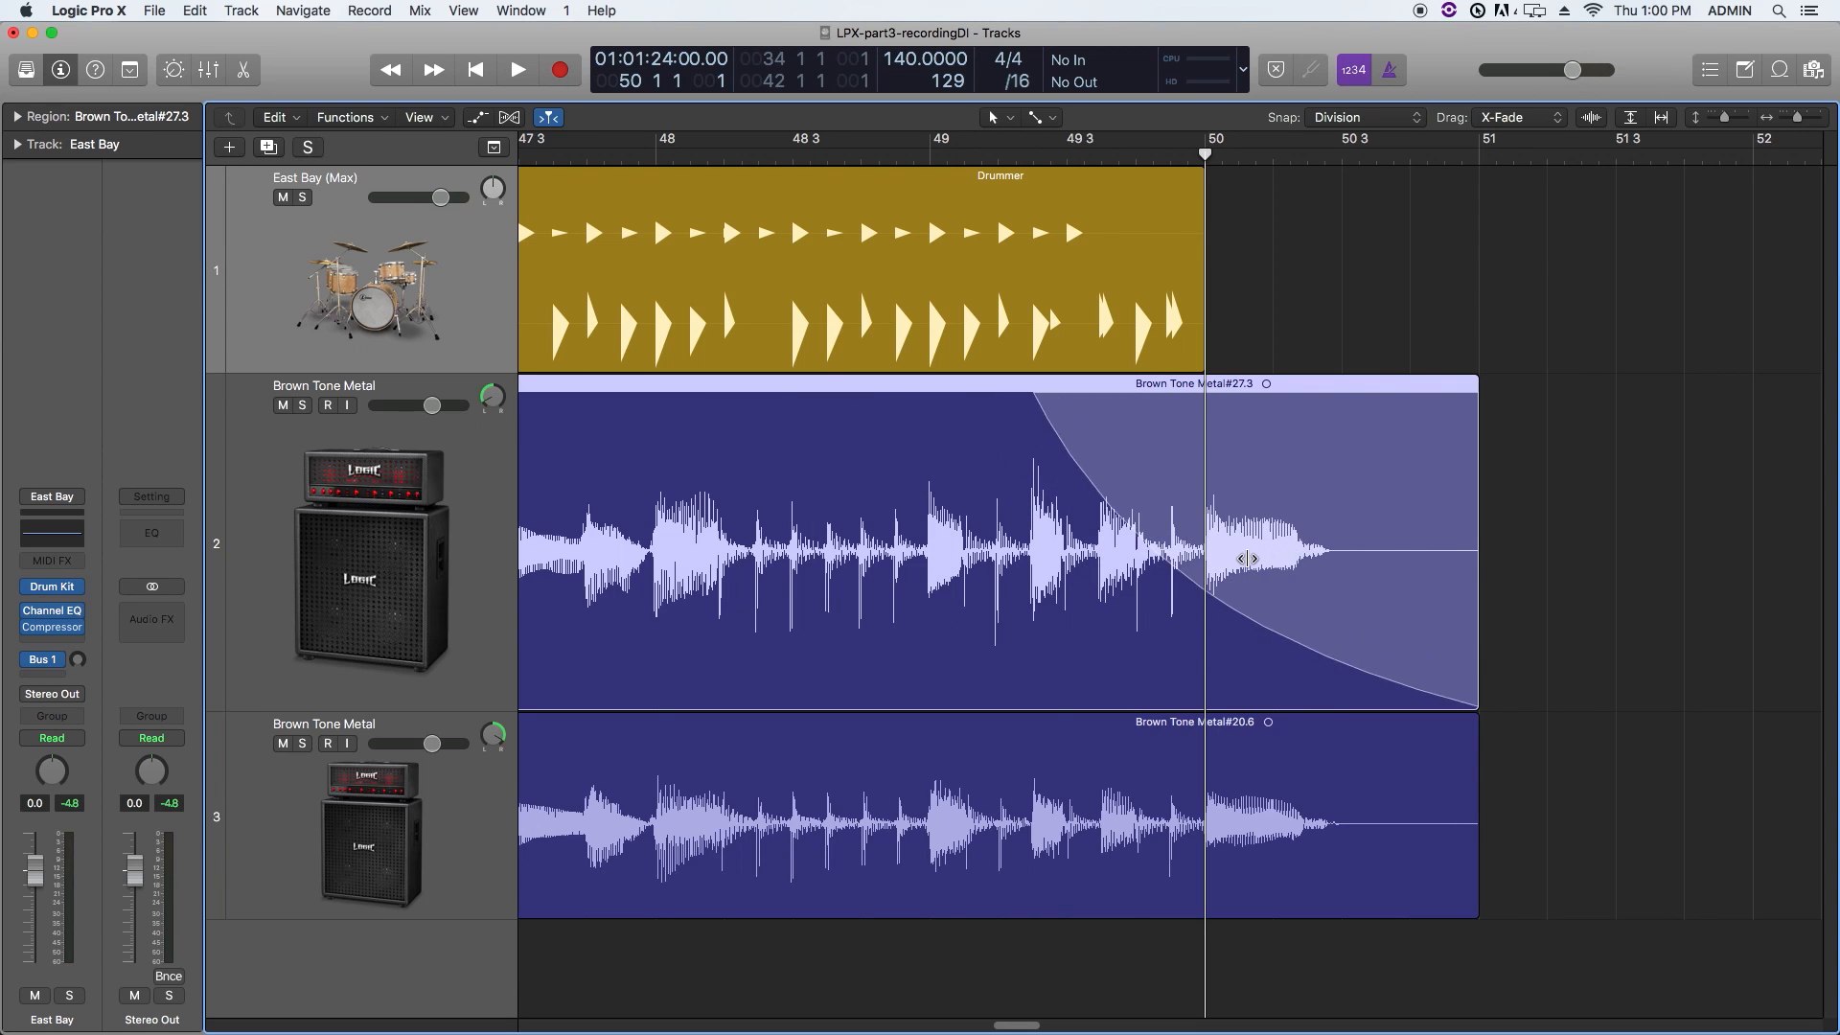
pyautogui.rightClick(1255, 464)
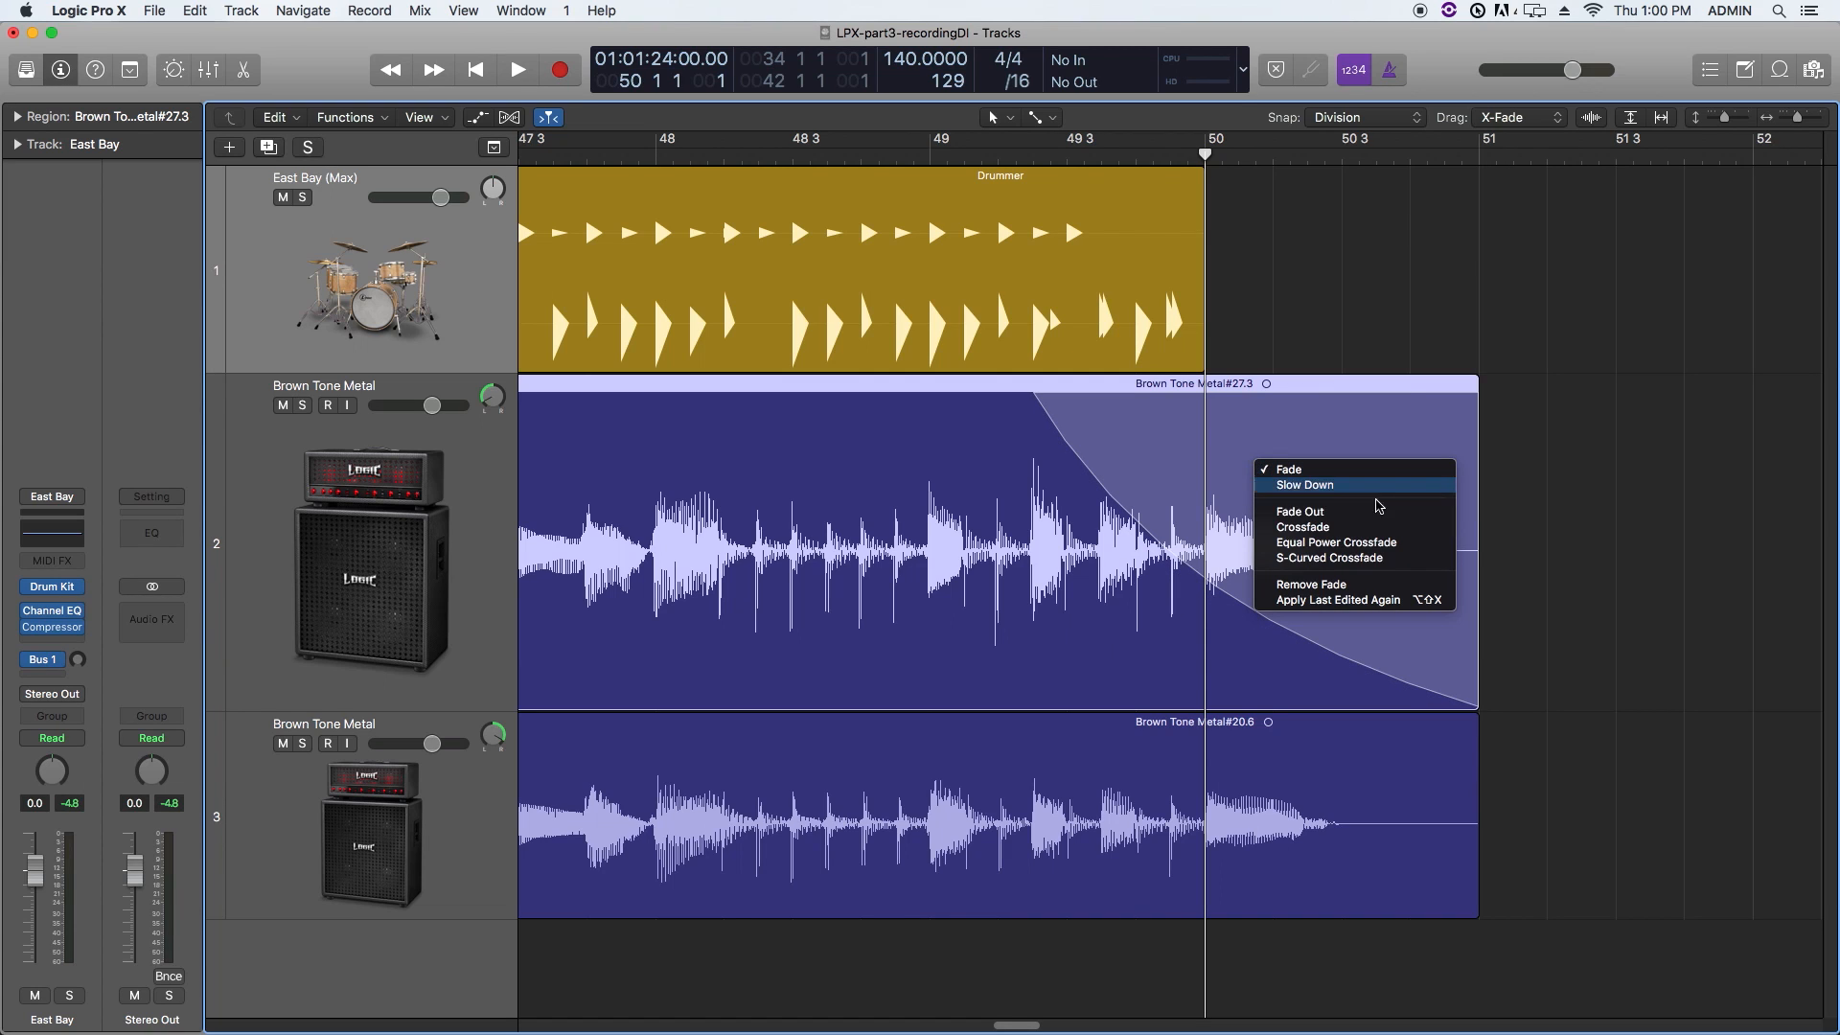
pyautogui.click(1328, 588)
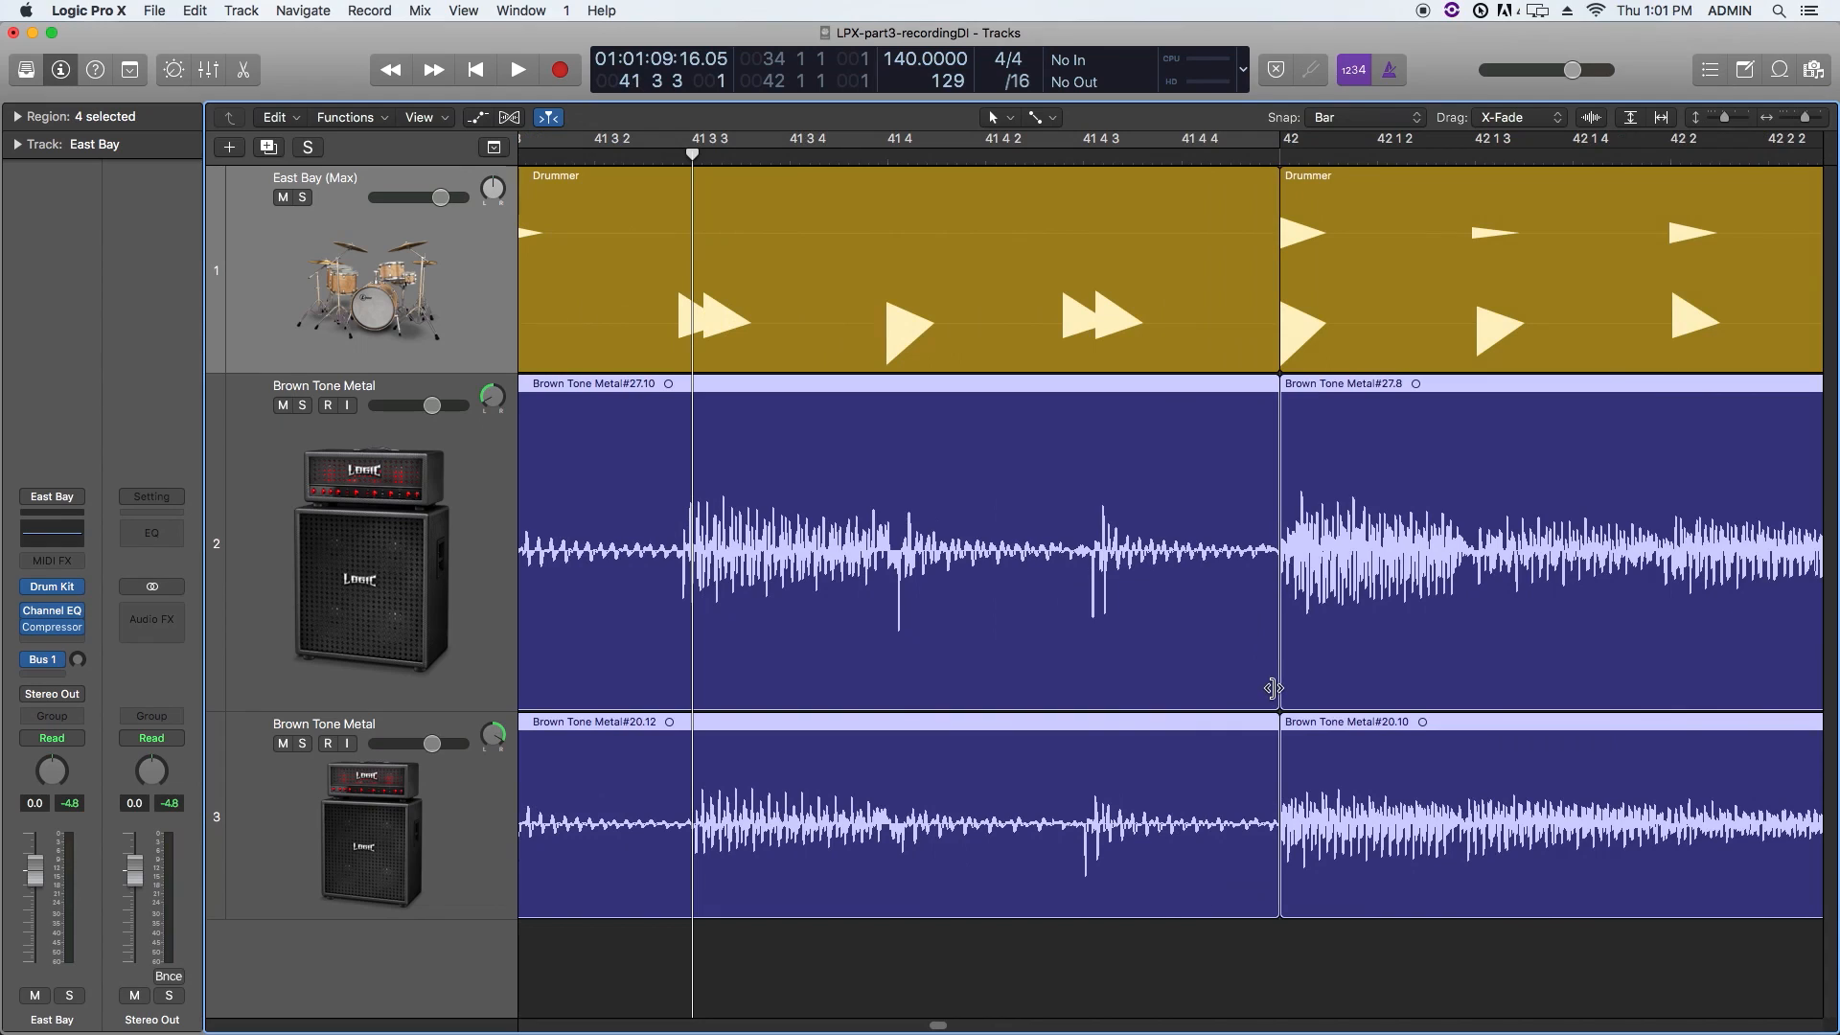
# Step: Crossfade the two track 2 guitar regions over a short span across their junction at bar 42
pyautogui.click(1328, 955)
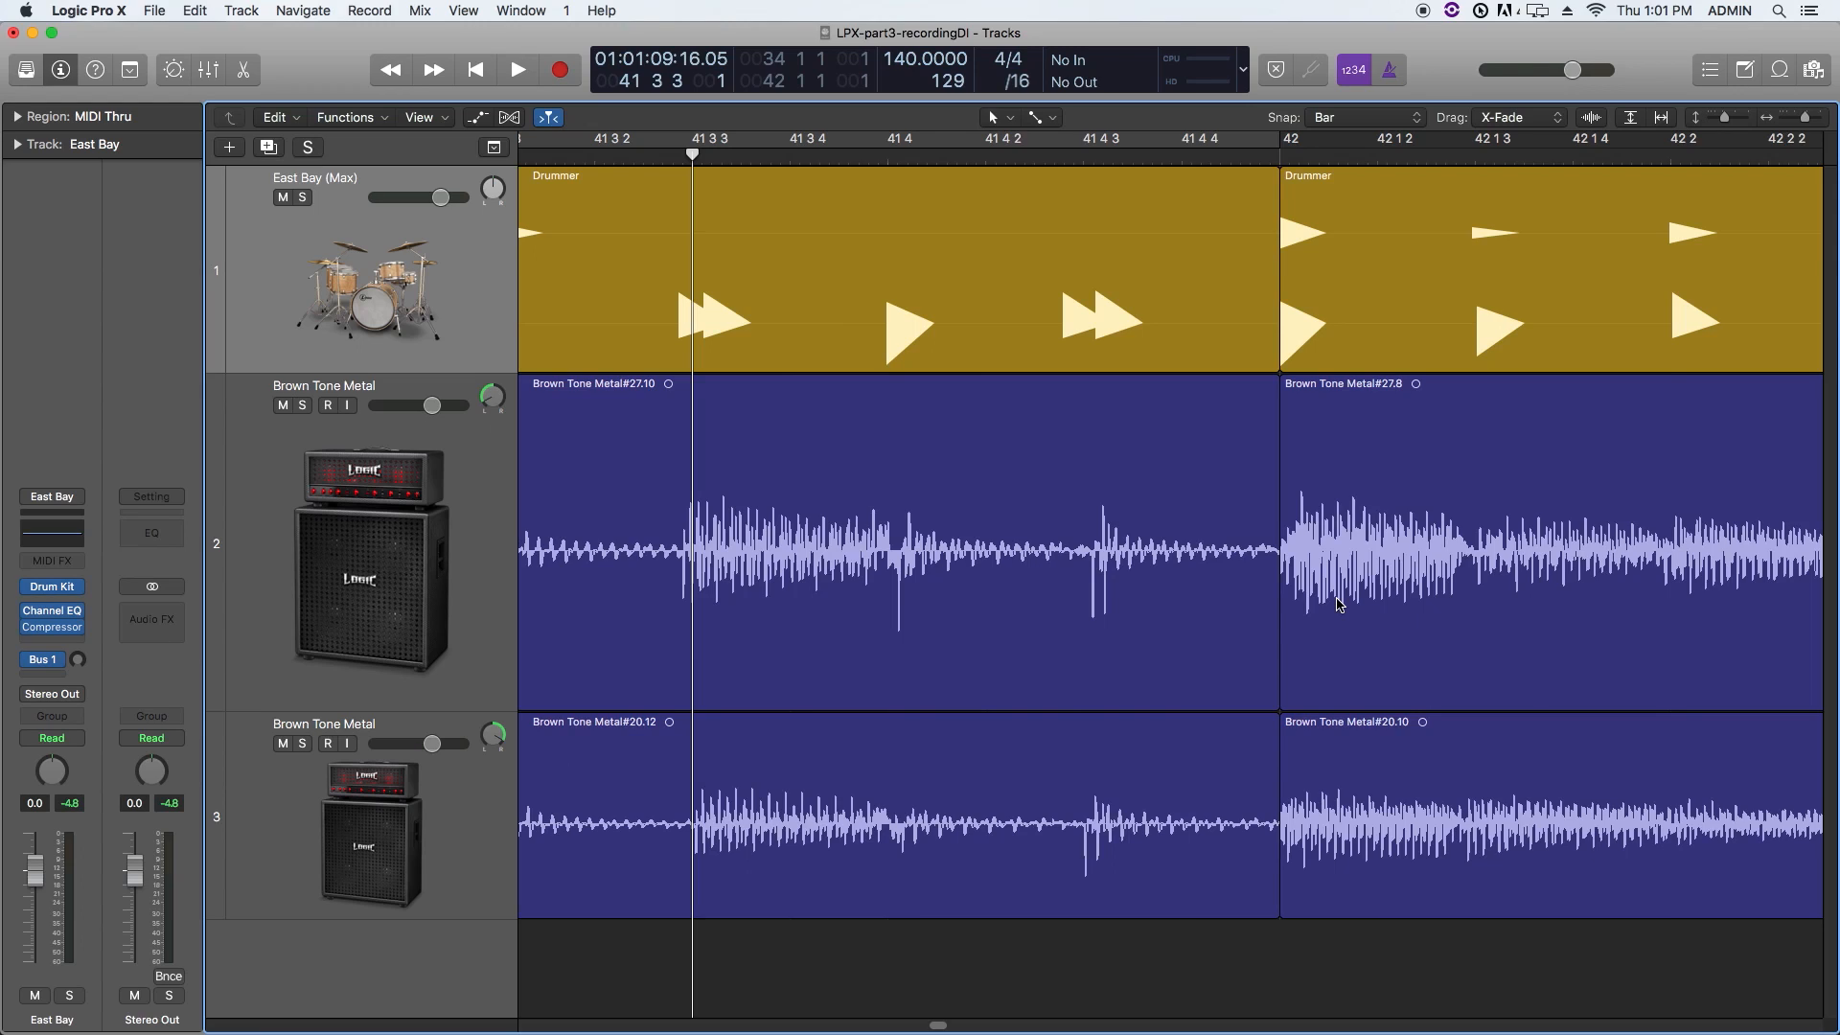
pyautogui.click(1269, 581)
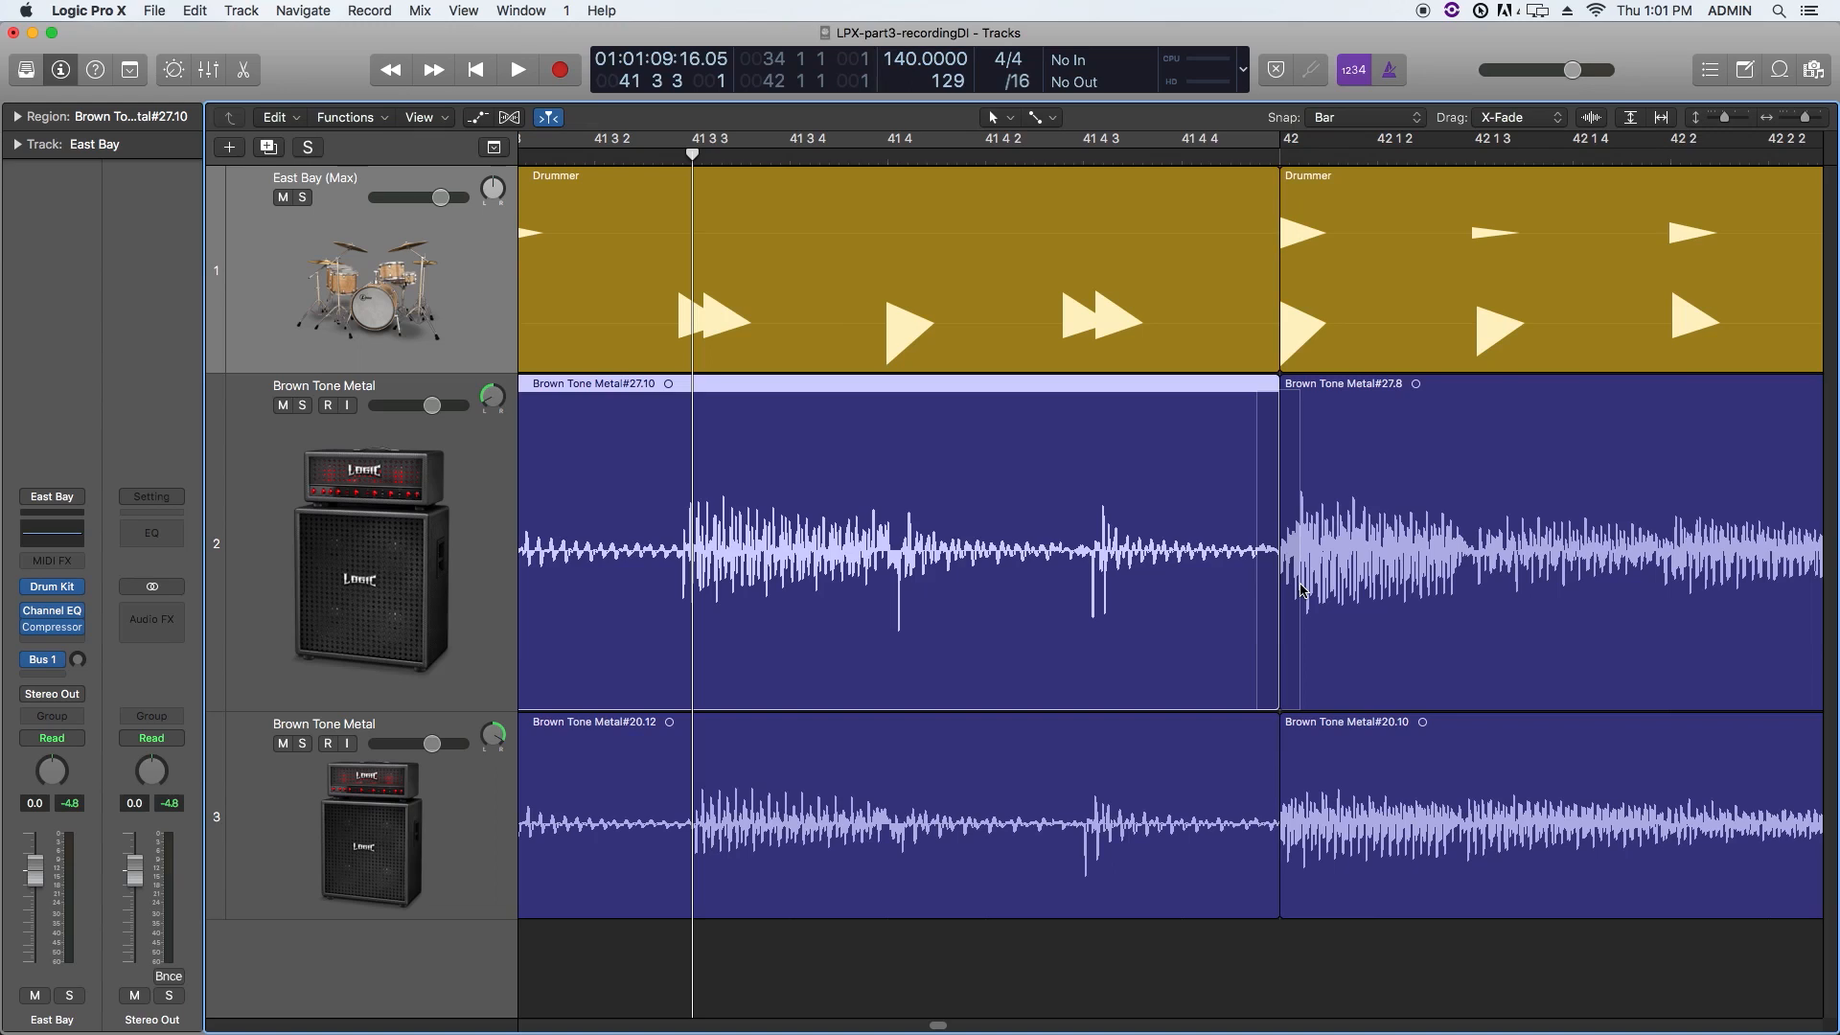
pyautogui.moveTo(1257, 583); pyautogui.dragTo(1300, 585)
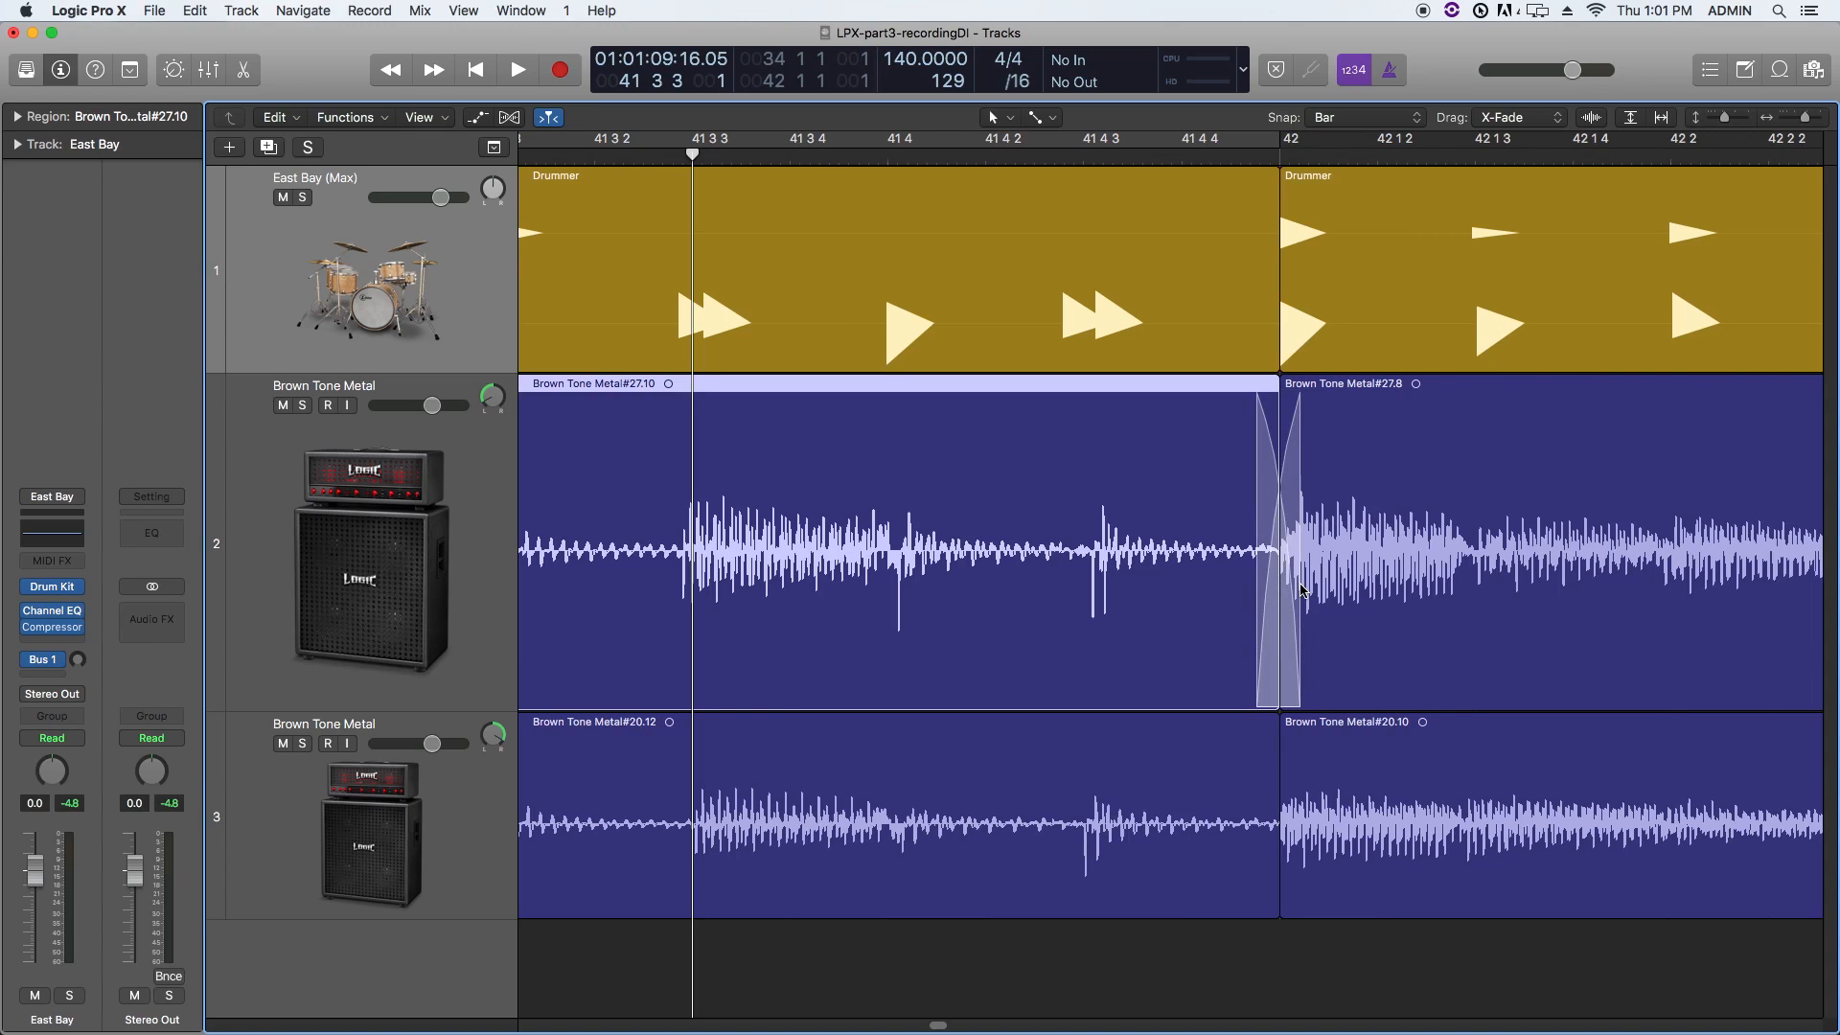
# Step: Place the playhead at bar 42 and change the track 2 fade type there to Crossfade
pyautogui.click(1274, 153)
pyautogui.press('super+Right')
pyautogui.press('super+Right')
pyautogui.press('super+Right')
pyautogui.press('super+Right')
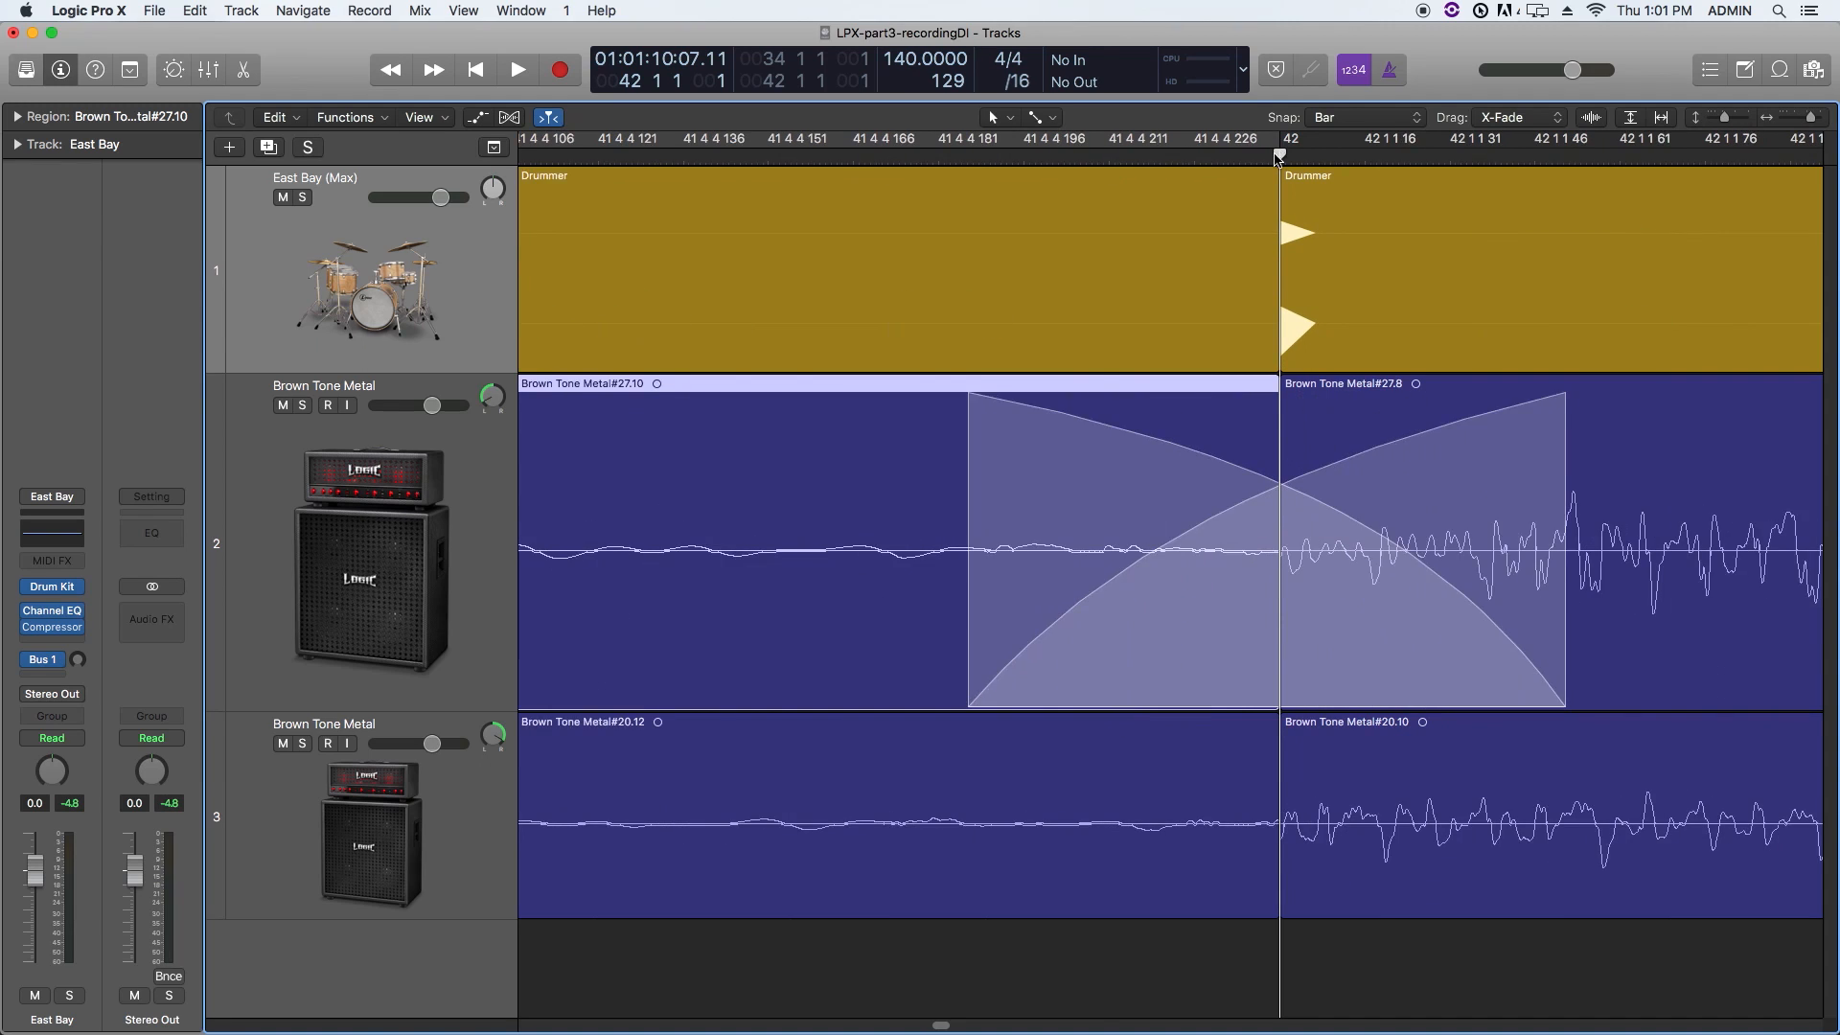
pyautogui.press('super+Left')
pyautogui.rightClick(1290, 554)
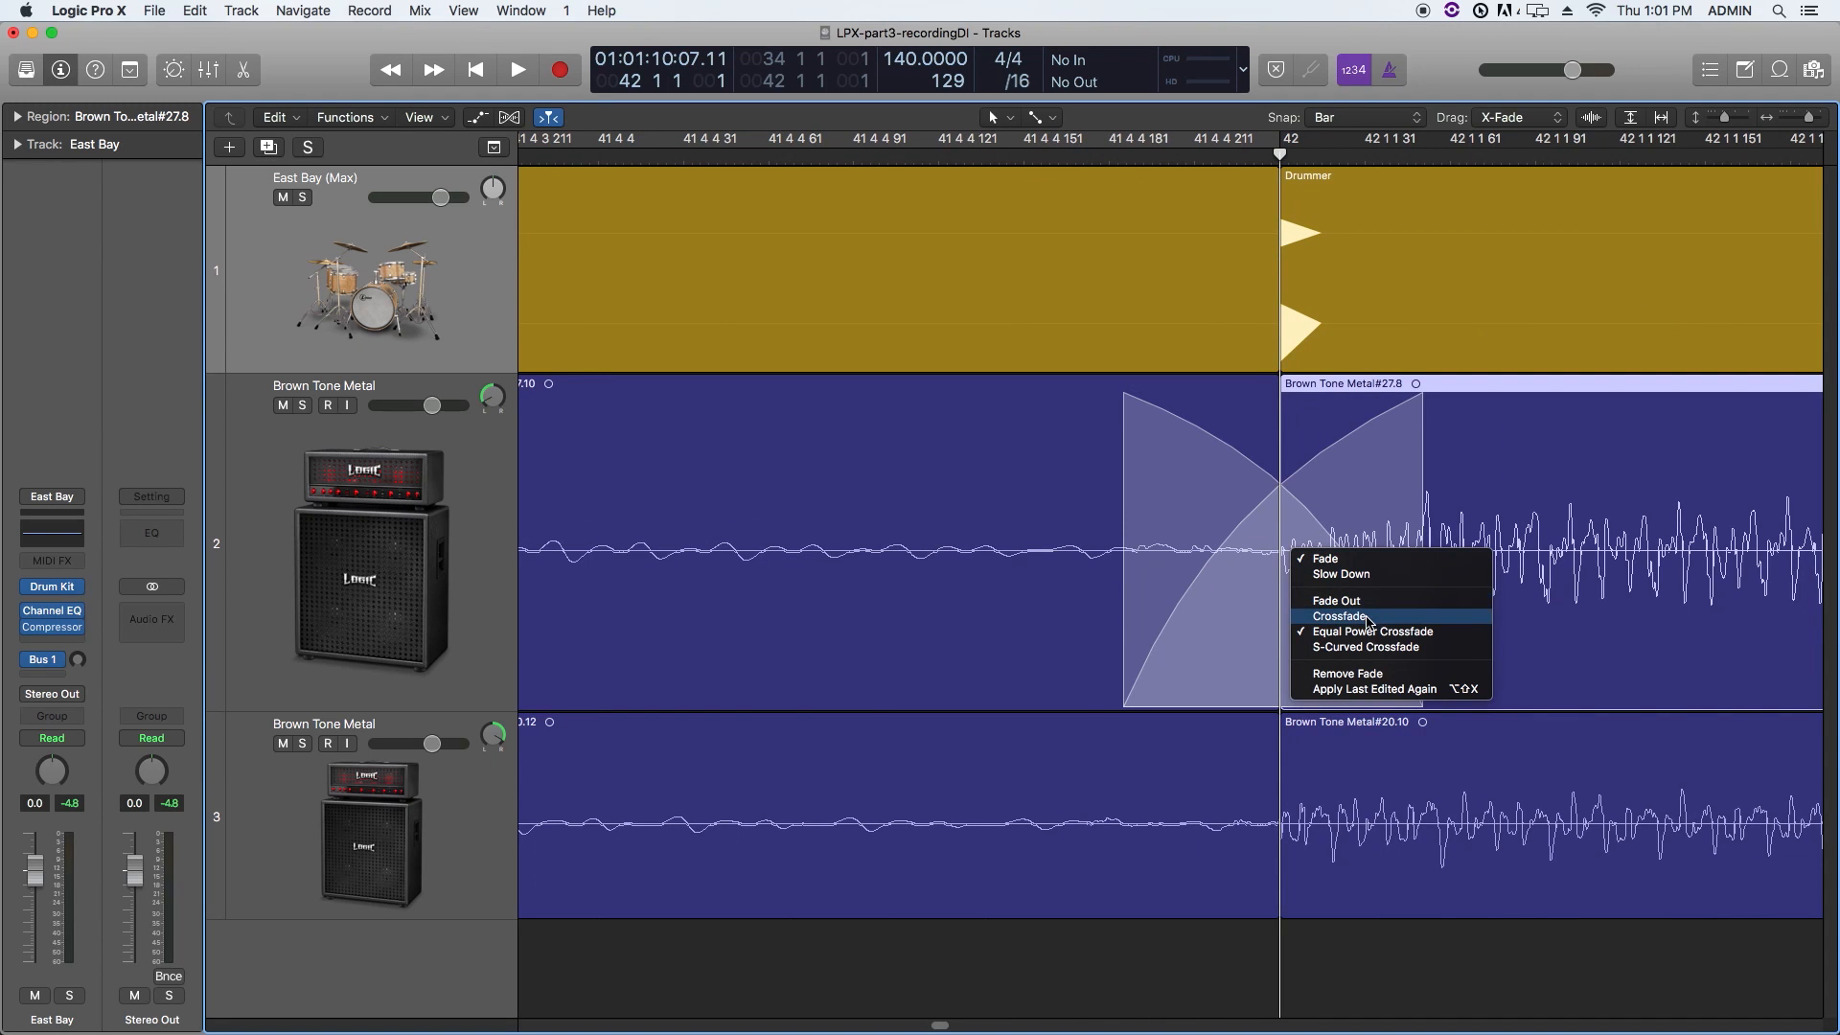
pyautogui.click(1368, 620)
# Step: Switch the track 2 crossfade at bar 42 to Equal Power Crossfade and then to S-Curved Crossfade
pyautogui.rightClick(1345, 573)
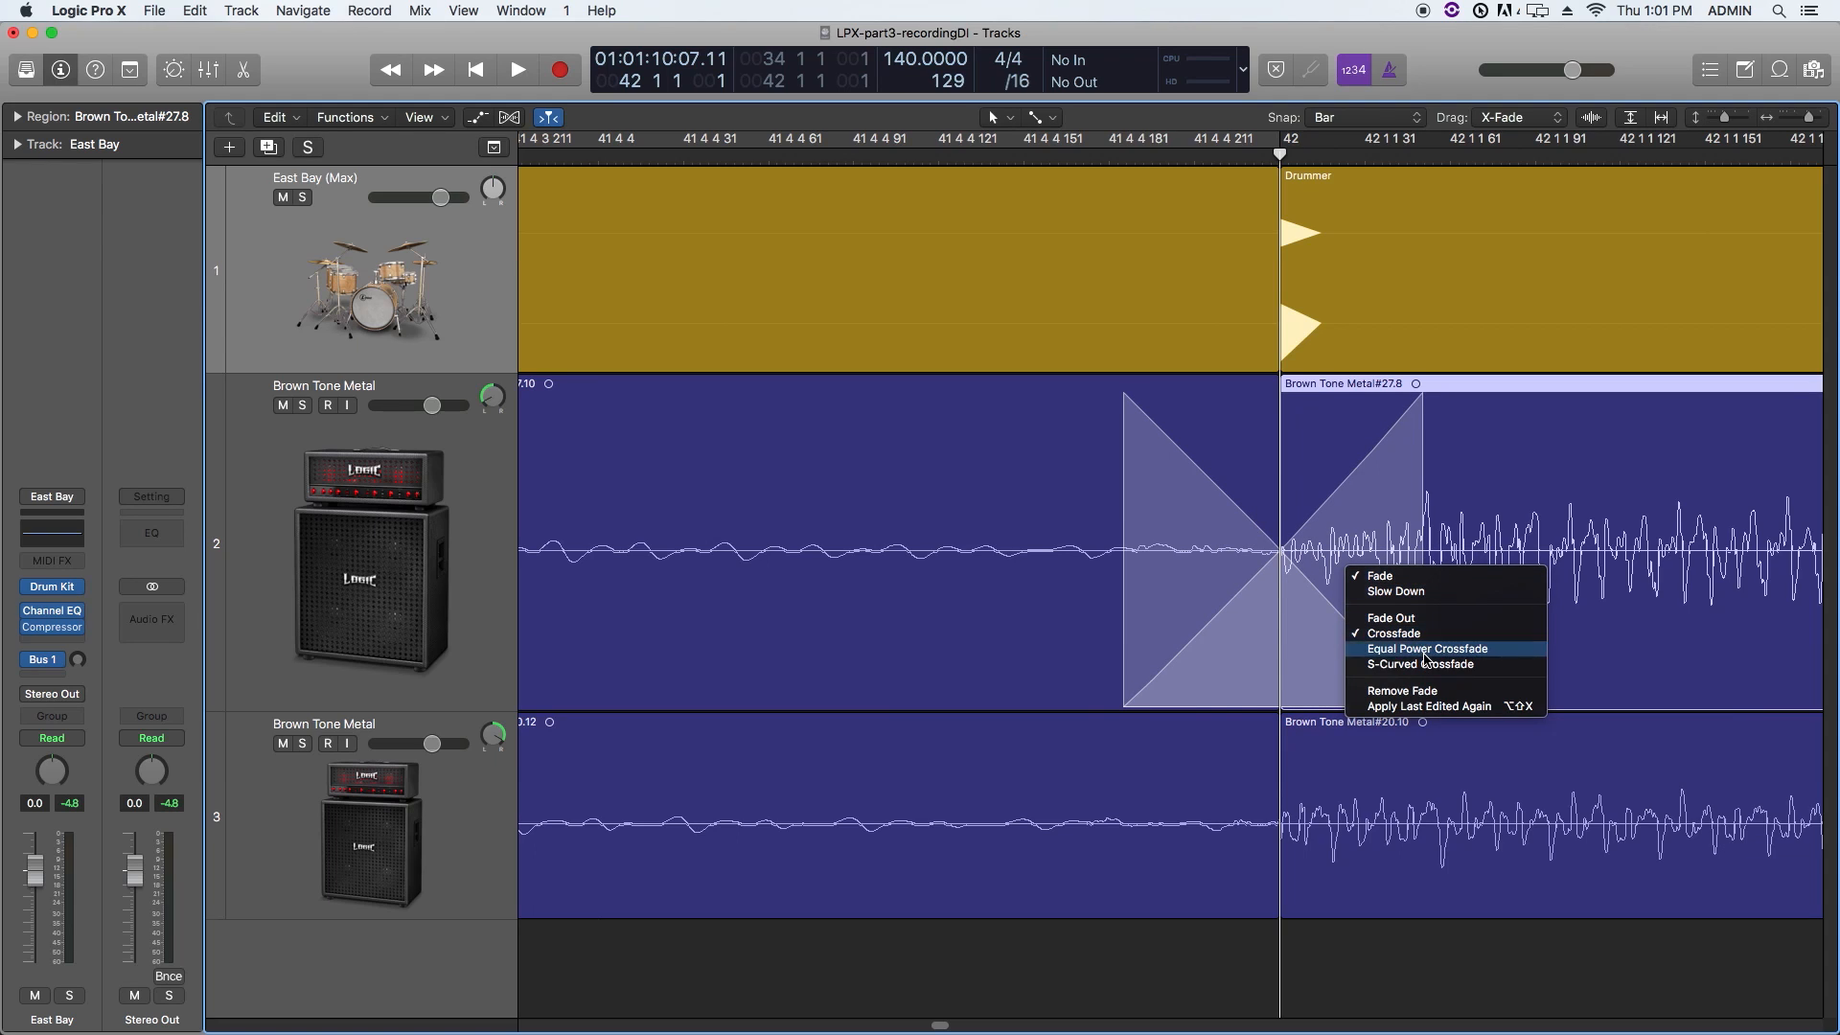
pyautogui.click(1425, 652)
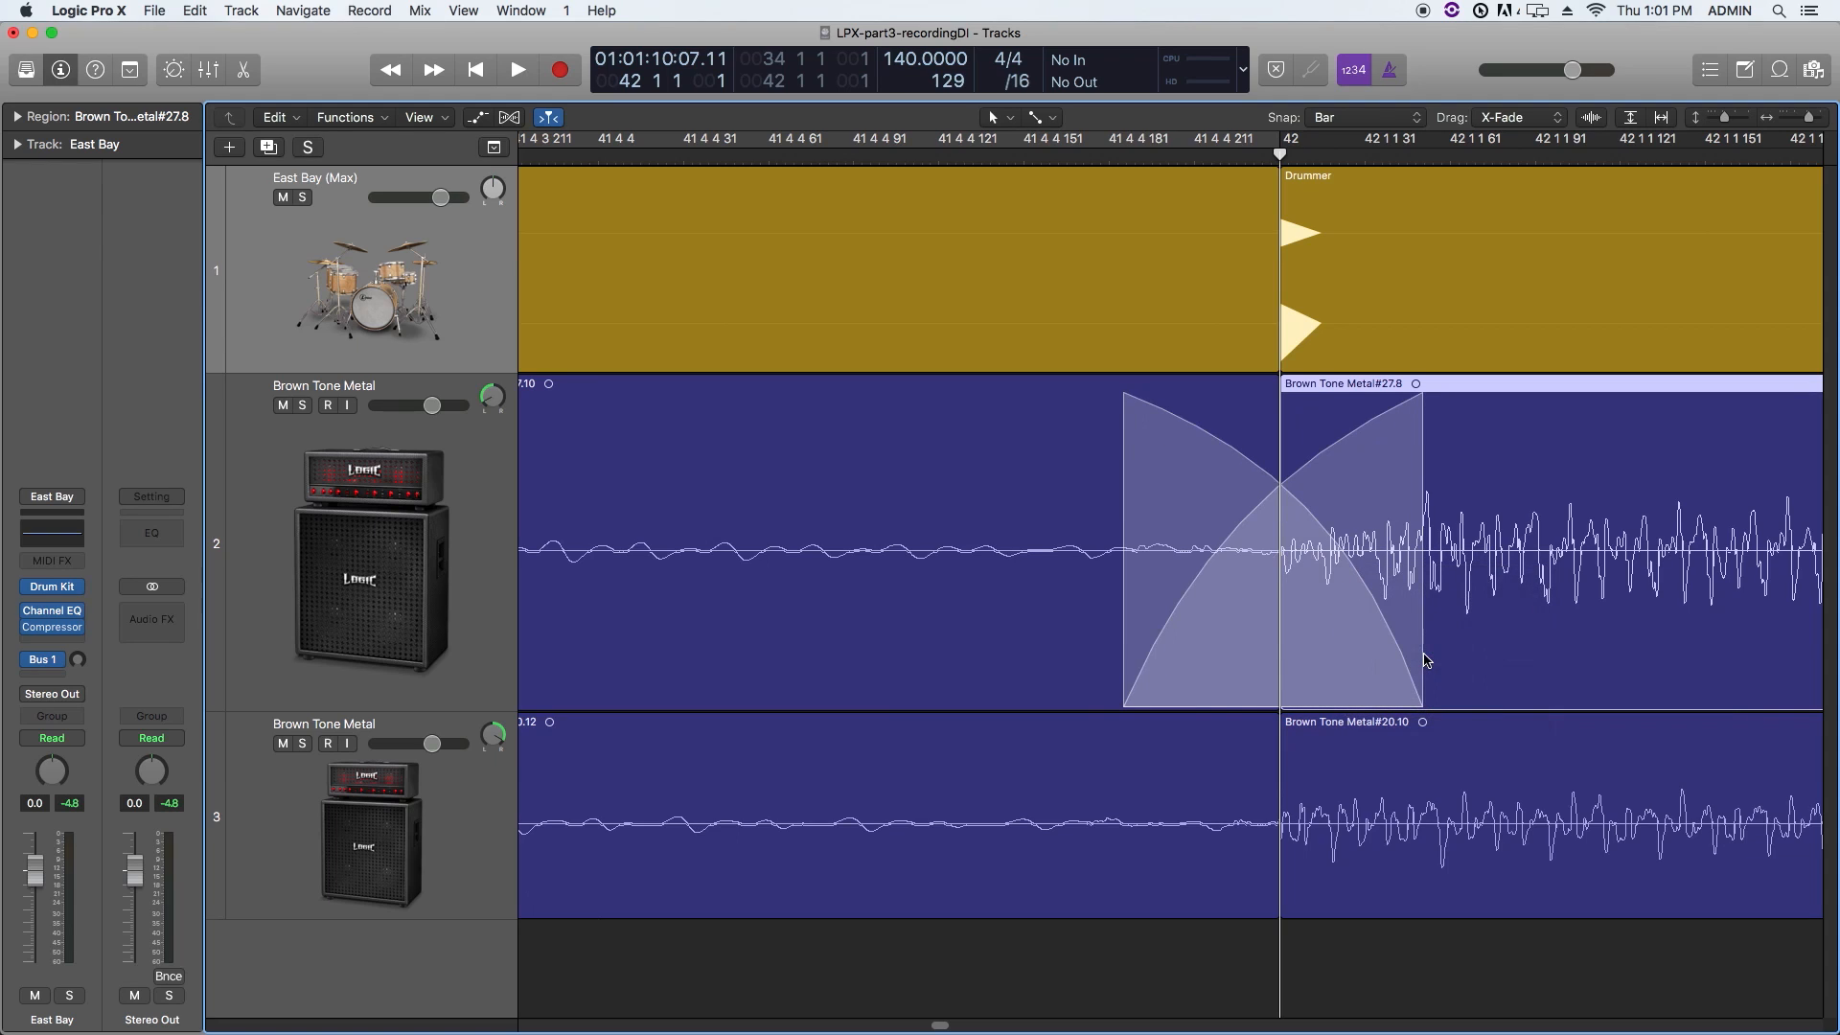
pyautogui.rightClick(1387, 575)
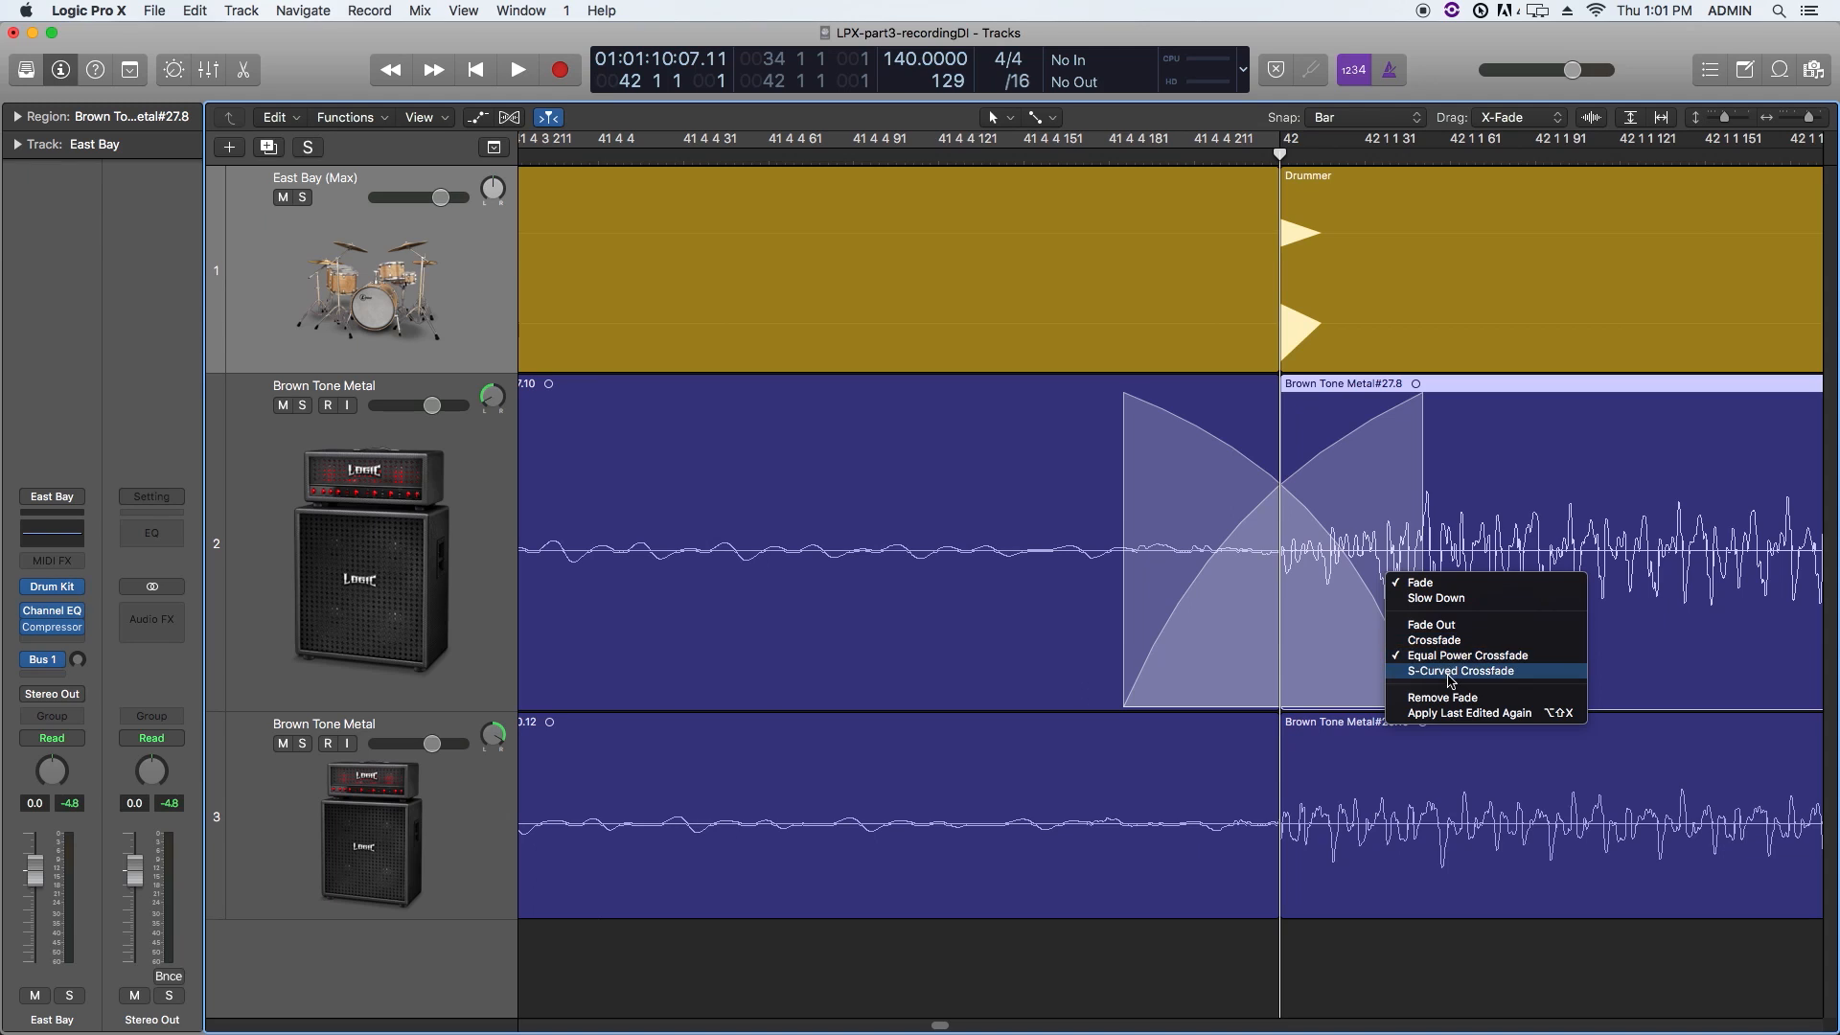
pyautogui.click(1450, 673)
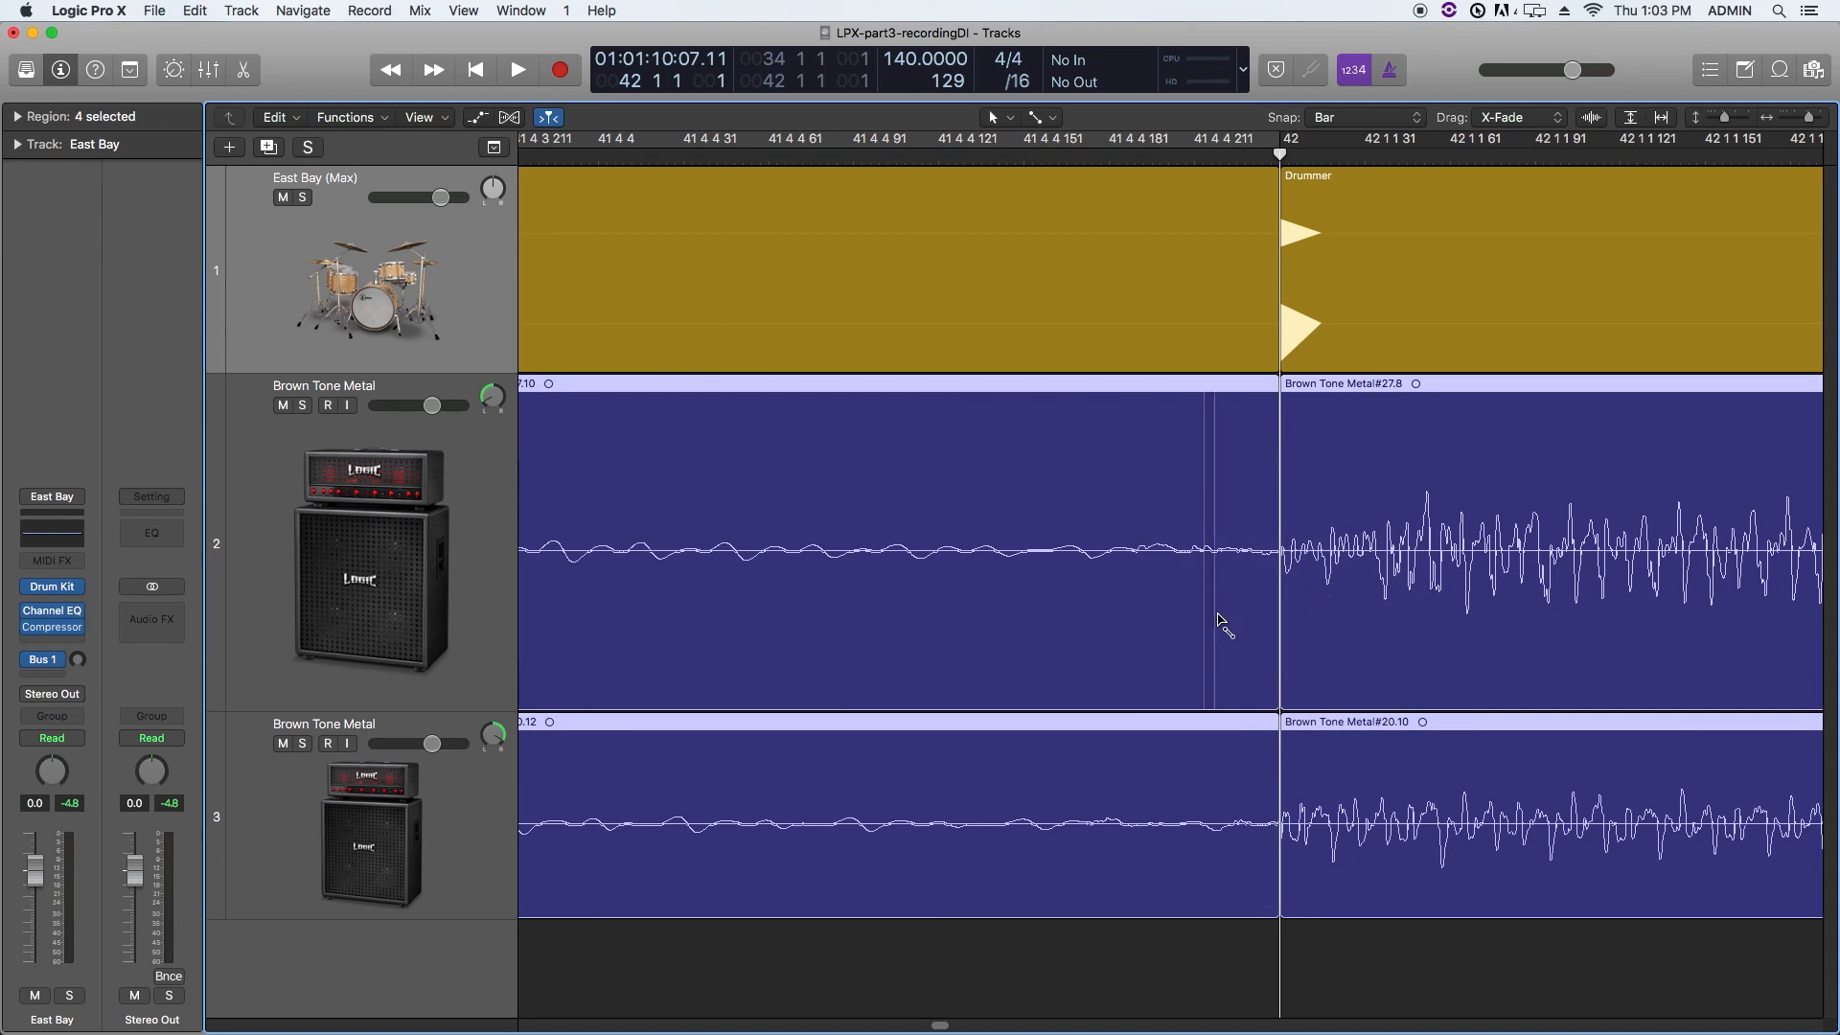
# Step: Crossfade the selected regions on both guitar tracks across bar 42, check the fade type options, and adjust the track 2 crossfade curve
pyautogui.moveTo(1223, 622); pyautogui.dragTo(1353, 623)
pyautogui.rightClick(1313, 579)
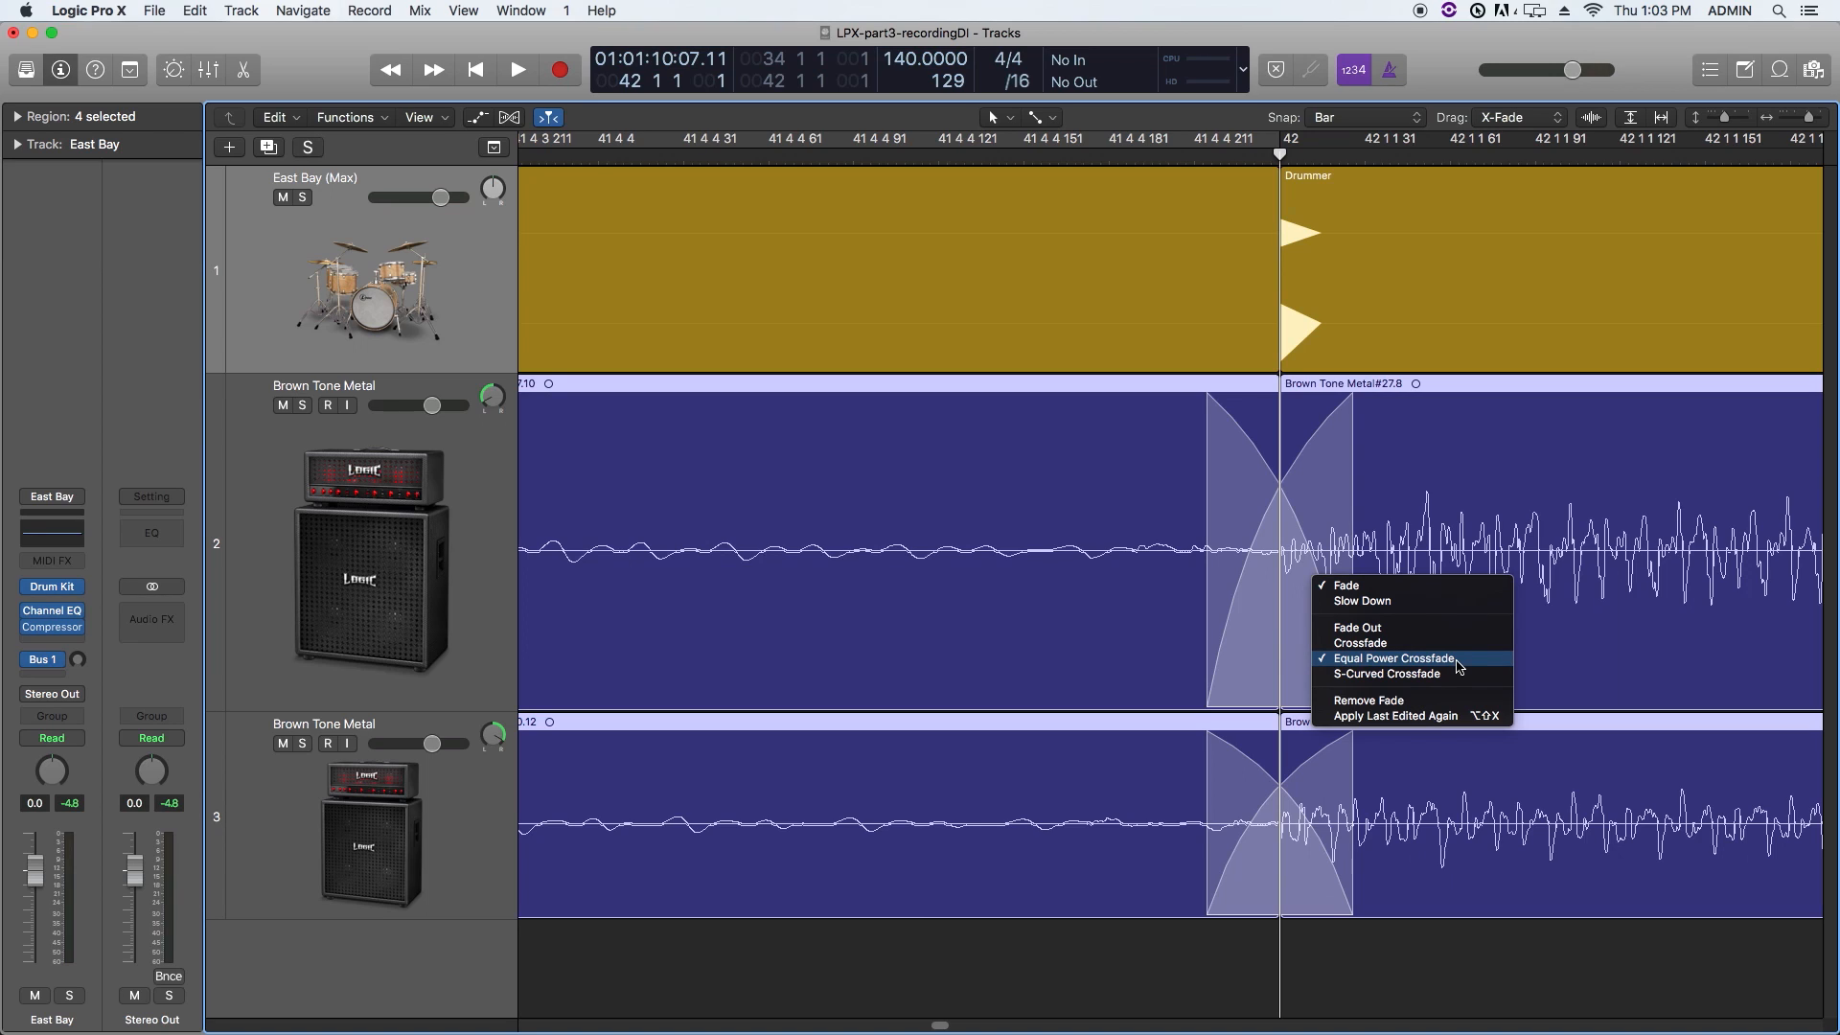
pyautogui.click(1296, 495)
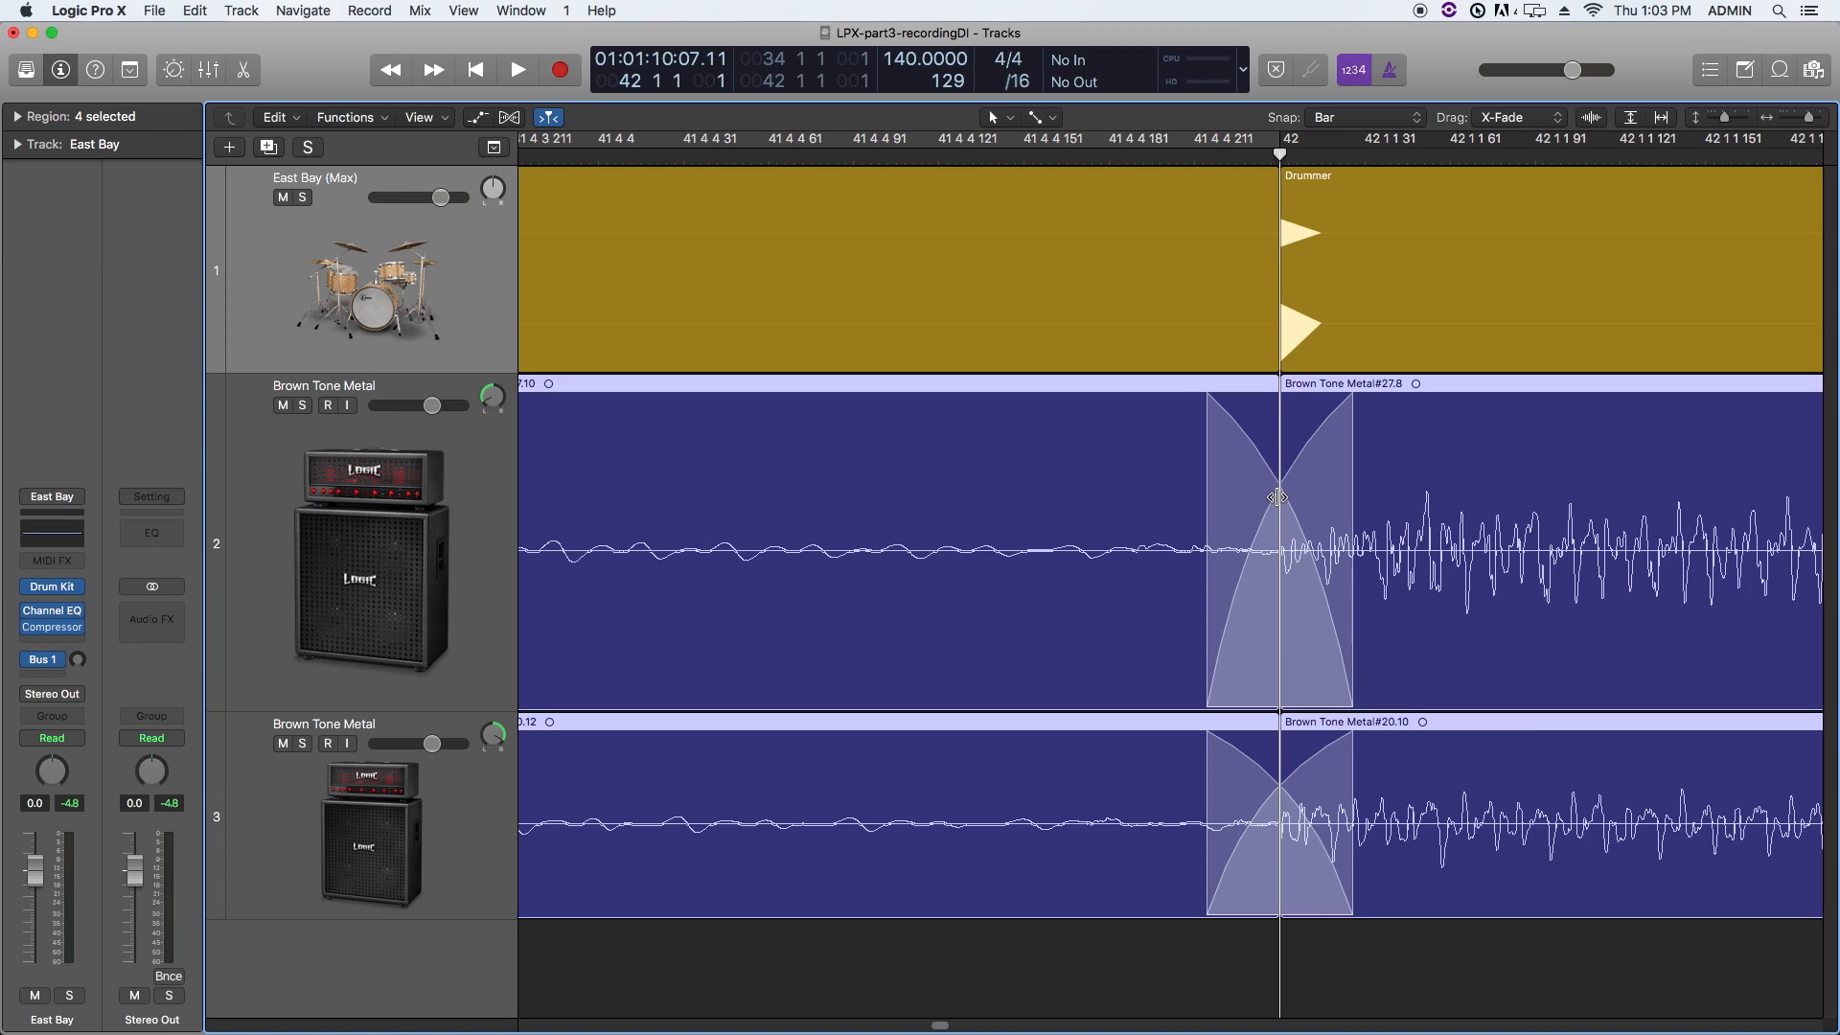
pyautogui.moveTo(1277, 498); pyautogui.dragTo(1223, 507)
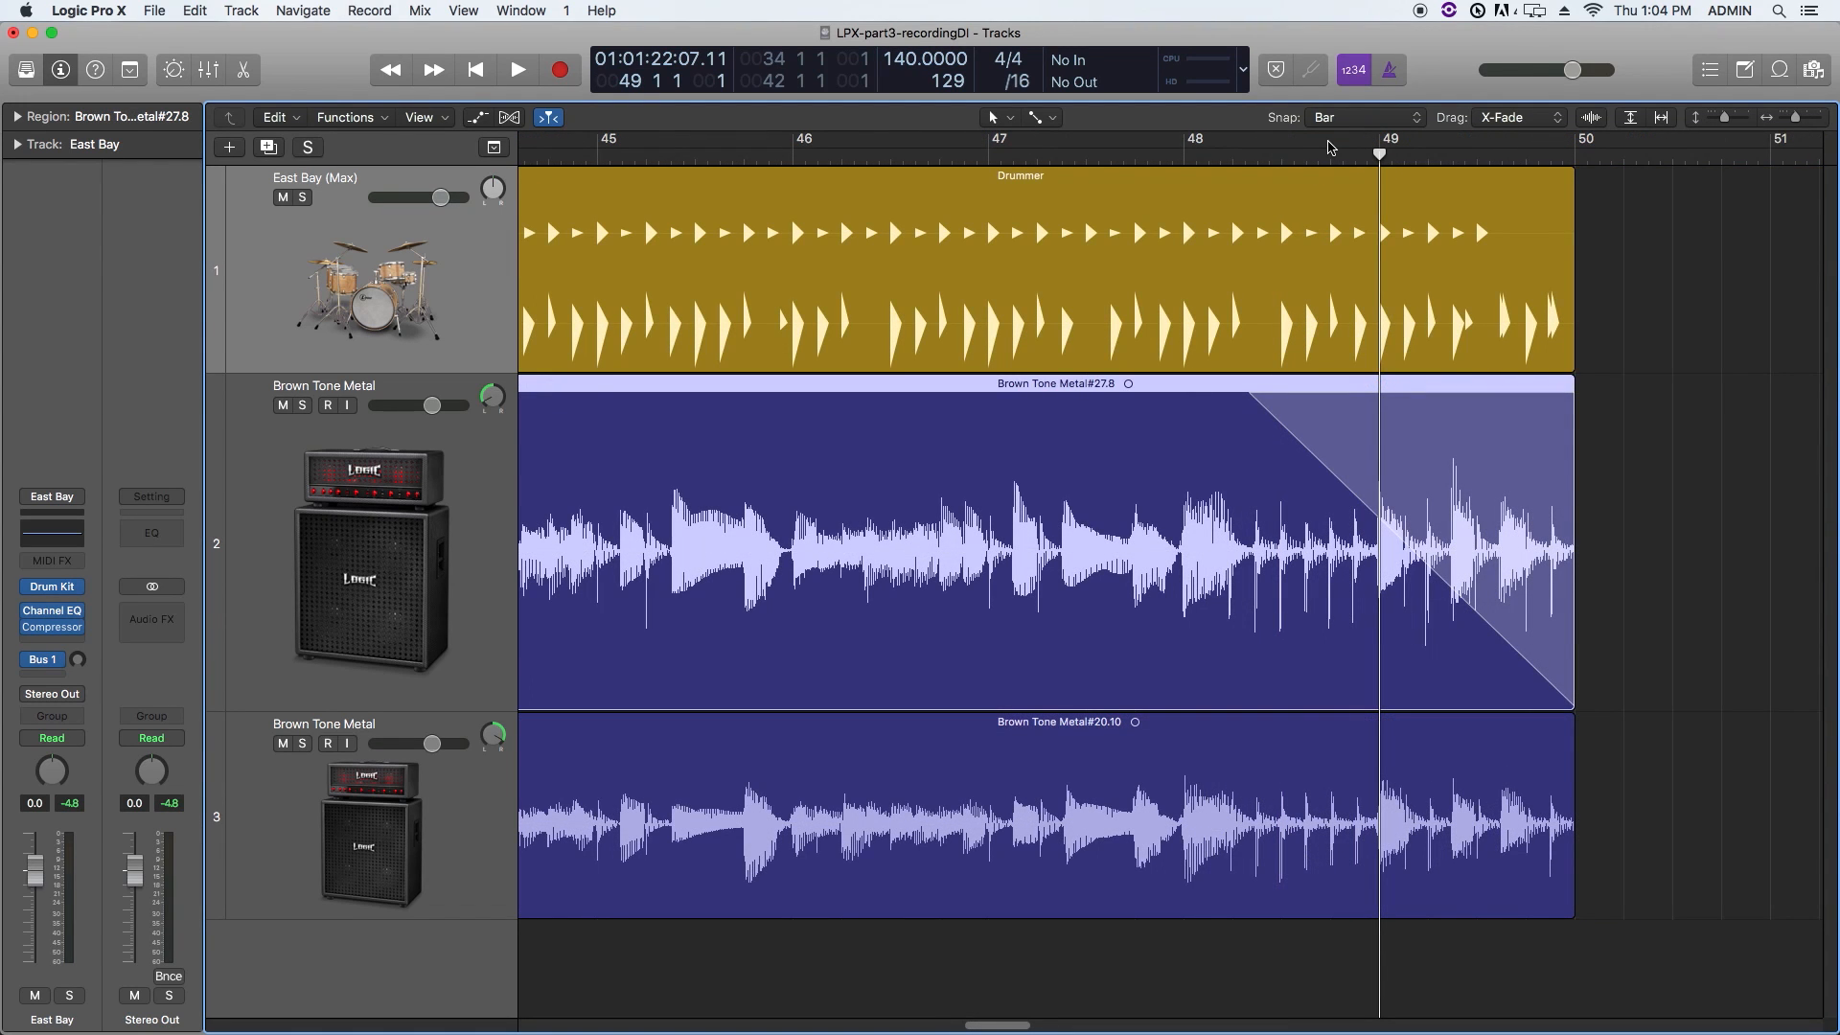
# Step: Change the track 2 fade-out ending at bar 50 to Slow Down and deselect the region
pyautogui.rightClick(1442, 447)
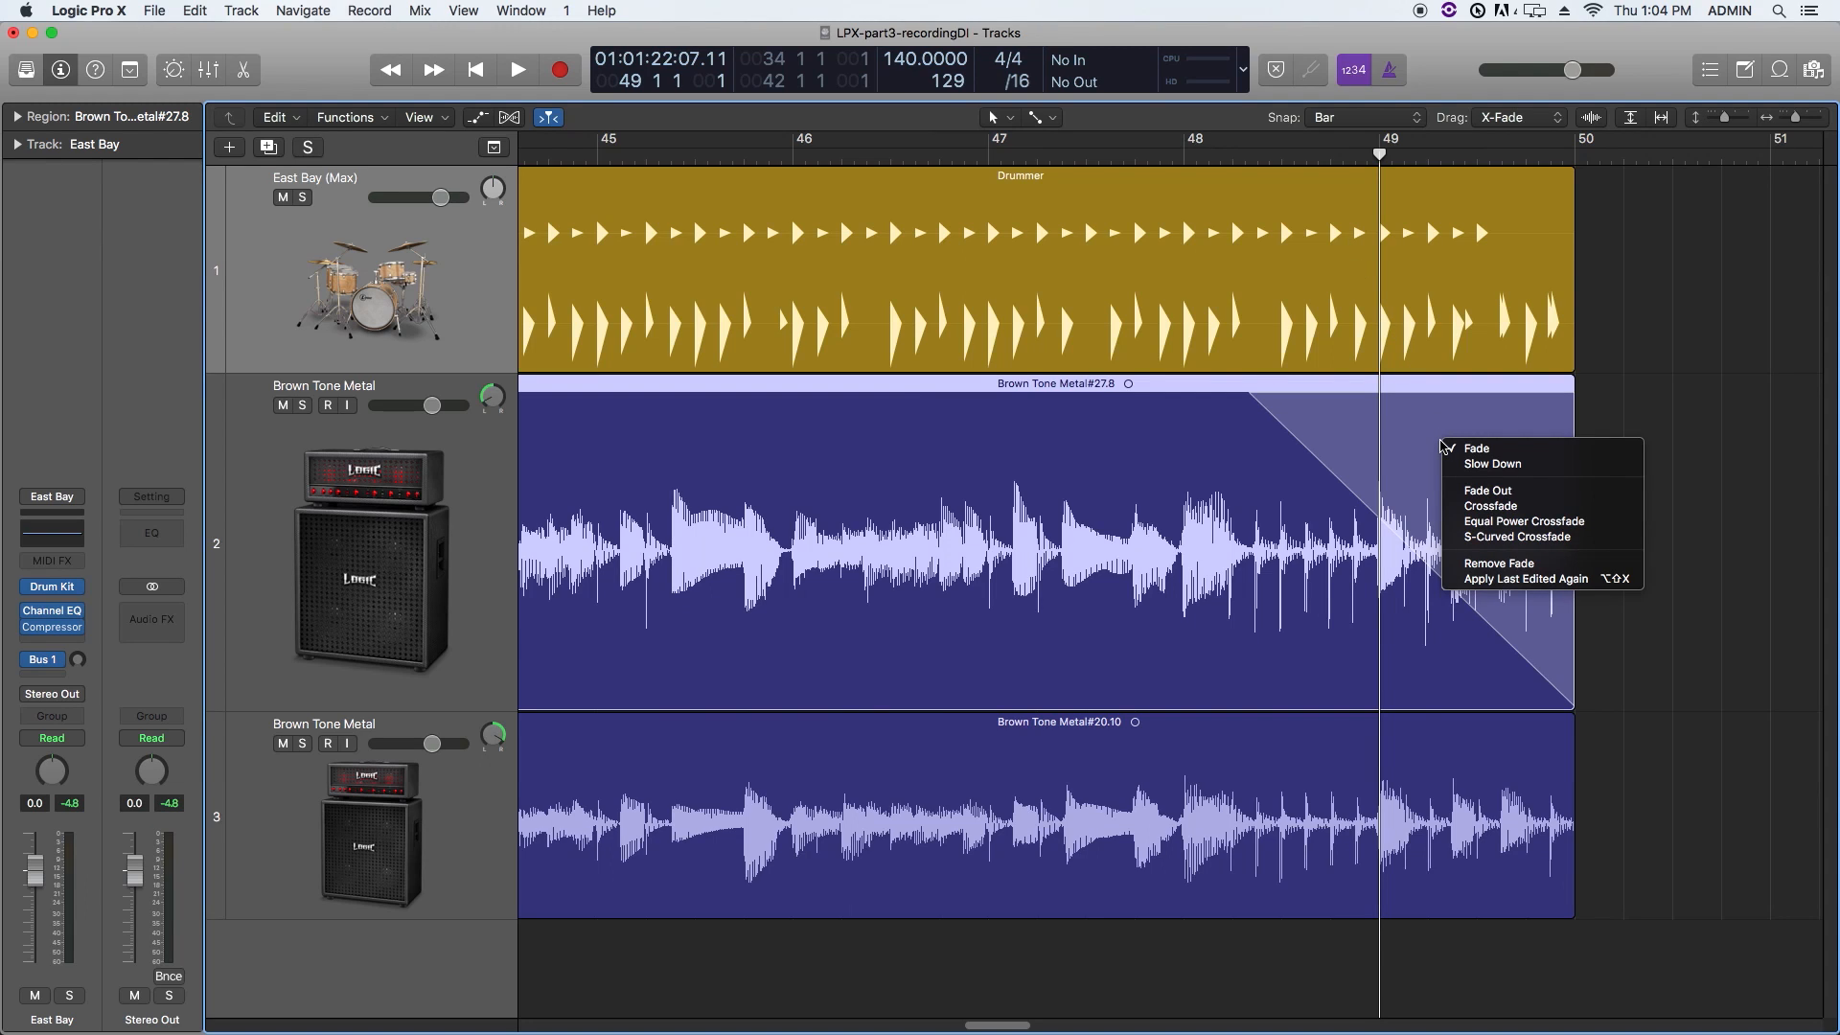
pyautogui.click(1498, 469)
pyautogui.click(1662, 470)
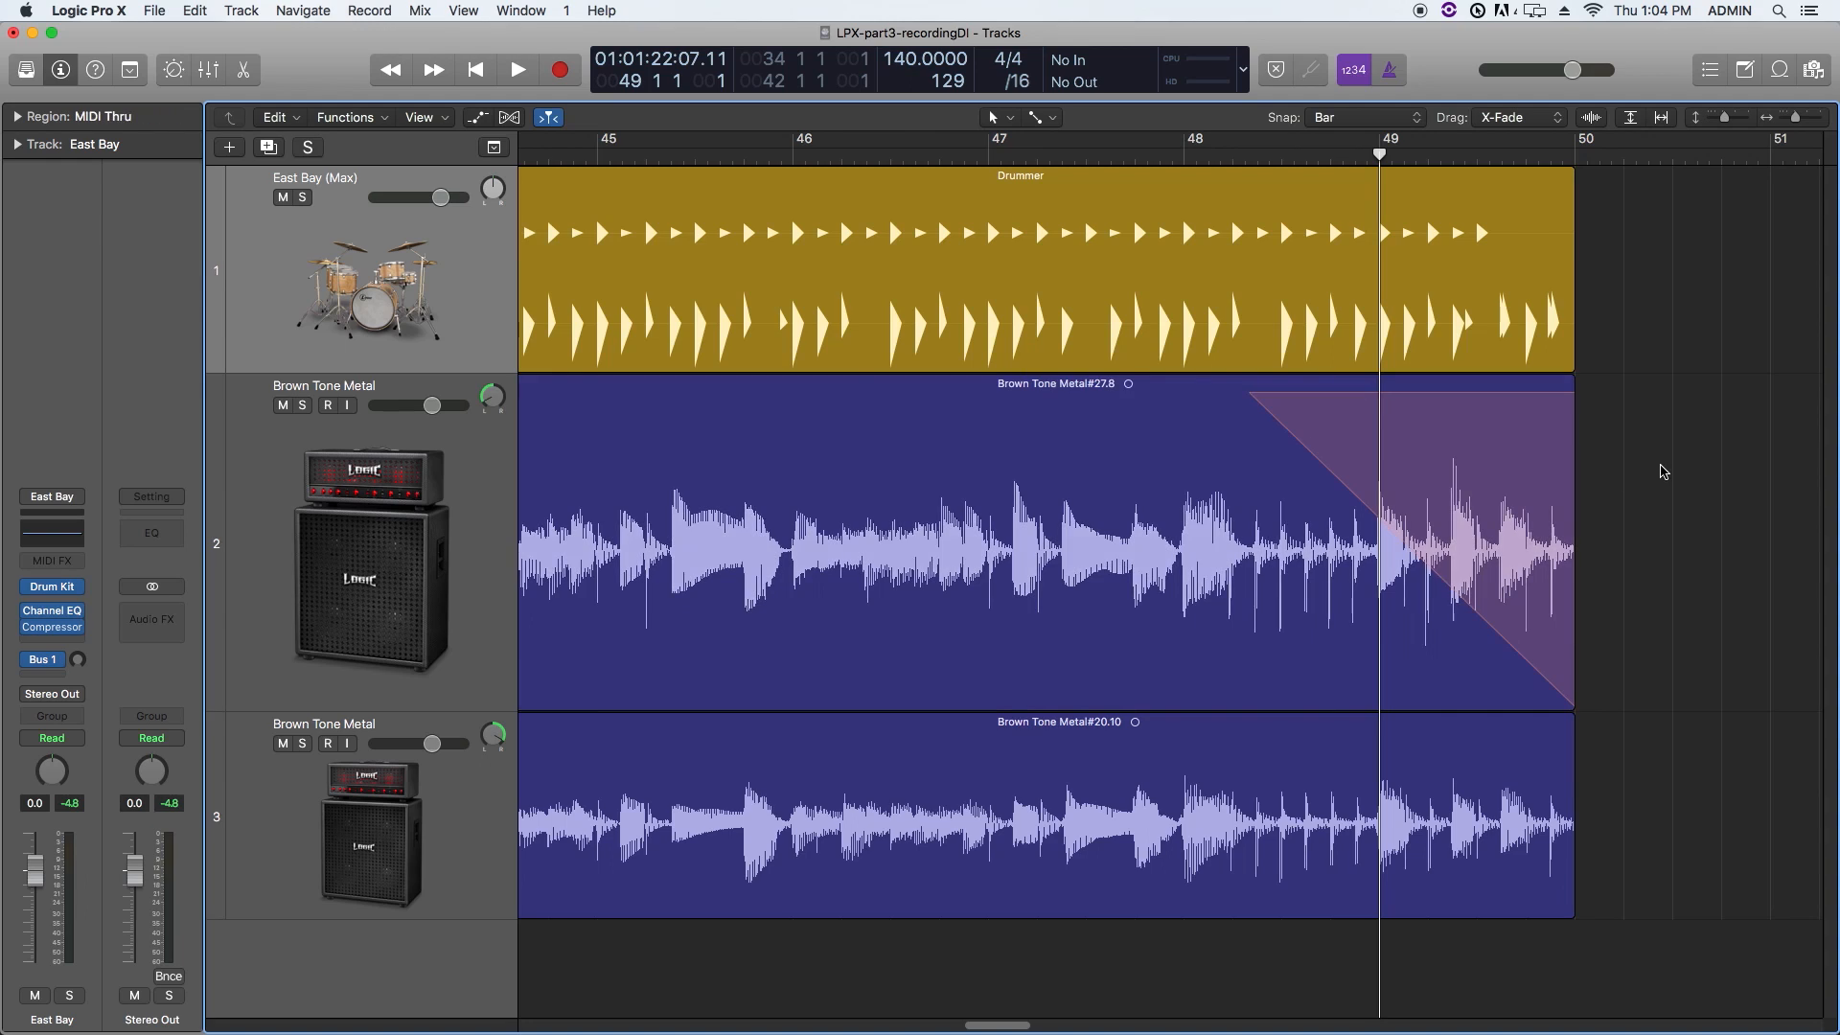
# Step: Solo track 2 and play it from bar 48 to the end of the region to hear the slow-down
pyautogui.click(306, 406)
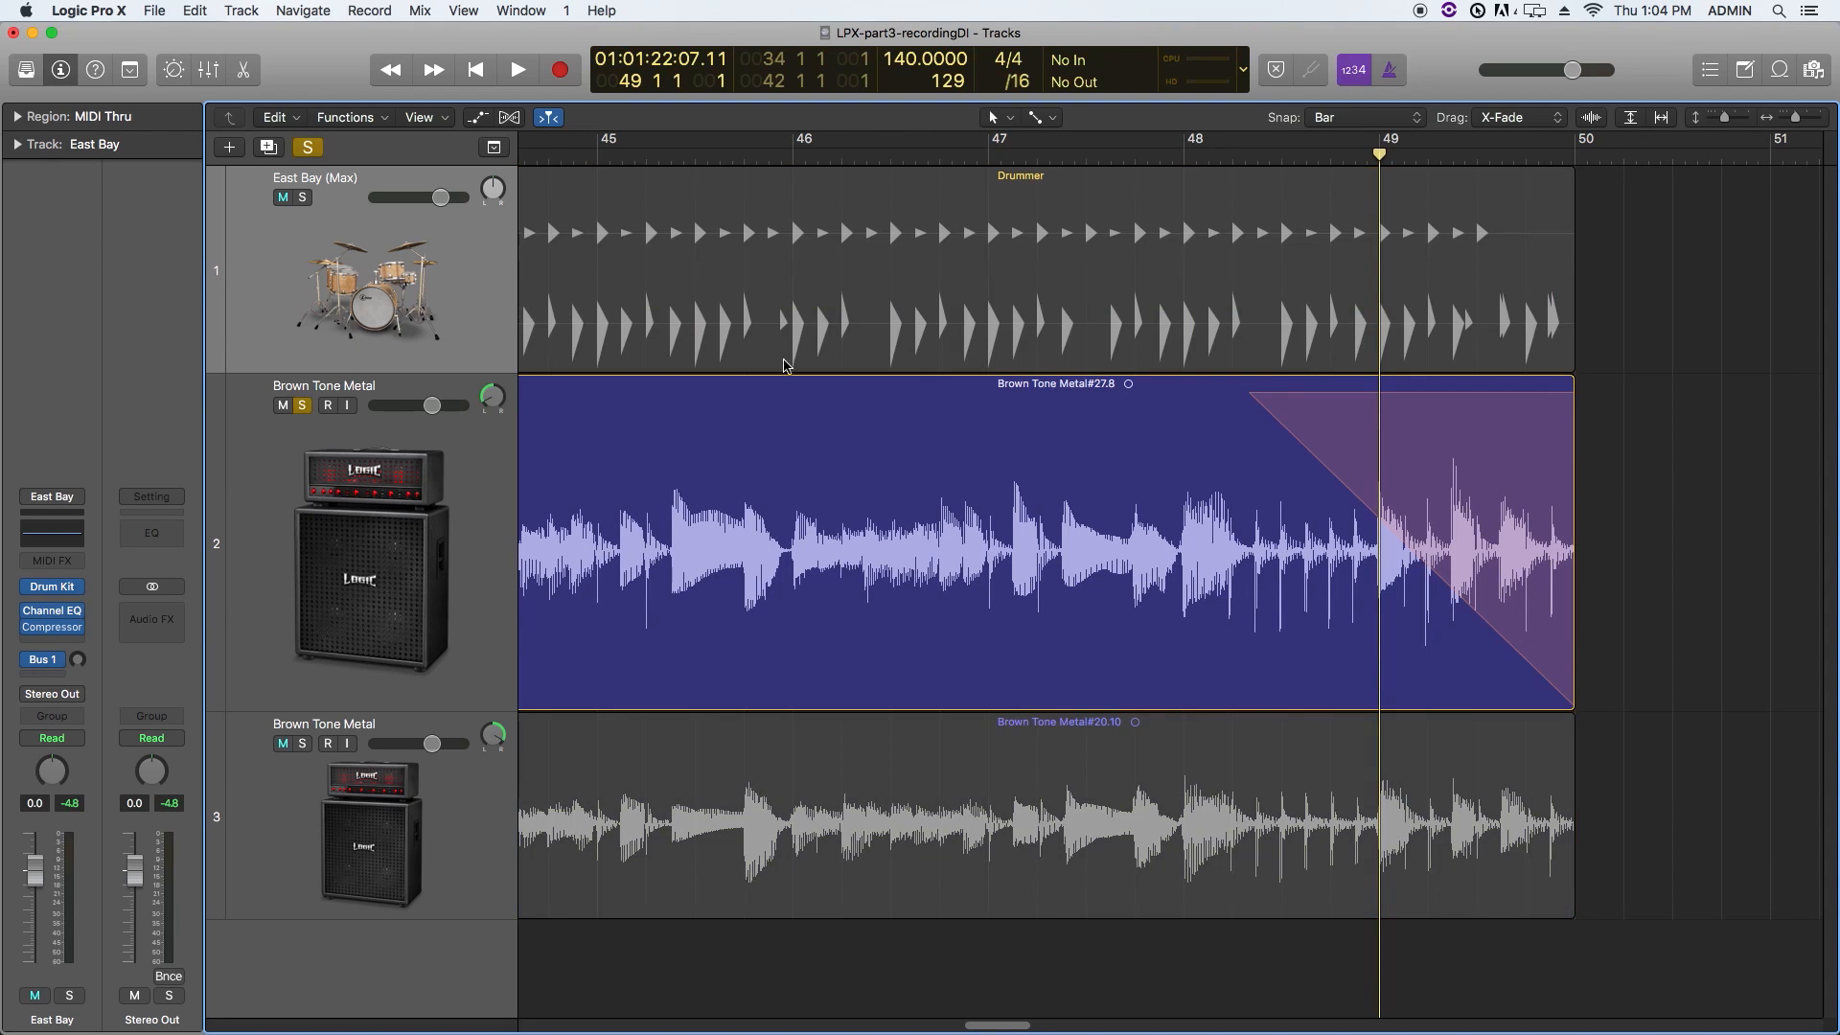
pyautogui.click(1186, 156)
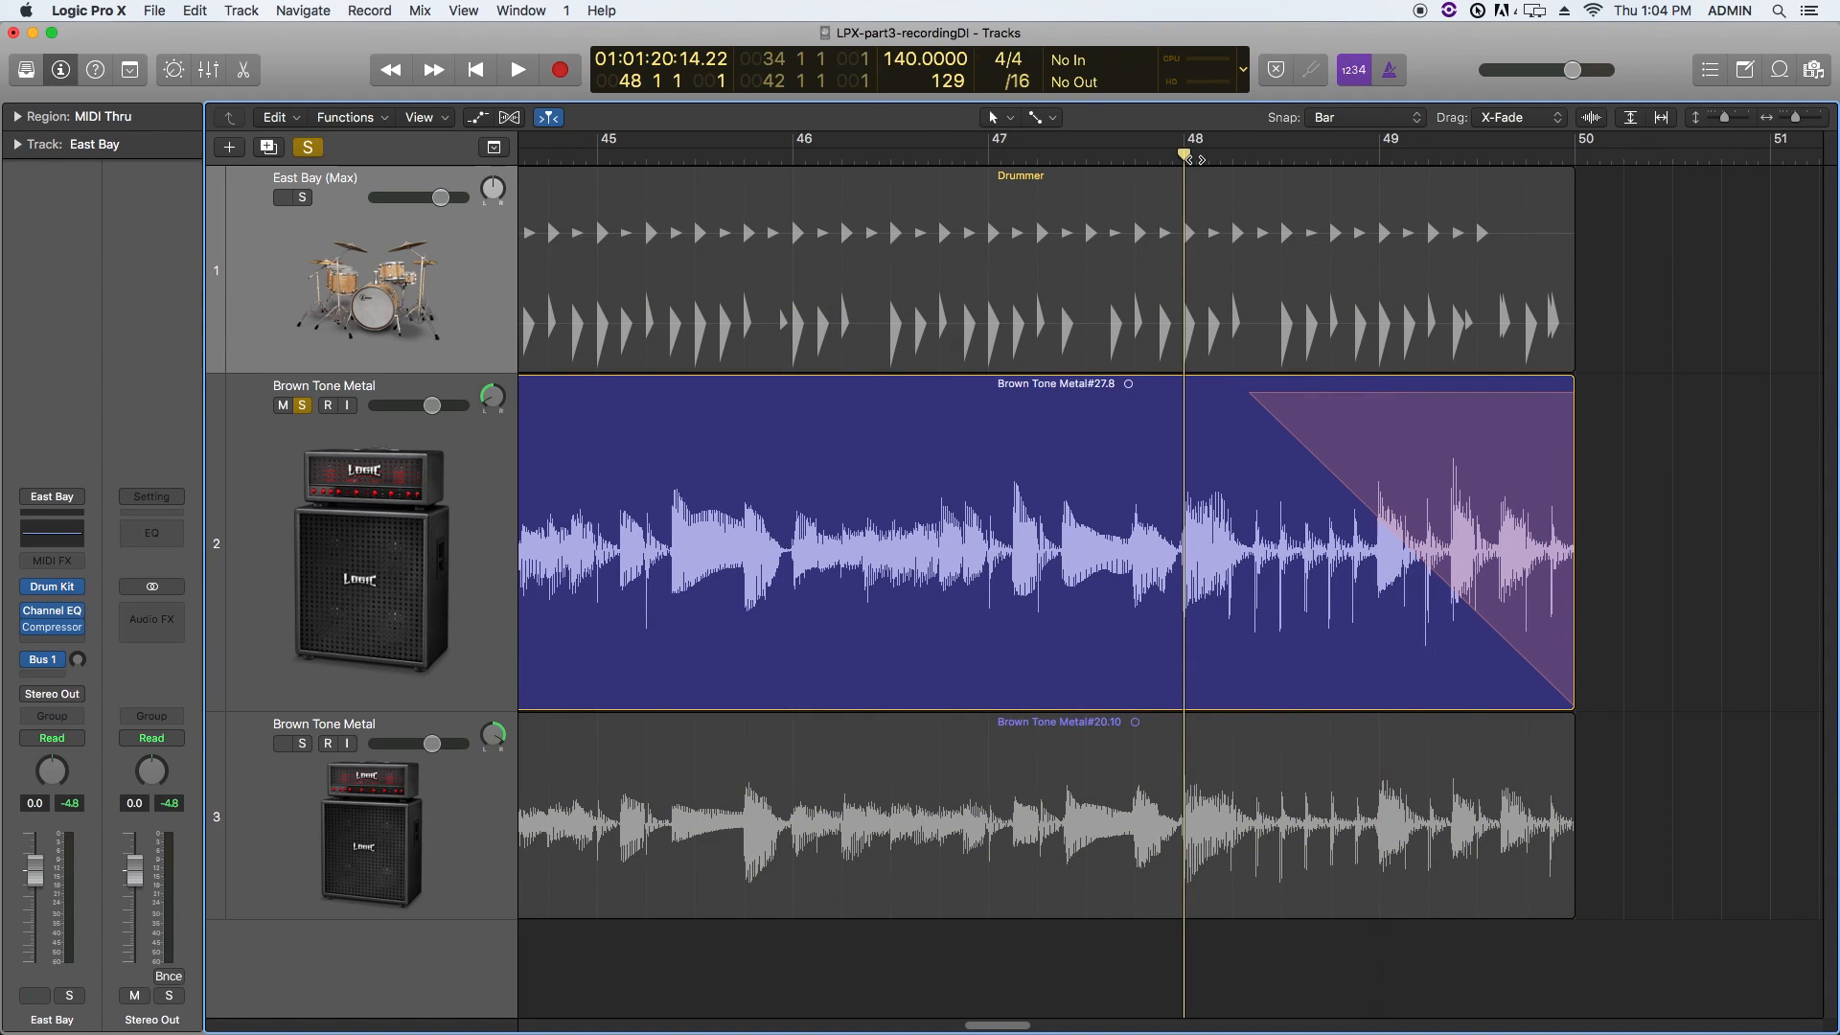
pyautogui.press('space')
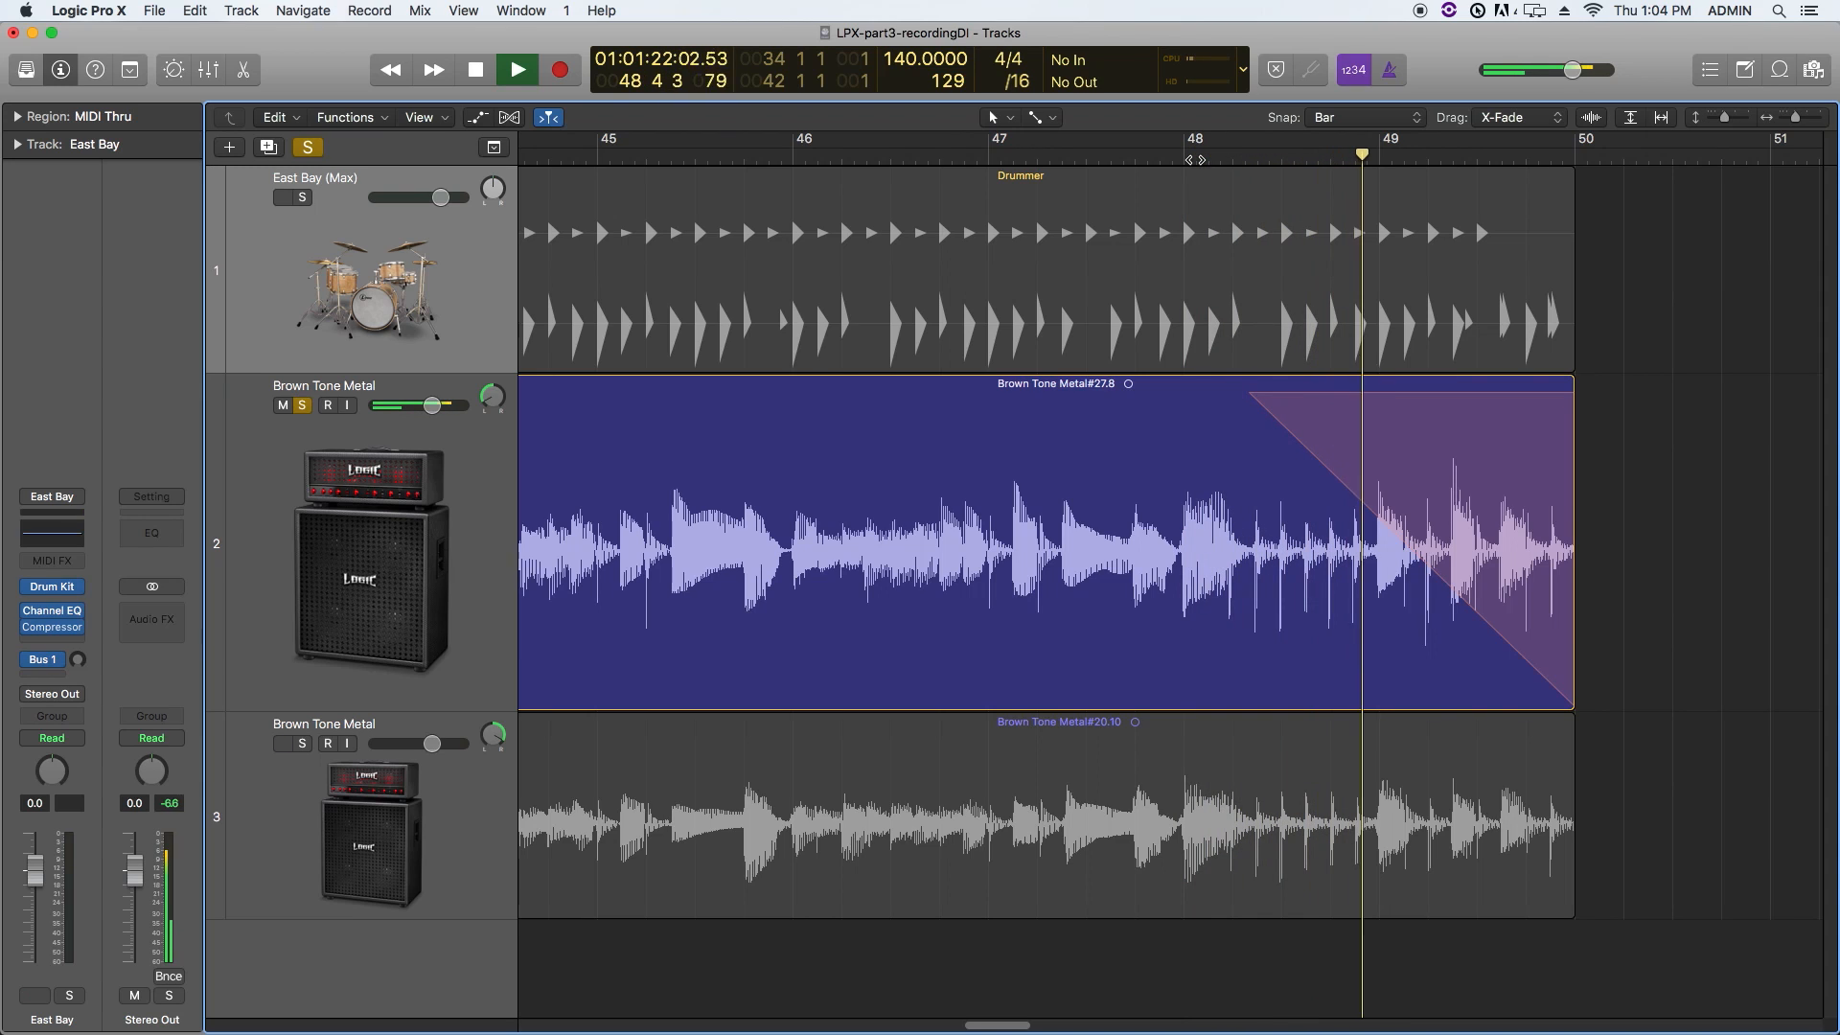
pyautogui.press('space')
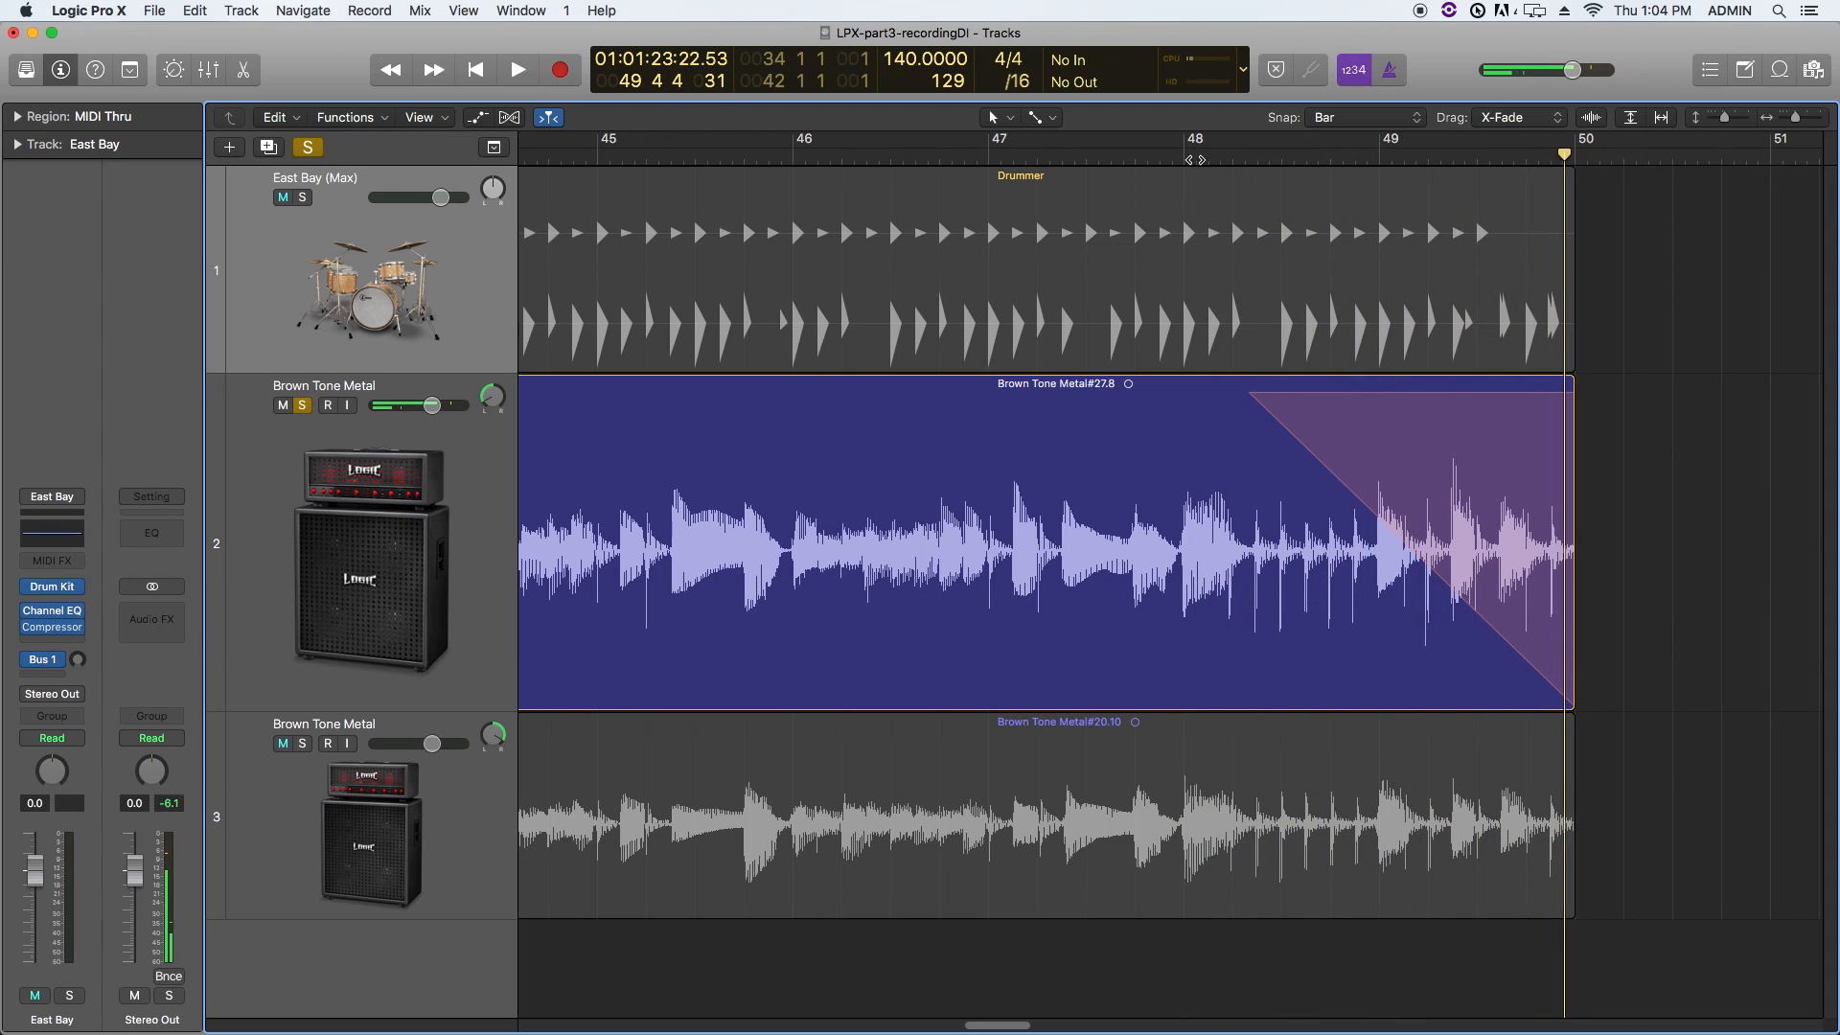
# Step: Add a fade-in about one bar long at the start of the track 2 region at bar 42 and set it to Speed Up
pyautogui.press('super+Left')
pyautogui.press('super+Left')
pyautogui.press('super+Left')
pyautogui.press('super+Left')
pyautogui.press('super+Left')
pyautogui.moveTo(1180, 455); pyautogui.dragTo(1088, 452)
pyautogui.rightClick(1149, 424)
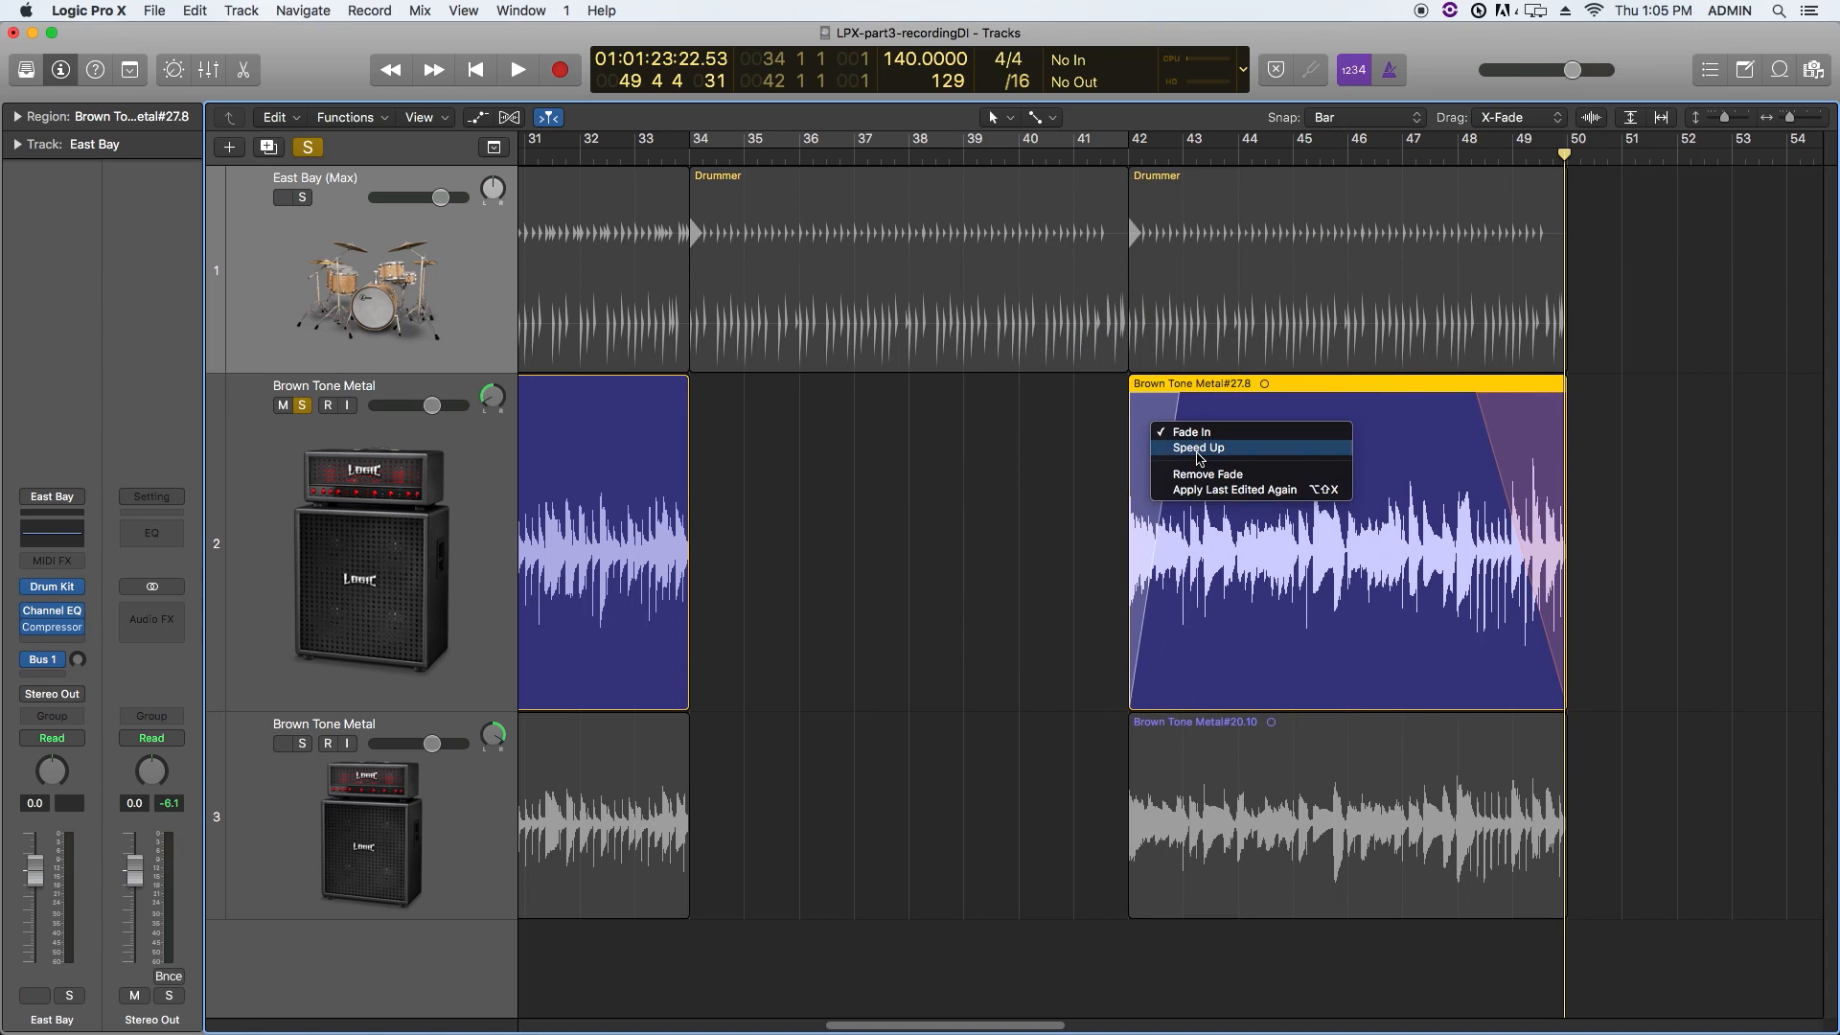
pyautogui.click(1198, 453)
# Step: Play track 2 from around bar 42 to hear the speed-up, and undo the last two fade changes
pyautogui.click(1118, 158)
pyautogui.press('space')
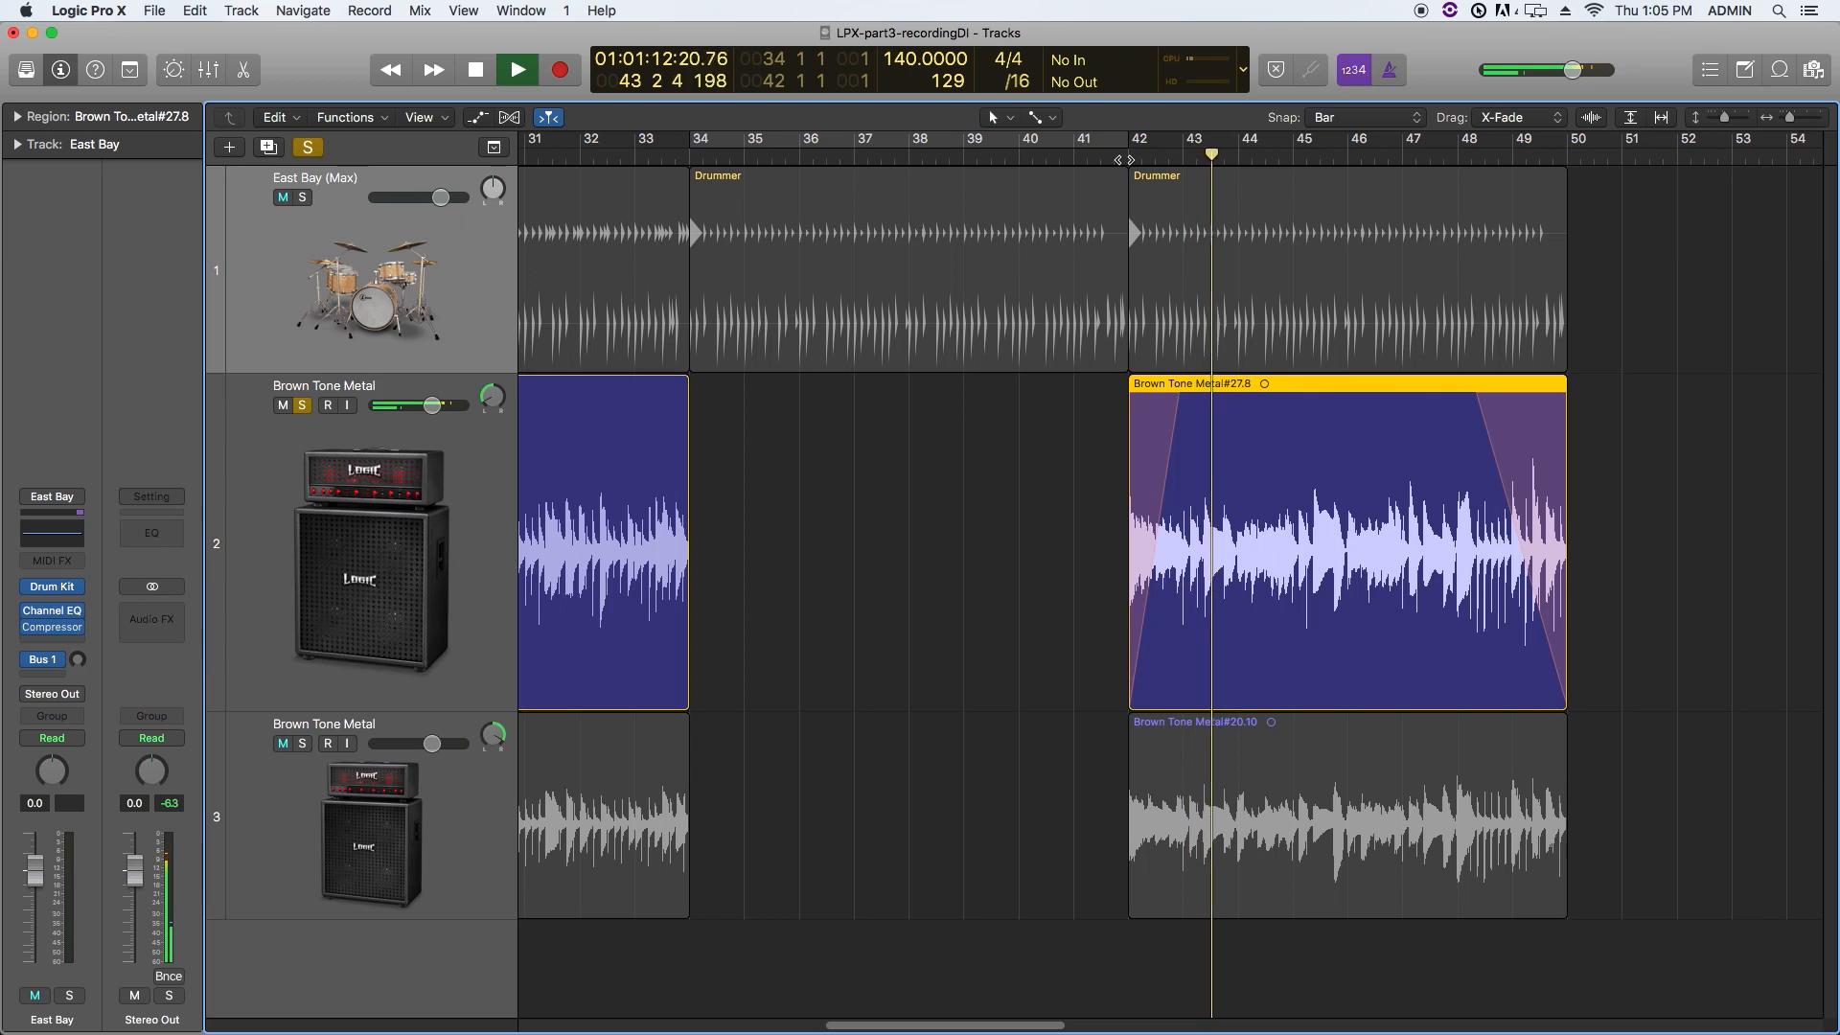
pyautogui.press('space')
pyautogui.press('super+z')
pyautogui.press('super+z')
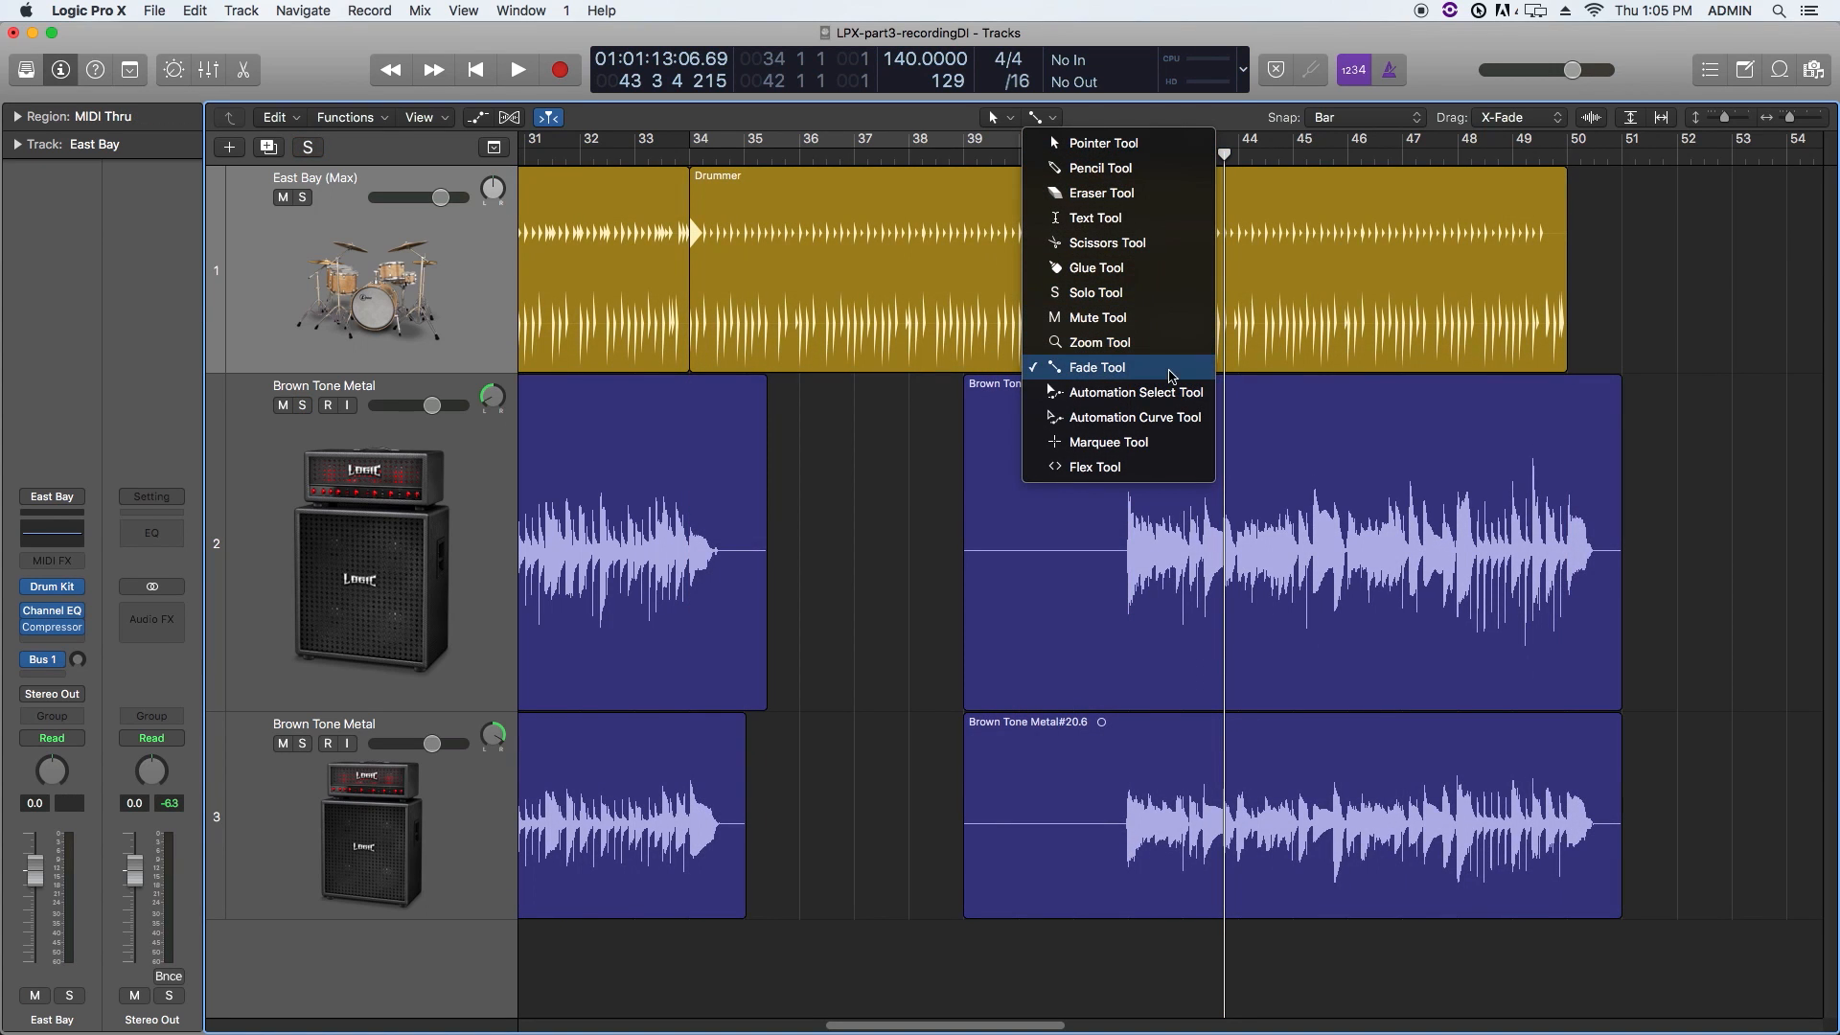
# Step: Set the Command-click tool to Marquee Tool, delete bars 38 to 42 on both guitar tracks, and undo the deletion
pyautogui.click(1113, 447)
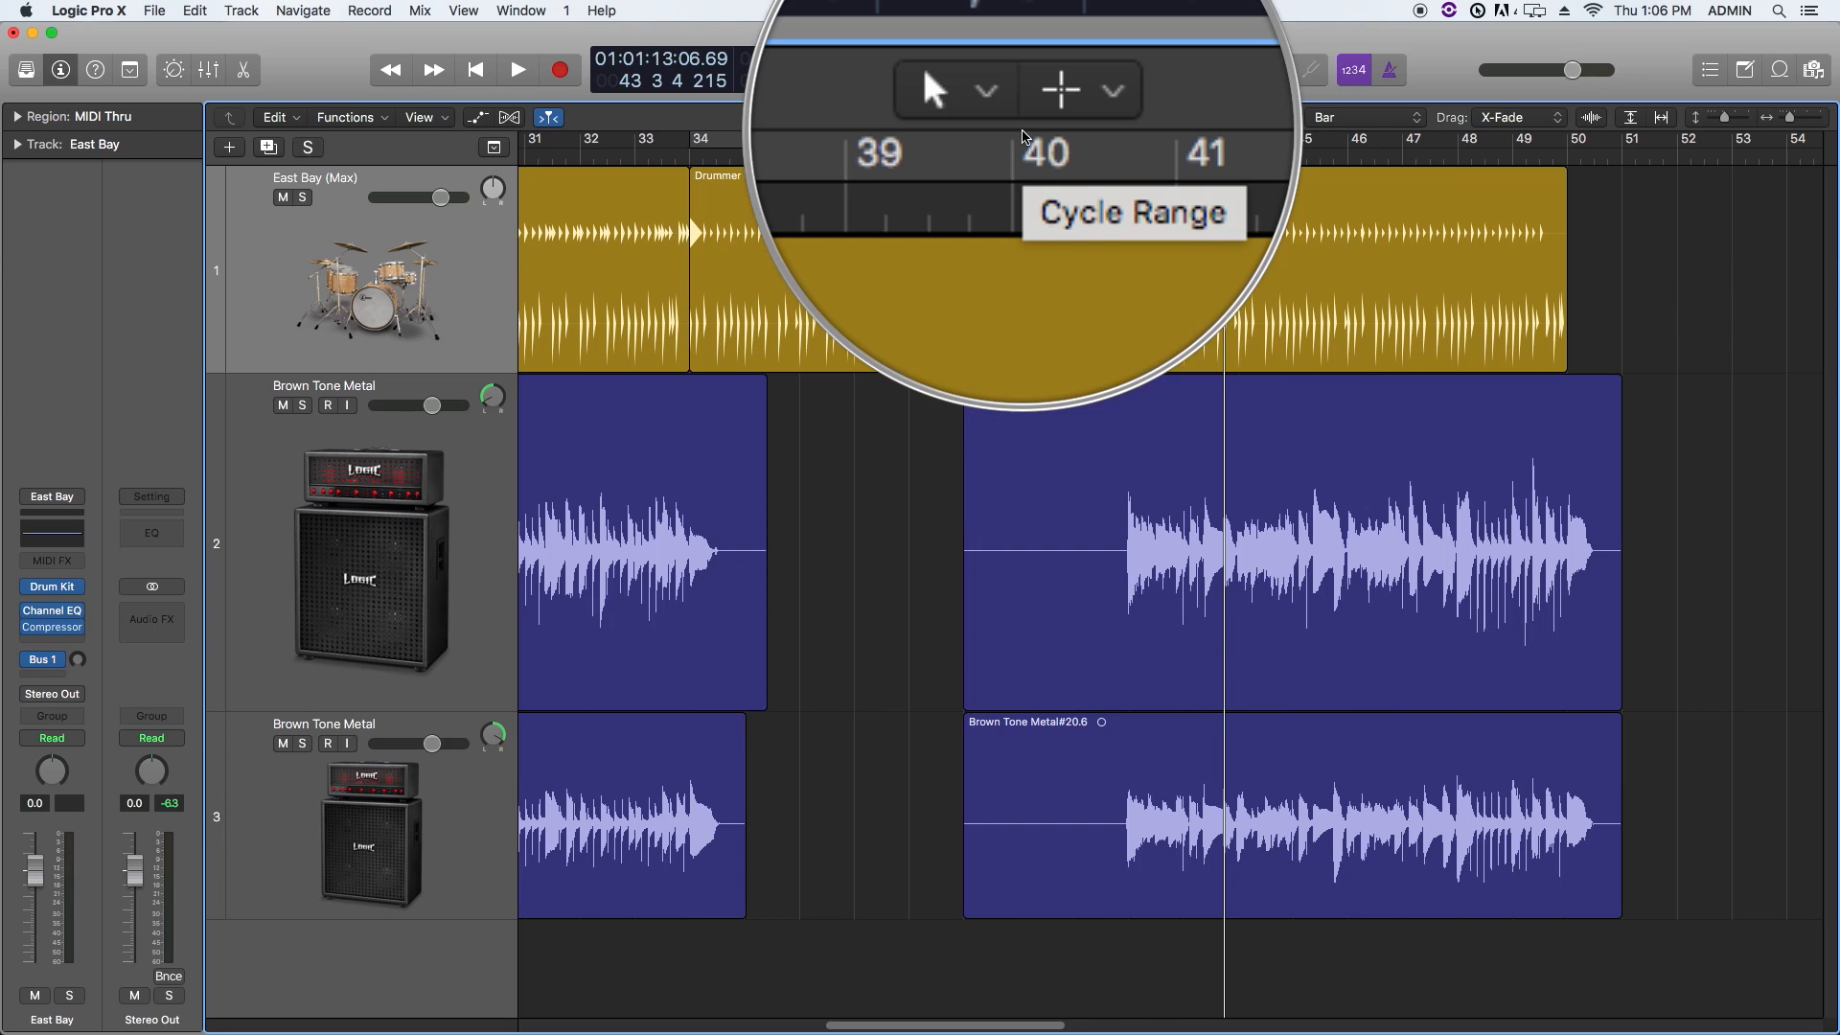
pyautogui.moveTo(912, 450); pyautogui.dragTo(1111, 805)
pyautogui.press('Delete')
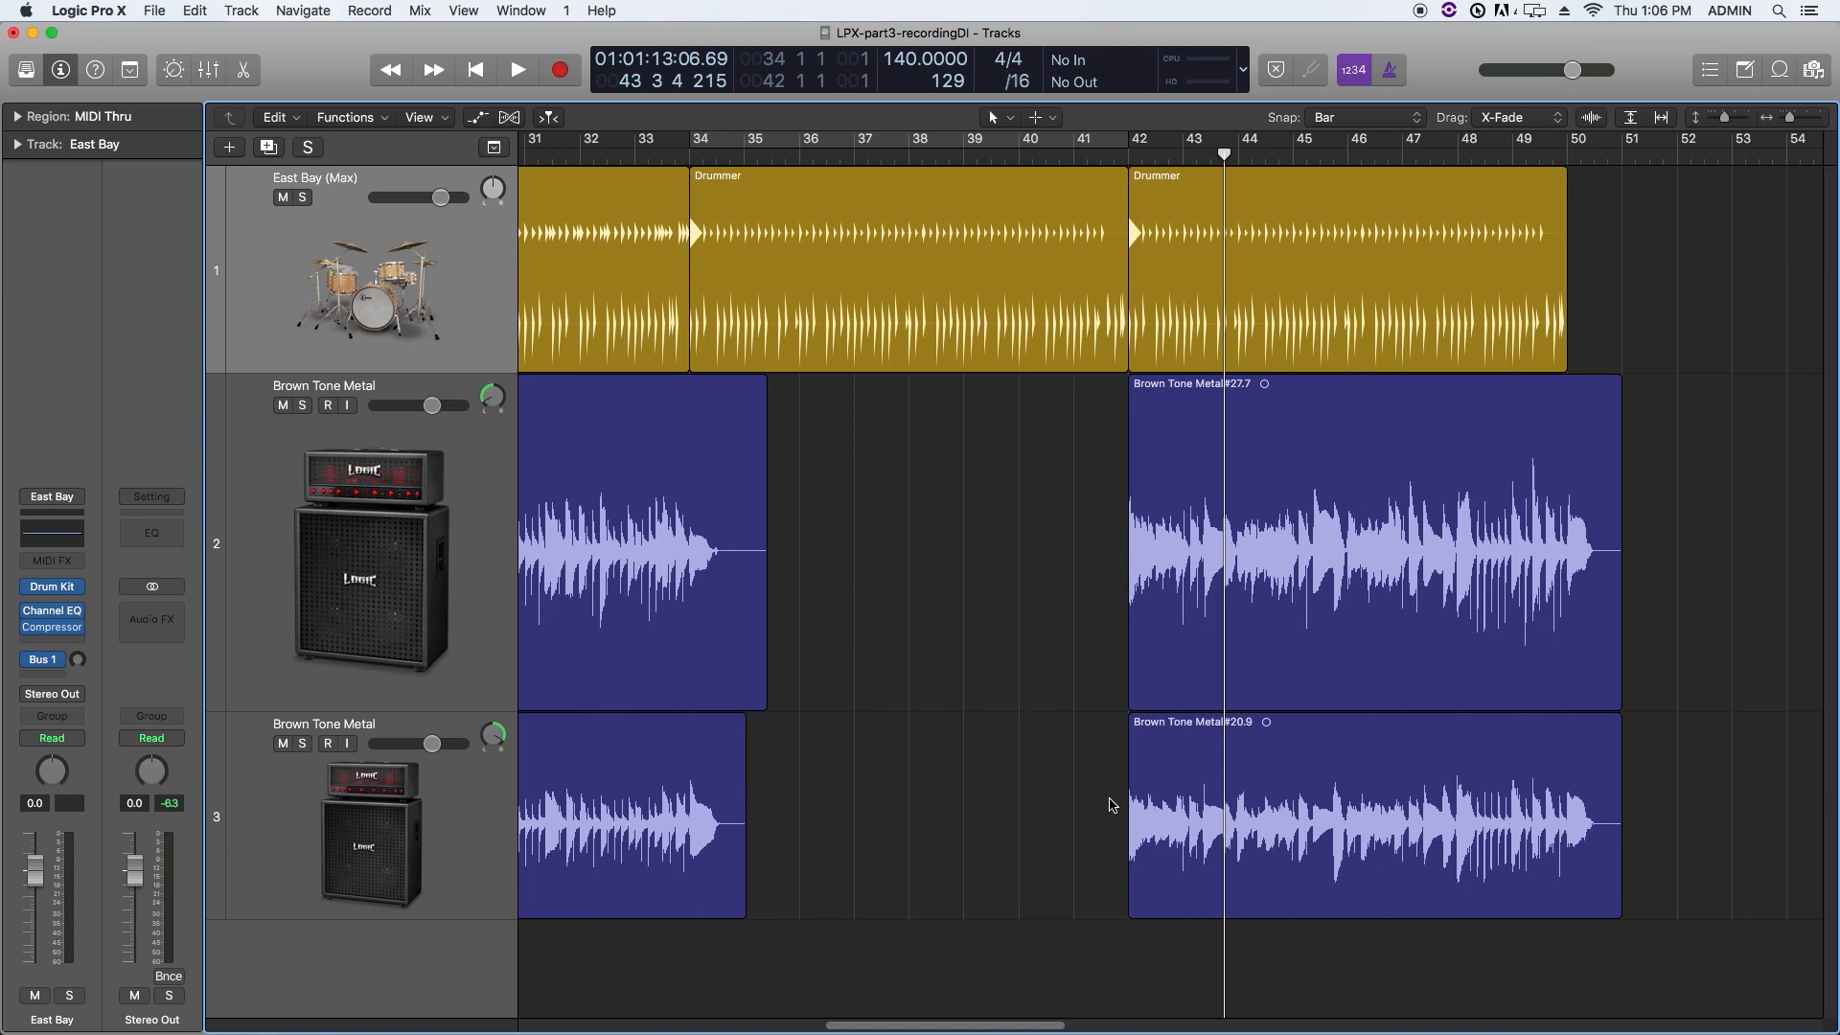
pyautogui.press('super+z')
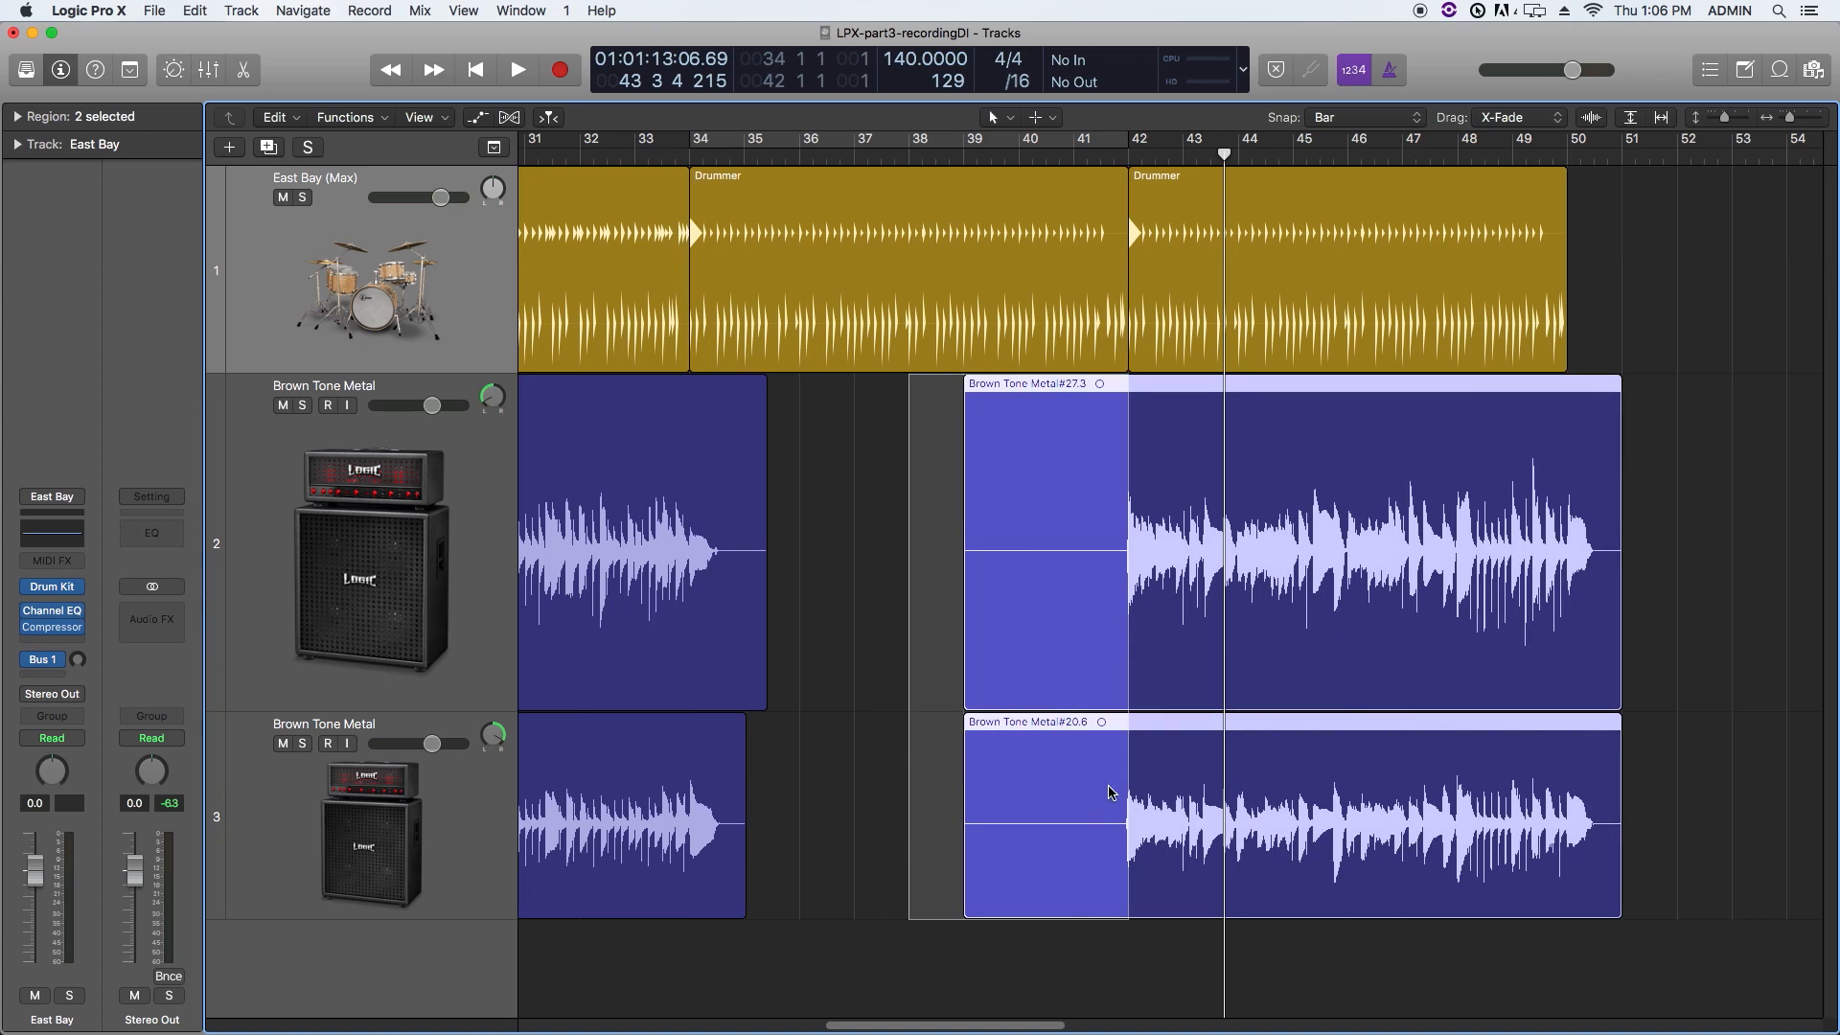
# Step: Marquee-select bars 37 to 42 across both guitar tracks, delete that section, undo the deletion, and clear the selection
pyautogui.click(876, 578)
pyautogui.moveTo(877, 578); pyautogui.dragTo(1154, 799)
pyautogui.press('Delete')
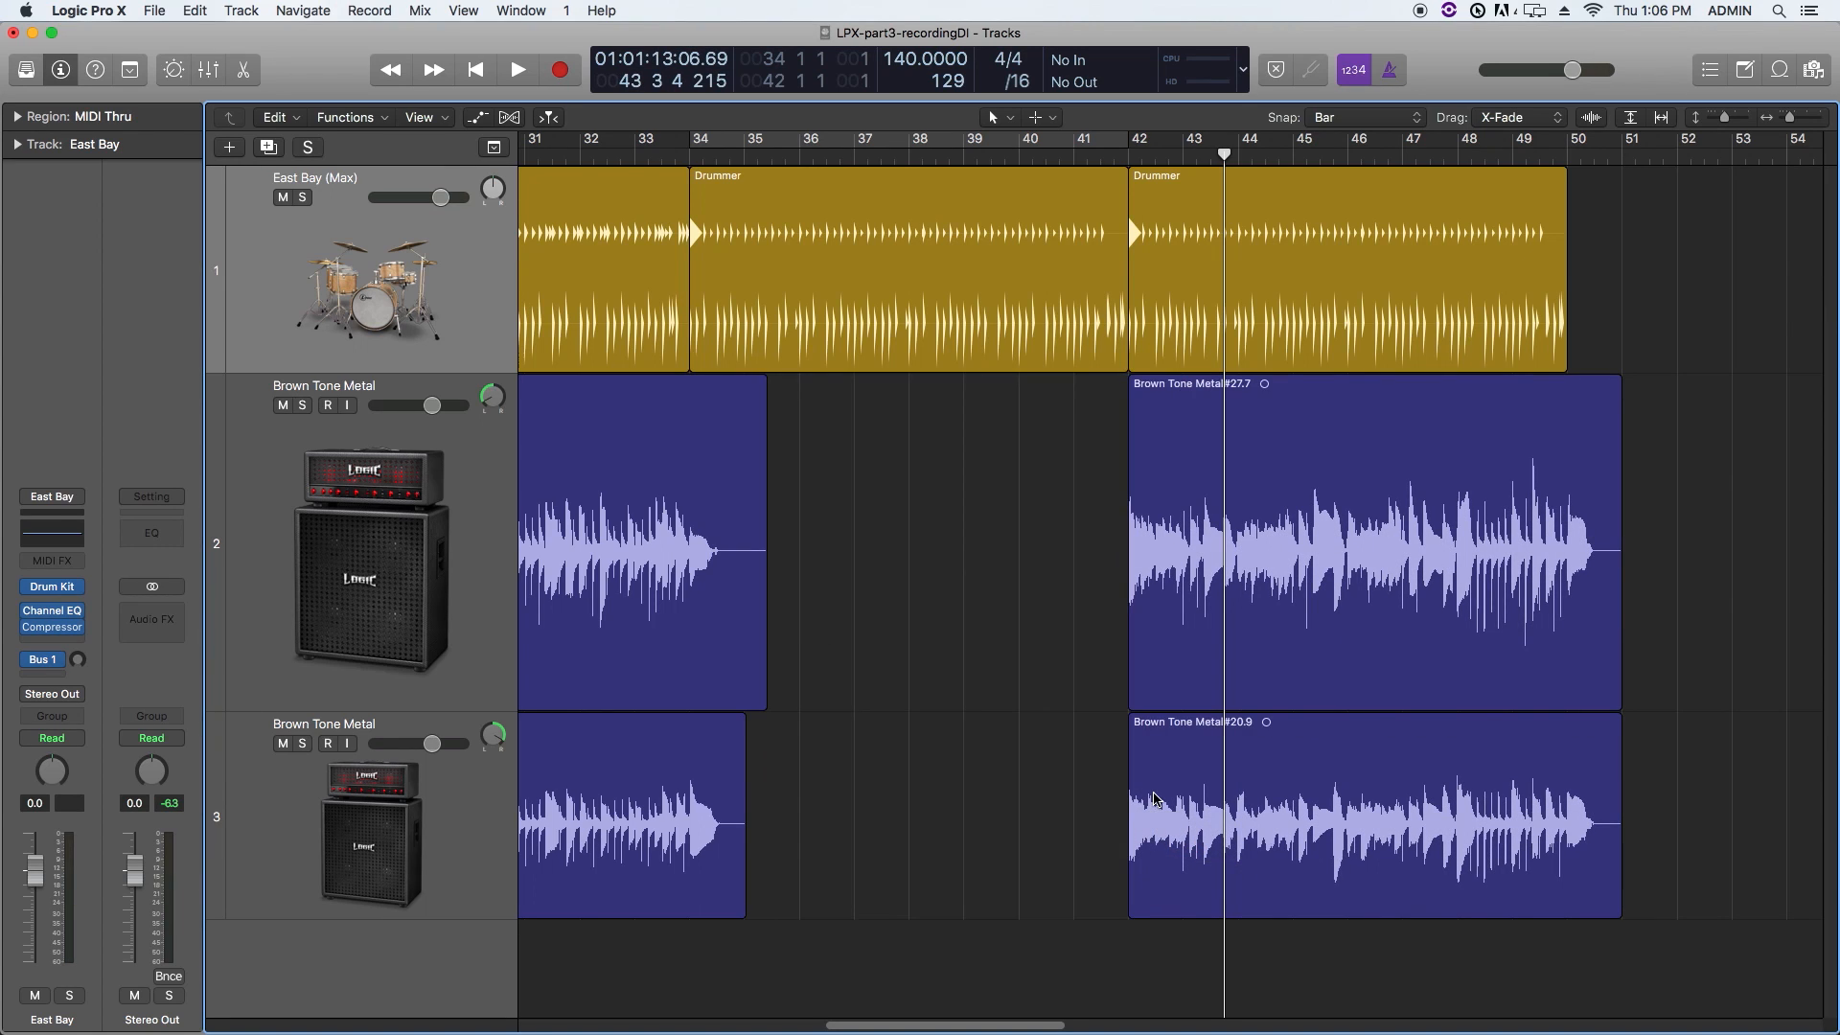
pyautogui.press('super+z')
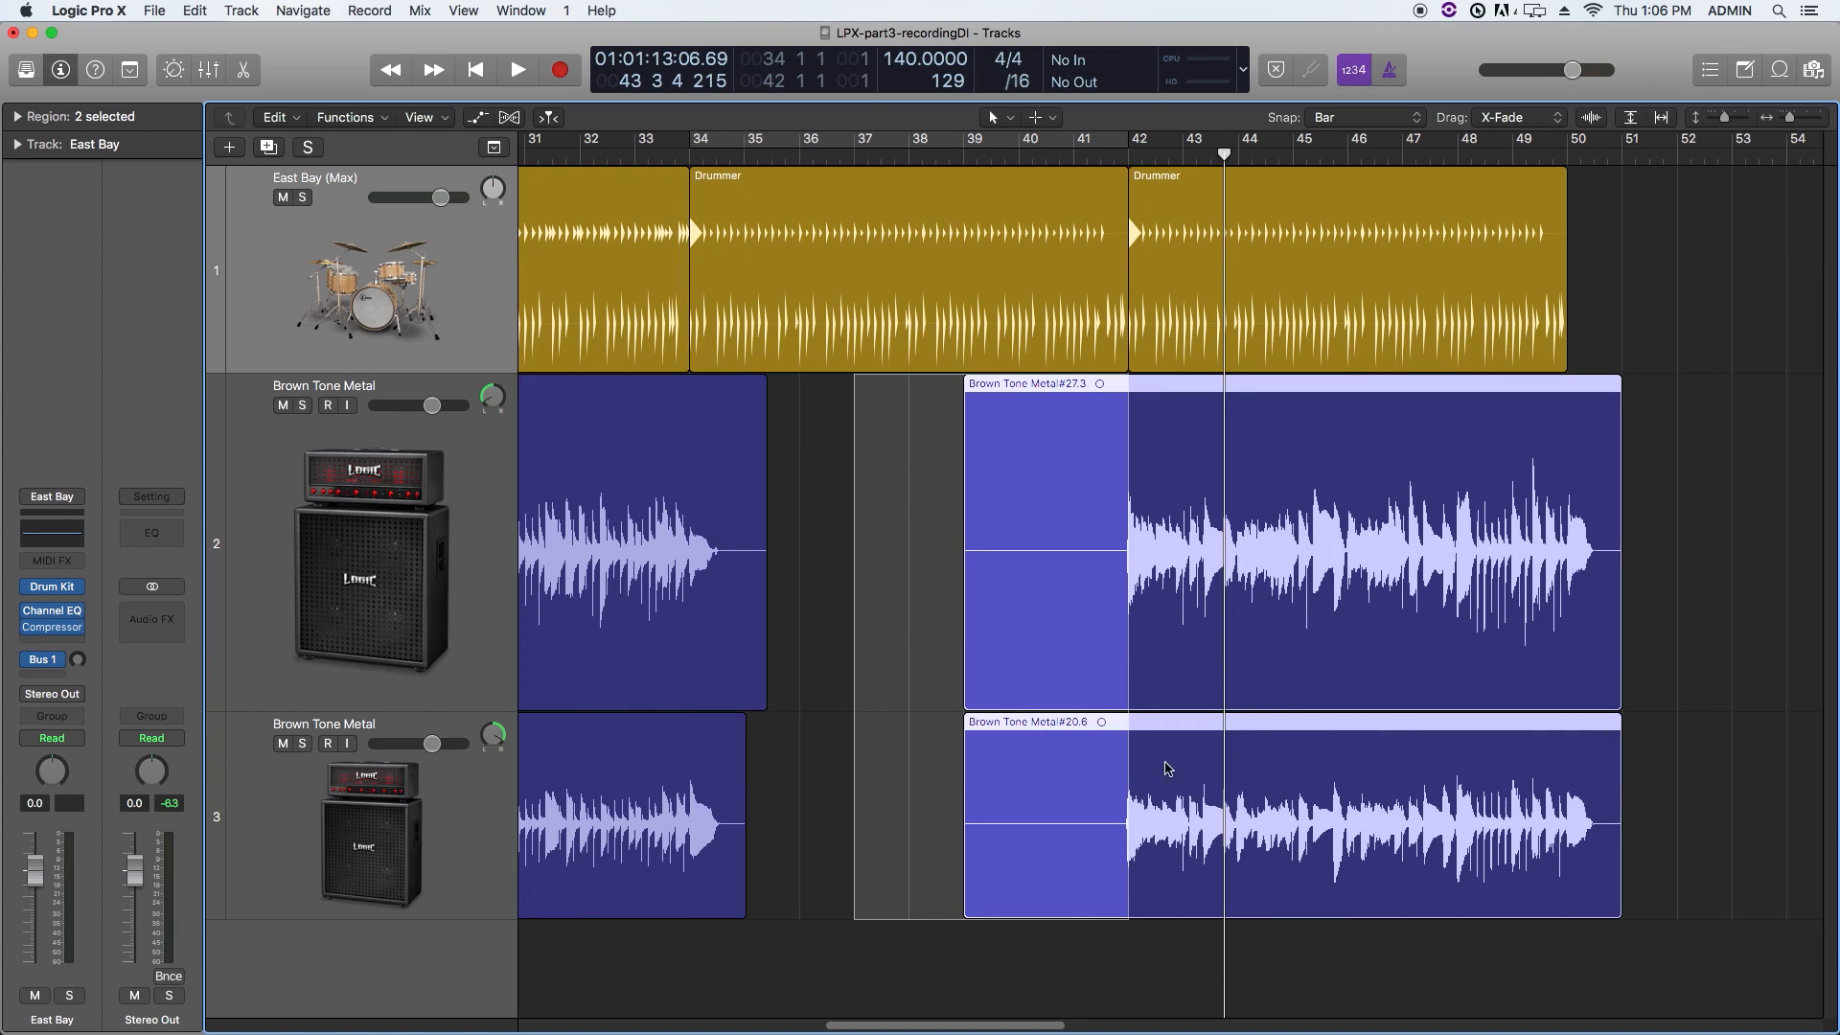
pyautogui.click(1679, 492)
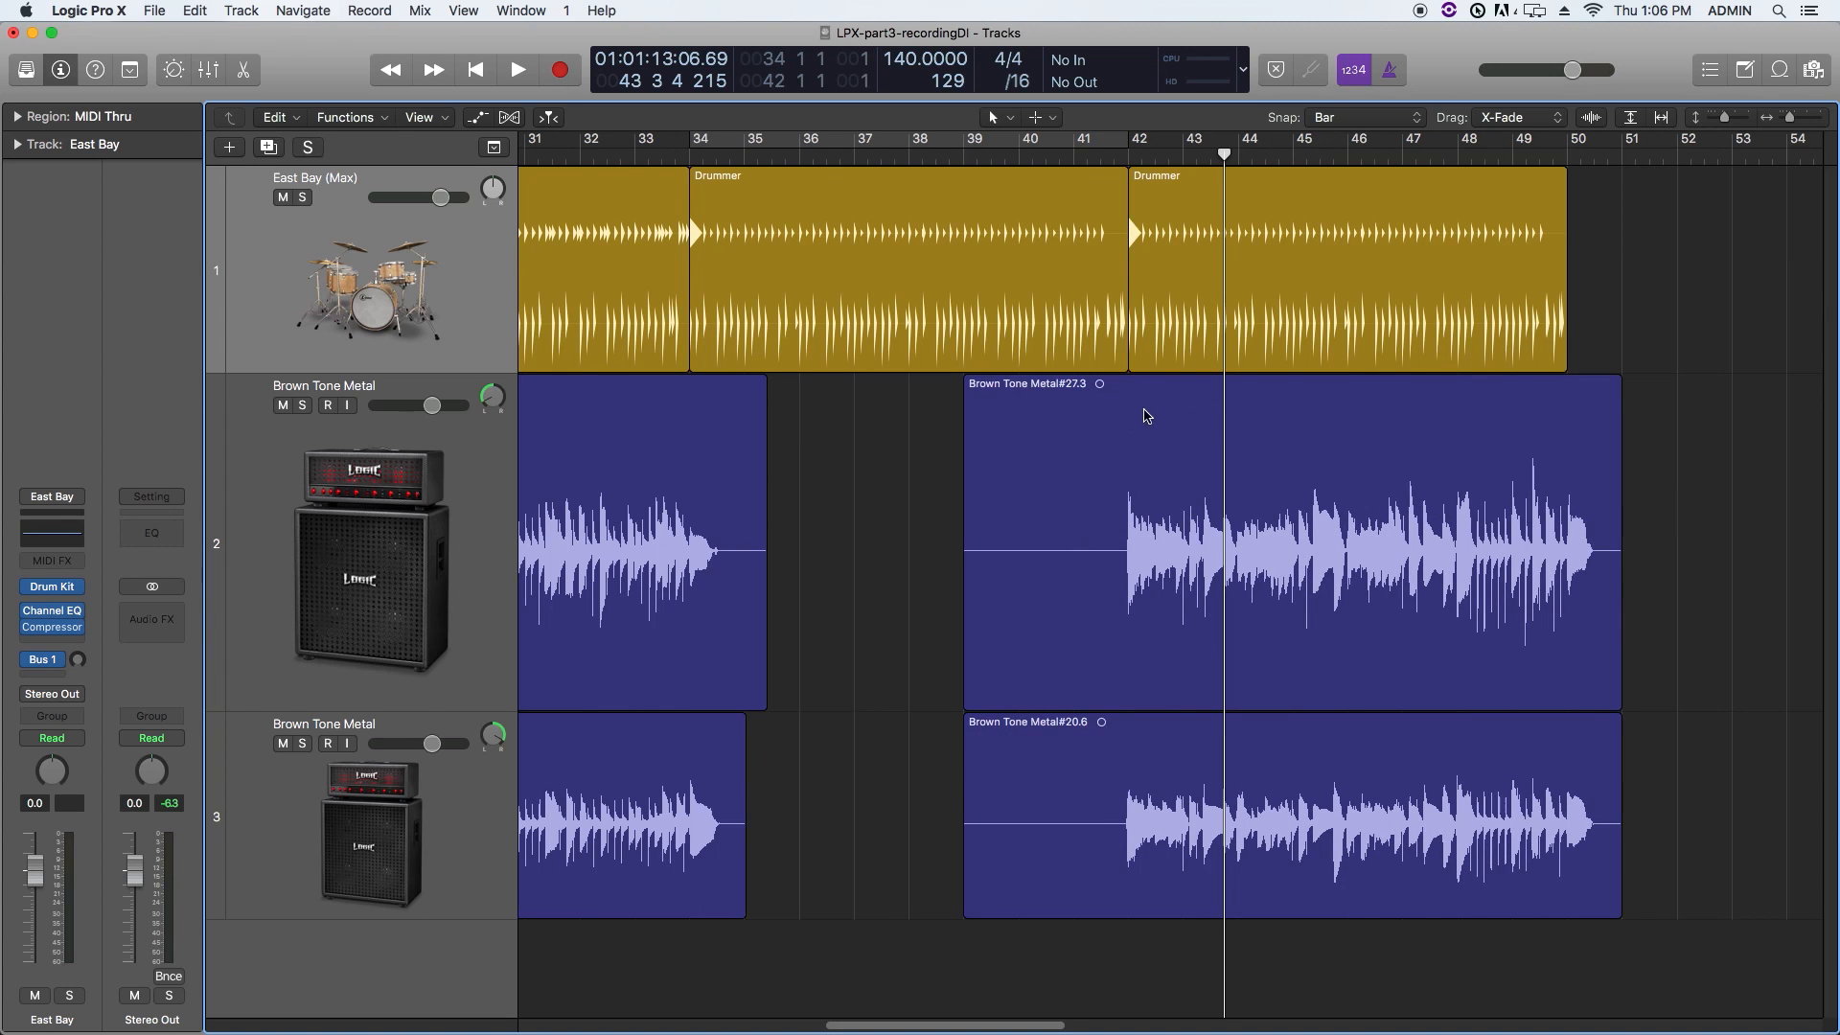
# Step: Cut out bars 44 to 46 of the track 2 region with the Marquee Tool, move the piece to bar 37, and undo both changes
pyautogui.click(1215, 434)
pyautogui.moveTo(1214, 434); pyautogui.dragTo(1351, 466)
pyautogui.click(1286, 467)
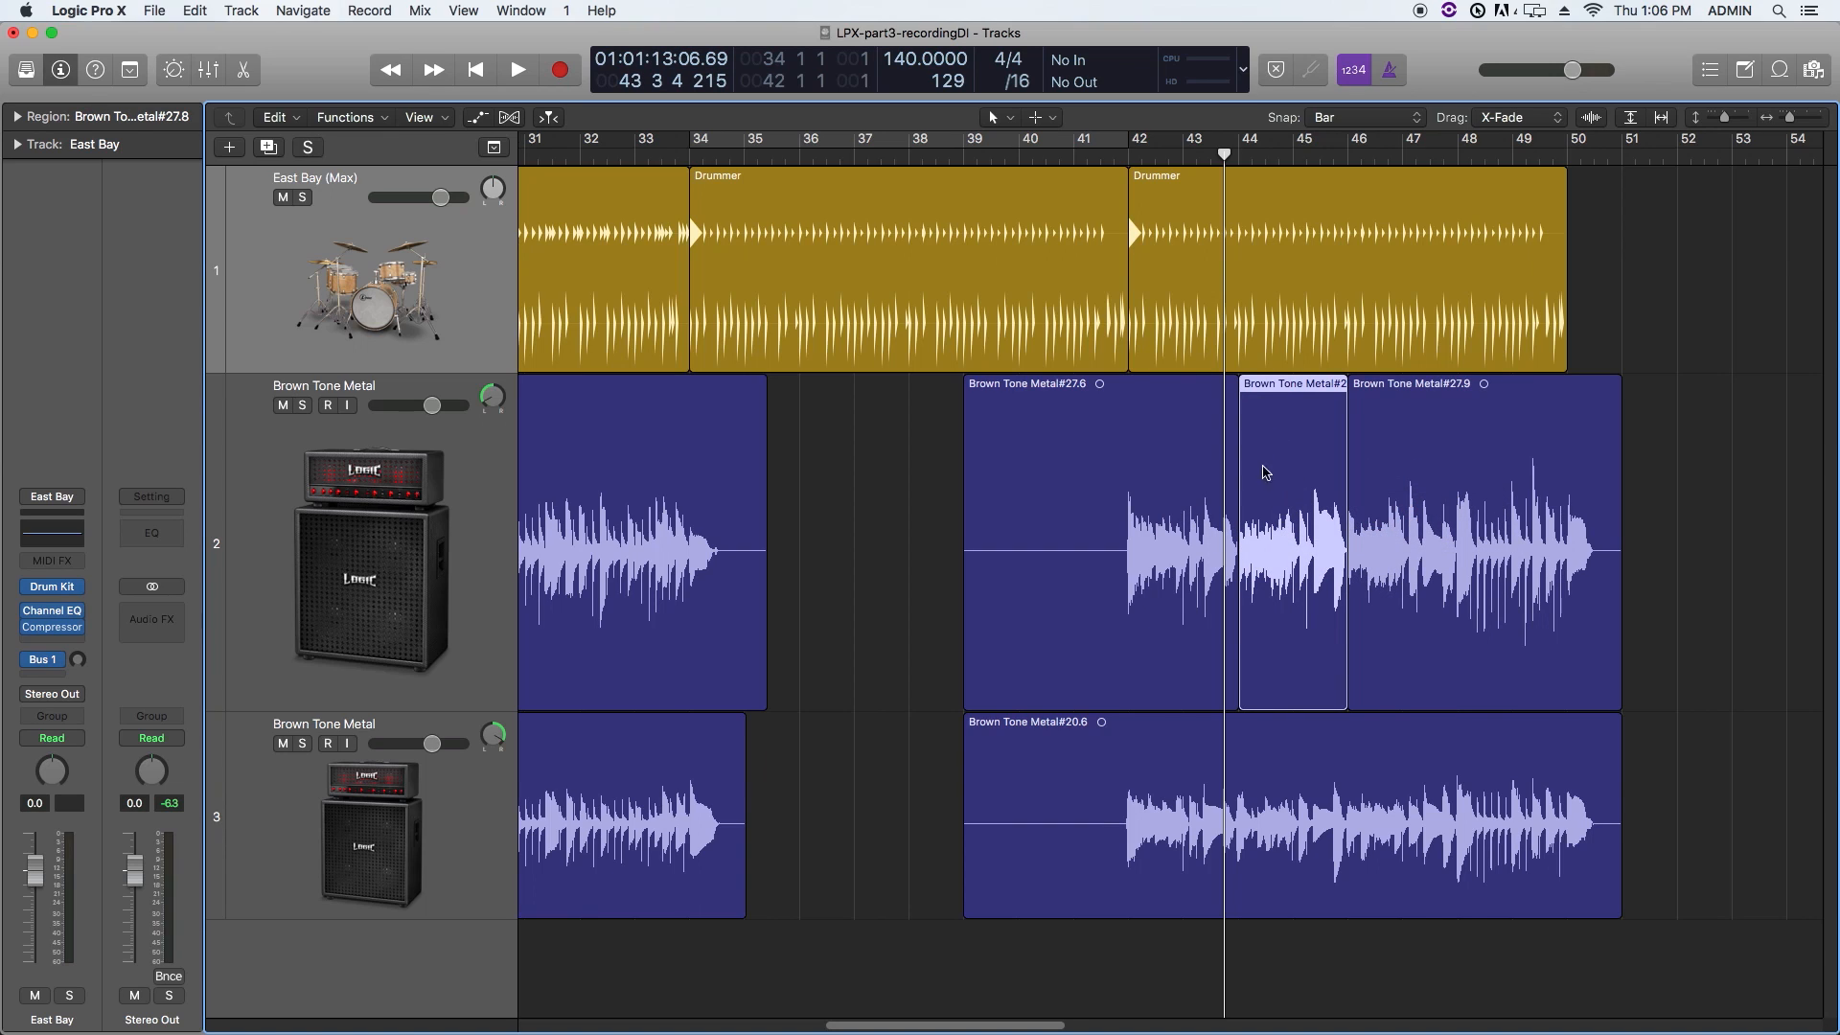
pyautogui.moveTo(1284, 484); pyautogui.dragTo(900, 493)
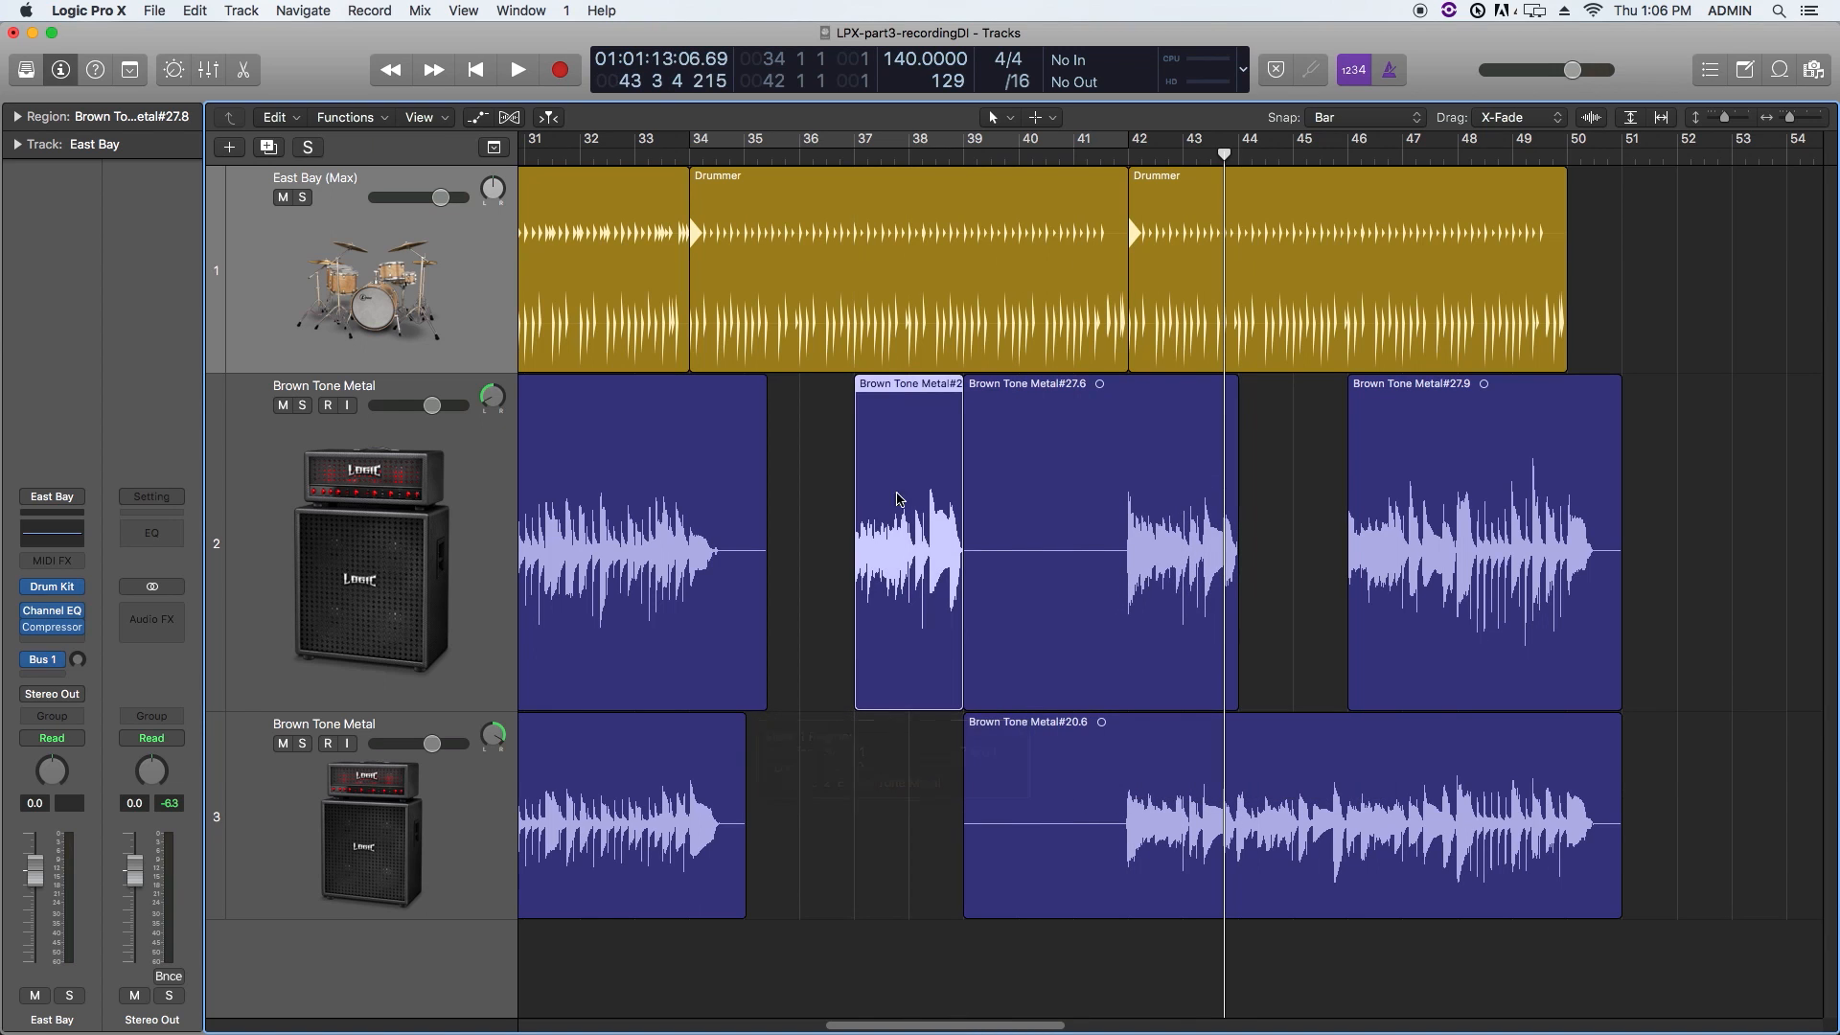
pyautogui.press('super+z')
pyautogui.press('super+z')
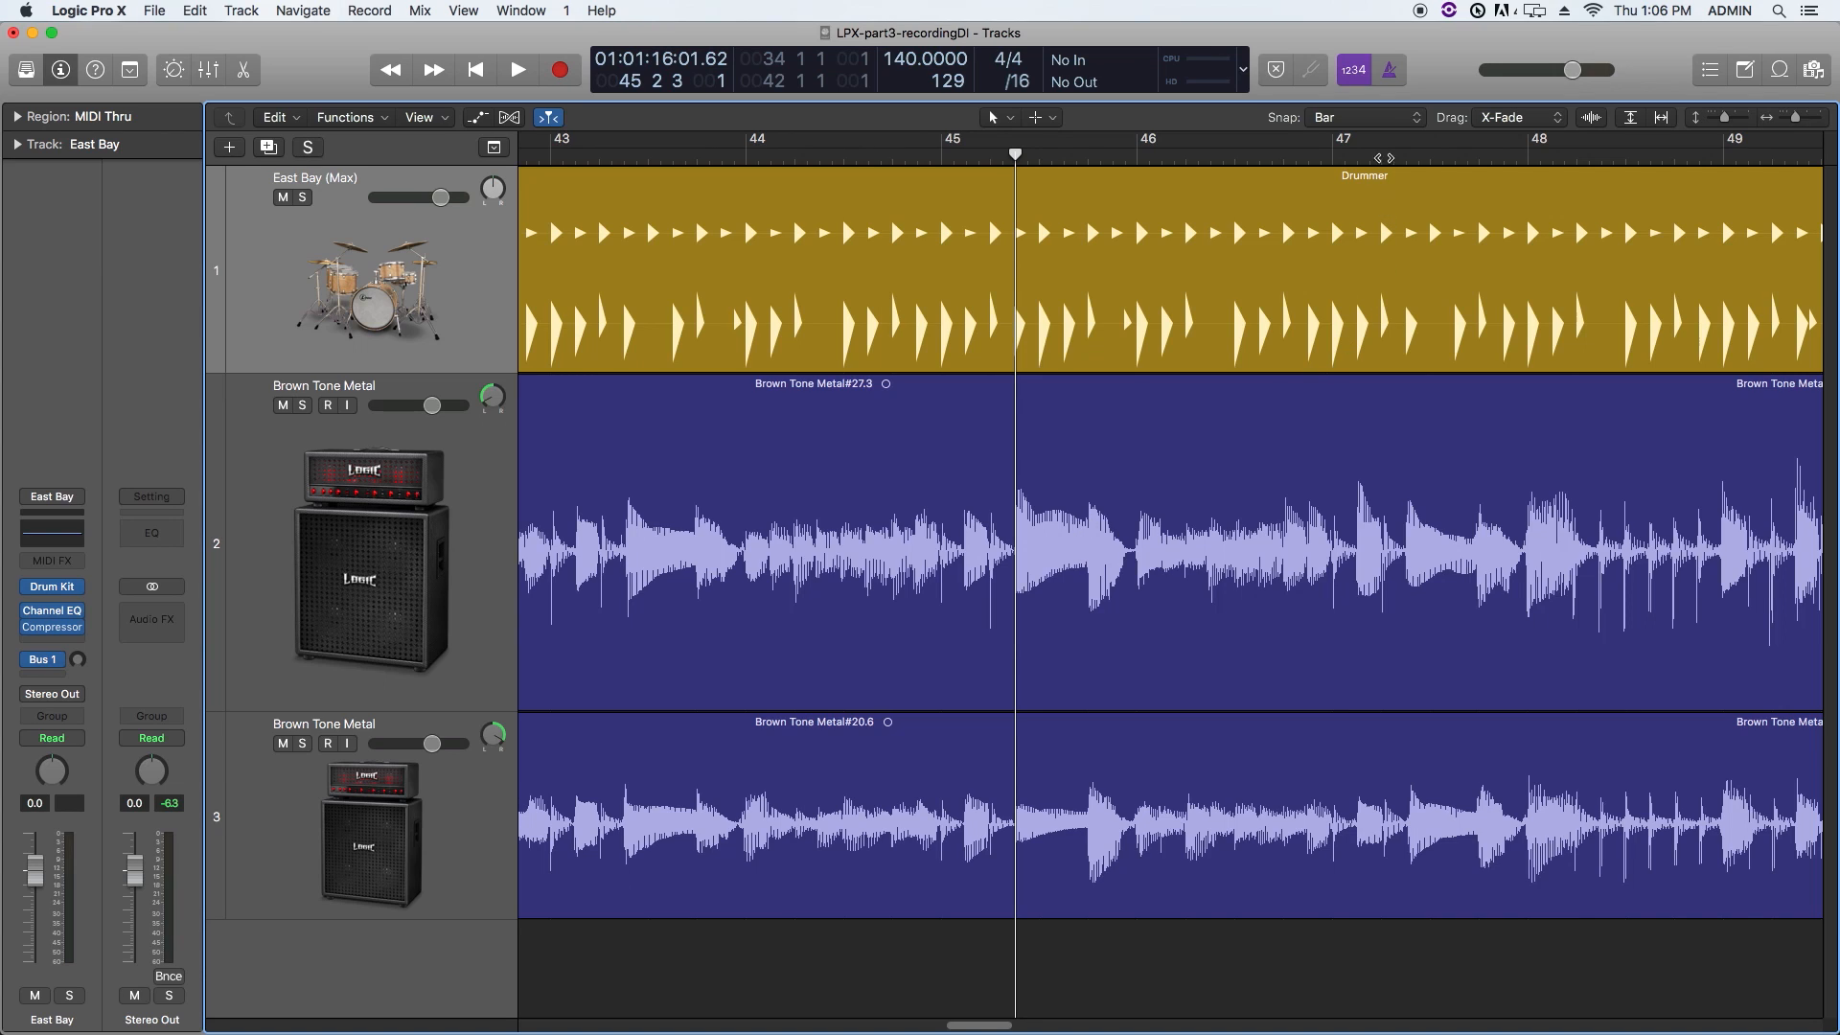
# Step: Set snapping to Division, delete the track 2 note in the middle of bar 47, and bring in the similar note from bar 45
pyautogui.click(1380, 119)
pyautogui.click(1378, 147)
pyautogui.moveTo(1406, 537); pyautogui.dragTo(1476, 614)
pyautogui.click(1447, 563)
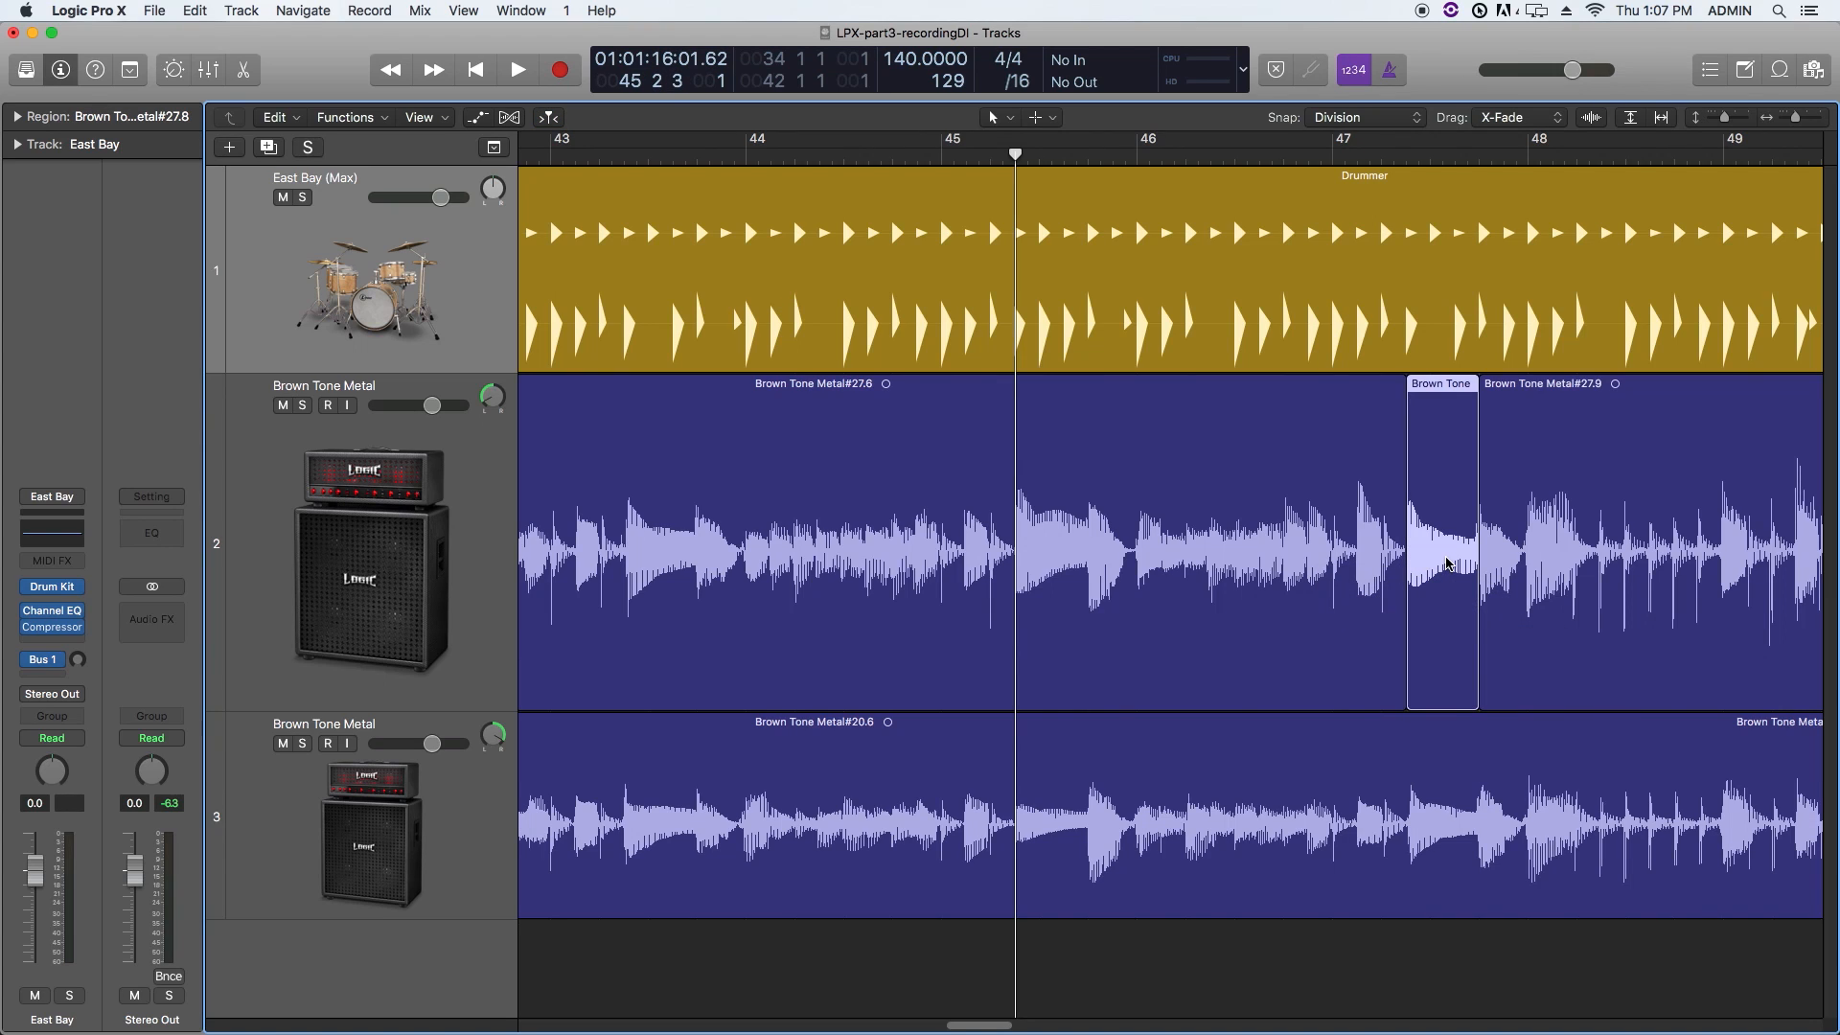
pyautogui.press('Delete')
pyautogui.moveTo(1014, 549); pyautogui.dragTo(1444, 602)
pyautogui.click(1504, 941)
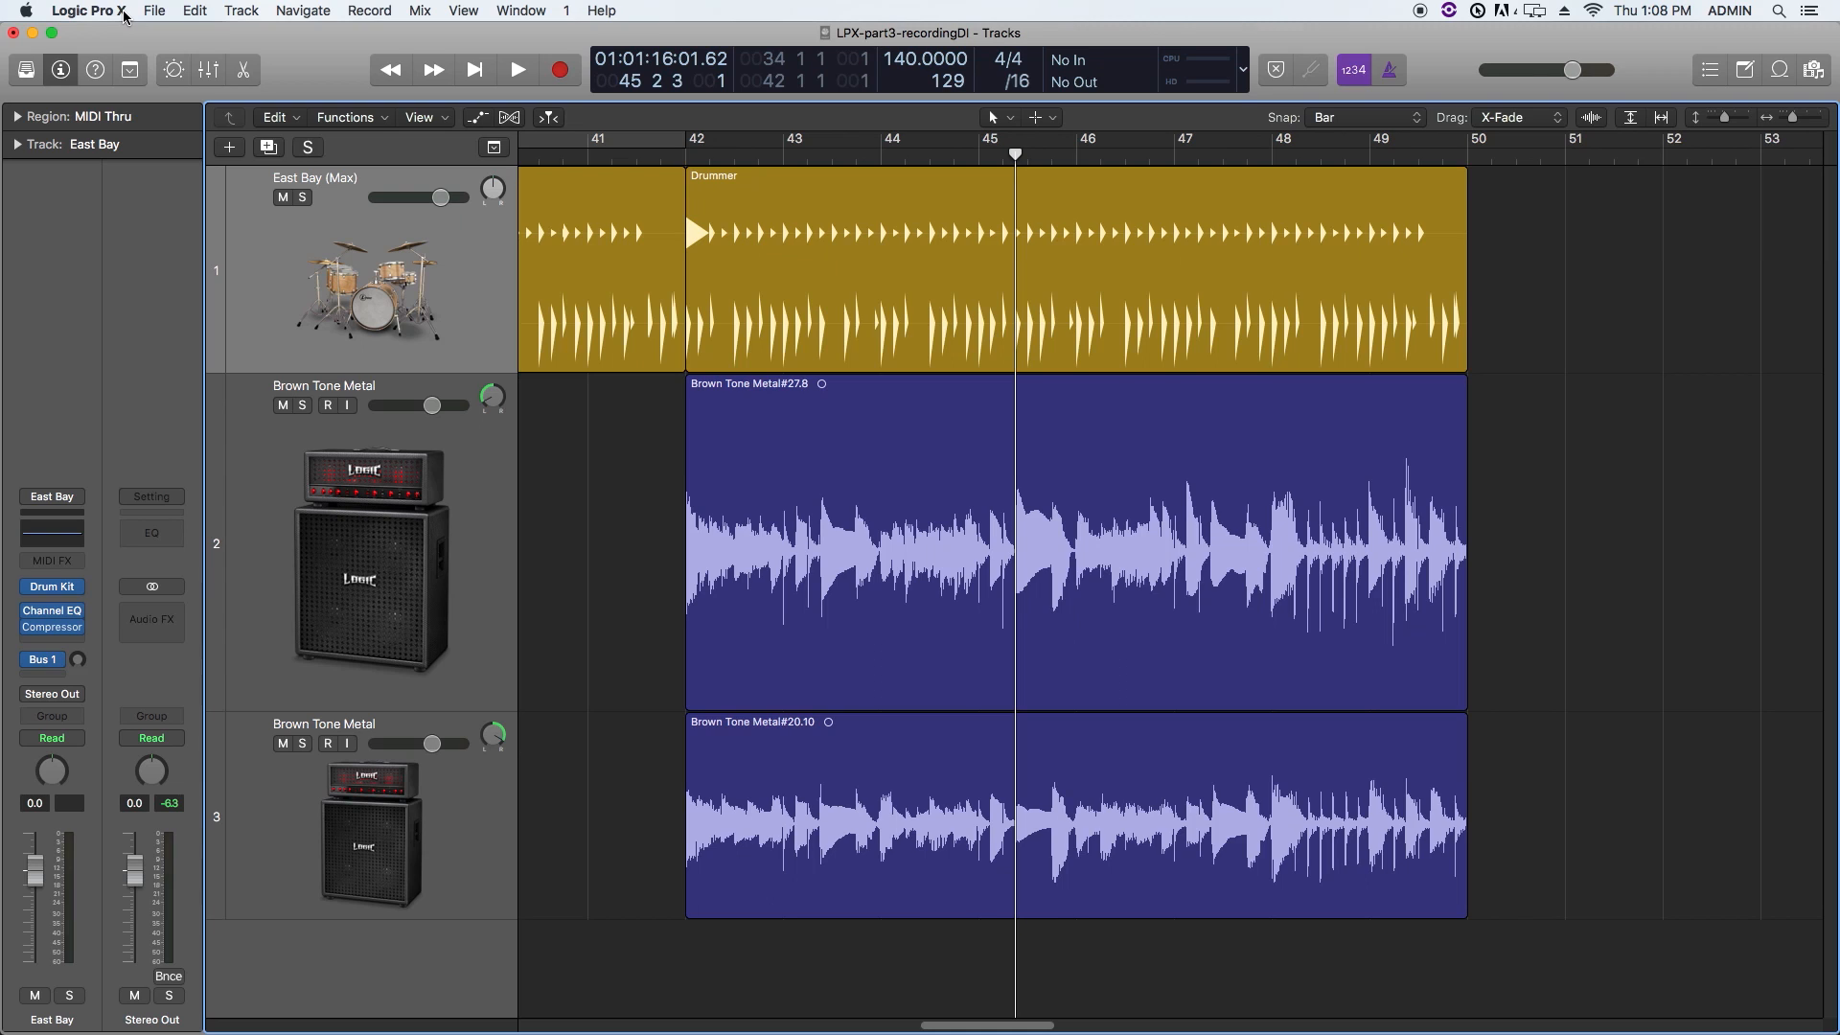
# Step: Enable the Pointer Tool's Fade Tool click zones in the General editing preferences and close the preferences
pyautogui.click(125, 11)
pyautogui.moveTo(253, 65)
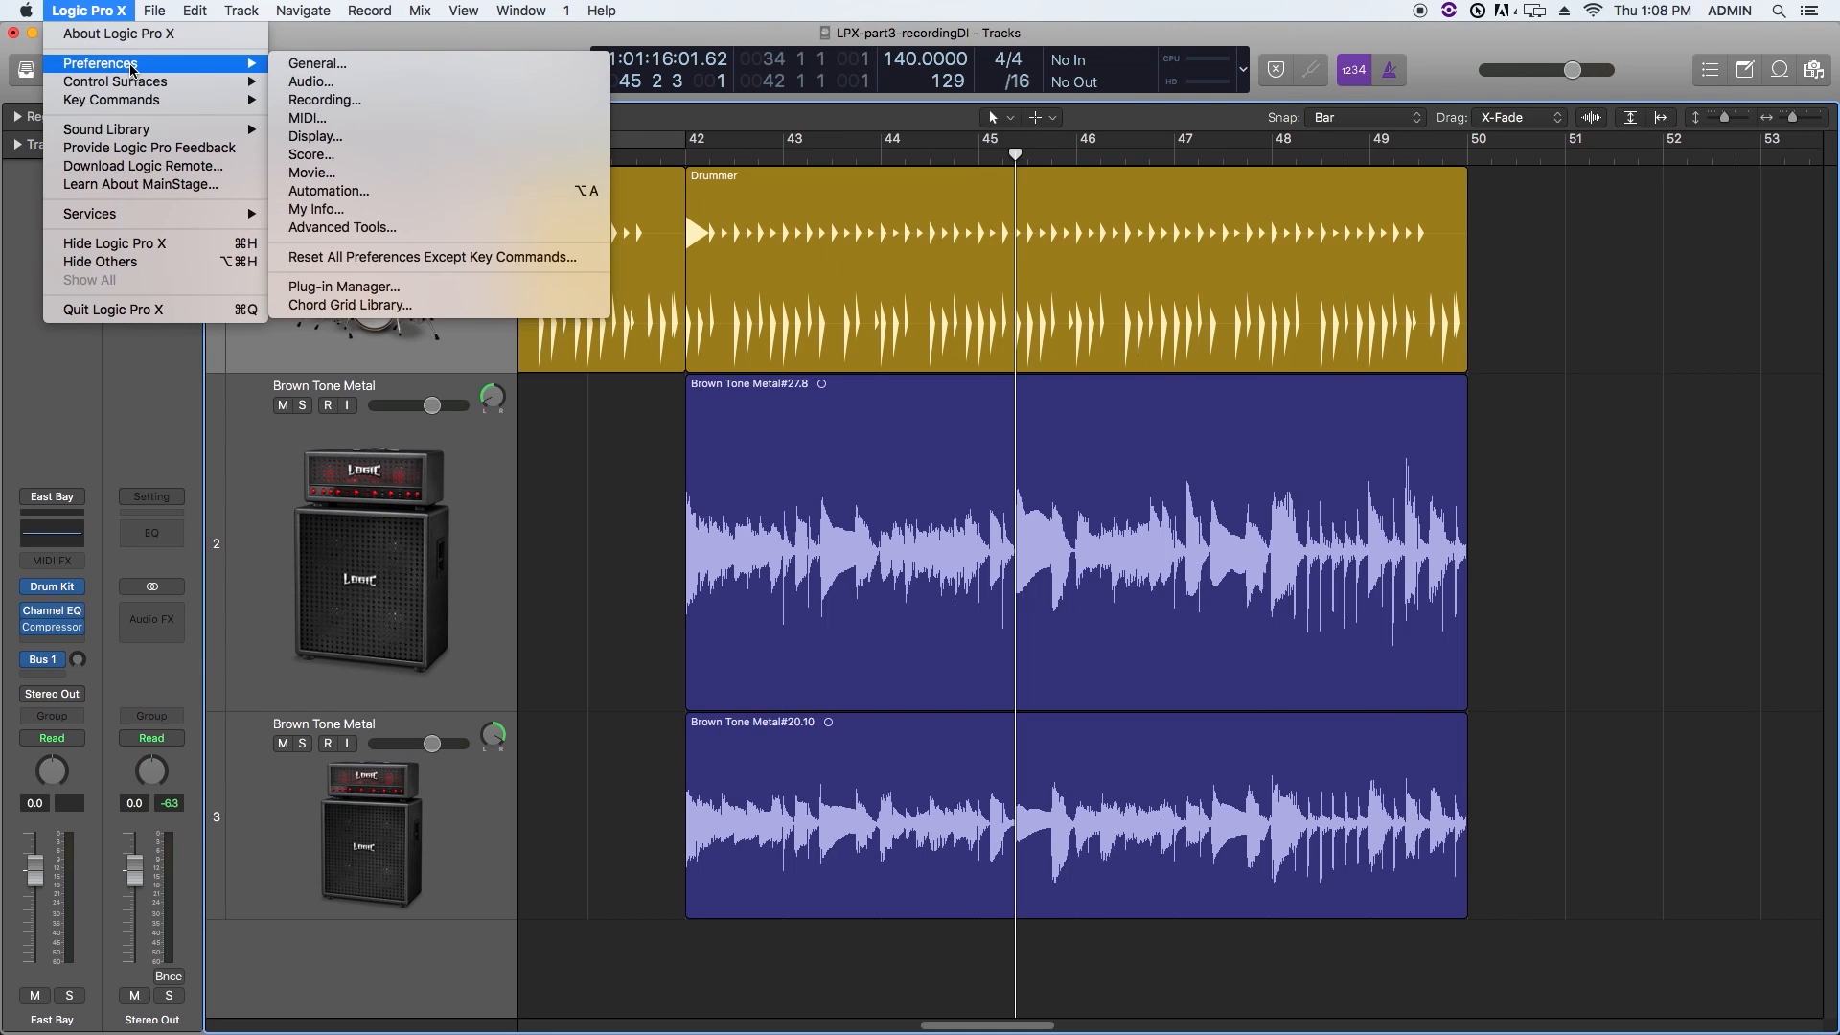
pyautogui.click(309, 64)
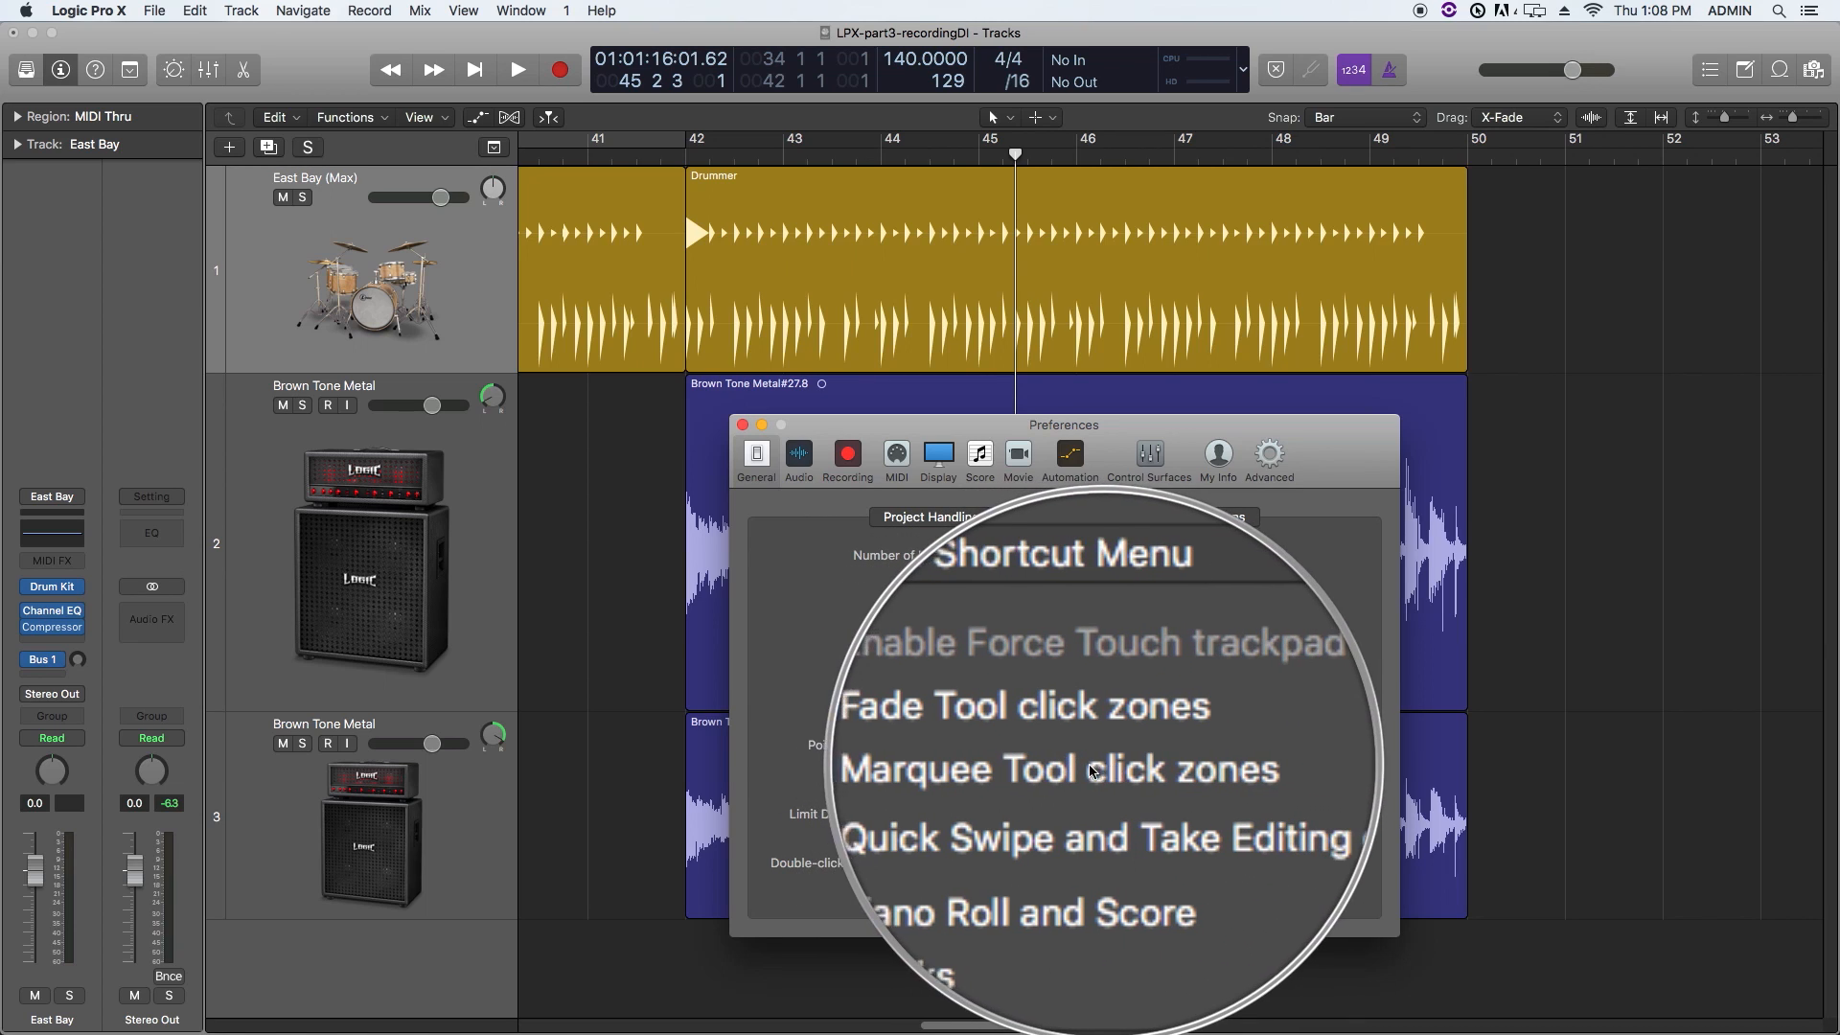
pyautogui.click(1039, 746)
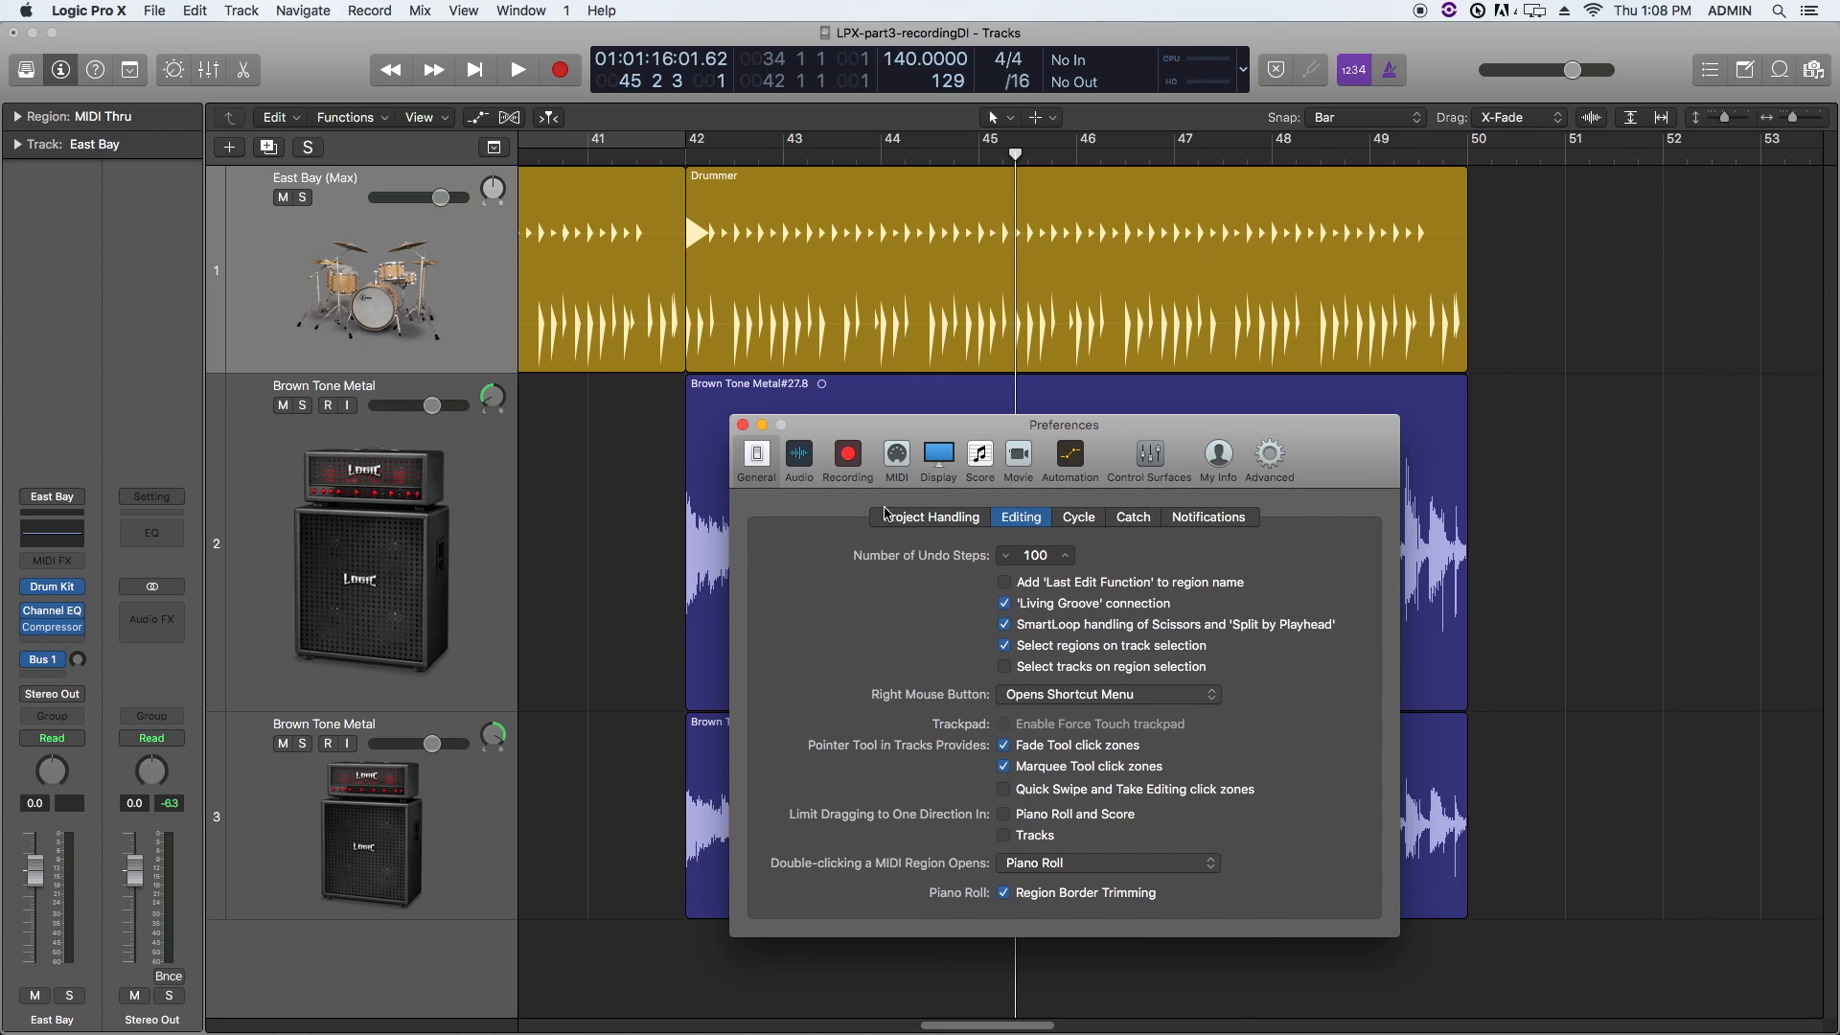
pyautogui.click(742, 425)
# Step: Move the playhead to bar 42 and add a fade-in about one bar long to the start of the track 2 region
pyautogui.click(686, 157)
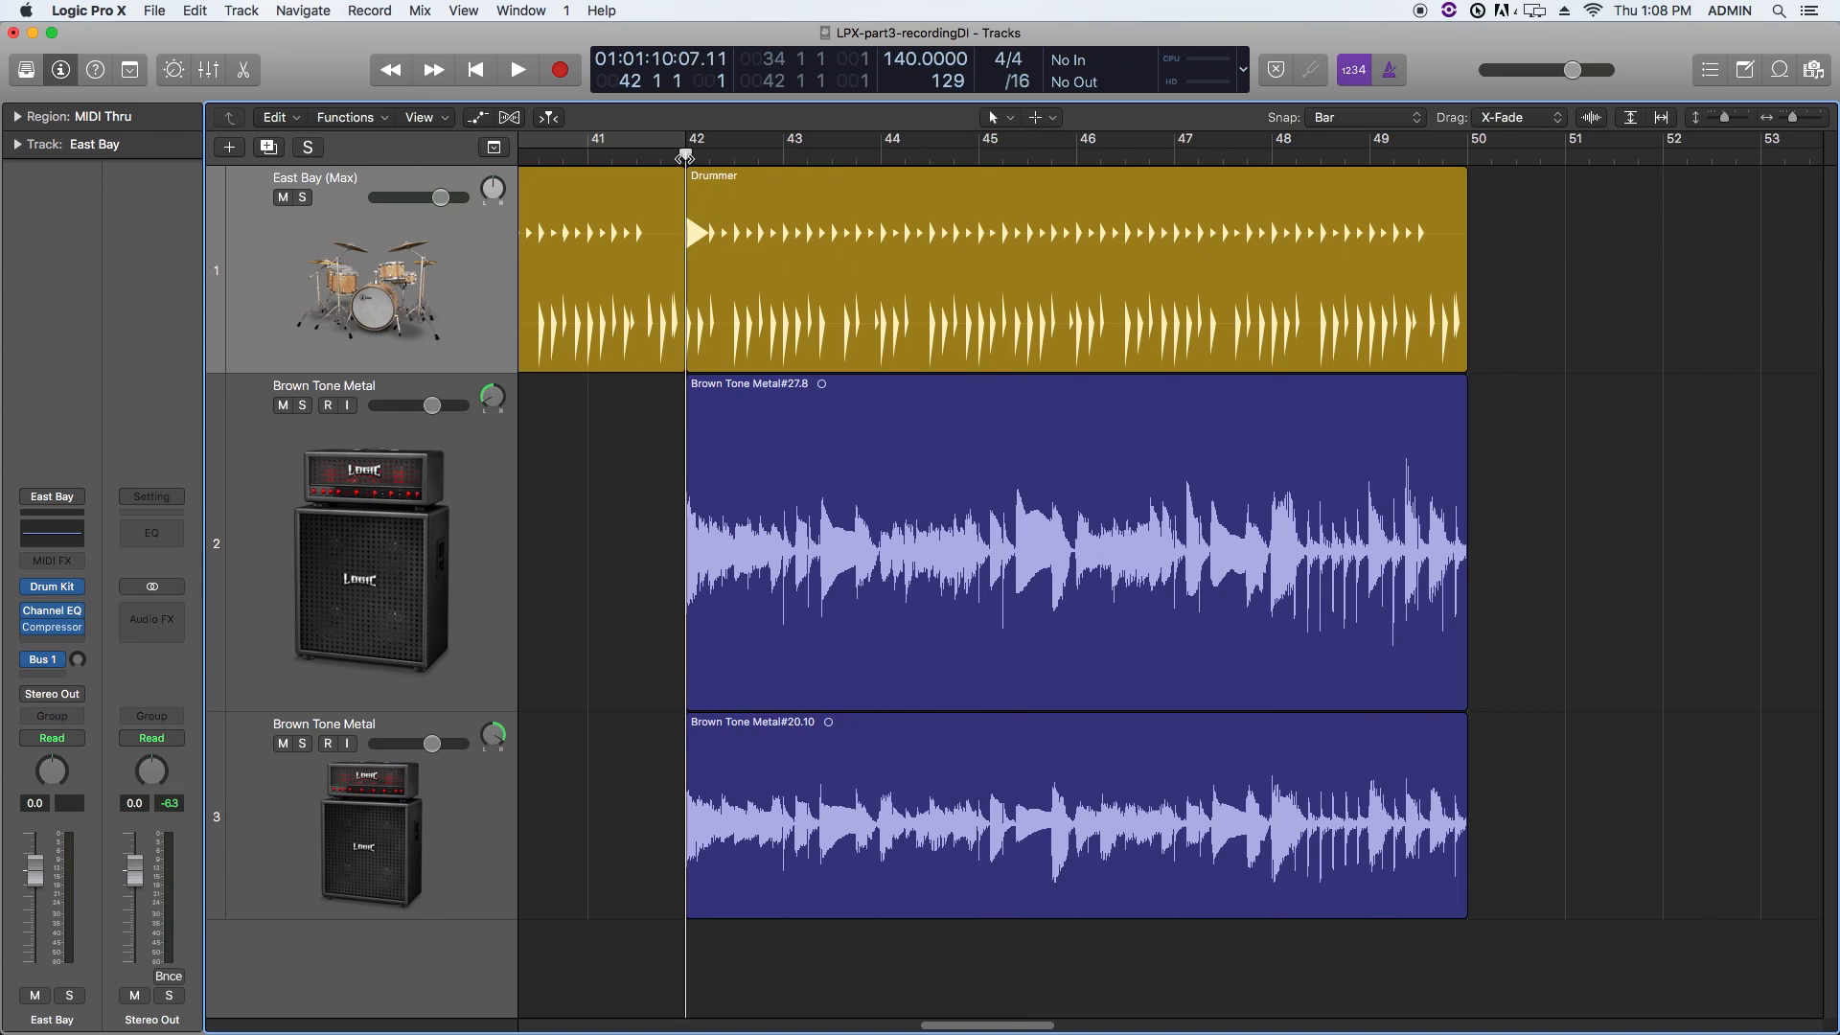
pyautogui.press('super+Right')
pyautogui.press('super+Right')
pyautogui.press('super+Right')
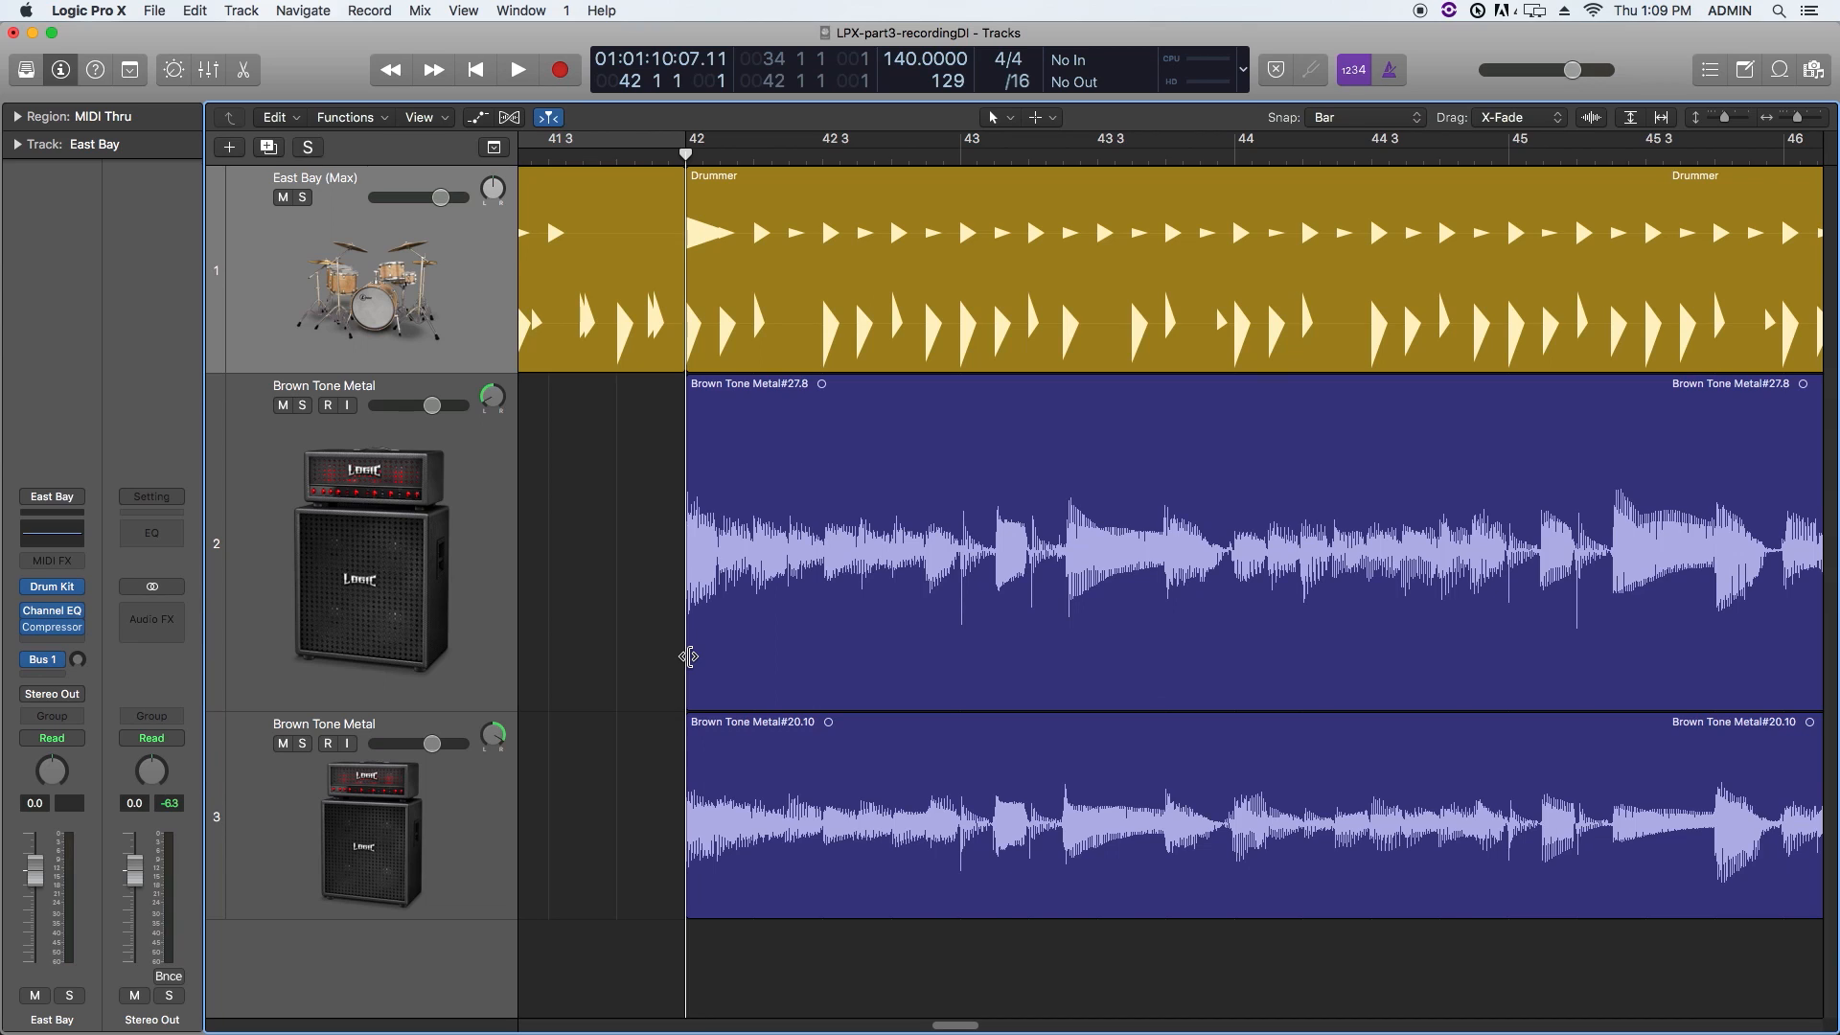
pyautogui.moveTo(689, 657); pyautogui.dragTo(745, 648)
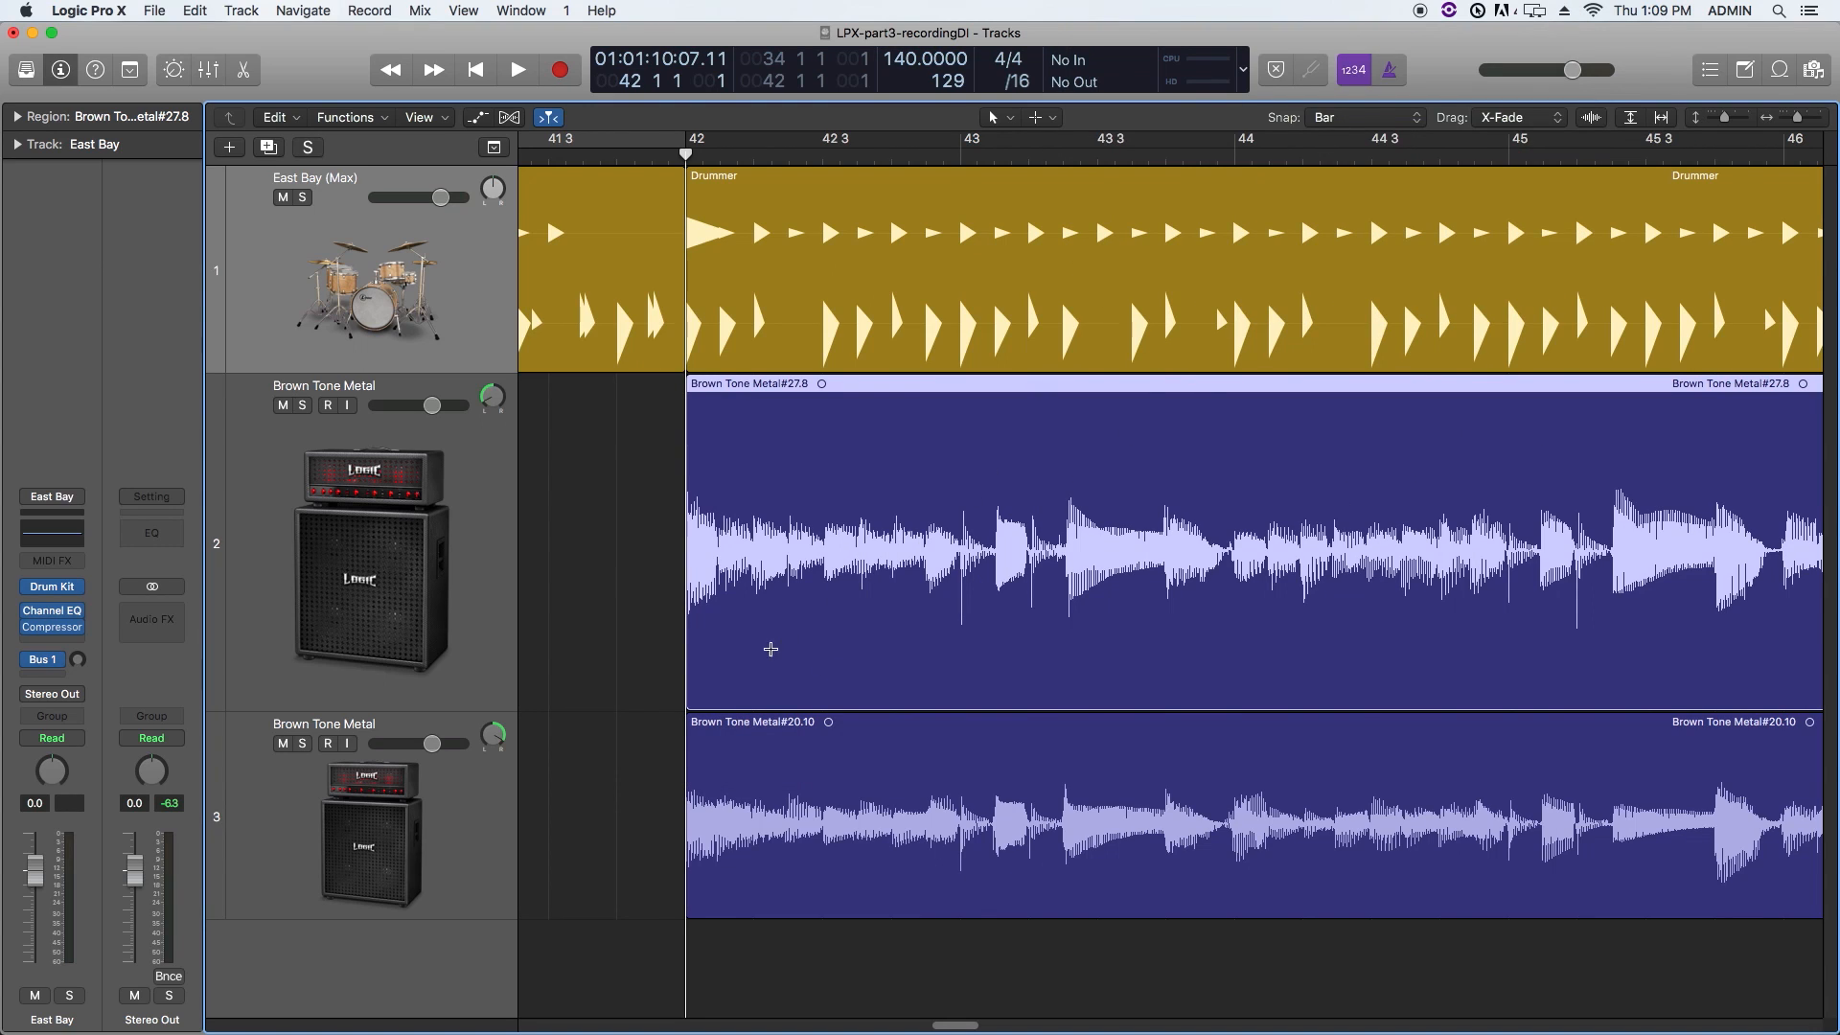
pyautogui.moveTo(691, 678); pyautogui.dragTo(742, 644)
pyautogui.moveTo(687, 407); pyautogui.dragTo(954, 452)
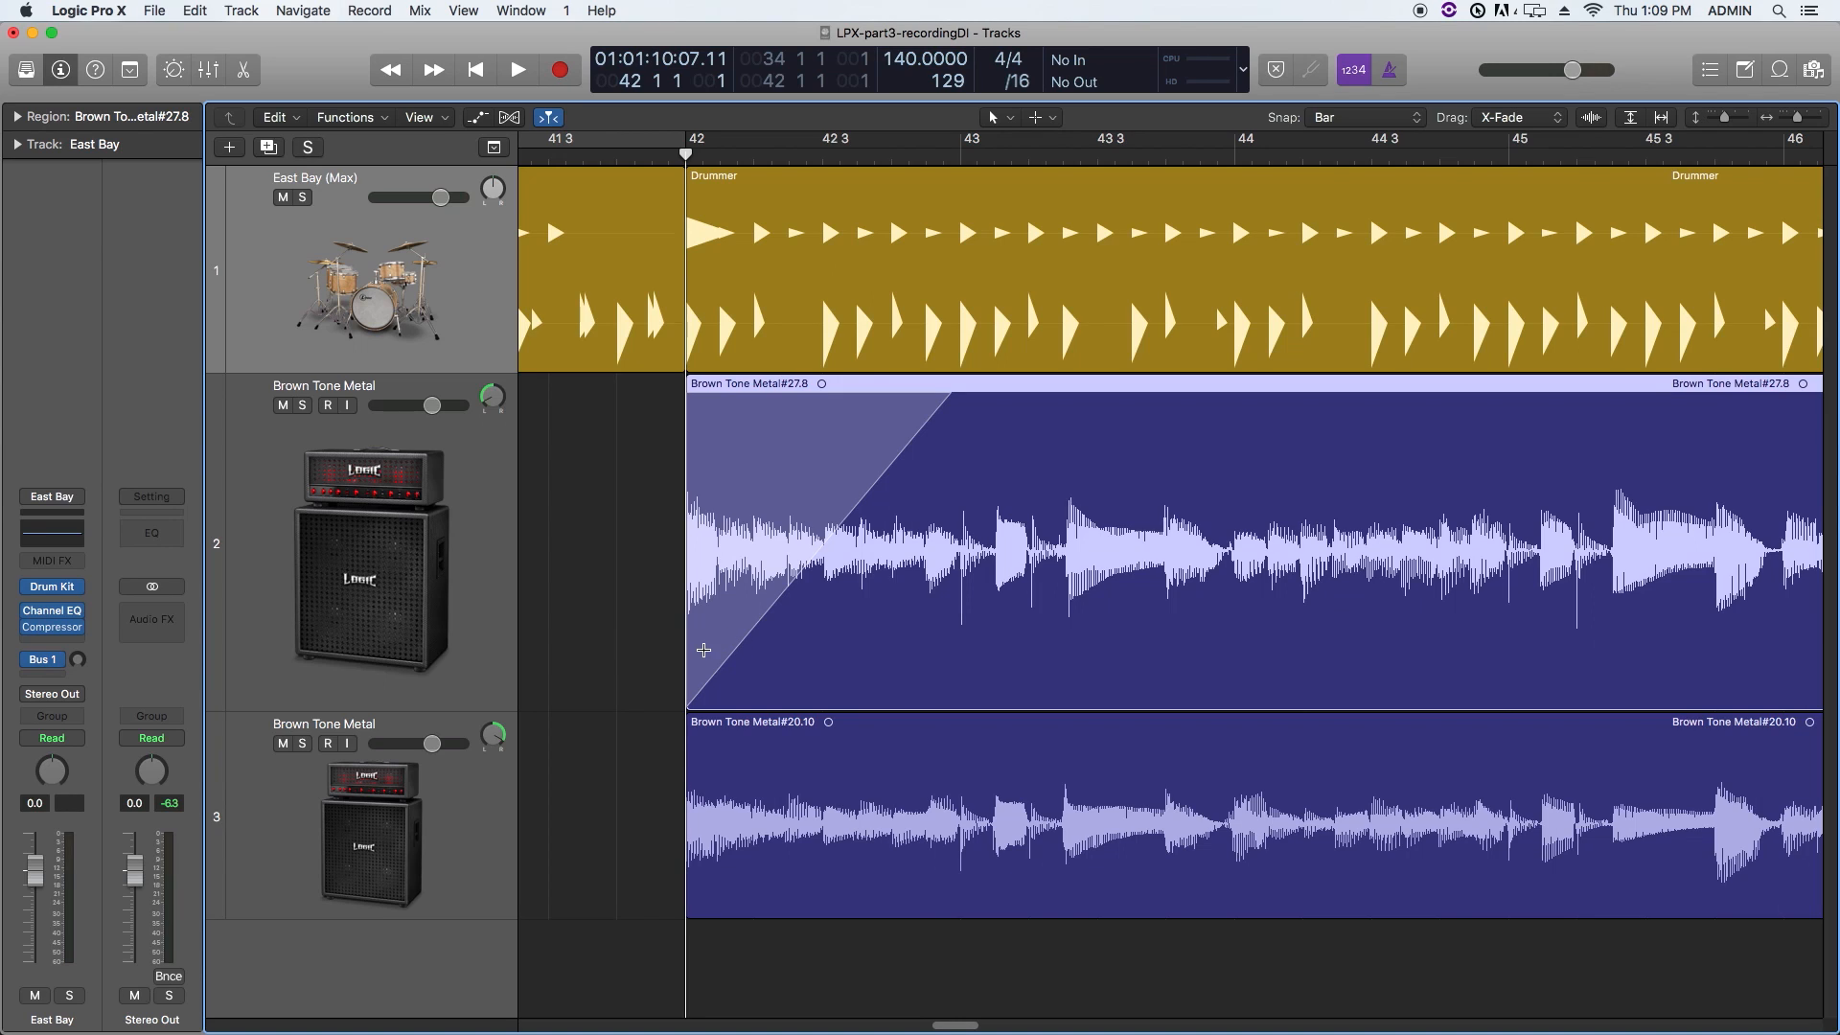
# Step: Trim the track 2 region's start to bar 43, curve its fade-in, undo the trimming and fades, and clear the selection
pyautogui.moveTo(688, 654); pyautogui.dragTo(901, 634)
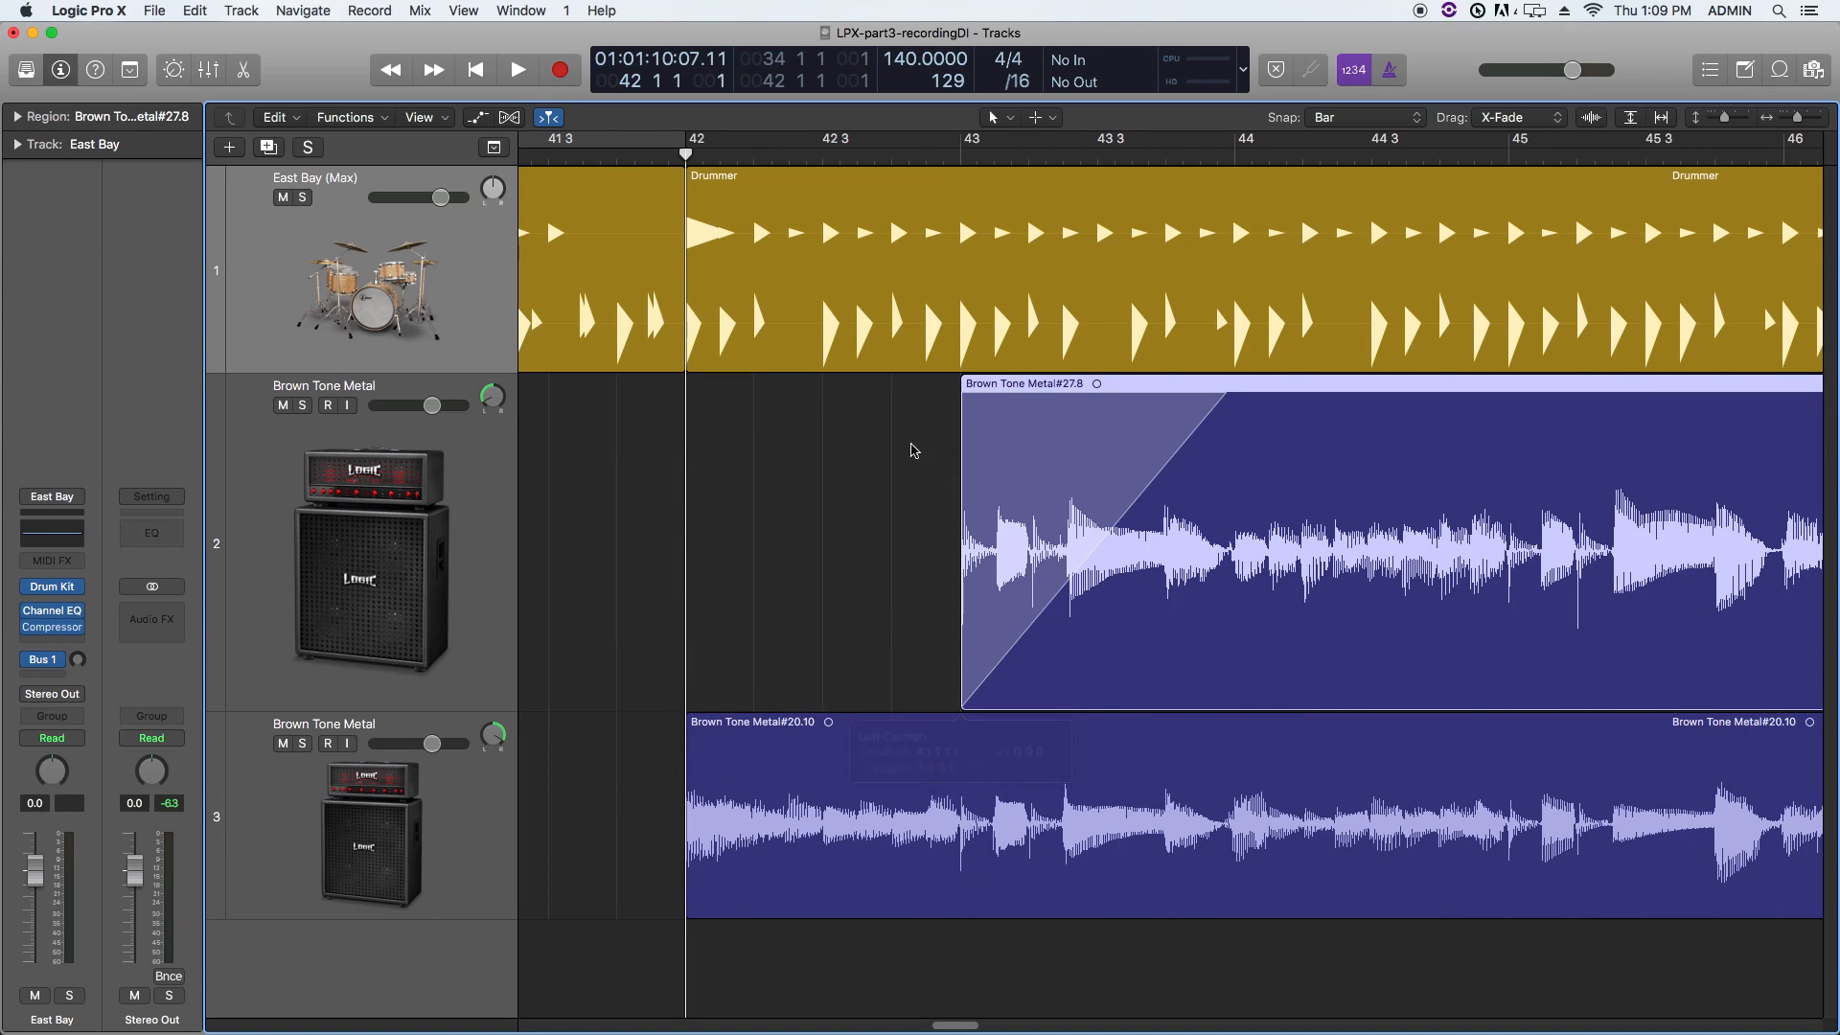
pyautogui.moveTo(964, 391); pyautogui.dragTo(1002, 414)
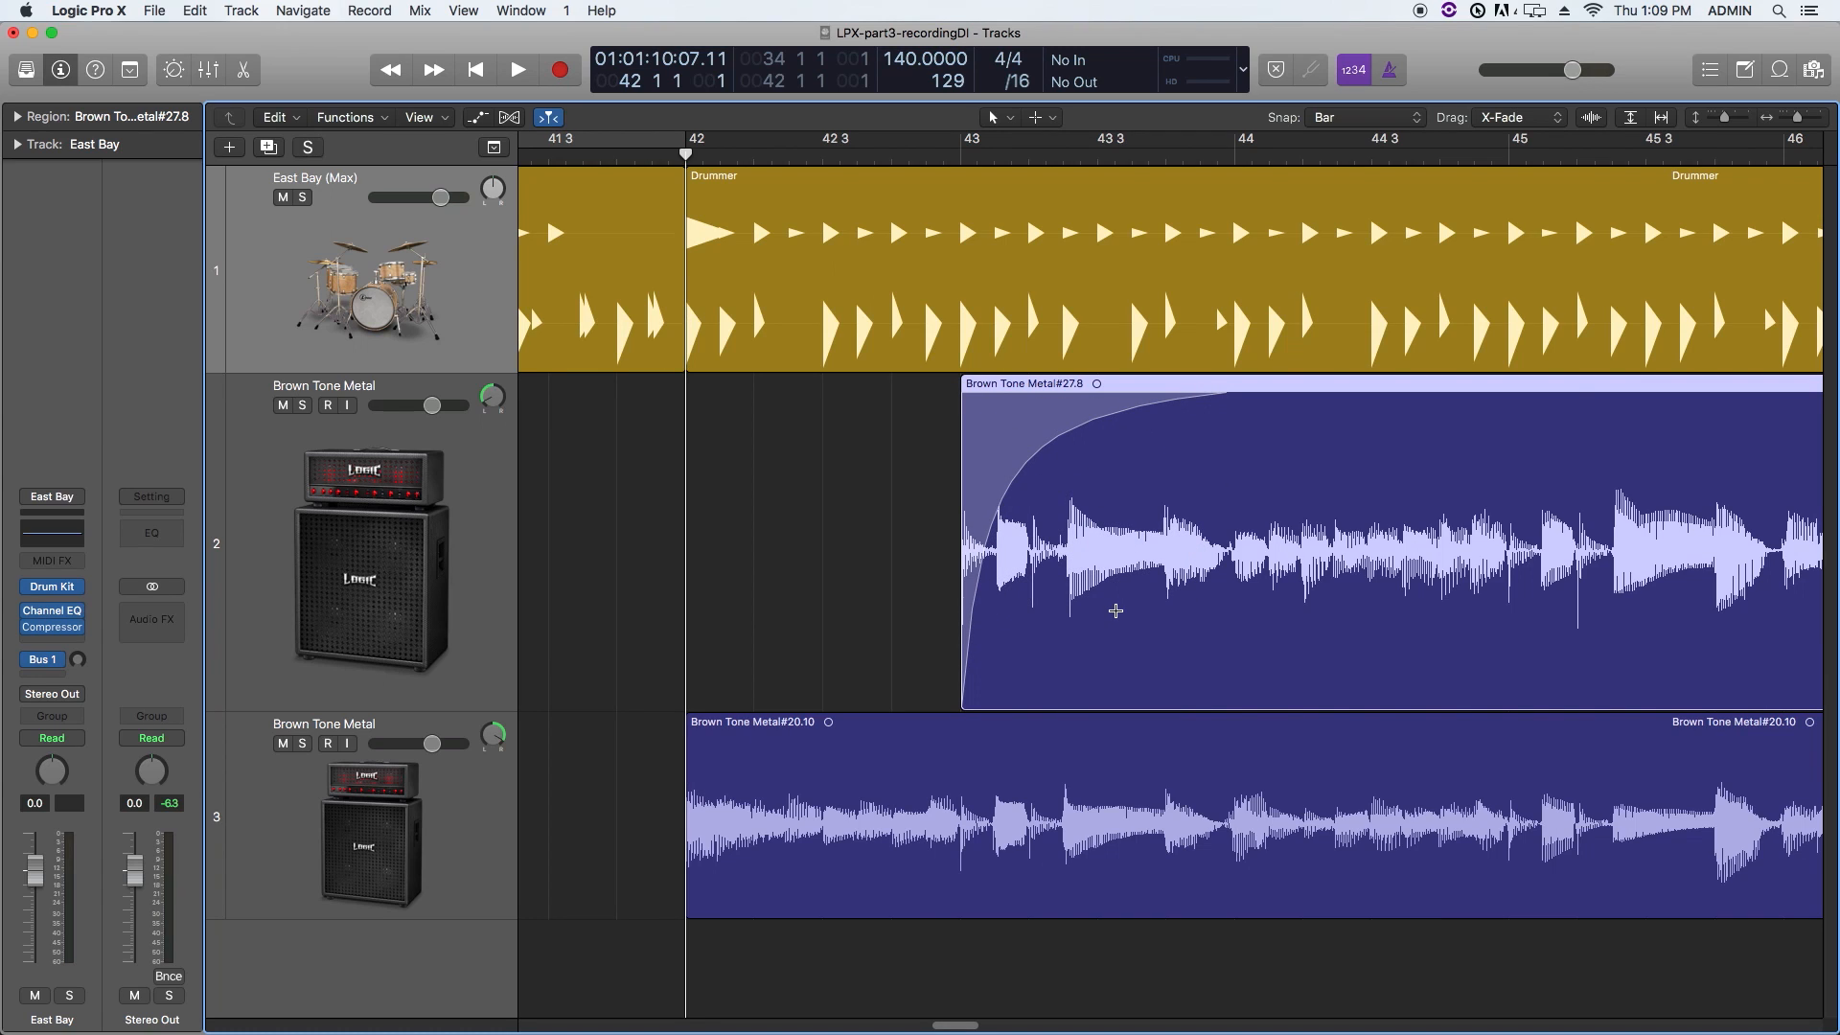
pyautogui.press('super+z')
pyautogui.press('super+z')
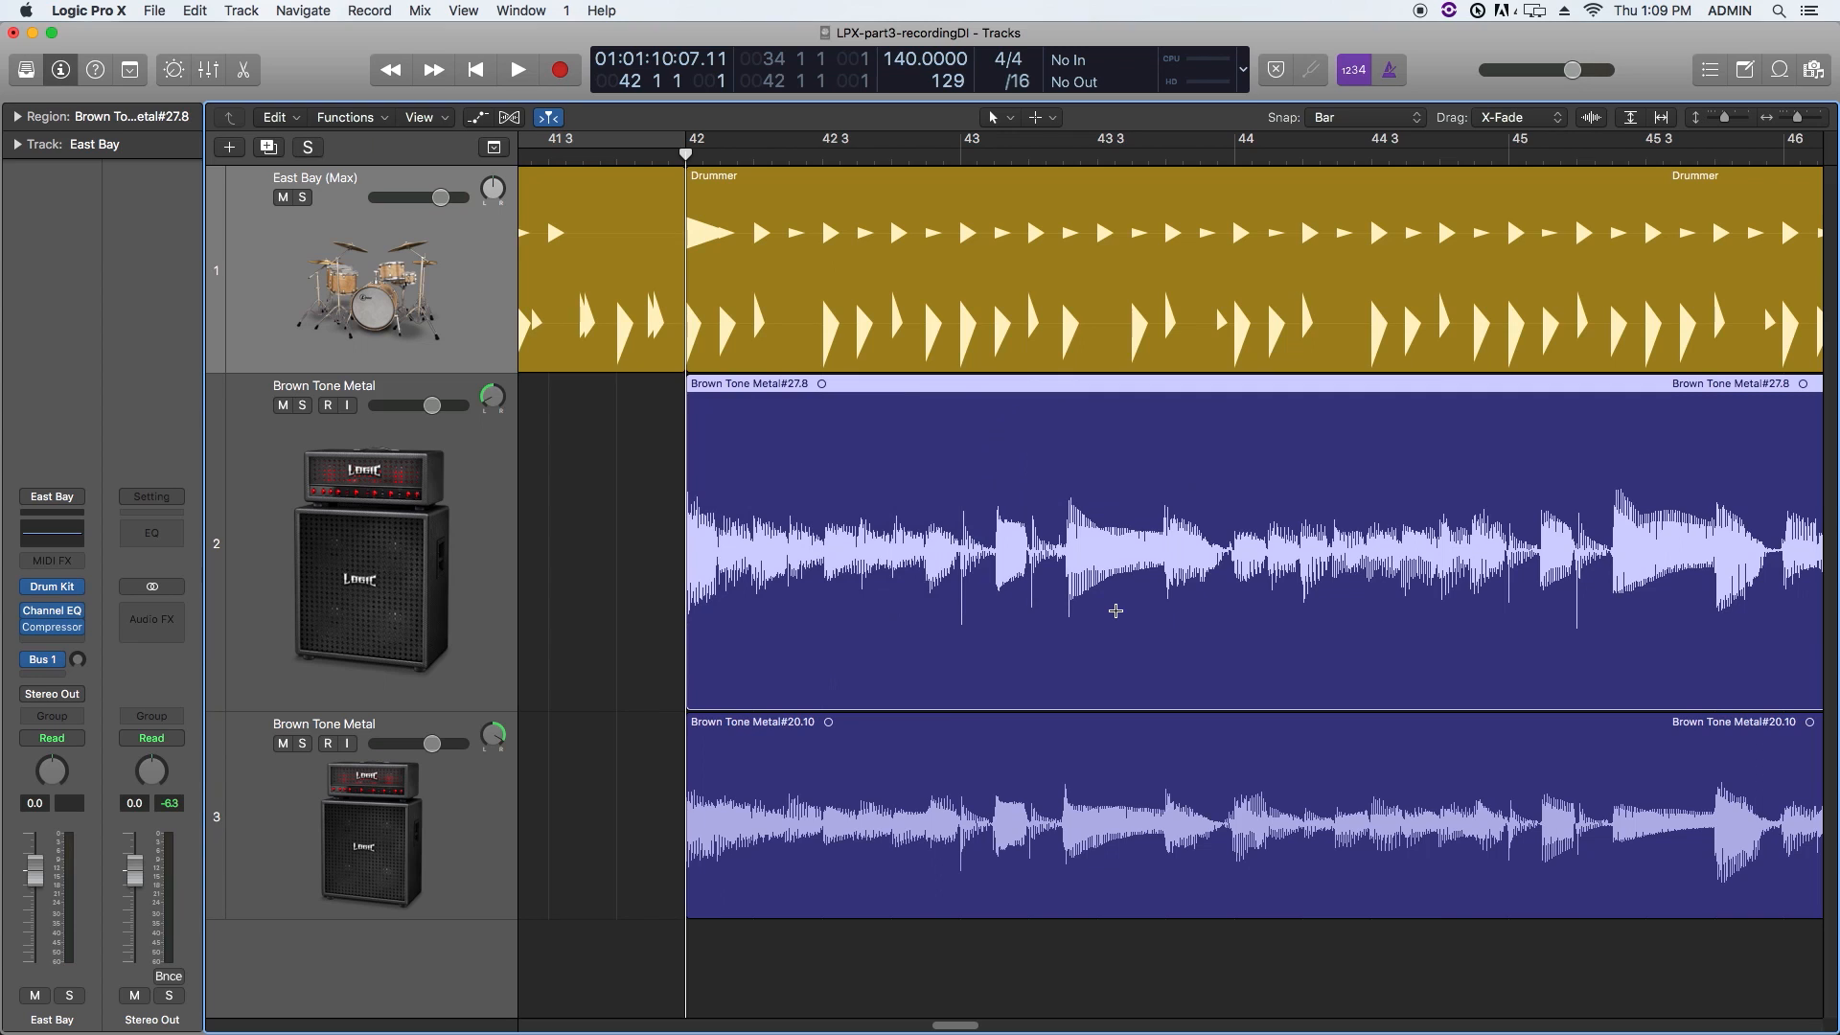
pyautogui.press('super+Left')
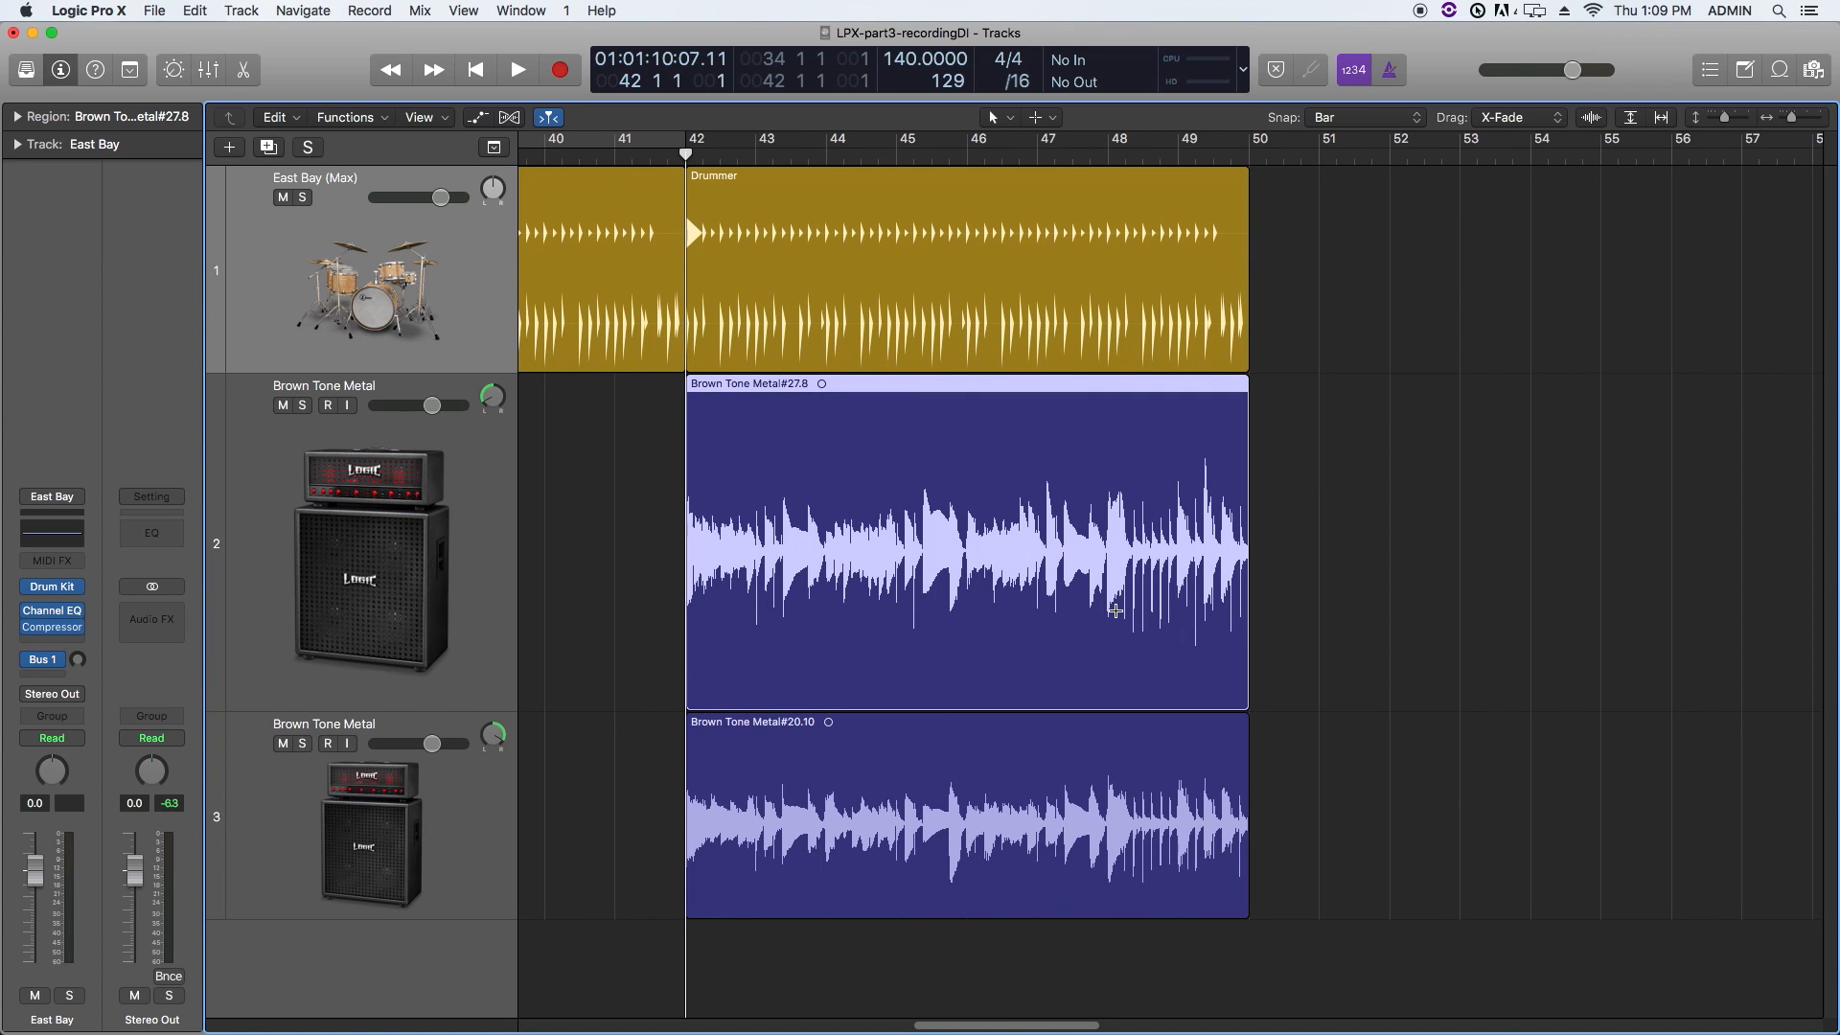
pyautogui.click(1416, 536)
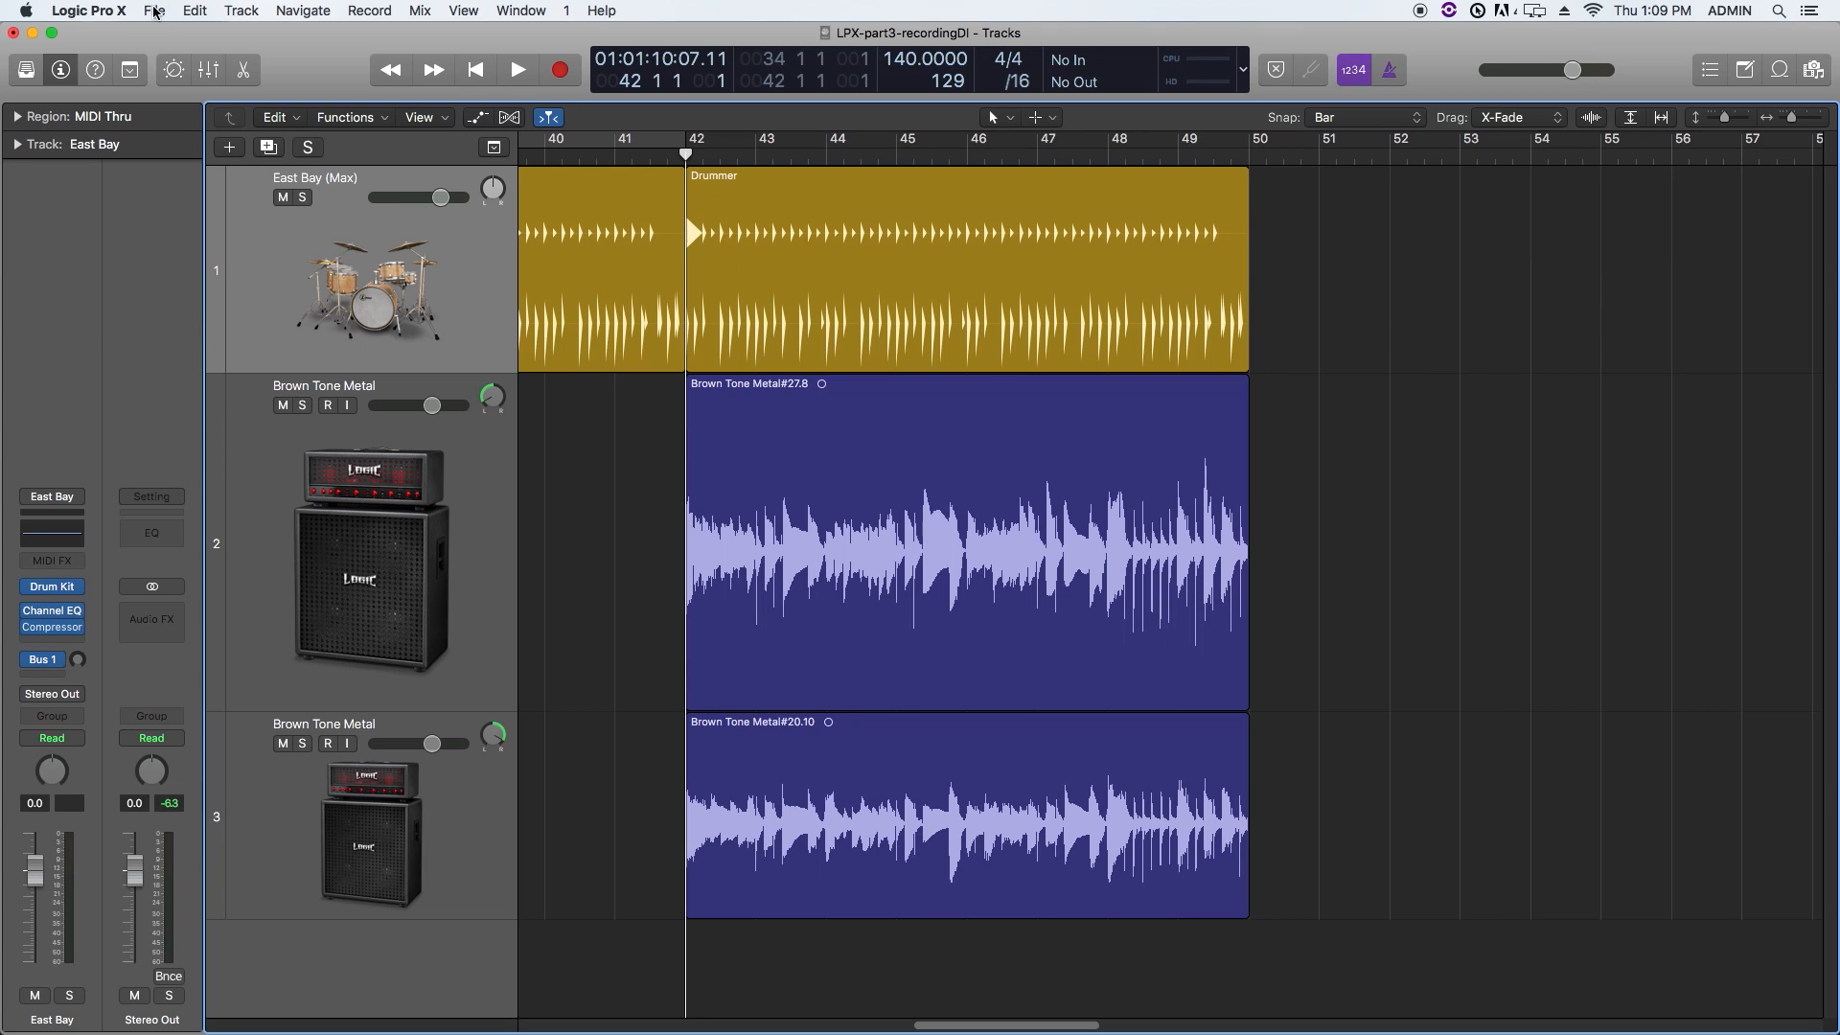
# Step: Turn off the Pointer Tool's Fade Tool click zones in the General editing preferences and close the preferences
pyautogui.click(111, 10)
pyautogui.click(288, 67)
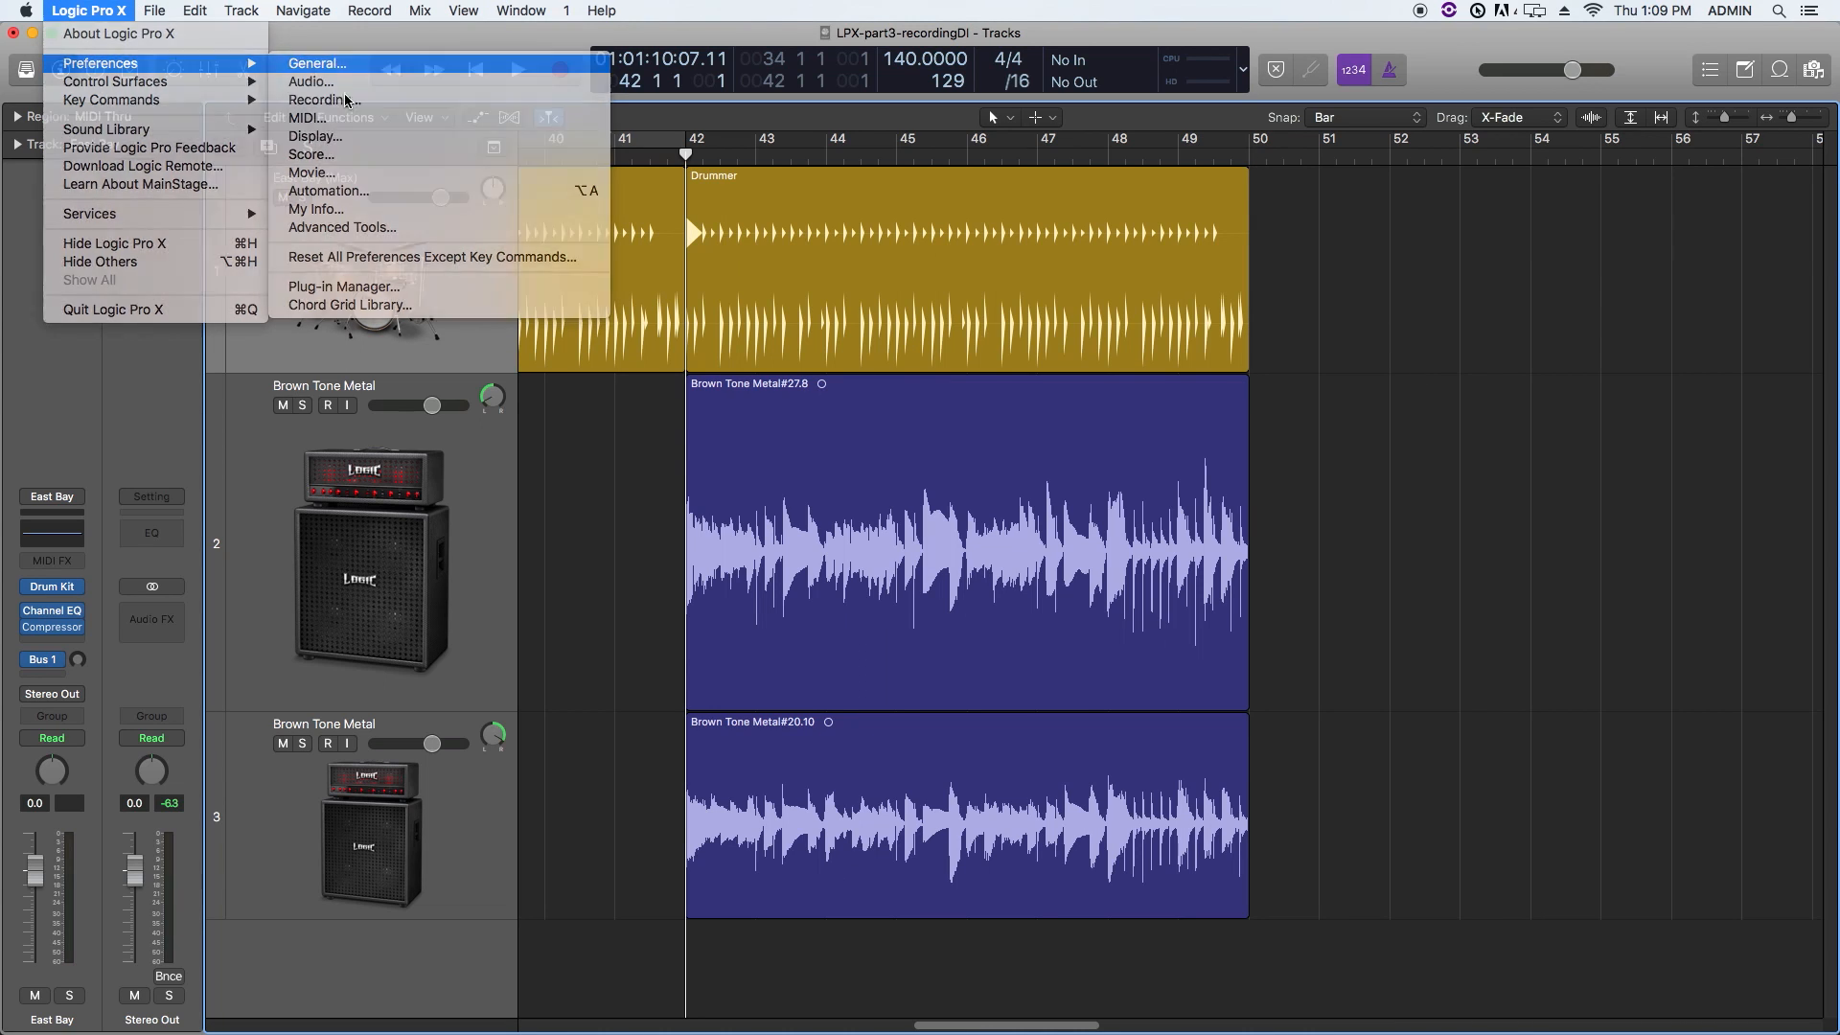
pyautogui.click(1039, 745)
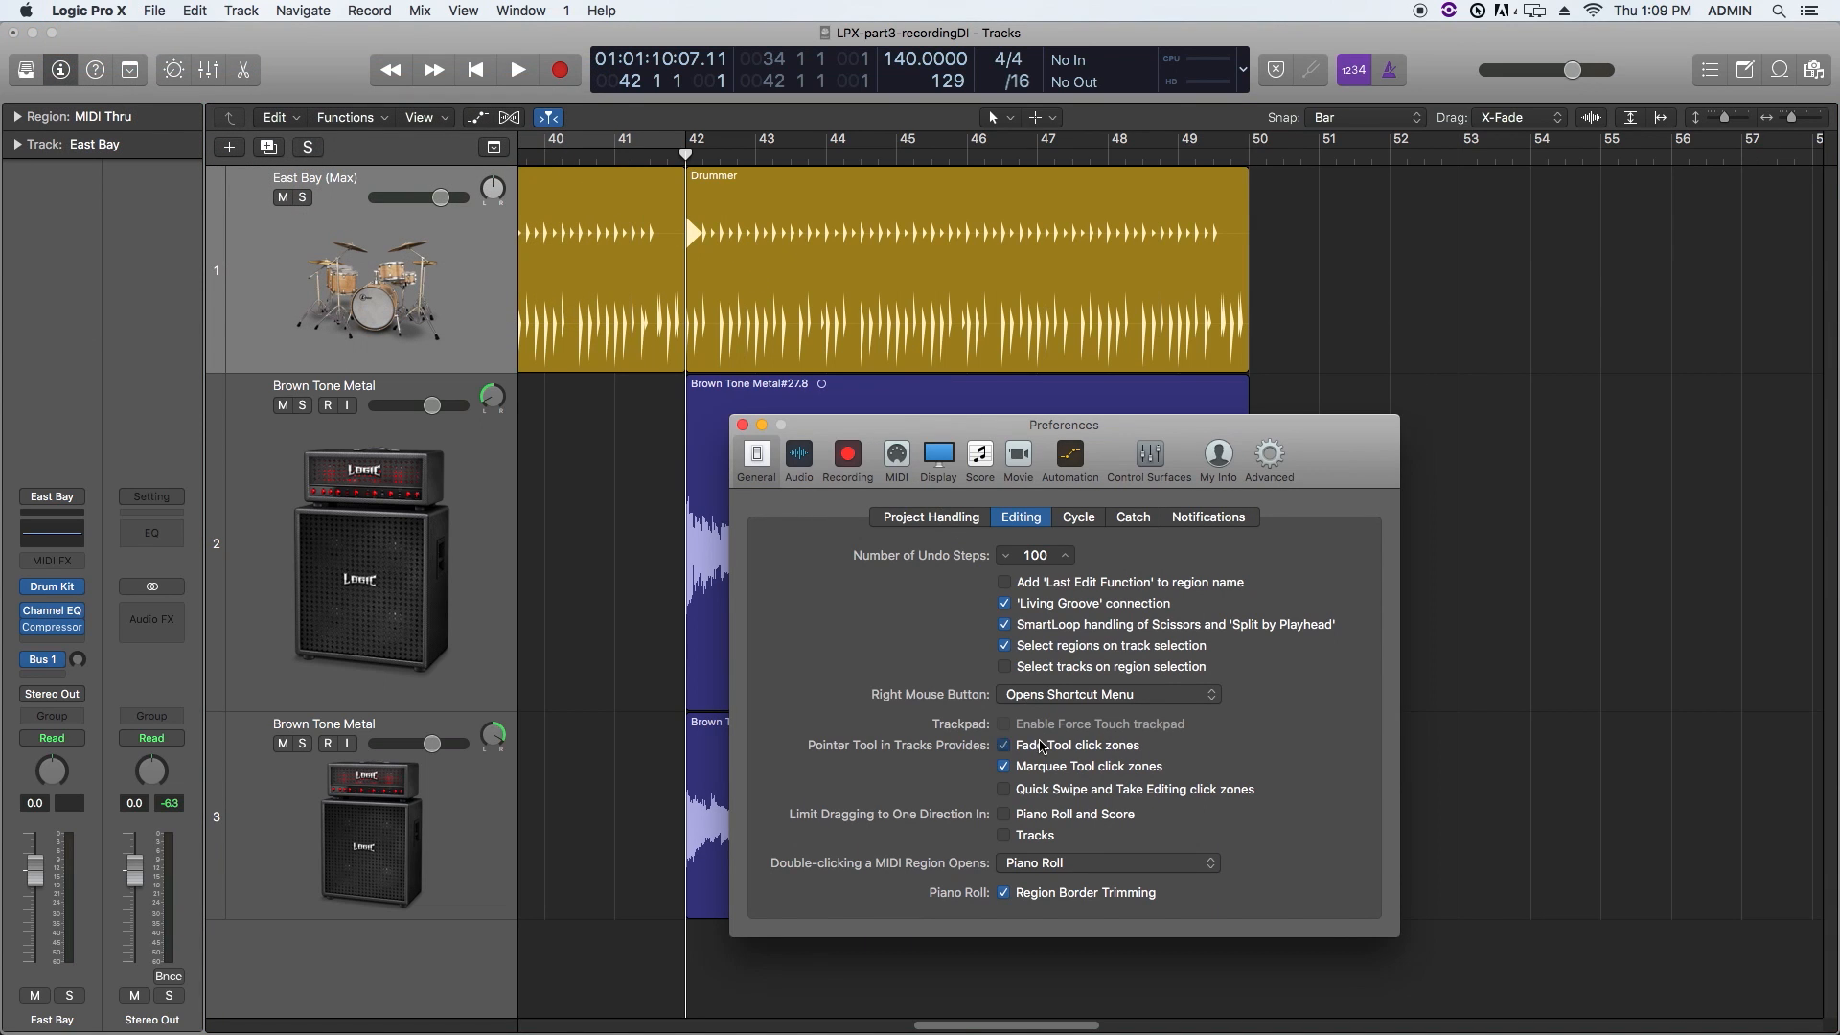
pyautogui.click(743, 426)
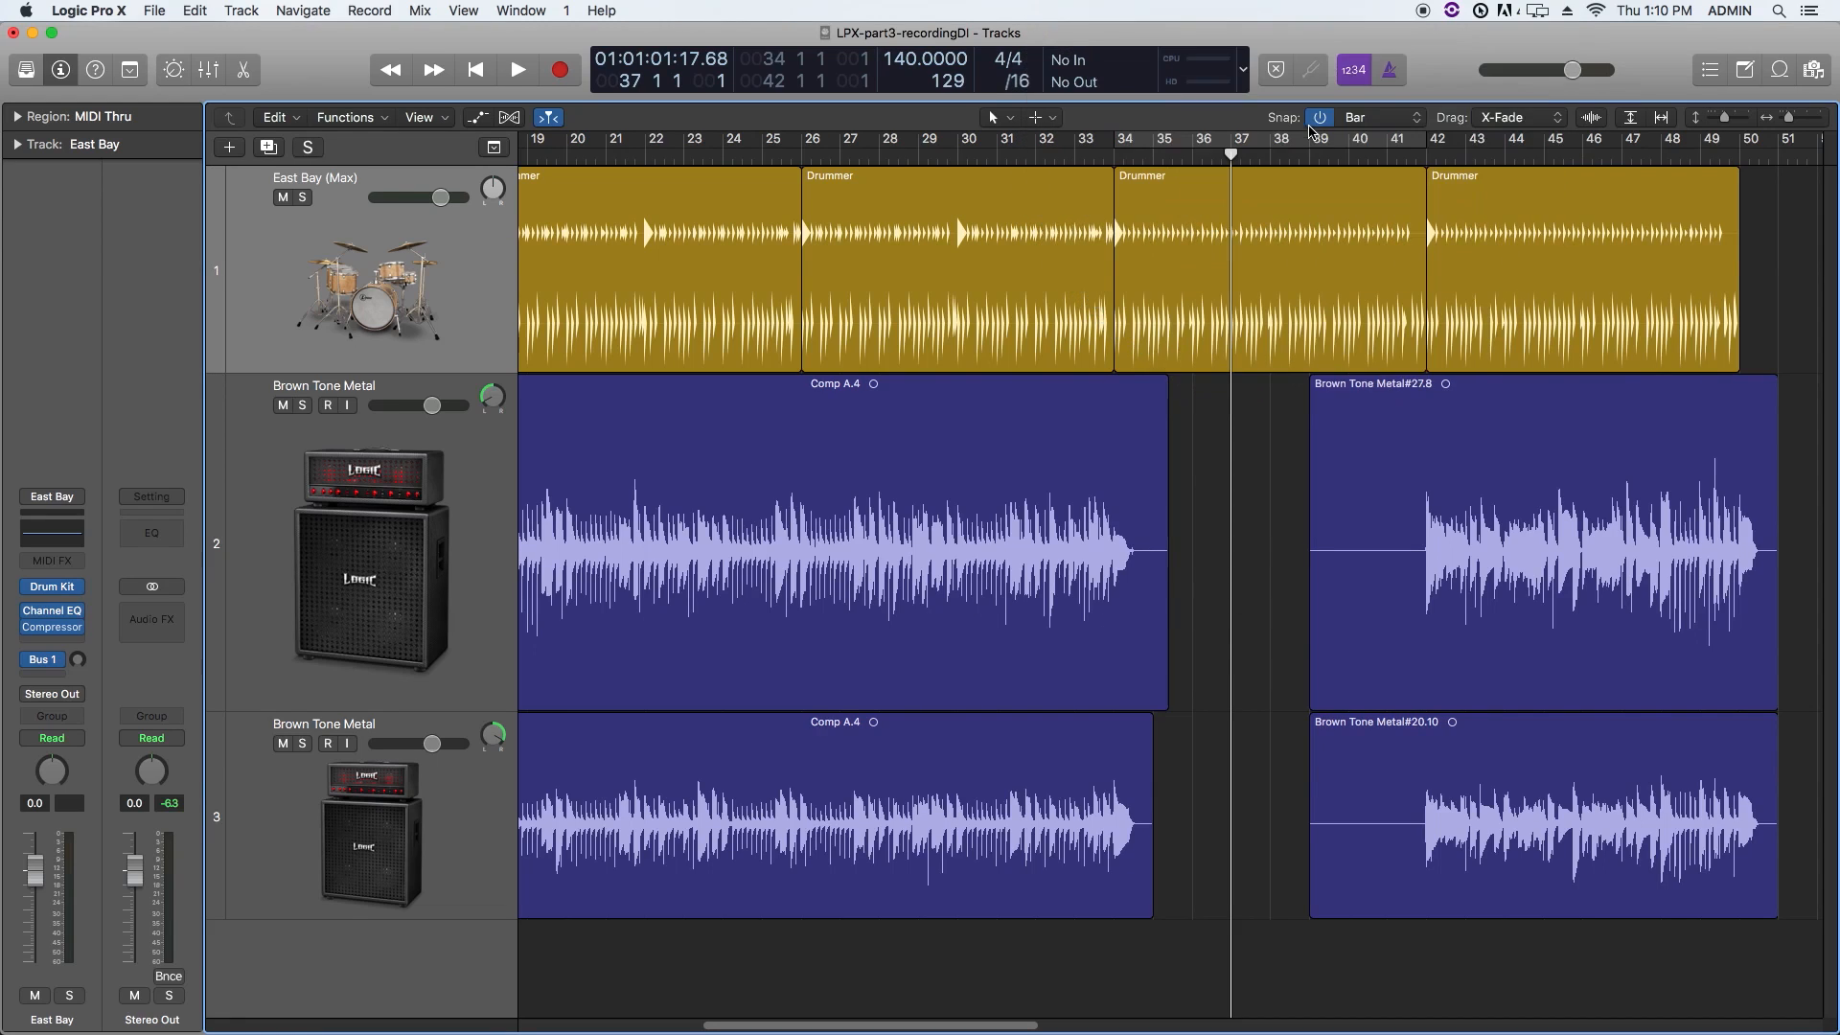
# Step: Check the snap options, then marquee-select bars 34 to 42 across both guitar tracks and delete that section
pyautogui.click(1351, 117)
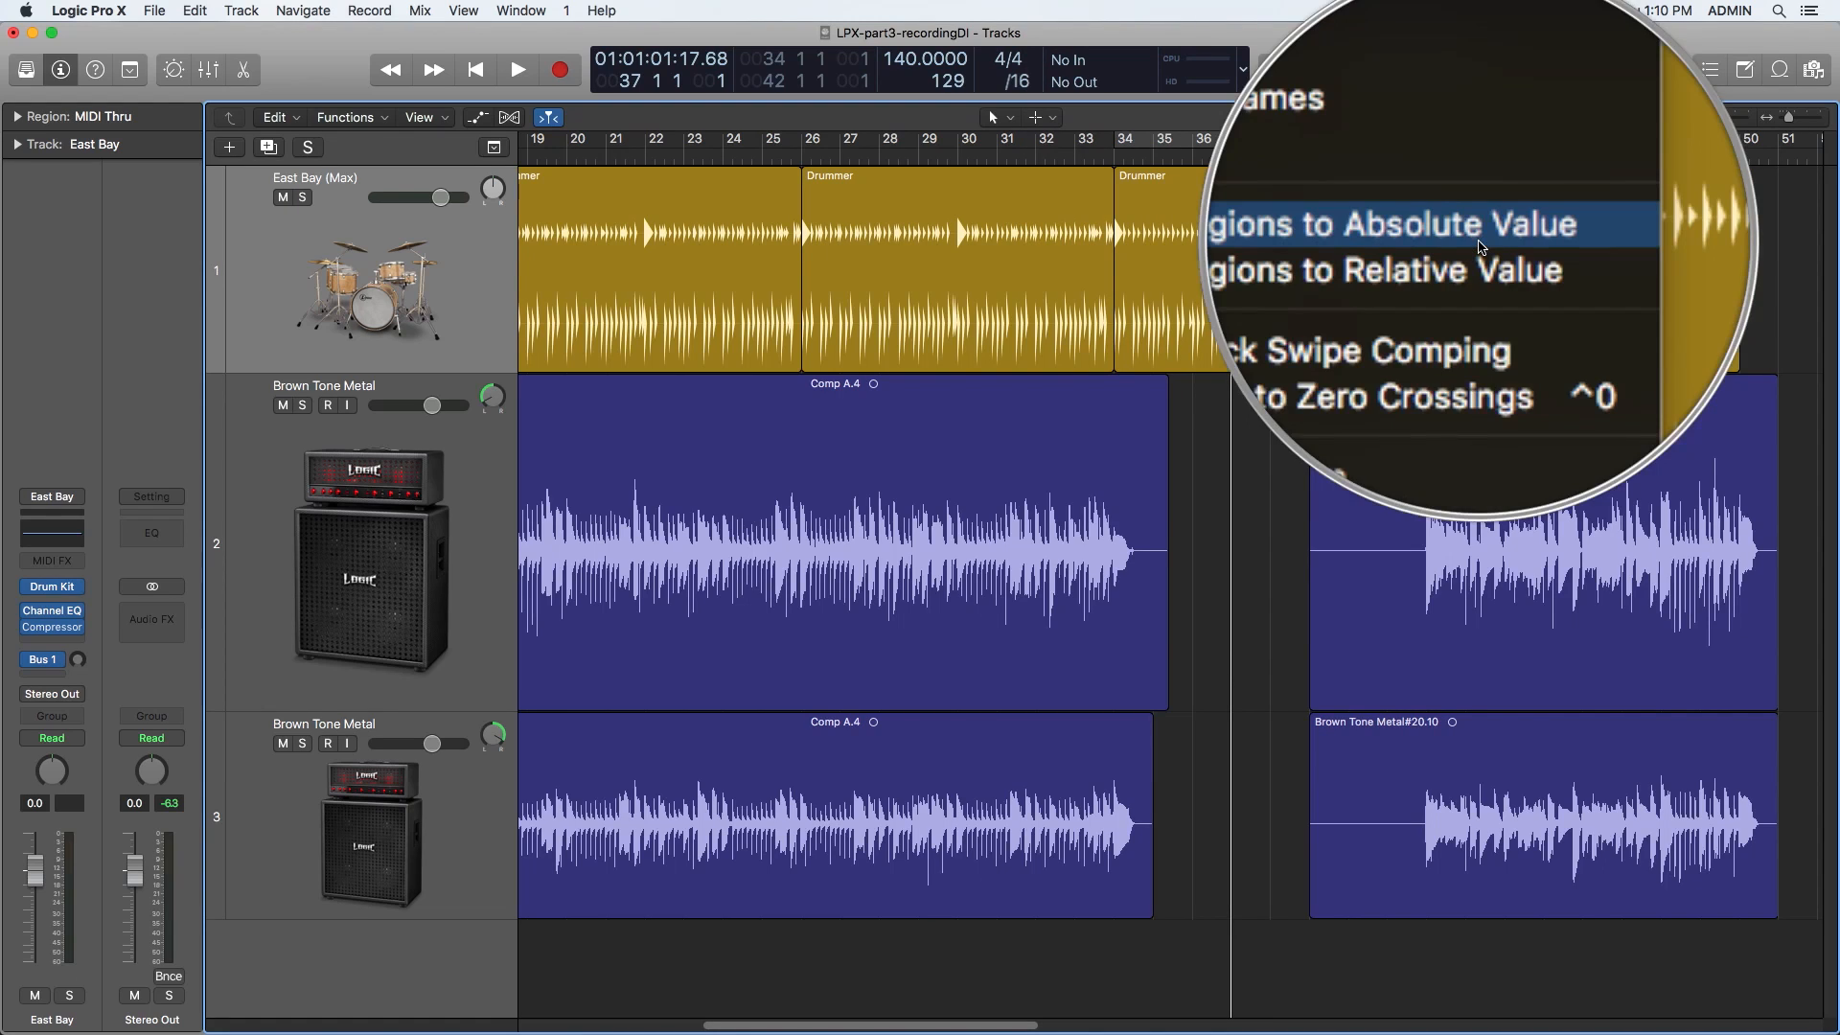
pyautogui.click(1274, 413)
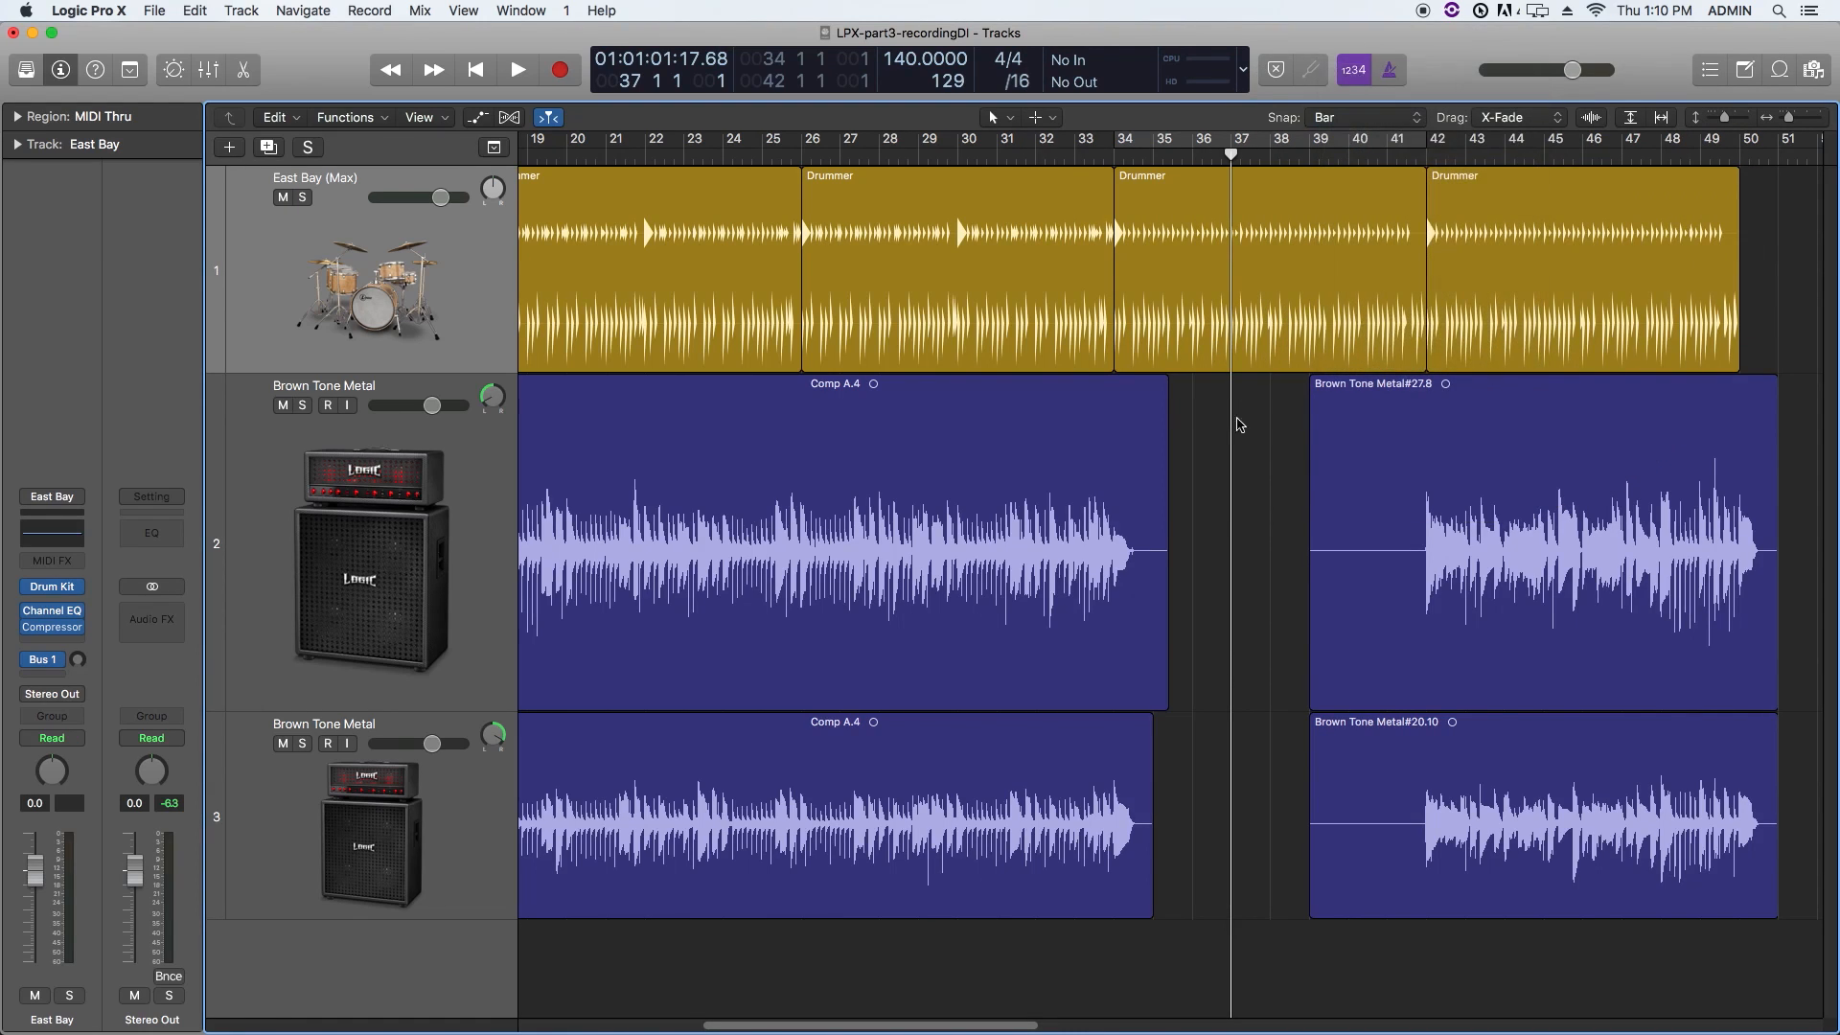
pyautogui.moveTo(1118, 393); pyautogui.dragTo(1409, 888)
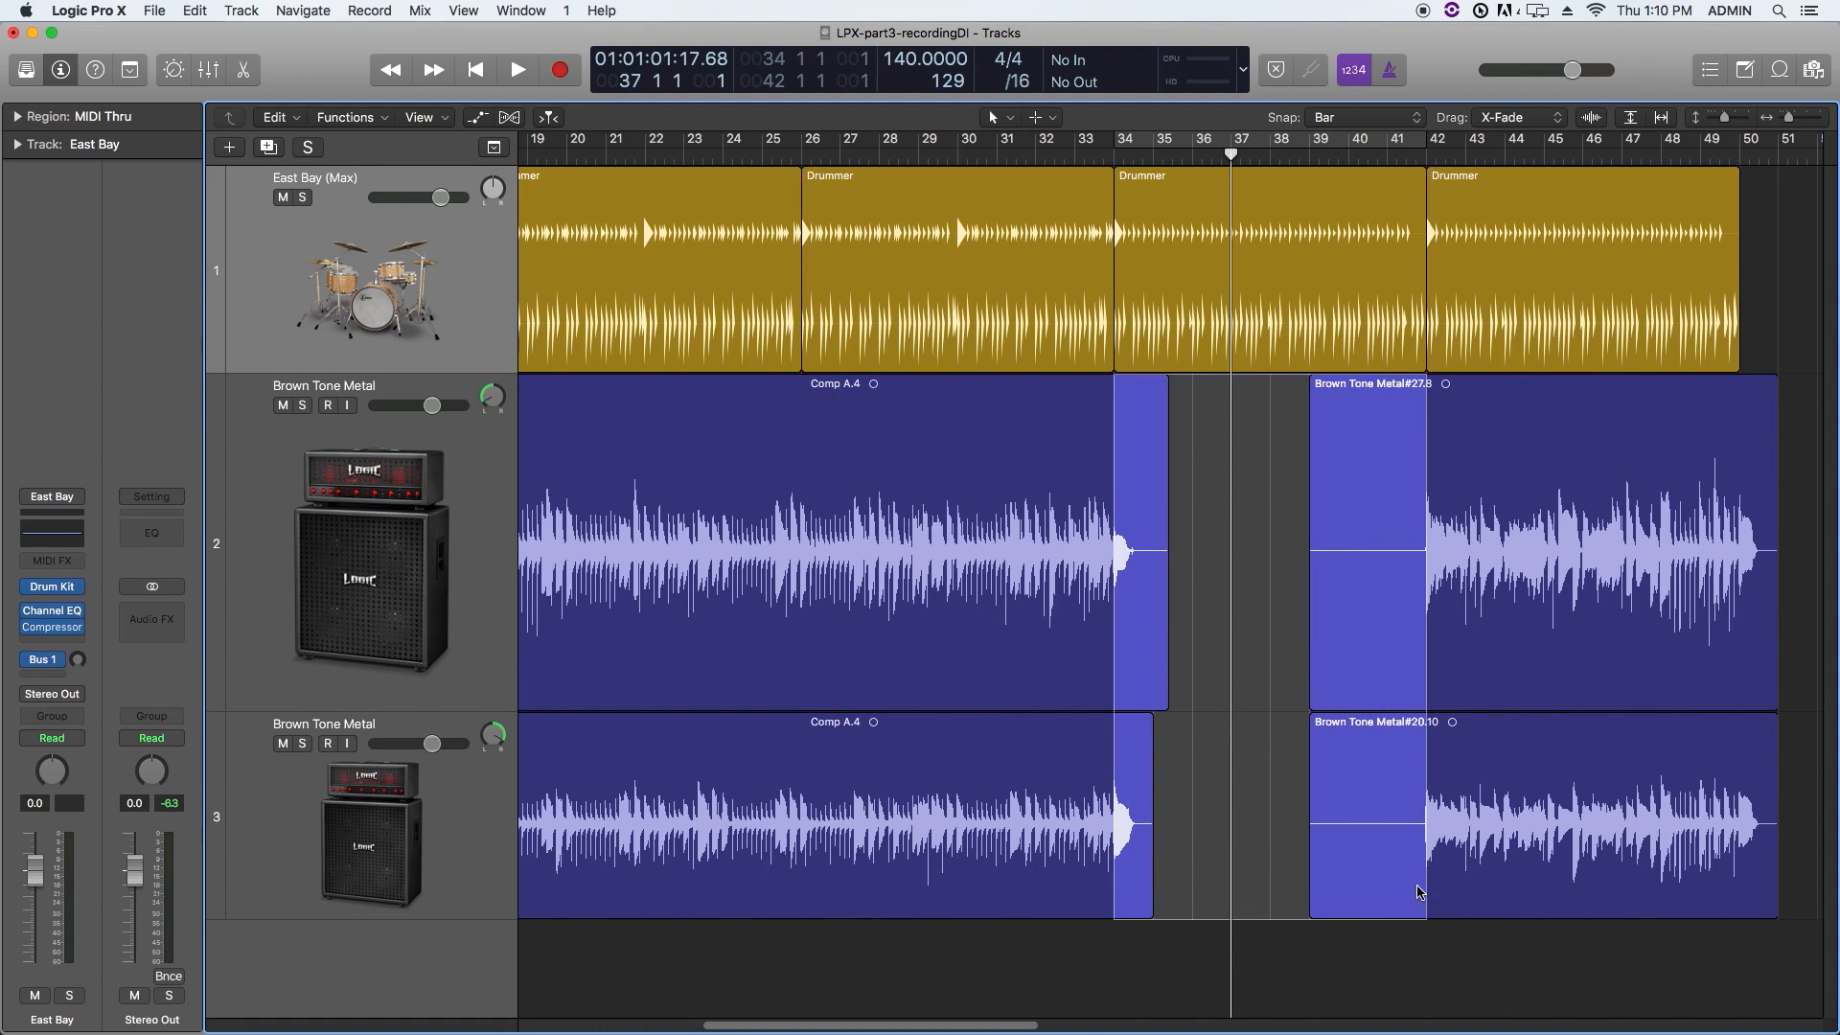
pyautogui.press('Delete')
# Step: Marquee-select everything after bar 50 on both guitar tracks and delete it
pyautogui.hscroll(5, 1496, 673)
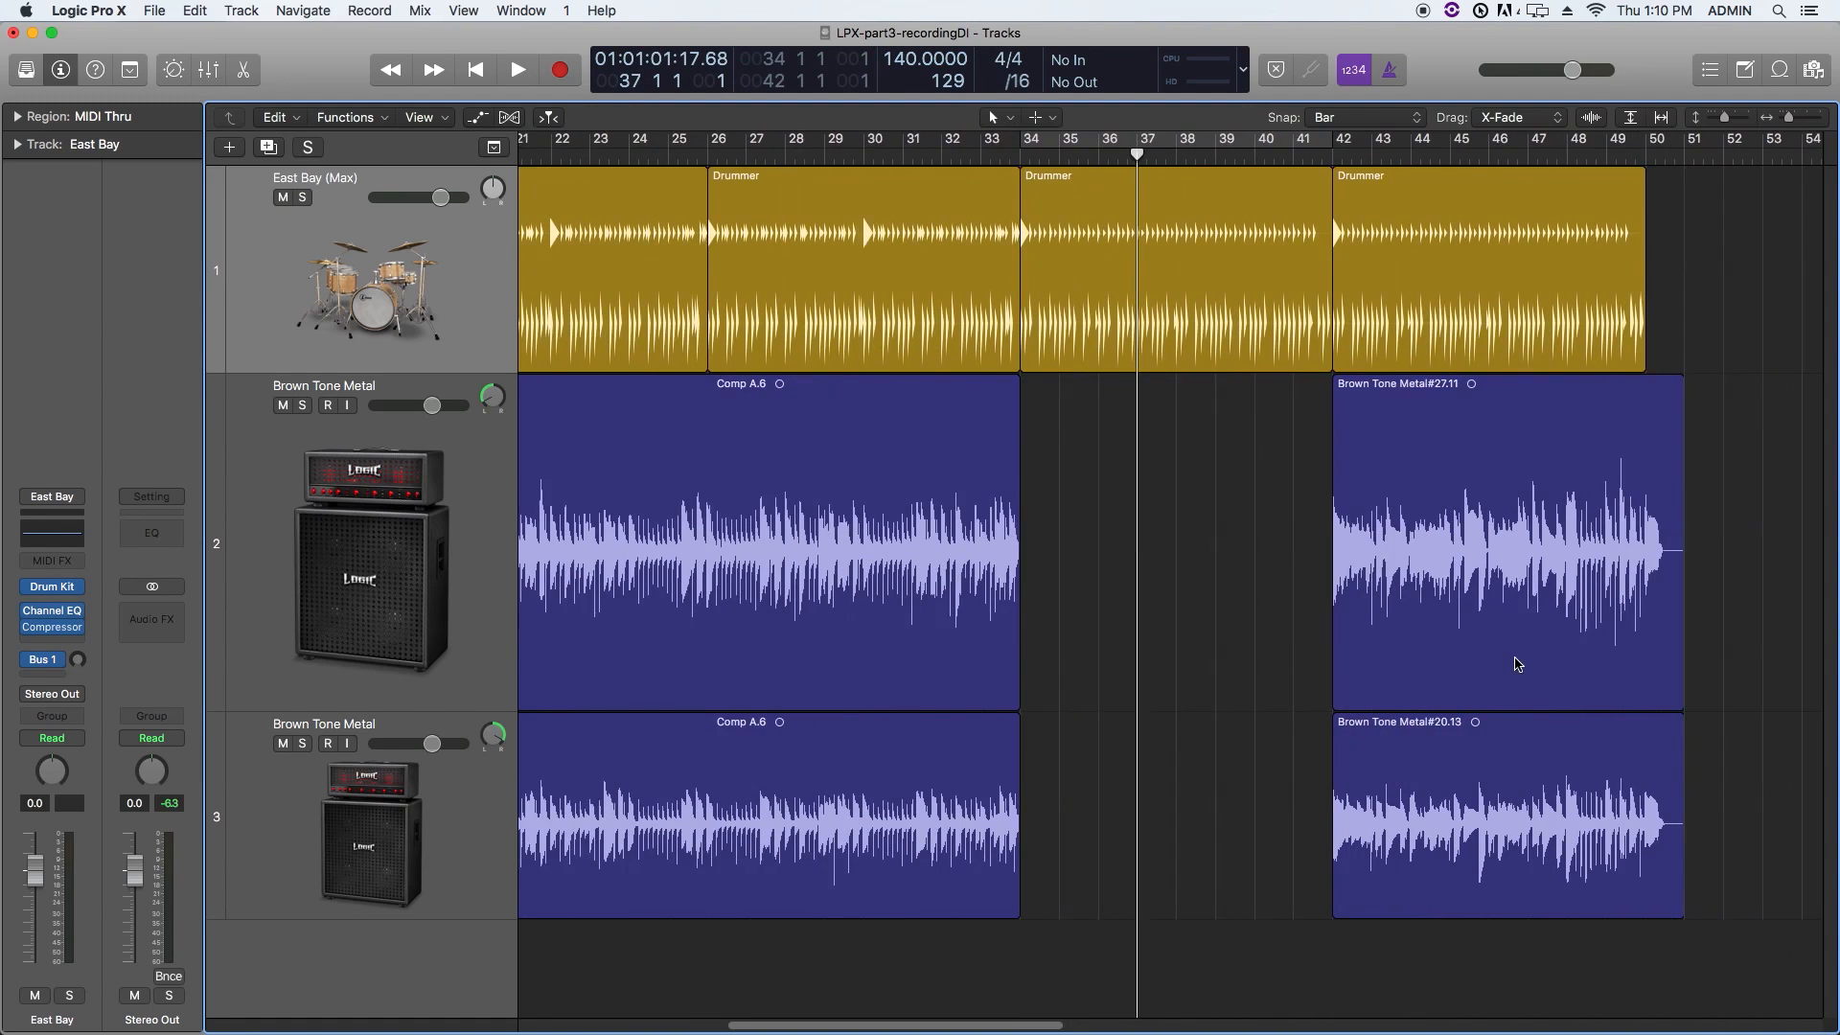
pyautogui.moveTo(1703, 586); pyautogui.dragTo(1564, 753)
pyautogui.moveTo(1722, 518); pyautogui.dragTo(1561, 803)
pyautogui.press('Delete')
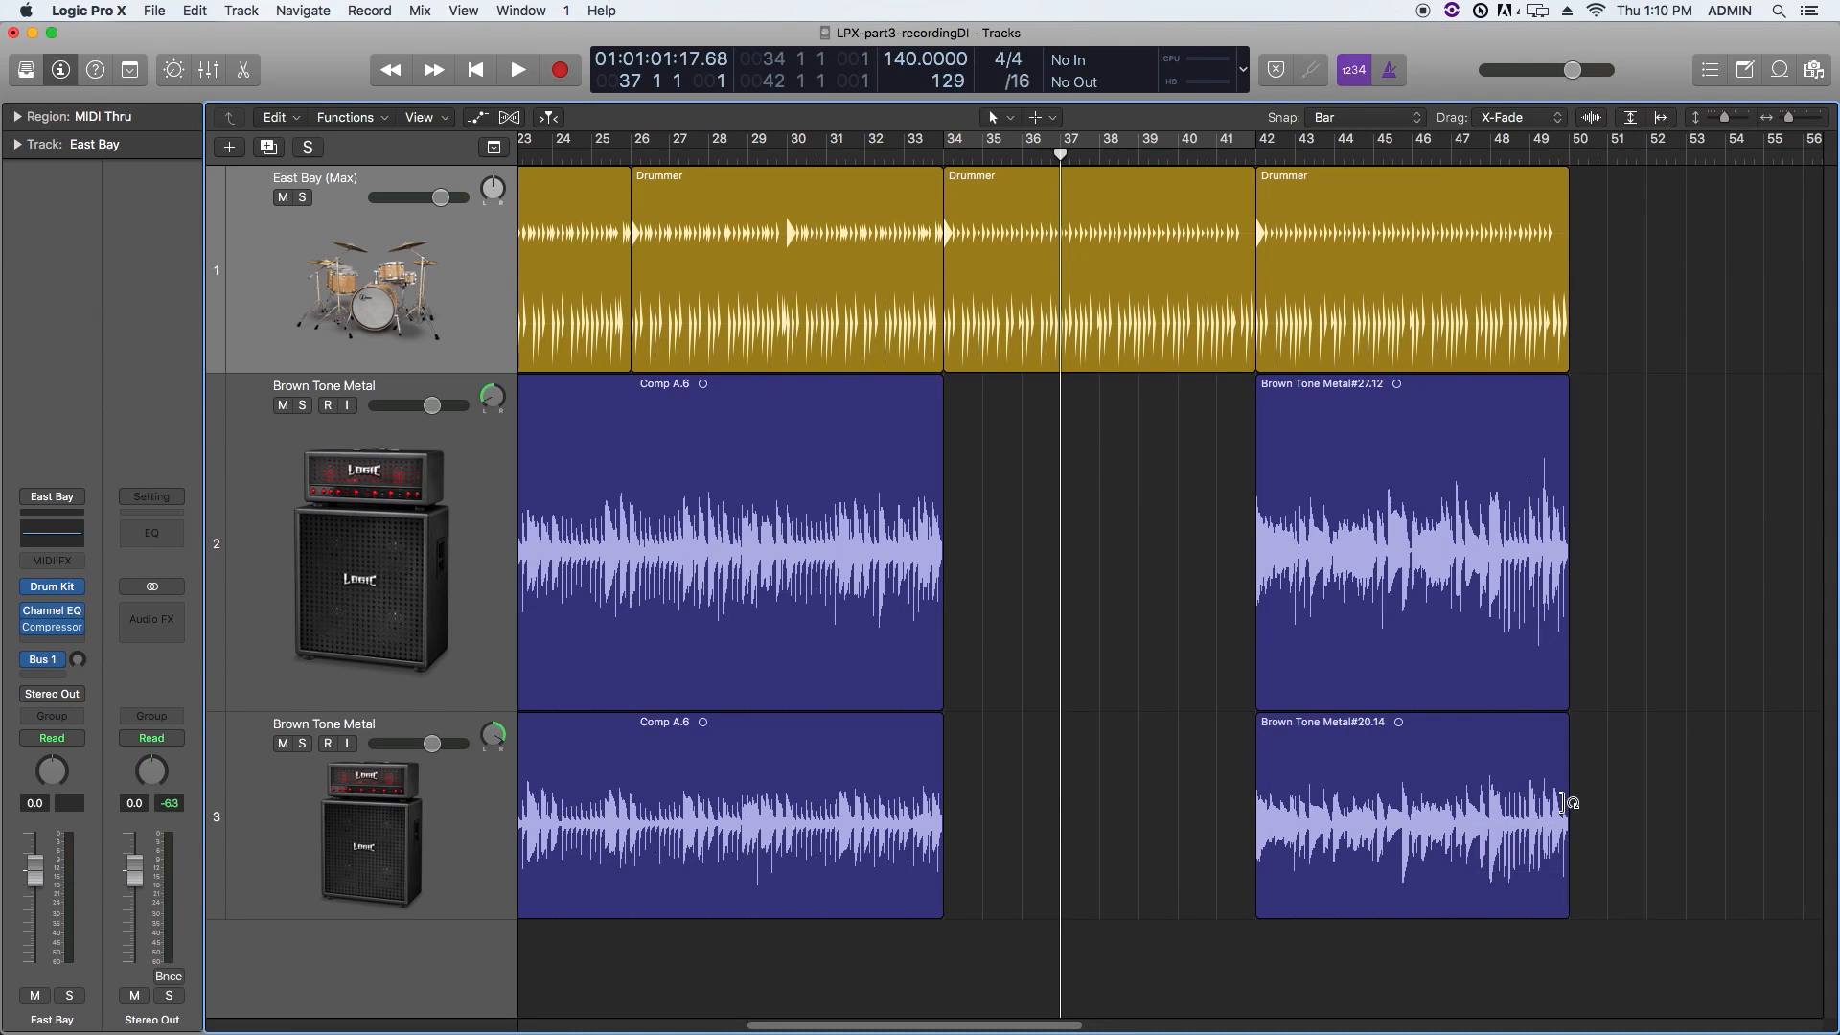
# Step: Copy both guitar regions starting at bar 42 to bar 34 to fill the gap, and clear the selection
pyautogui.moveTo(1642, 608); pyautogui.dragTo(1386, 795)
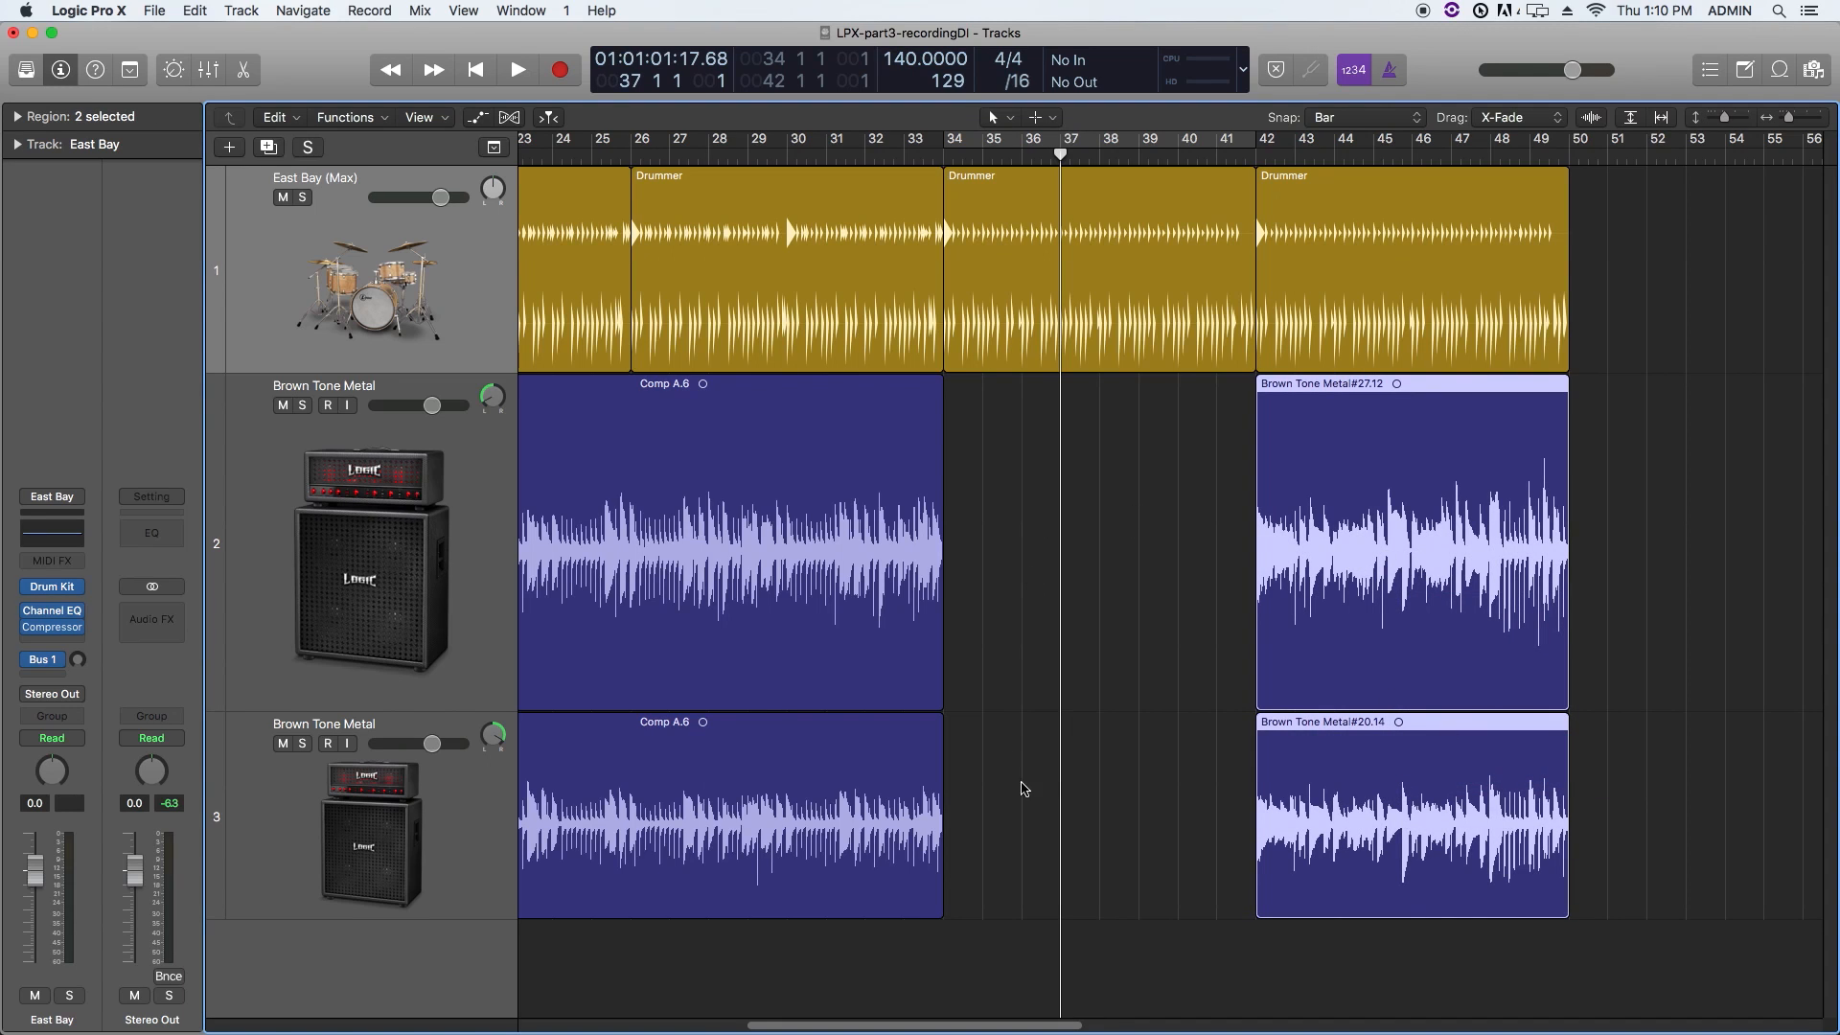
pyautogui.moveTo(1410, 599); pyautogui.dragTo(1100, 569)
pyautogui.click(1632, 558)
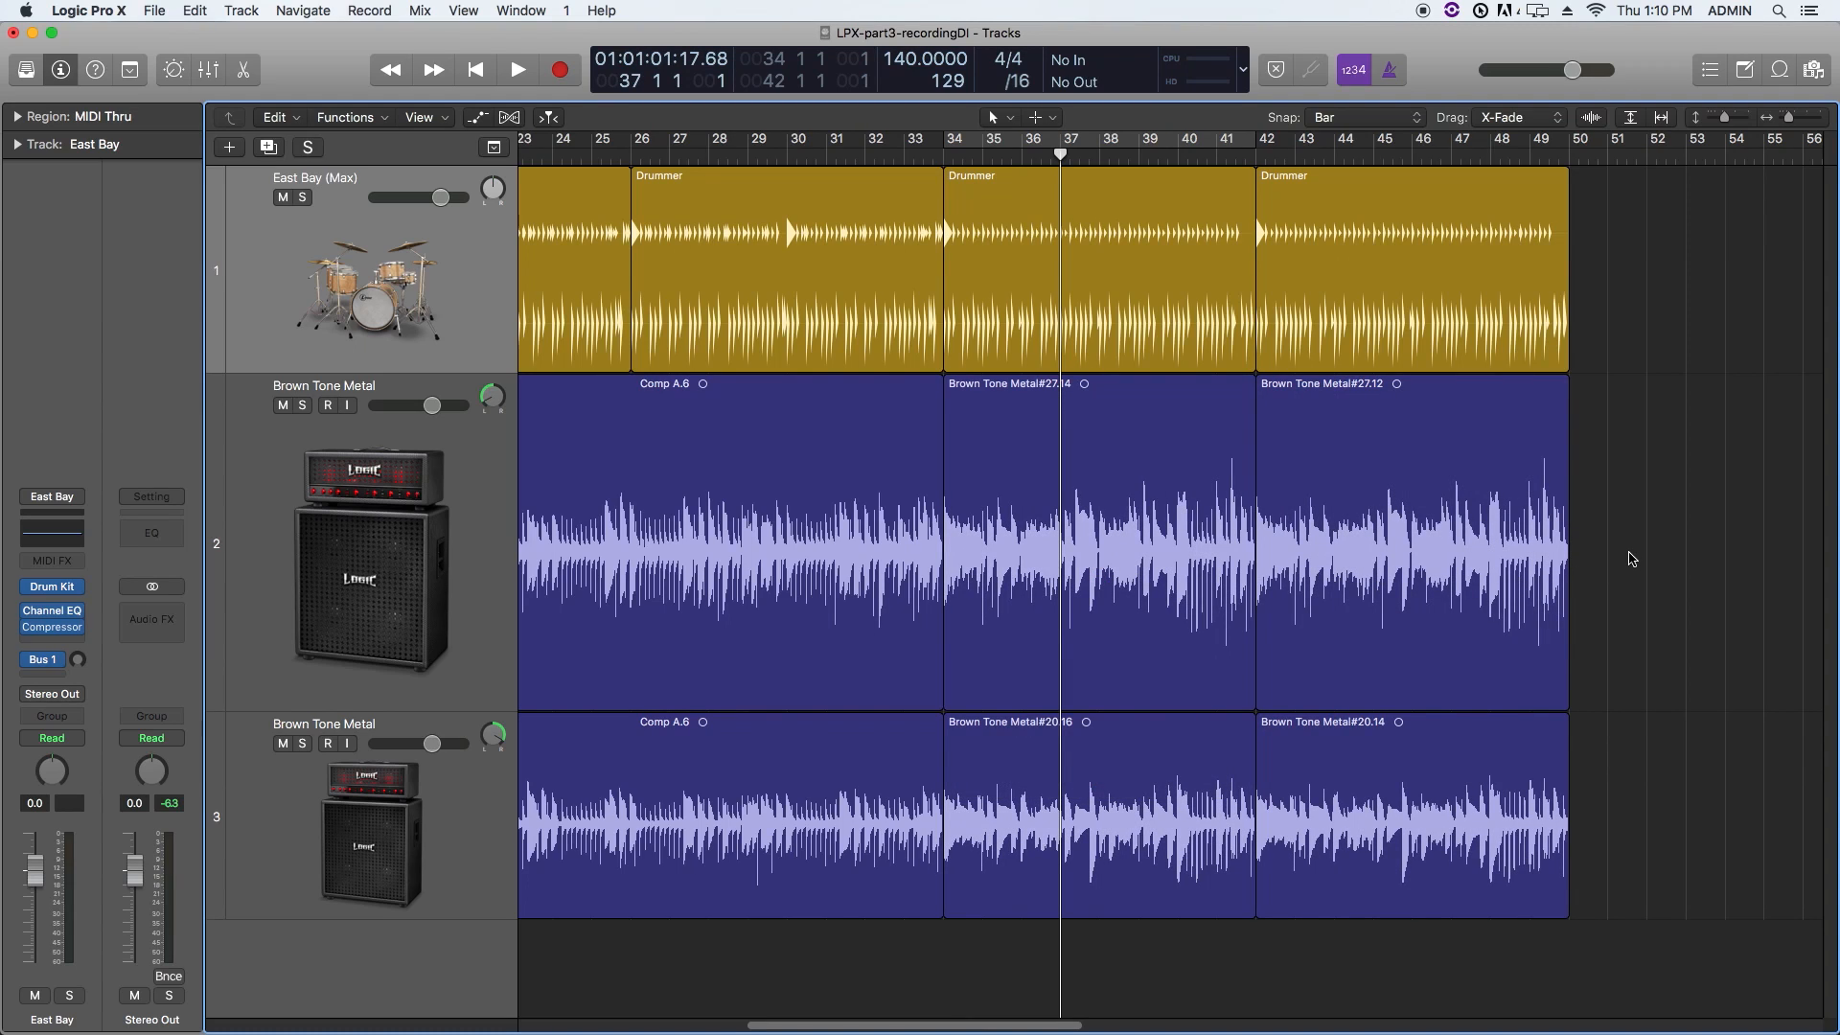
# Step: Look over the full arrangement, select all six drummer regions, and set the cycle range around them from bar 2 to 50
pyautogui.moveTo(1616, 329)
pyautogui.moveTo(1026, 1030); pyautogui.dragTo(800, 1014)
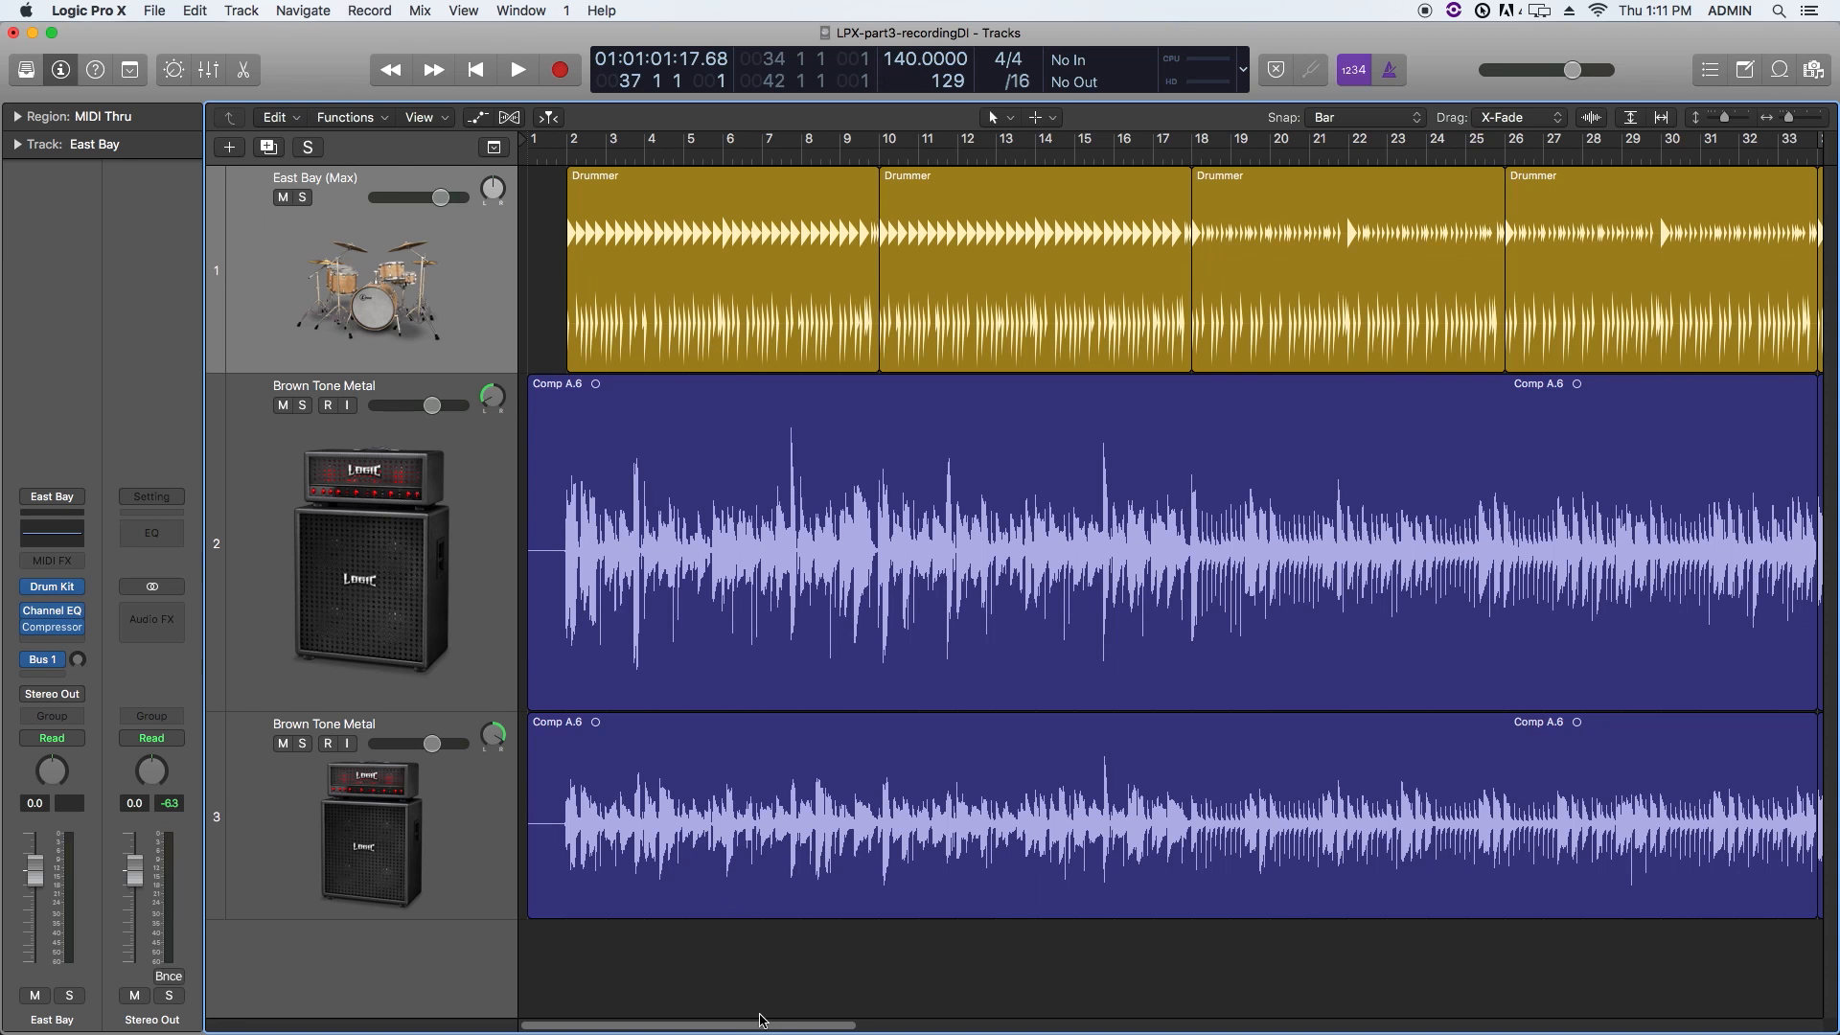
pyautogui.moveTo(770, 1028); pyautogui.dragTo(1058, 1030)
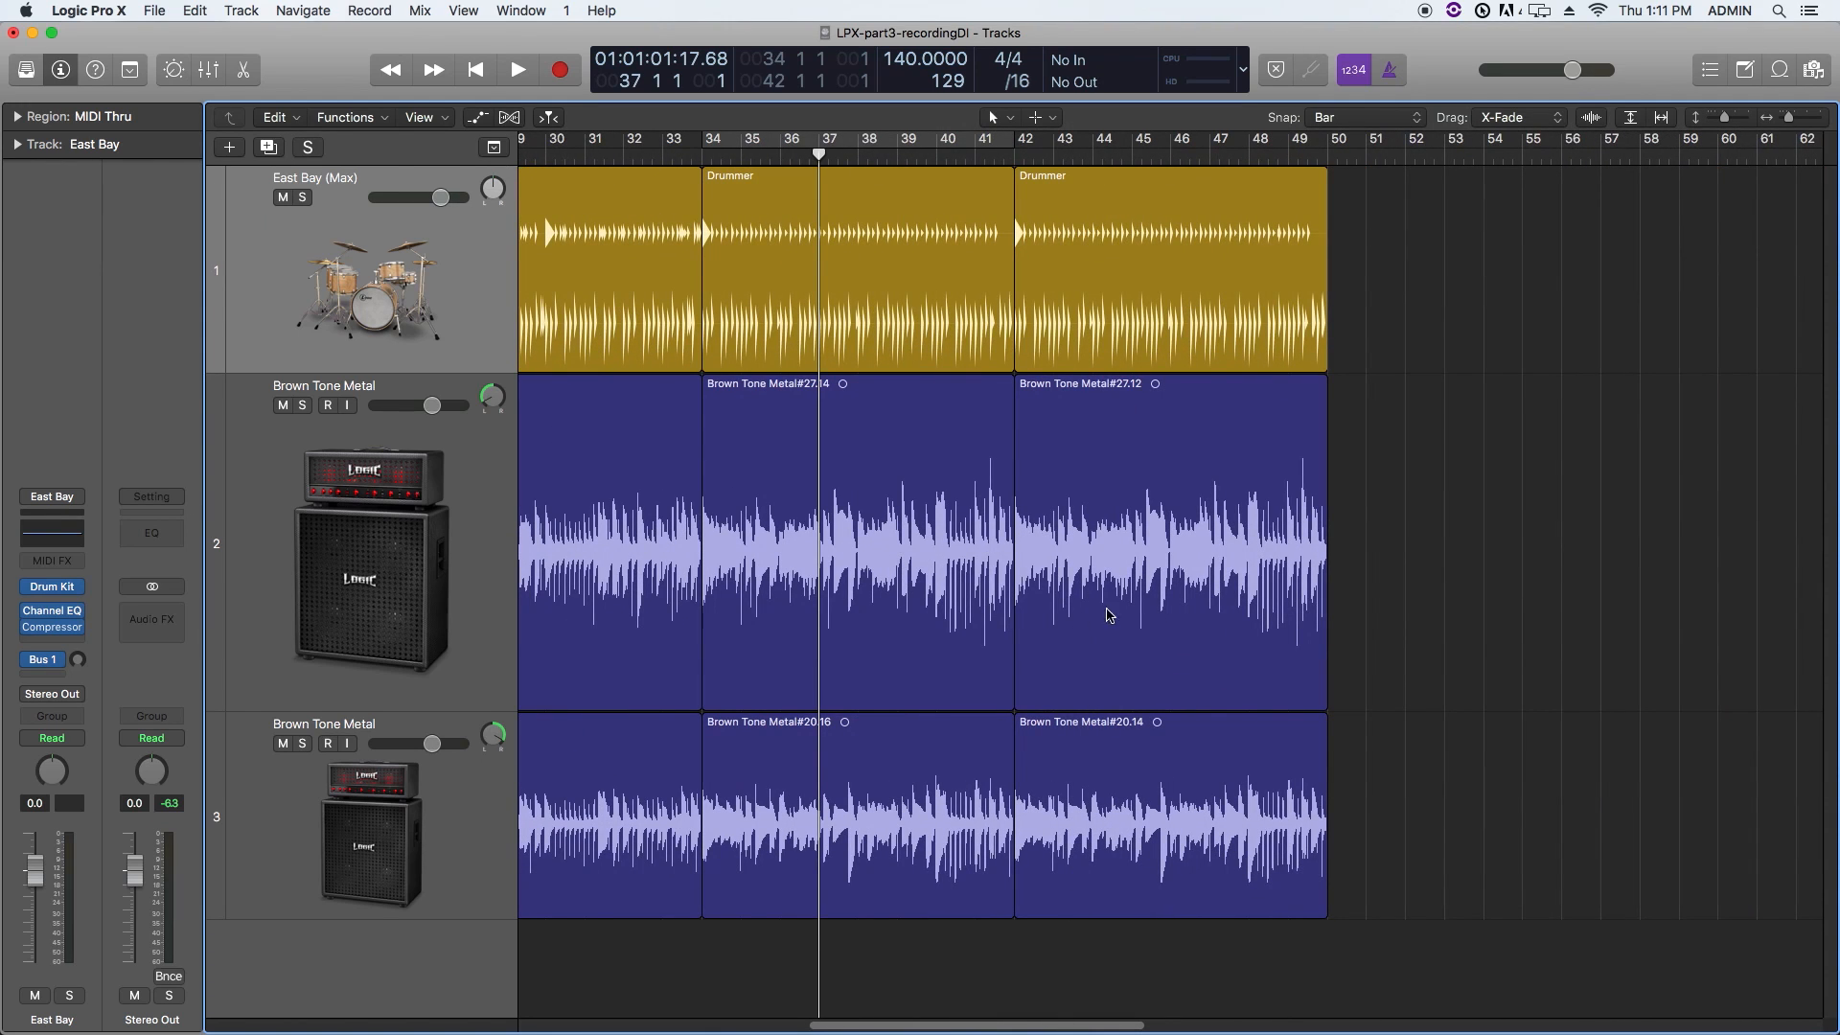
pyautogui.moveTo(993, 1028); pyautogui.dragTo(690, 1027)
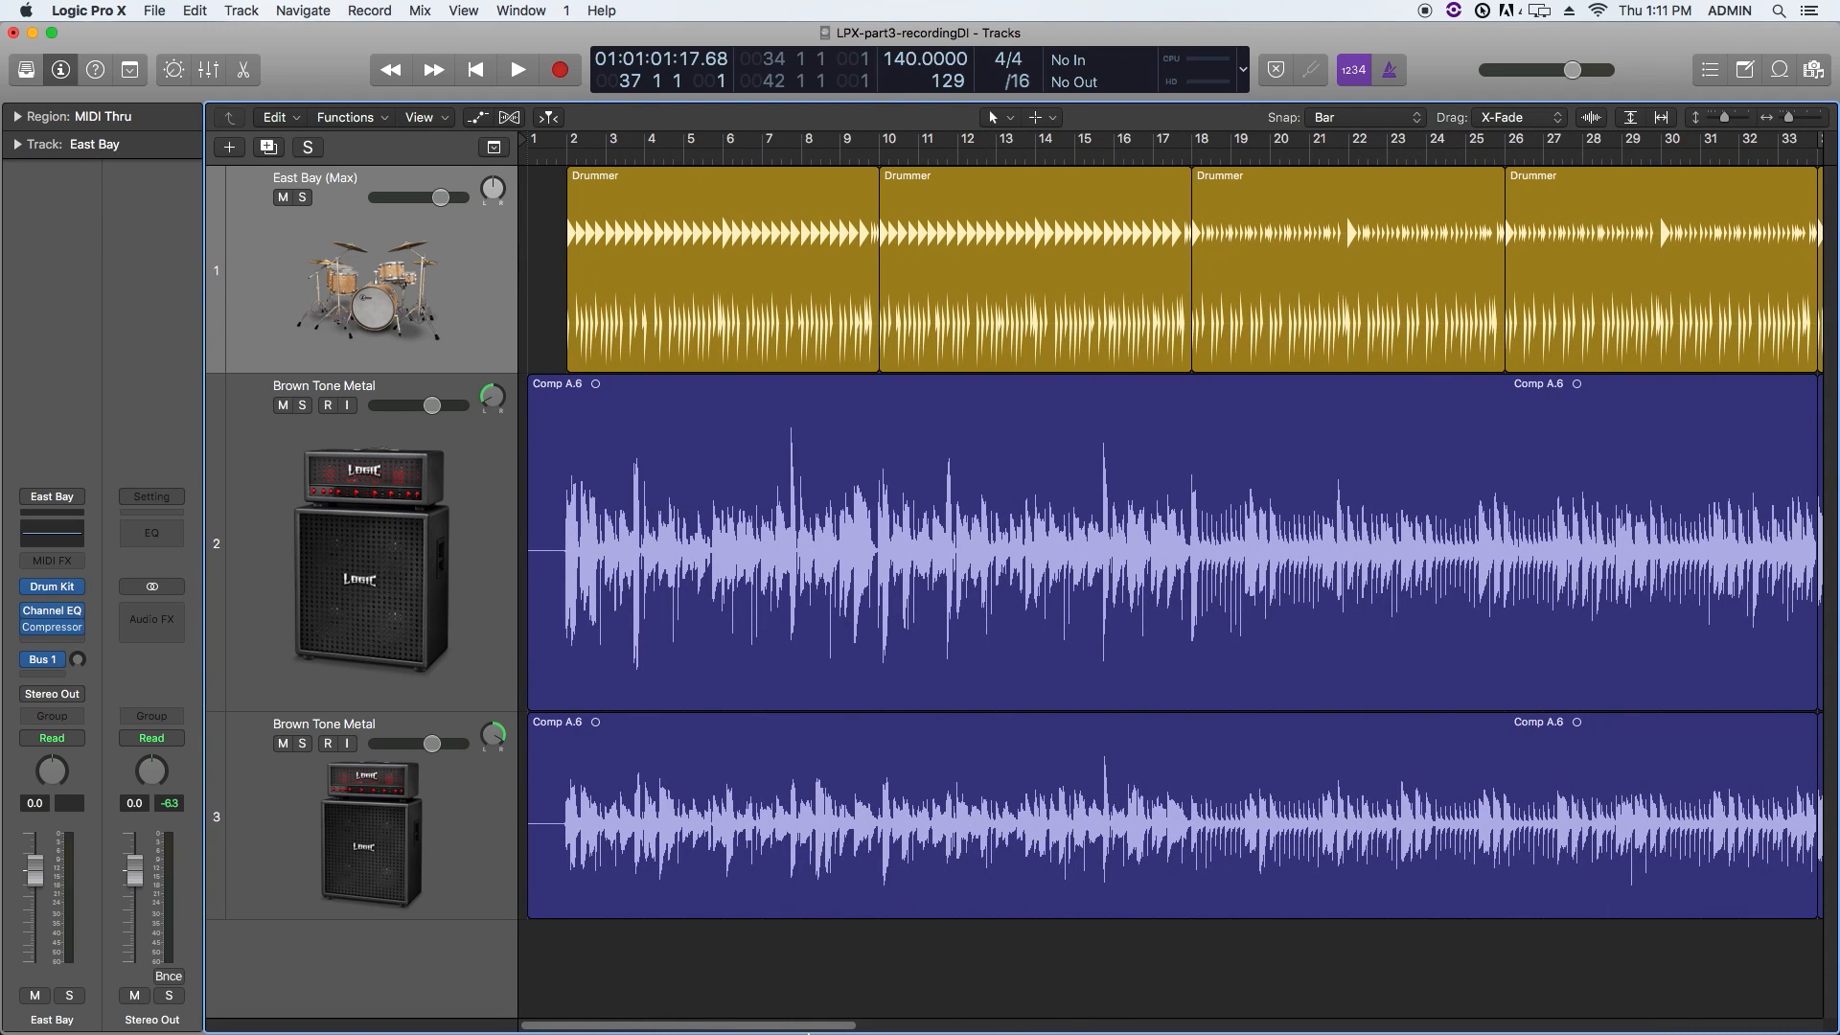
pyautogui.press('super+Left')
pyautogui.press('super+Left')
pyautogui.press('super+Left')
pyautogui.moveTo(1316, 230); pyautogui.dragTo(590, 211)
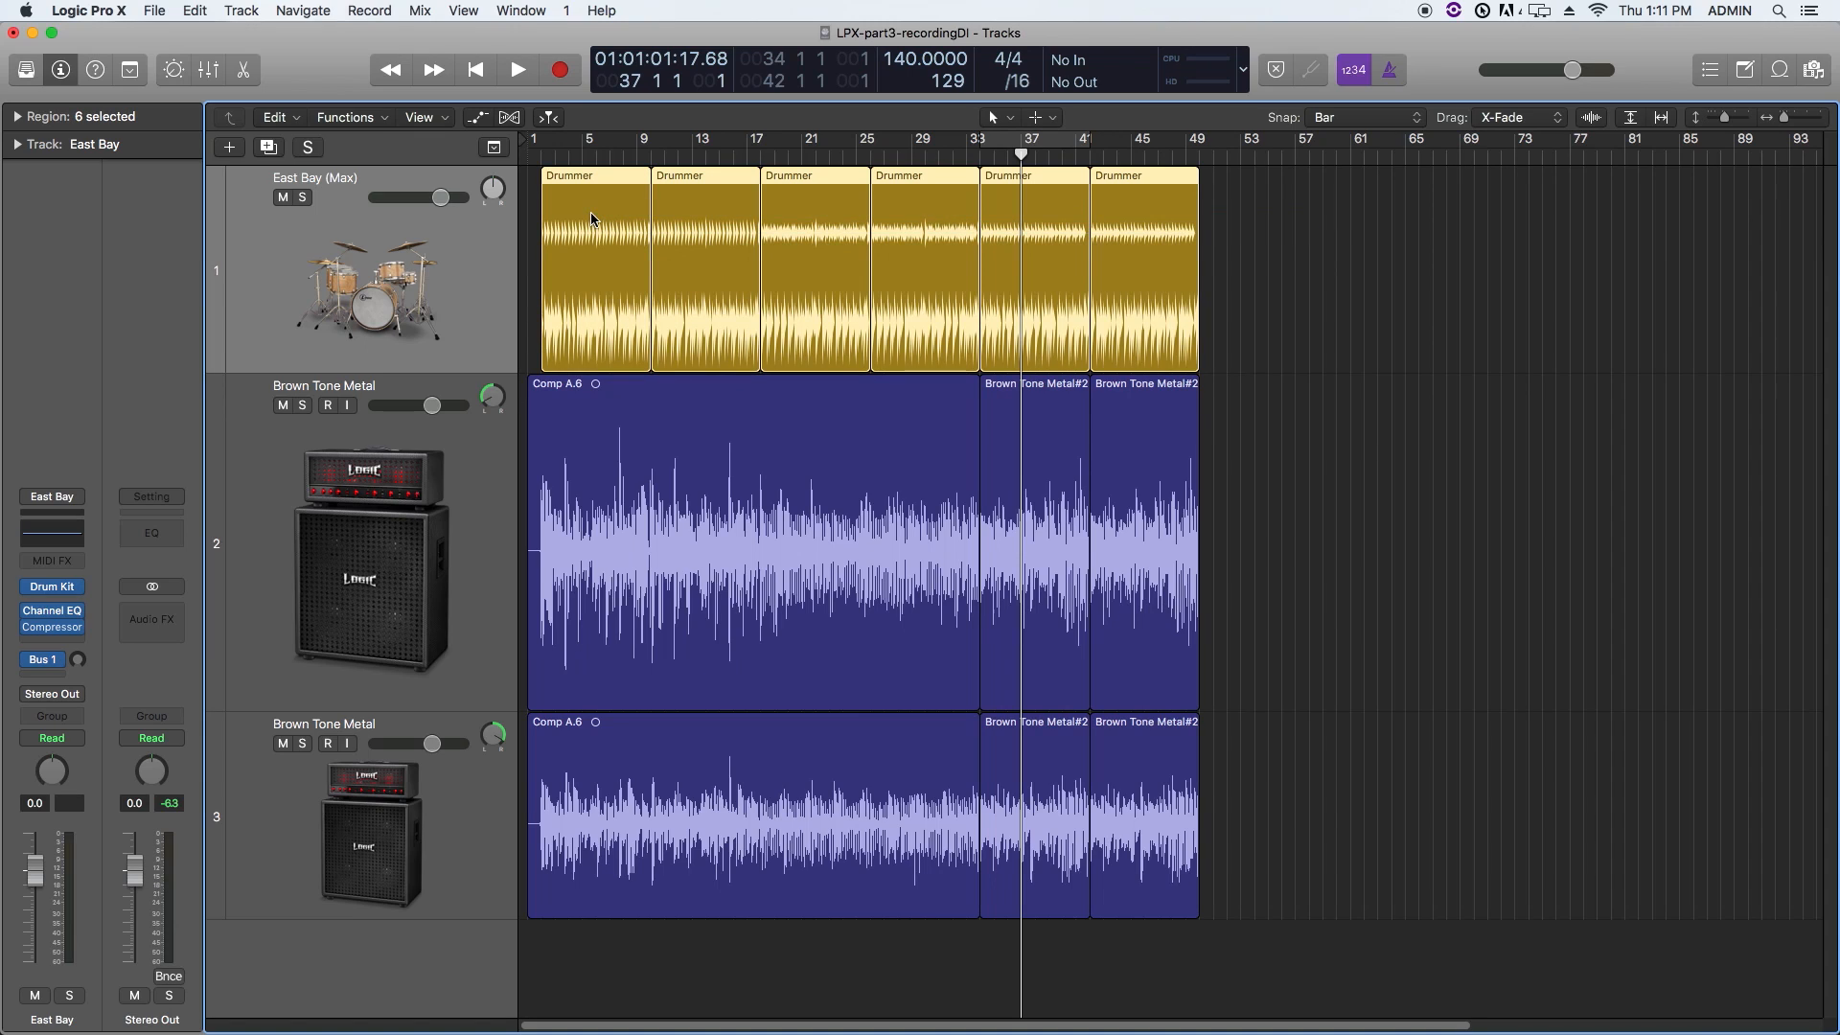
pyautogui.press('super+u')
pyautogui.click(1100, 142)
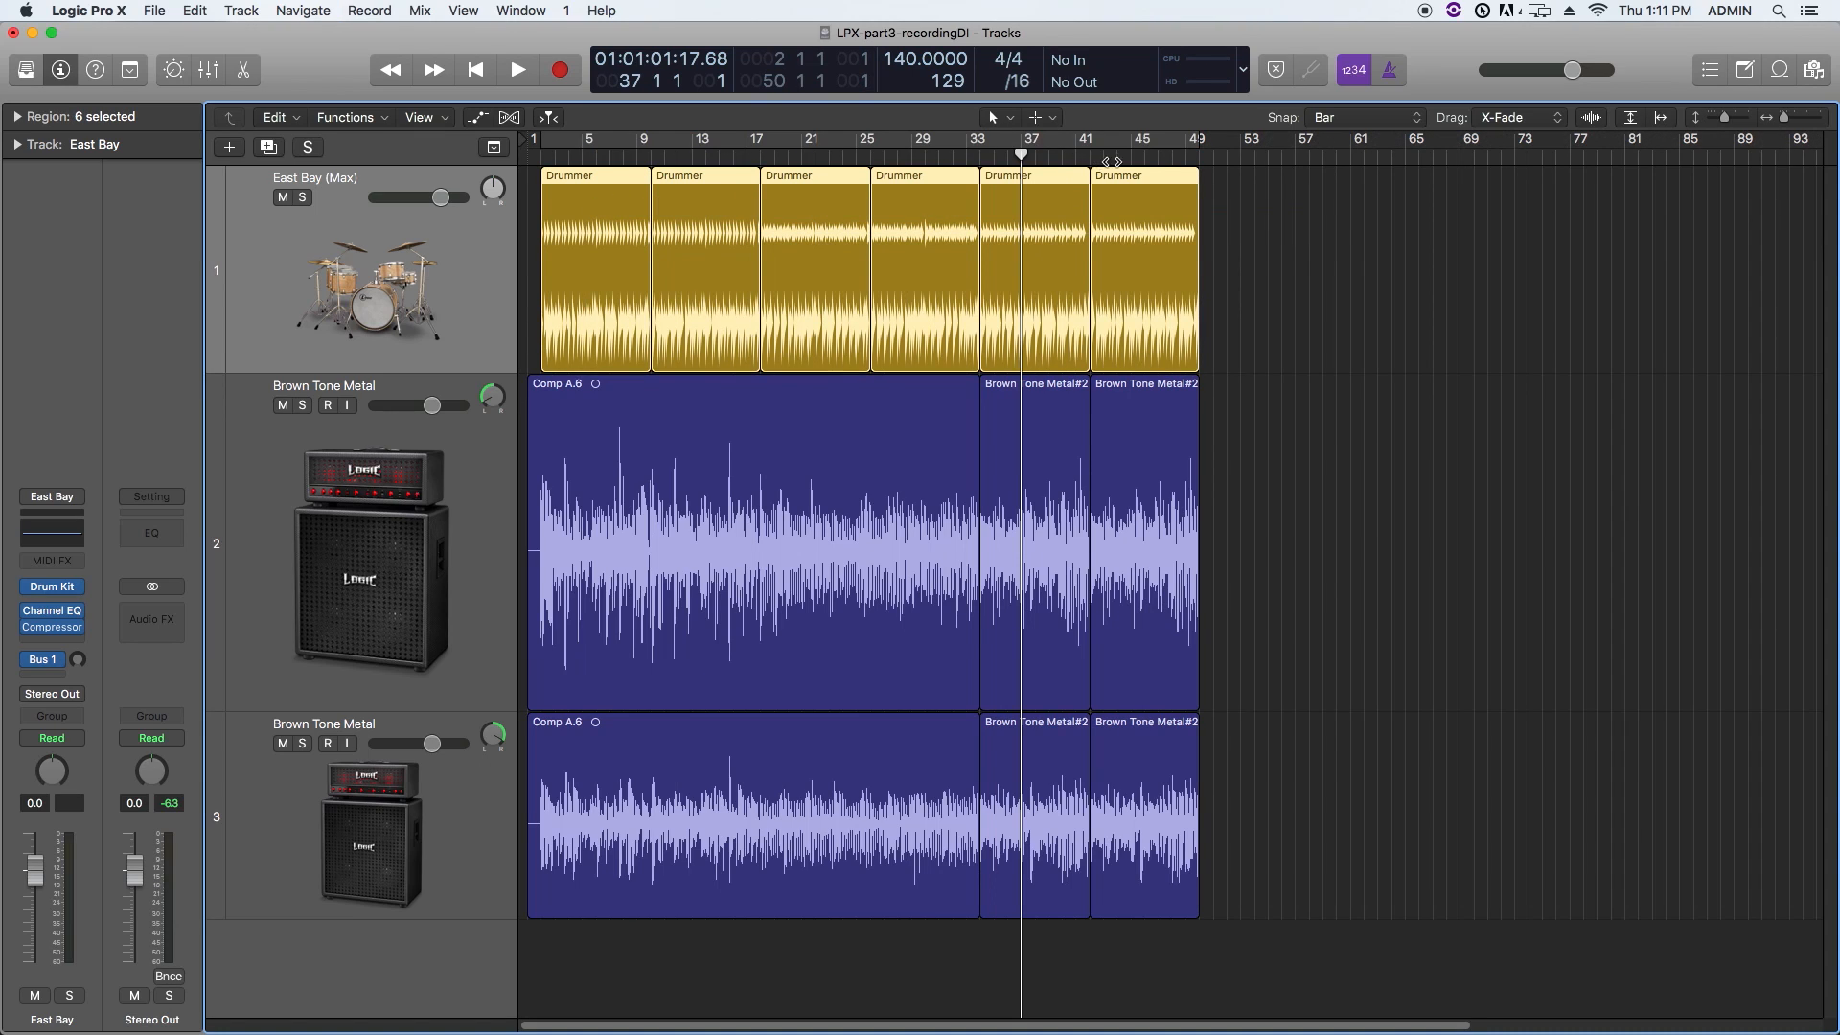
# Step: Play the cycle from bar 47 through its jump back to bar 2, and stop playback
pyautogui.click(1156, 160)
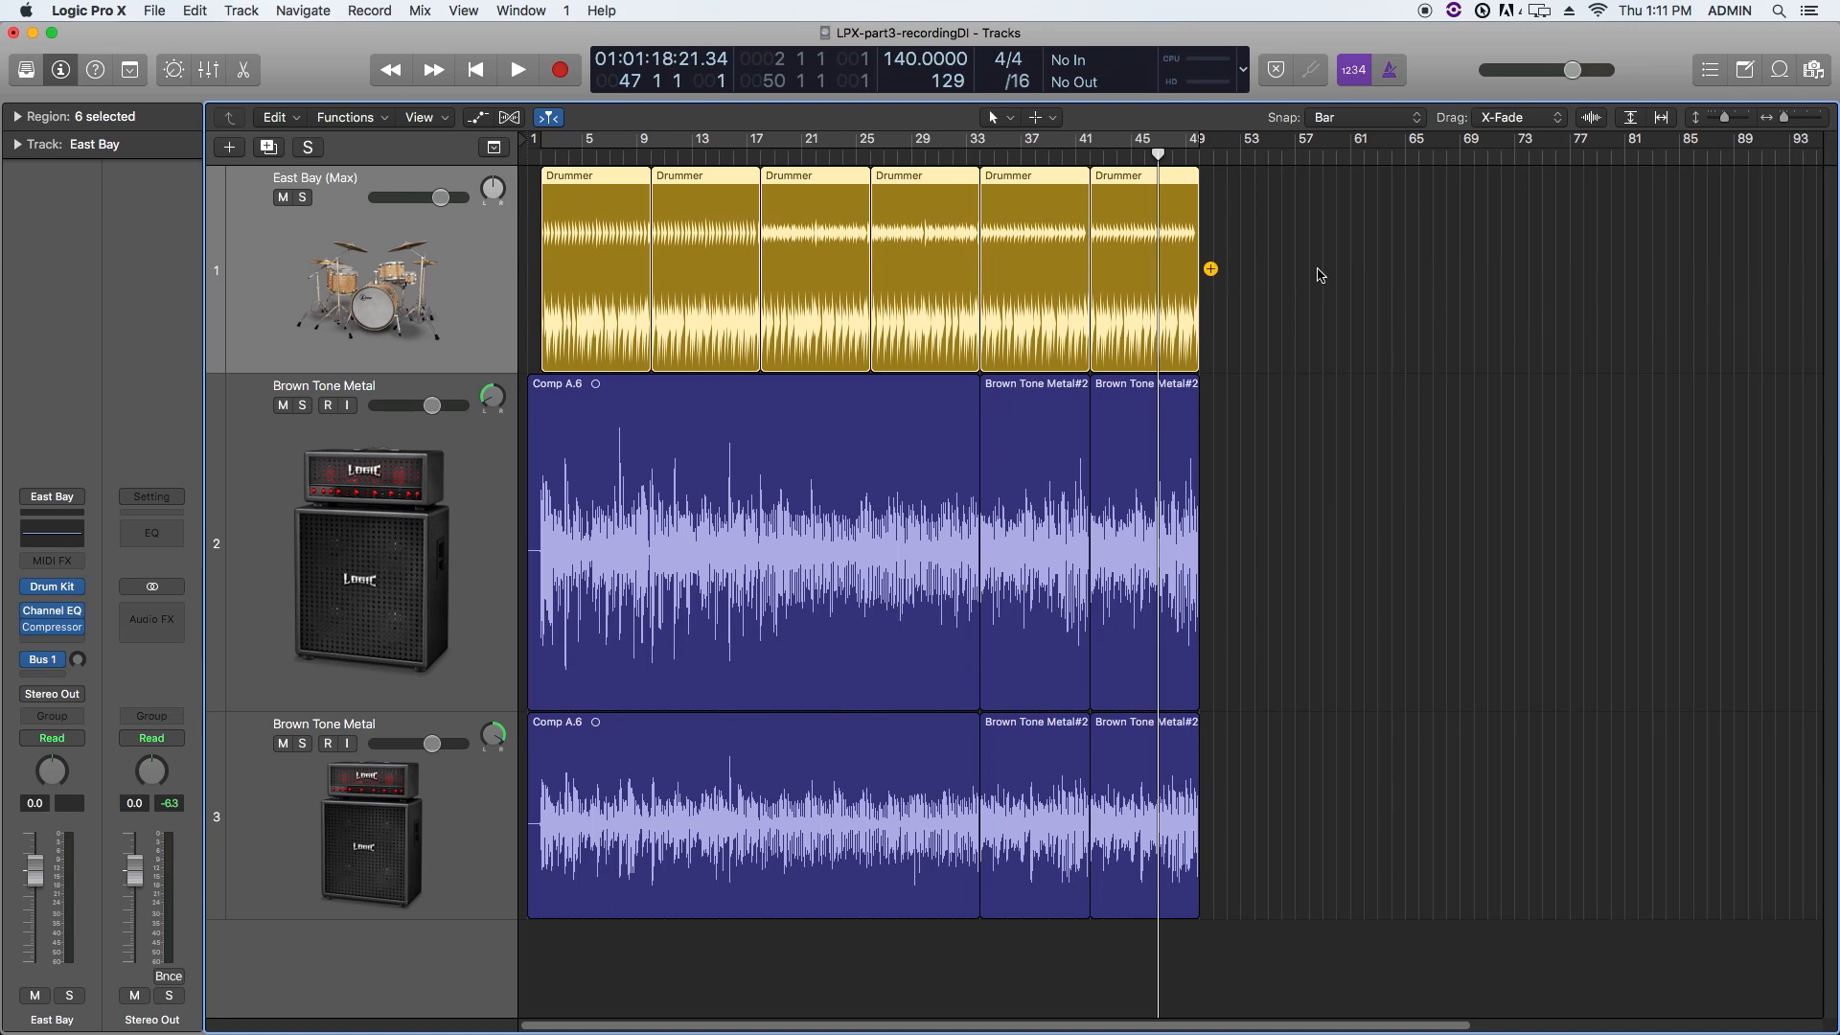
pyautogui.press('space')
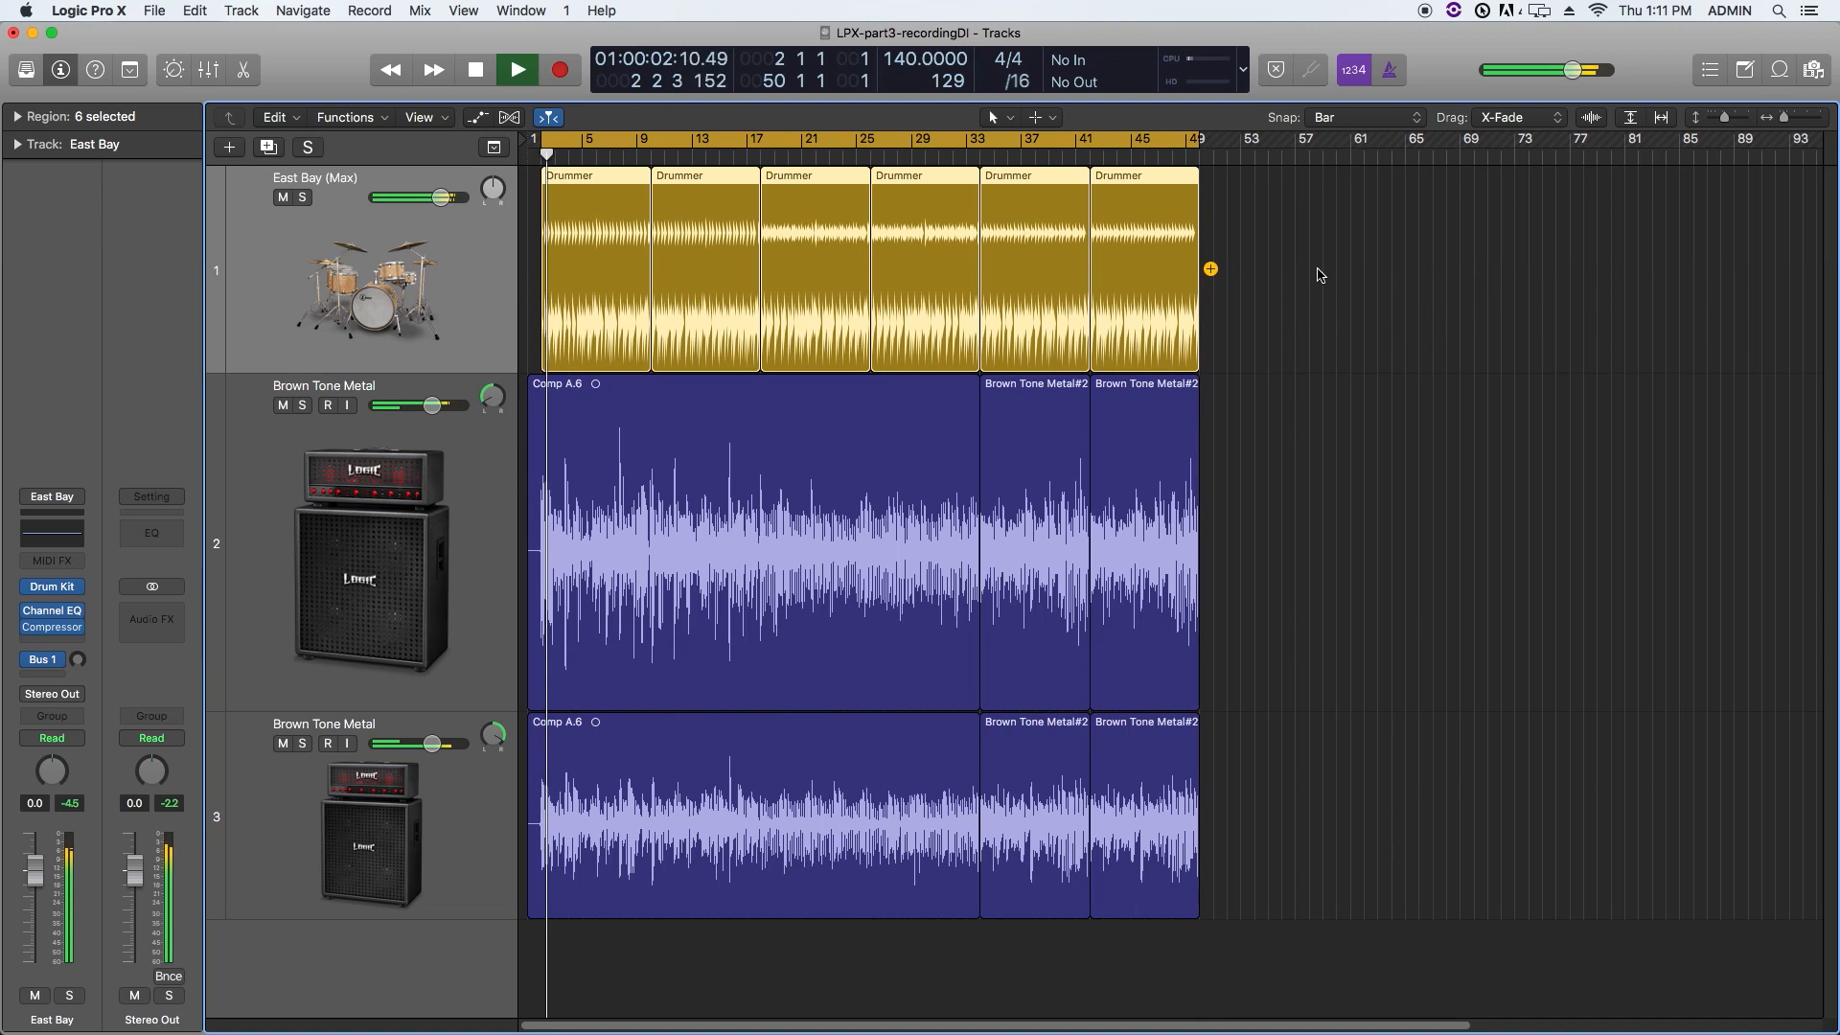
pyautogui.press('space')
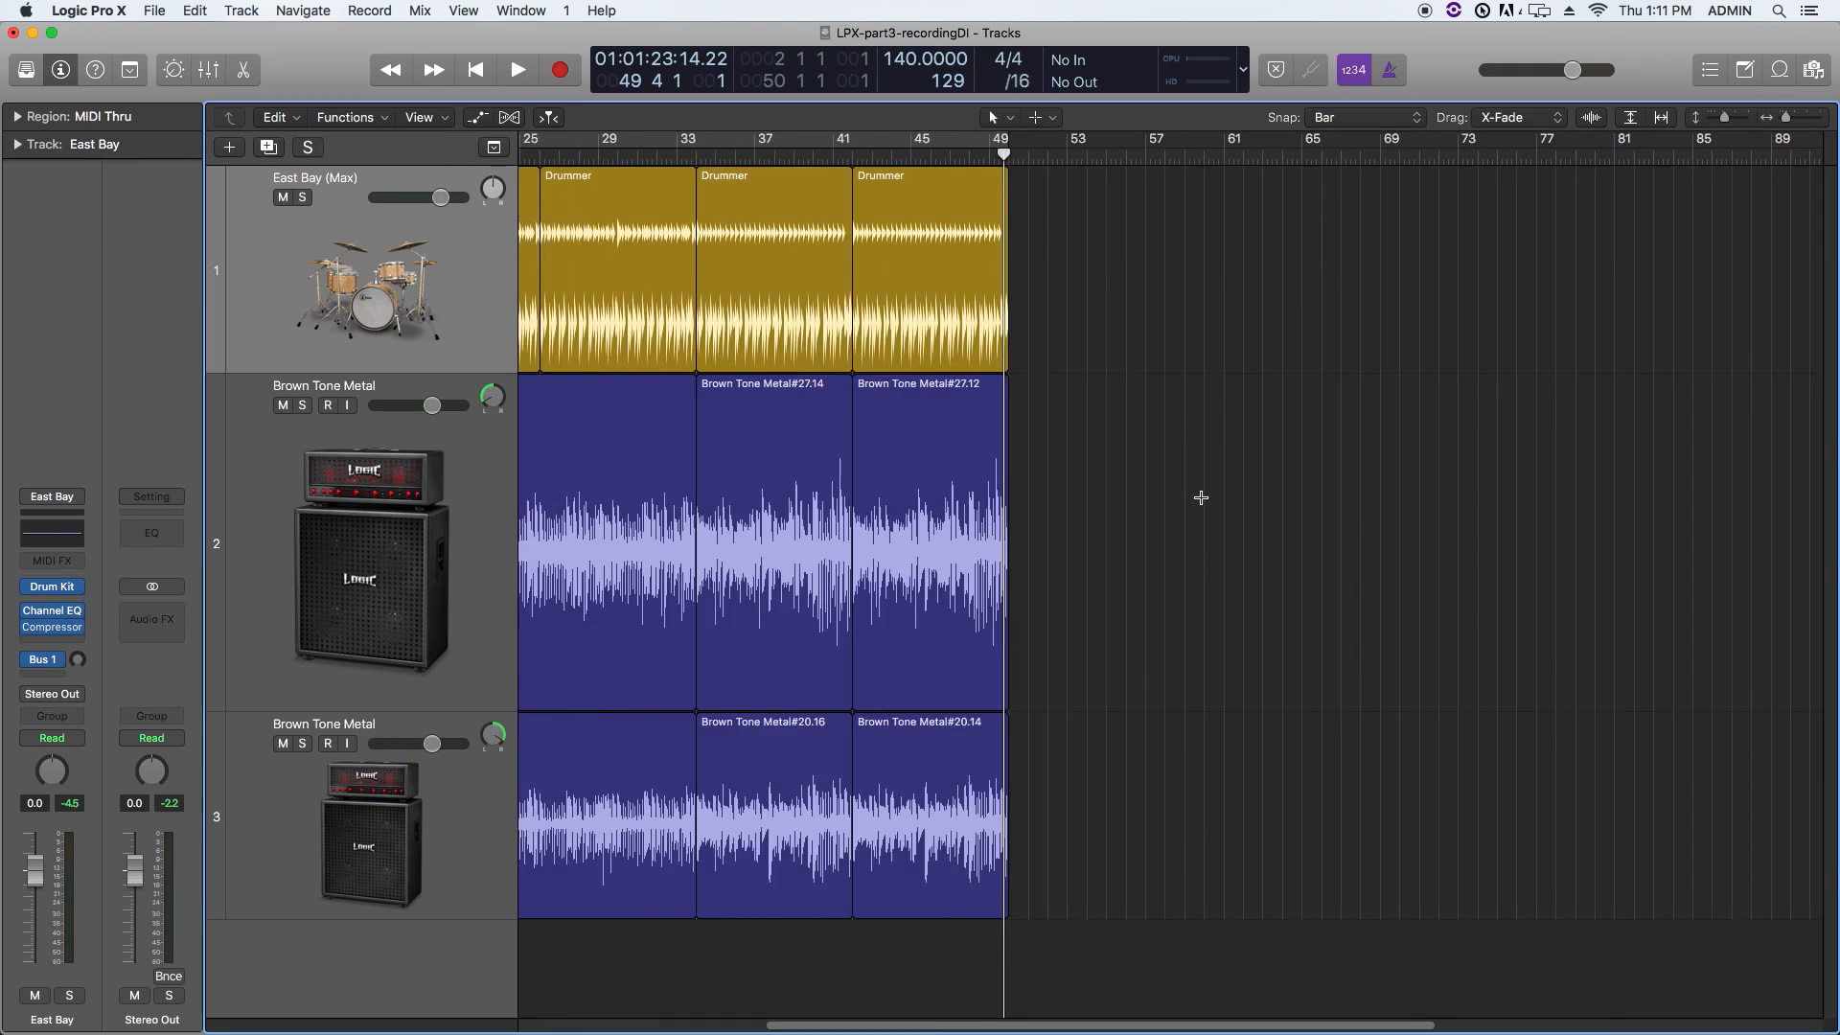
# Step: Examine the arrangement's ending by marquee-selecting bars 49 to 51 across both guitar tracks, and clear the selection
pyautogui.press('super+Right')
pyautogui.press('super+Right')
pyautogui.press('super+Right')
pyautogui.press('super+Right')
pyautogui.press('super+Right')
pyautogui.press('super+Right')
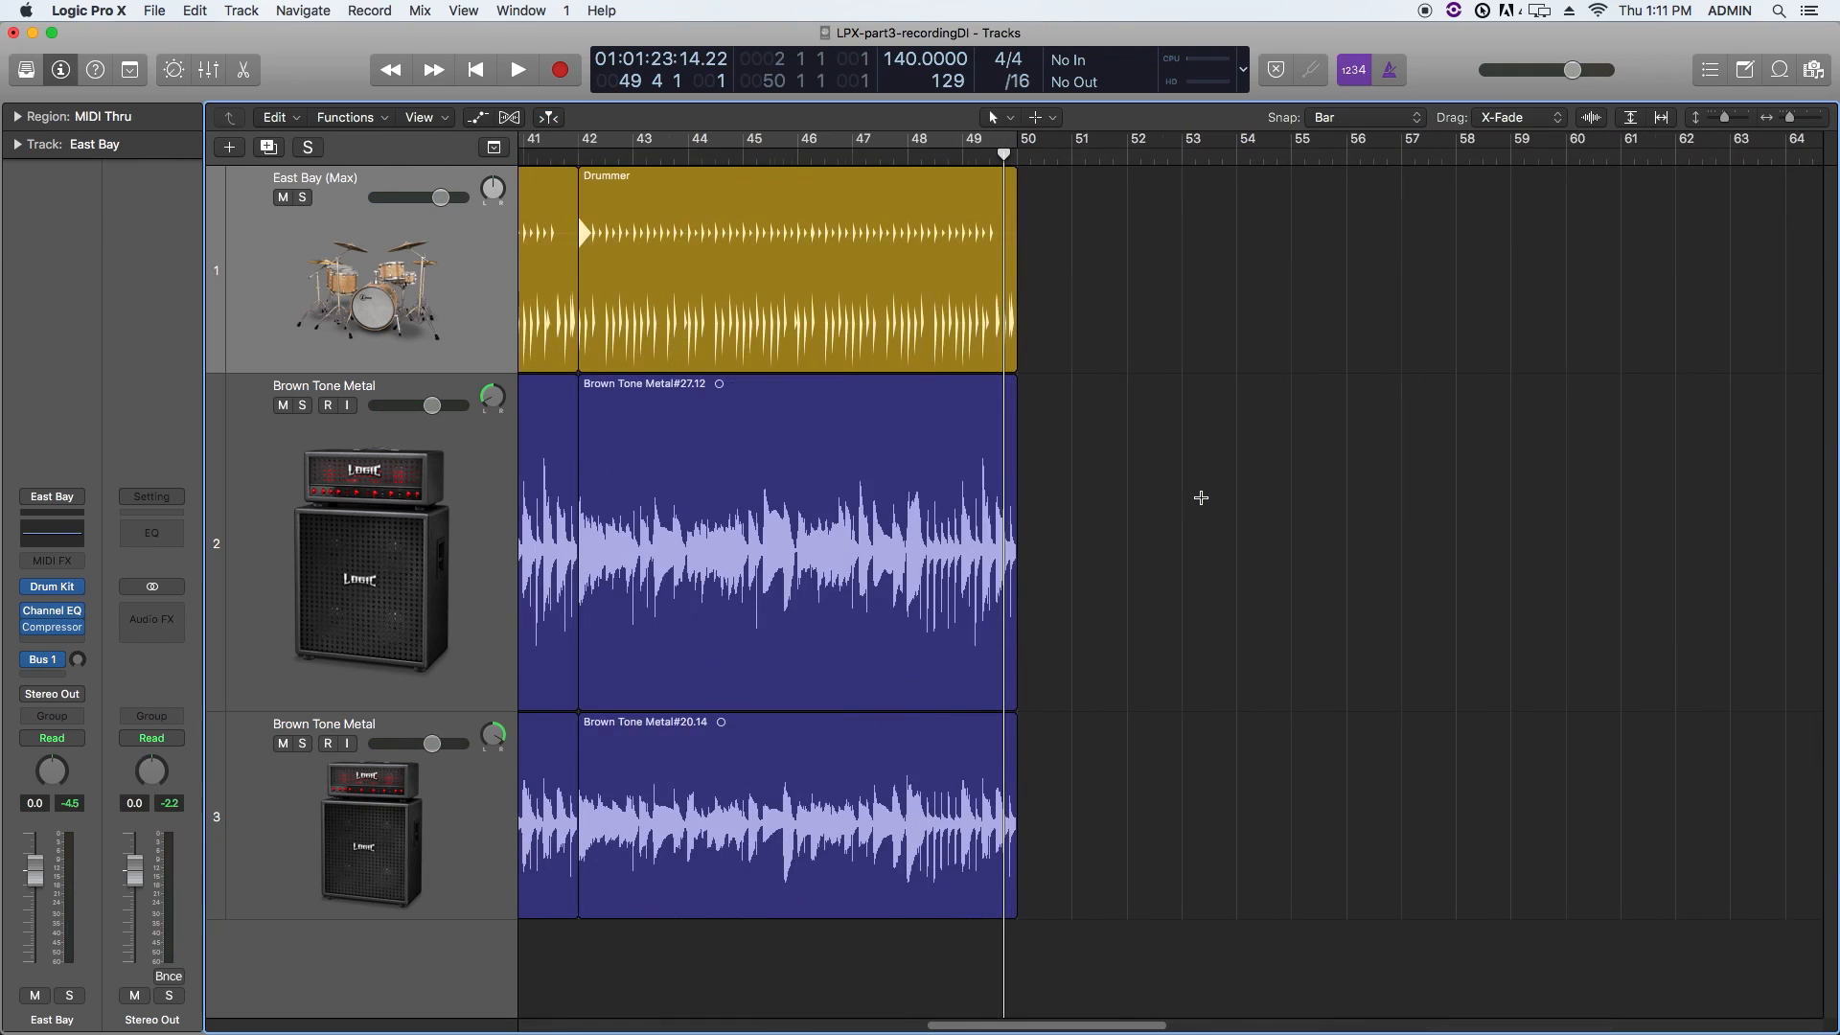
pyautogui.moveTo(1150, 499); pyautogui.dragTo(911, 868)
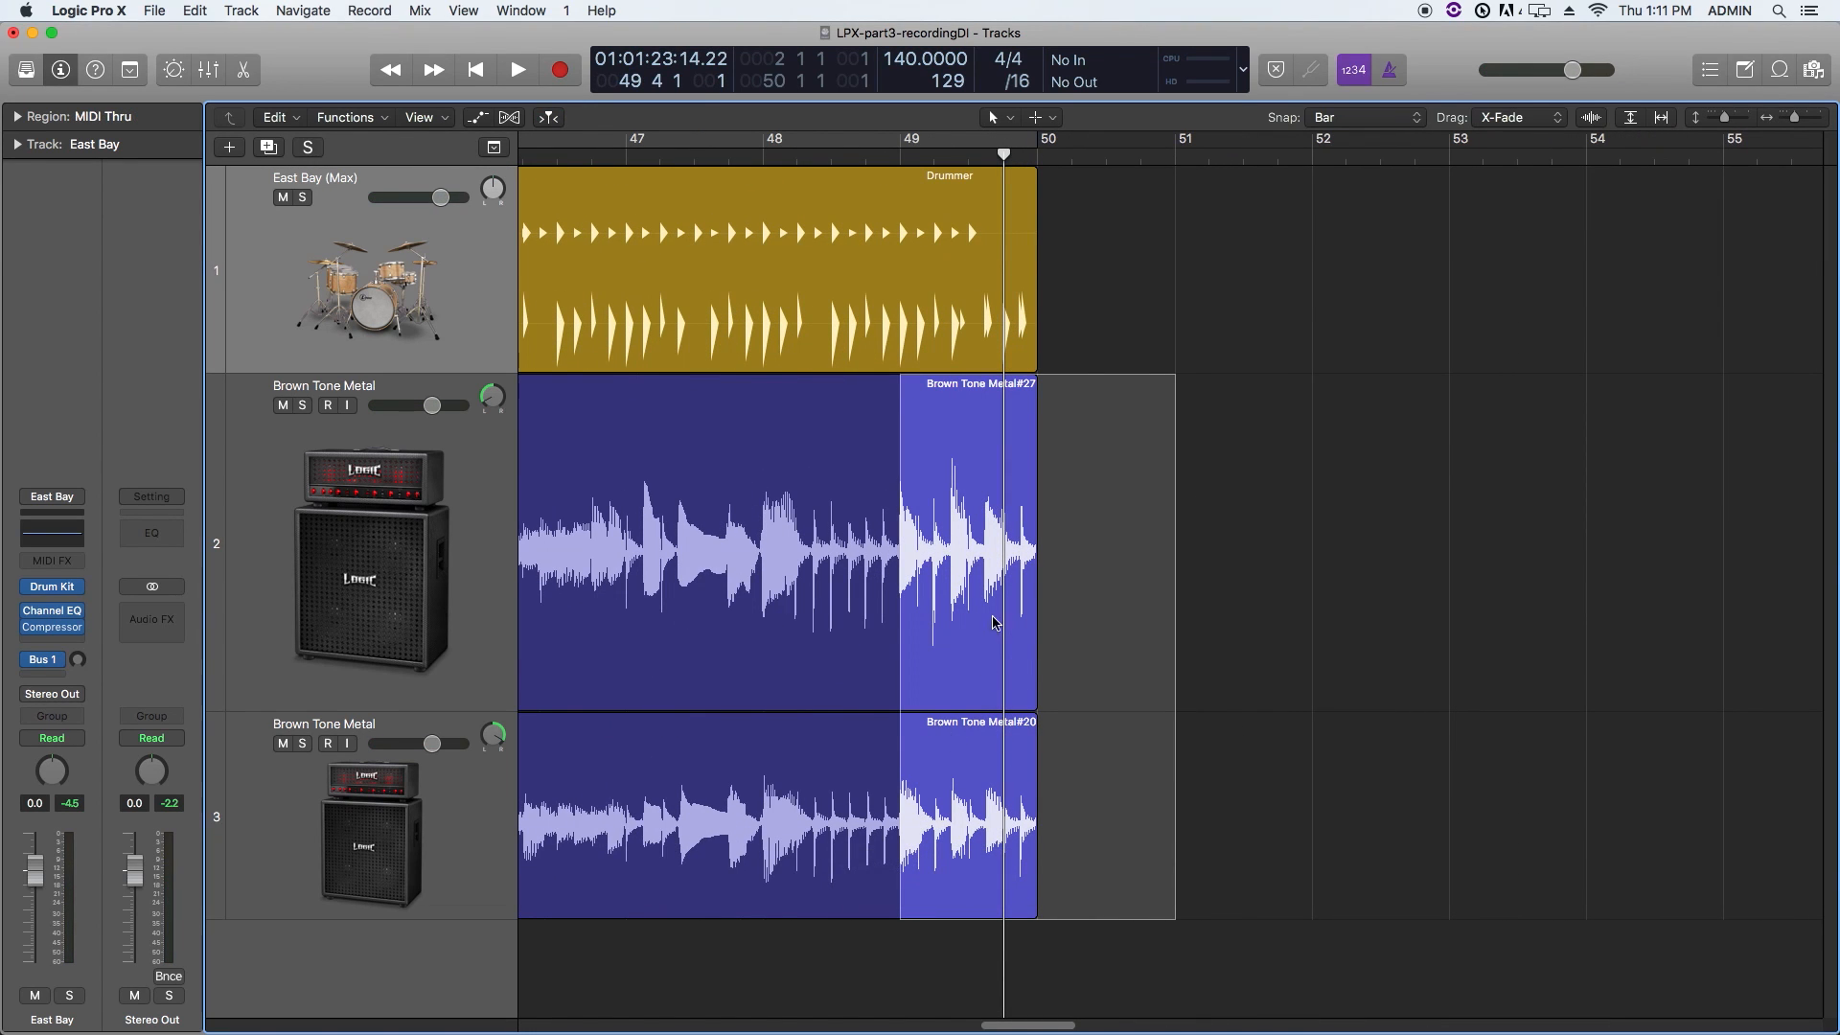
pyautogui.click(1287, 563)
pyautogui.press('super+Left')
pyautogui.press('super+Left')
pyautogui.press('super+Left')
pyautogui.press('super+Left')
pyautogui.press('super+Left')
pyautogui.press('super+Left')
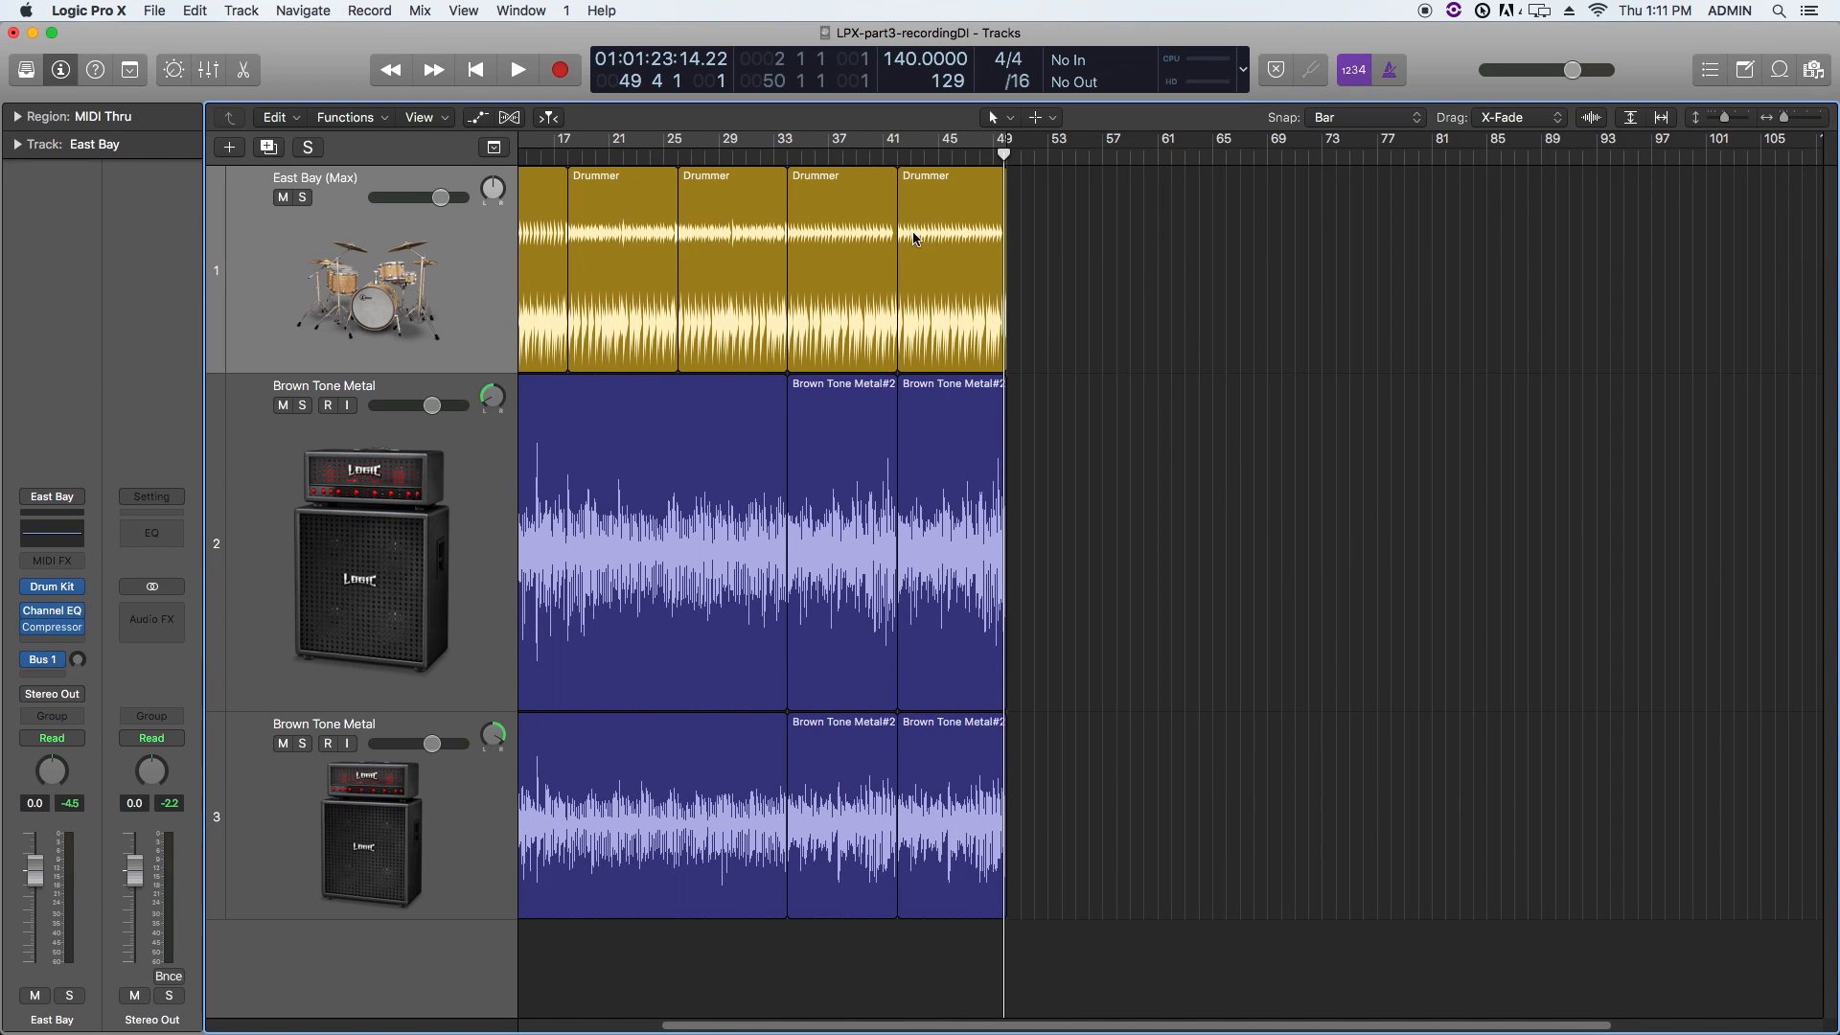
# Step: Play the guitar passage leading into bar 26, and stop playback just after the bar begins
pyautogui.click(677, 156)
pyautogui.press('super+Right')
pyautogui.press('super+Right')
pyautogui.press('super+Right')
pyautogui.press('super+Right')
pyautogui.press('super+Right')
pyautogui.press('super+Right')
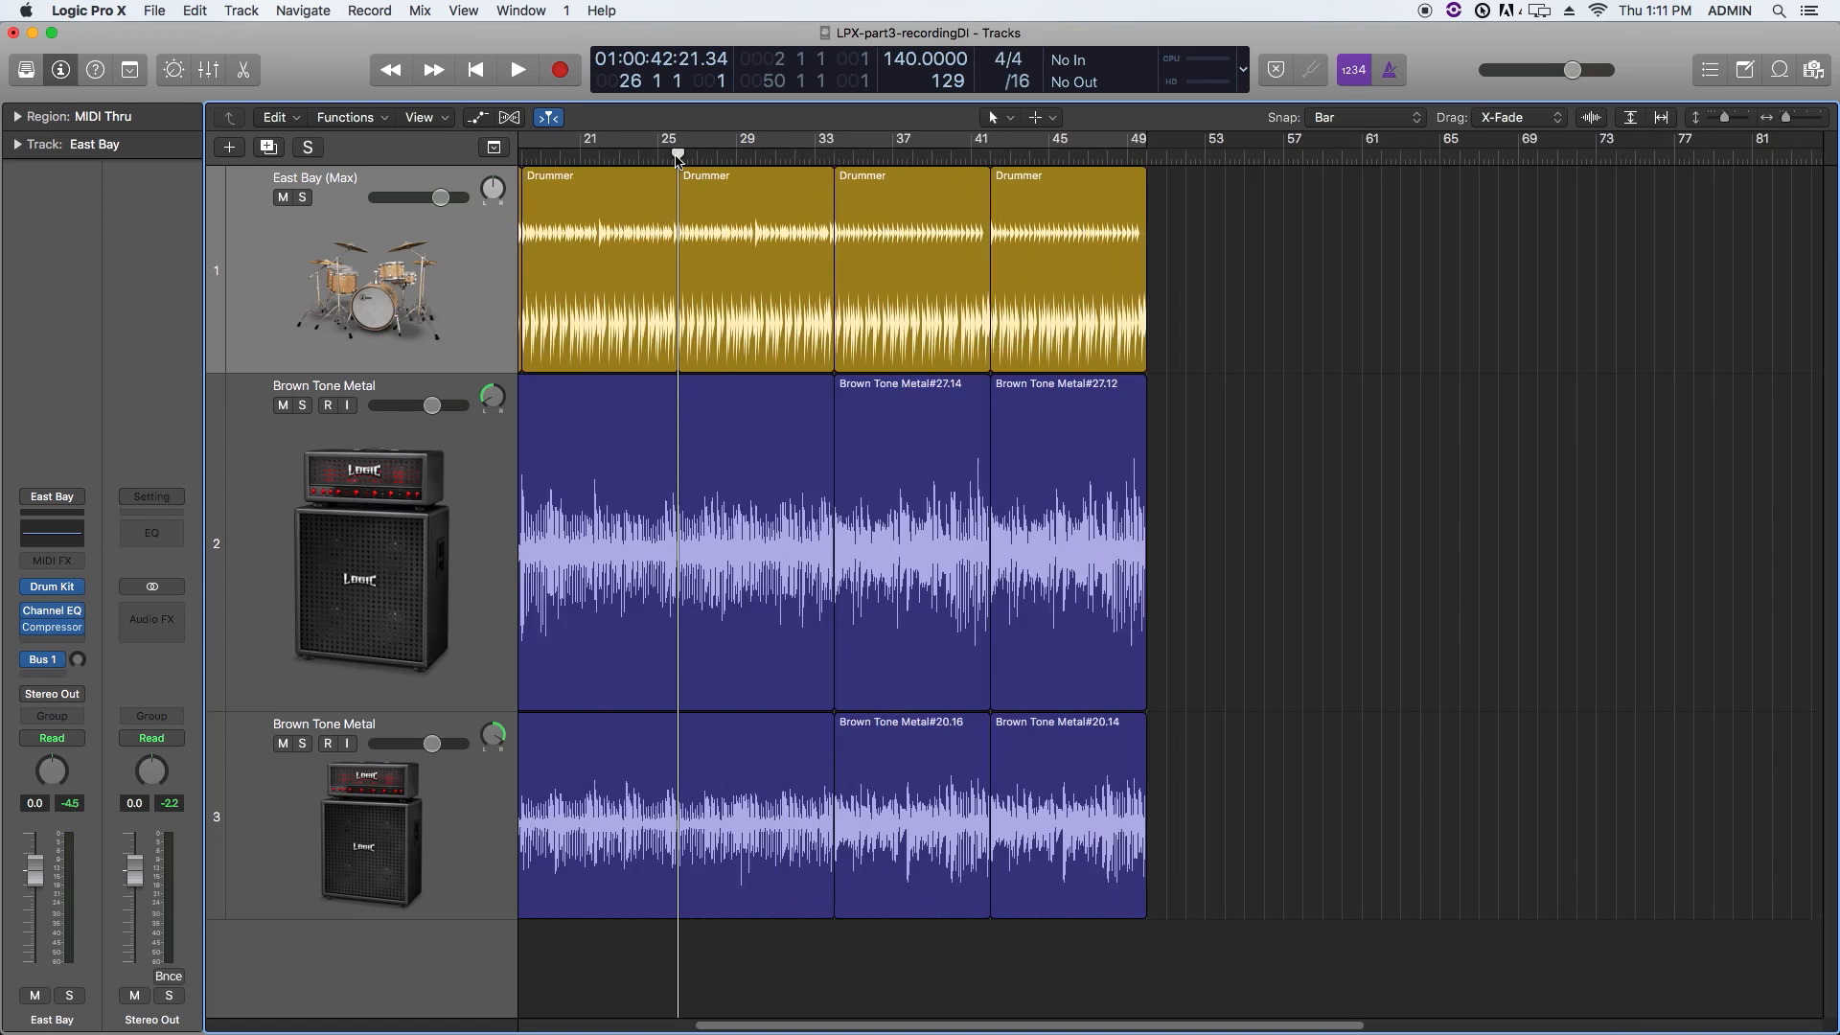
pyautogui.press(',')
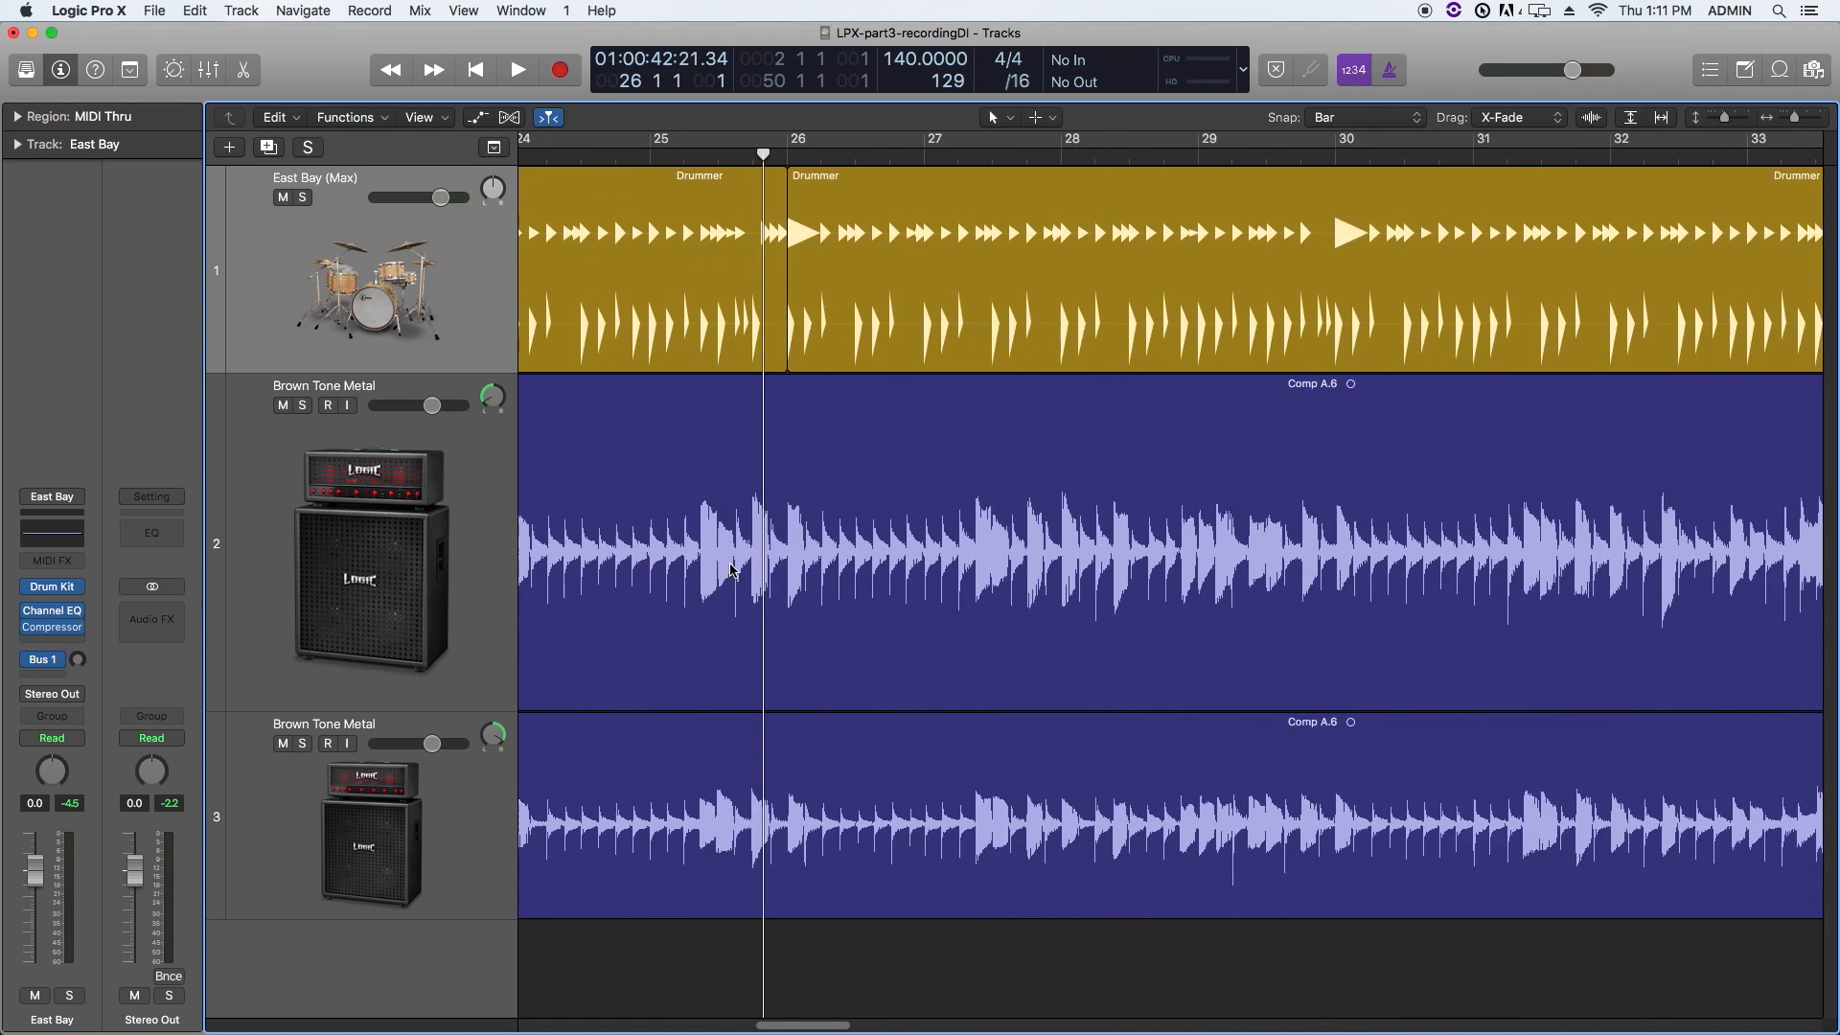
pyautogui.press('space')
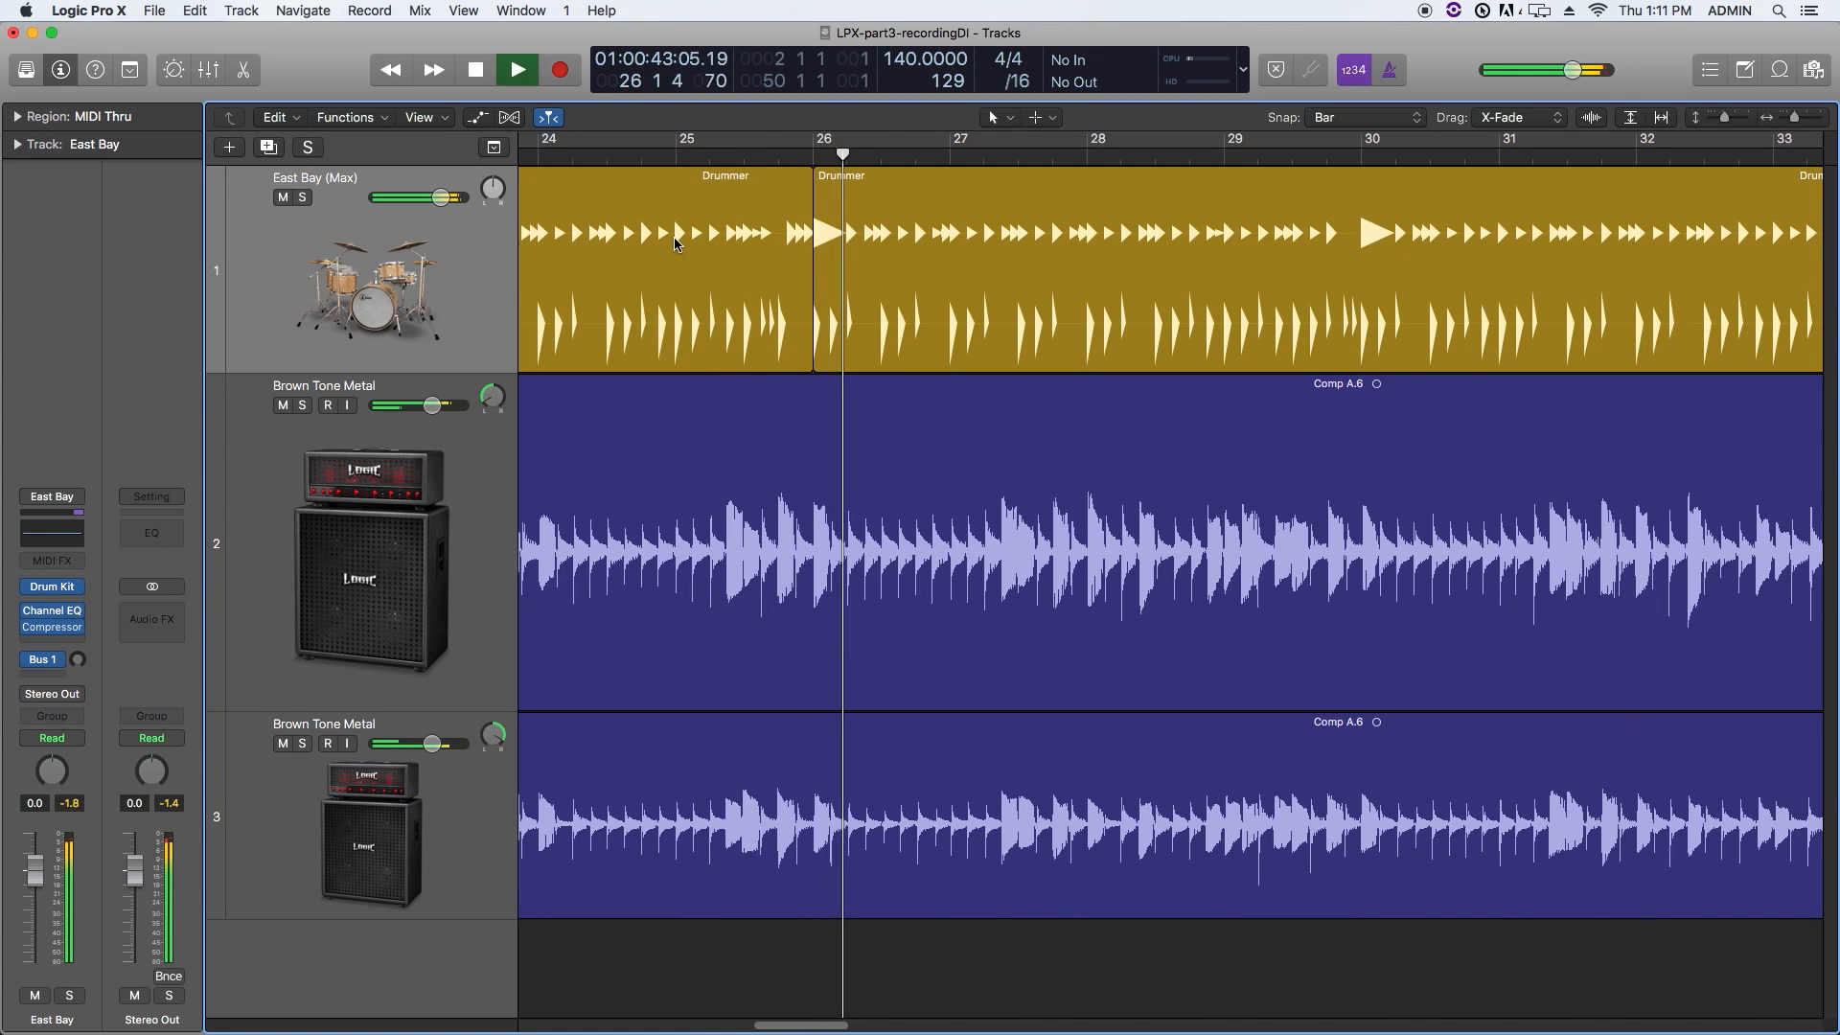
pyautogui.press('space')
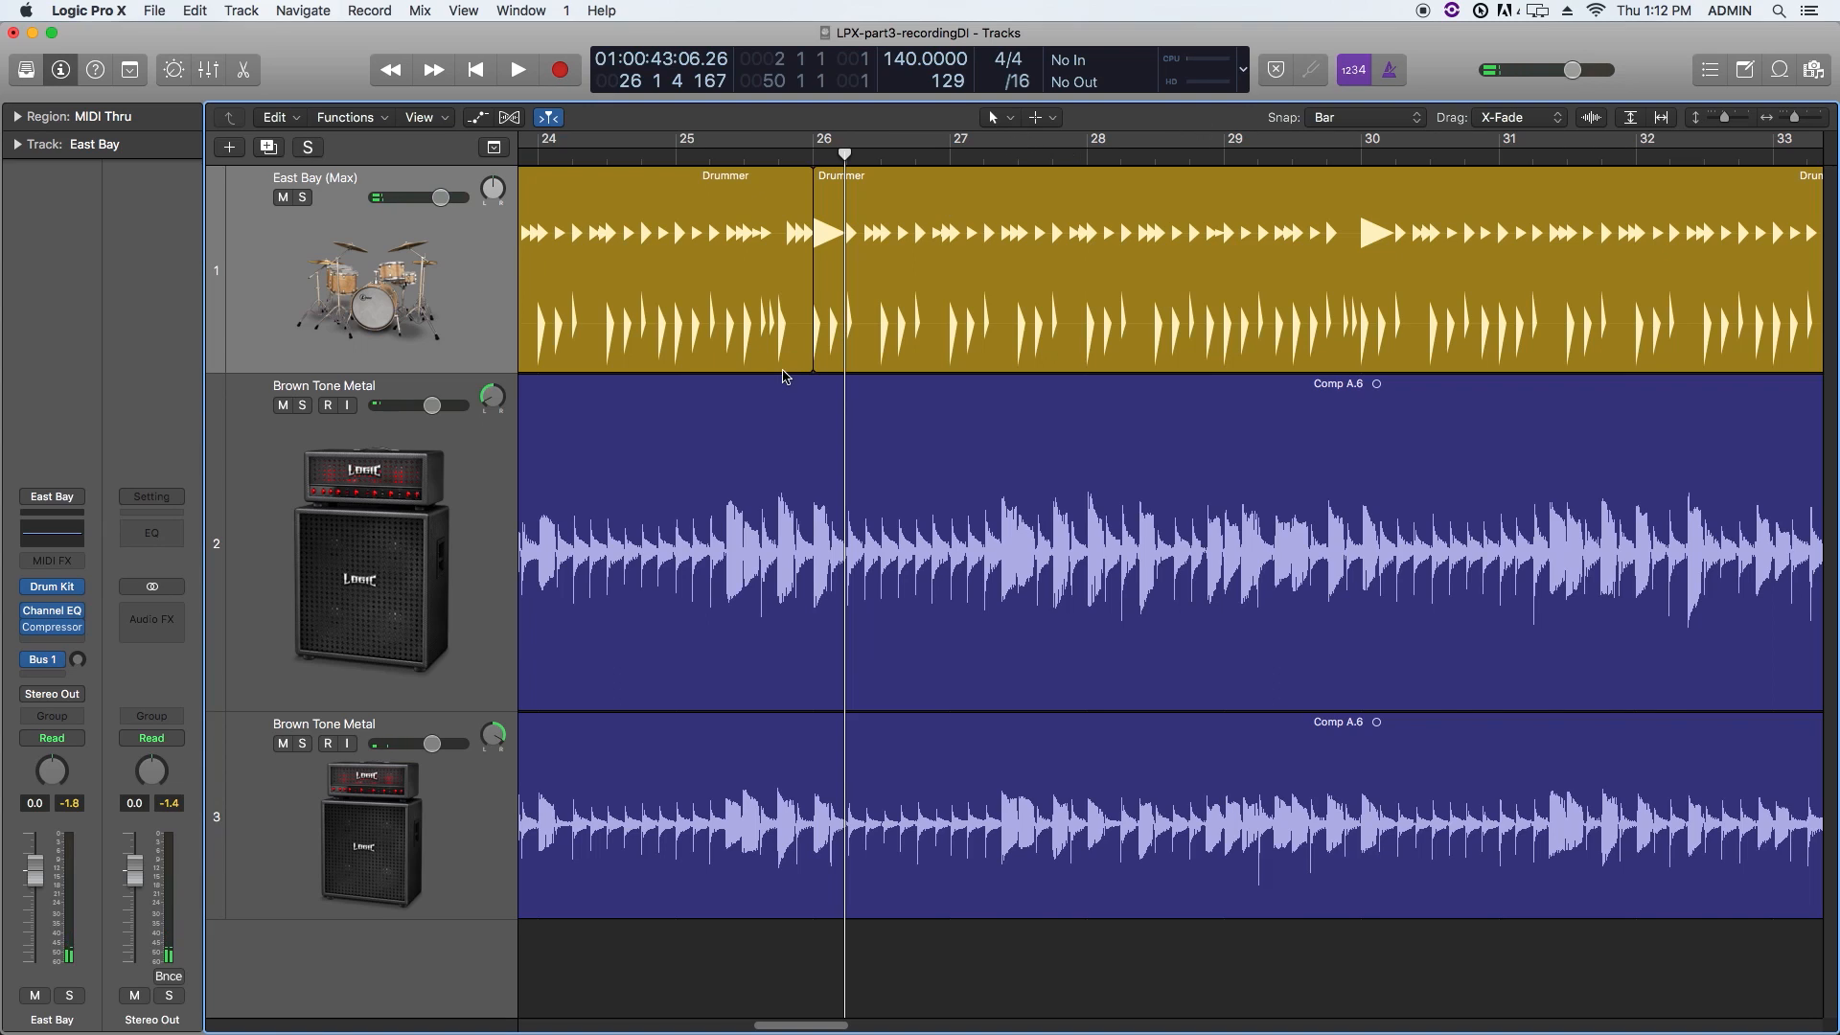
# Step: Marquee-select bar 25 to 26 on both guitar tracks and copy the selection
pyautogui.moveTo(682, 410); pyautogui.dragTo(774, 734)
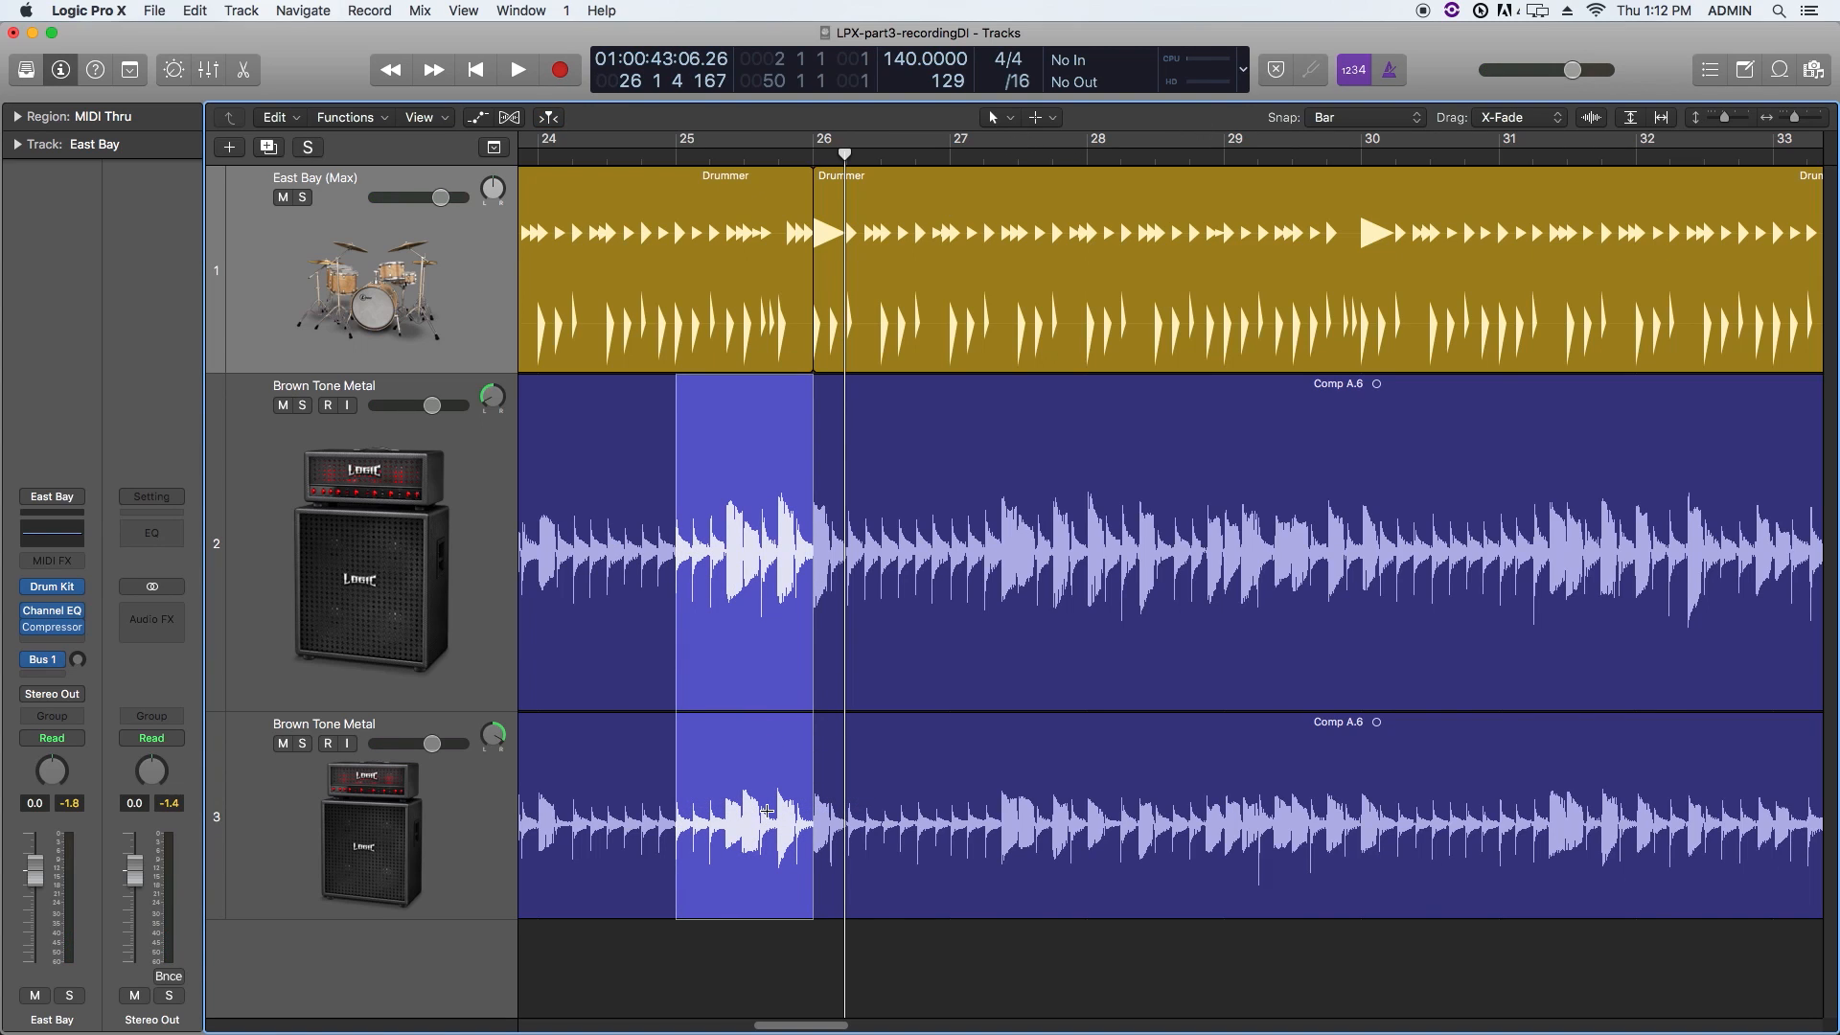
pyautogui.press('super+Left')
pyautogui.press('super+Left')
pyautogui.press('super+Left')
pyautogui.press('super+Left')
pyautogui.press('super+Left')
pyautogui.press('super+Left')
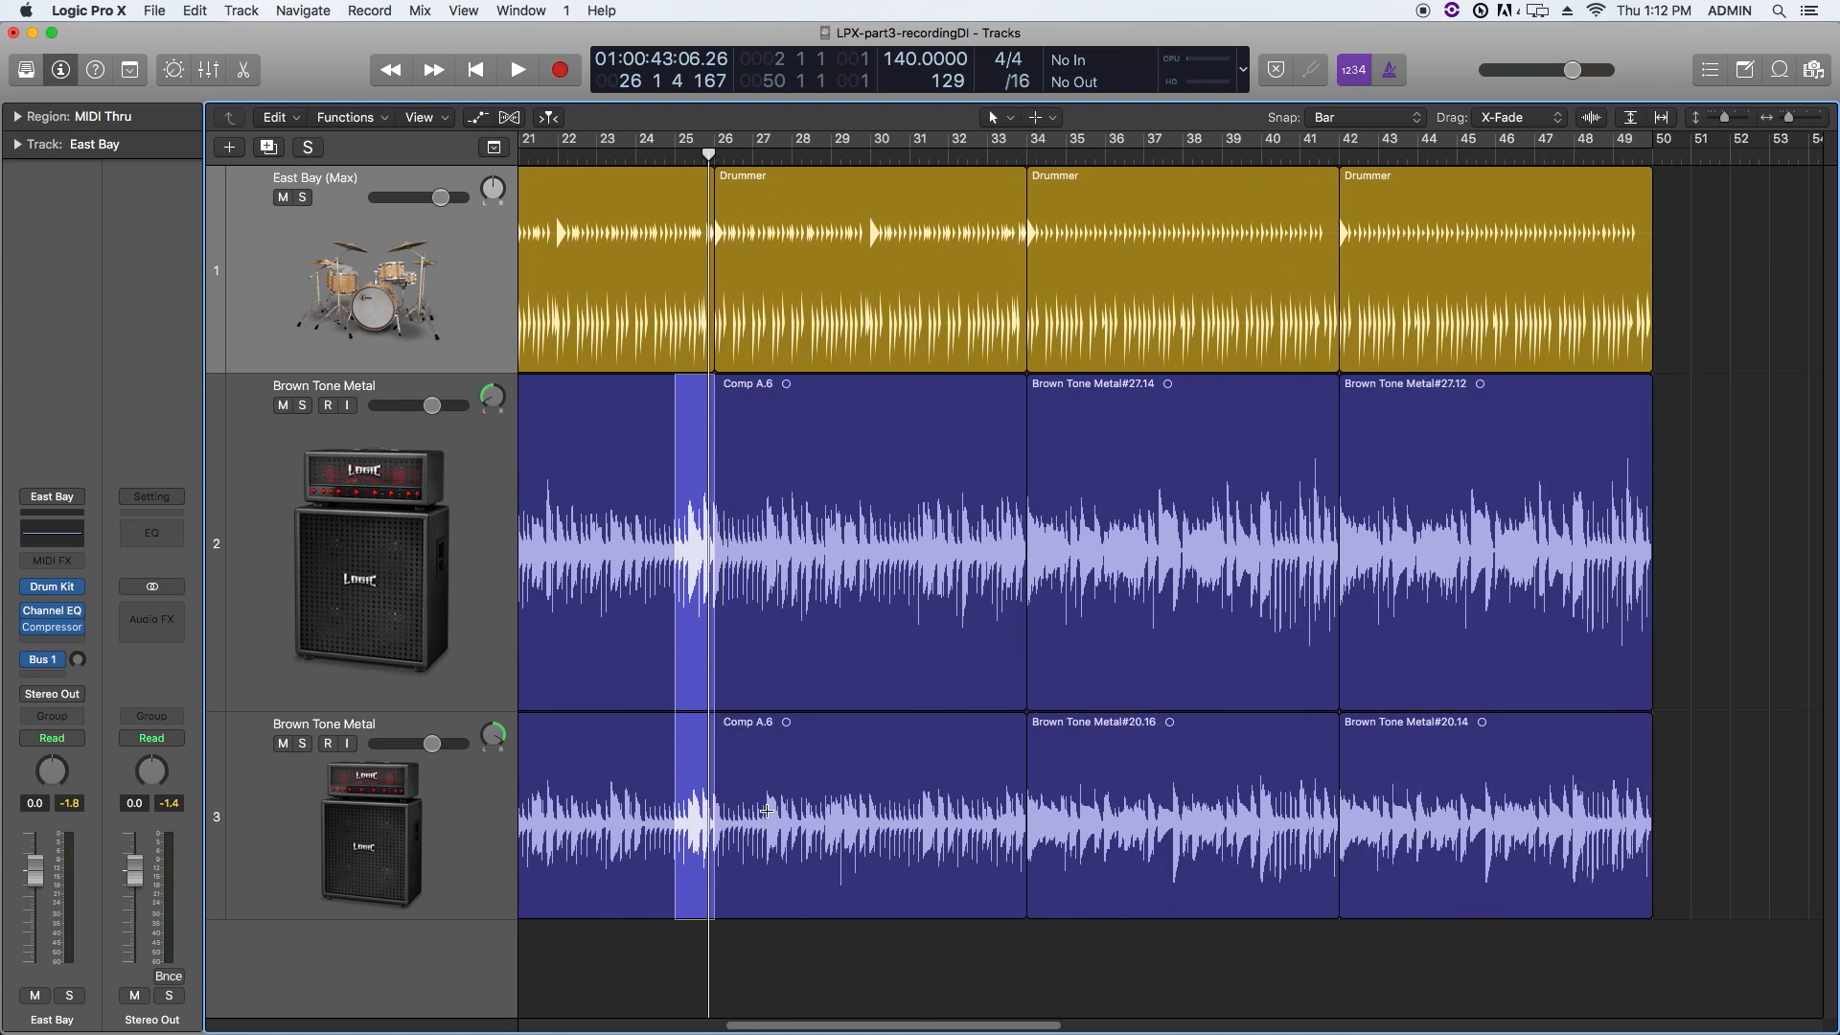
# Step: Move the playhead to bar 49 and paste the copied bar over the guitar endings with the drag mode on X-Fade
pyautogui.click(1162, 157)
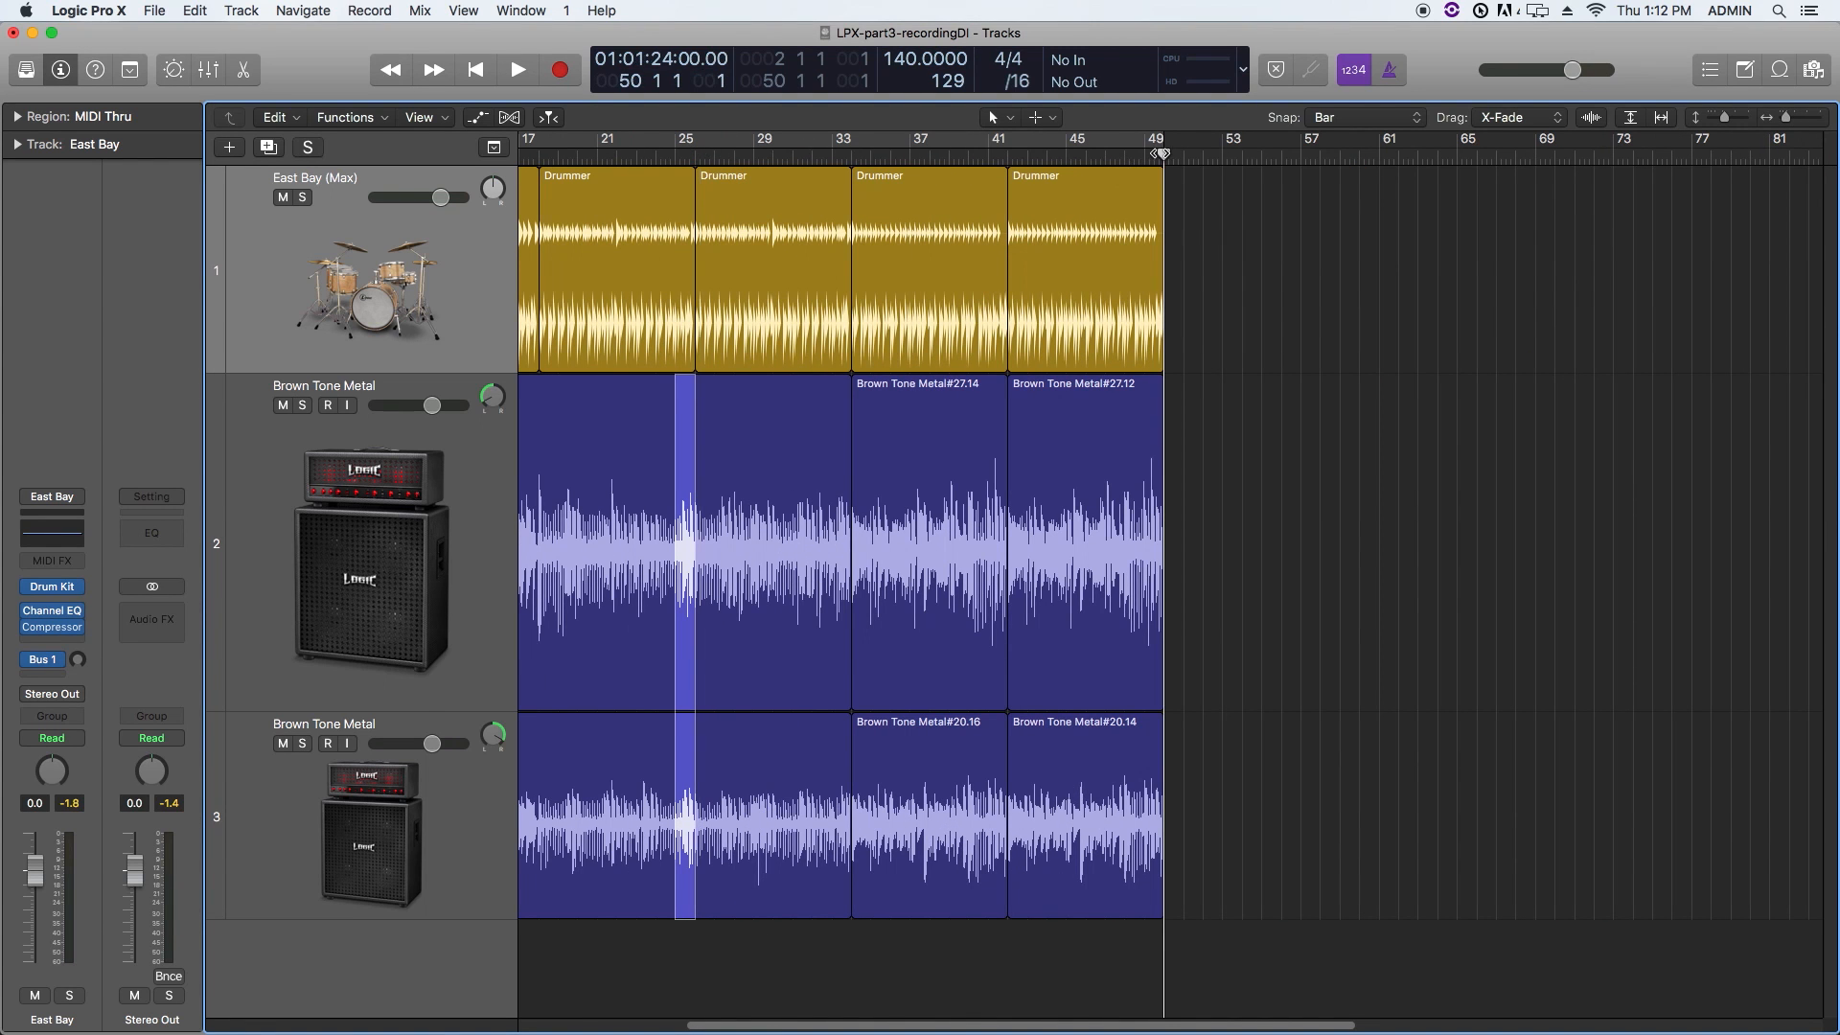
pyautogui.click(1197, 269)
pyautogui.press('super+Right')
pyautogui.press('super+Right')
pyautogui.press('super+Right')
pyautogui.press('super+Right')
pyautogui.press('super+Right')
pyautogui.press('super+Right')
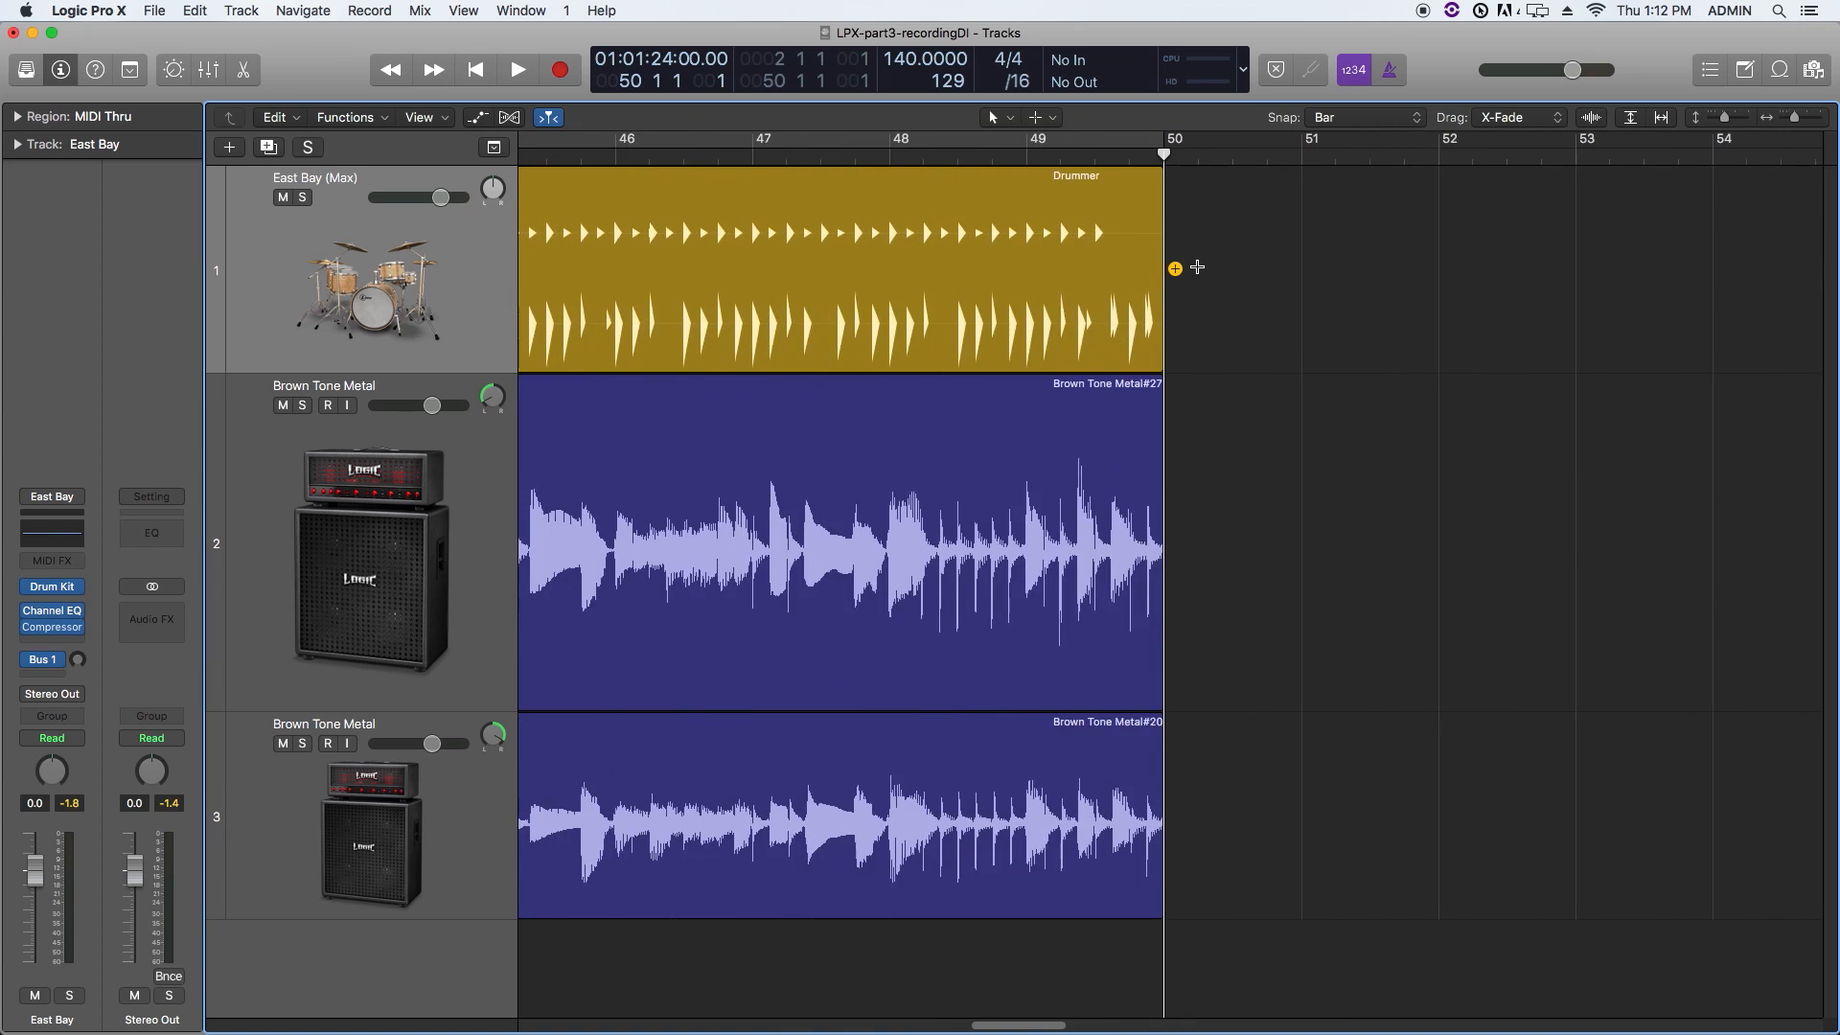
pyautogui.moveTo(1166, 156); pyautogui.dragTo(968, 180)
pyautogui.press('super+t')
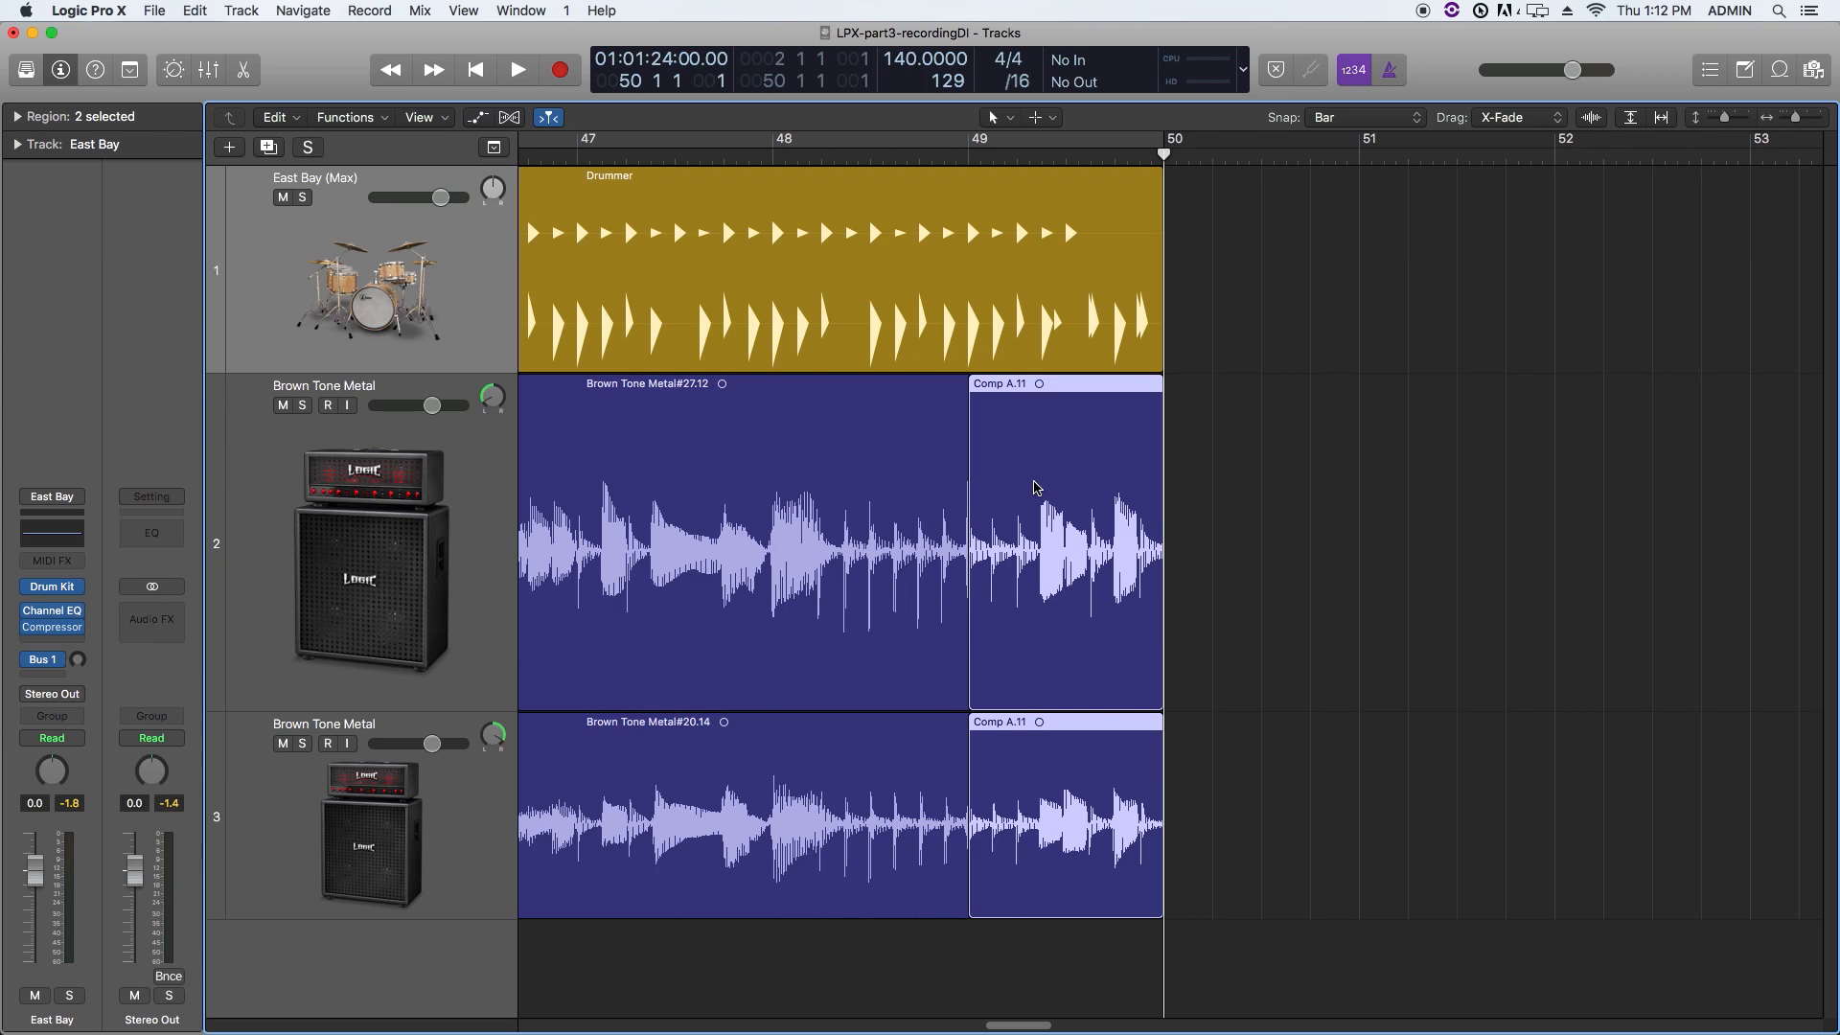
# Step: Check how the pasted upper guitar region meets its neighbour, and undo the paste
pyautogui.click(1258, 545)
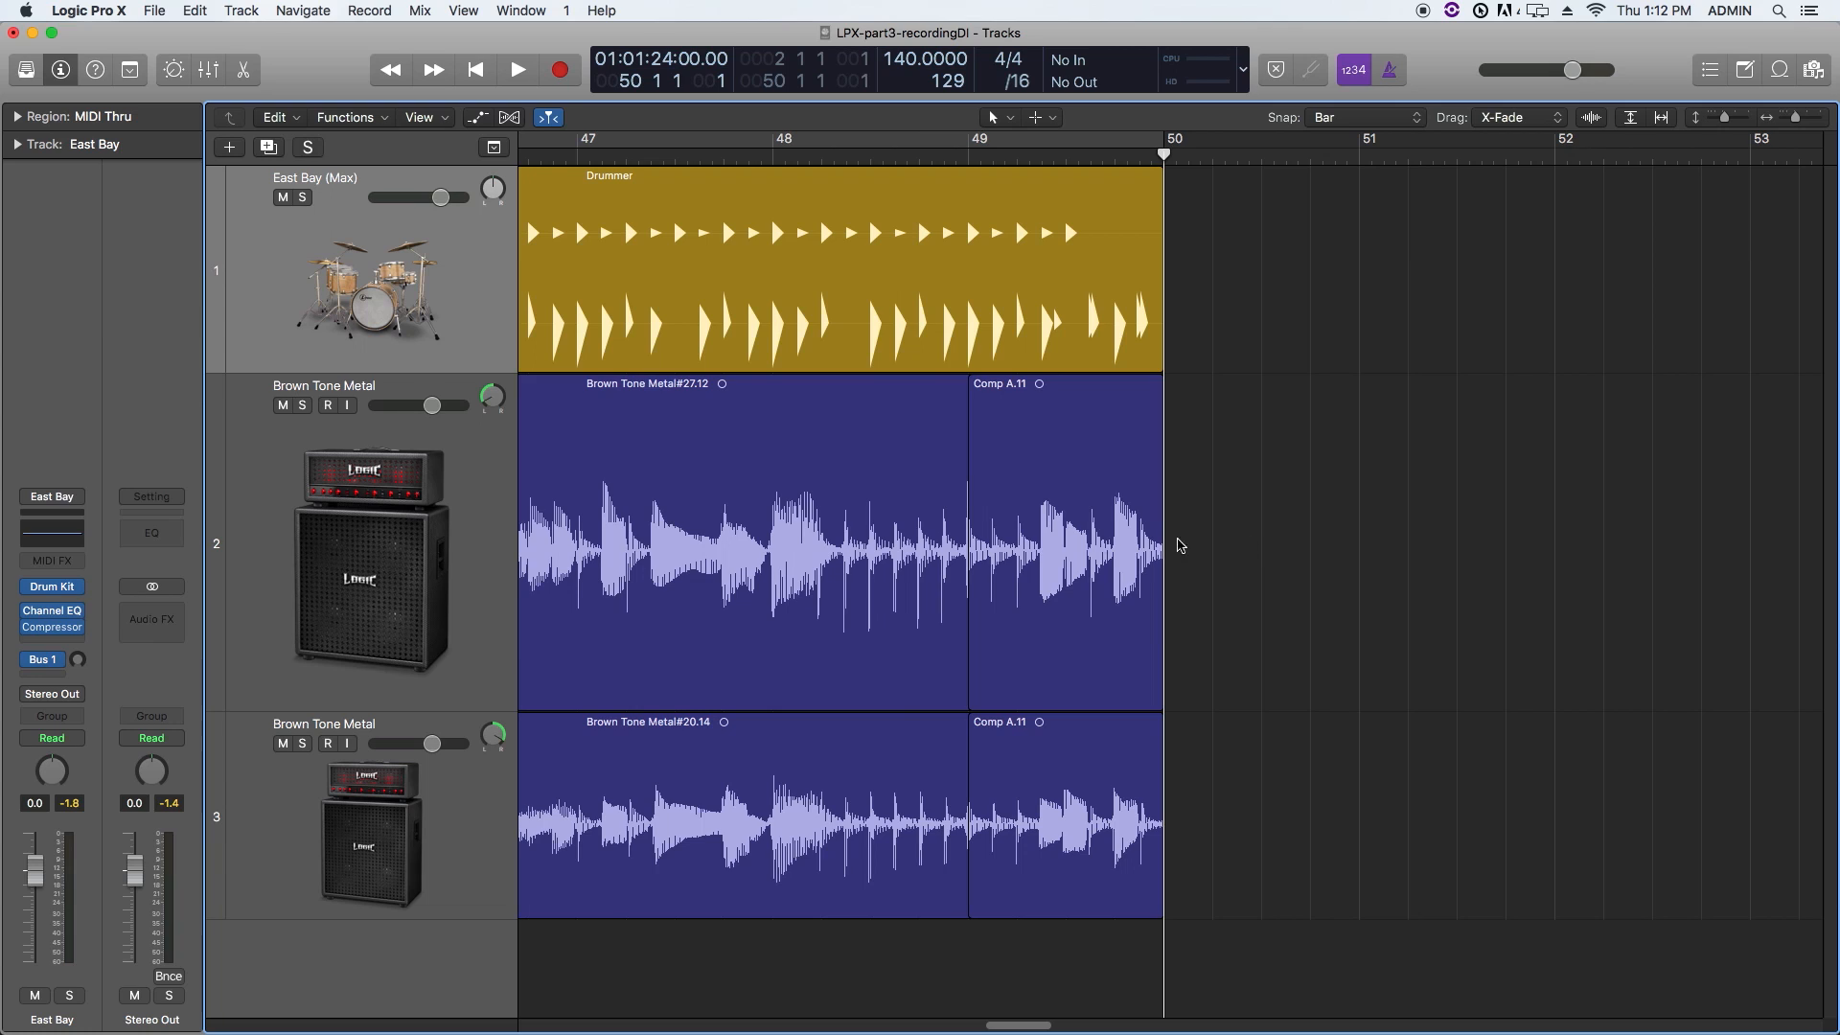
pyautogui.click(829, 561)
pyautogui.click(1270, 558)
pyautogui.click(1044, 559)
pyautogui.click(871, 538)
pyautogui.click(1336, 533)
pyautogui.press('super+z')
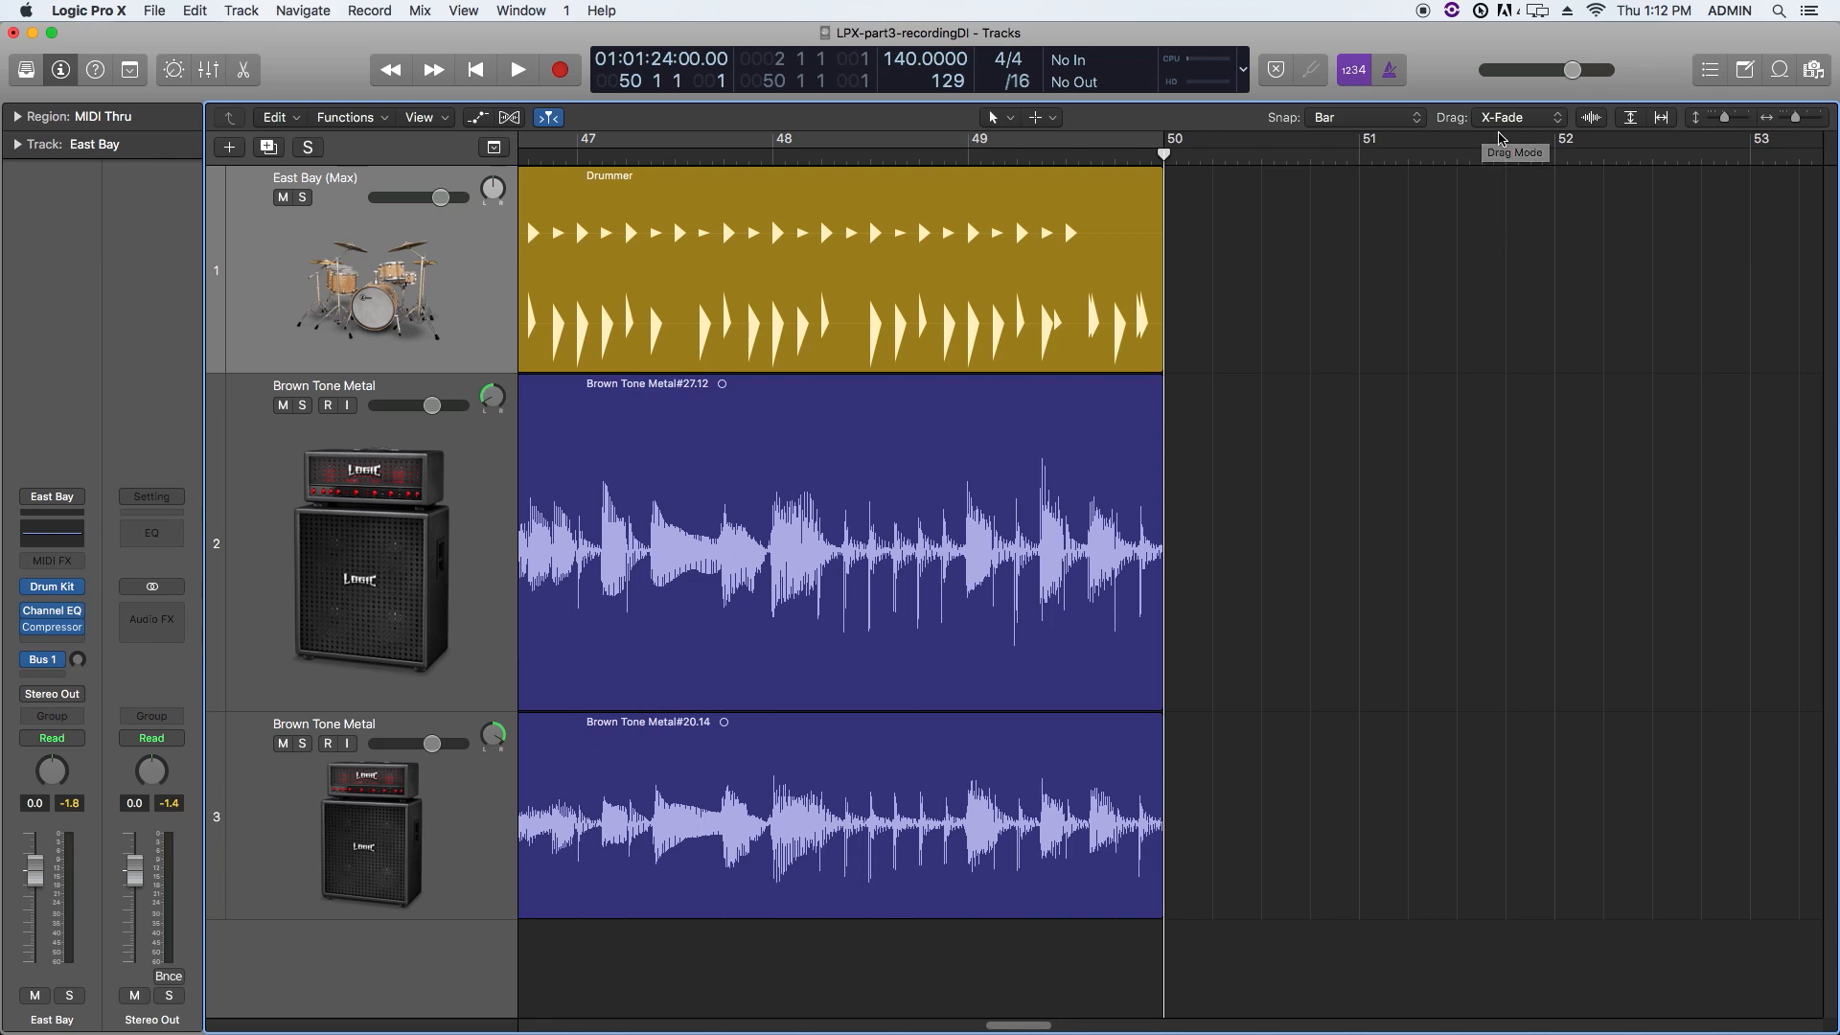
# Step: Switch the drag mode to No Overlap, paste the copied bar at bar 49 on both guitar tracks, and clear the selection
pyautogui.click(1528, 122)
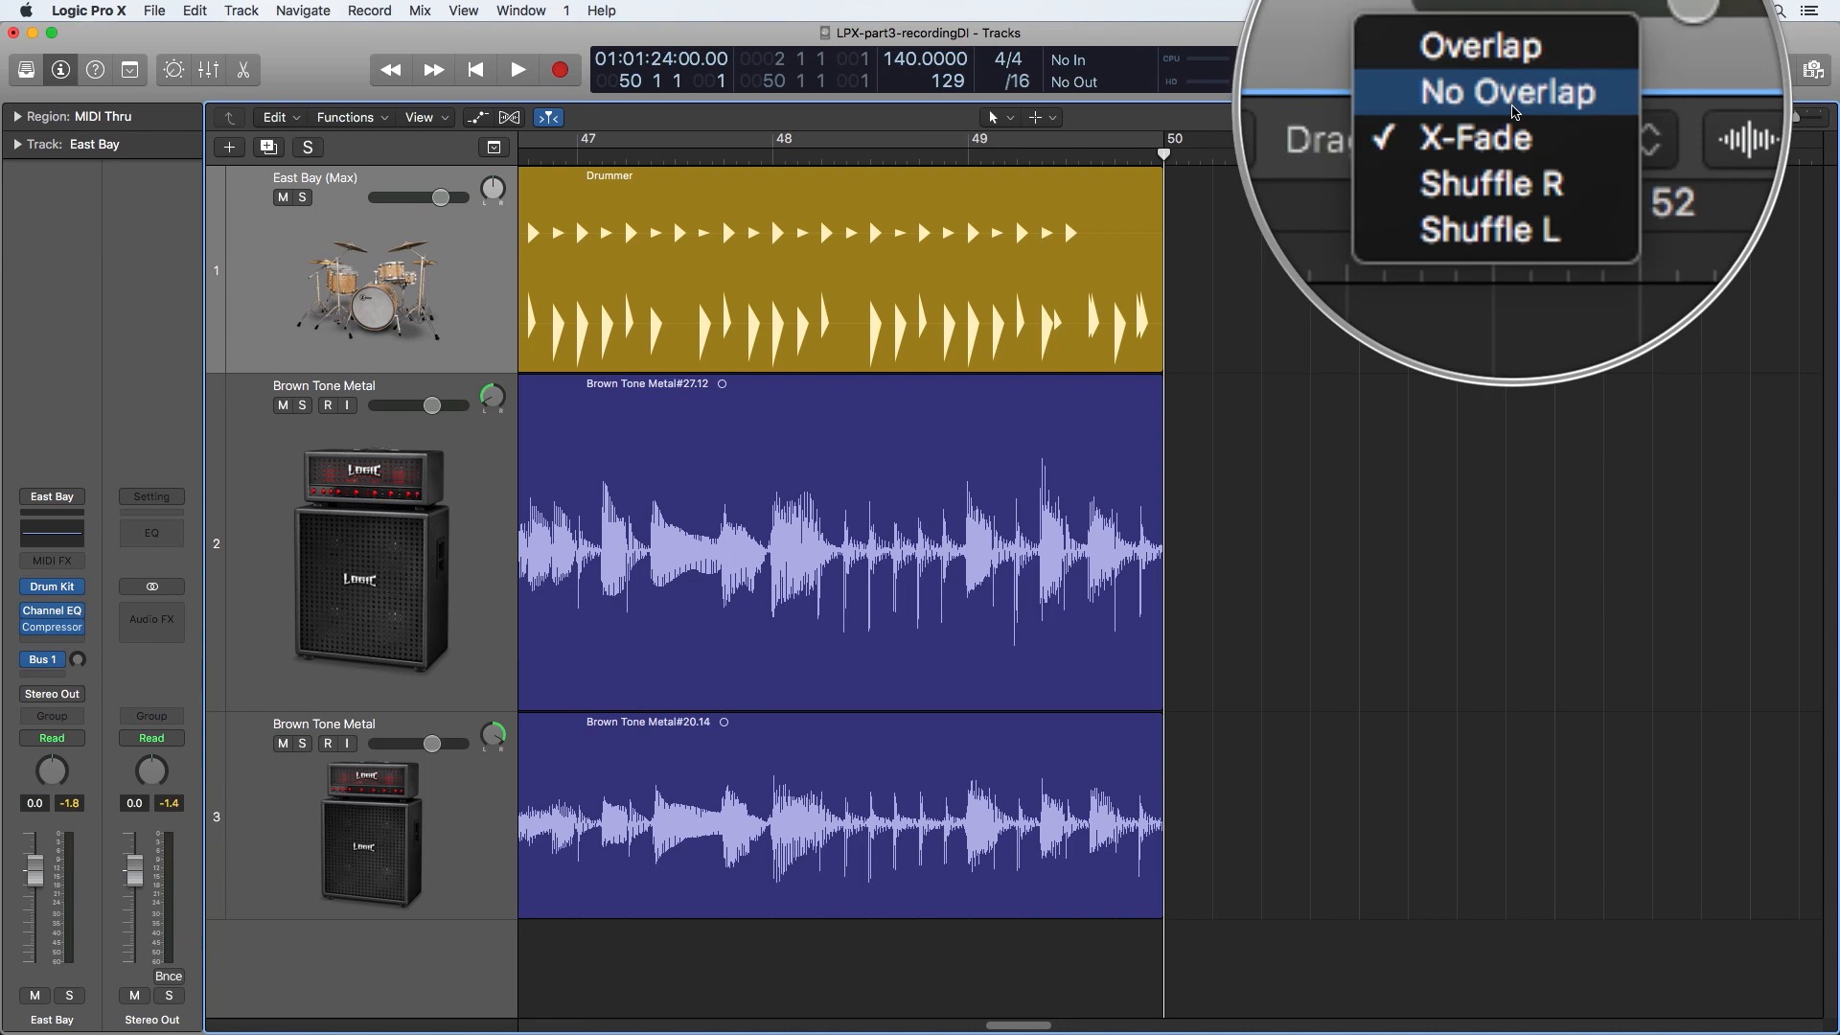
pyautogui.click(1511, 101)
pyautogui.click(970, 156)
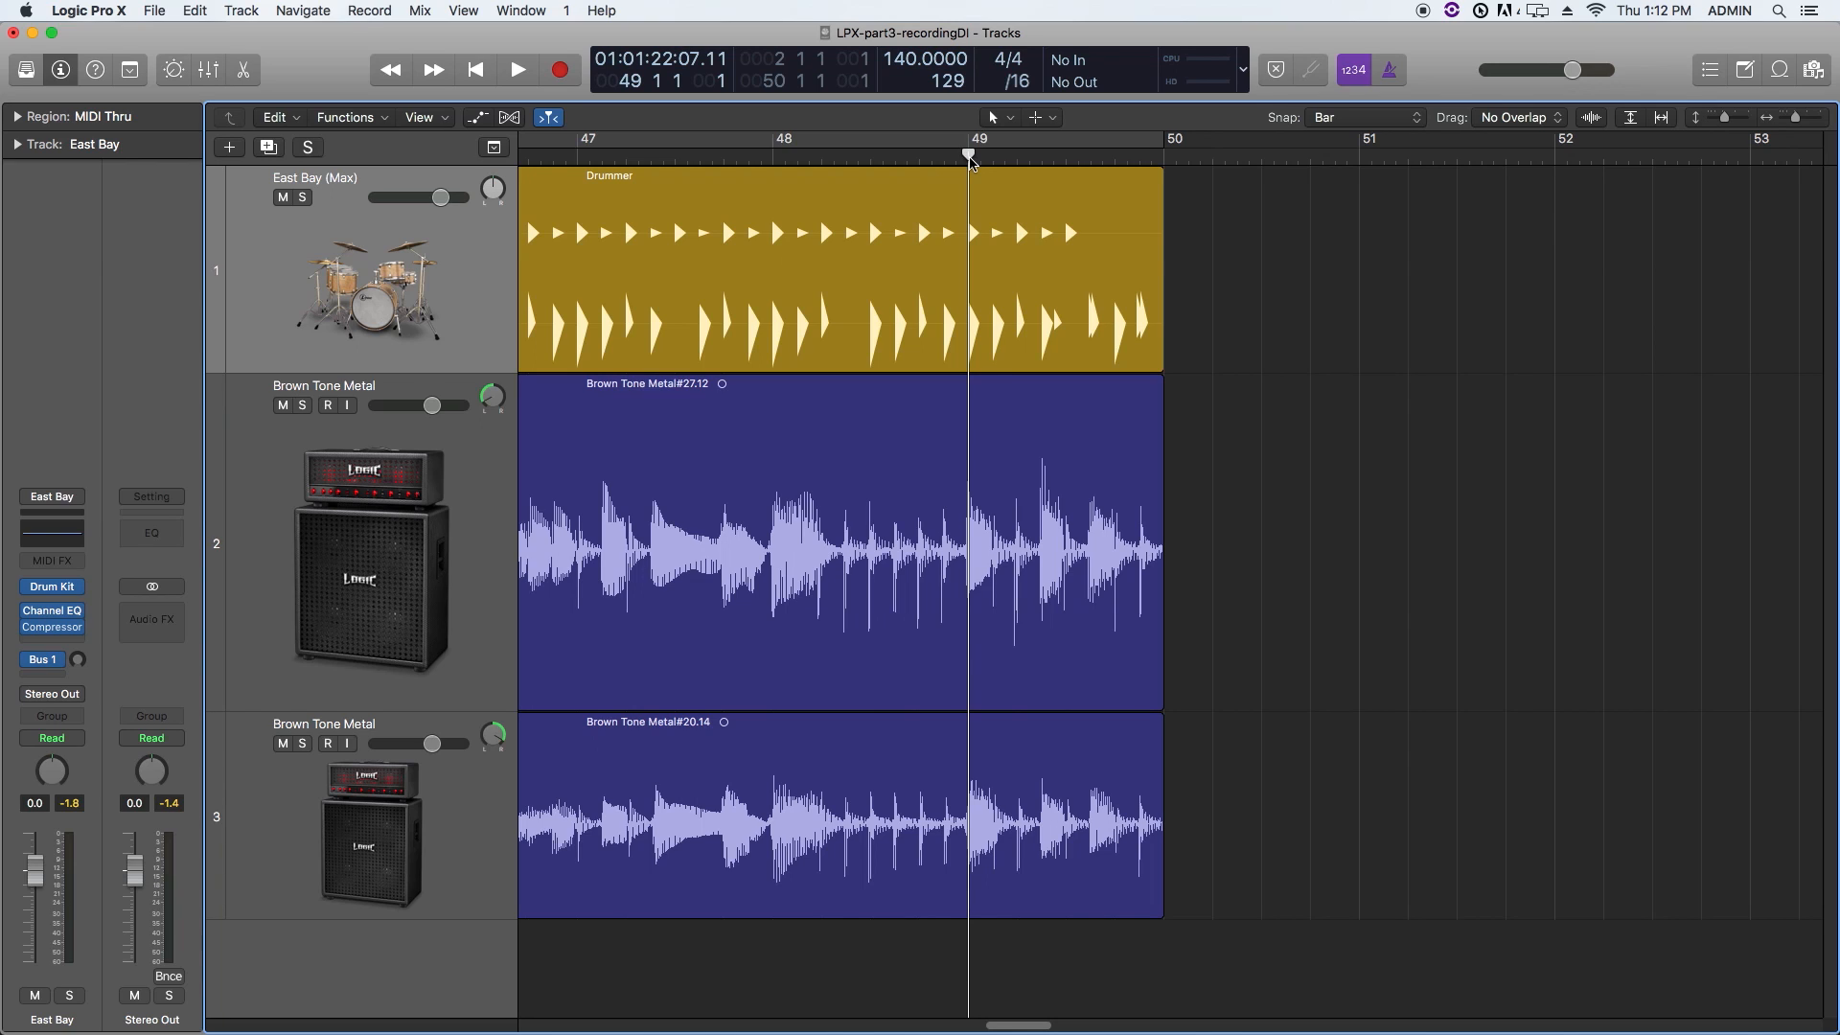
pyautogui.press('super+v')
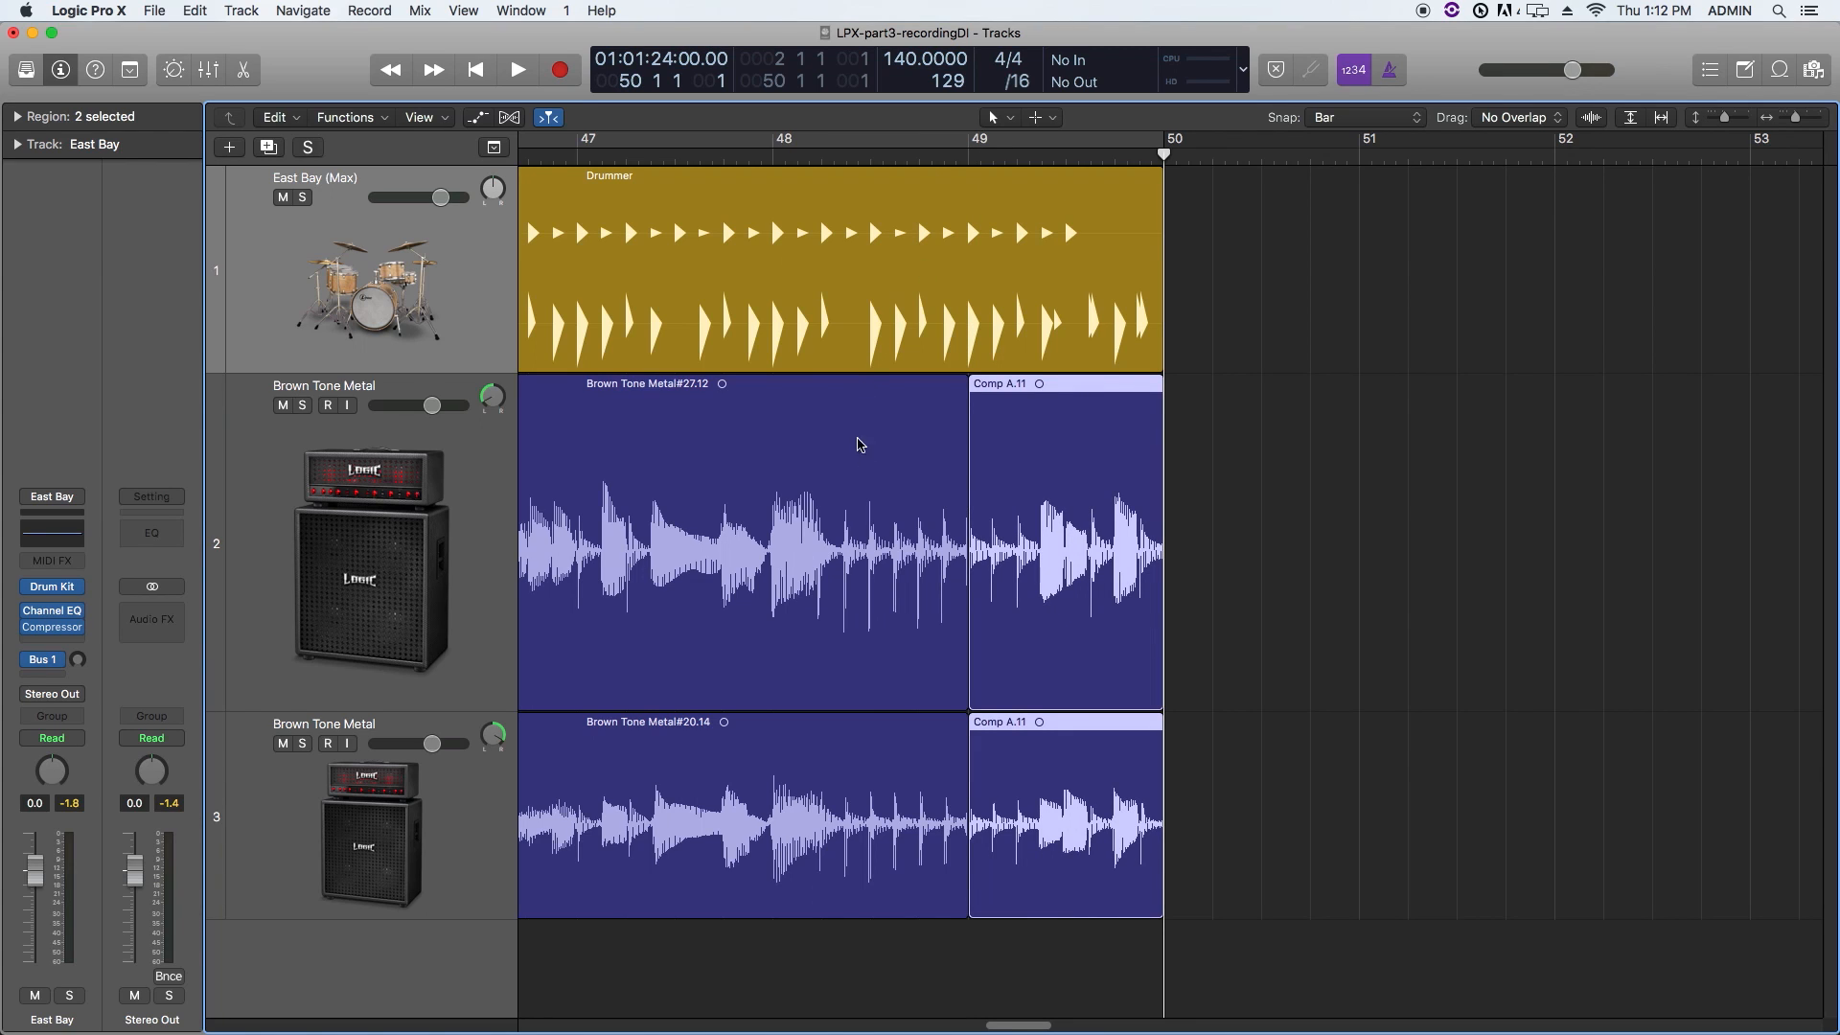
pyautogui.click(833, 760)
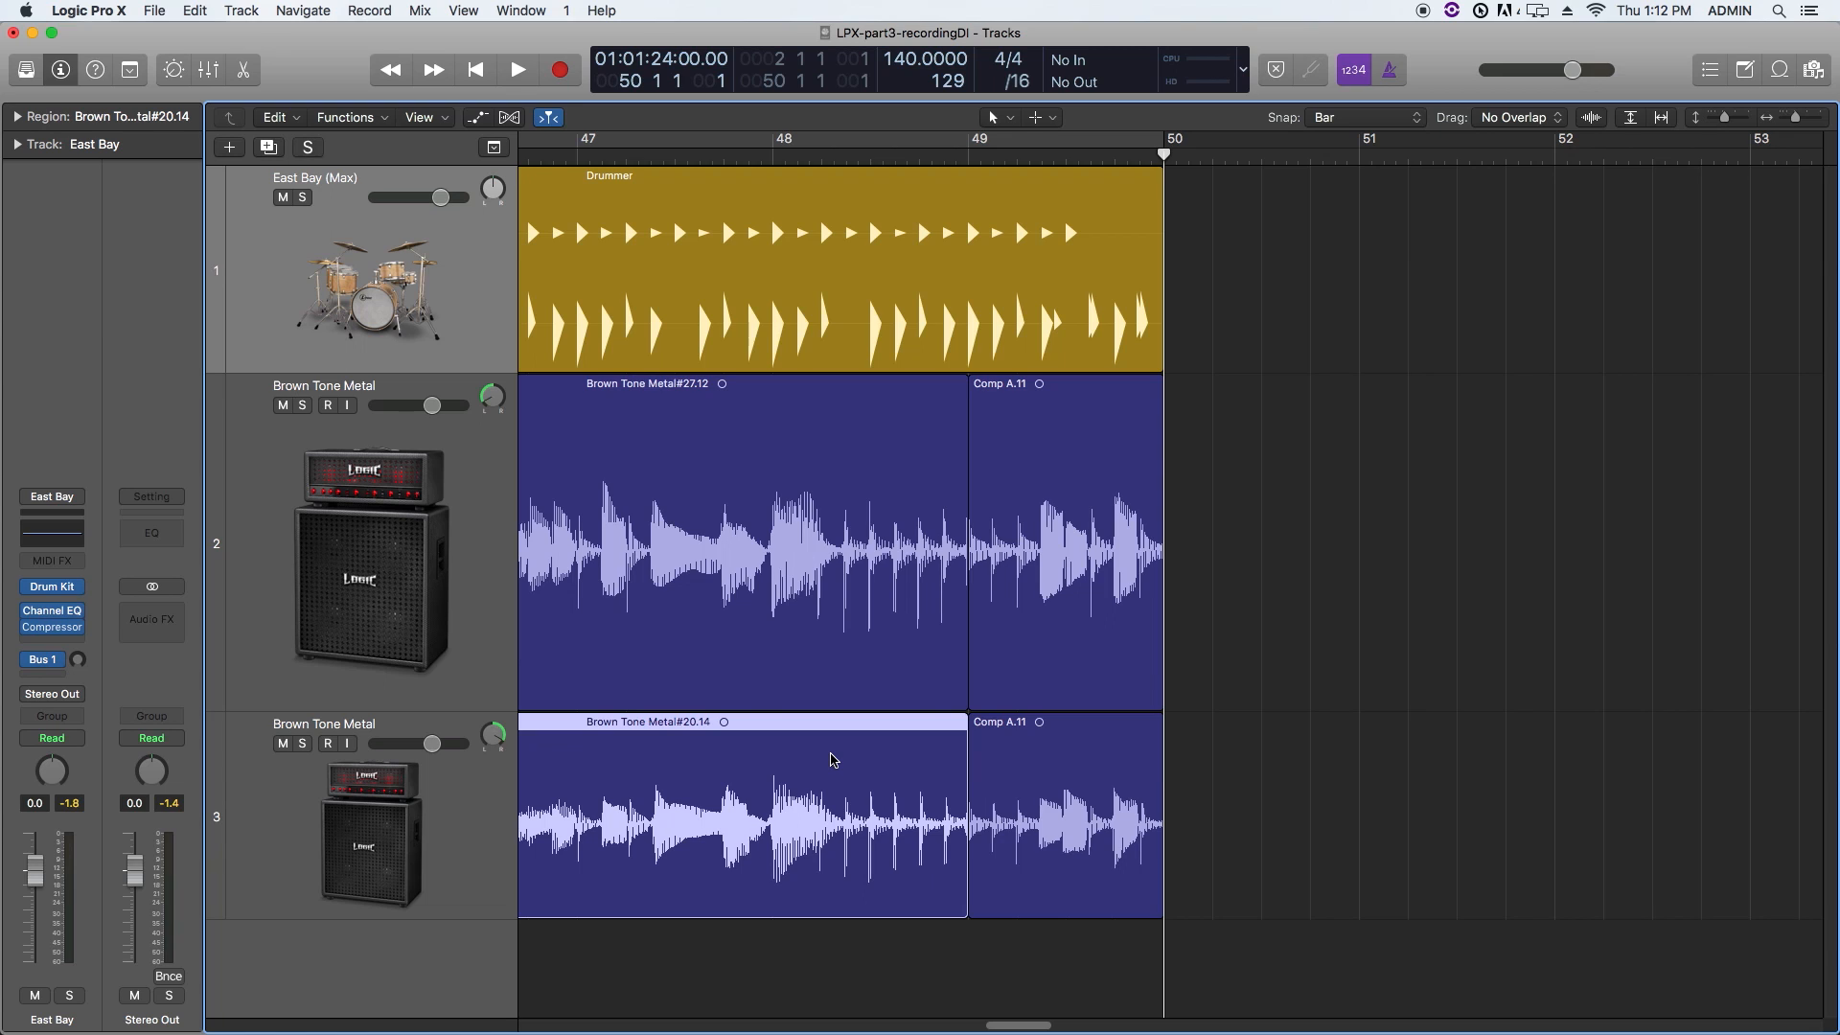
pyautogui.click(1174, 268)
# Step: With snapping off, move the bar 49 region boundary on both guitar tracks to just before 49 2 3, and play the edit
pyautogui.click(966, 154)
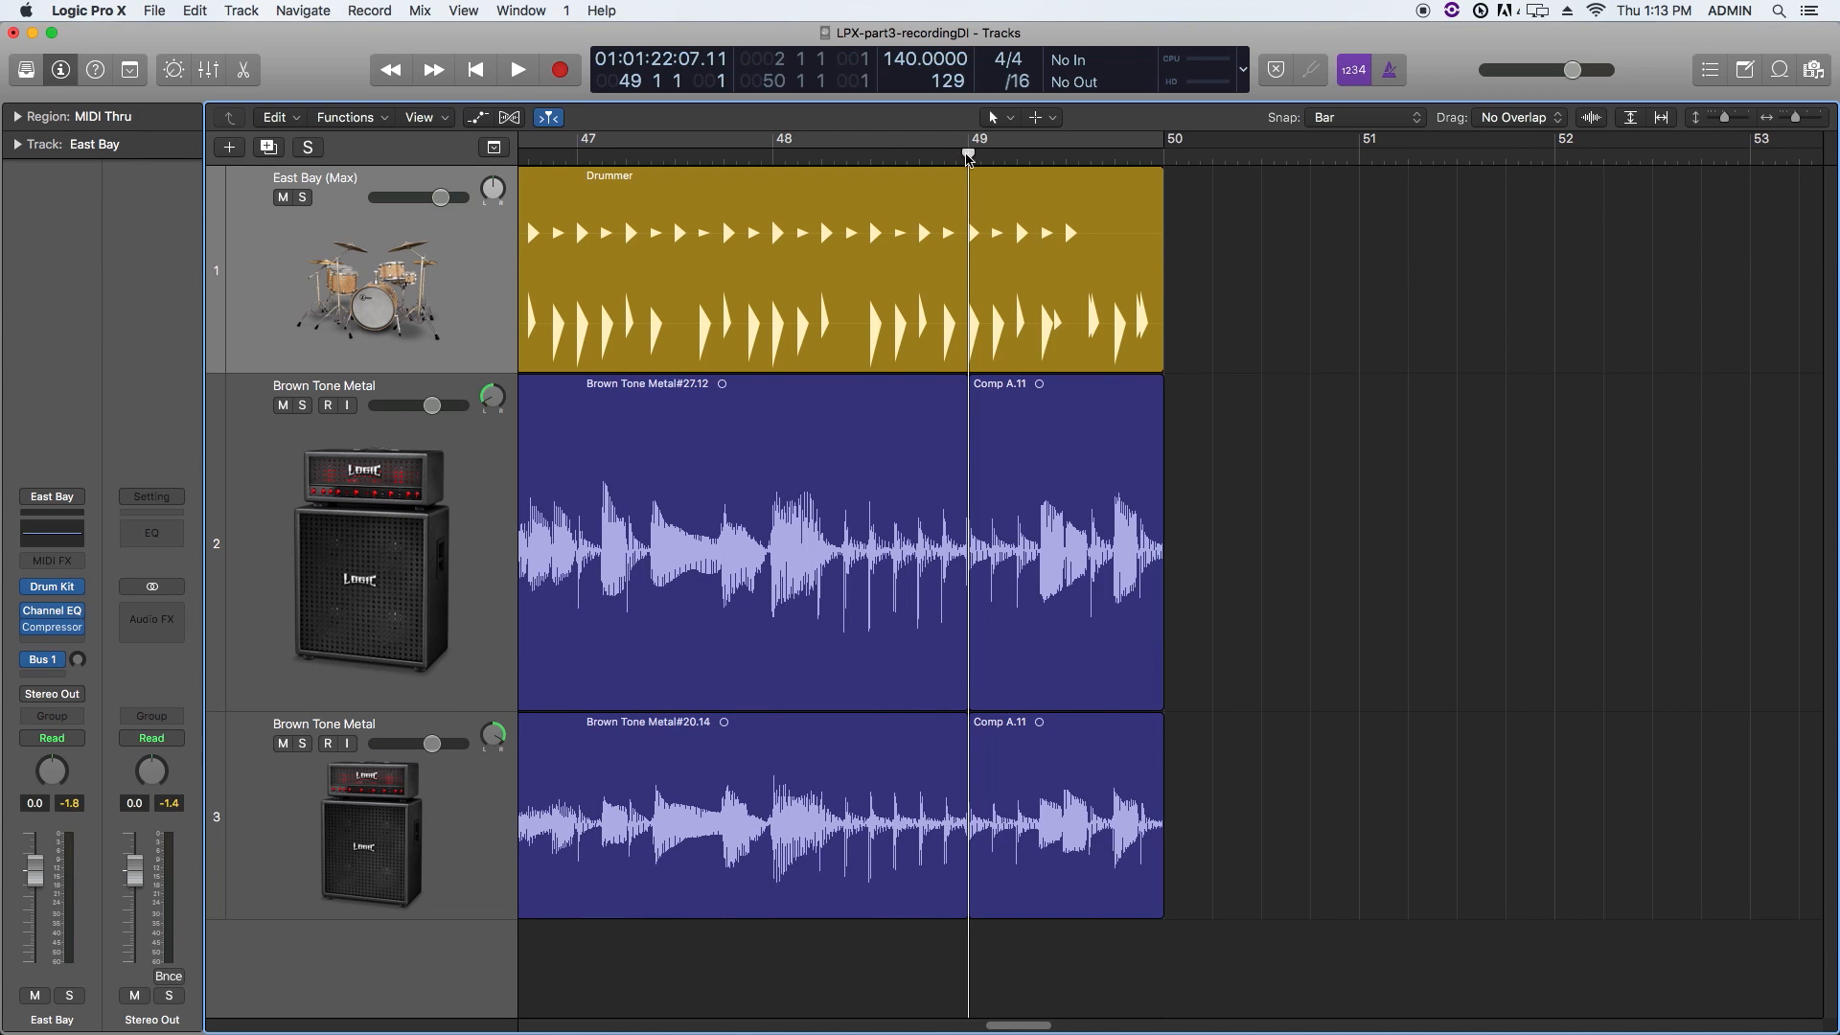
pyautogui.press('super+Right')
pyautogui.click(841, 153)
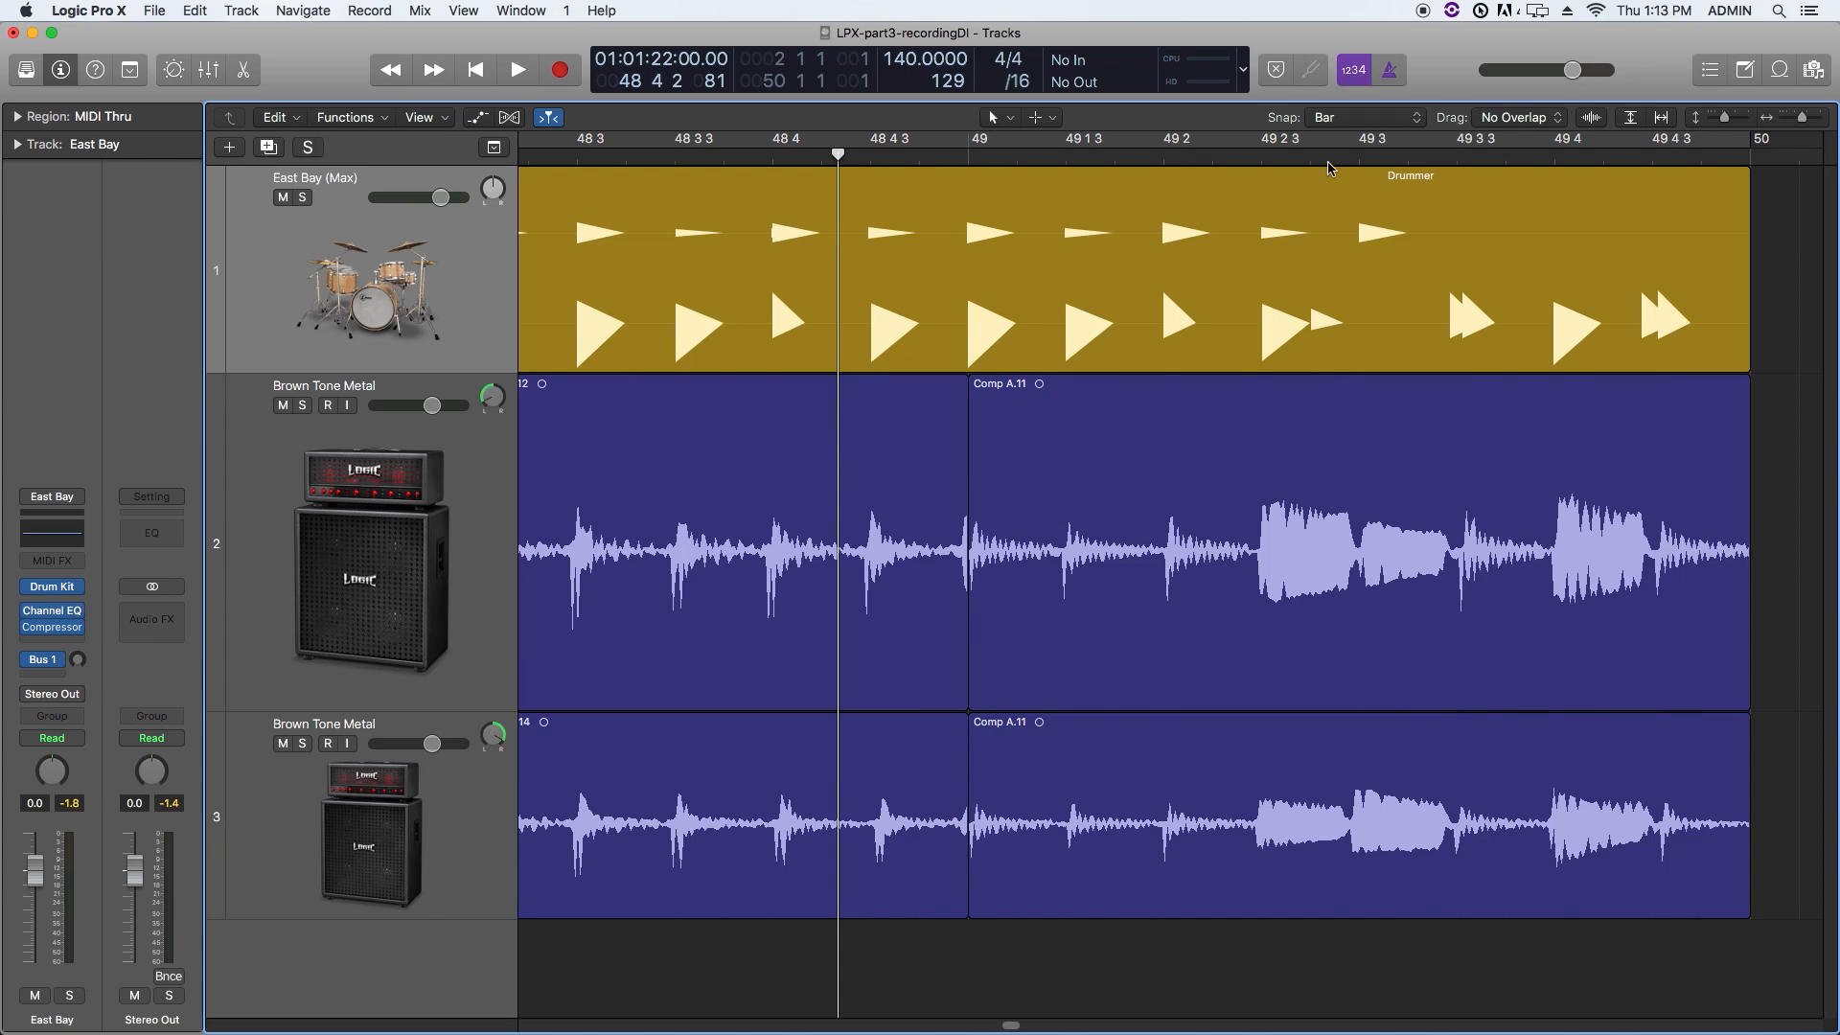
pyautogui.click(1321, 118)
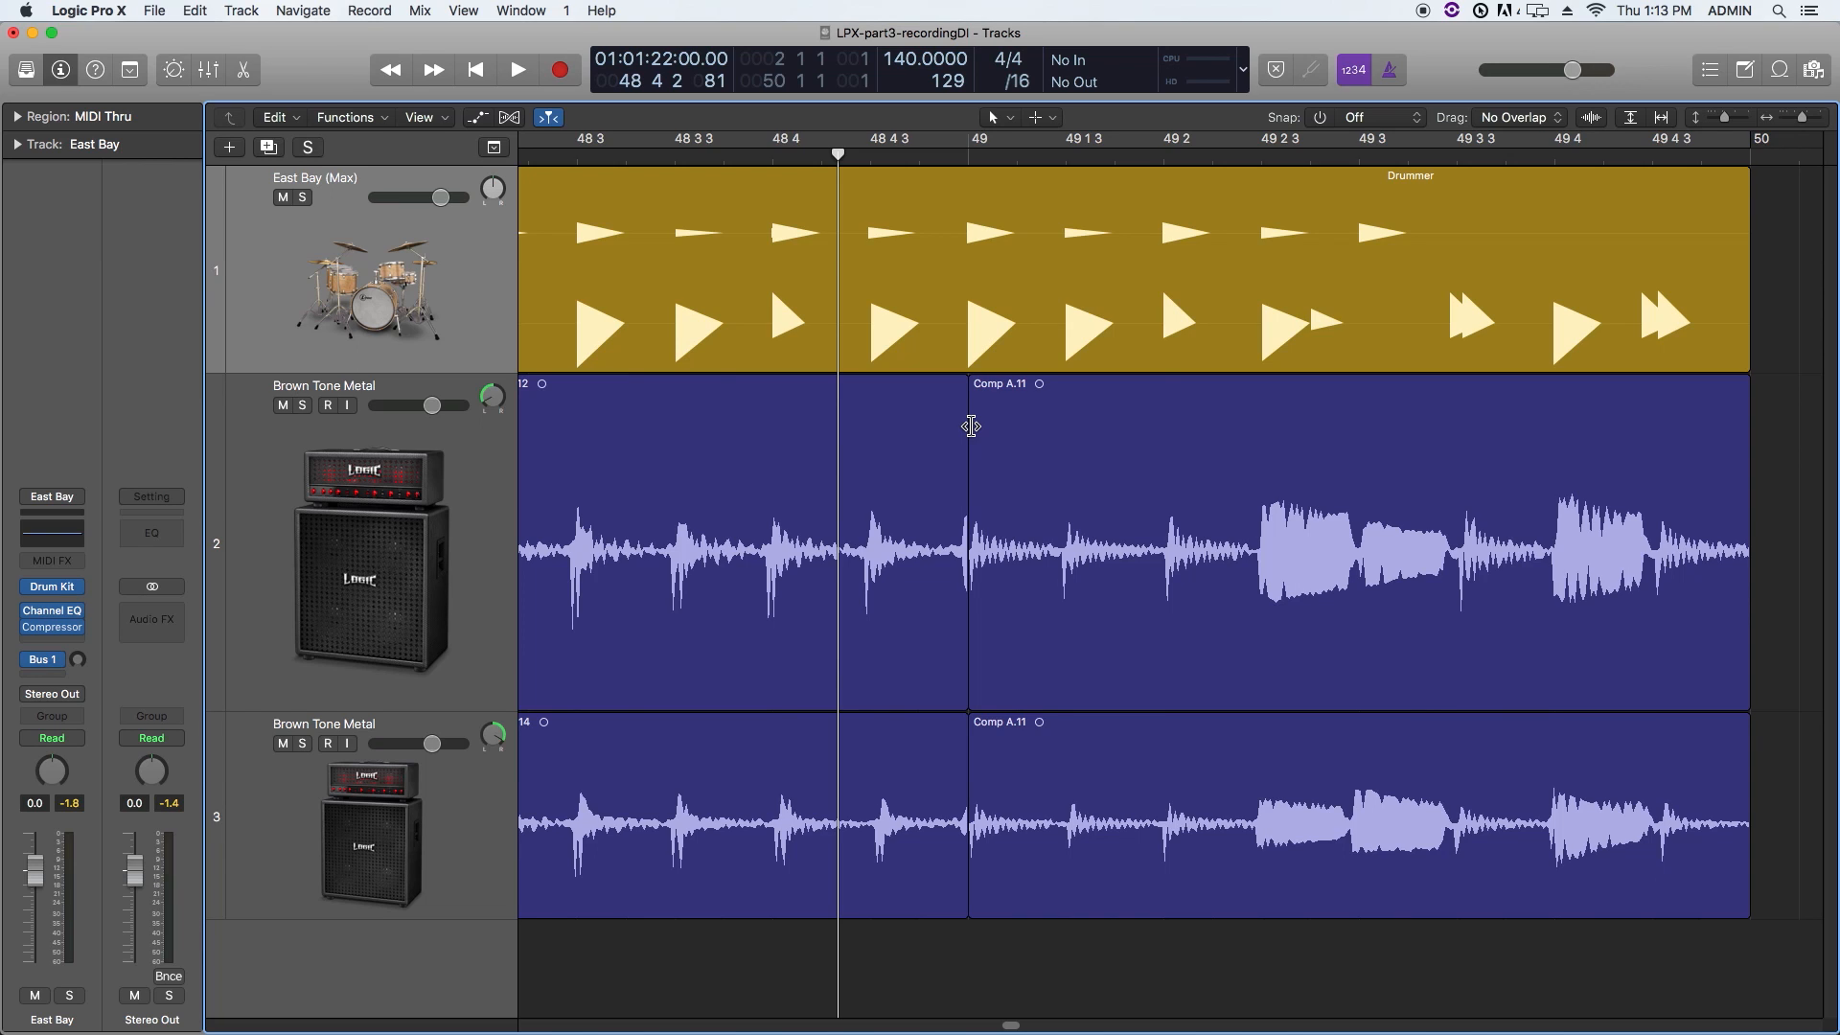
pyautogui.moveTo(971, 426); pyautogui.dragTo(1254, 637)
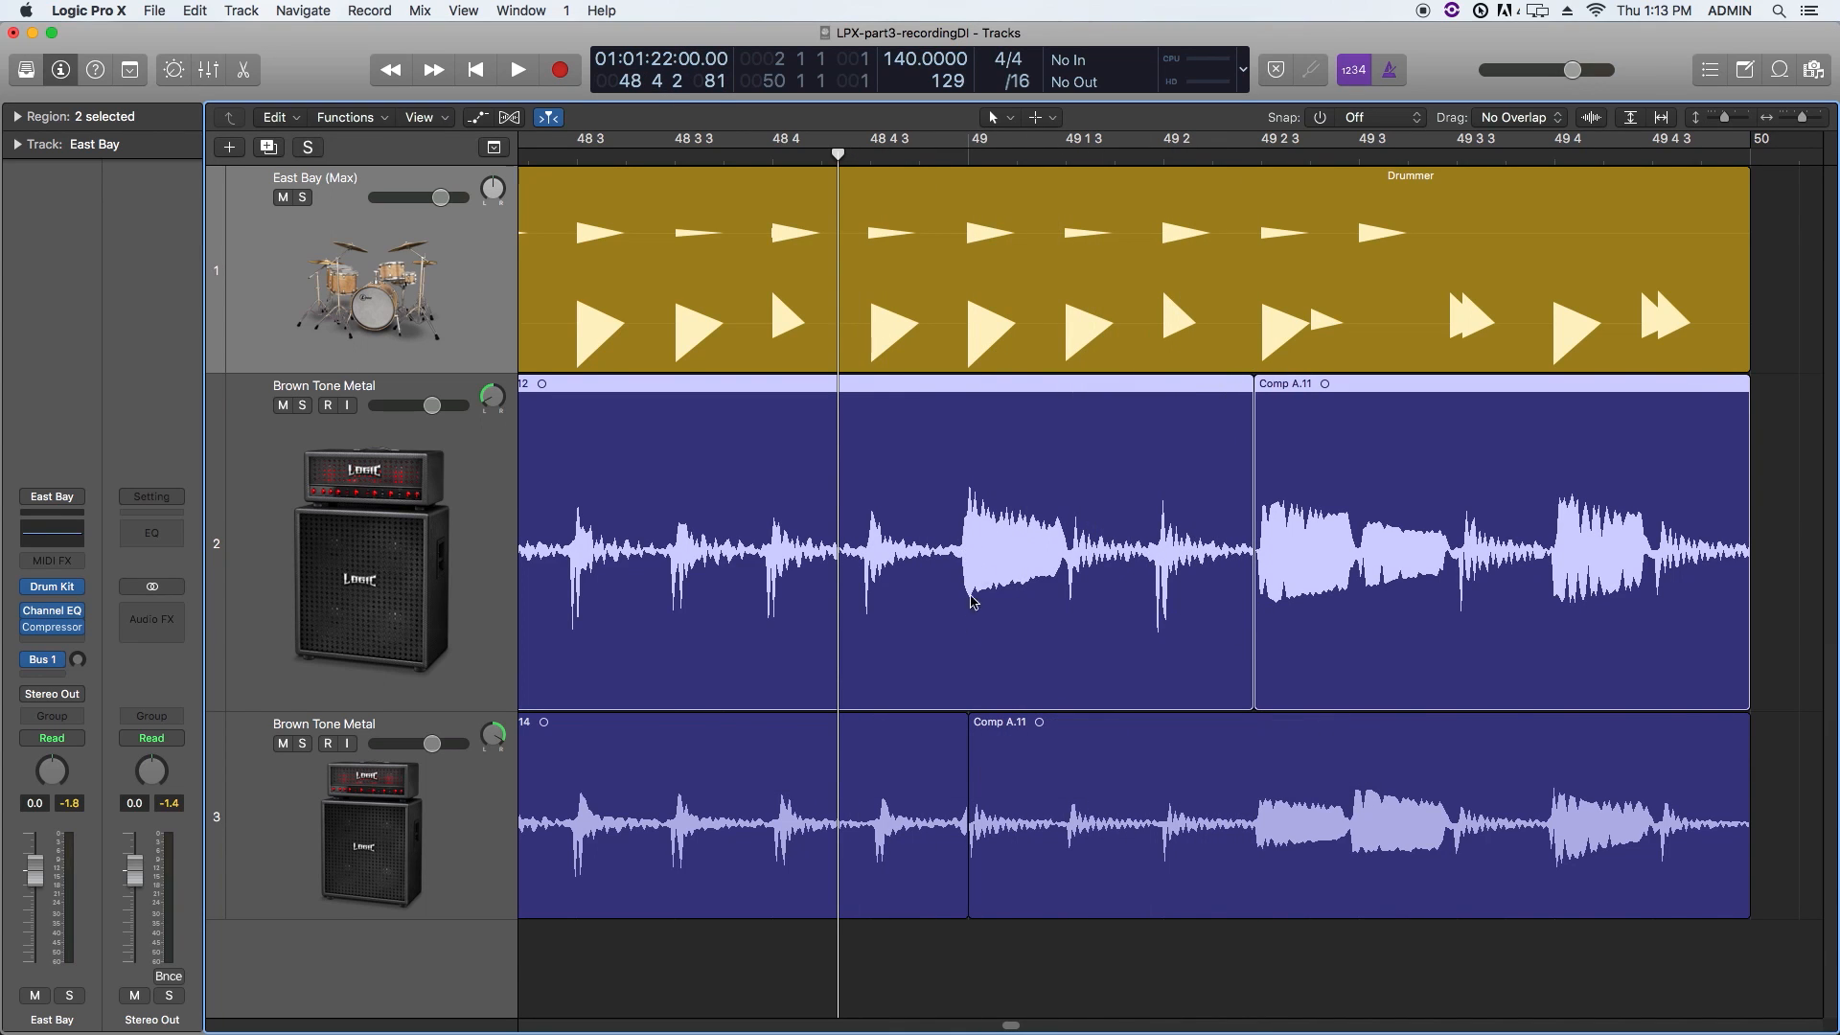
pyautogui.moveTo(970, 730); pyautogui.dragTo(1251, 894)
pyautogui.press('space')
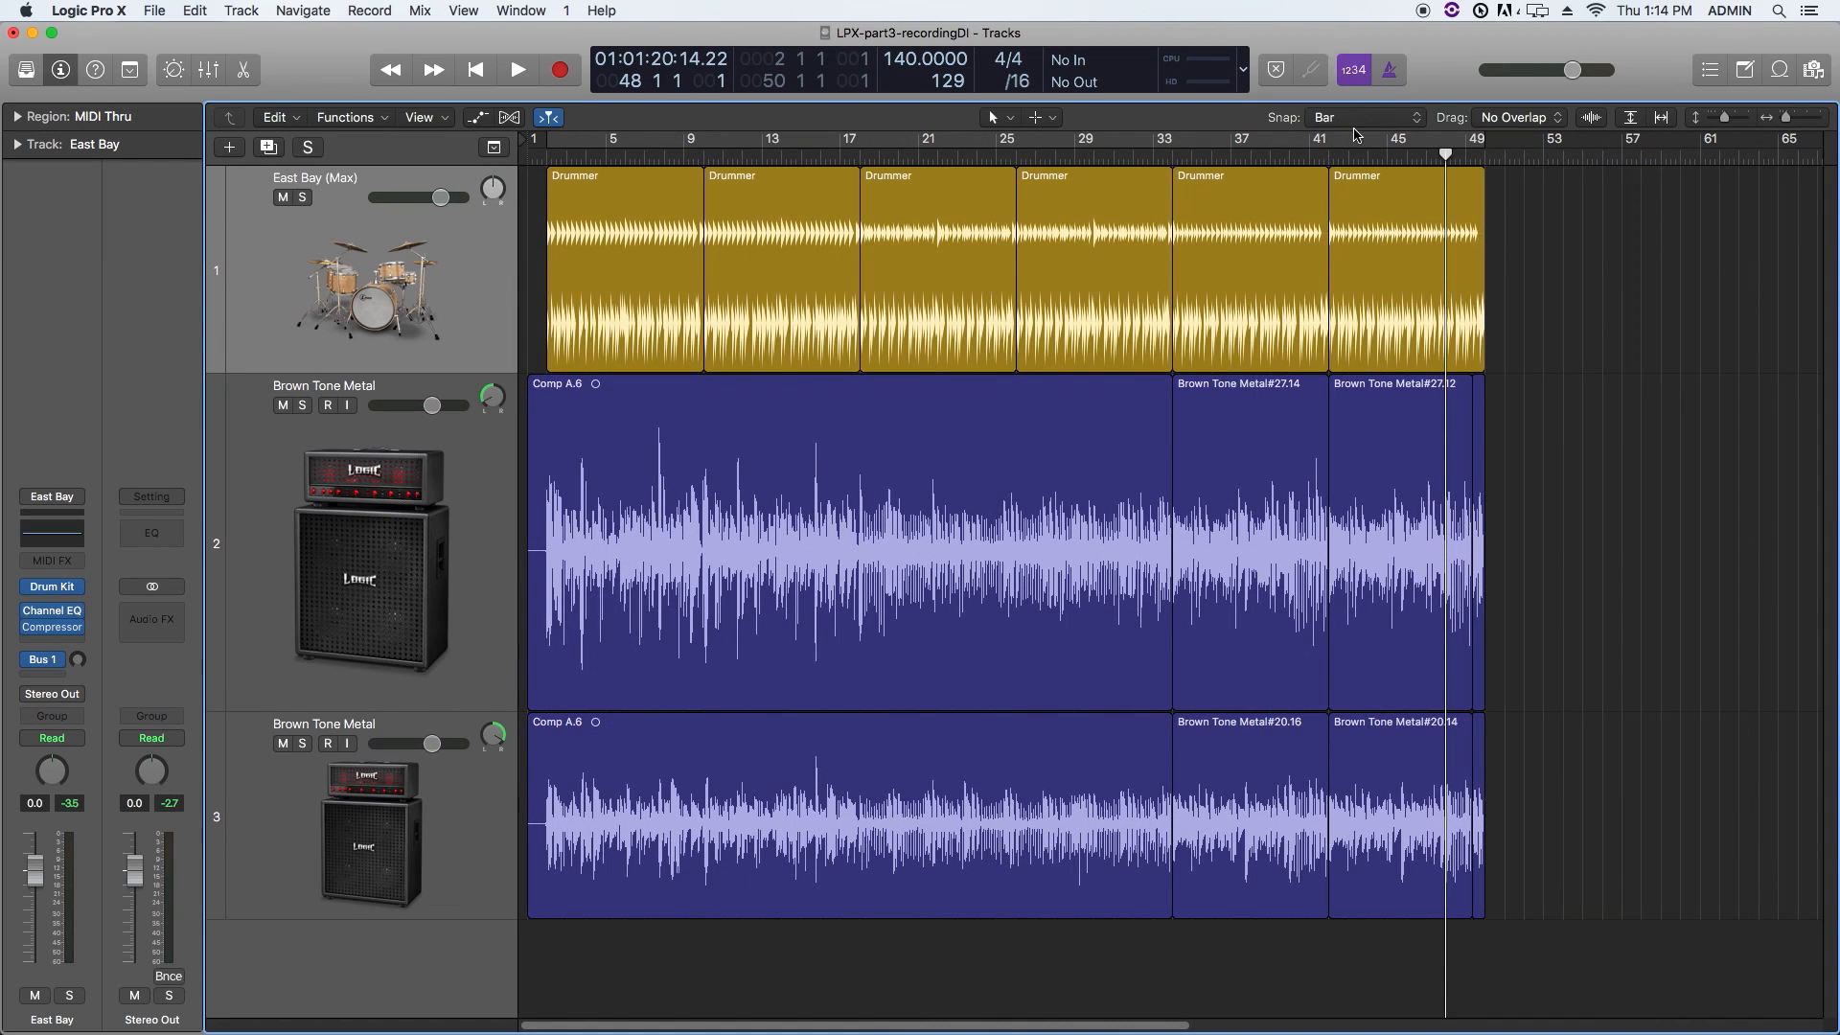
# Step: With snapping set to Bar, select bar 2 to 50 on all three tracks and copy it to bar 50
pyautogui.click(1363, 119)
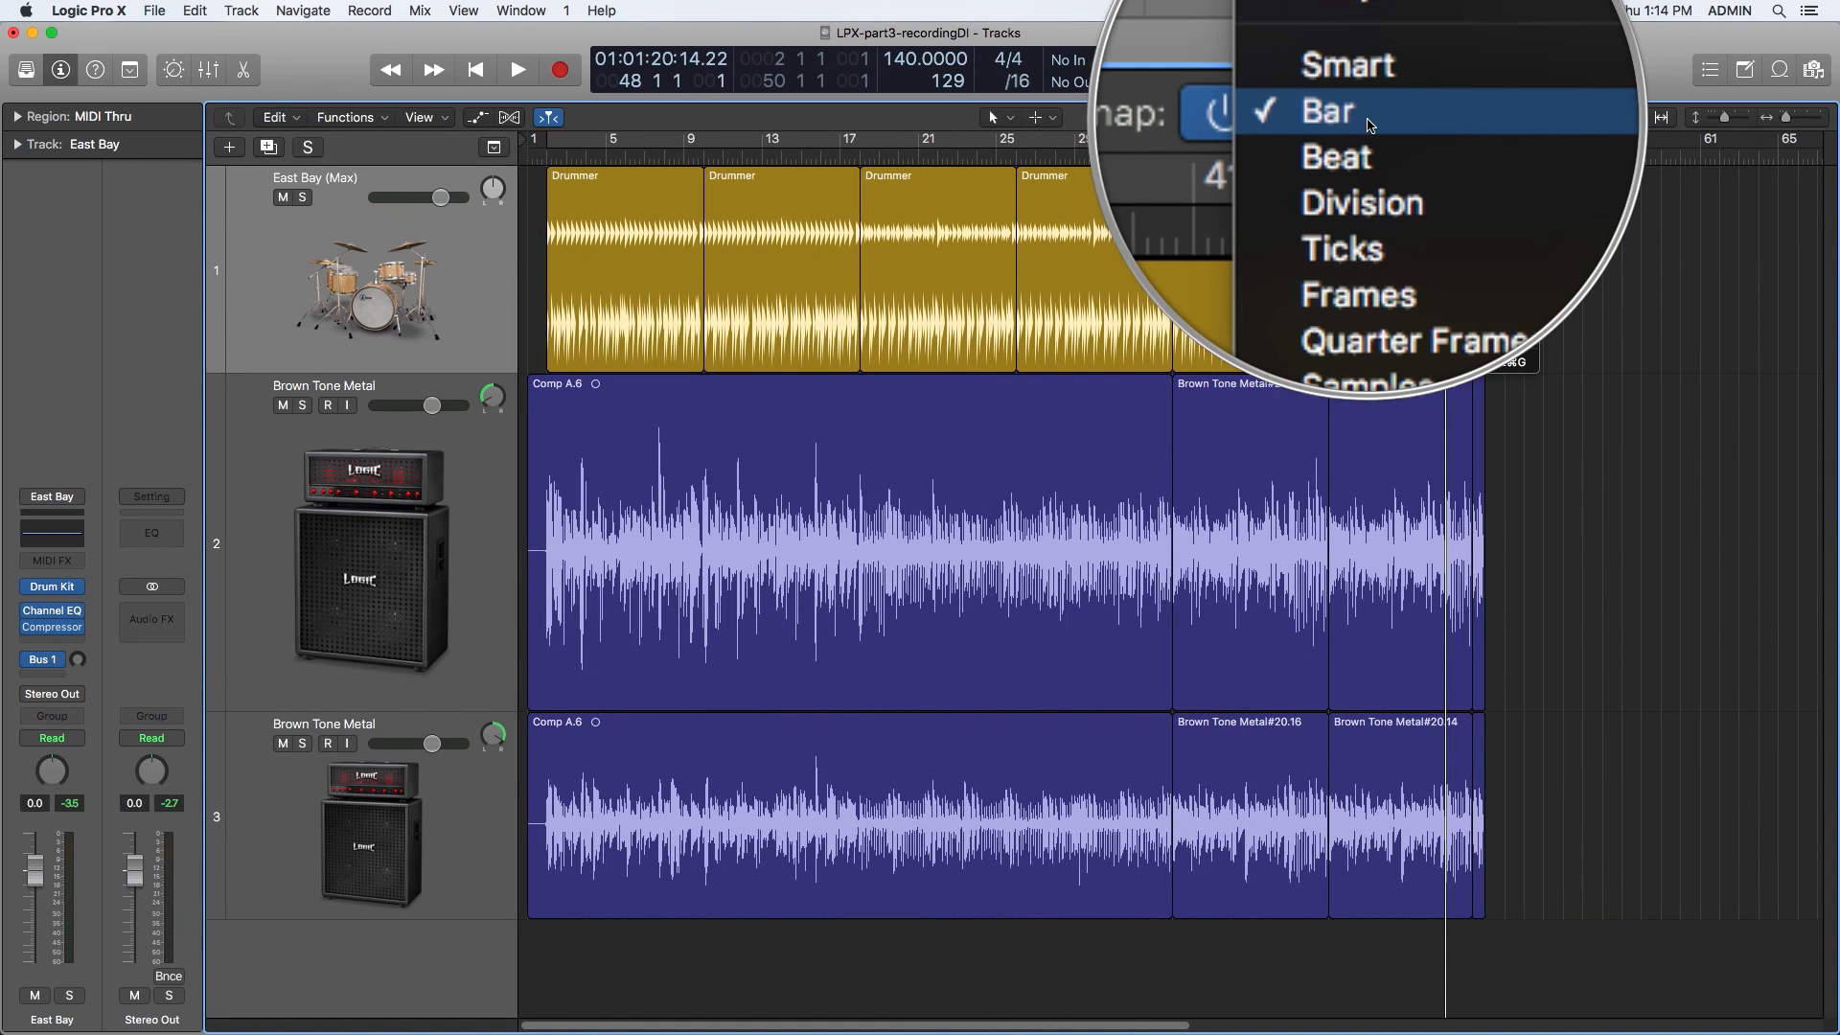
pyautogui.click(1679, 288)
pyautogui.moveTo(1612, 278); pyautogui.dragTo(552, 775)
pyautogui.moveTo(633, 300); pyautogui.dragTo(1575, 330)
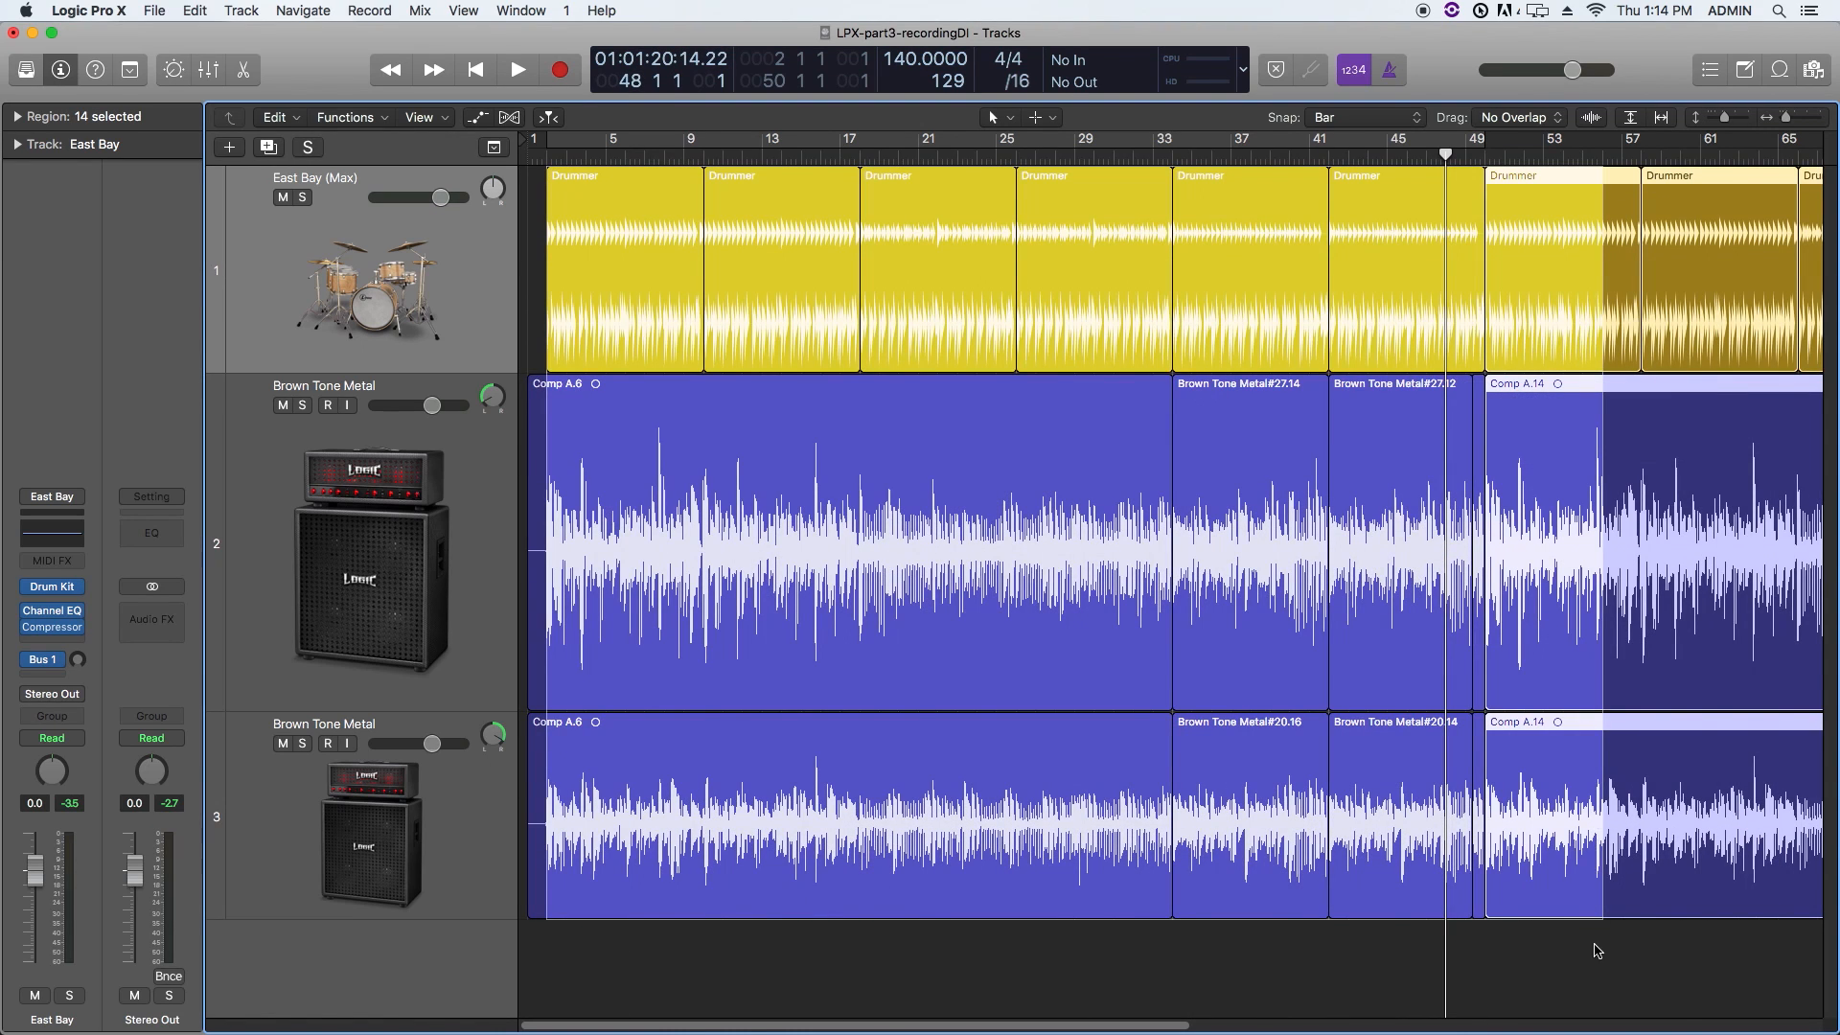
pyautogui.click(1616, 993)
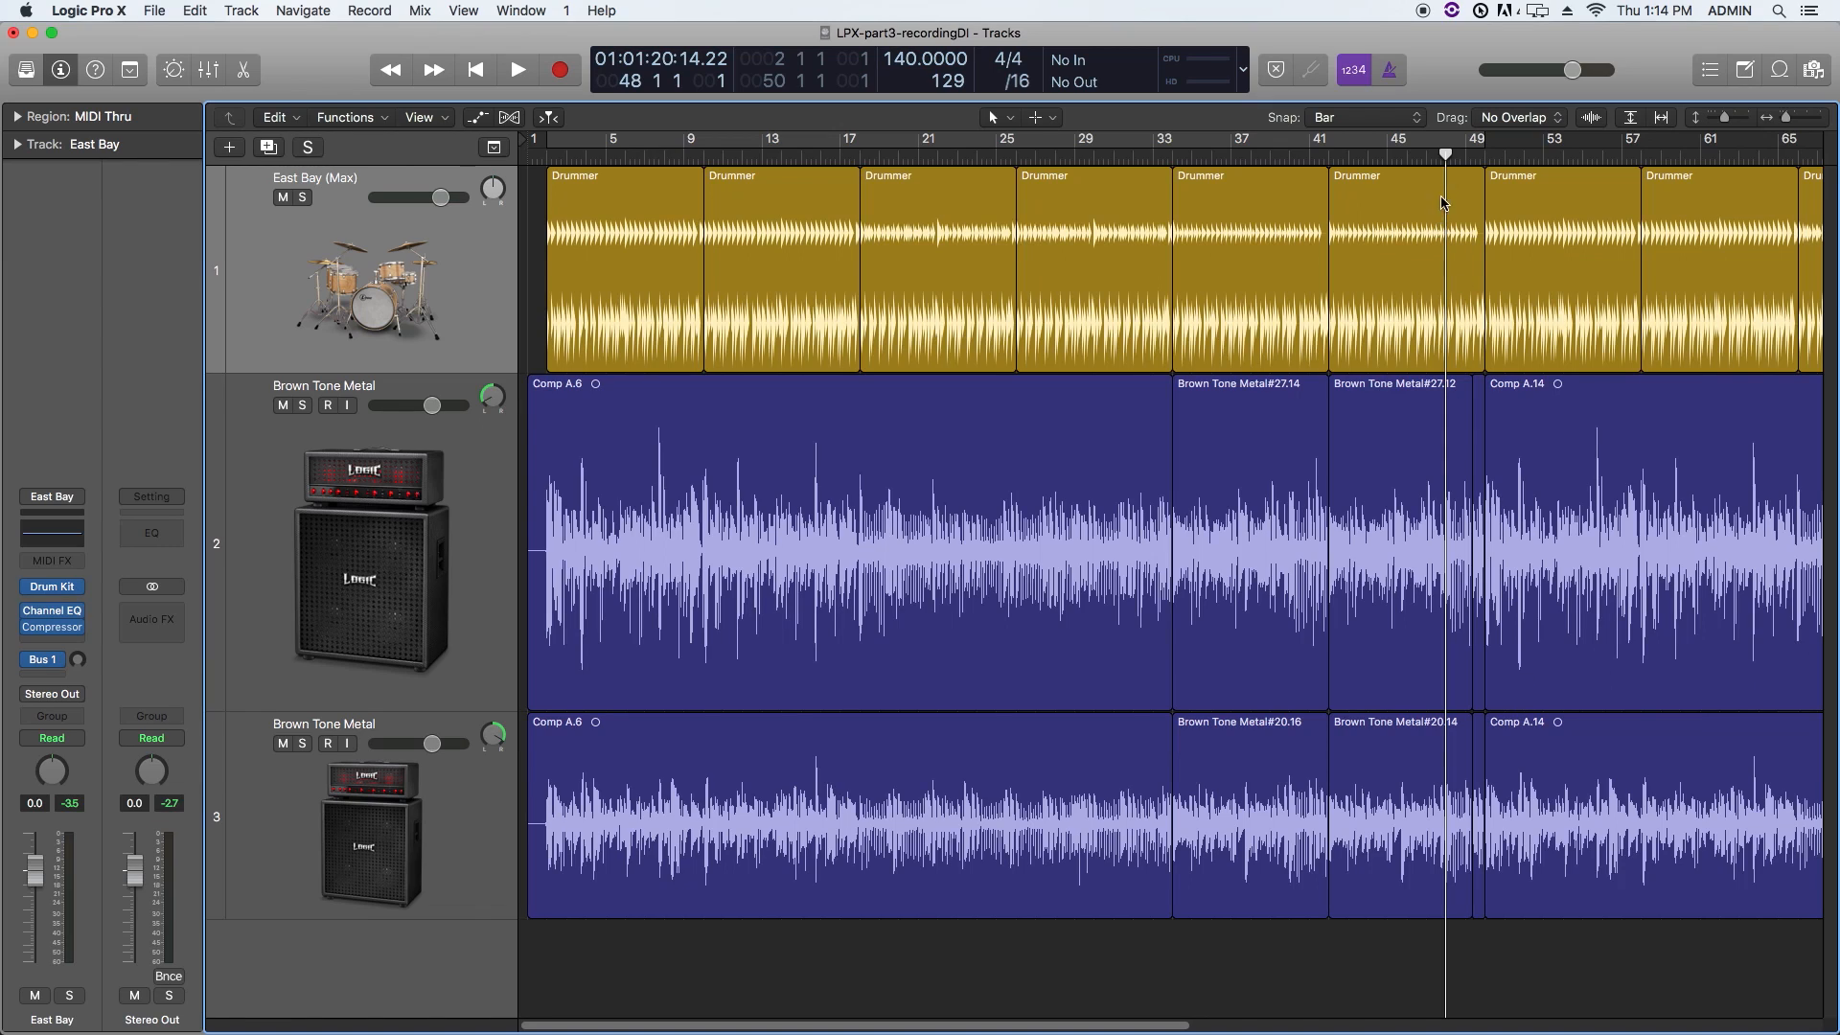
# Step: Play from shortly before bar 50 across the transition into the copied section, and stop playback
pyautogui.click(1495, 158)
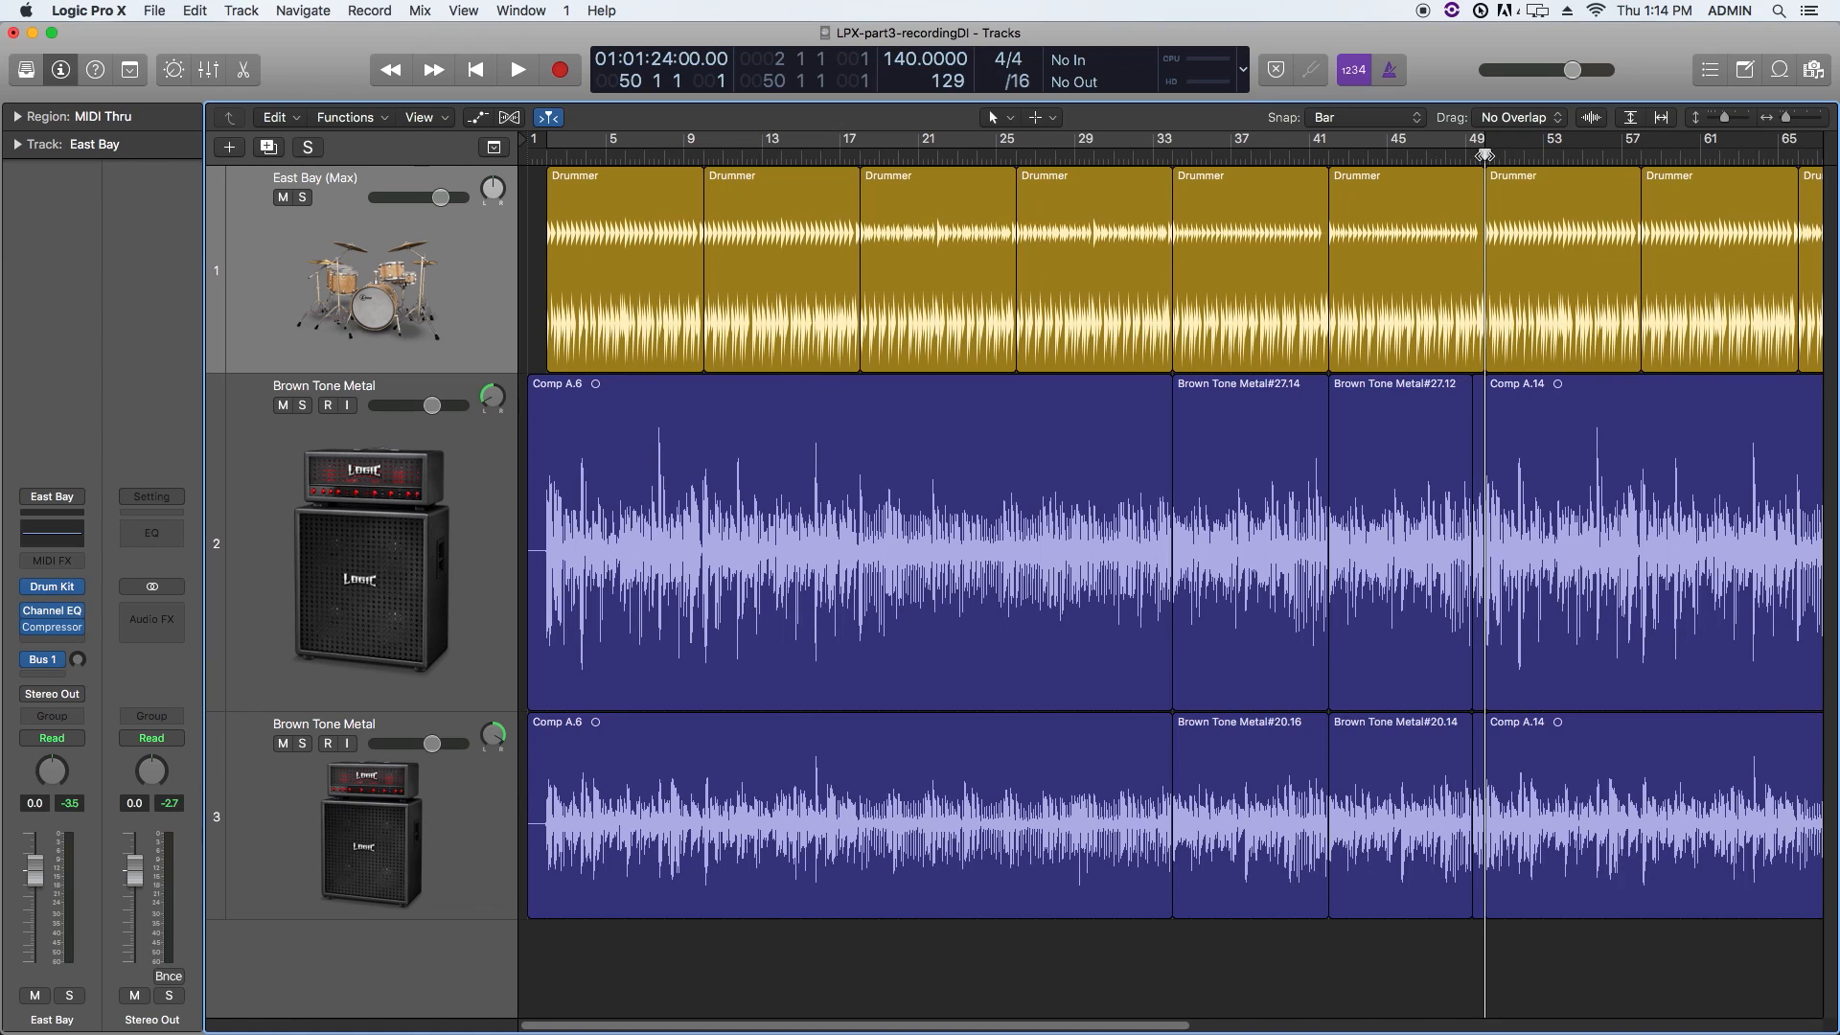
pyautogui.click(1438, 158)
pyautogui.press('space')
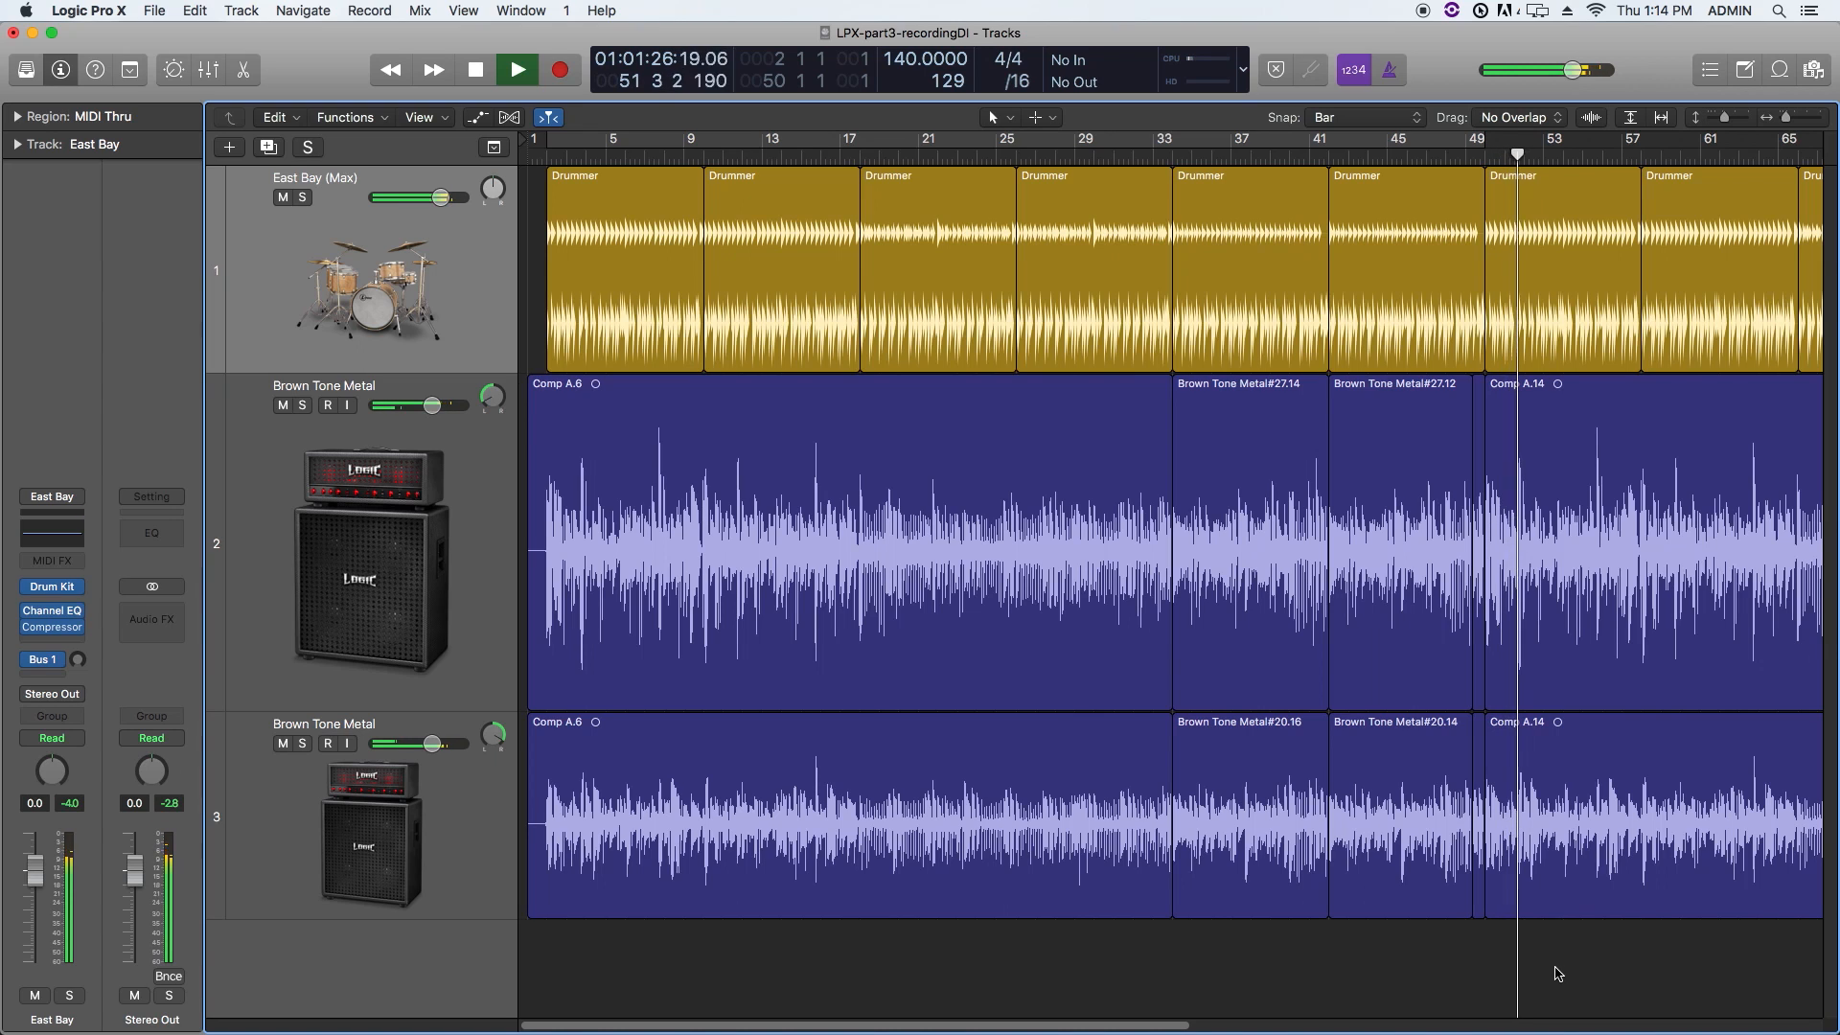
pyautogui.press('space')
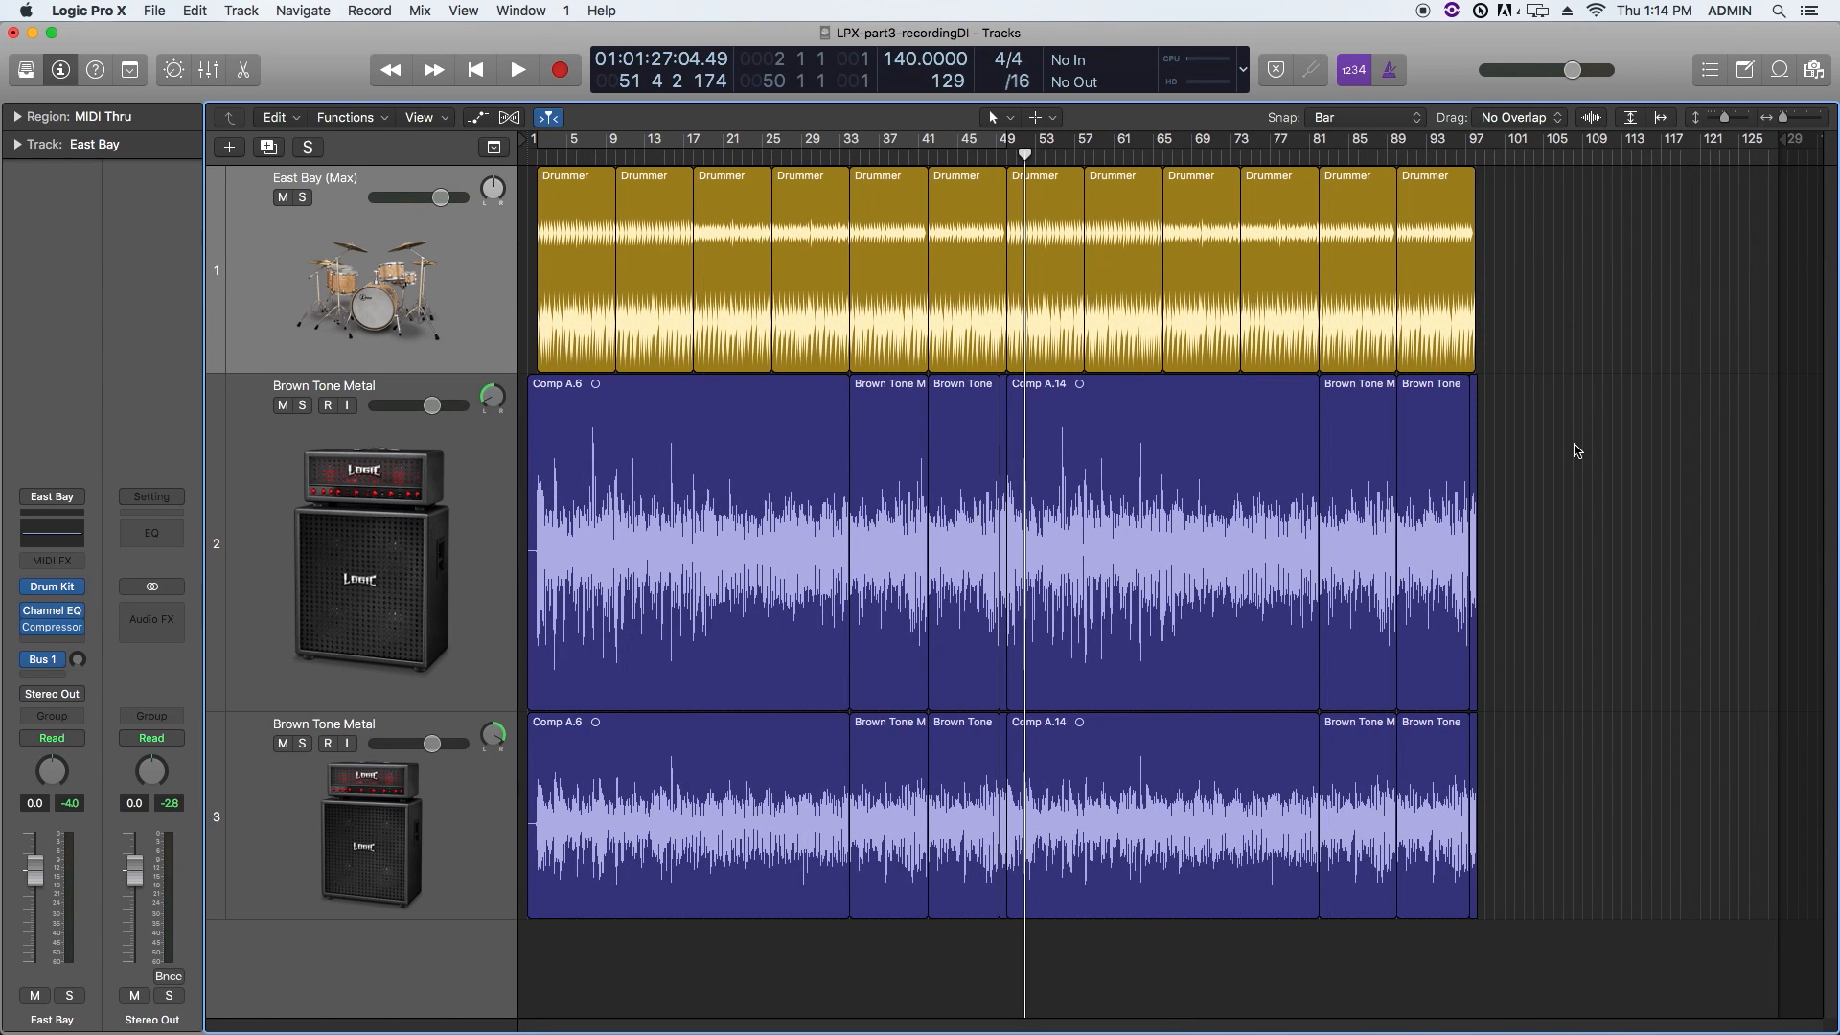
# Step: Select all regions on both guitar tracks, leaving the drummer regions unselected
pyautogui.moveTo(1572, 480); pyautogui.dragTo(889, 489)
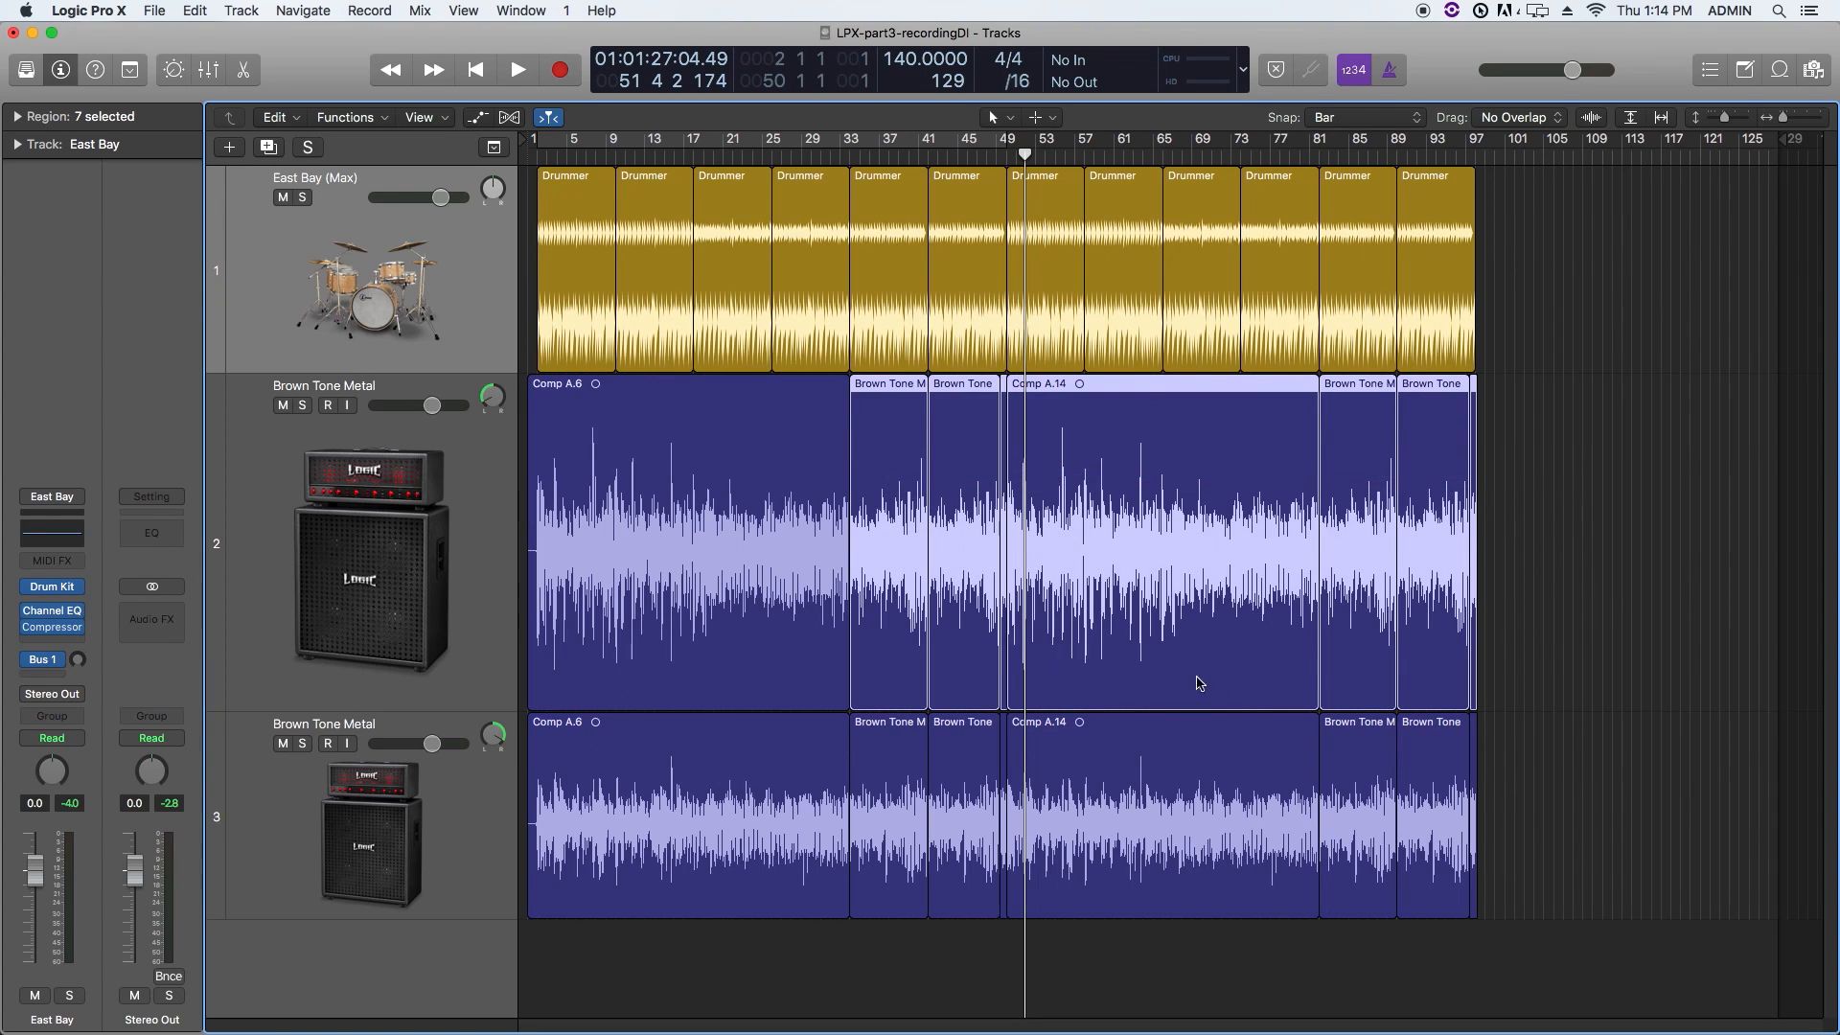
pyautogui.click(1643, 566)
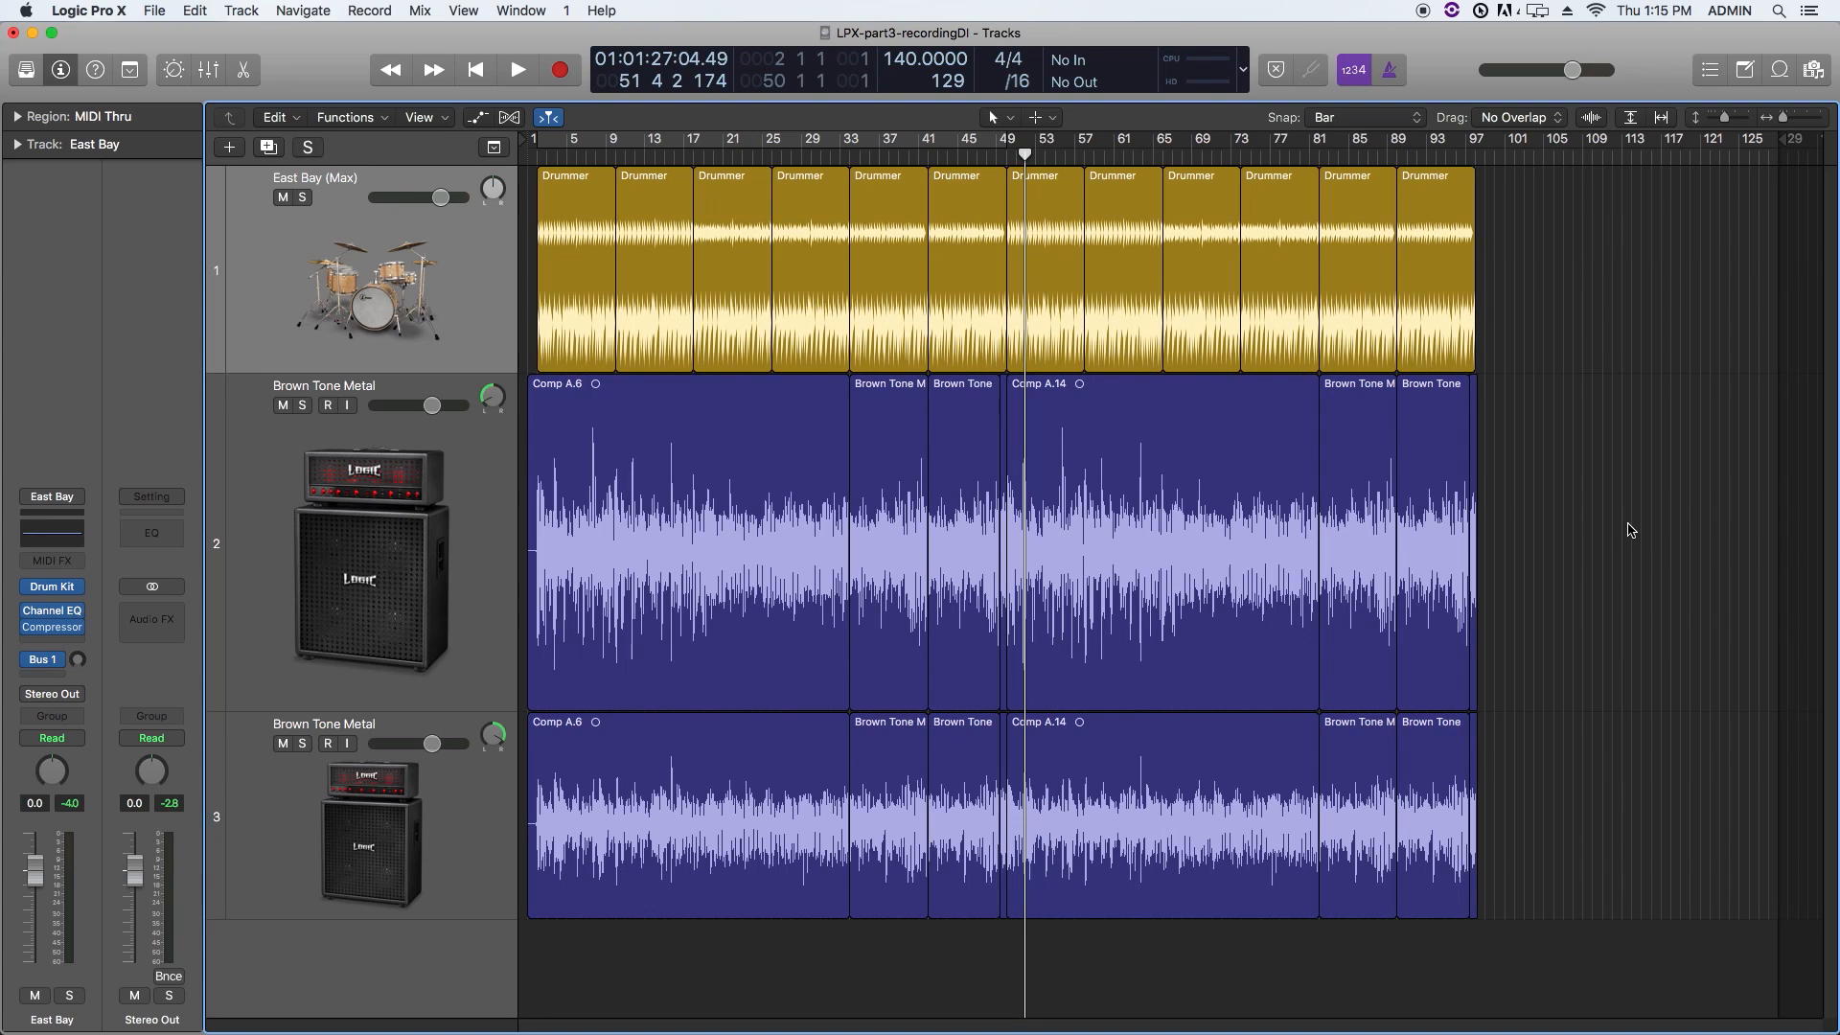
pyautogui.moveTo(1617, 543); pyautogui.dragTo(788, 778)
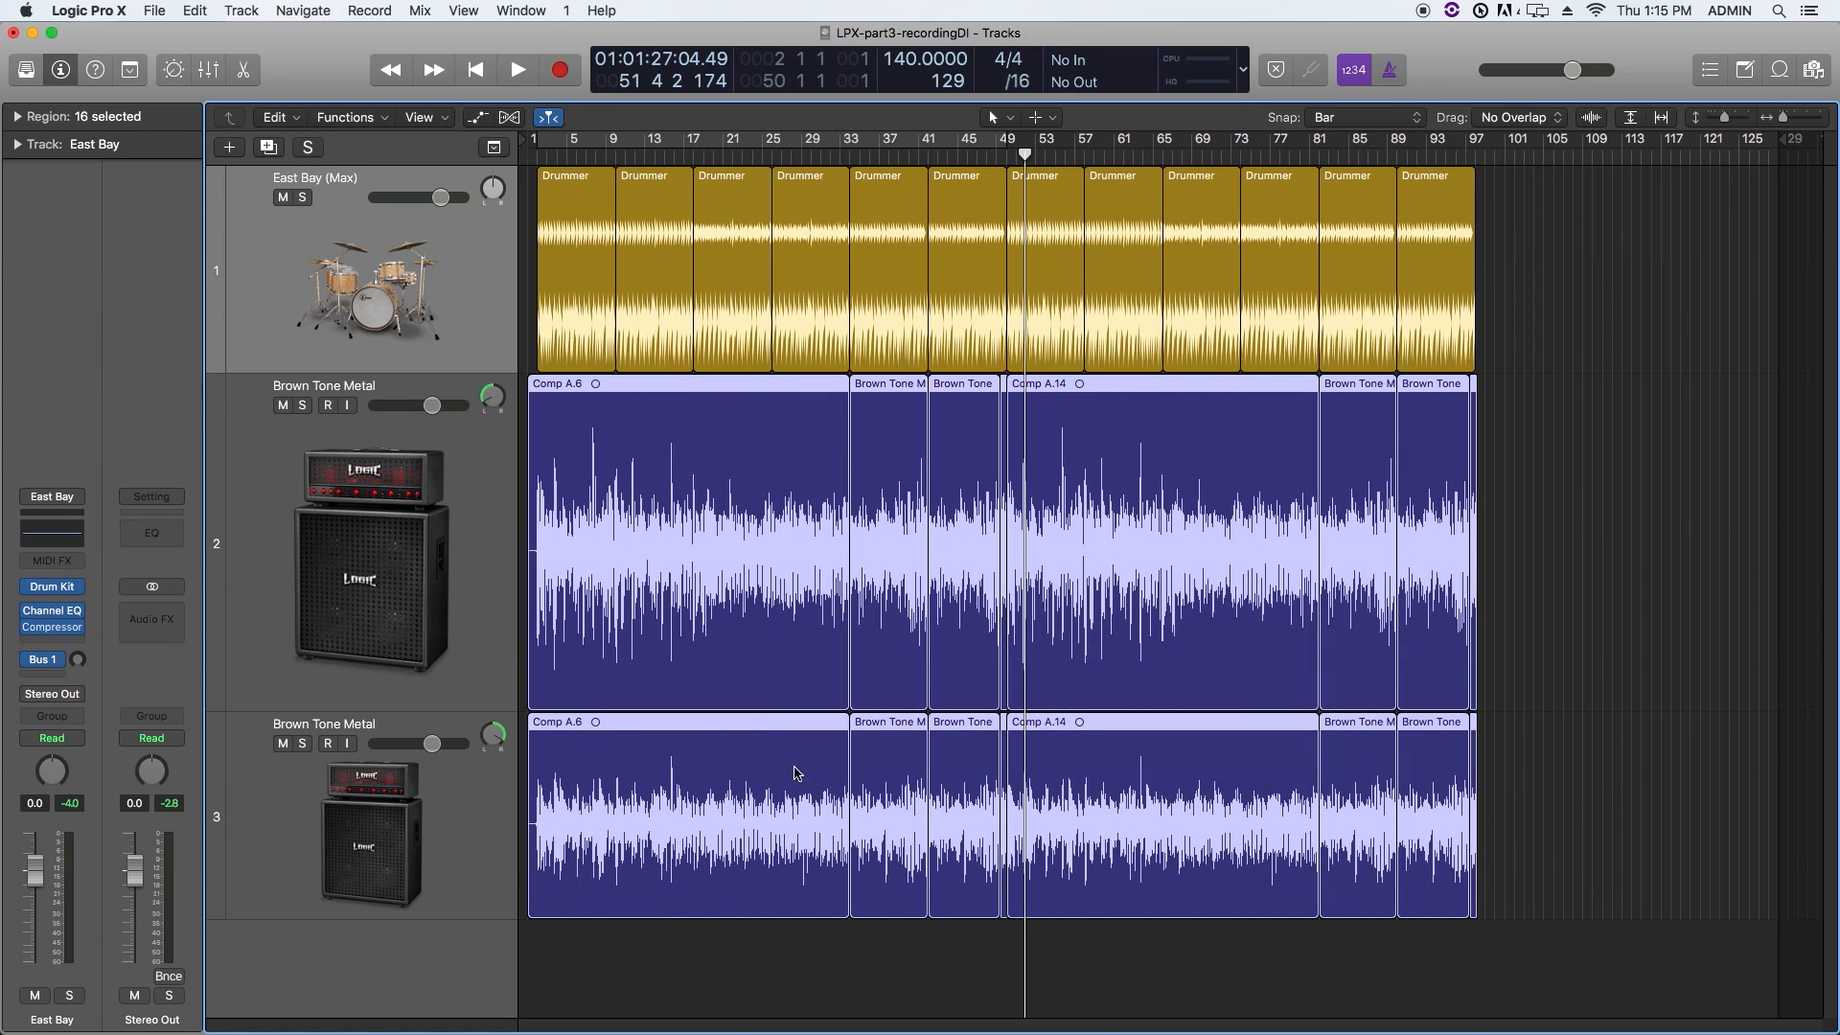
# Step: Add a short crossfade over the region junction at bar 34 on both selected guitar tracks
pyautogui.press('super+Right')
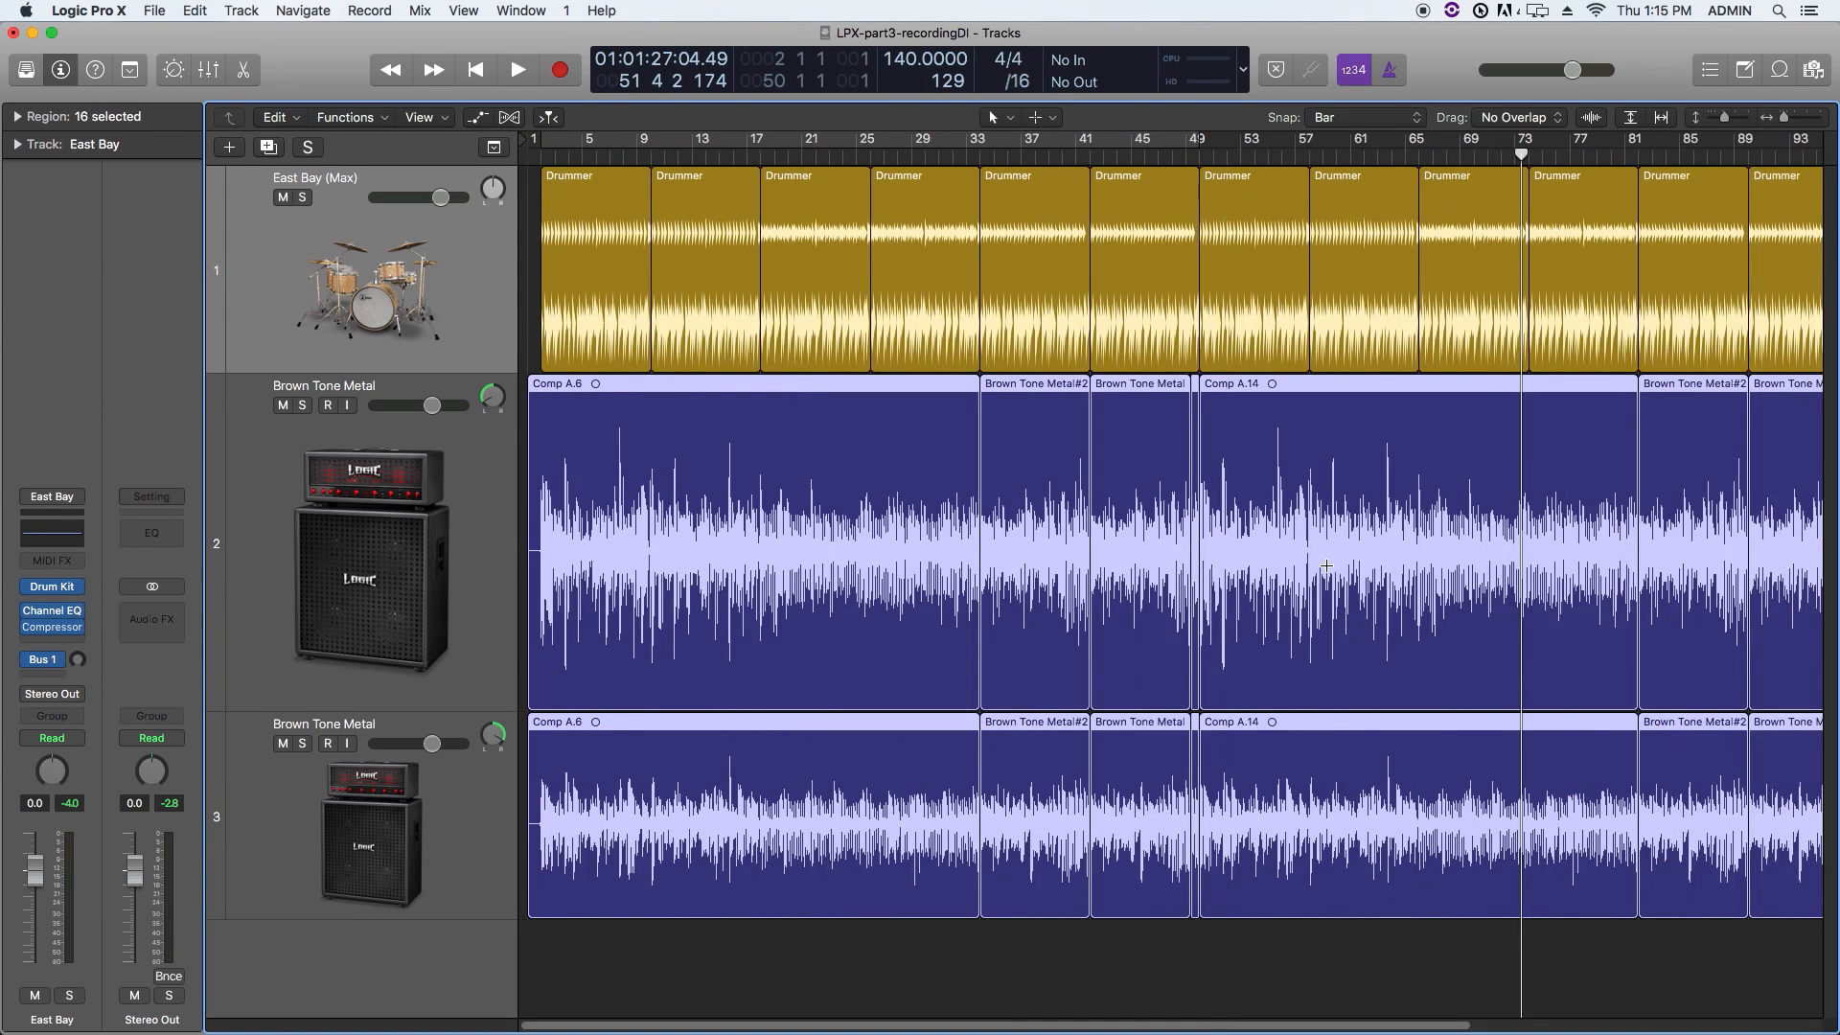
pyautogui.press('super+Right')
pyautogui.press('super+Right')
pyautogui.press('super+Right')
pyautogui.press('super+Right')
pyautogui.press('super+Left')
pyautogui.press('super+Left')
pyautogui.press('super+Left')
pyautogui.press('super+Left')
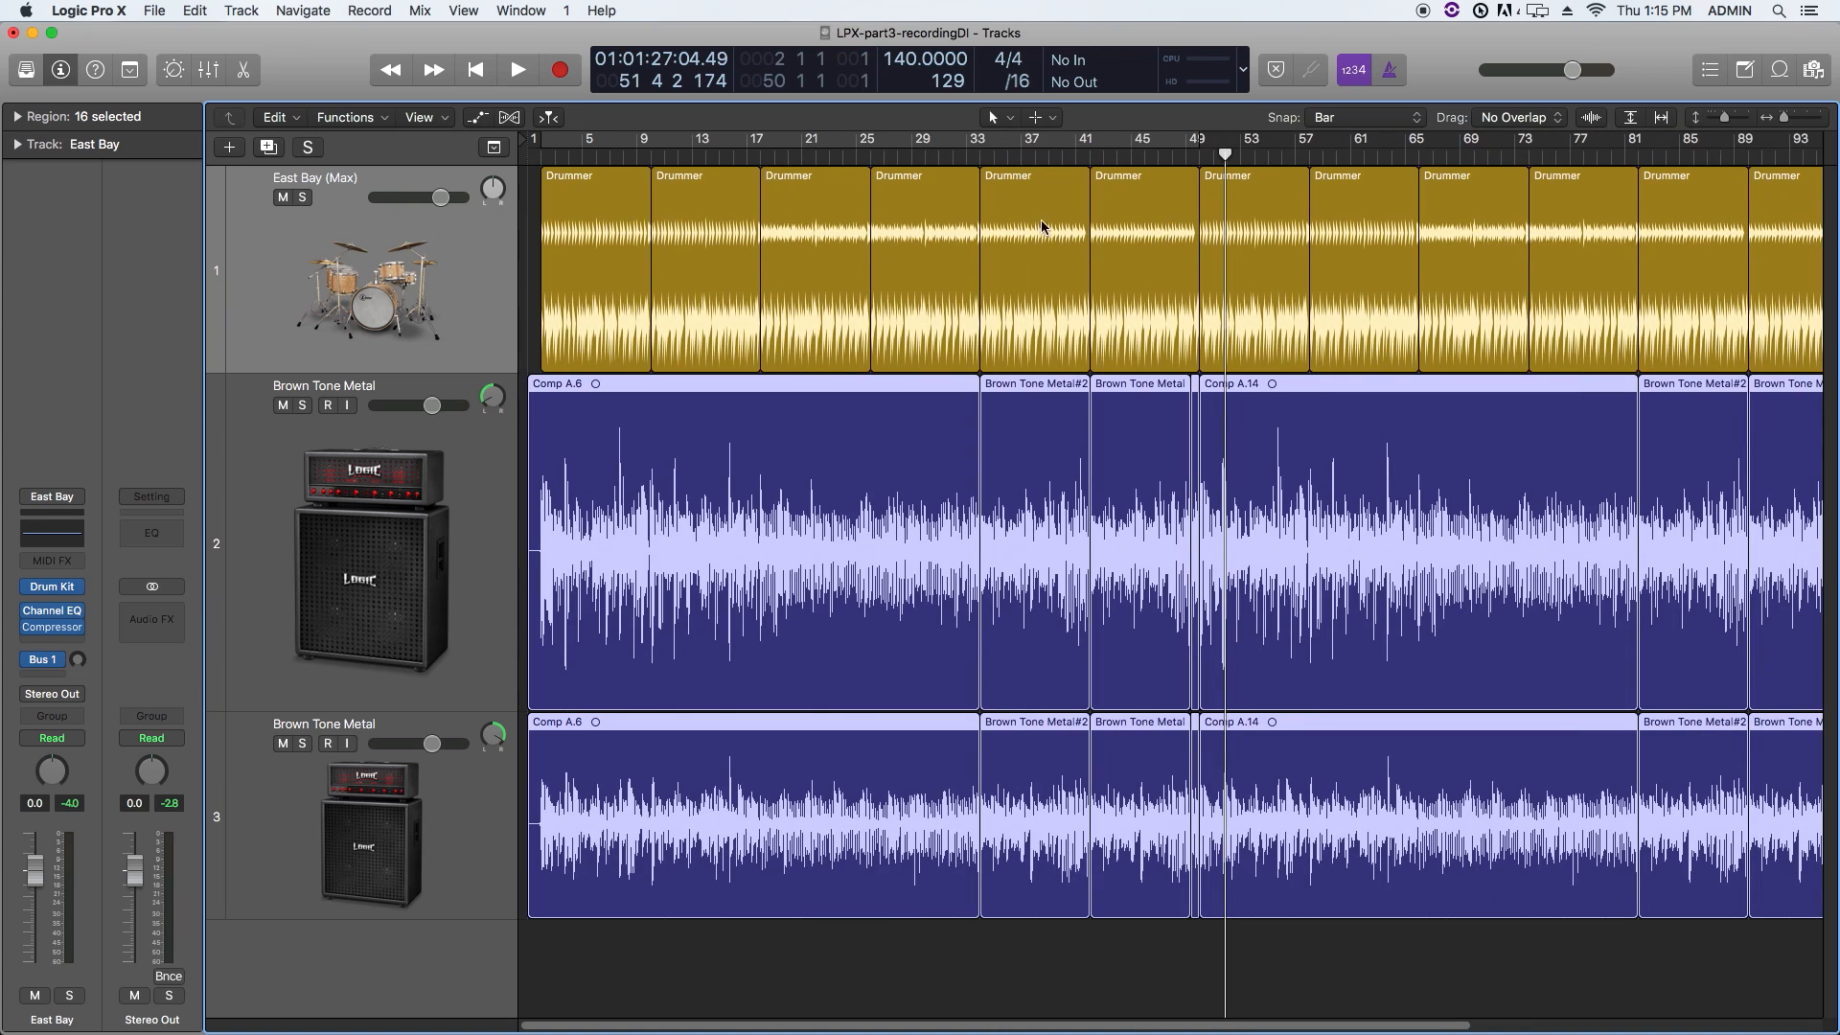
pyautogui.click(980, 155)
pyautogui.press('super+Right')
pyautogui.press('super+Right')
pyautogui.press('super+Right')
pyautogui.press('super+Right')
pyautogui.press('super+Right')
pyautogui.press('super+Right')
pyautogui.press('super+Right')
pyautogui.press('super+Right')
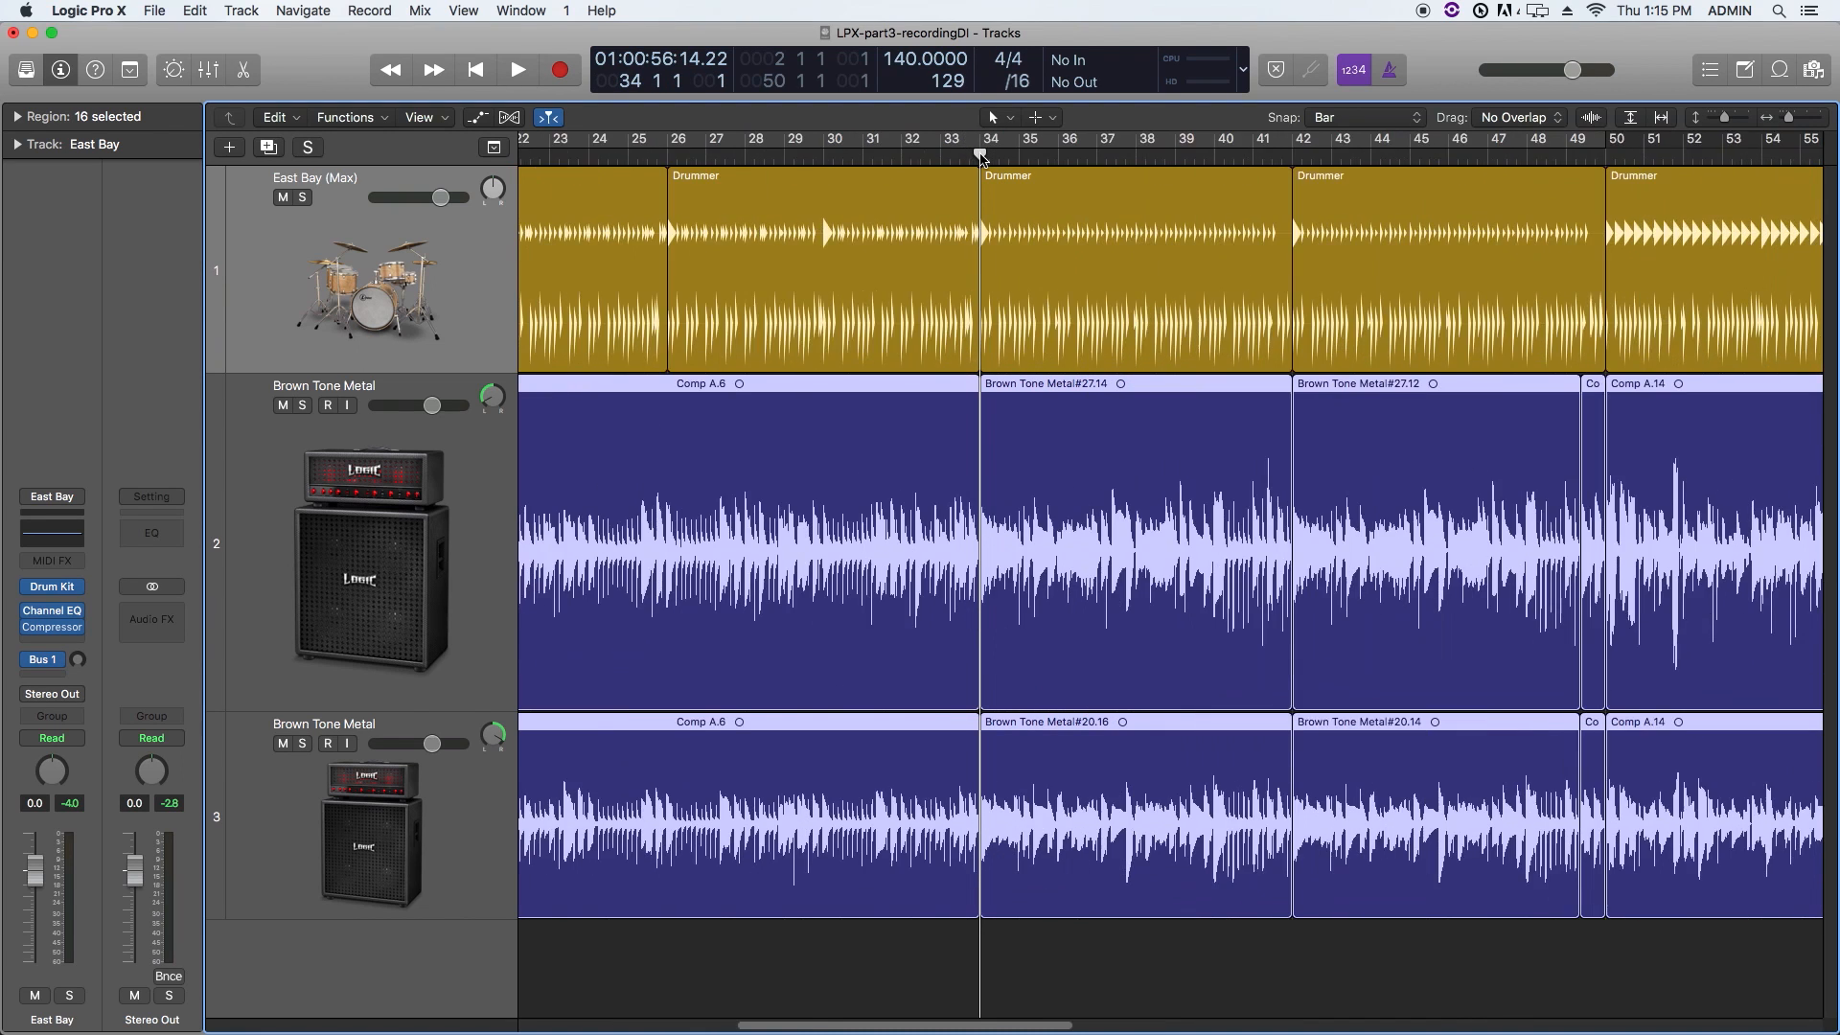
pyautogui.press('super+Right')
pyautogui.press('super+Right')
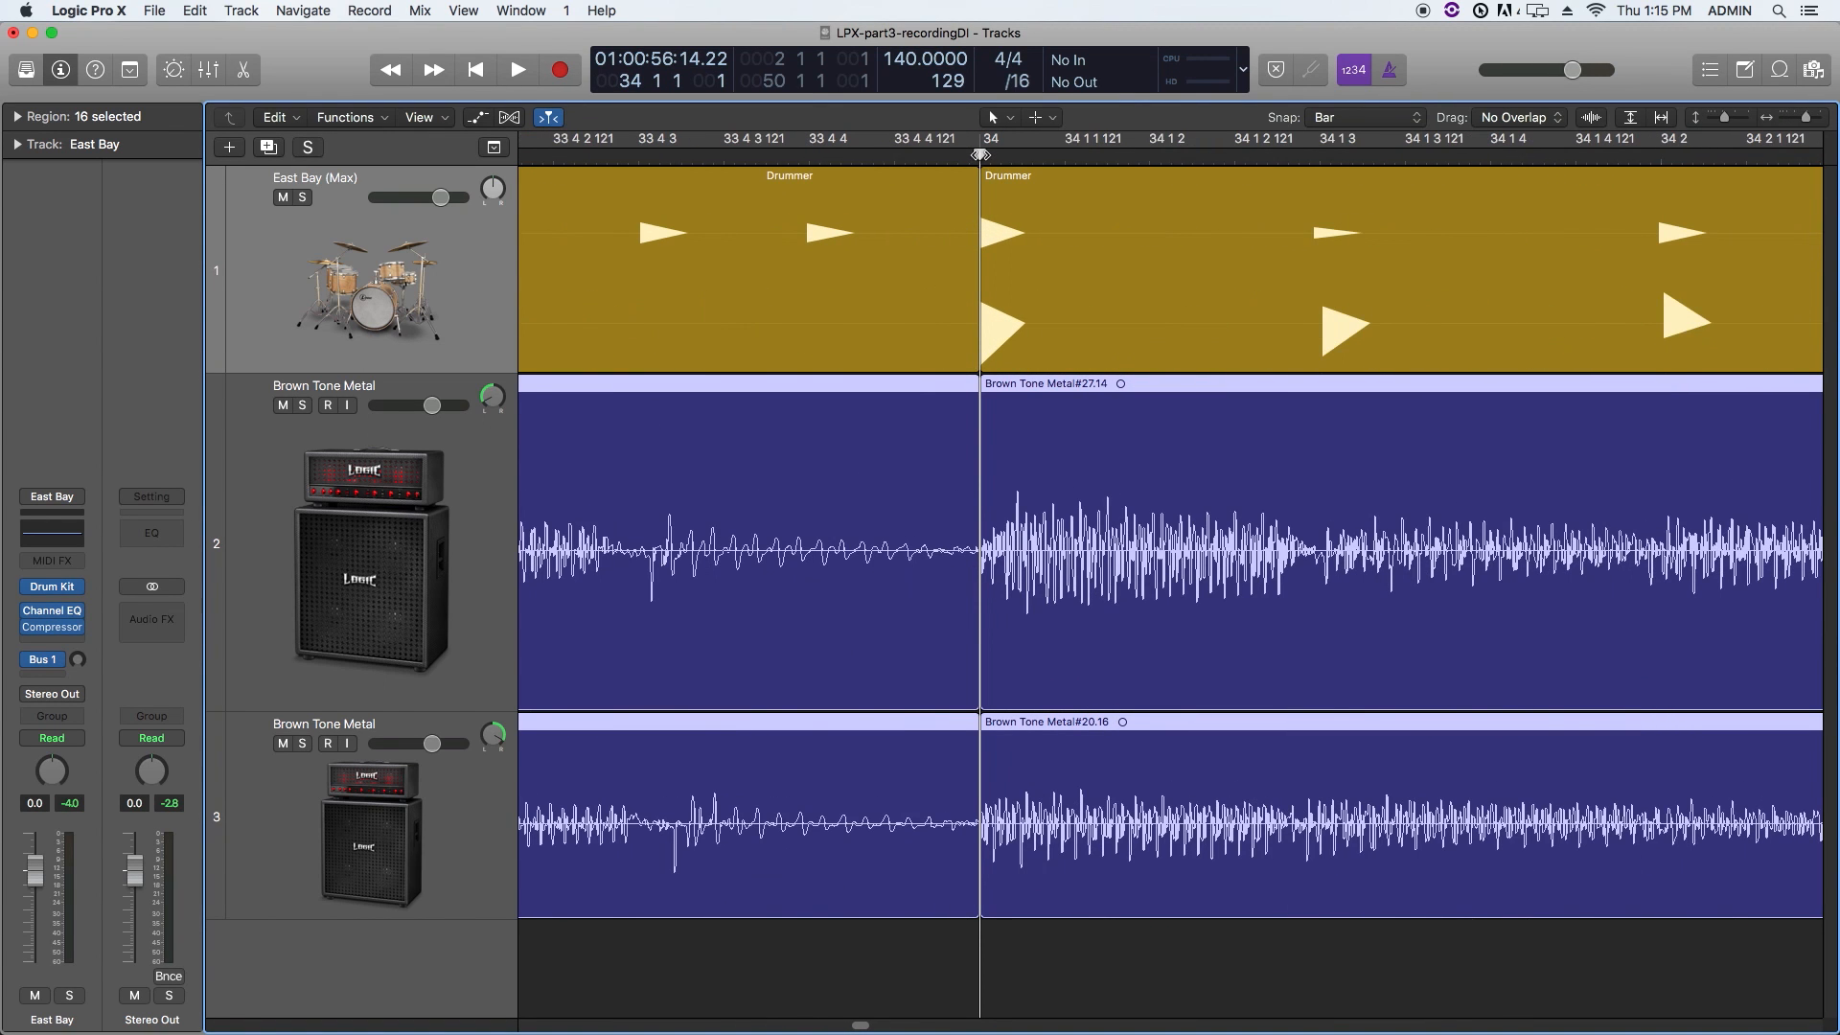
pyautogui.moveTo(990, 482); pyautogui.dragTo(992, 481)
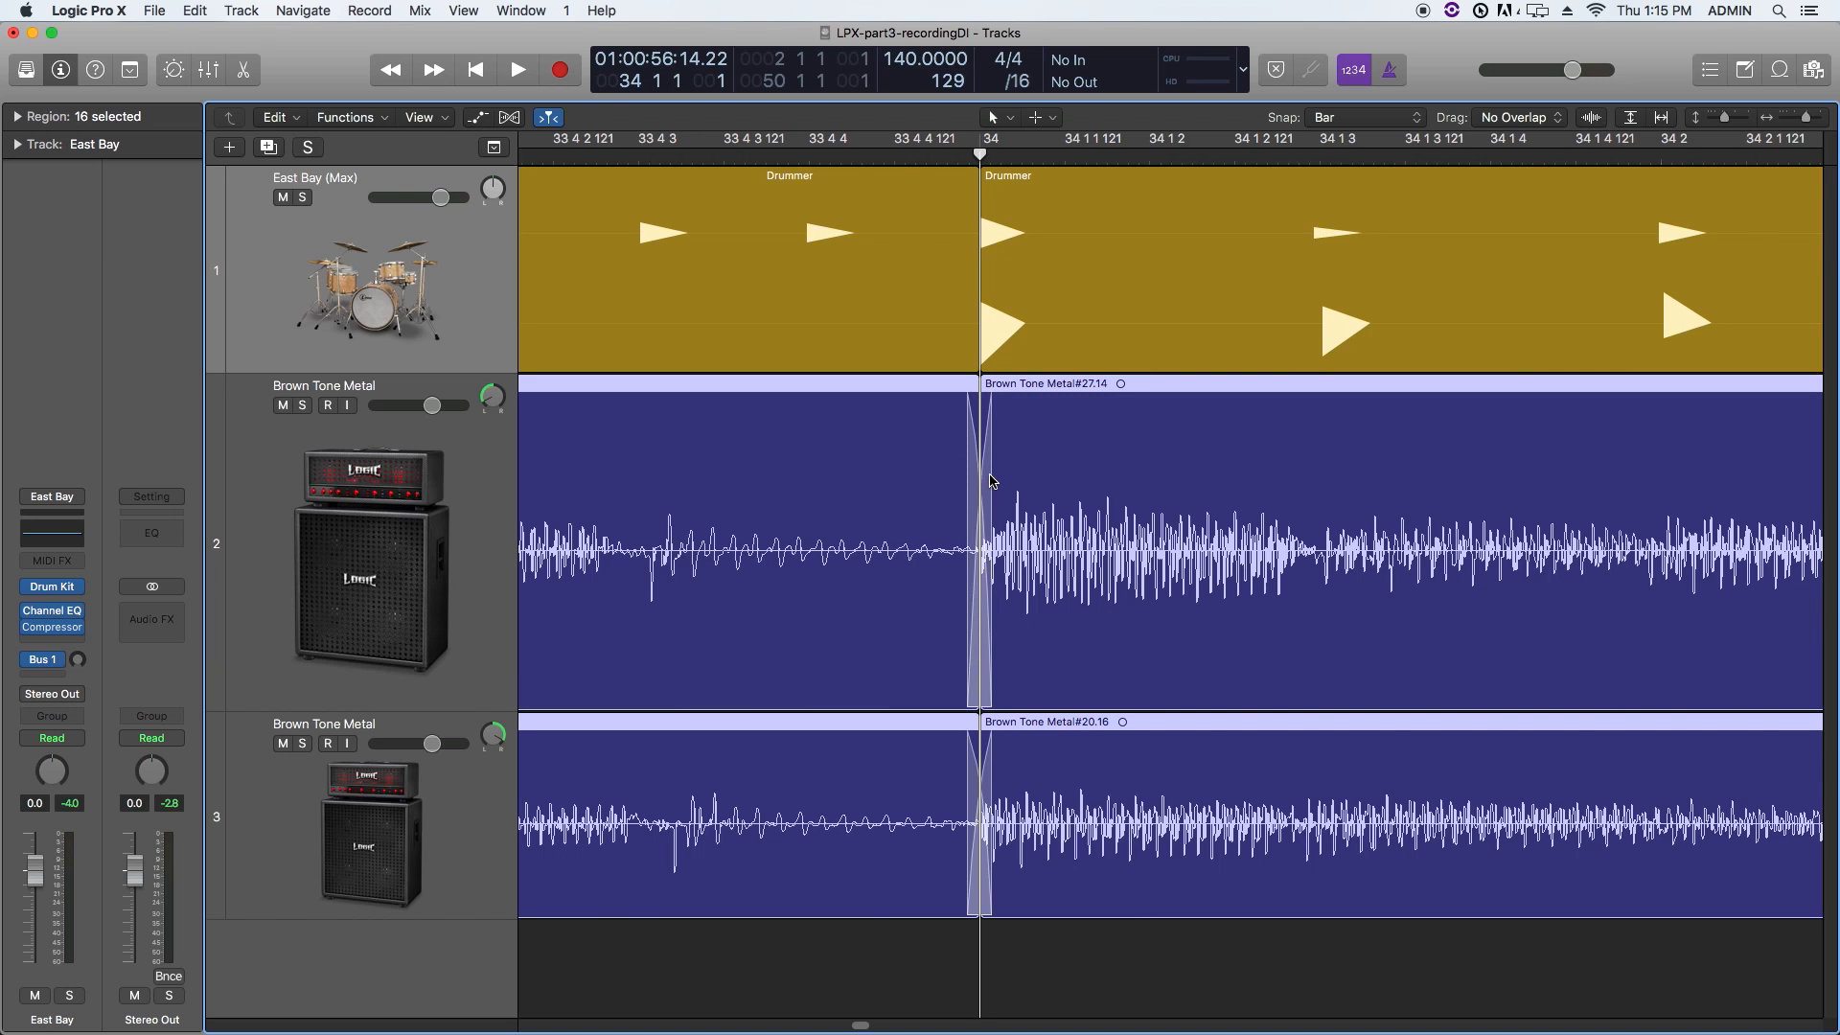
pyautogui.press('super+Left')
pyautogui.press('super+Left')
pyautogui.press('super+Left')
pyautogui.press('super+Left')
pyautogui.press('super+Left')
pyautogui.press('super+Left')
pyautogui.press('super+Left')
pyautogui.press('super+Left')
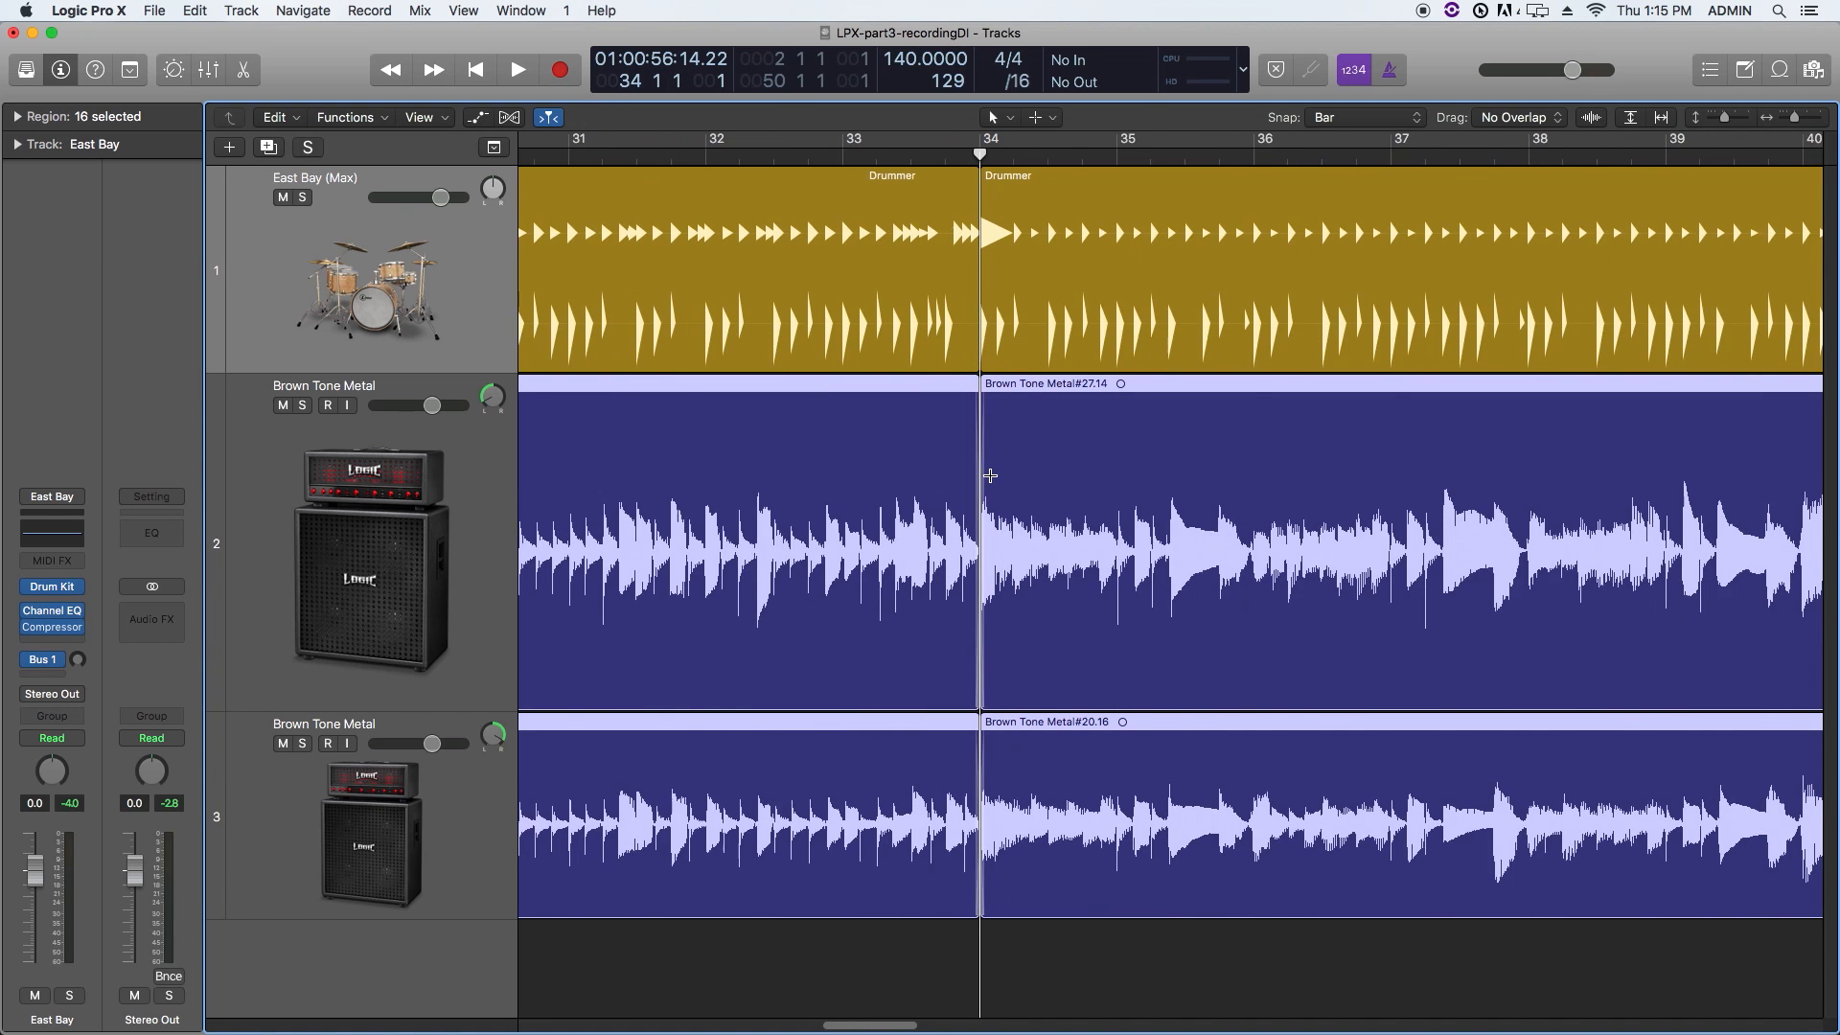
# Step: Reselect all regions on both guitar tracks and expand their region parameters
pyautogui.press('super+Left')
pyautogui.press('super+Left')
pyautogui.press('super+Left')
pyautogui.press('super+Left')
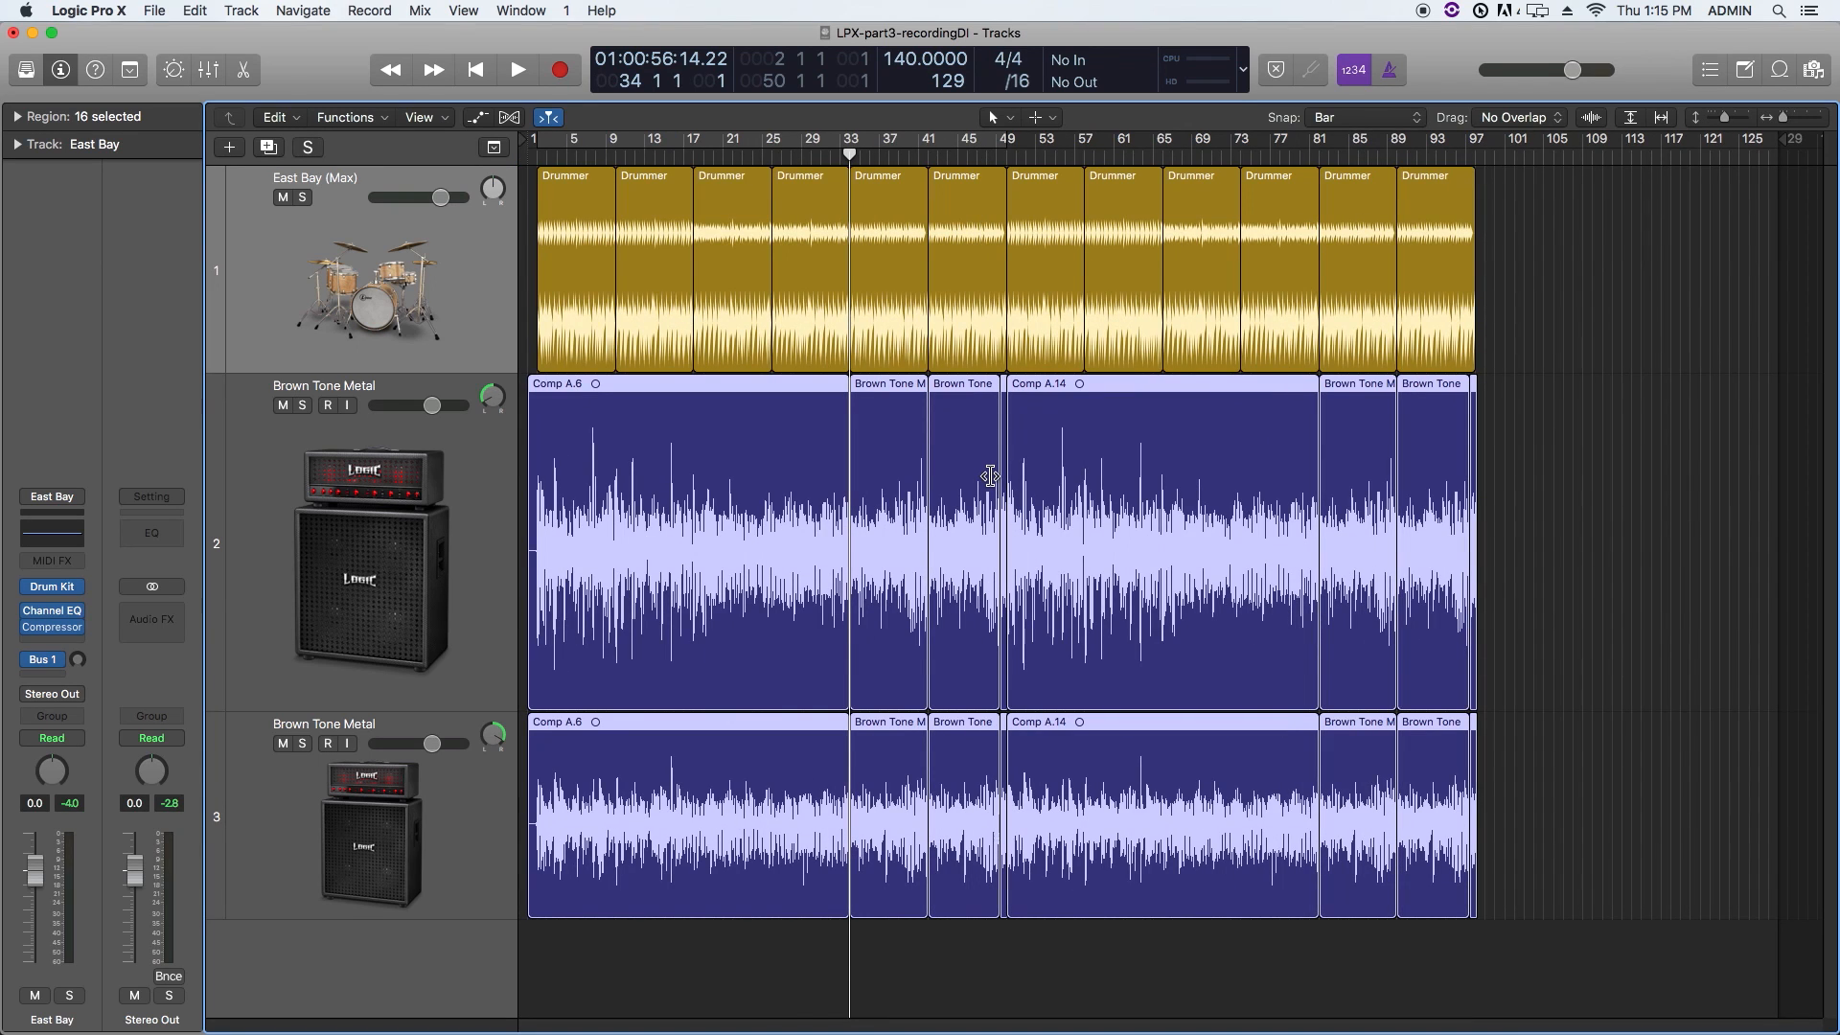
pyautogui.click(1536, 509)
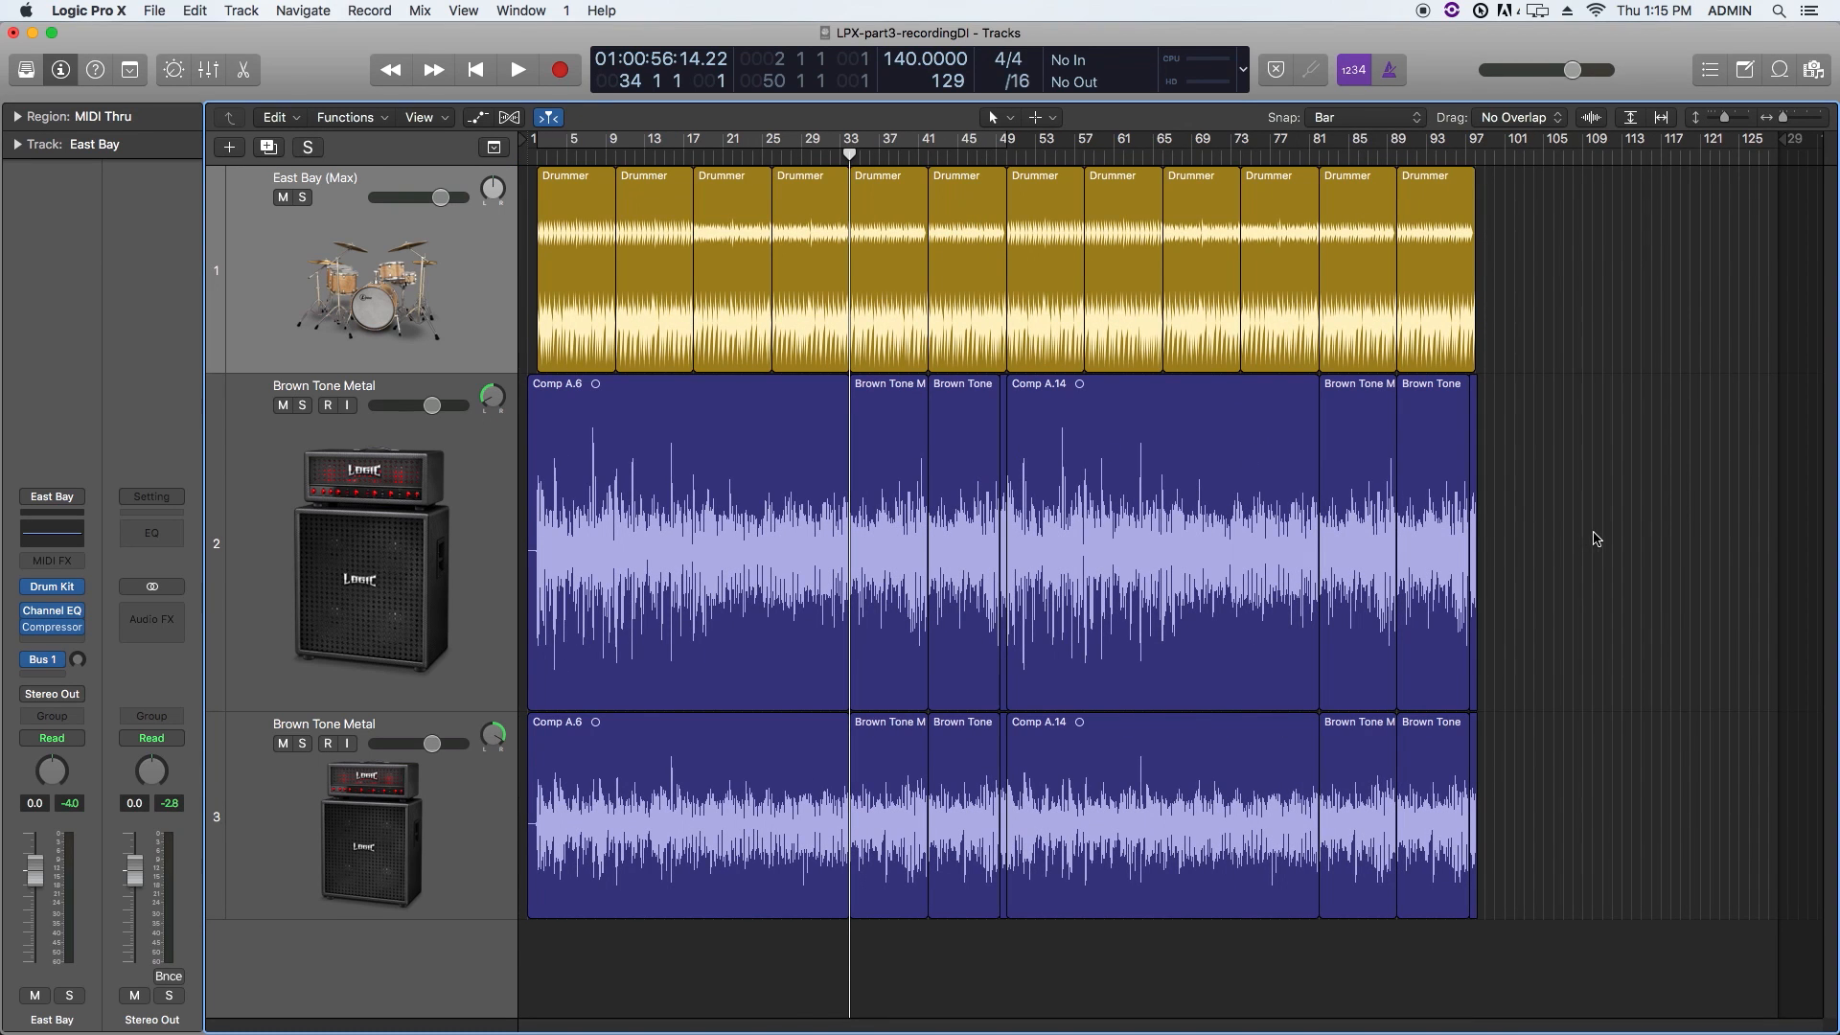
pyautogui.moveTo(1620, 538); pyautogui.dragTo(674, 791)
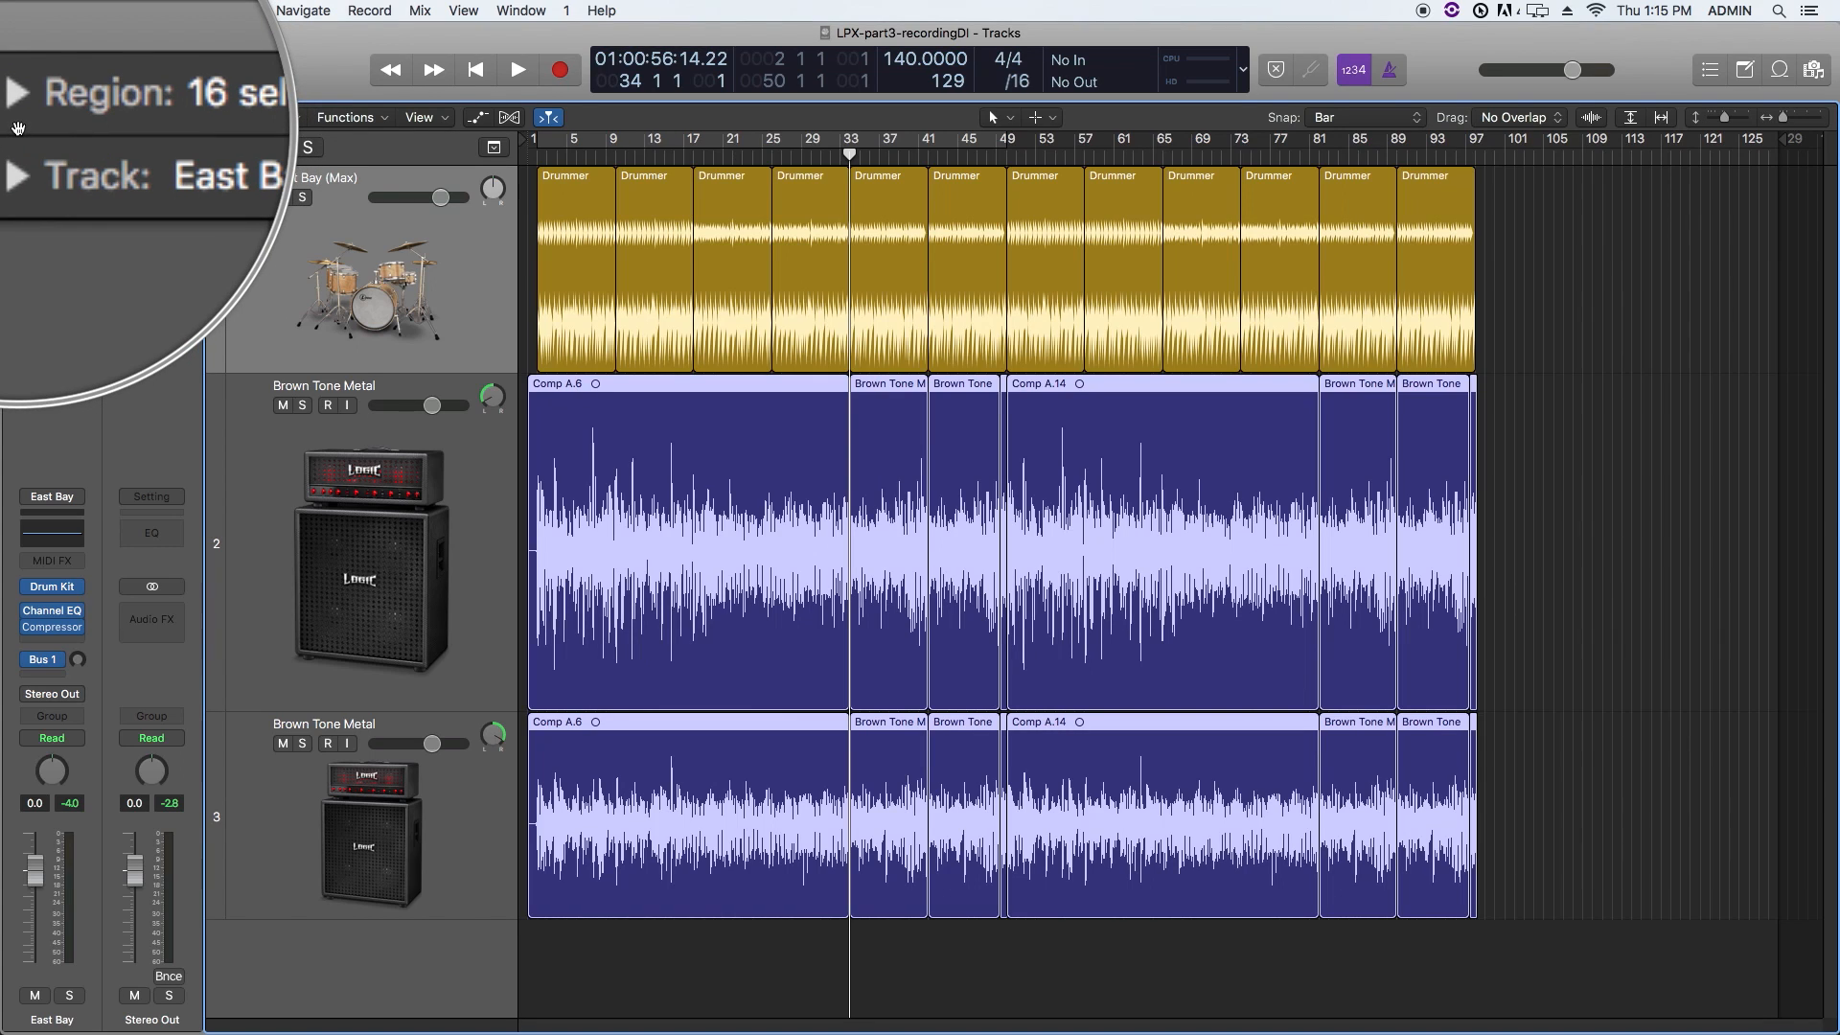
pyautogui.click(18, 119)
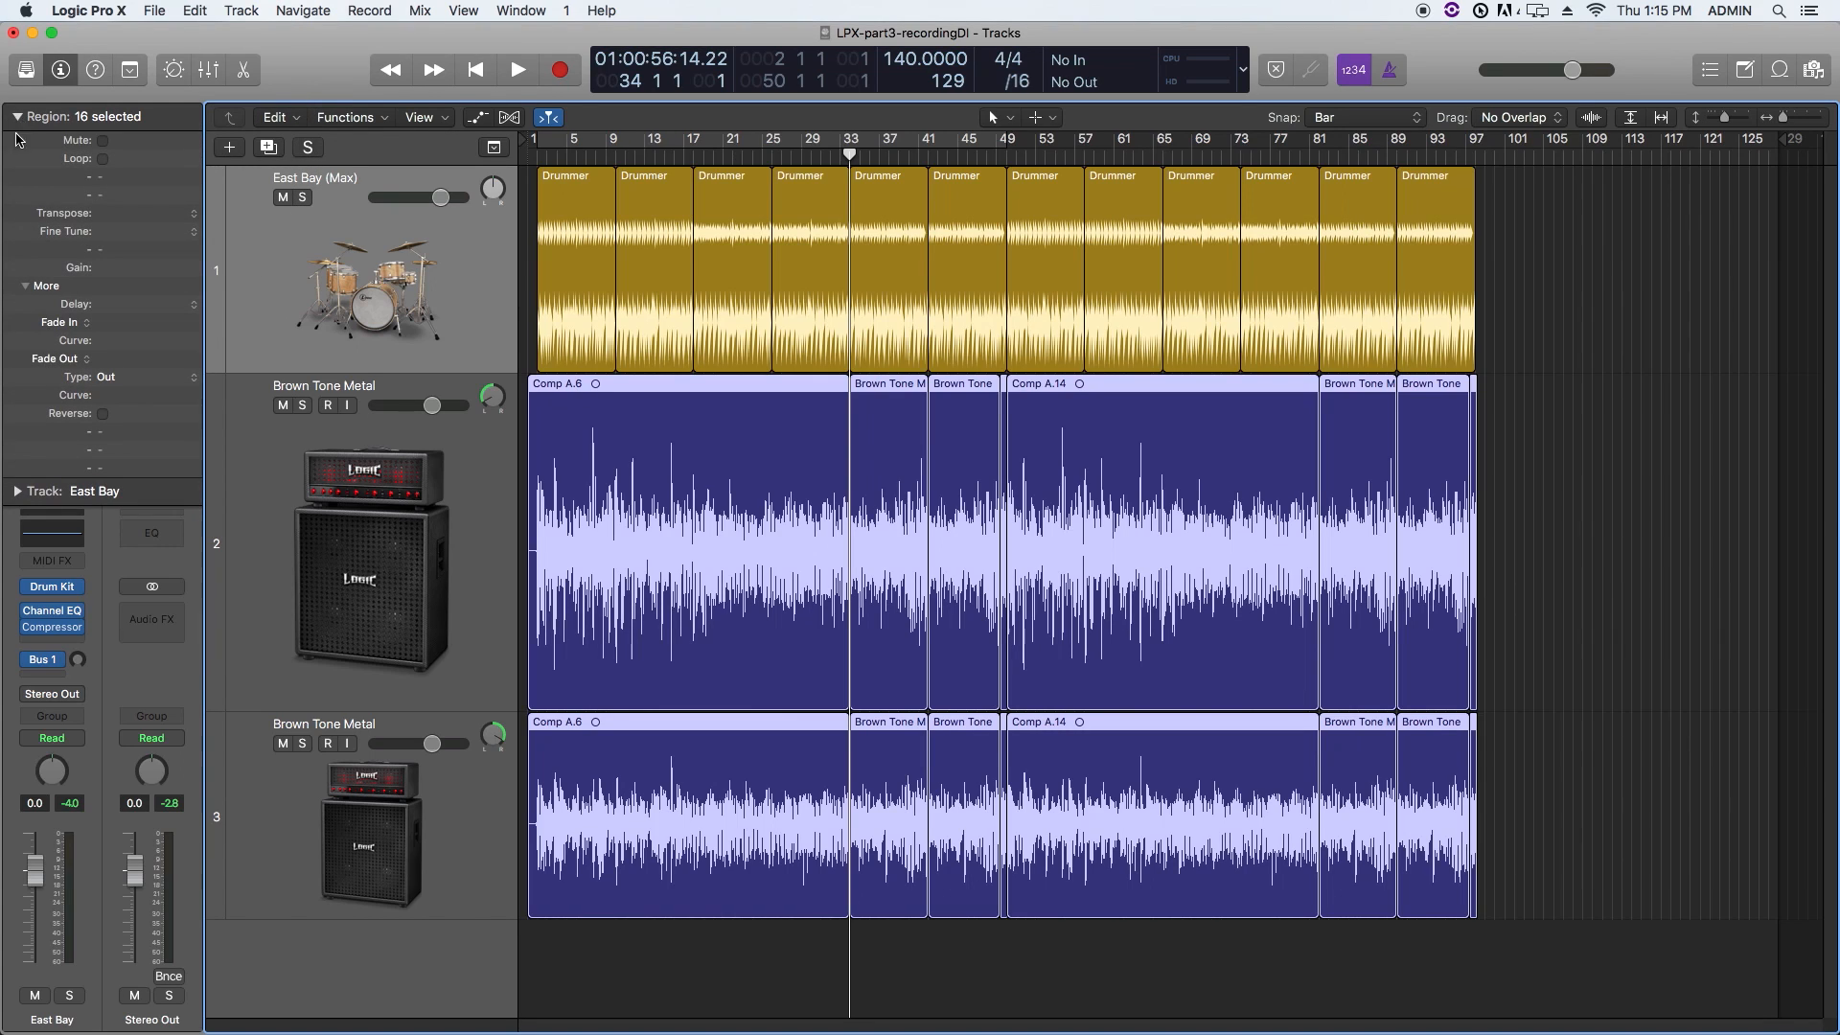
# Step: Set the fade-out of the selected guitar regions to type EqP (Equal Power Crossfade) with a length of 5
pyautogui.click(108, 370)
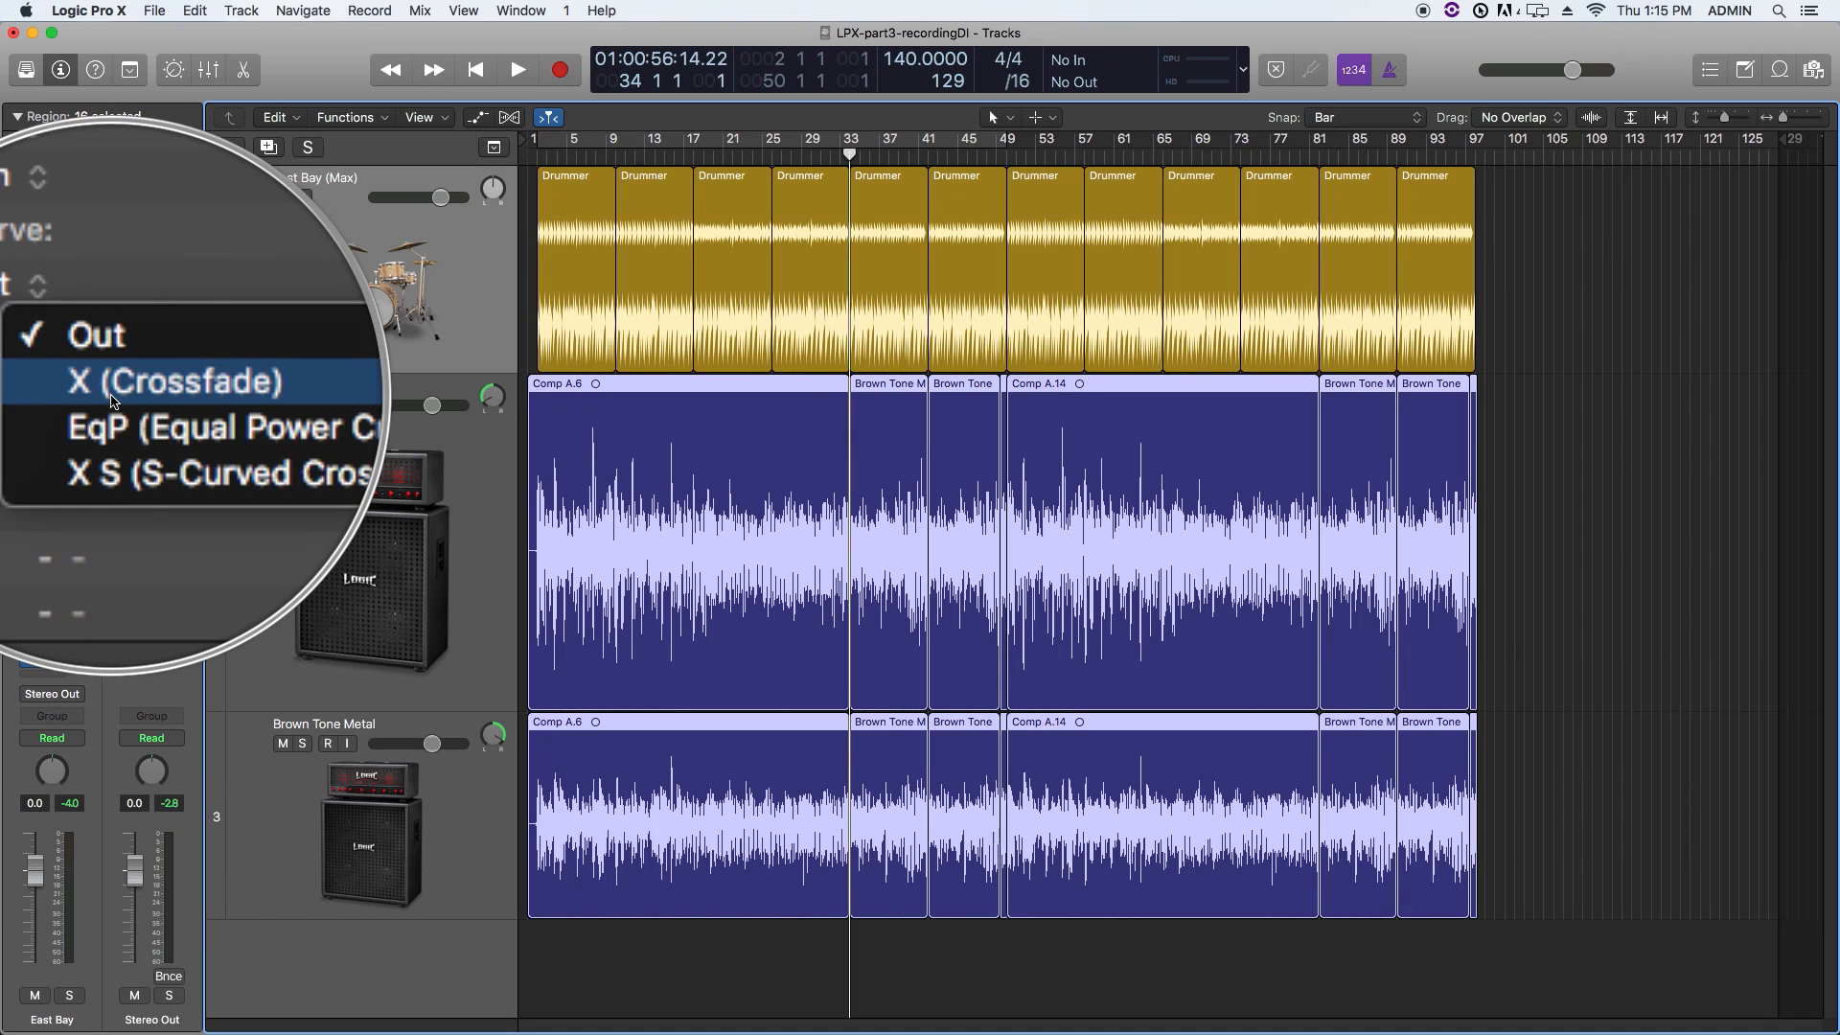
pyautogui.click(112, 395)
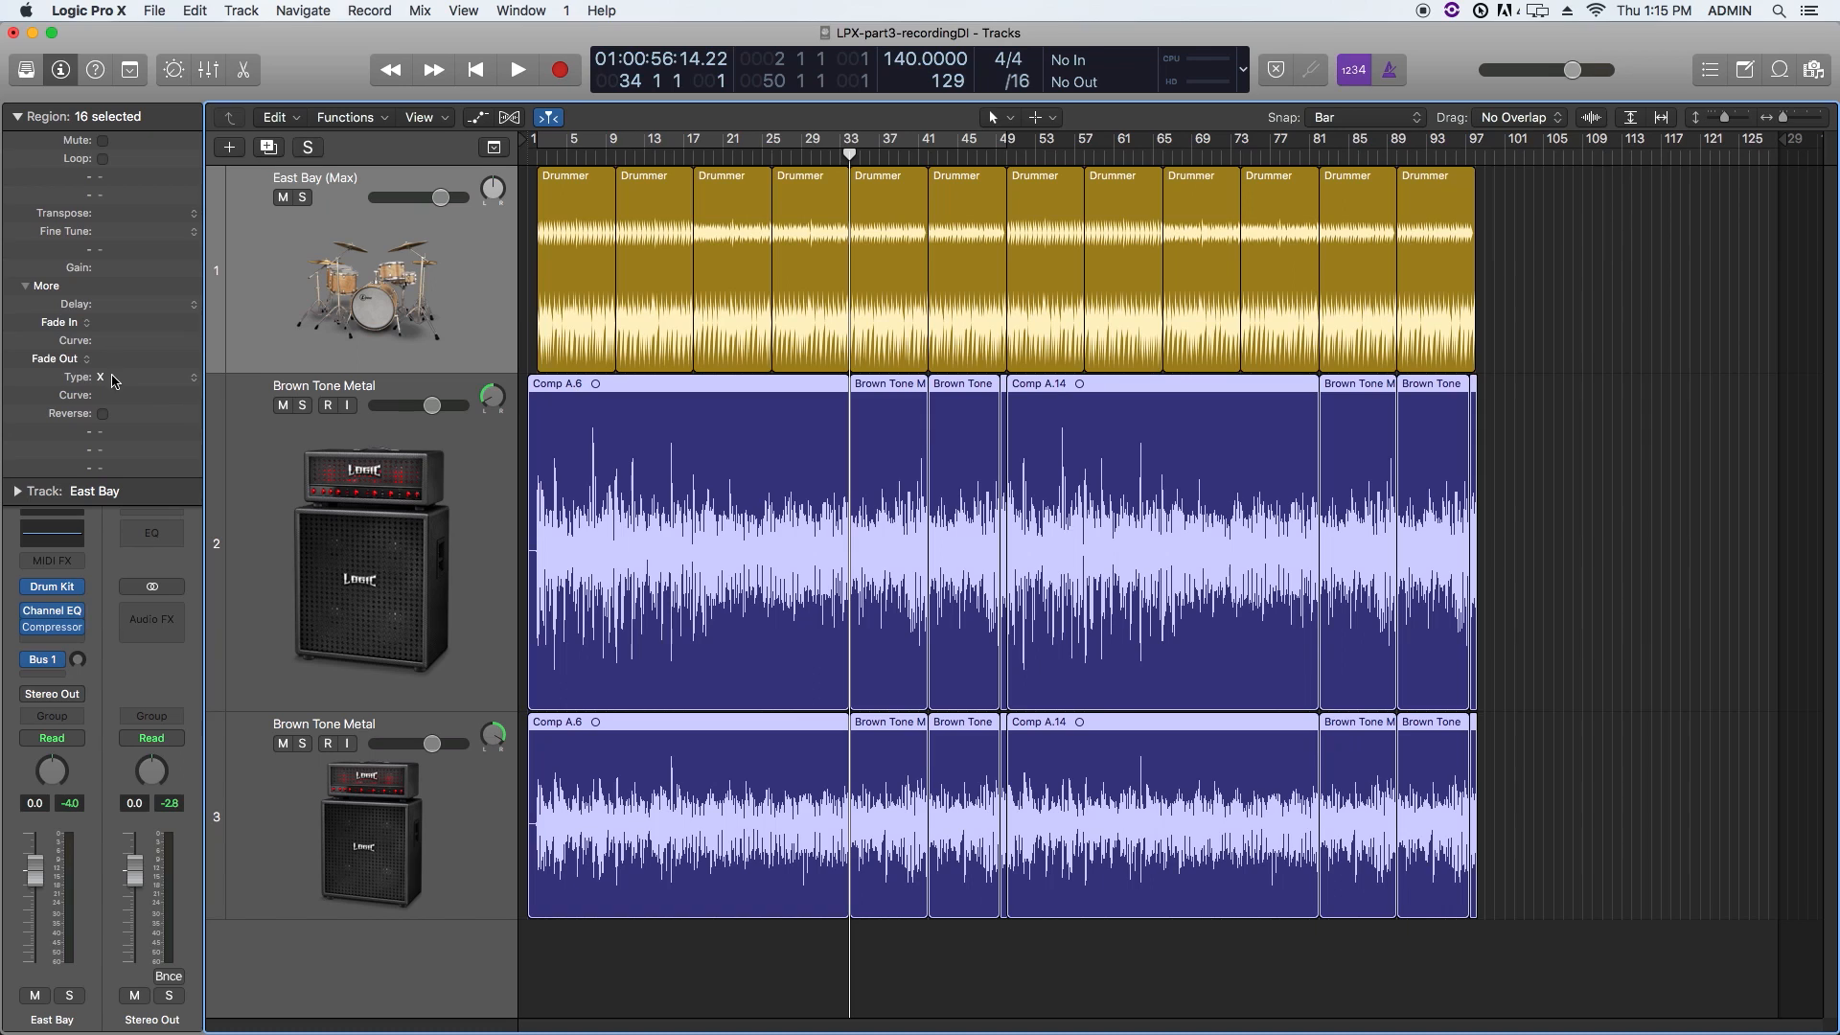
pyautogui.click(112, 379)
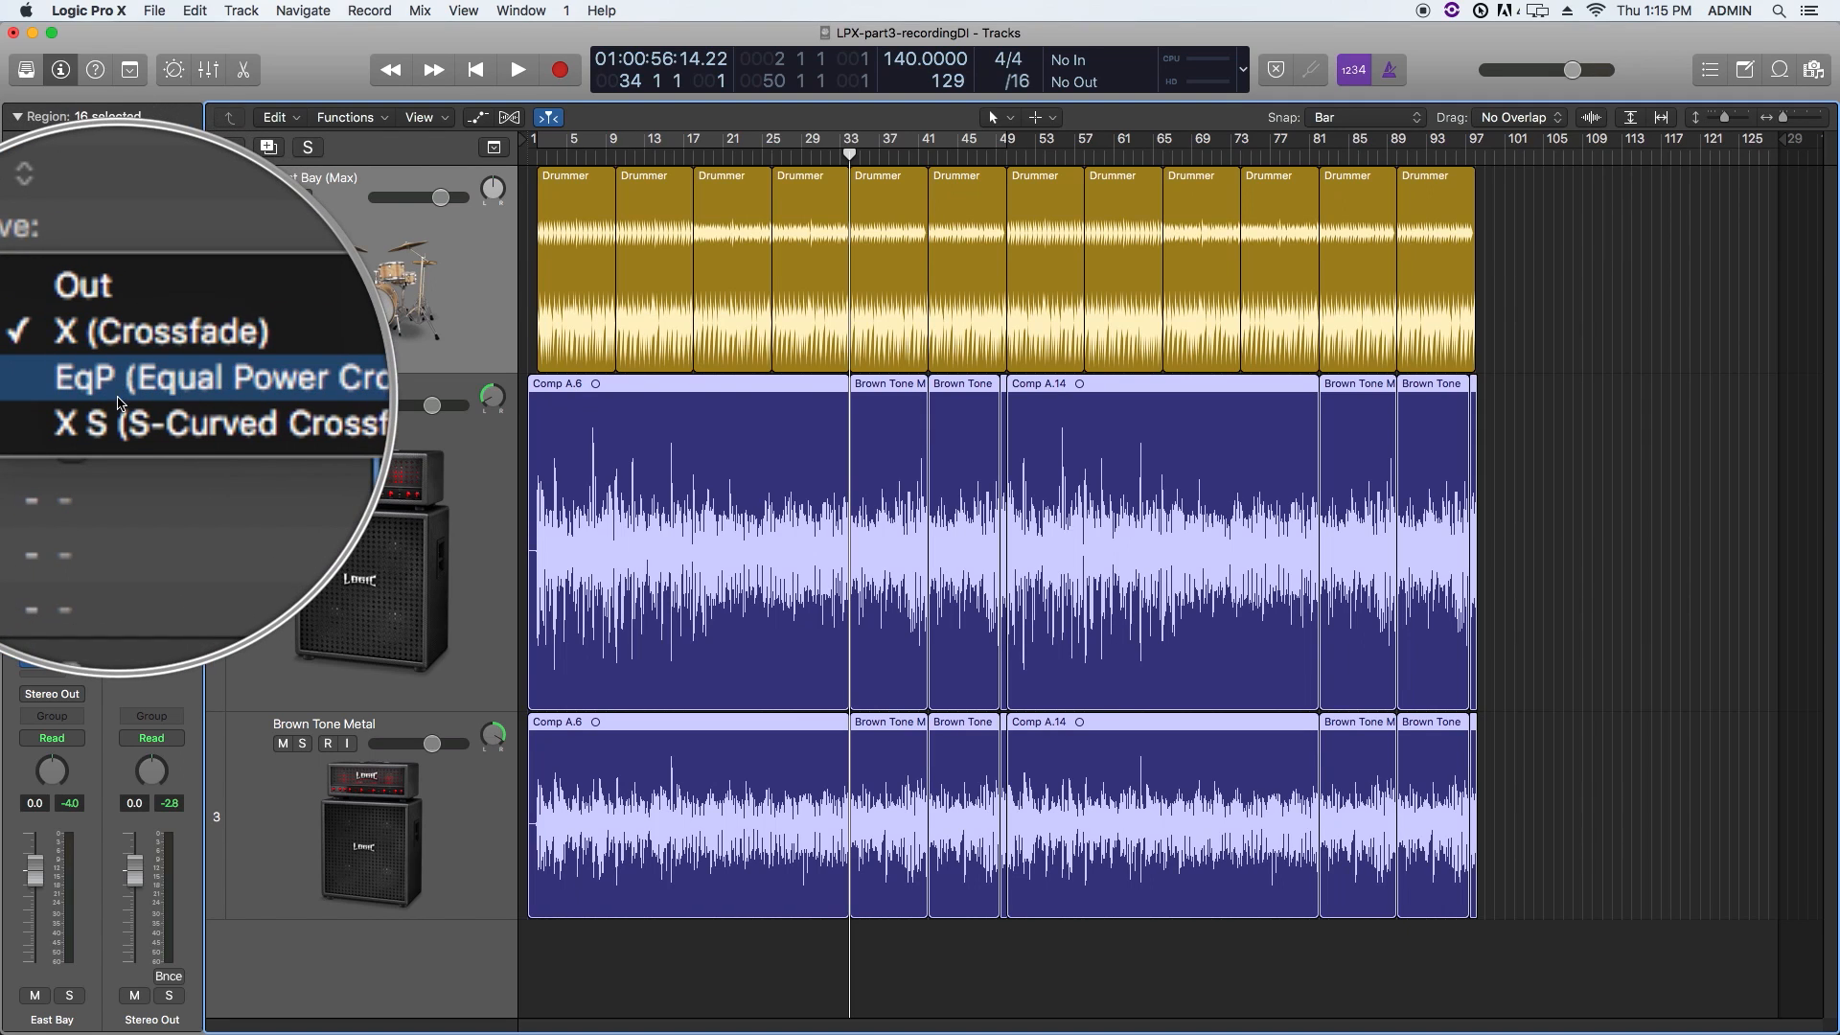
pyautogui.click(112, 395)
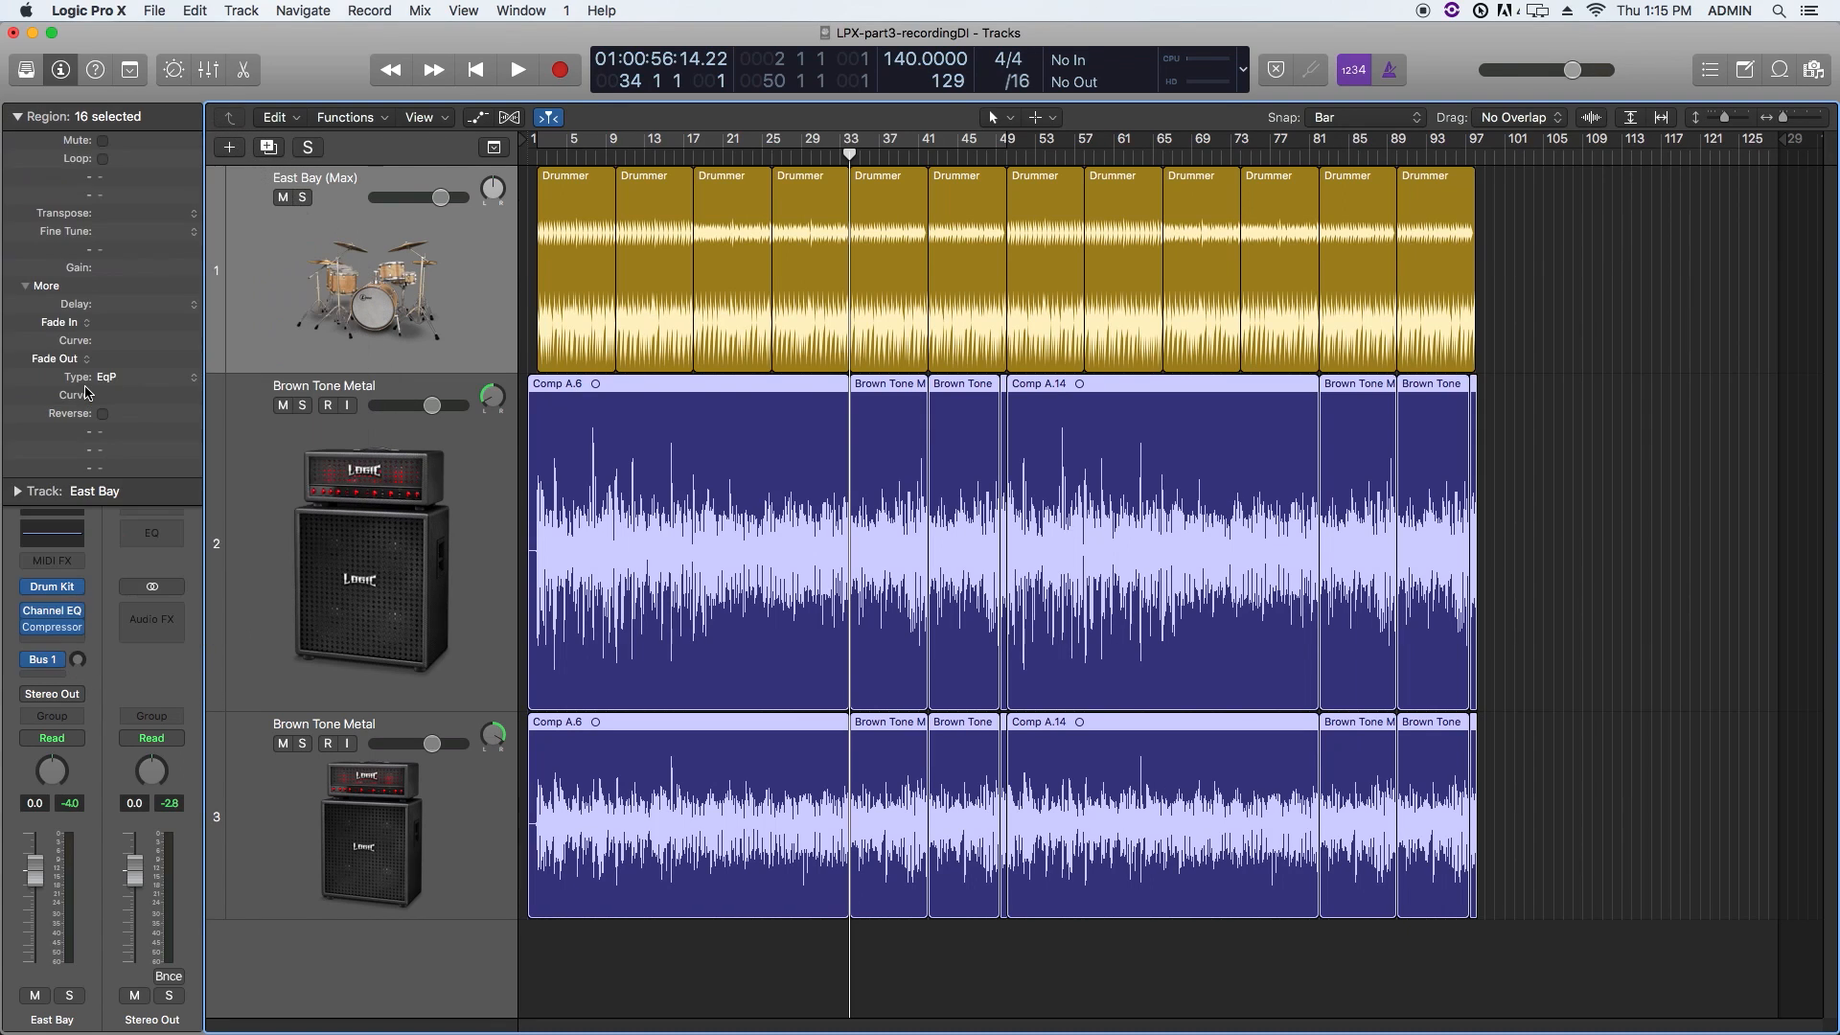
pyautogui.doubleClick(112, 360)
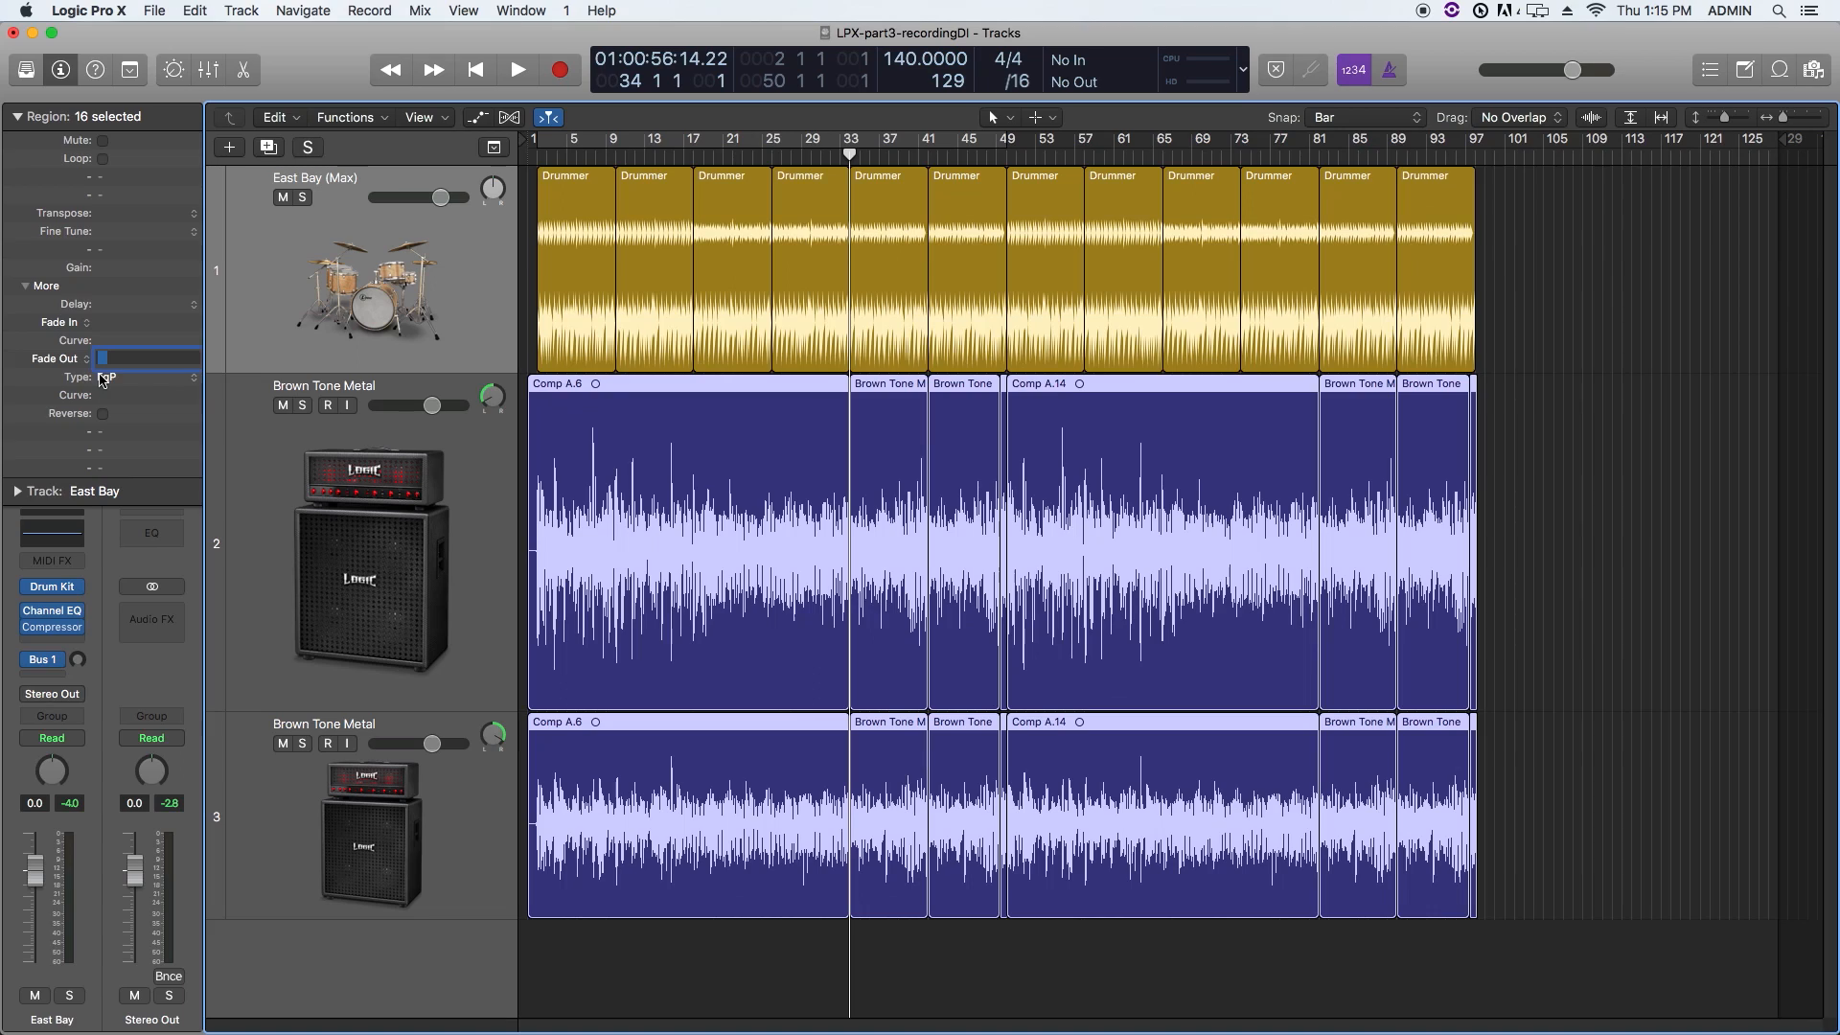
pyautogui.write('5')
pyautogui.press('Return')
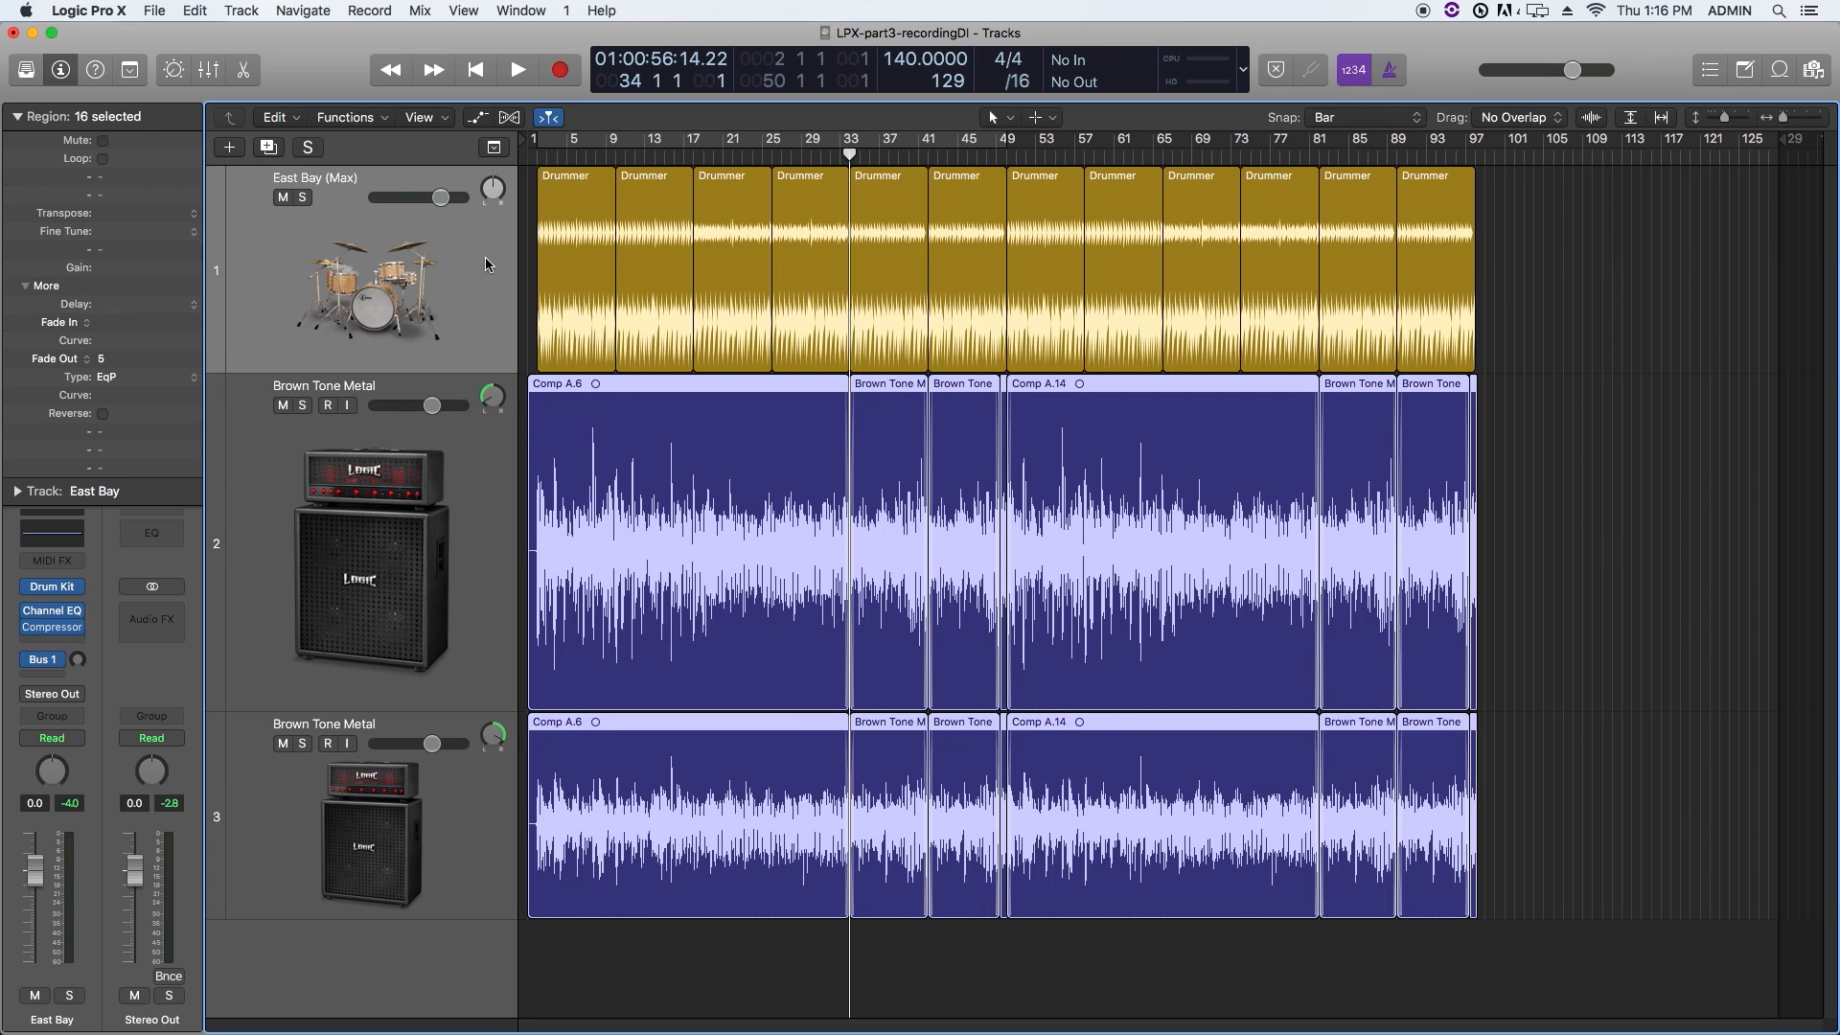
# Step: Examine the crossfade at the bar 34 junction up close on both guitar tracks, and check the other junctions across the arrangement
pyautogui.press('super+Right')
pyautogui.press('super+Right')
pyautogui.press('super+Right')
pyautogui.press('super+Right')
pyautogui.press('super+Right')
pyautogui.press('super+Right')
pyautogui.press('super+Right')
pyautogui.press('super+Right')
pyautogui.press('super+Right')
pyautogui.press('super+Right')
pyautogui.press('super+Right')
pyautogui.press('super+Right')
pyautogui.press('super+Right')
pyautogui.press('super+Right')
pyautogui.press('super+Right')
pyautogui.press('super+Right')
pyautogui.press('super+Right')
pyautogui.press('super+Left')
pyautogui.press('super+Left')
pyautogui.press('super+Left')
pyautogui.press('super+Left')
pyautogui.press('super+Left')
pyautogui.press('super+Left')
pyautogui.press('super+Left')
pyautogui.press('super+Left')
pyautogui.press('super+Left')
pyautogui.press('super+Left')
pyautogui.press('super+Left')
pyautogui.press('super+Left')
pyautogui.press('super+Left')
pyautogui.press('super+Left')
pyautogui.press('super+Left')
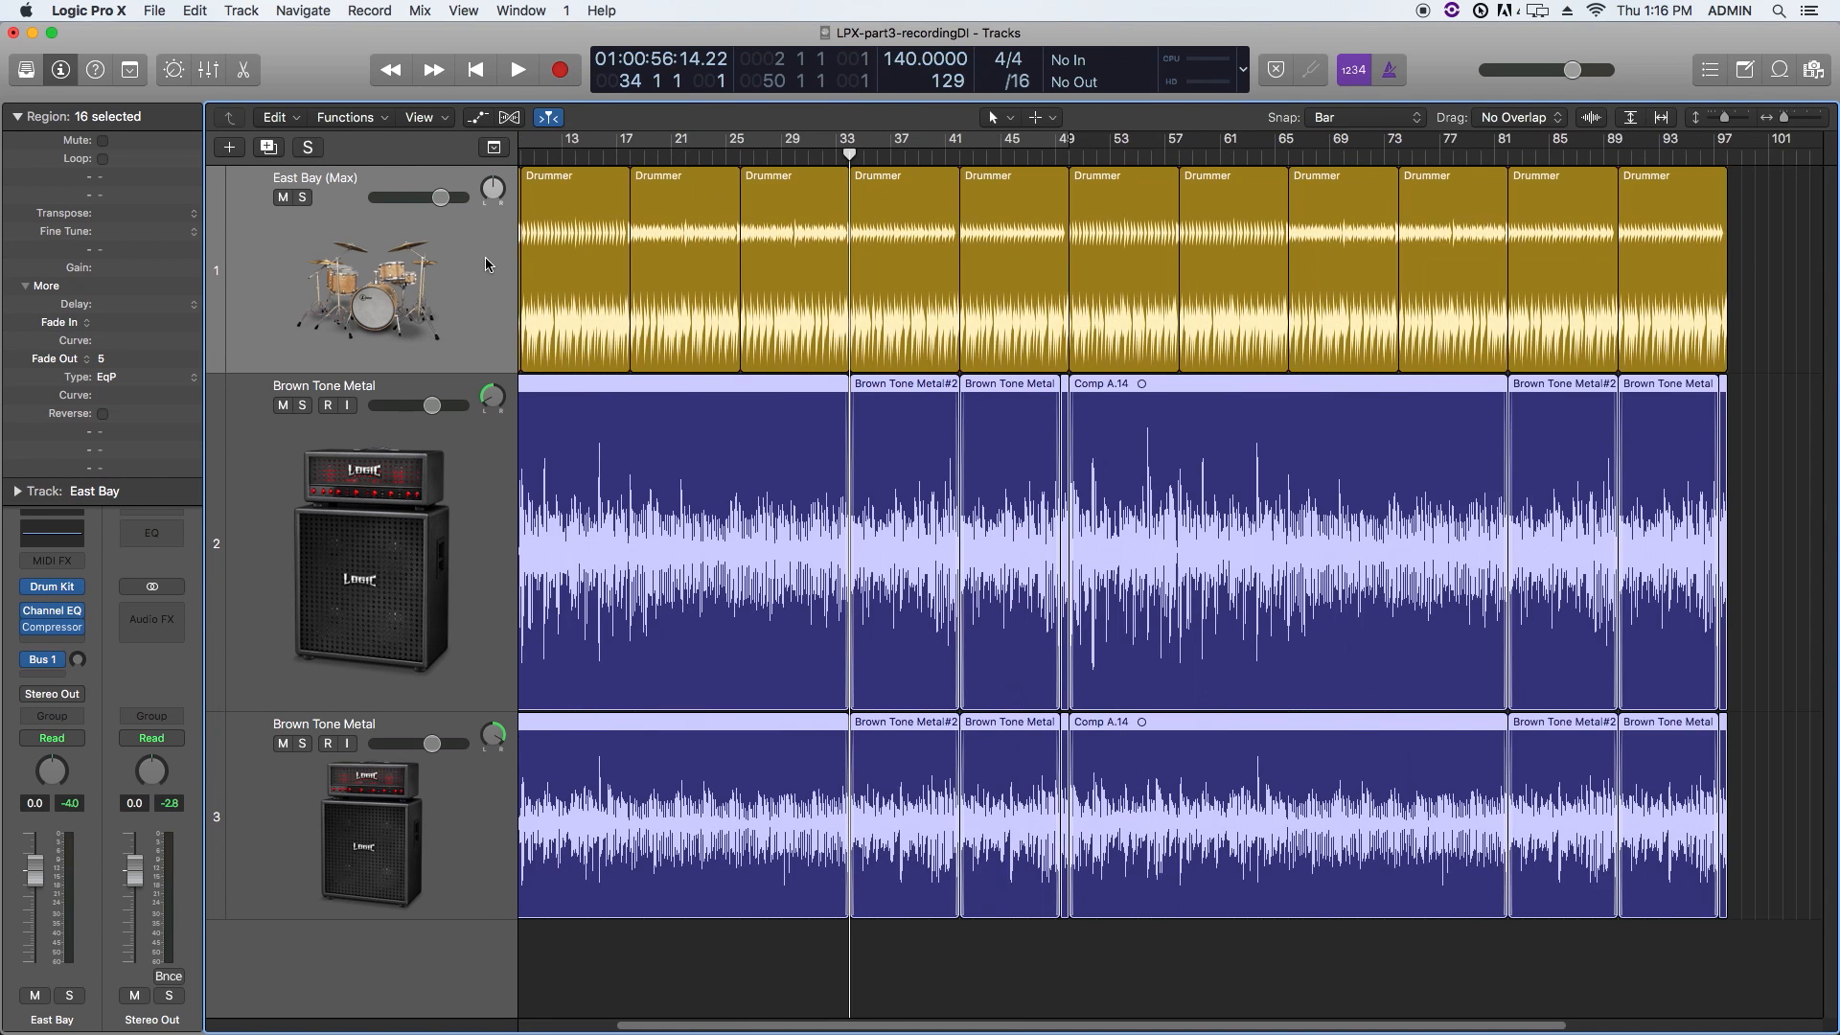
pyautogui.press('super+Left')
pyautogui.press('super+Left')
pyautogui.moveTo(1528, 275); pyautogui.dragTo(867, 226)
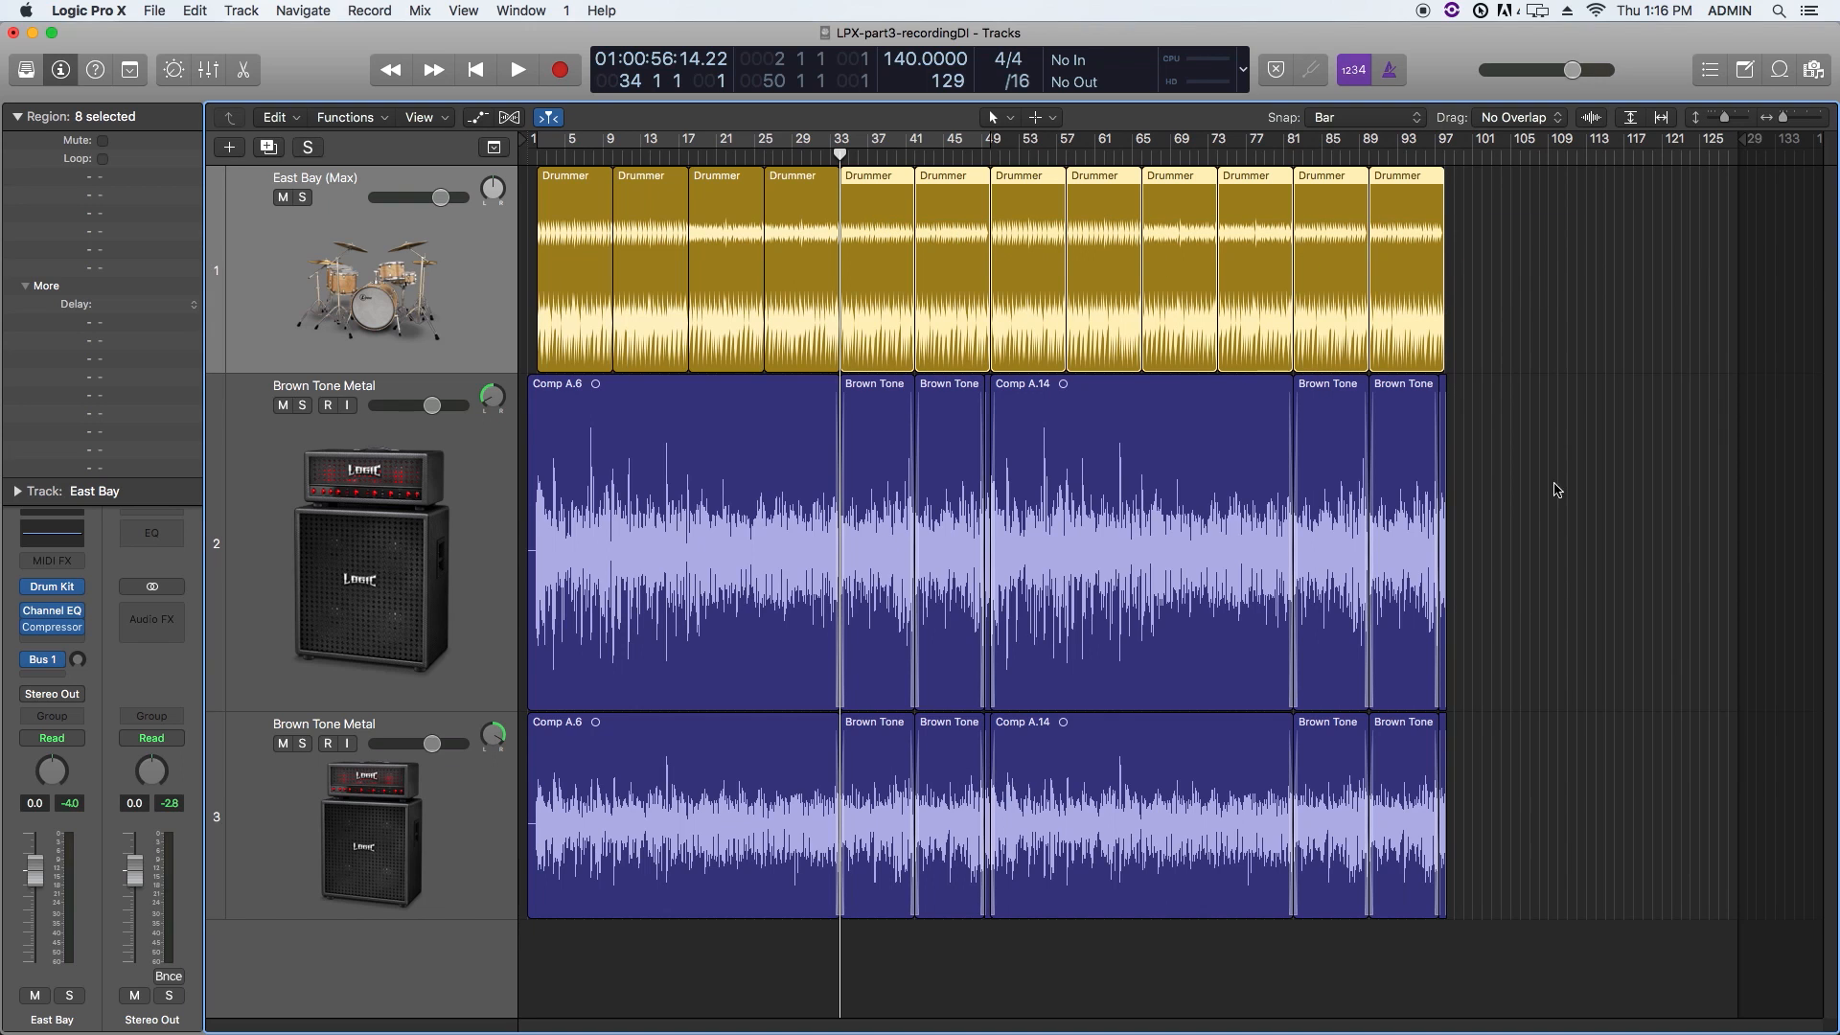
pyautogui.click(1546, 520)
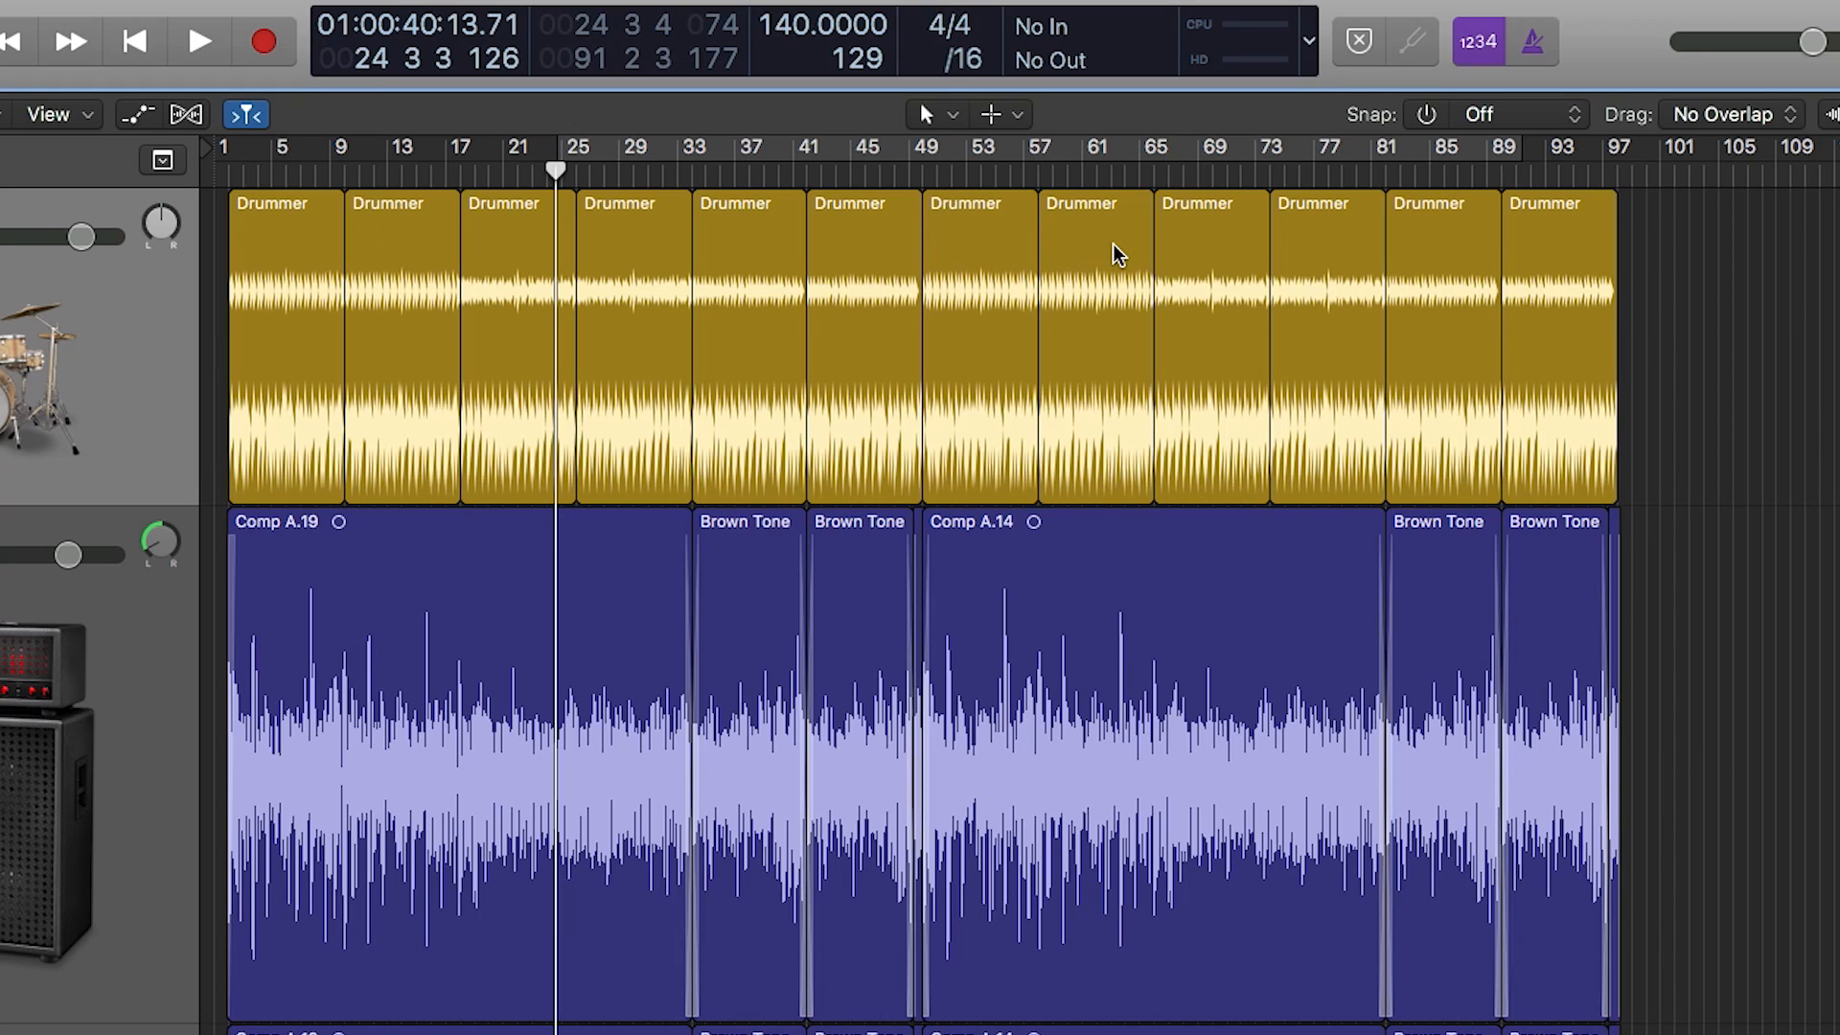
pyautogui.press('t')
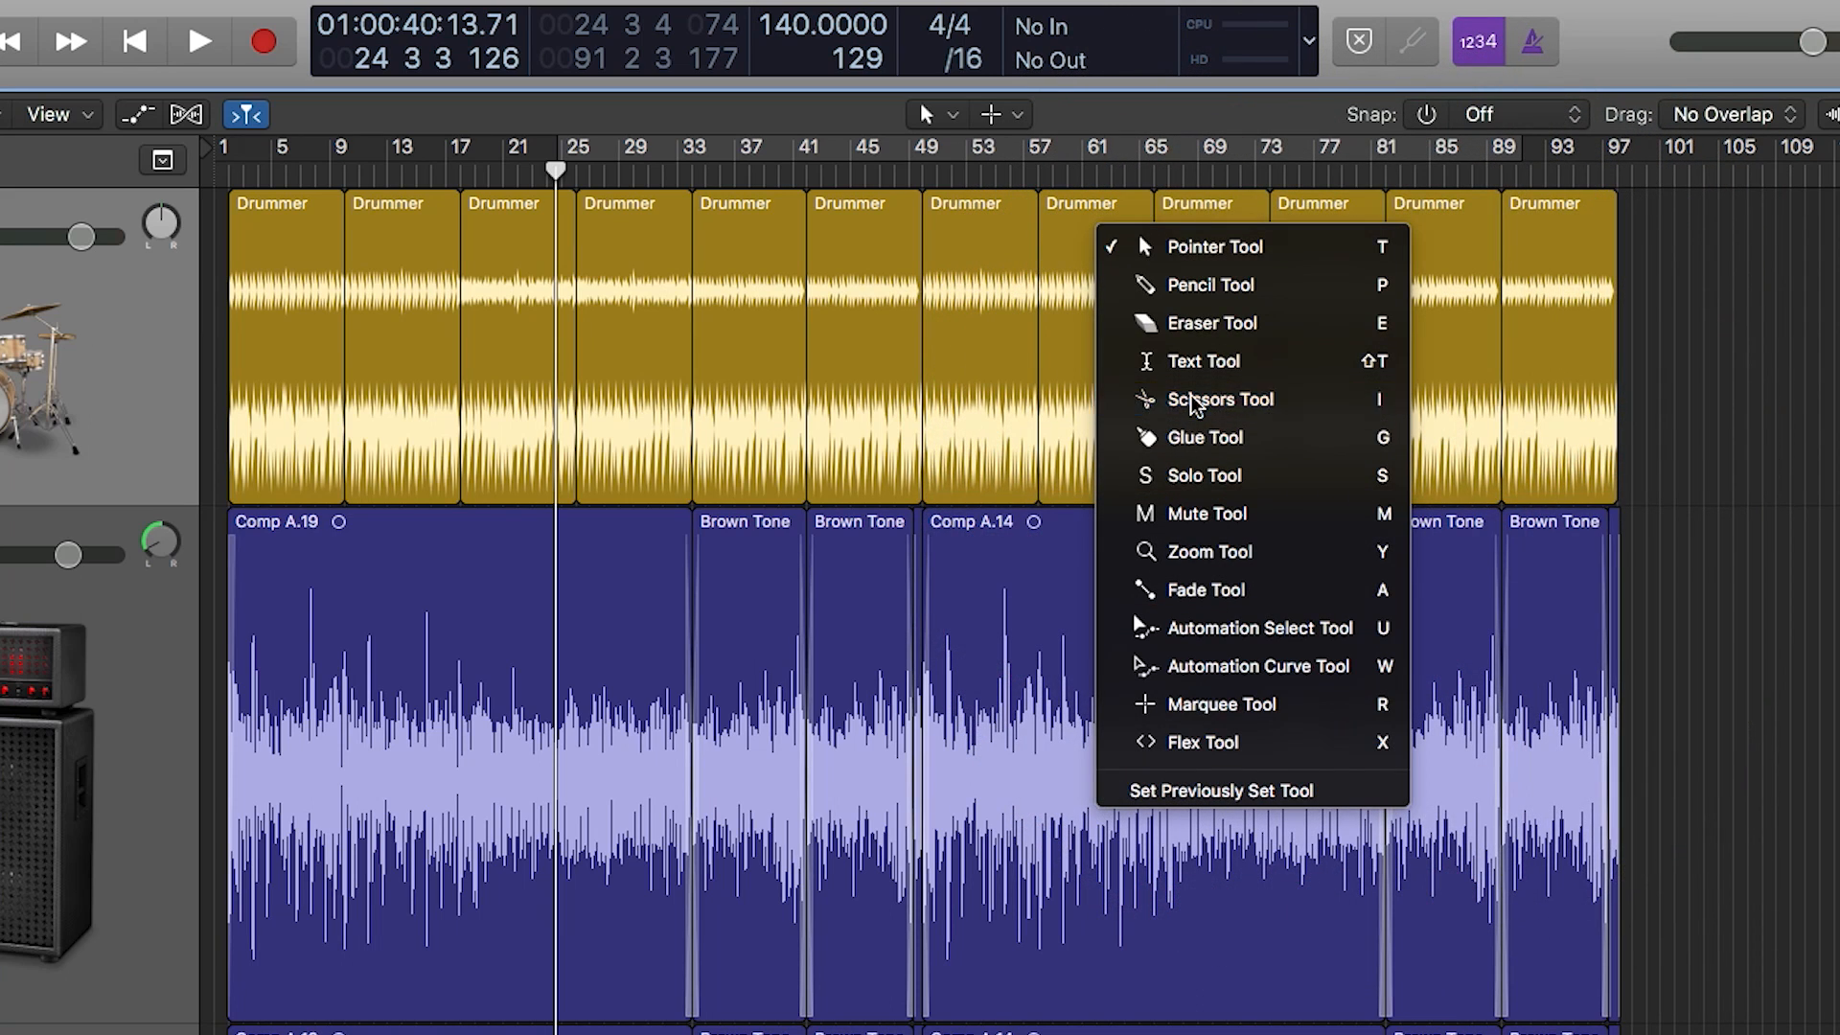
pyautogui.click(1193, 399)
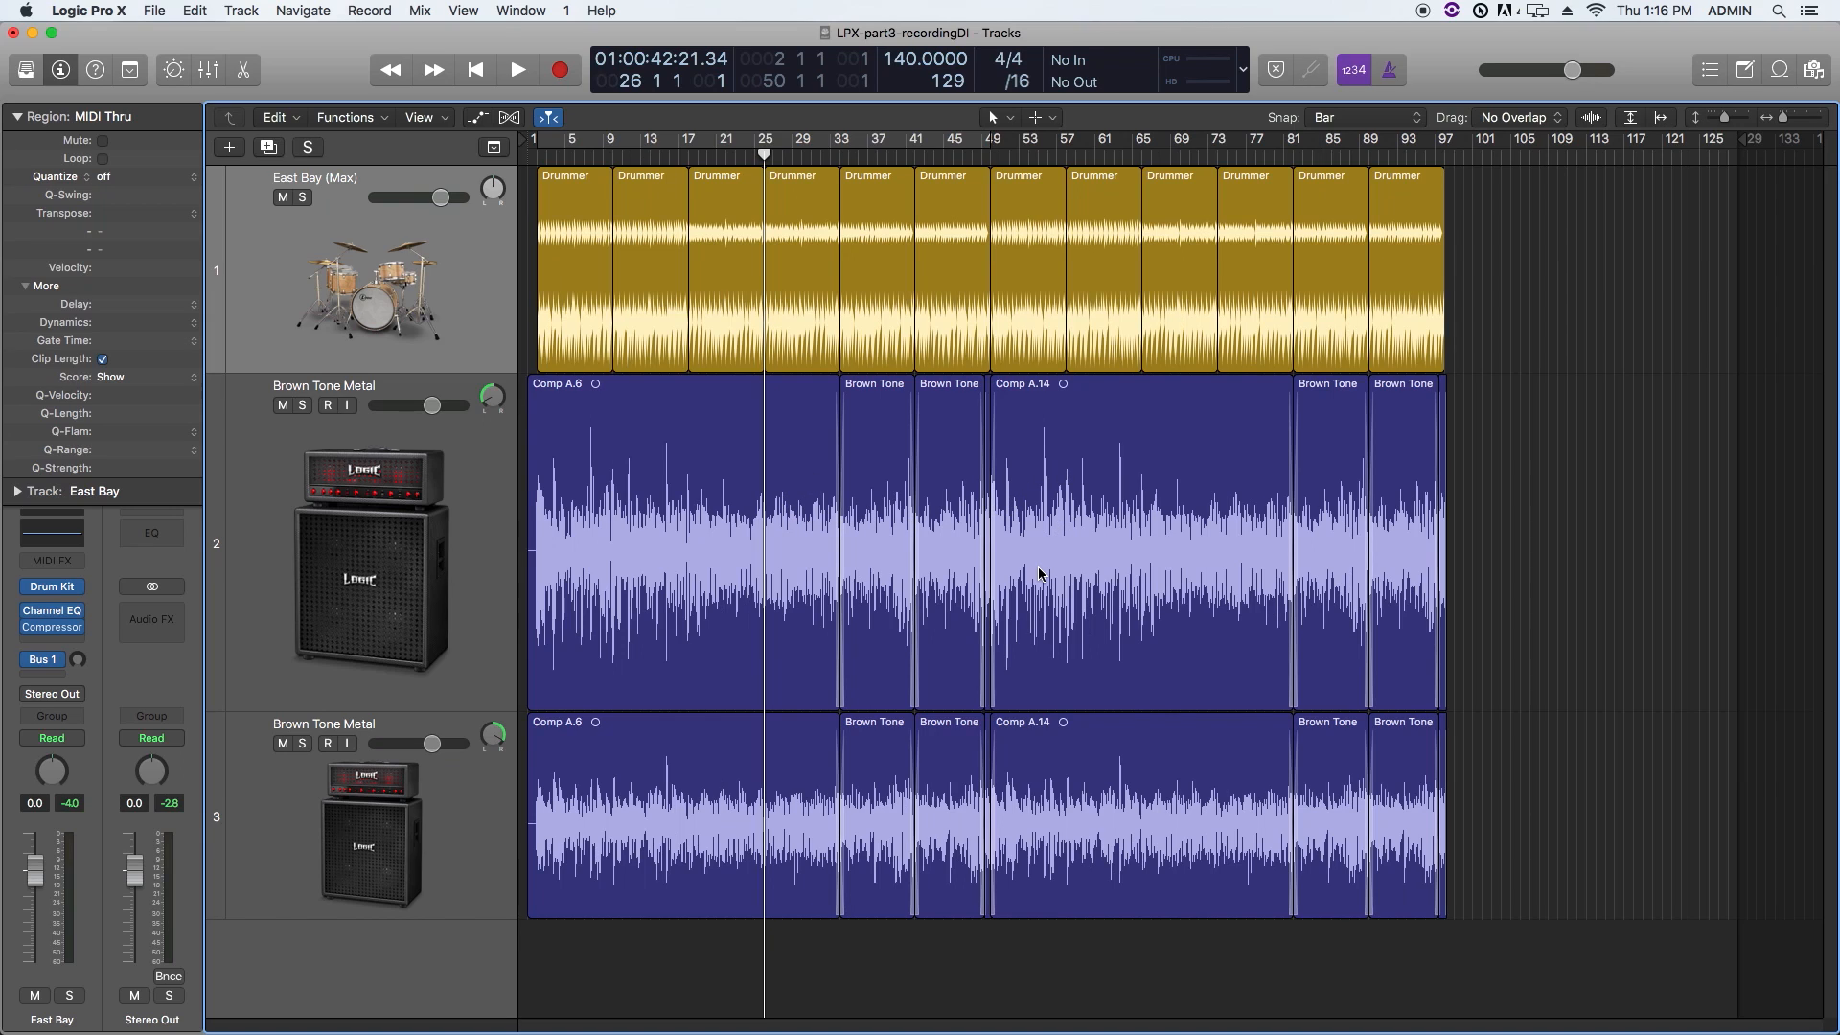
# Step: Play the arrangement from bar 26 through the crossfaded junctions to bar 51, and stop playback
pyautogui.press('space')
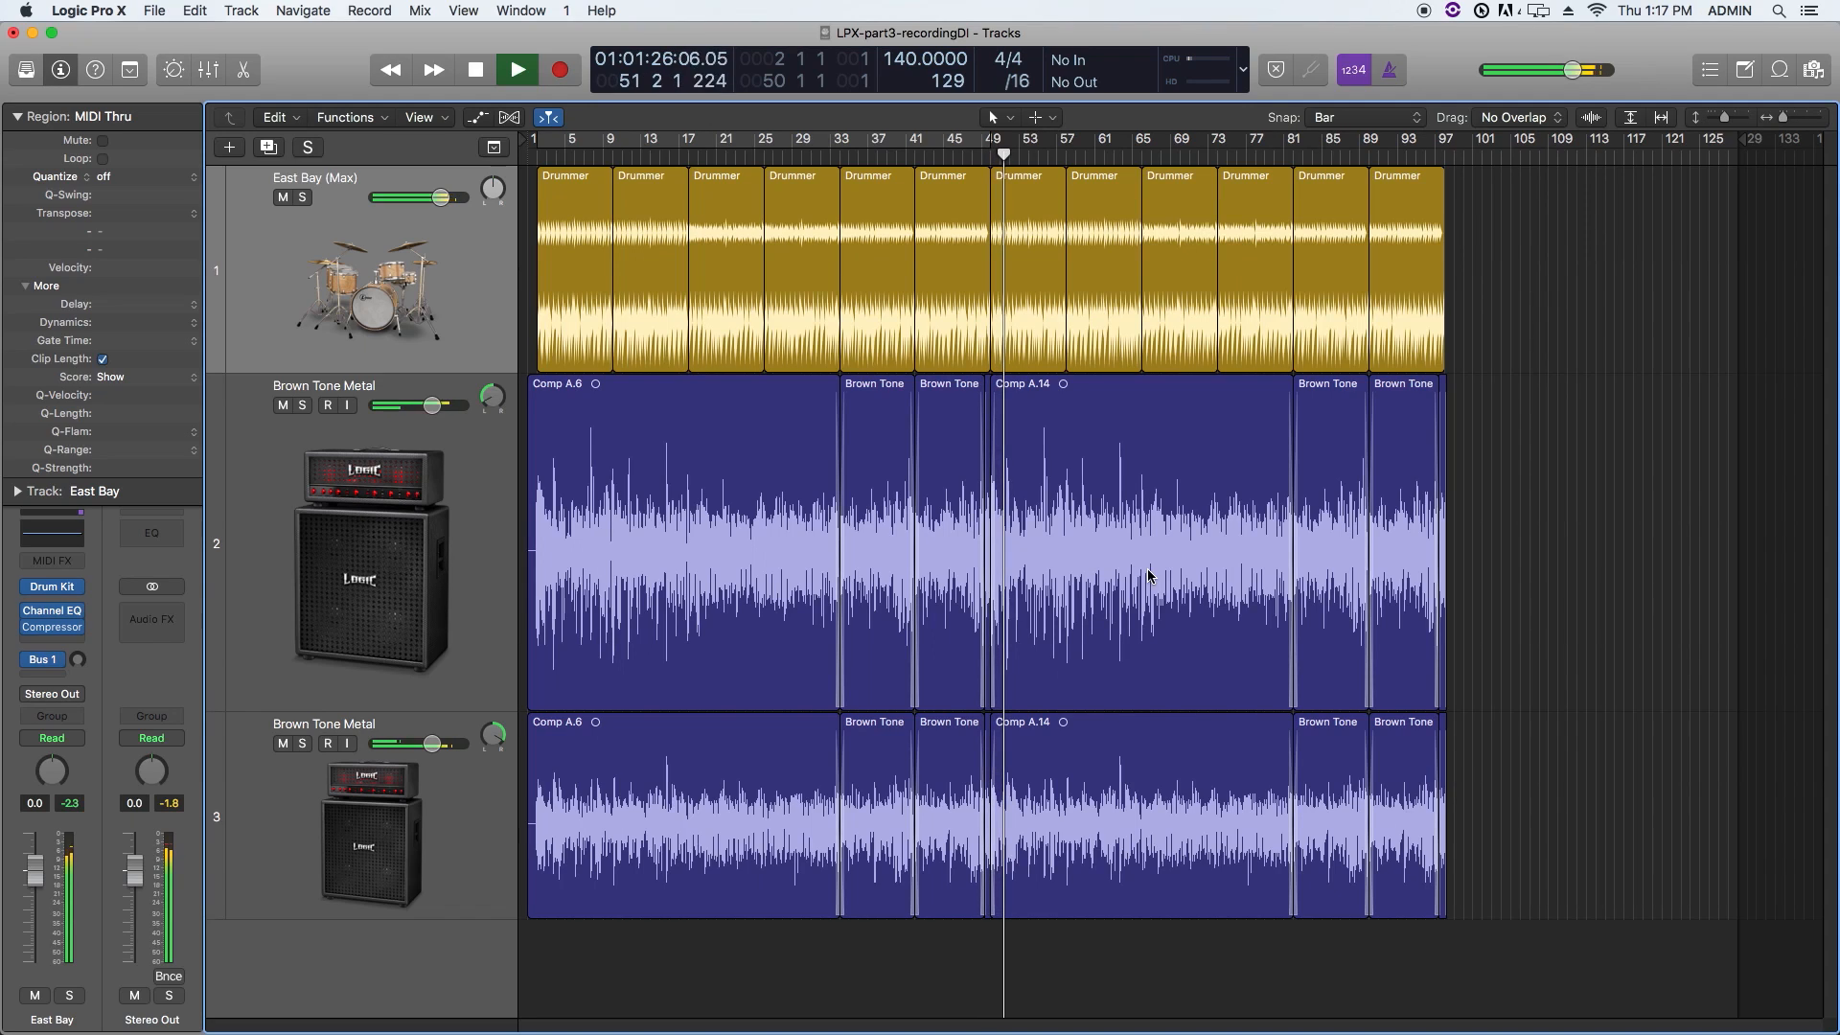
pyautogui.press('space')
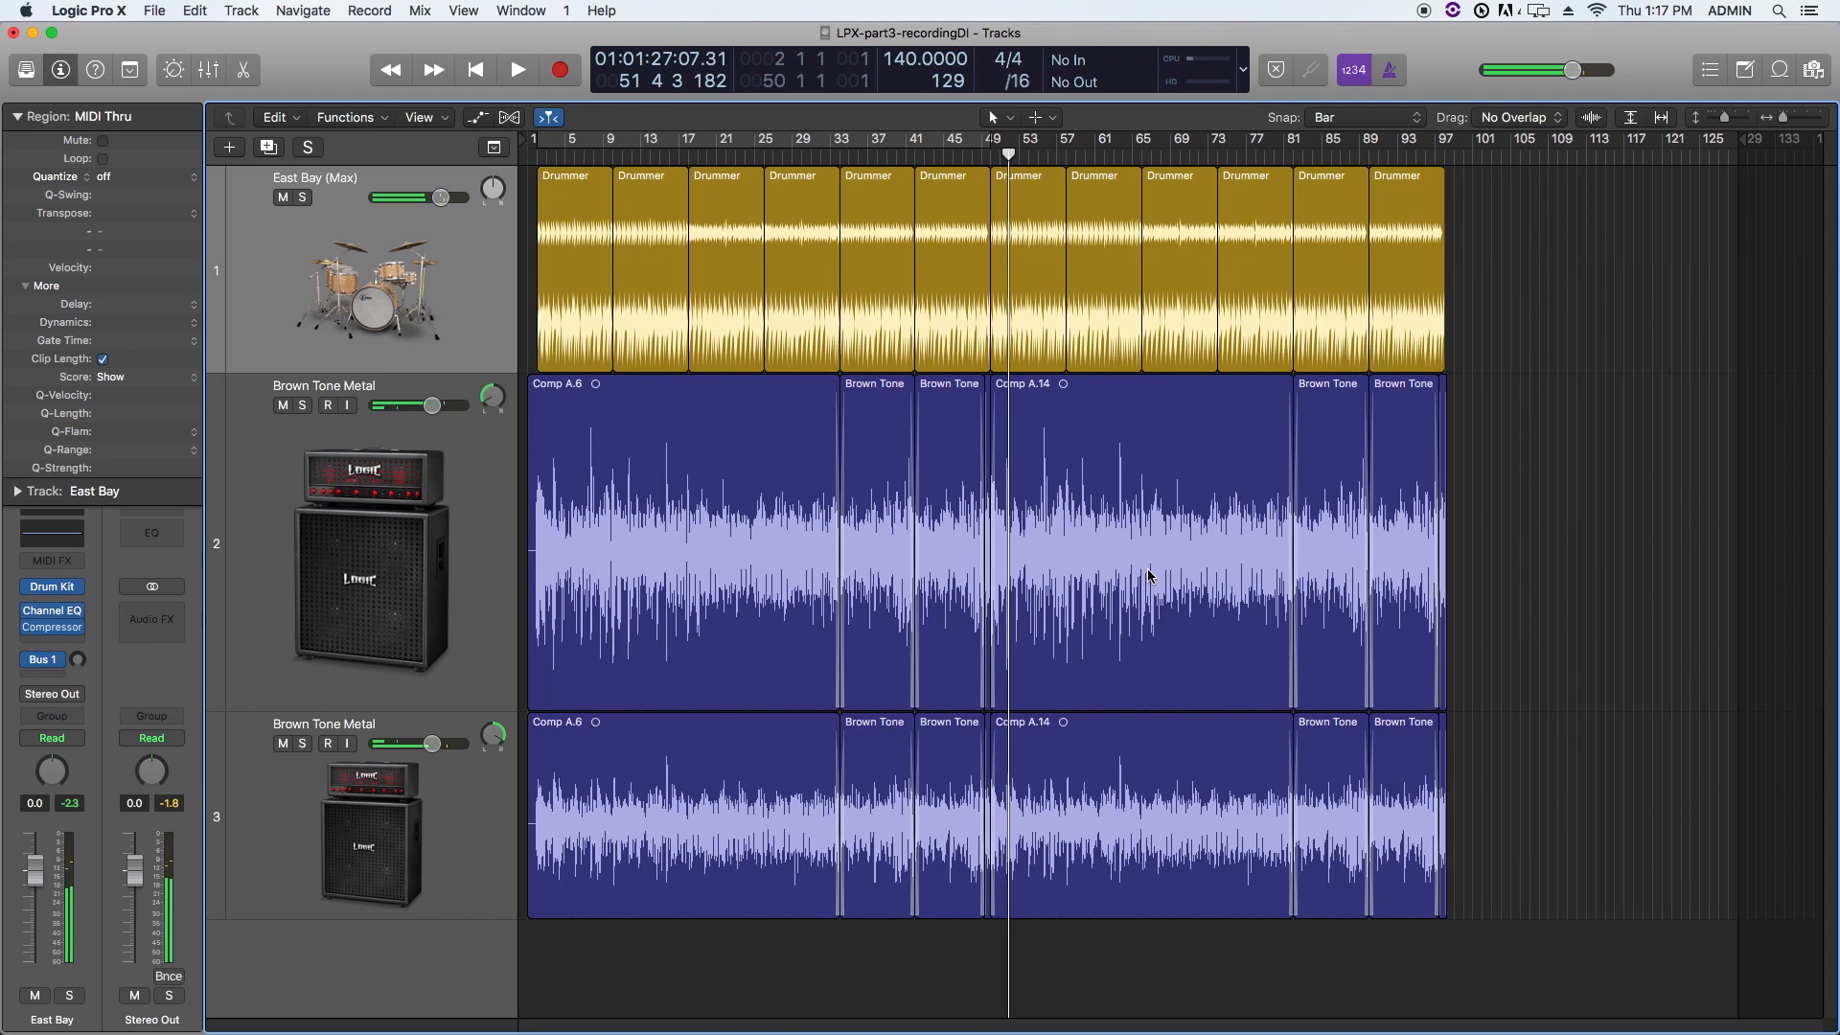